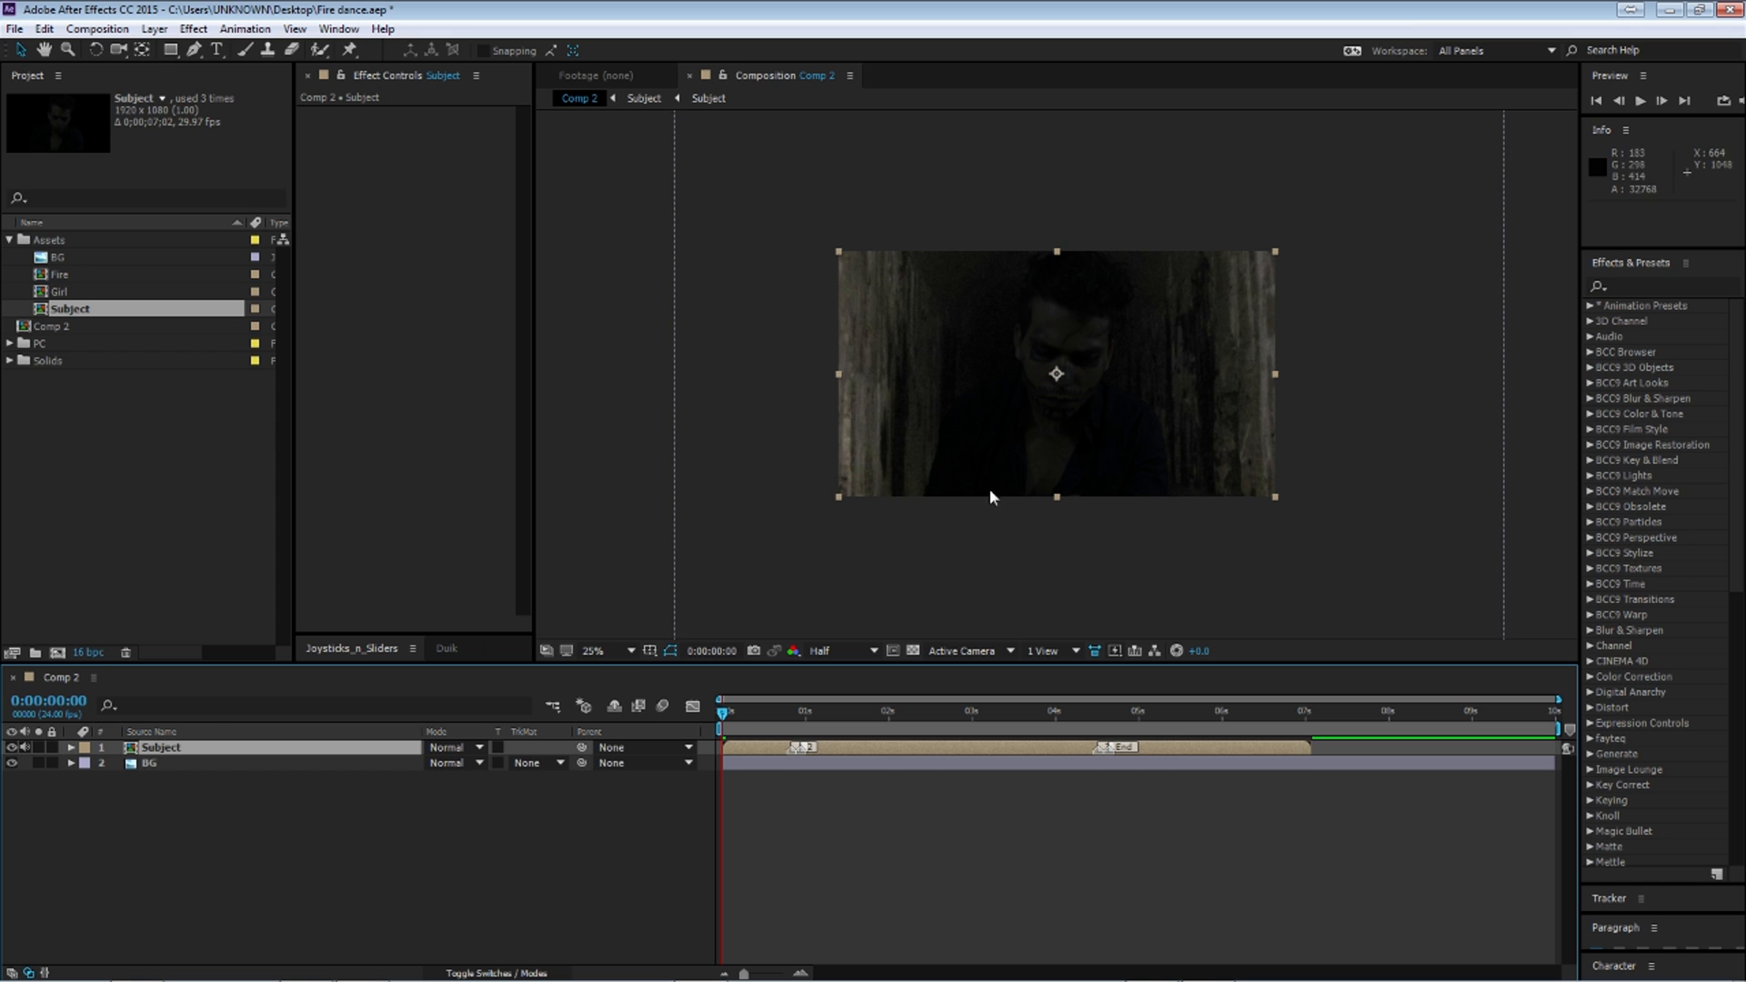
# Step: Disable the Exposure effect on the Subject comp layer inside the Subject composition, leave Keylight enabled, and return to Comp 2
pyautogui.press('.')
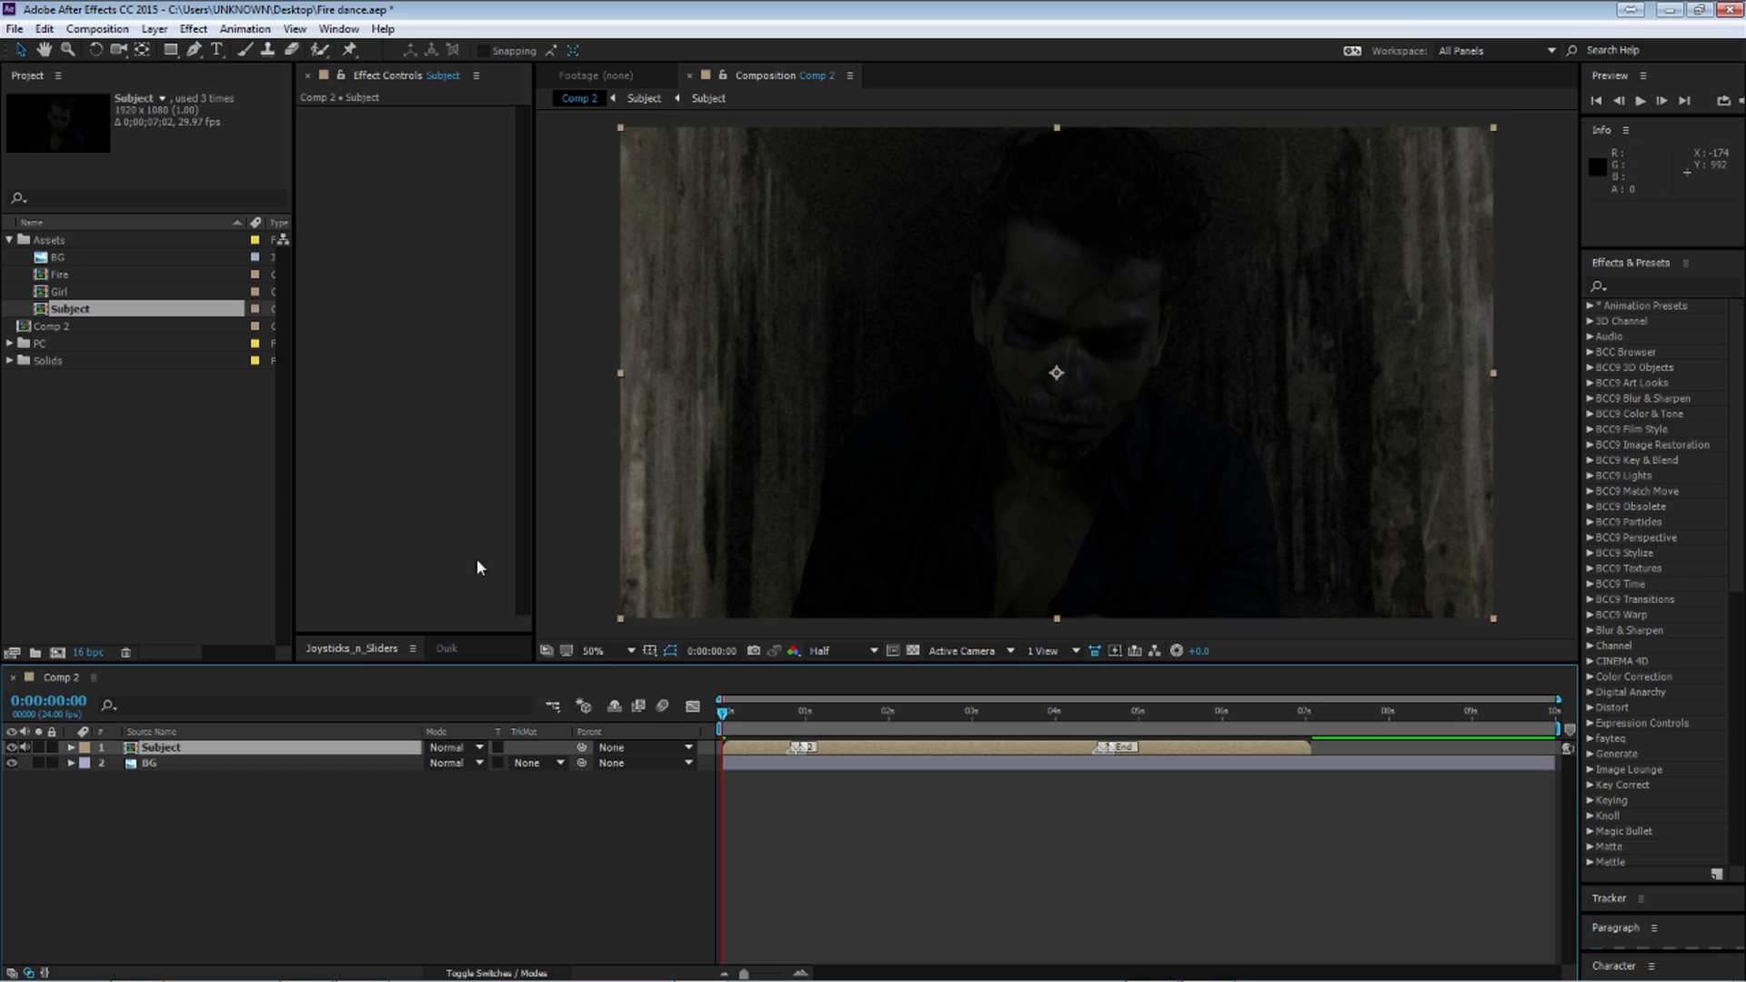
pyautogui.doubleClick(161, 752)
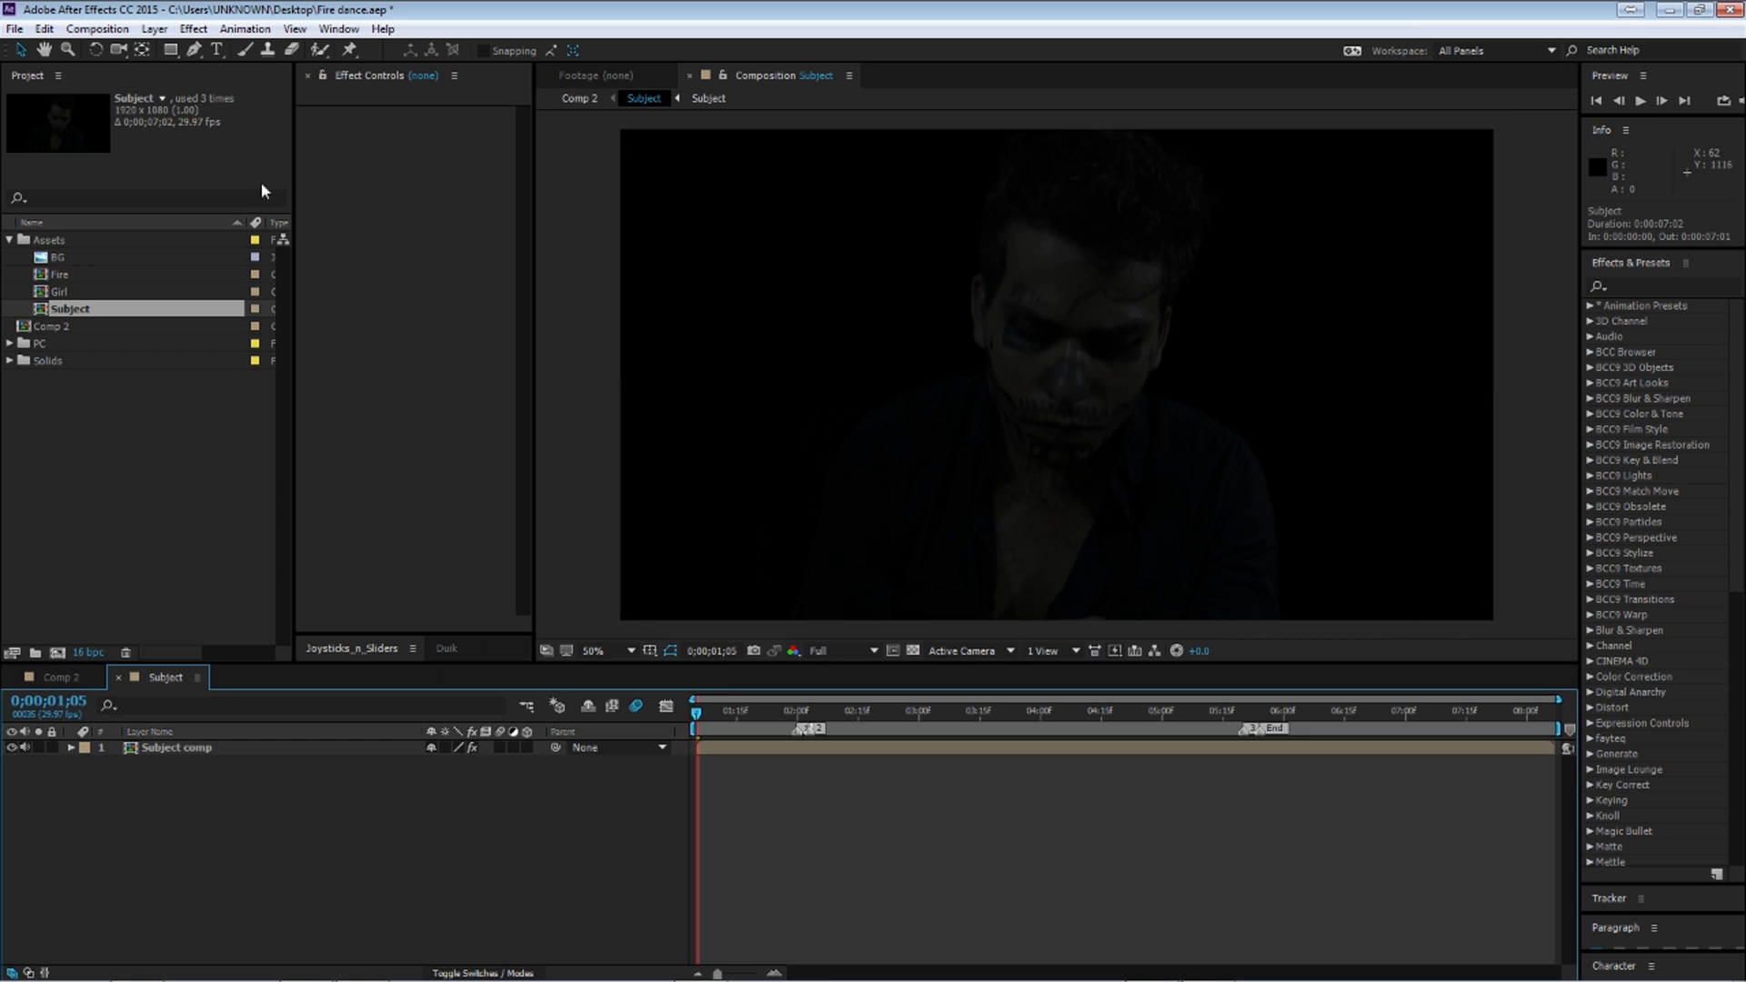
pyautogui.click(182, 746)
pyautogui.click(356, 115)
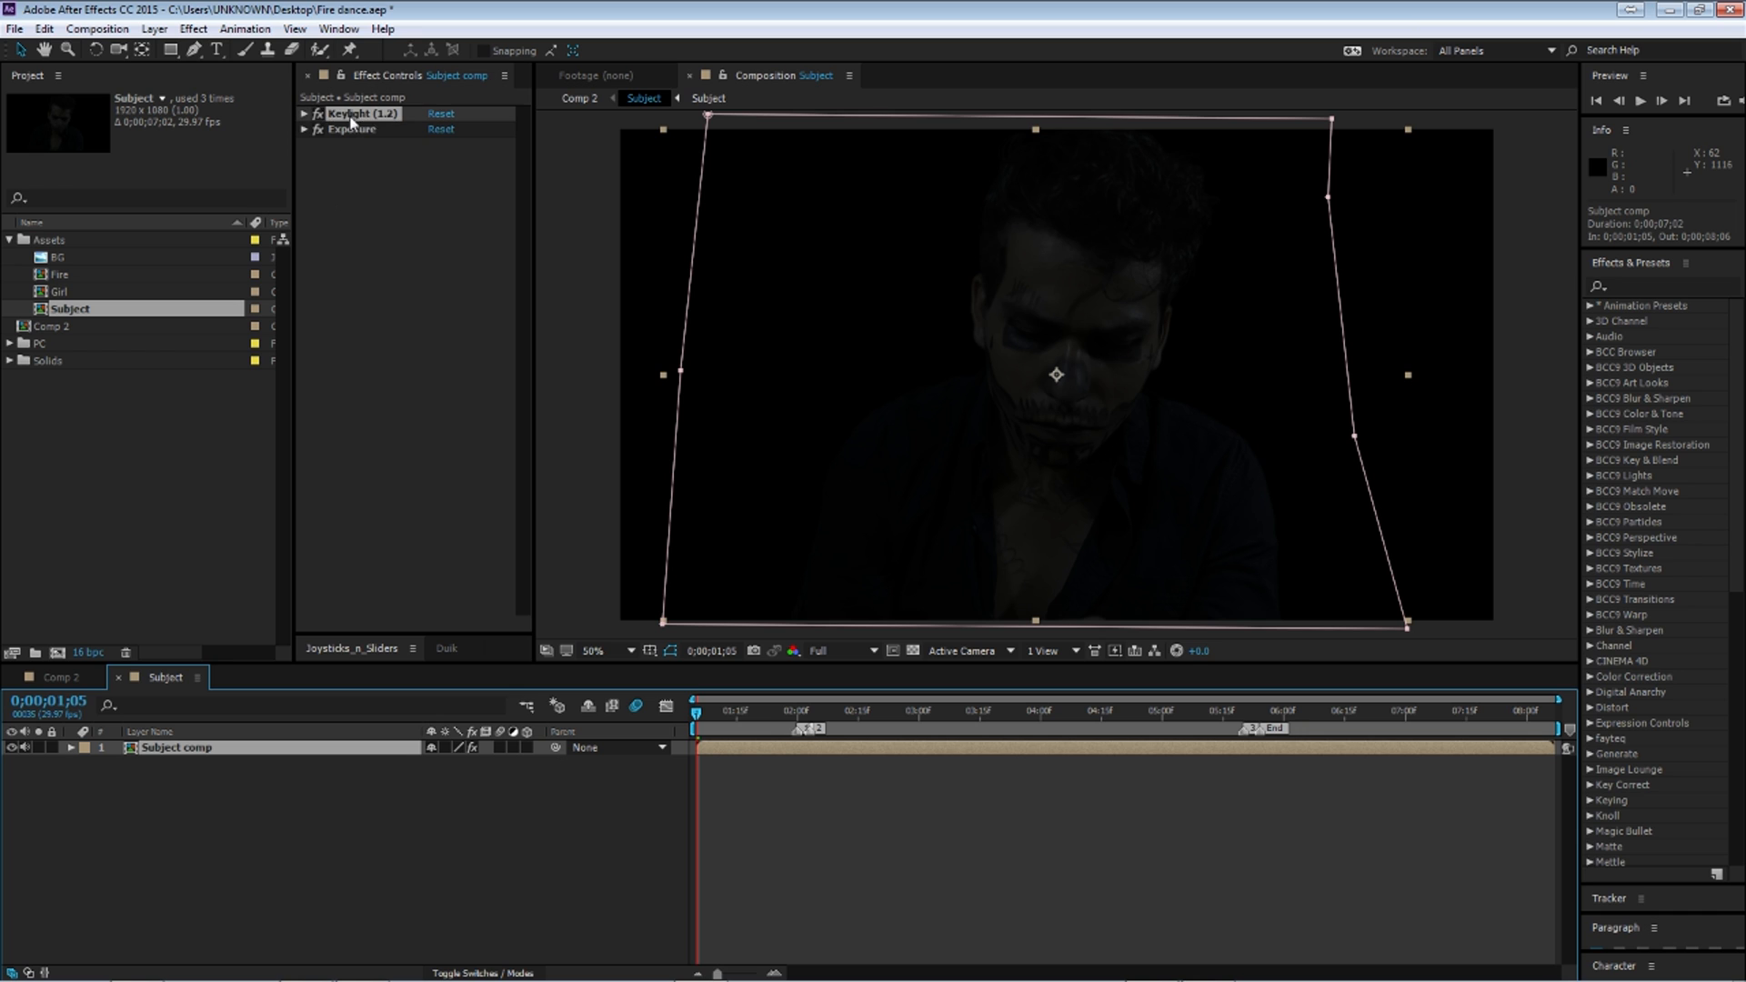
pyautogui.click(318, 115)
pyautogui.click(318, 130)
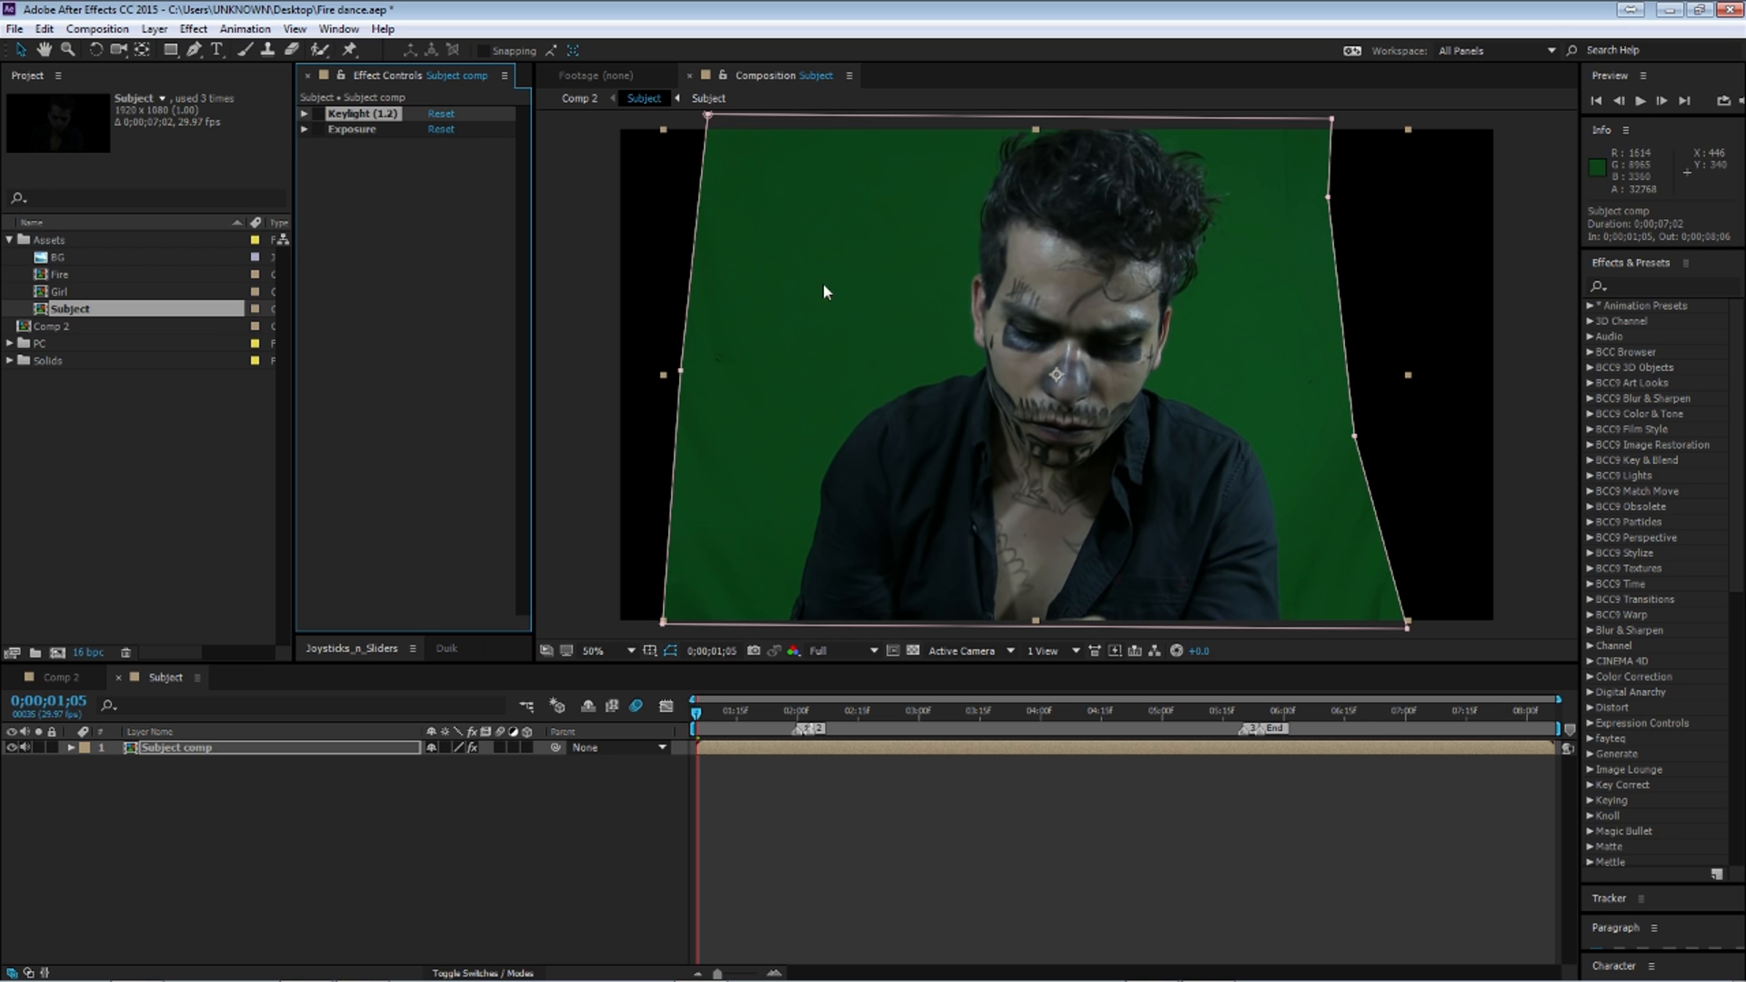
pyautogui.click(317, 113)
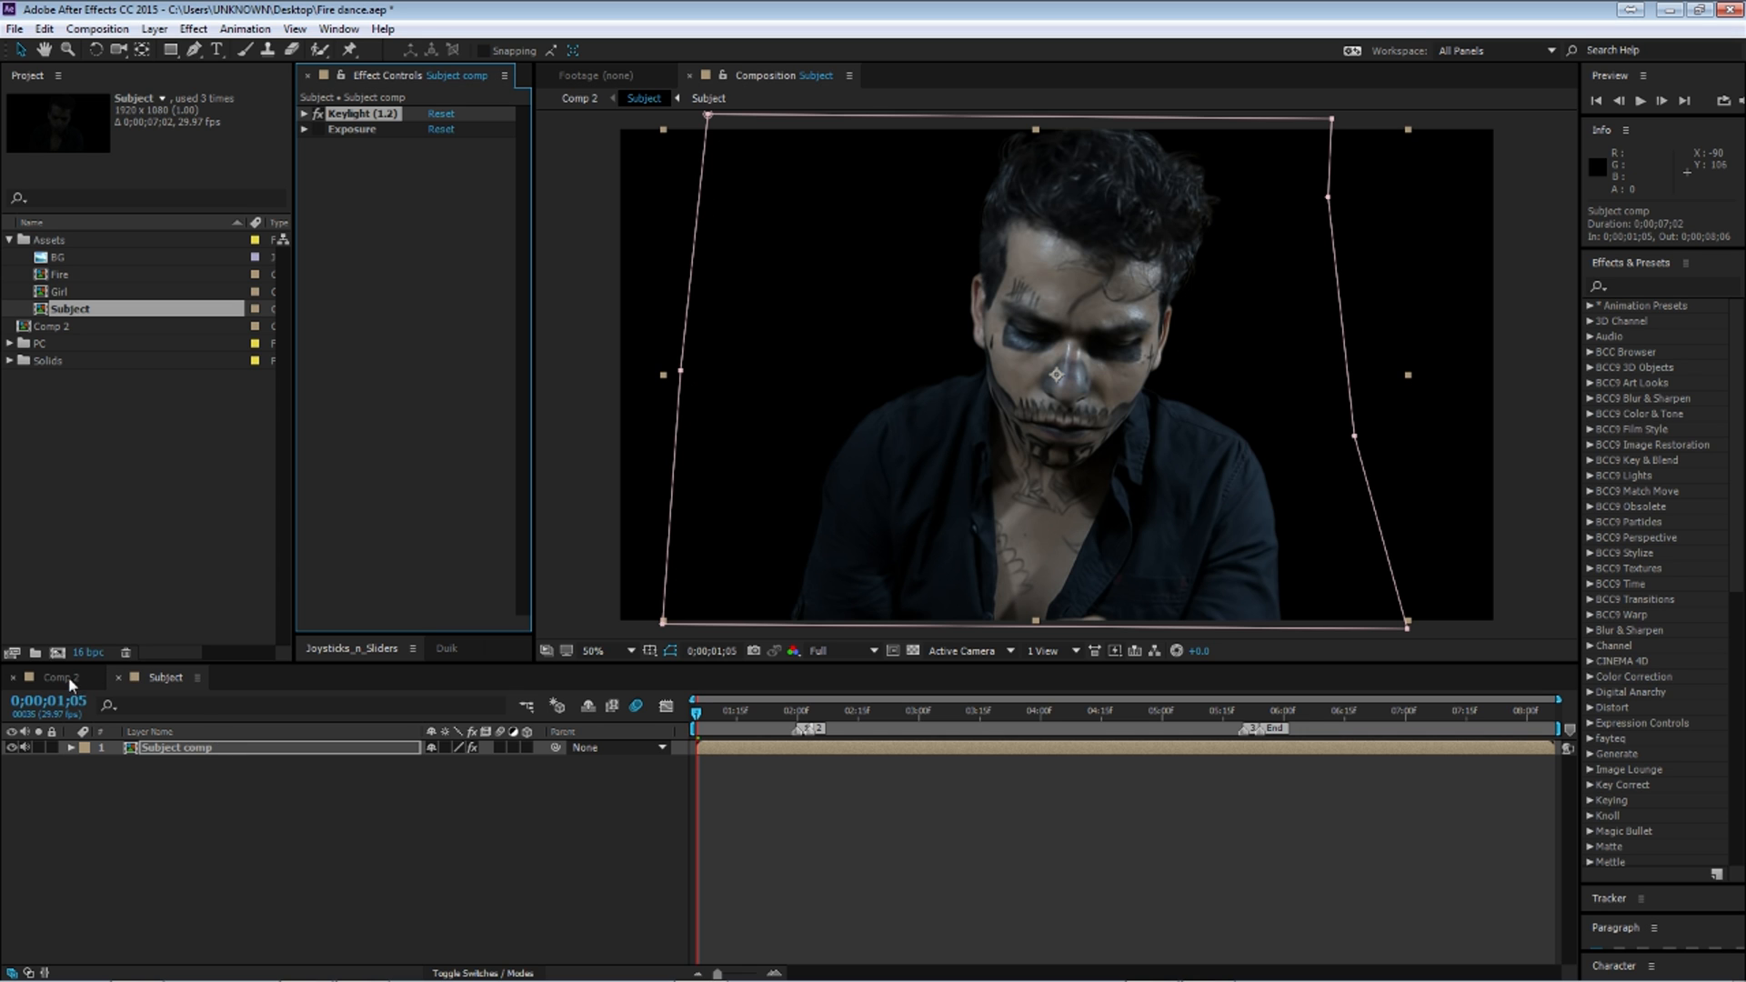
pyautogui.click(118, 678)
# Step: End the Comp 2 work area at the end of the Subject layer and trim the composition to it
pyautogui.moveTo(771, 728); pyautogui.dragTo(1009, 810)
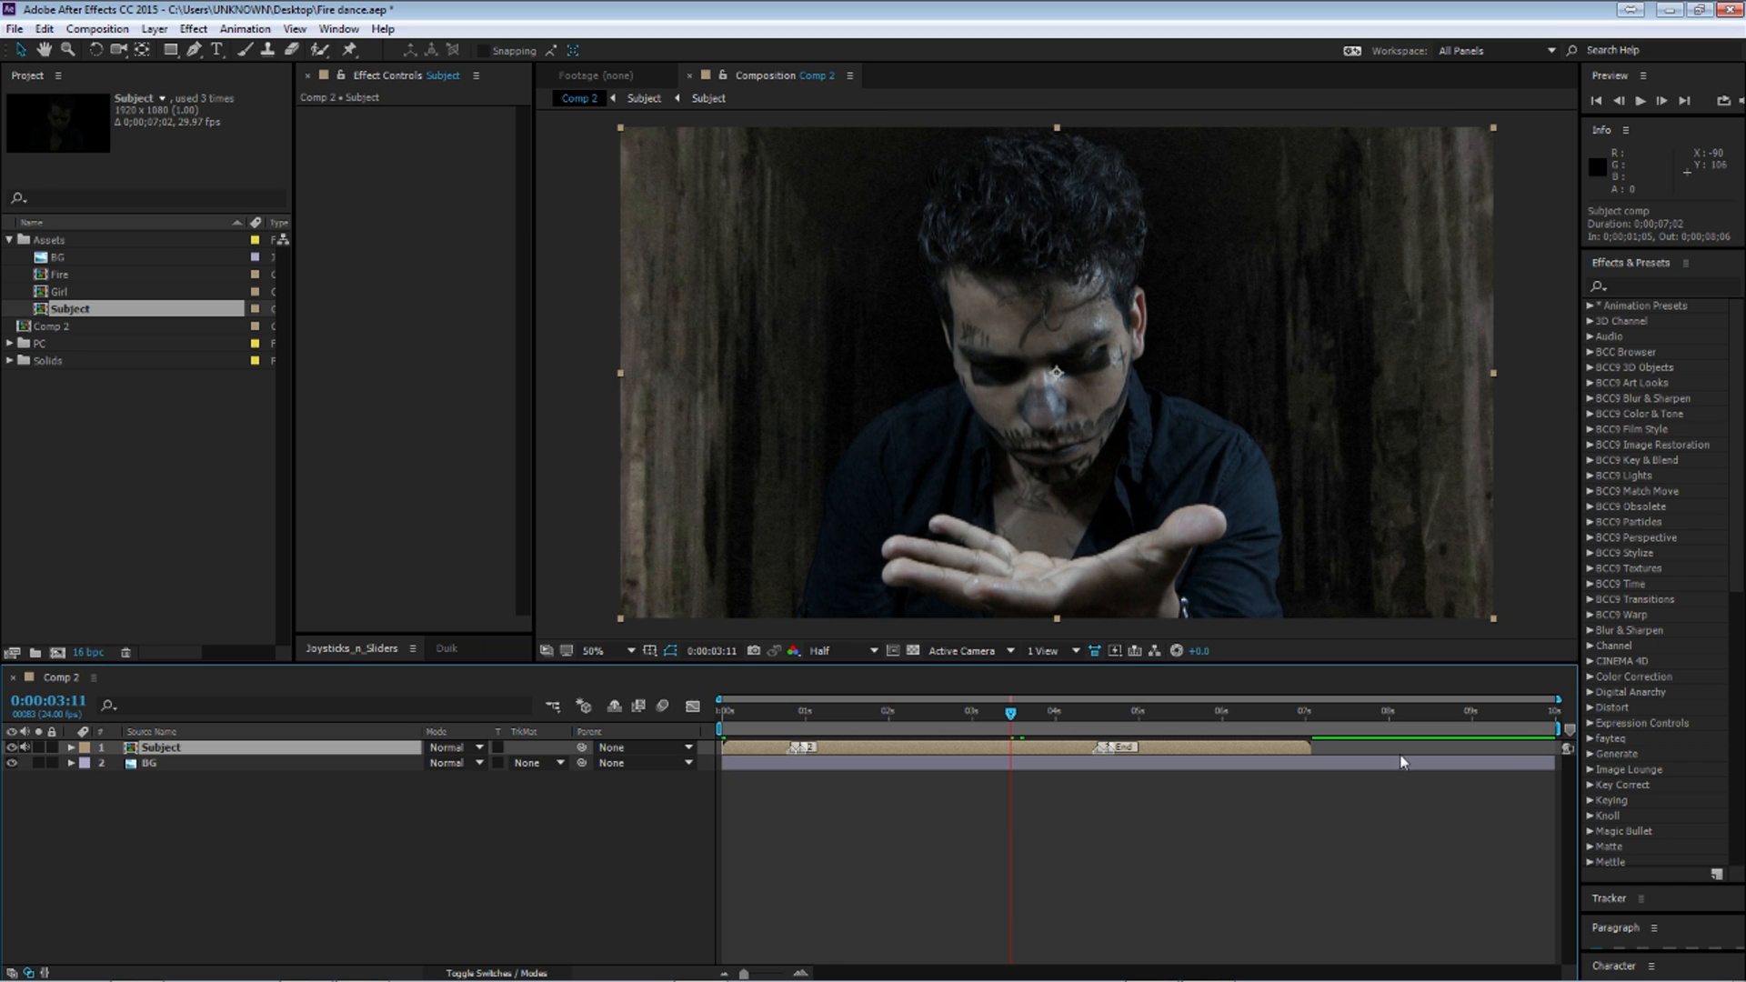
pyautogui.moveTo(1552, 729); pyautogui.dragTo(1312, 746)
pyautogui.click(1119, 719)
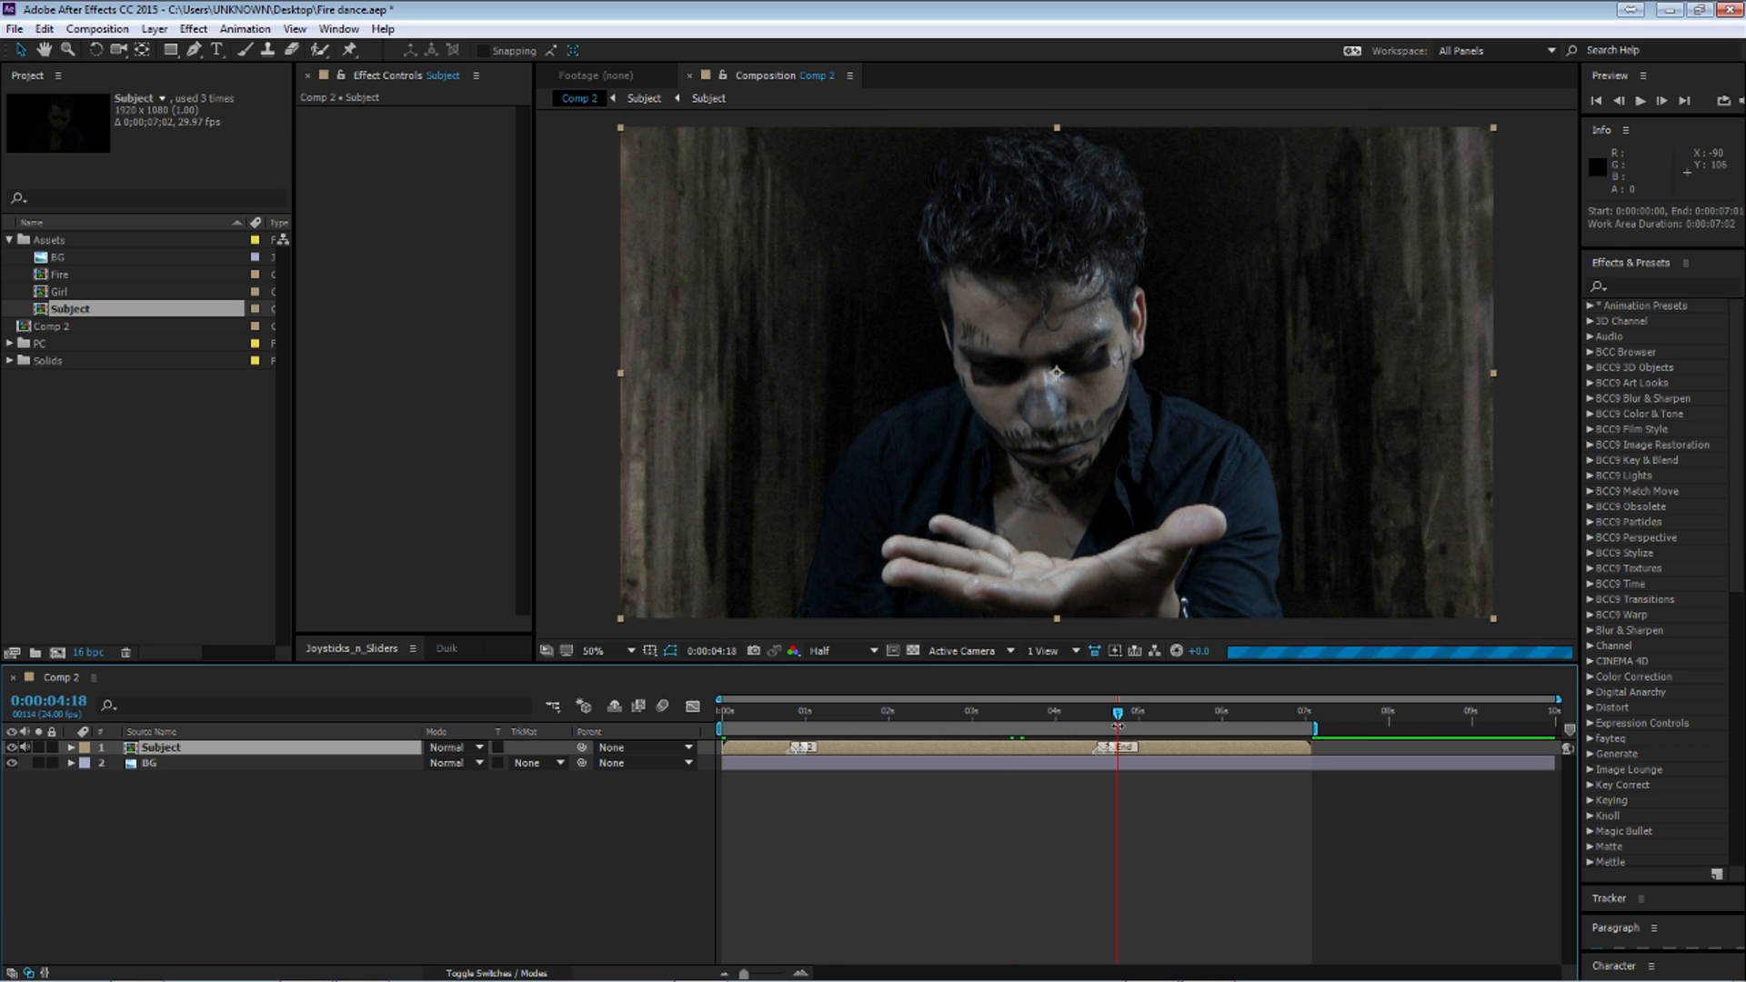
pyautogui.rightClick(1038, 734)
pyautogui.click(1112, 785)
# Step: At 0:00:00:22, apply Fast Blur to the BG layer with a blurriness of 10 and hide the Subject layer
pyautogui.moveTo(1180, 712); pyautogui.dragTo(1270, 718)
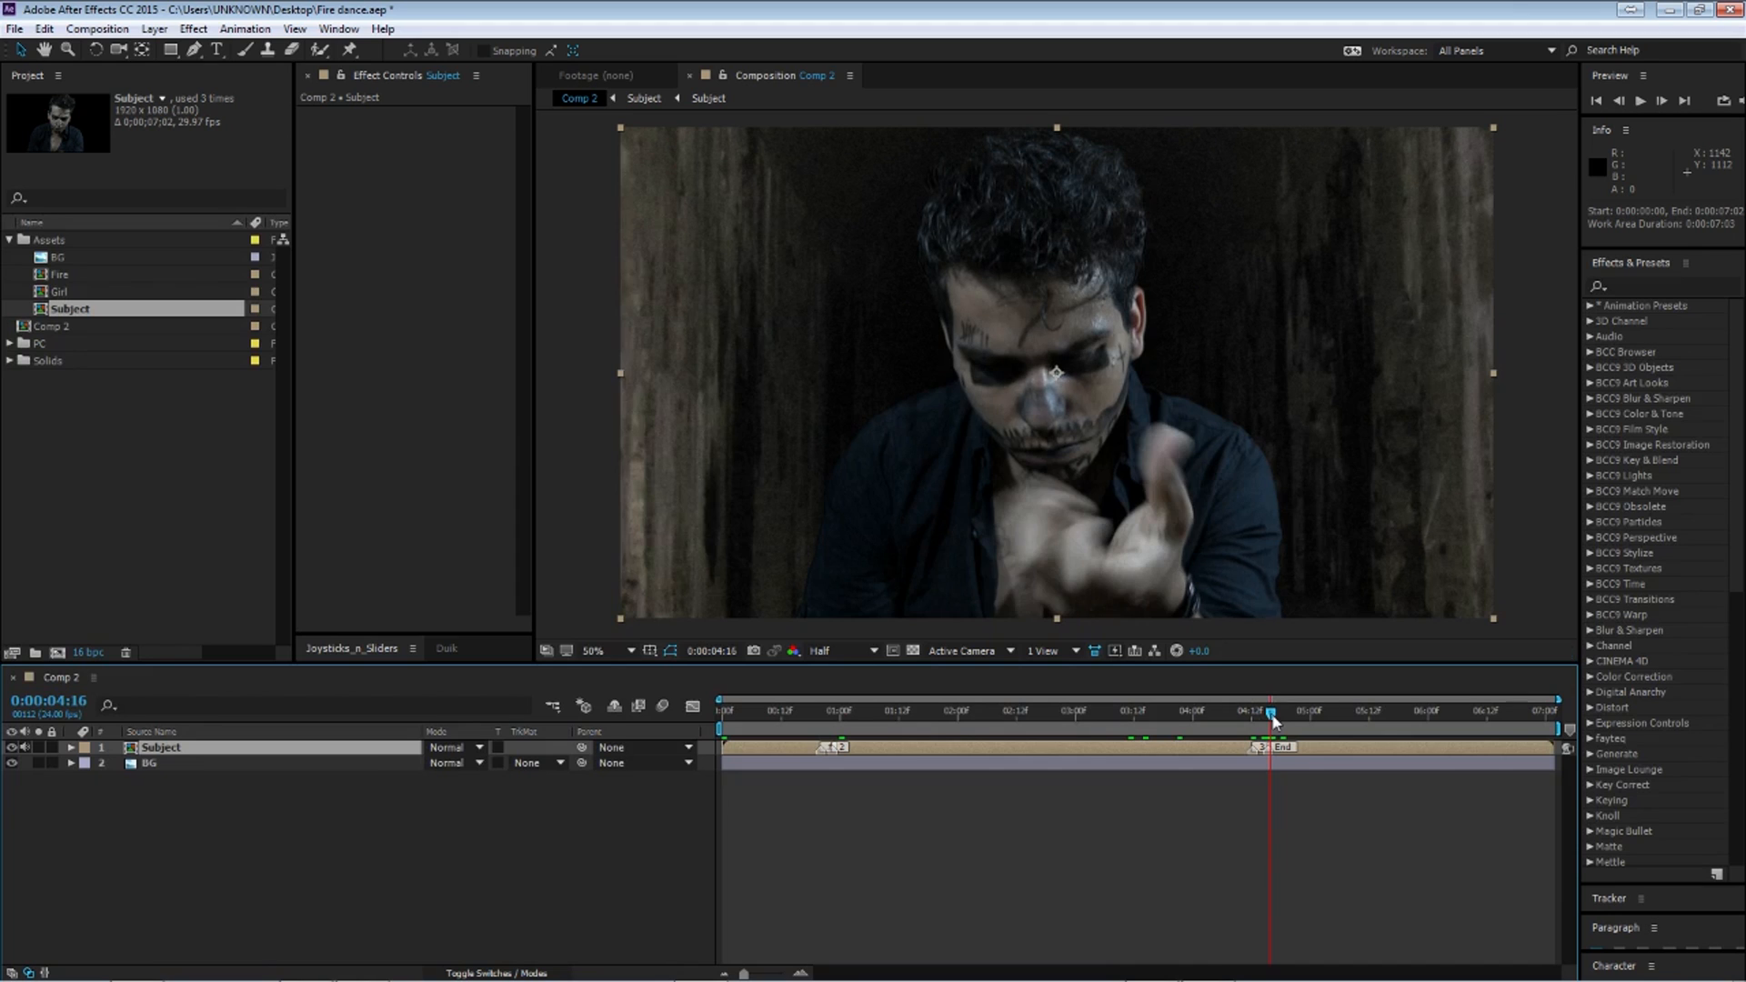
pyautogui.moveTo(1271, 720); pyautogui.dragTo(810, 742)
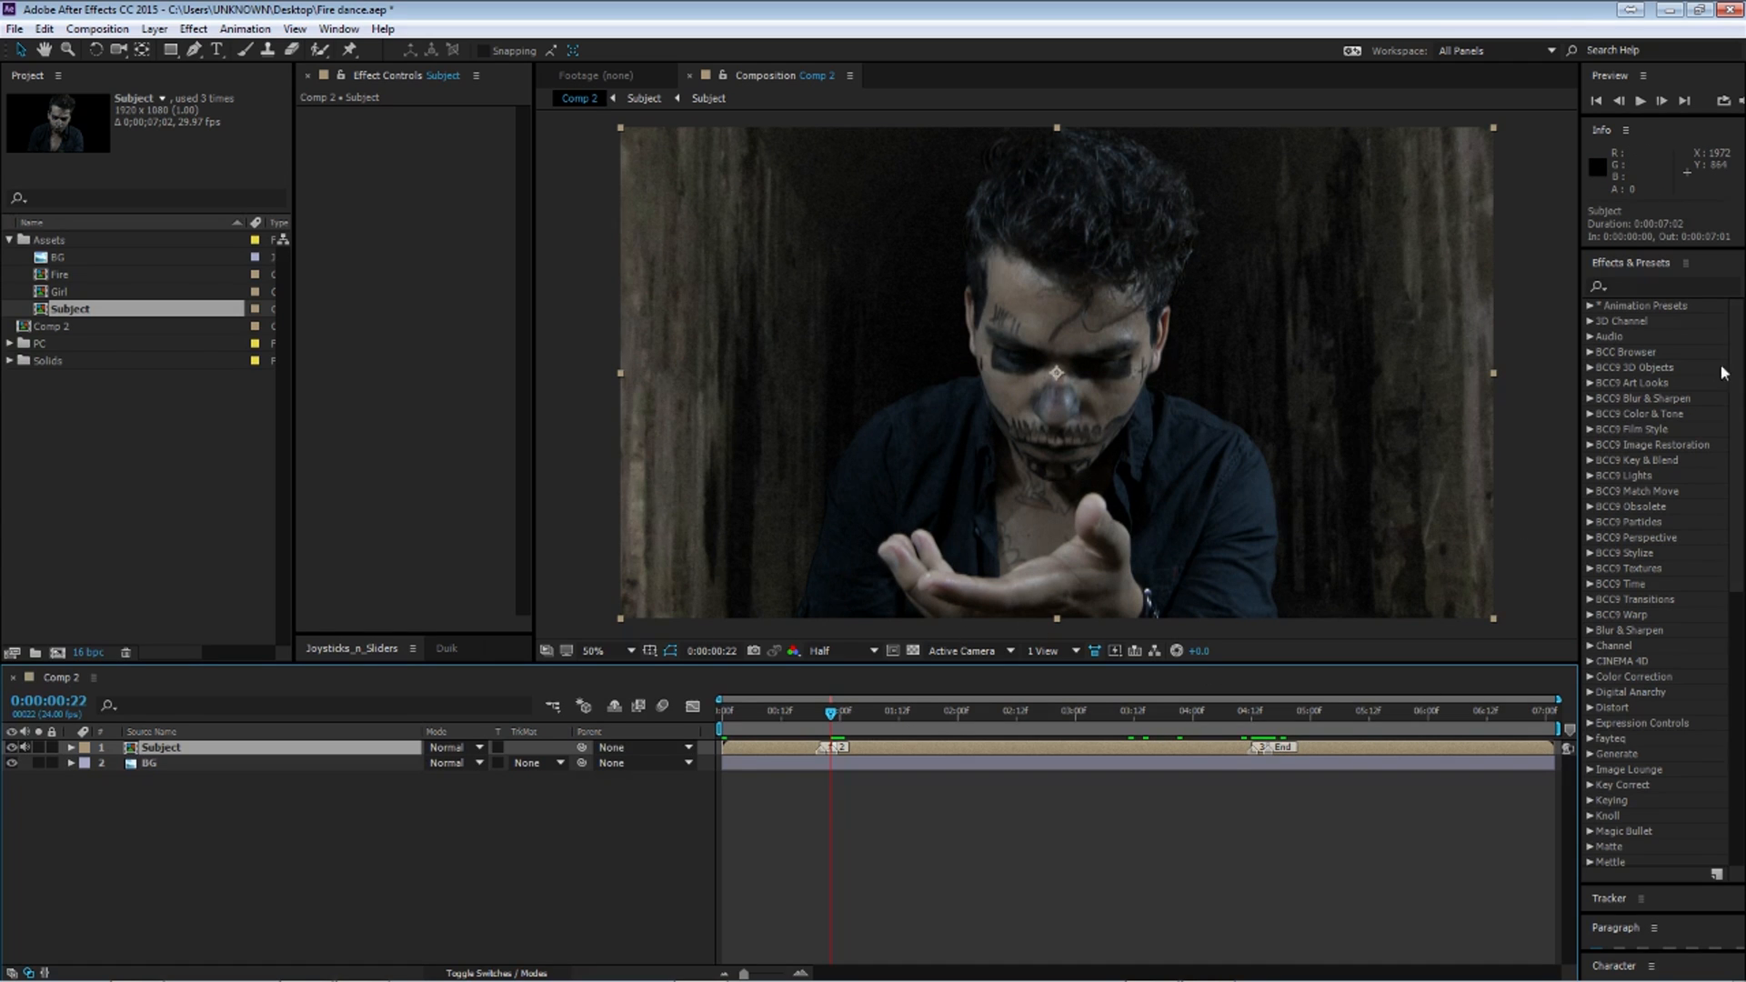
pyautogui.click(212, 762)
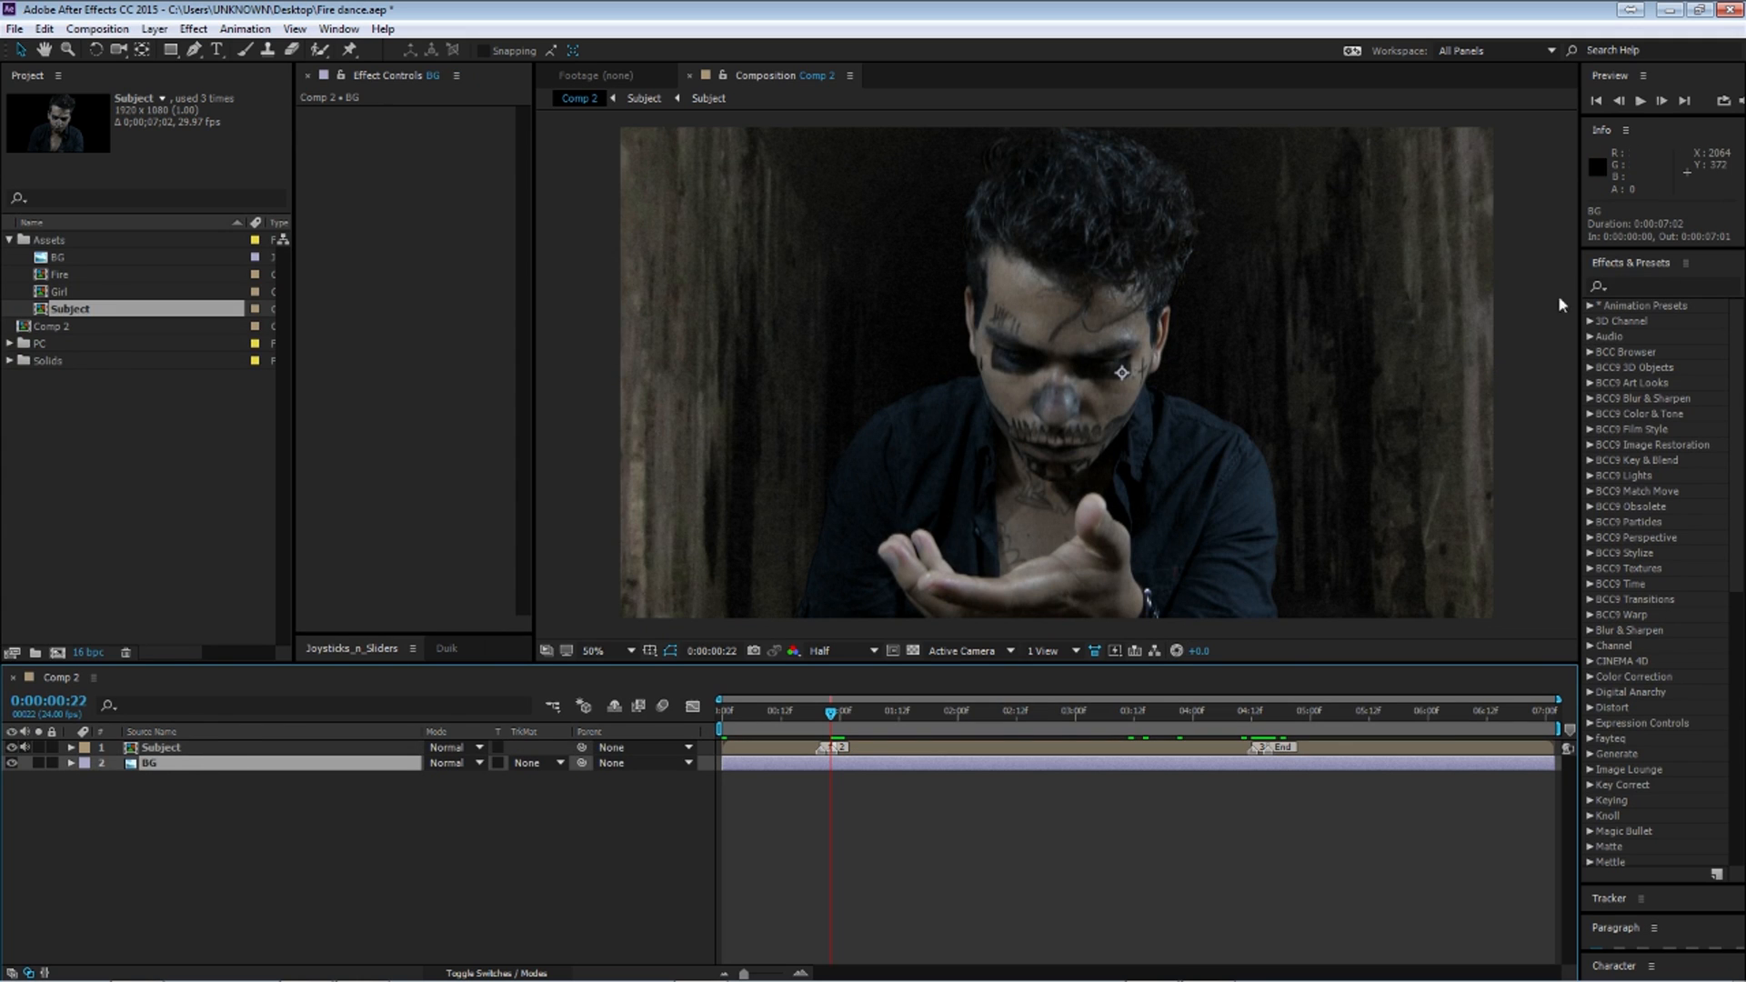
pyautogui.click(1640, 285)
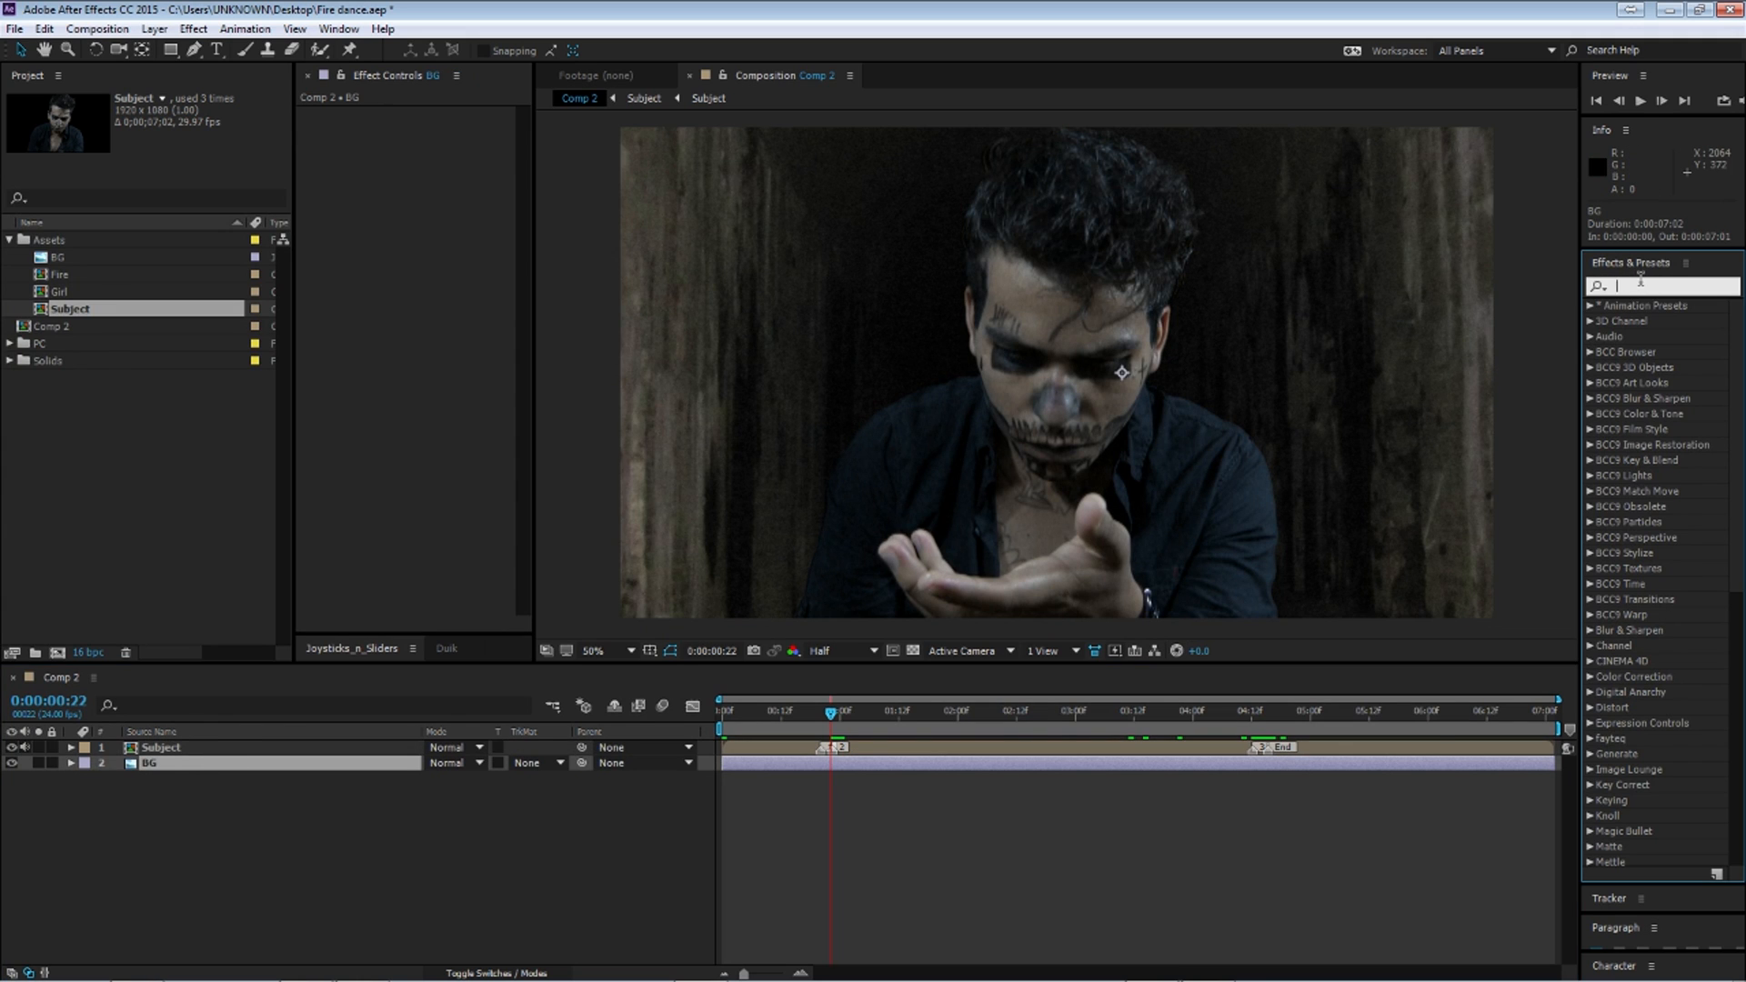
pyautogui.write('fast')
pyautogui.moveTo(1650, 569); pyautogui.dragTo(281, 769)
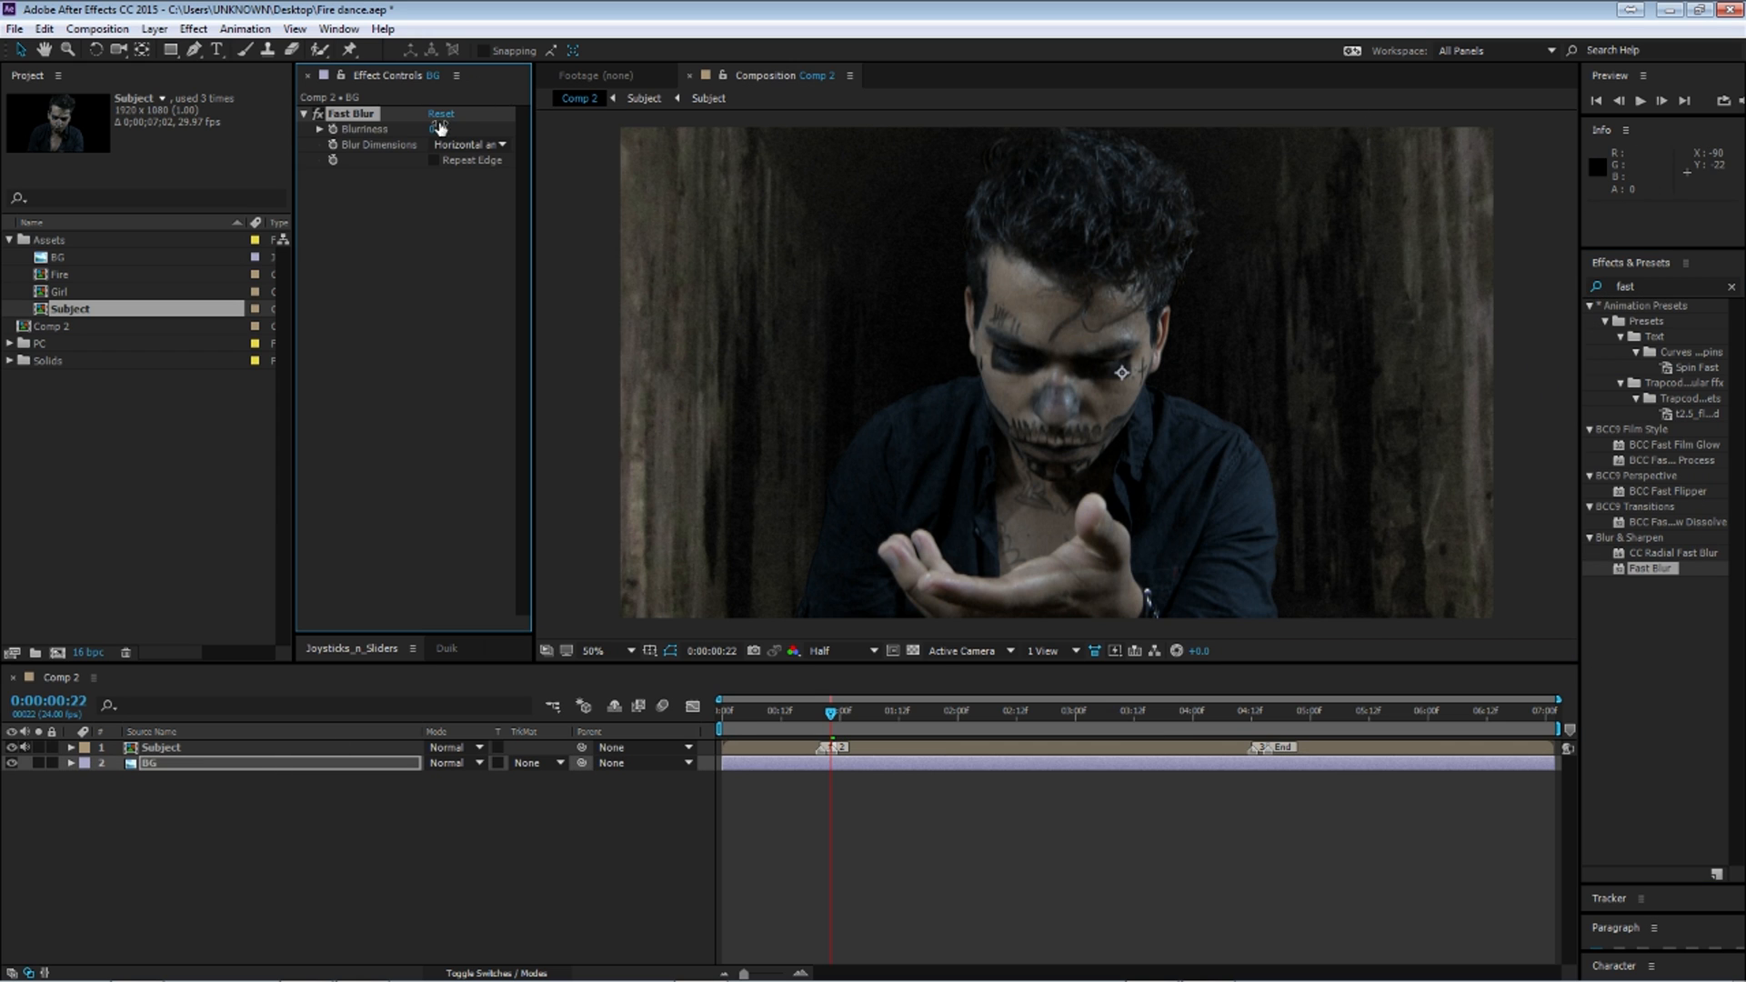
pyautogui.click(435, 129)
pyautogui.write('5')
pyautogui.press('Return')
pyautogui.click(10, 748)
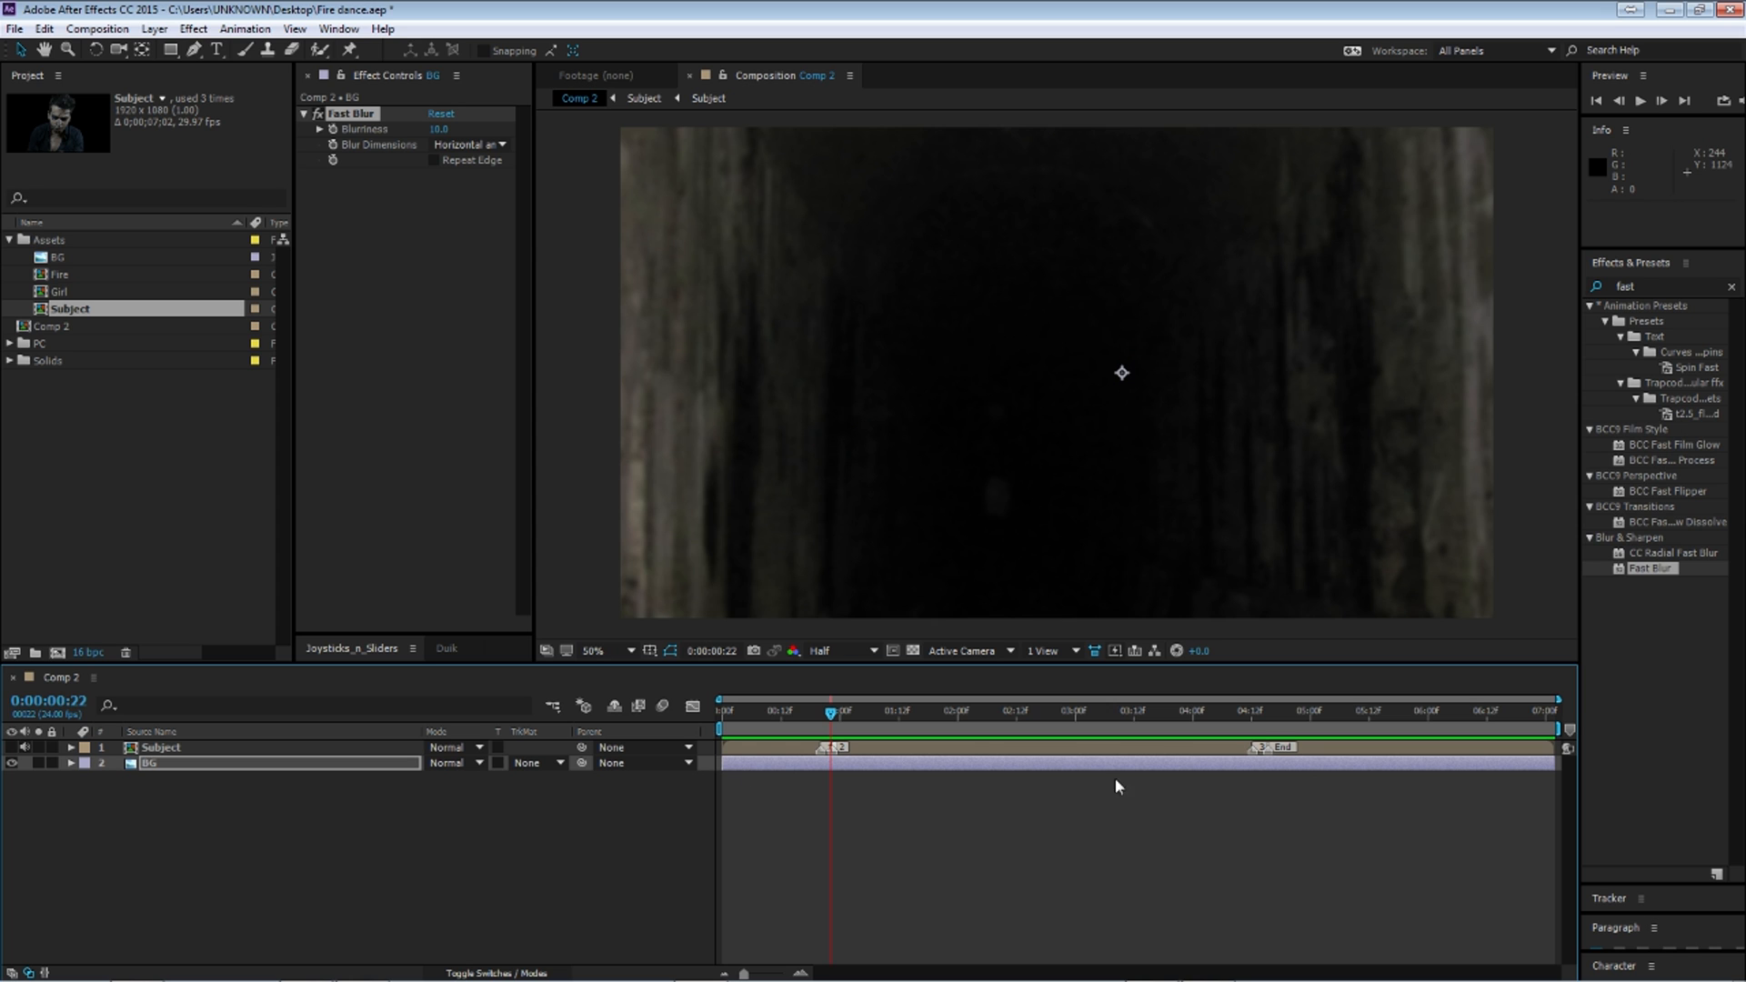
# Step: Apply the Exposure color correction effect to the BG layer and set its exposure to -4
pyautogui.click(1657, 286)
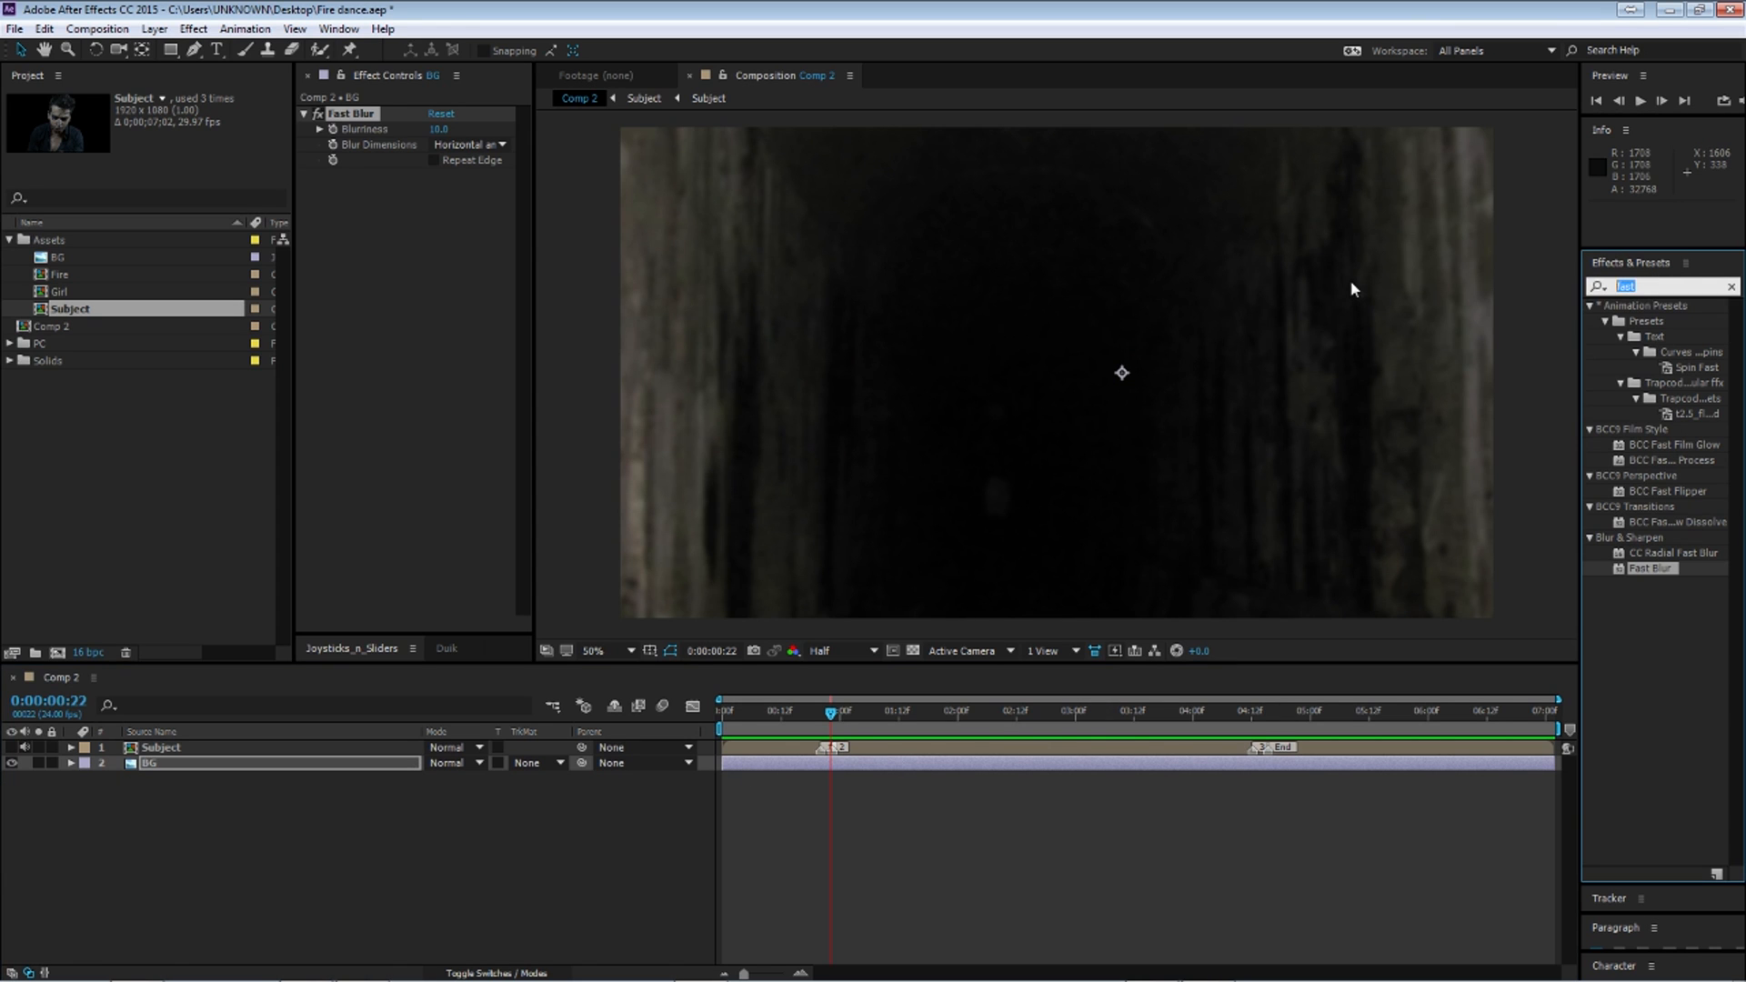
pyautogui.write('expo')
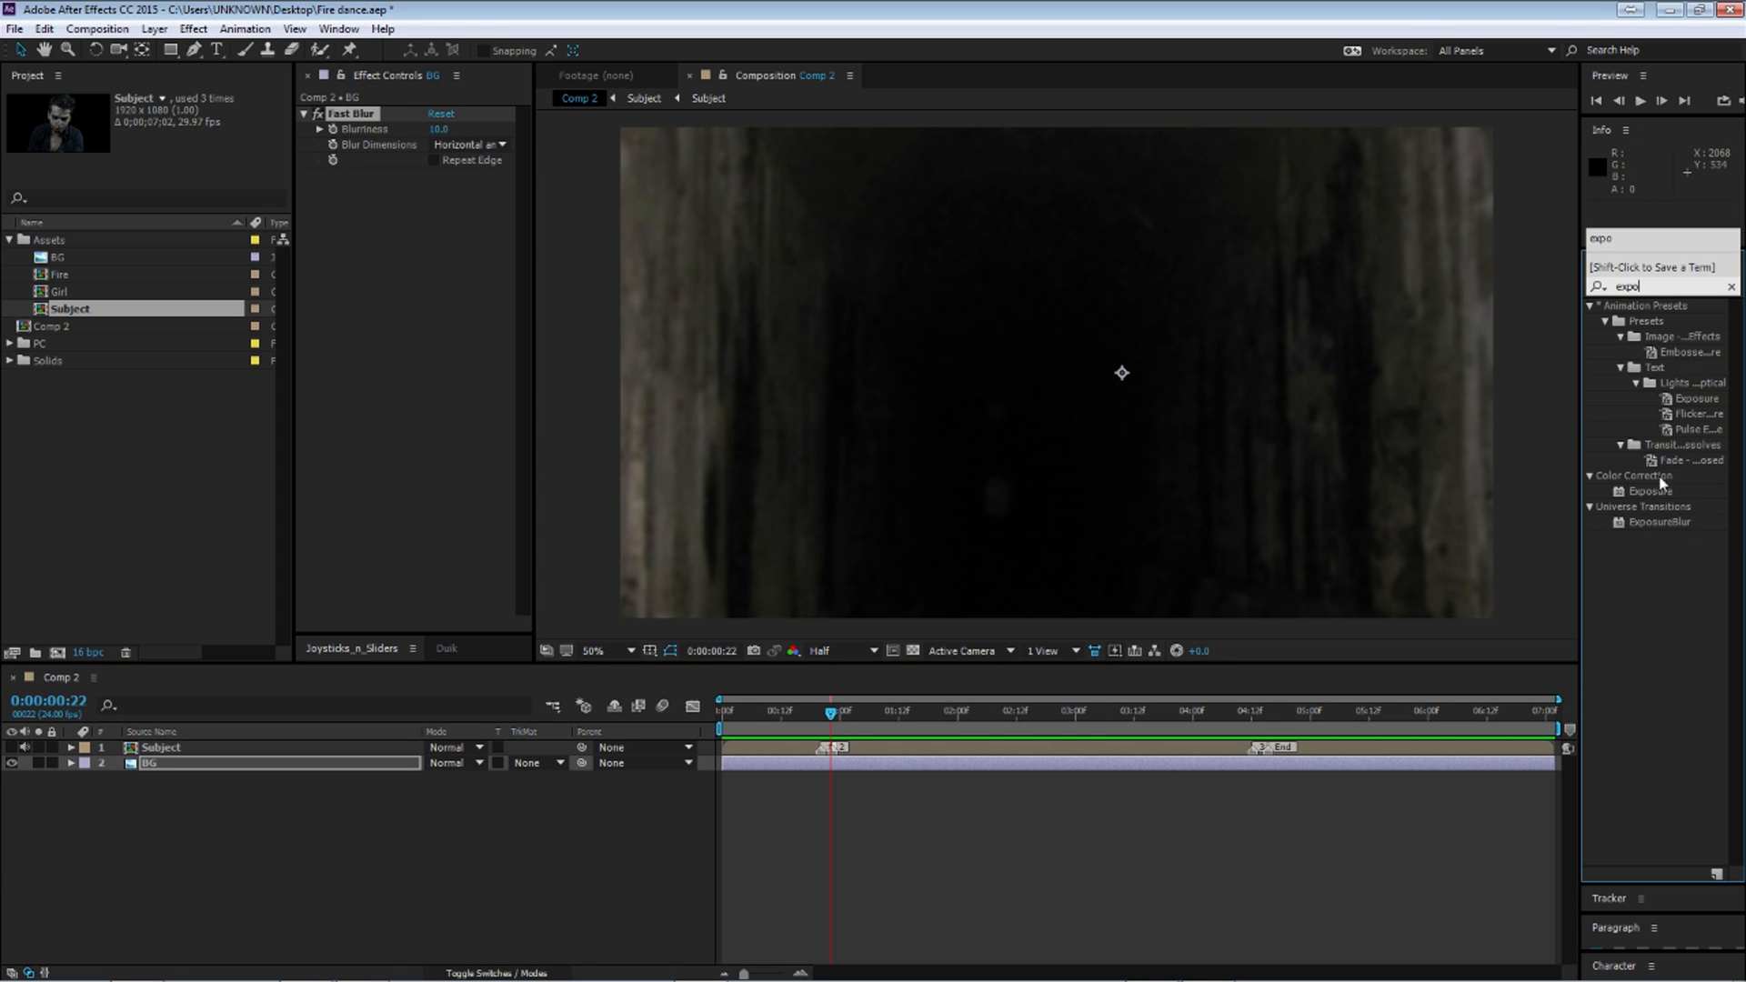
pyautogui.moveTo(1651, 495); pyautogui.dragTo(444, 162)
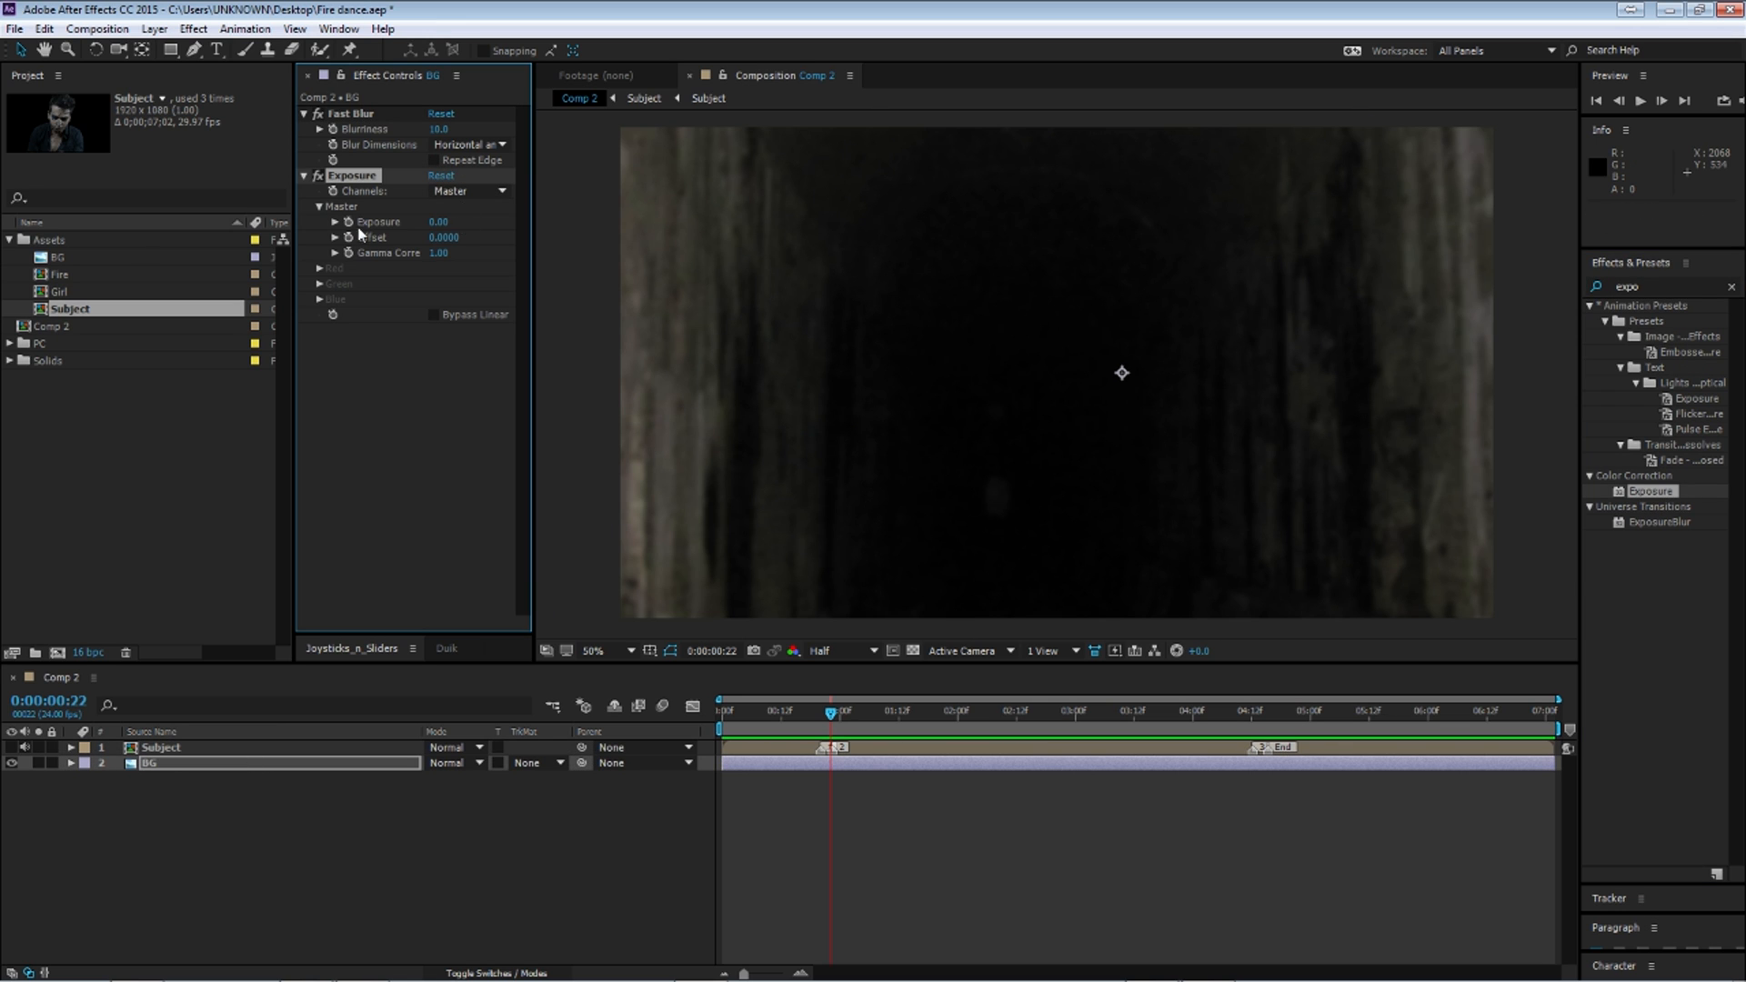
pyautogui.click(437, 223)
pyautogui.click(383, 222)
pyautogui.moveTo(440, 223); pyautogui.dragTo(284, 235)
pyautogui.click(433, 225)
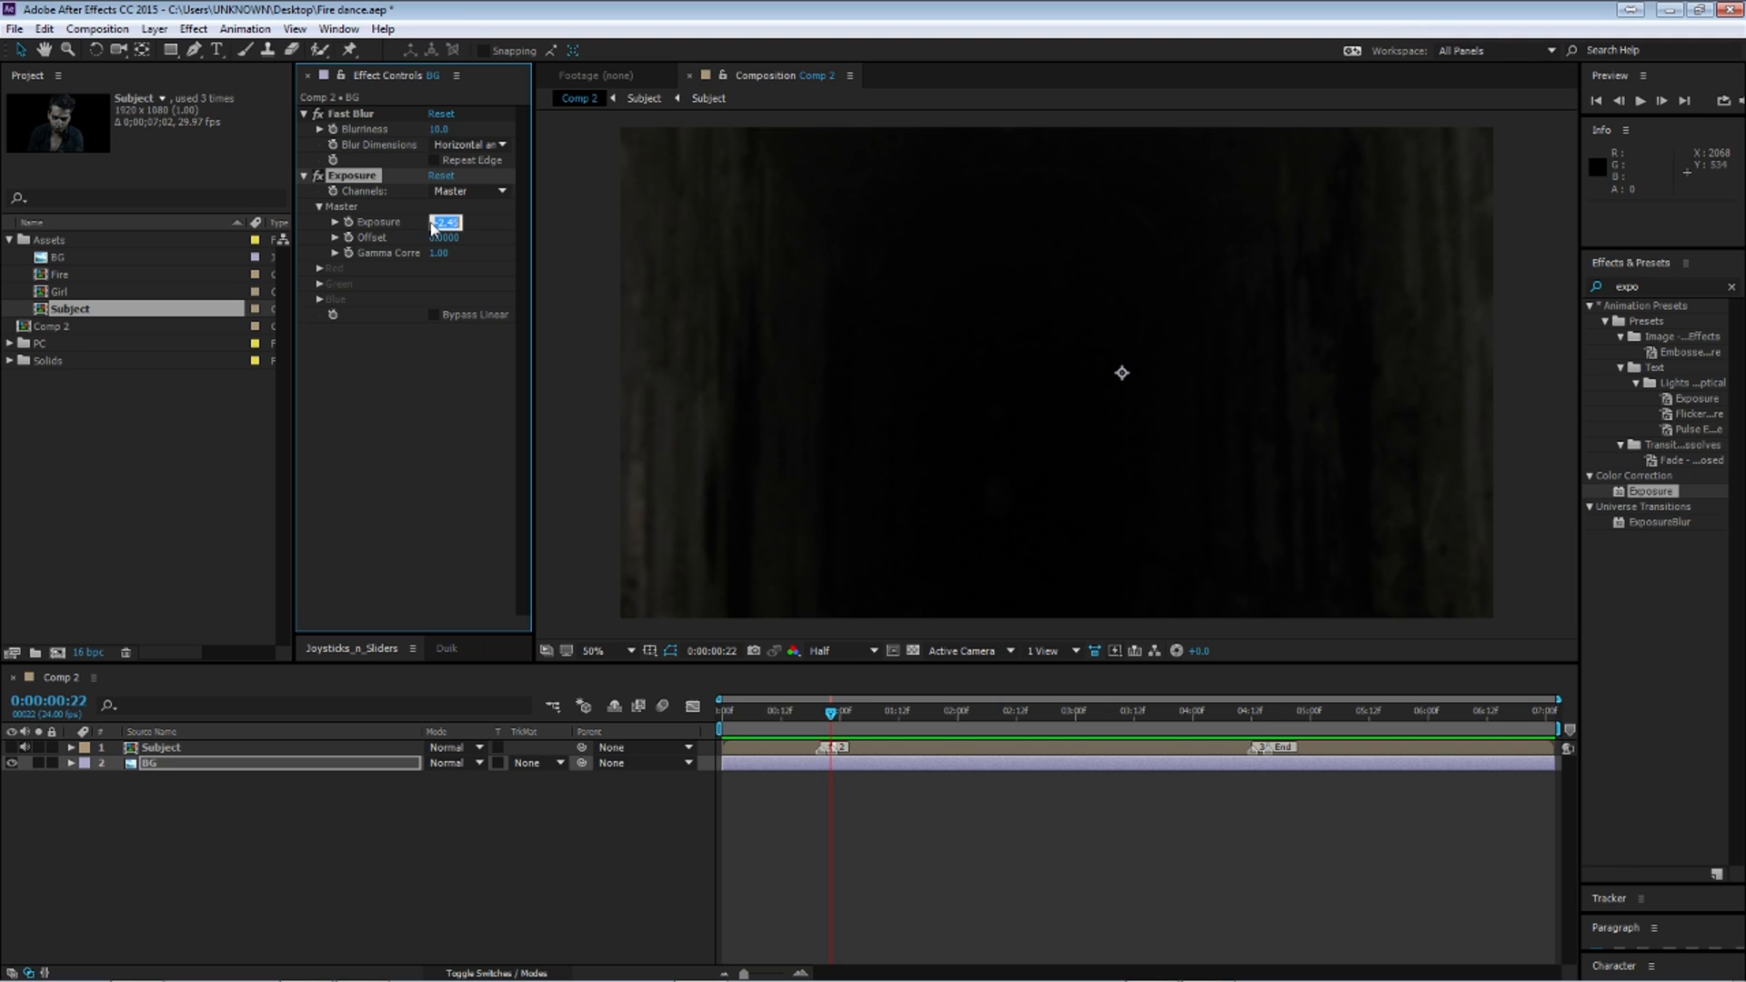
pyautogui.write('-4')
pyautogui.press('Return')
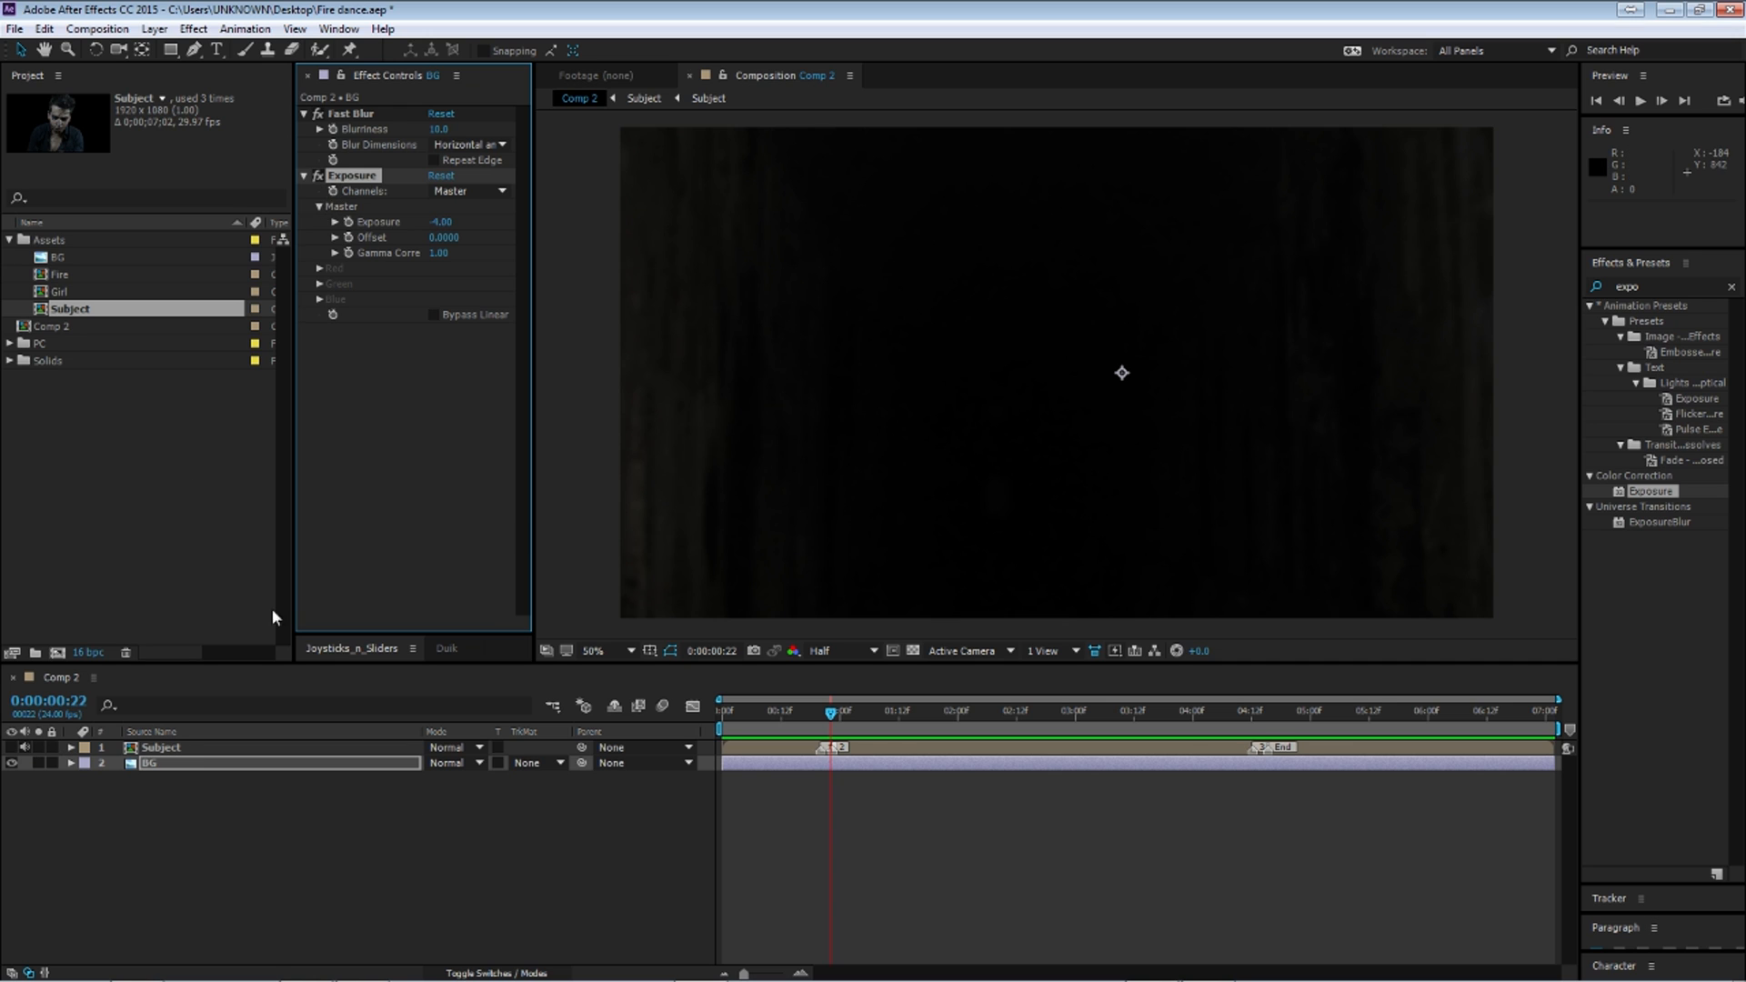
# Step: Copy the BG layer's Exposure effect onto the Subject layer and show the Subject layer again
pyautogui.hotkey('ctrl', 'Up')
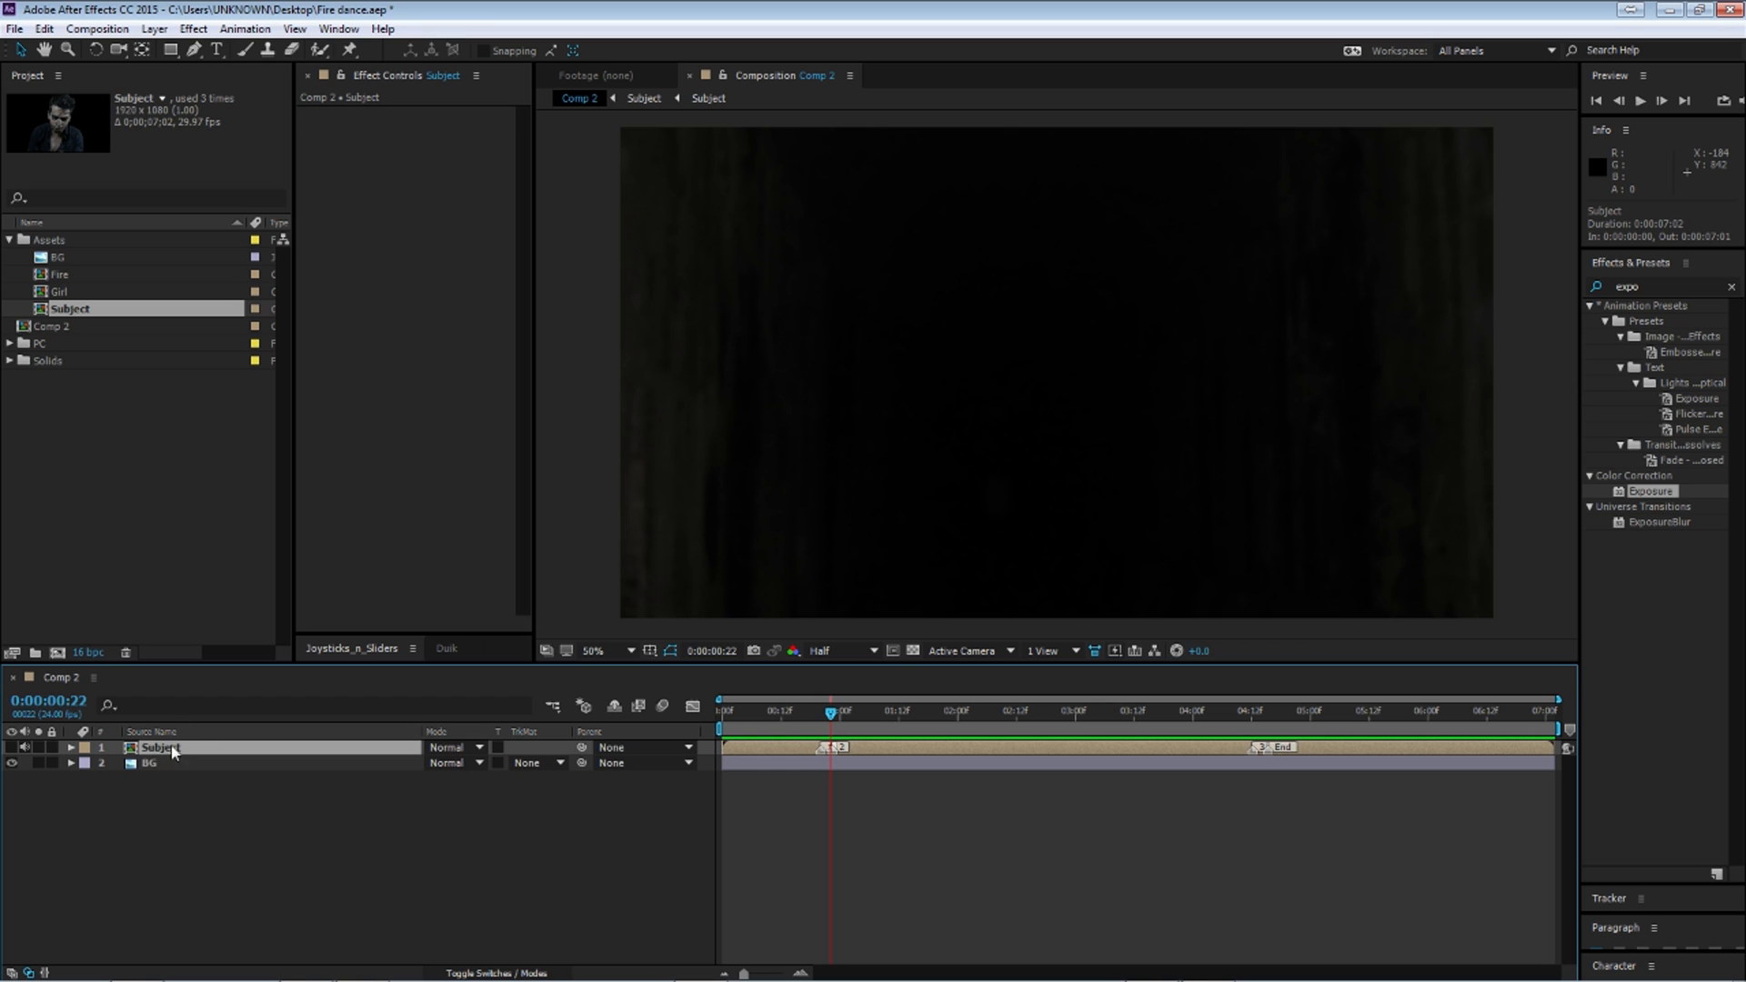
pyautogui.hotkey('ctrl', 'v')
pyautogui.click(11, 748)
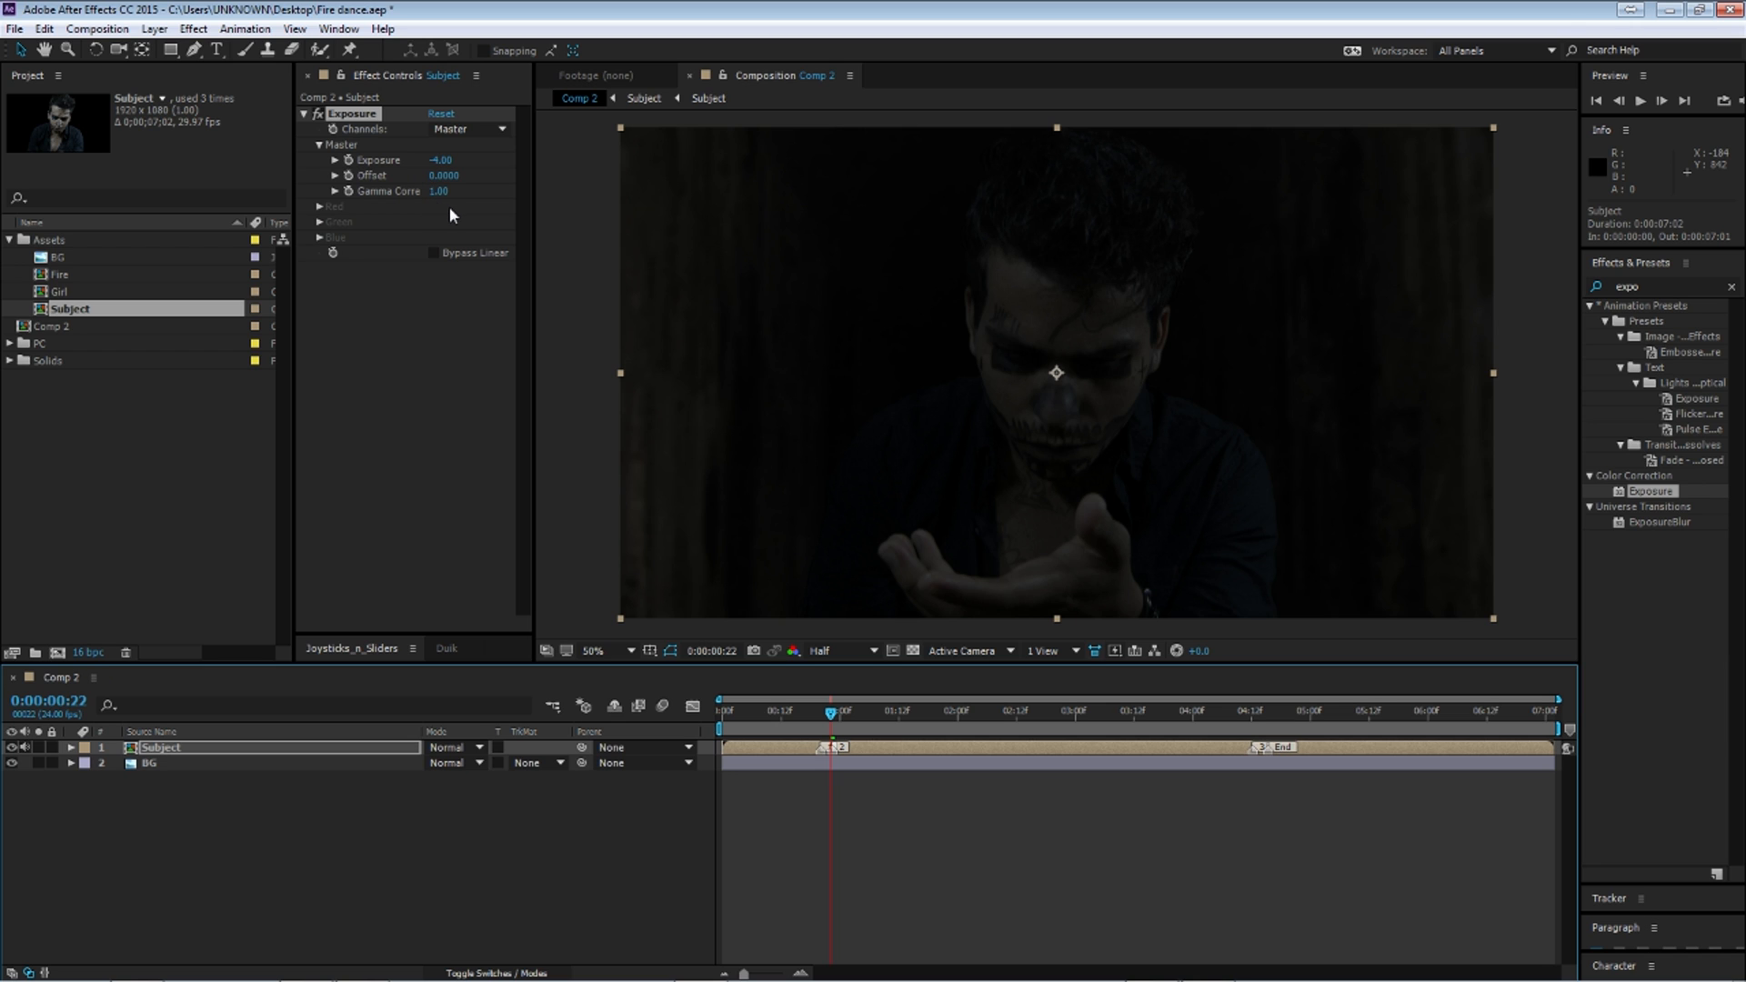
# Step: Lower the Subject layer's exposure to -5, fine-tune it to about -5.42, and deselect the layer
pyautogui.click(442, 160)
pyautogui.write('-5')
pyautogui.press('Return')
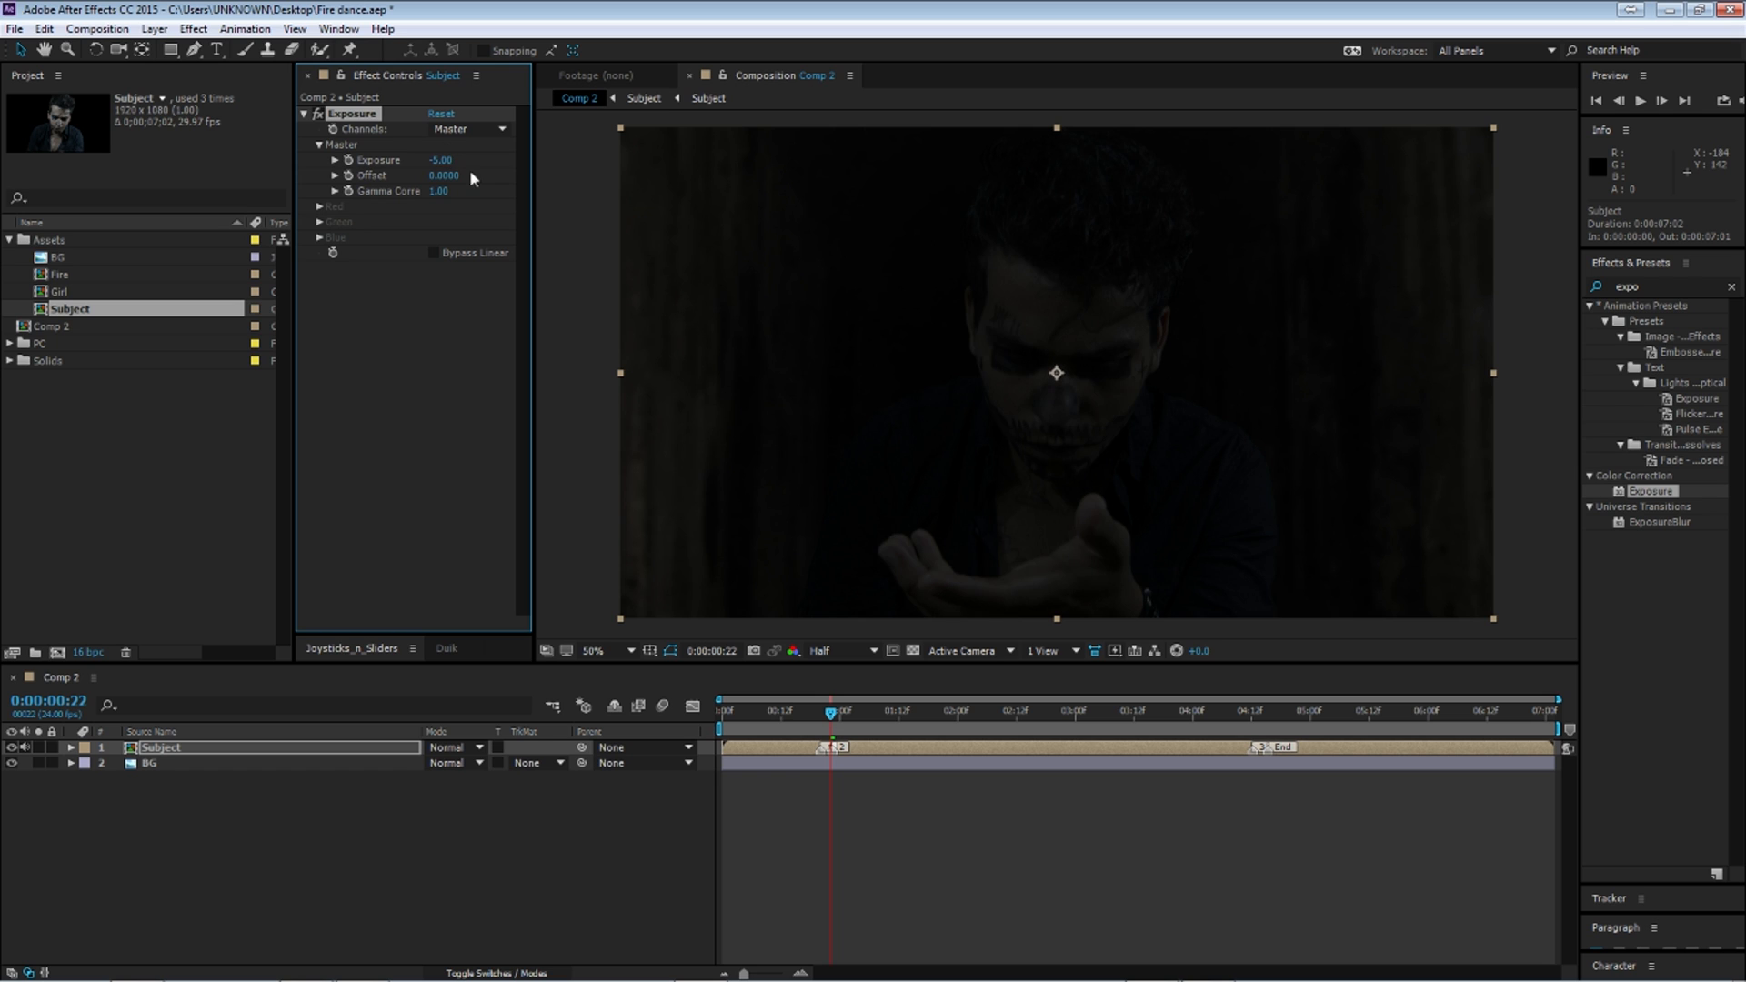
pyautogui.moveTo(442, 161); pyautogui.dragTo(416, 165)
pyautogui.click(115, 866)
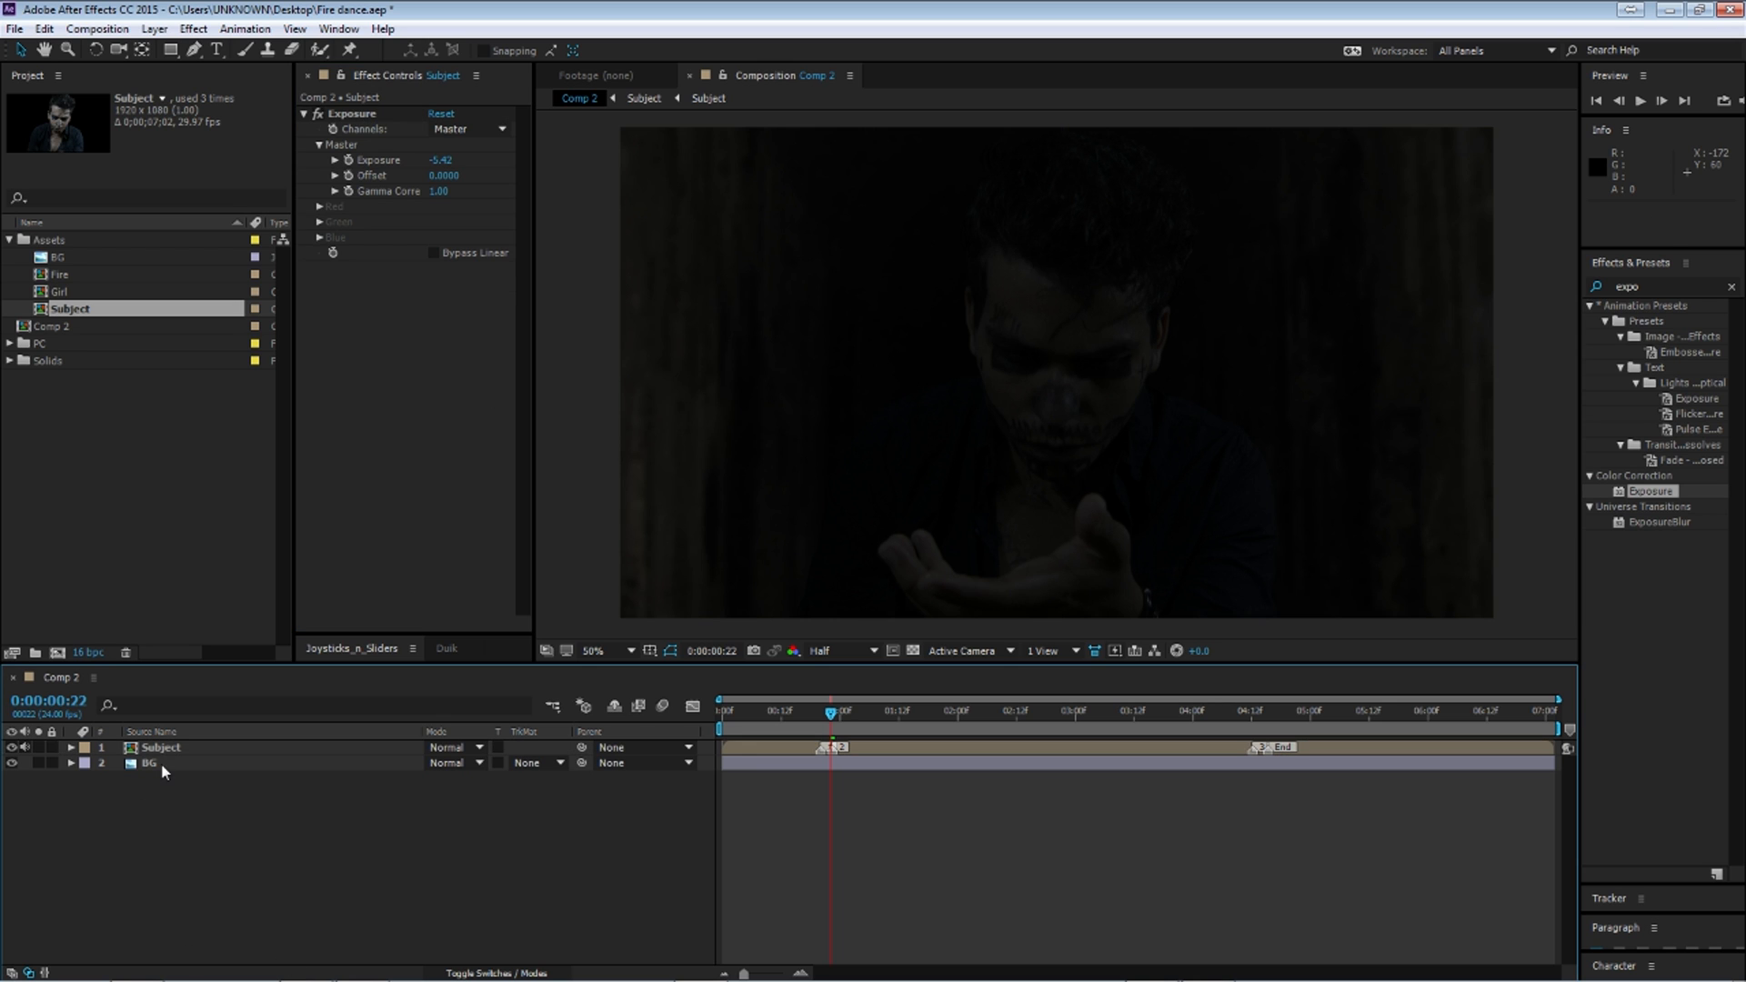
# Step: Add an adjustment layer directly above the BG layer and keep the current time at 0:00:00:22
pyautogui.click(155, 763)
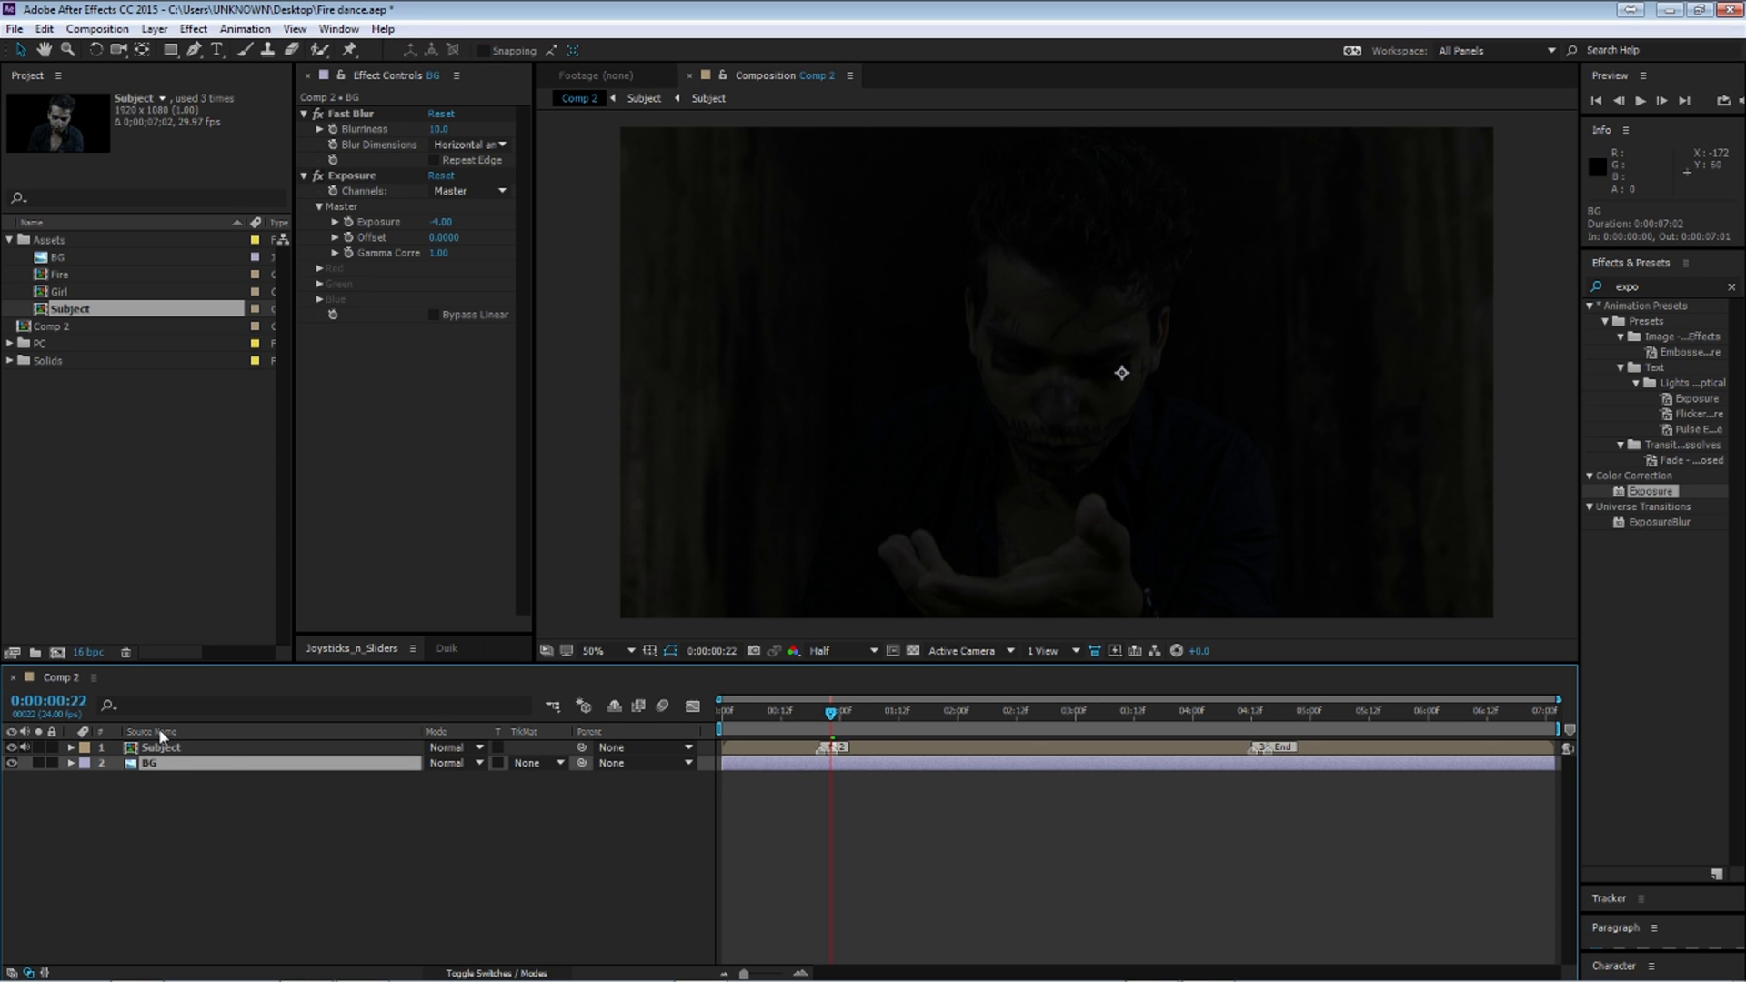
pyautogui.hotkey('ctrl', 'alt', 'y')
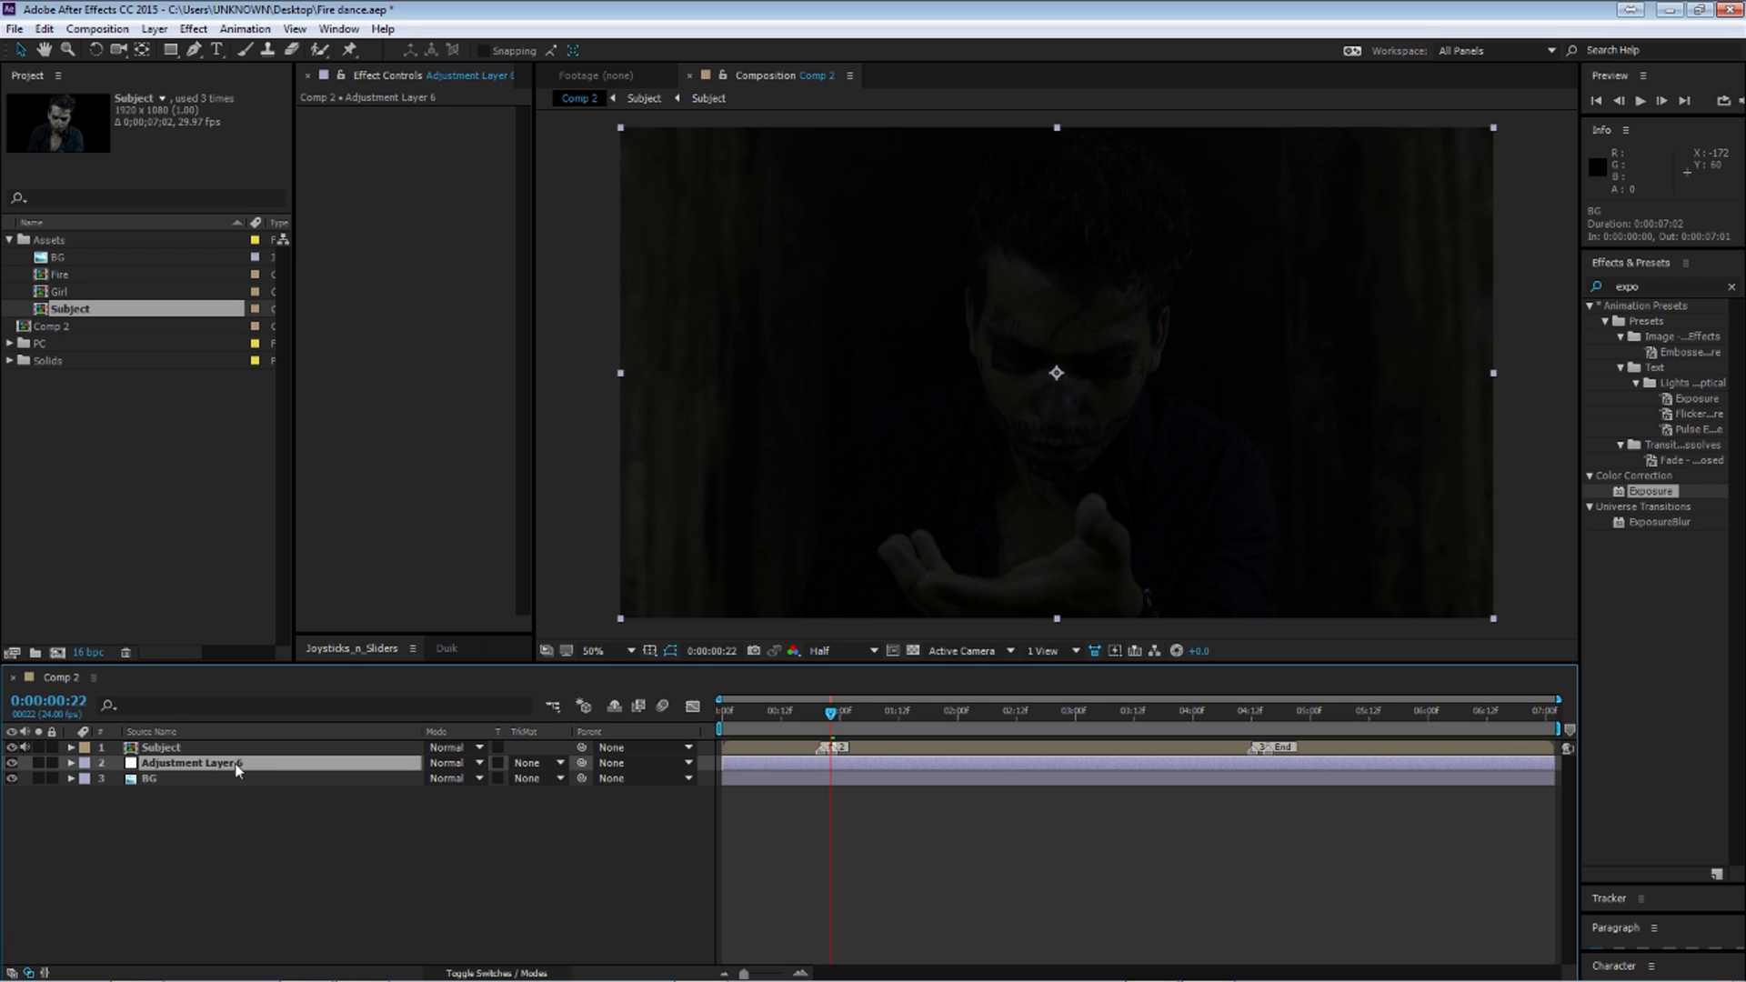
pyautogui.moveTo(830, 712); pyautogui.dragTo(821, 712)
pyautogui.moveTo(354, 975)
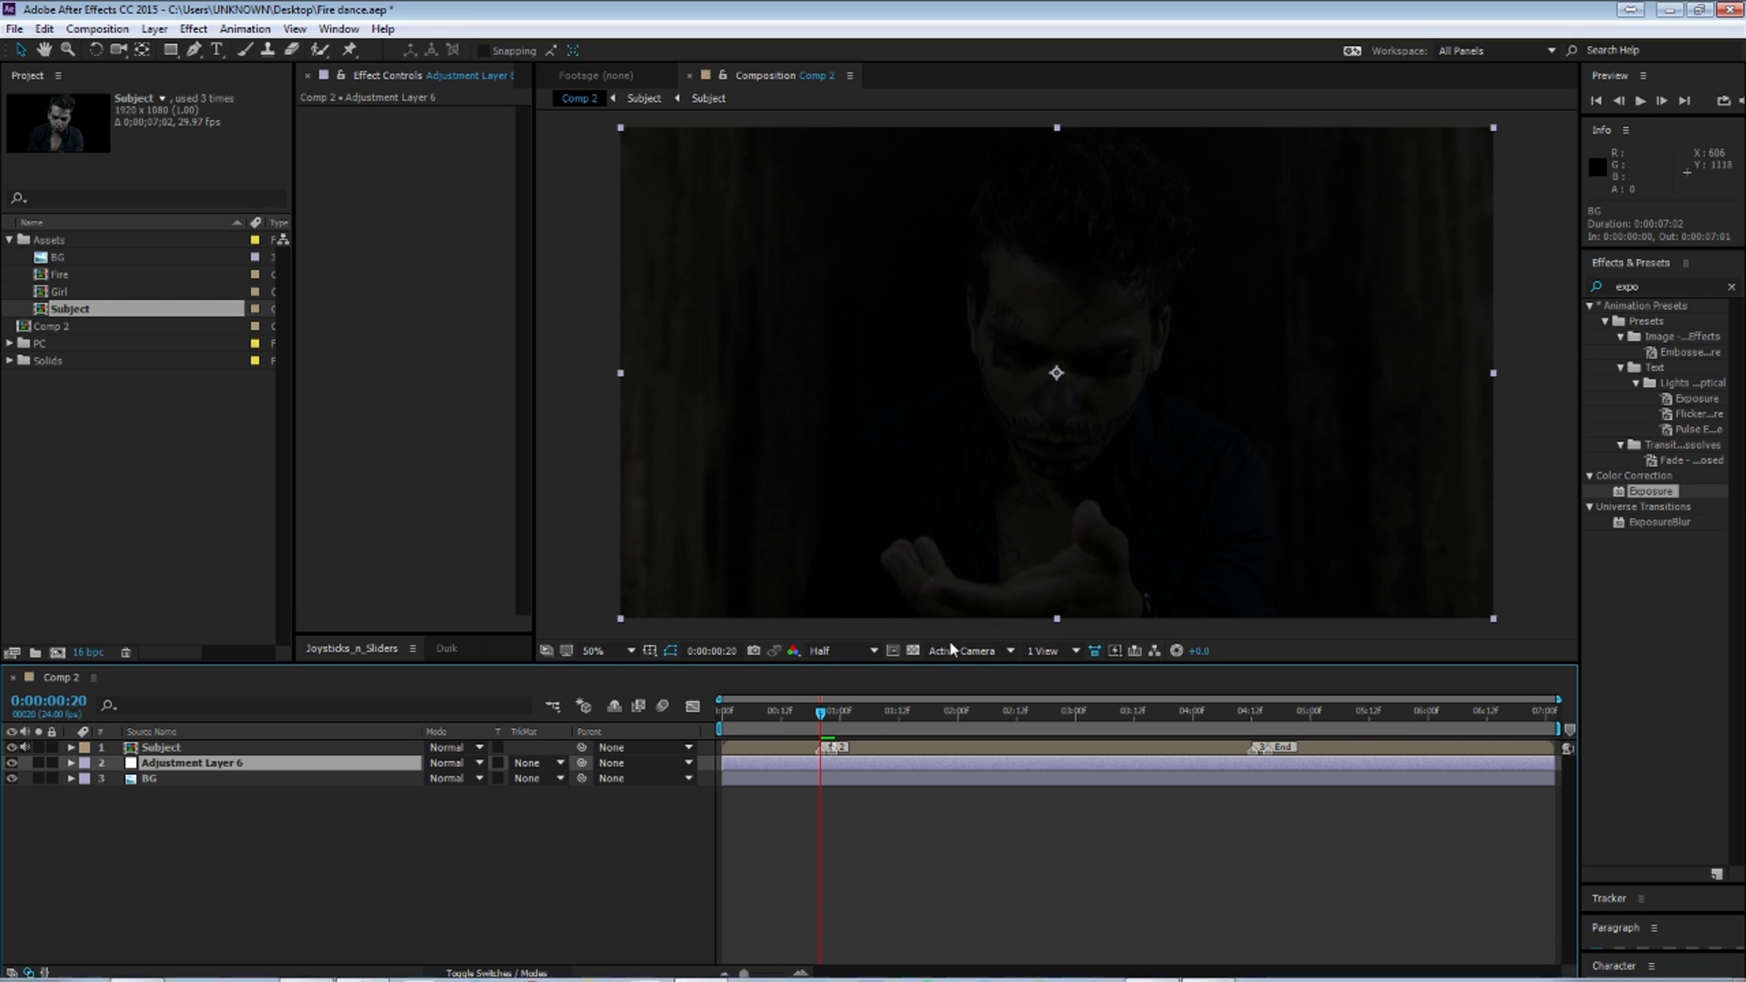
pyautogui.moveTo(822, 723); pyautogui.dragTo(831, 720)
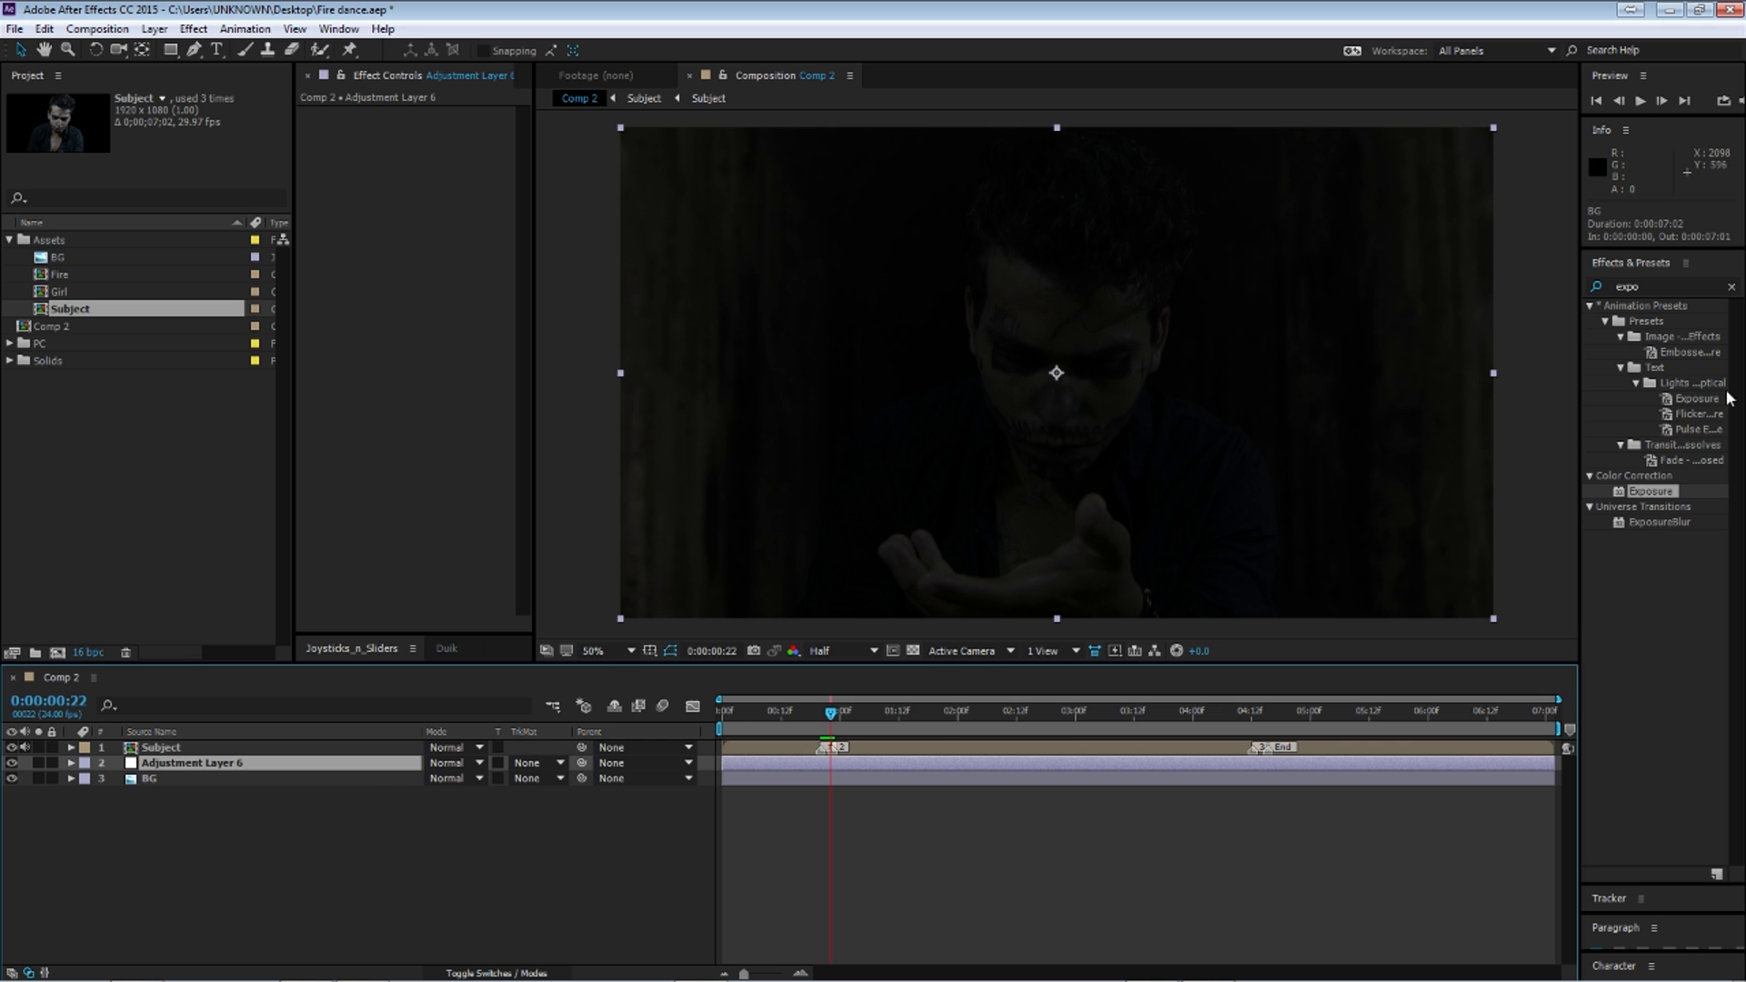
# Step: Apply the Exposure effect to the adjustment layer and set its exposure to 0.60
pyautogui.click(1646, 287)
pyautogui.moveTo(1650, 491); pyautogui.dragTo(329, 768)
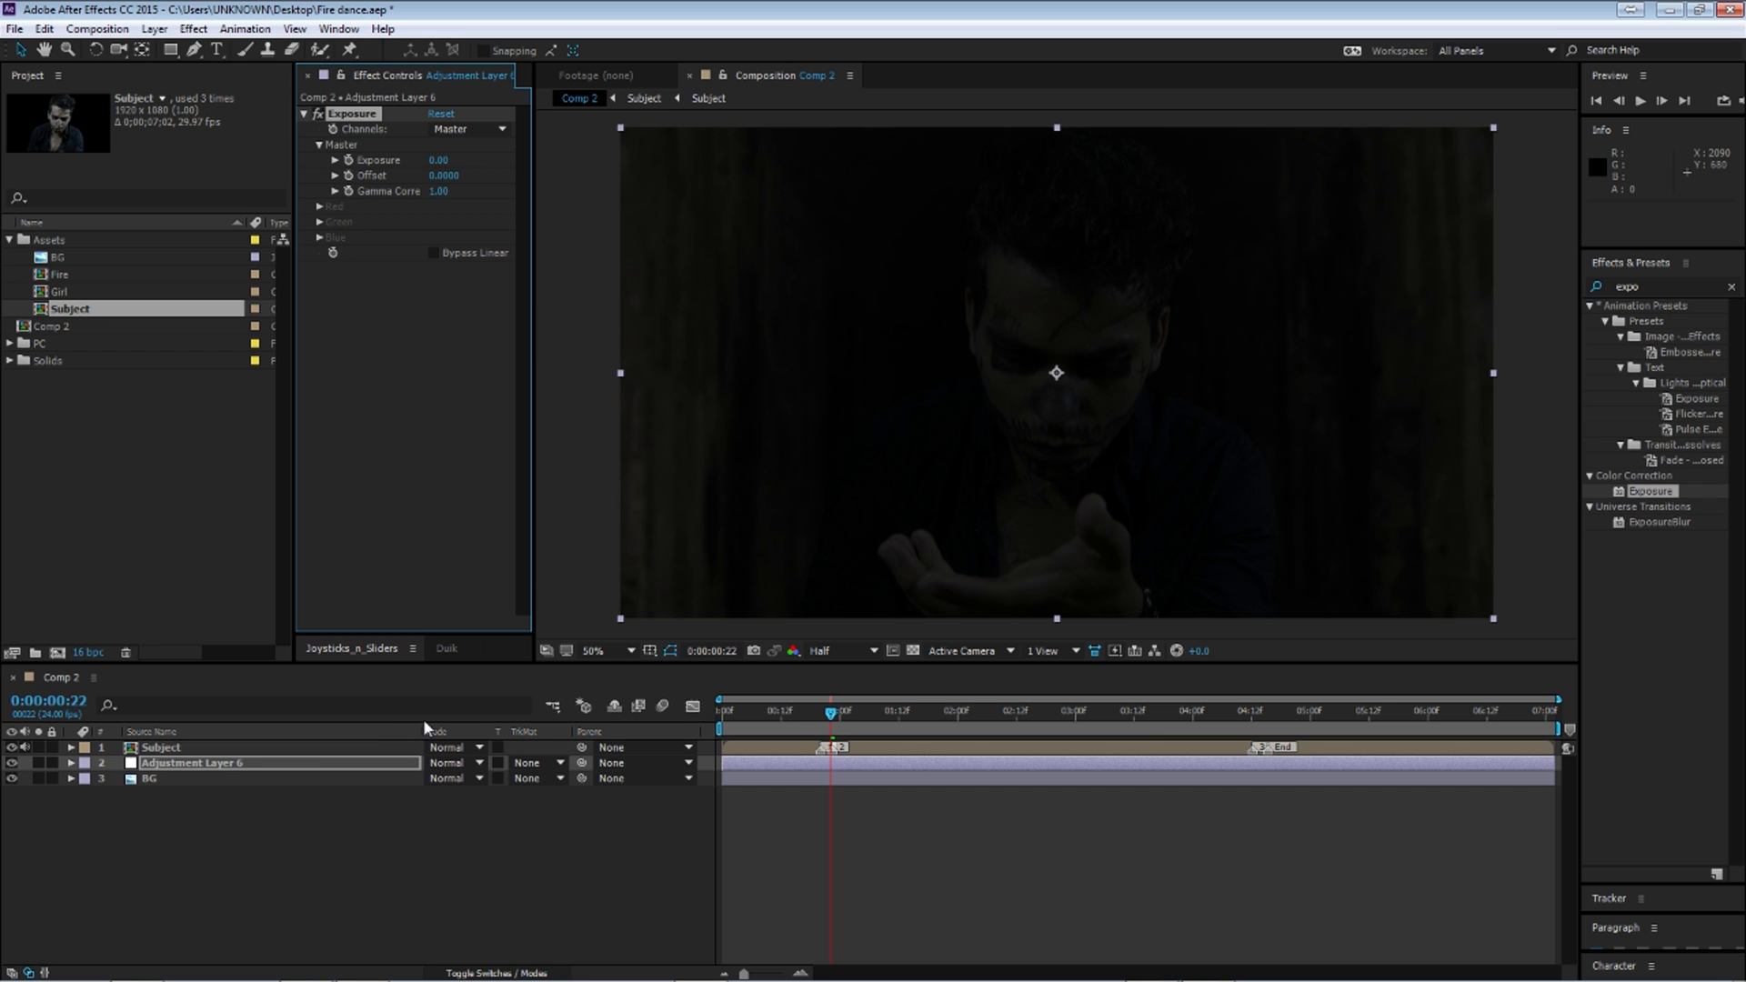
pyautogui.click(436, 166)
pyautogui.press('Return')
# Step: Add the Curves effect below Exposure on the adjustment layer and widen the effect settings to fit the whole graph
pyautogui.moveTo(1665, 288); pyautogui.dragTo(1315, 307)
pyautogui.write('c')
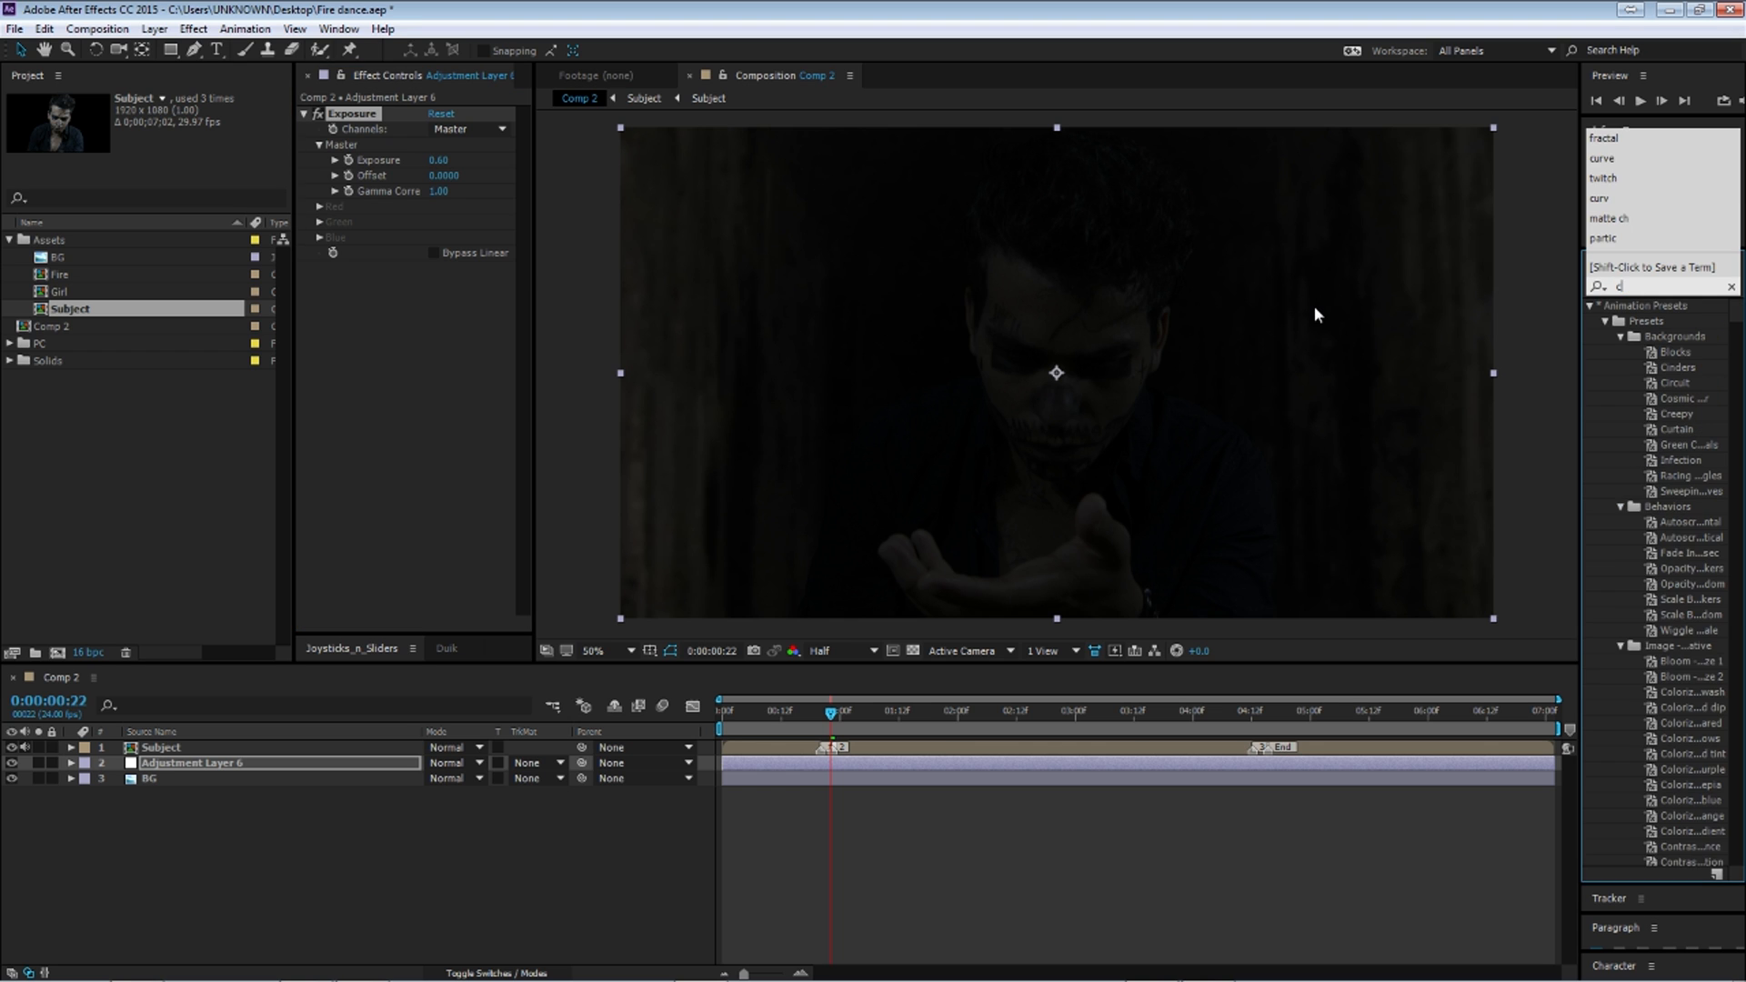
pyautogui.write('urve')
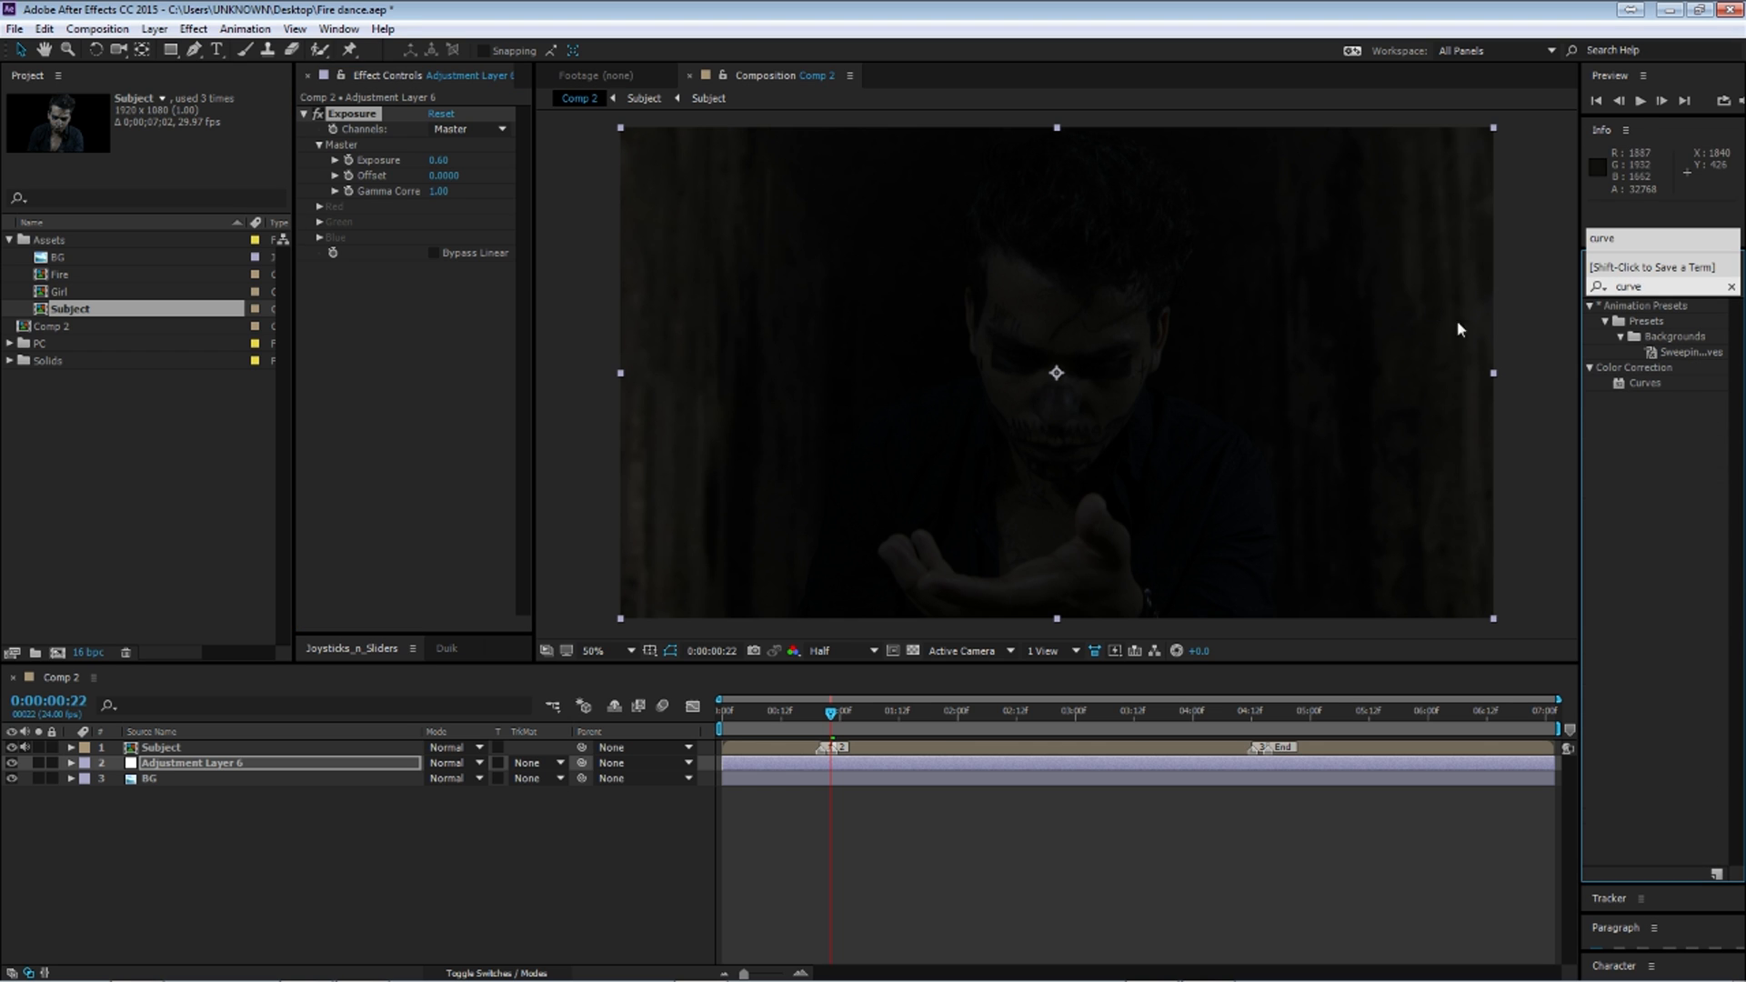
pyautogui.moveTo(1672, 379); pyautogui.dragTo(410, 273)
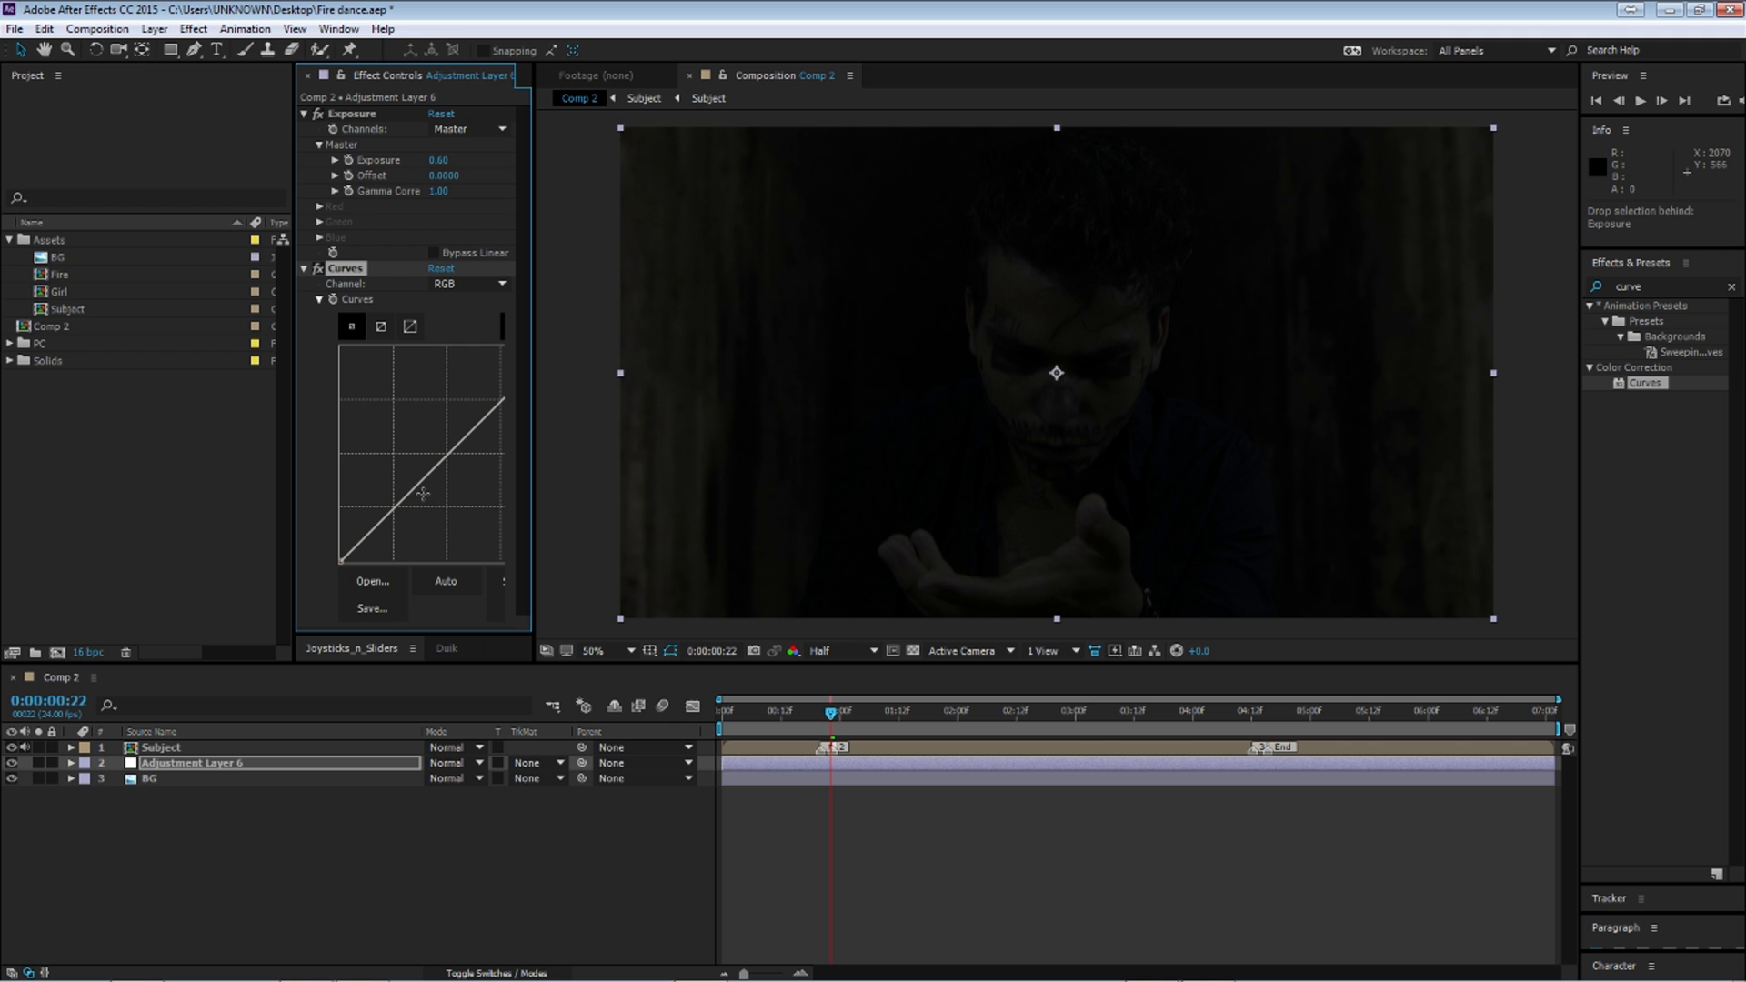
pyautogui.moveTo(532, 333); pyautogui.dragTo(590, 332)
pyautogui.moveTo(295, 320); pyautogui.dragTo(164, 311)
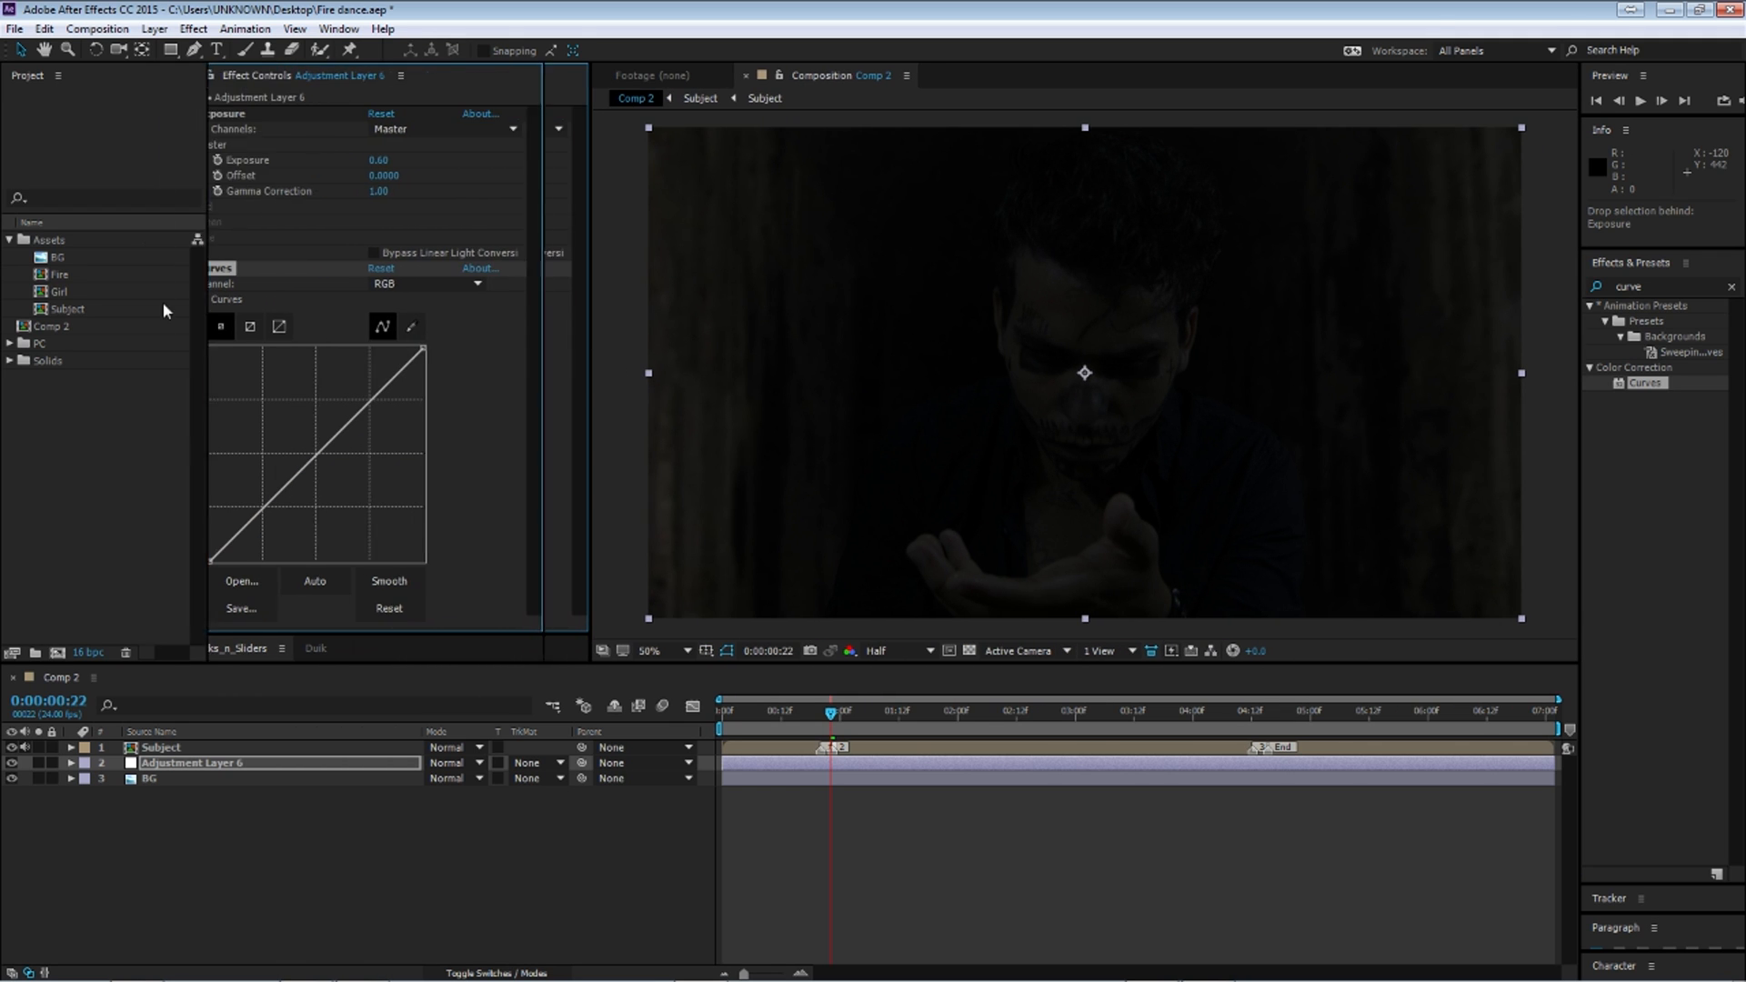
pyautogui.moveTo(589, 318); pyautogui.dragTo(521, 317)
# Step: Pull the Blue channel curve below the diagonal to give the background a yellowish tint
pyautogui.click(405, 284)
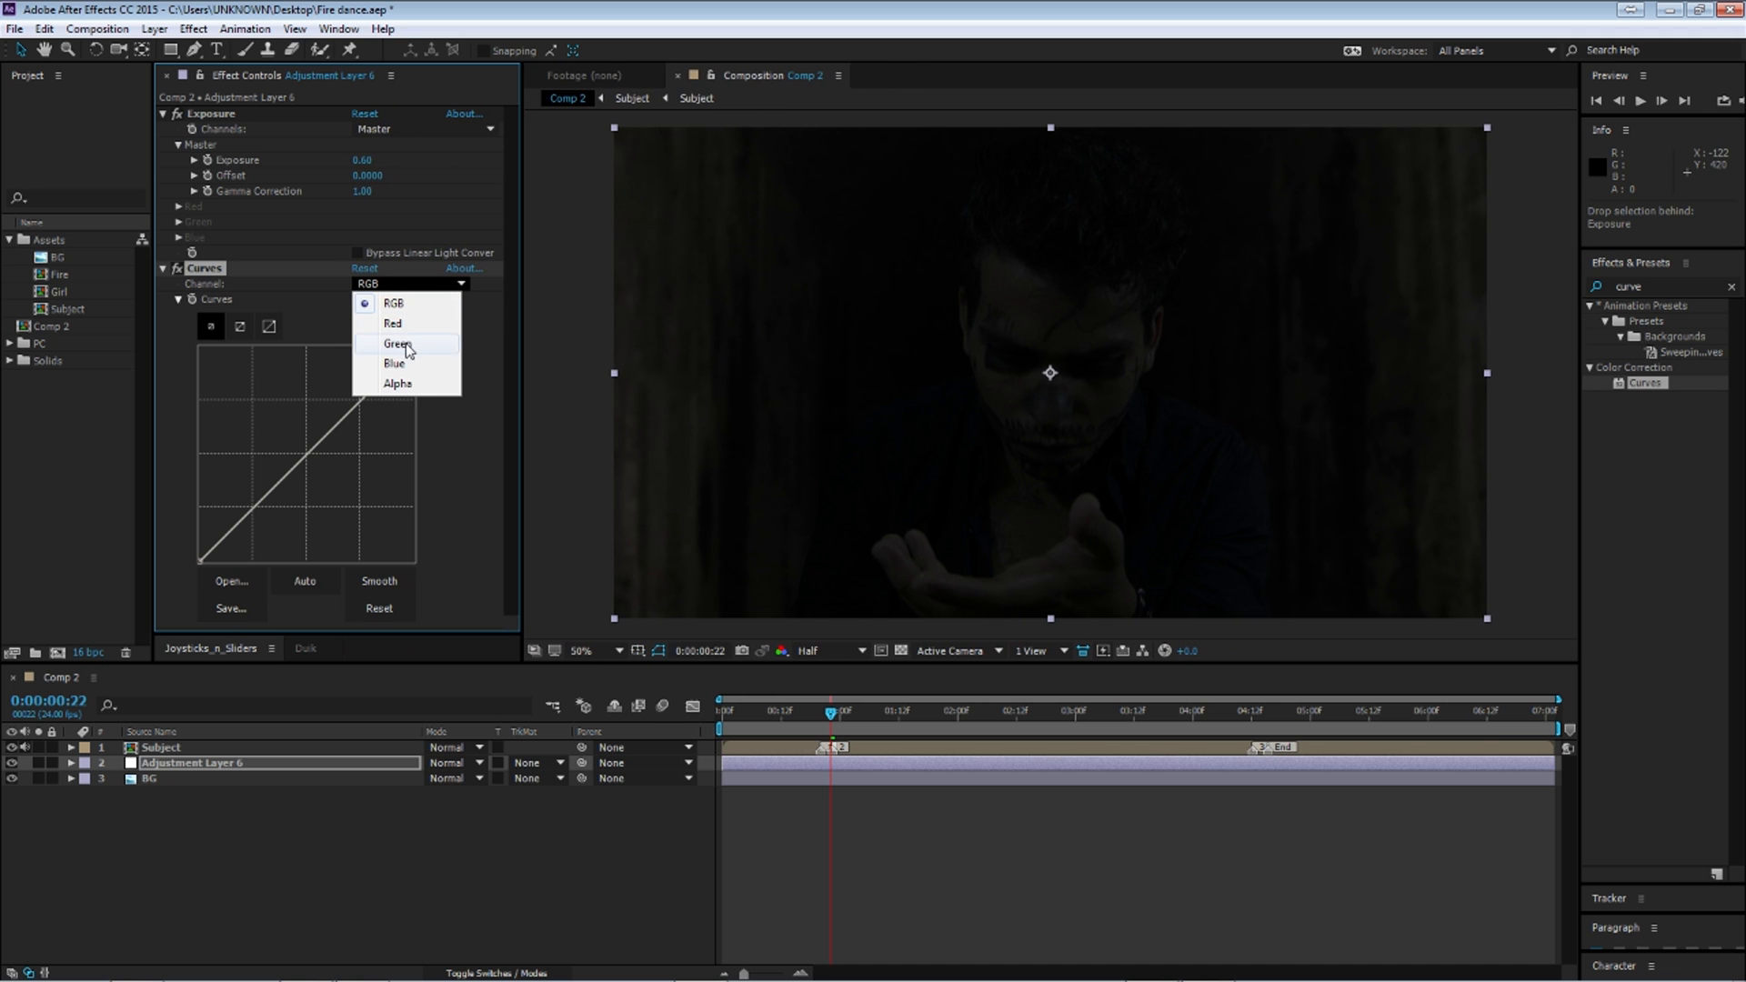
pyautogui.click(406, 363)
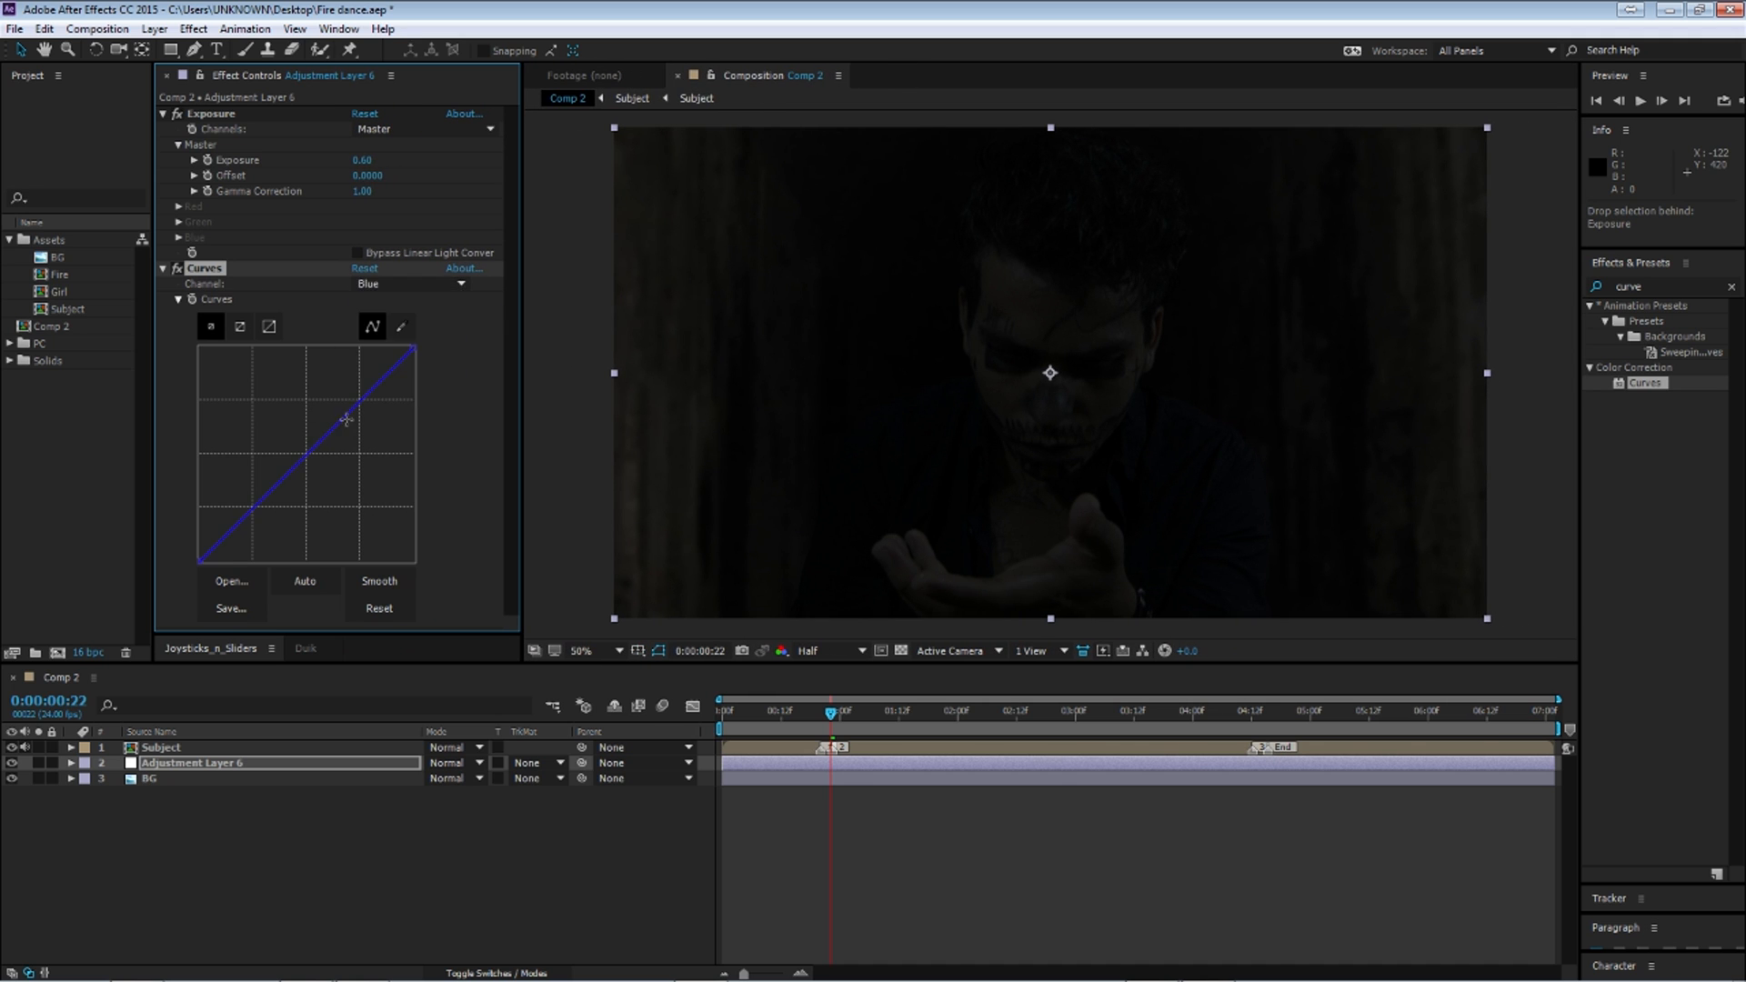
pyautogui.click(326, 469)
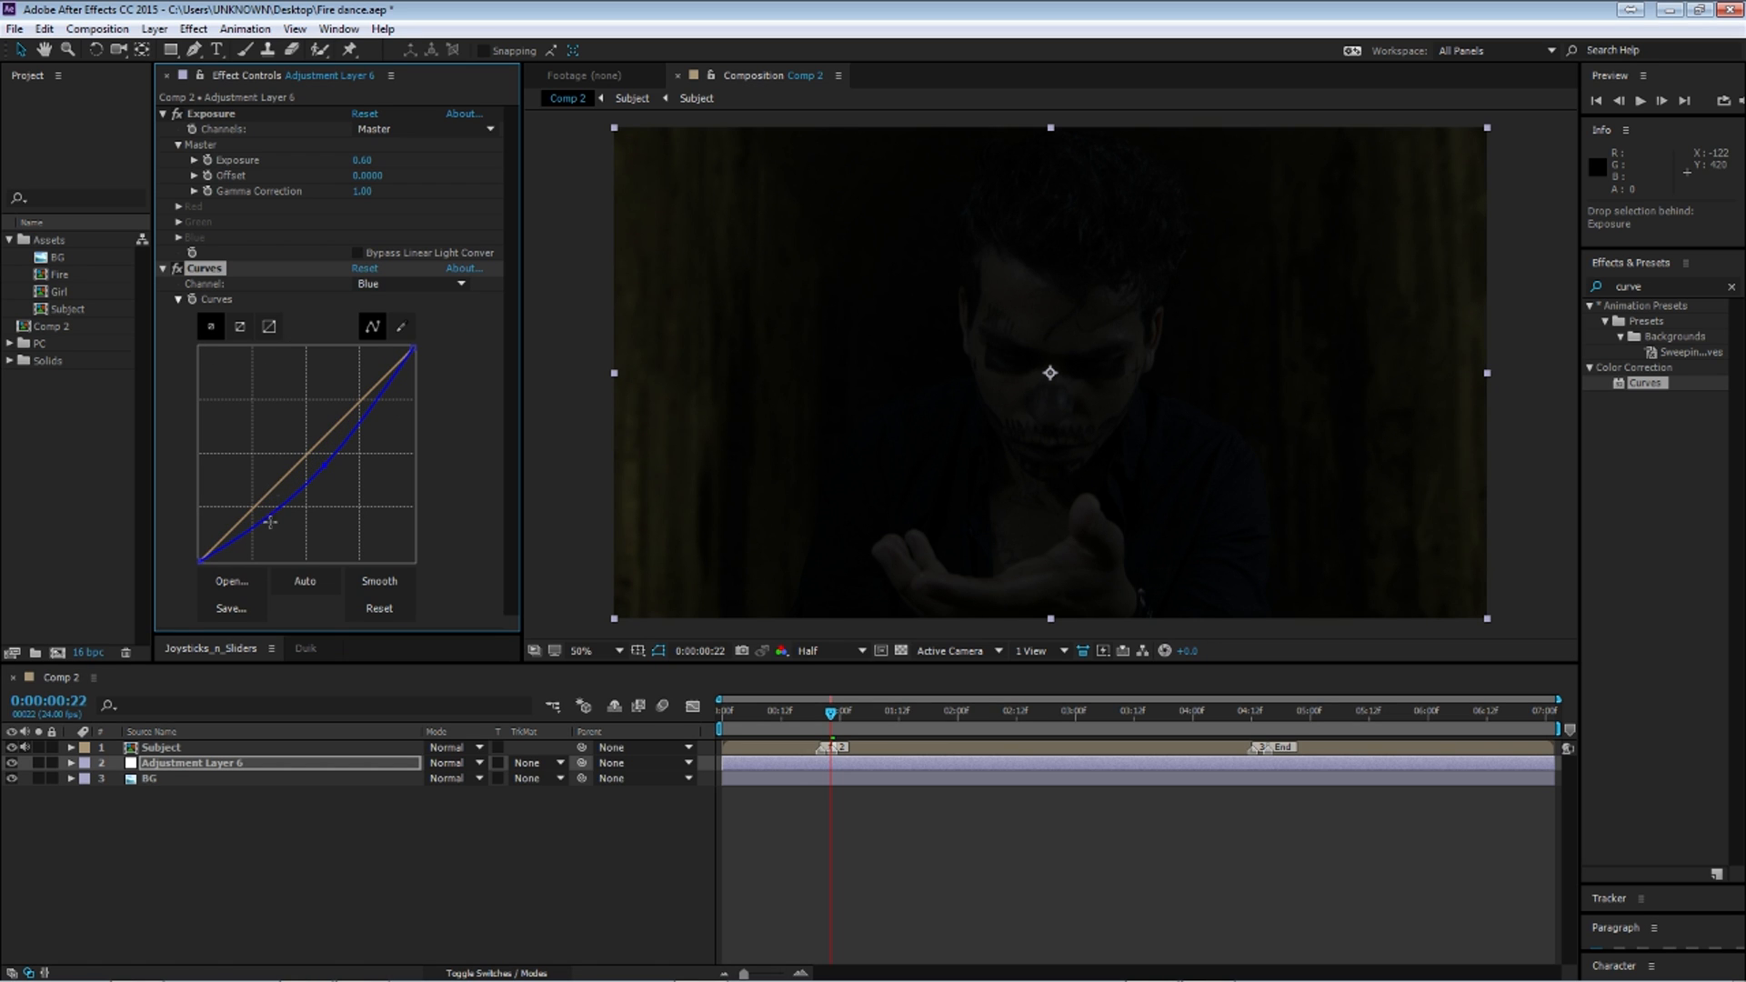
pyautogui.click(169, 770)
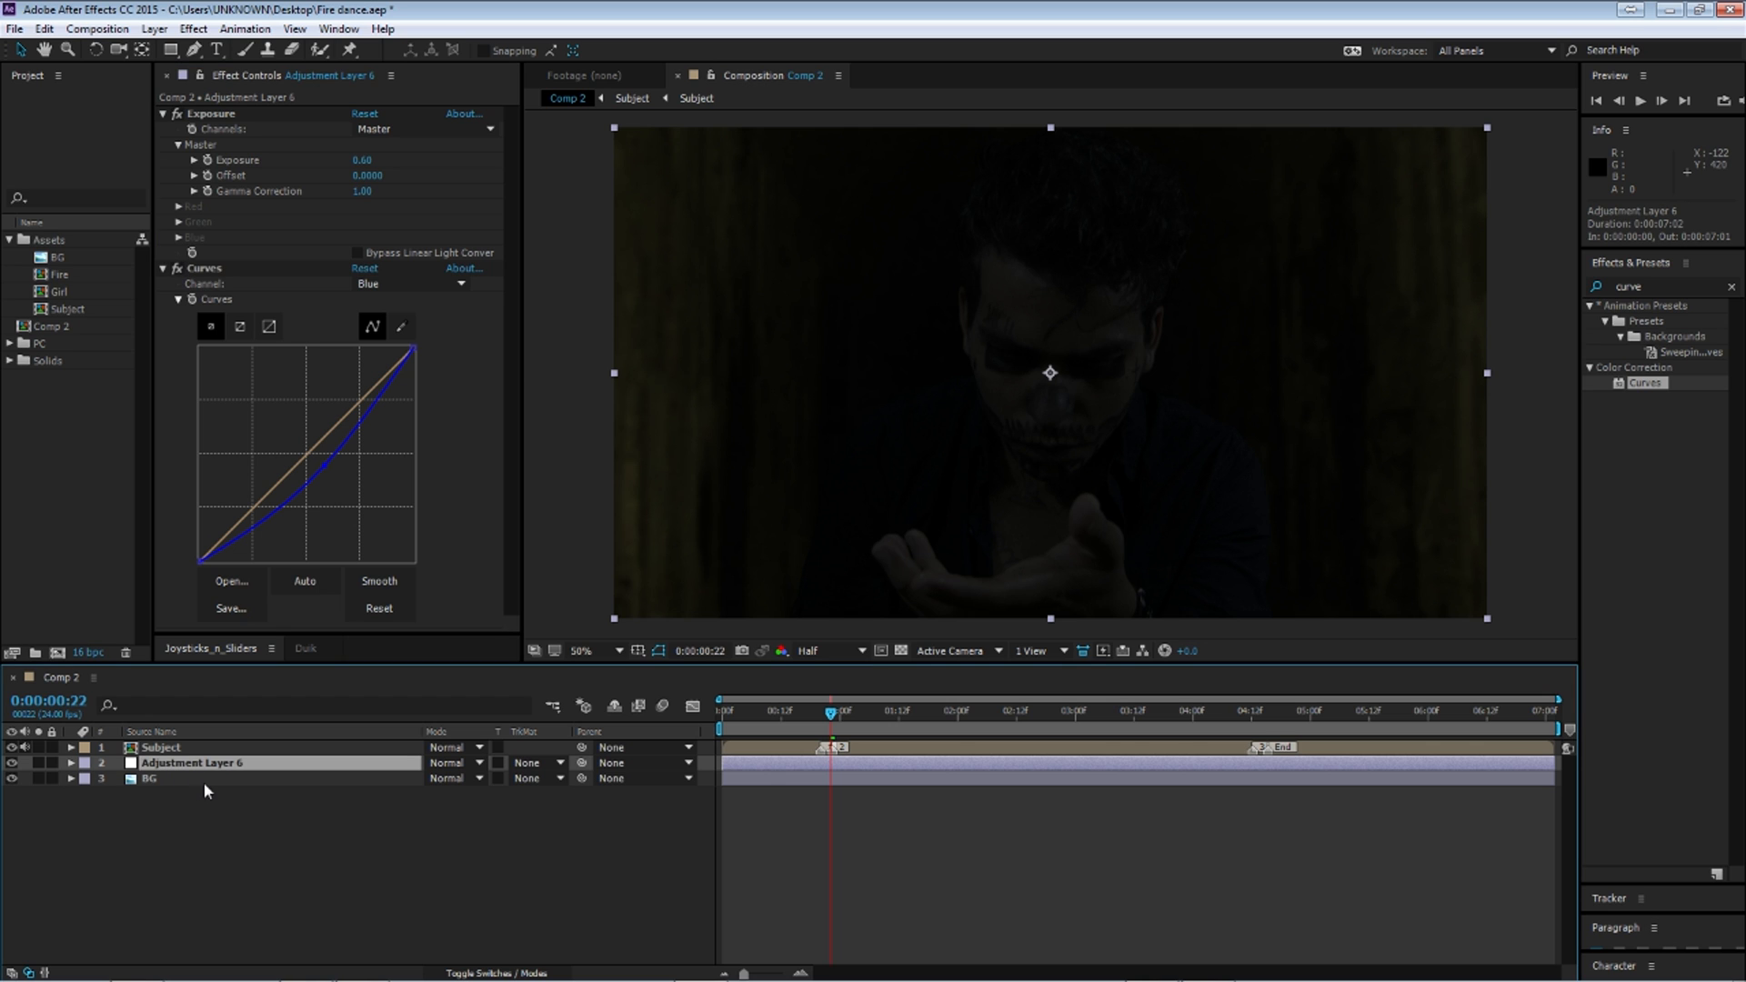
pyautogui.hotkey('ctrl', 'd')
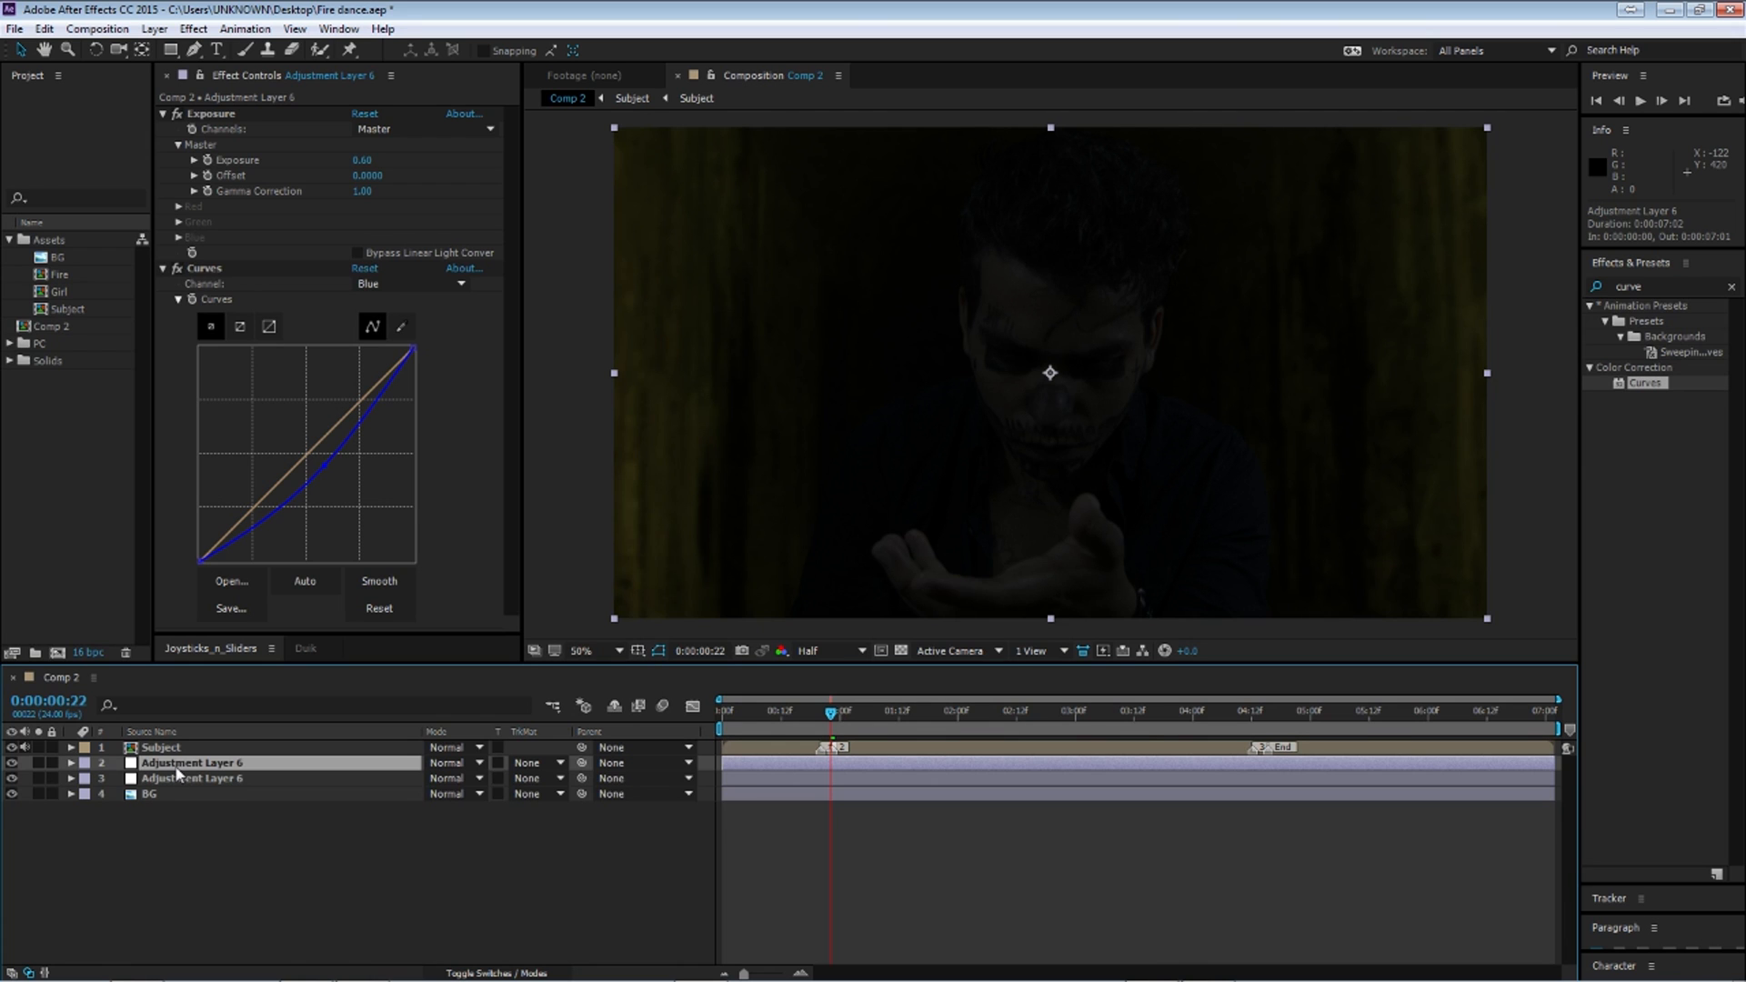
pyautogui.hotkey('ctrl', 'x')
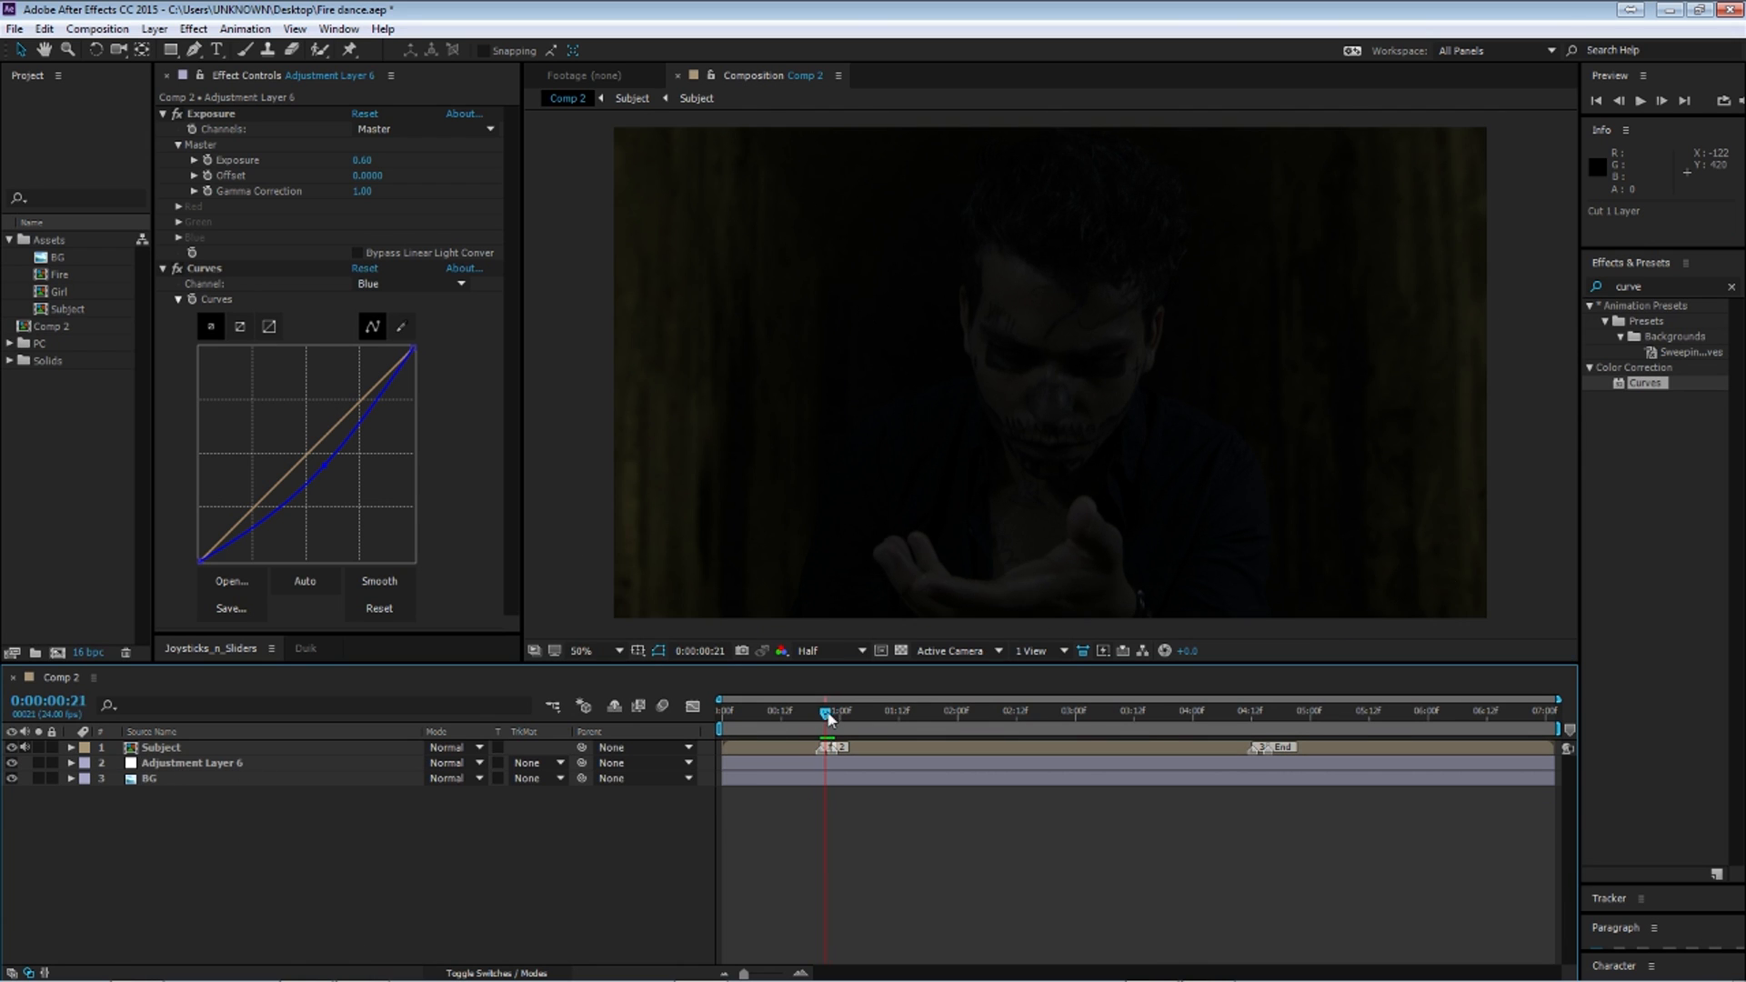
pyautogui.click(284, 778)
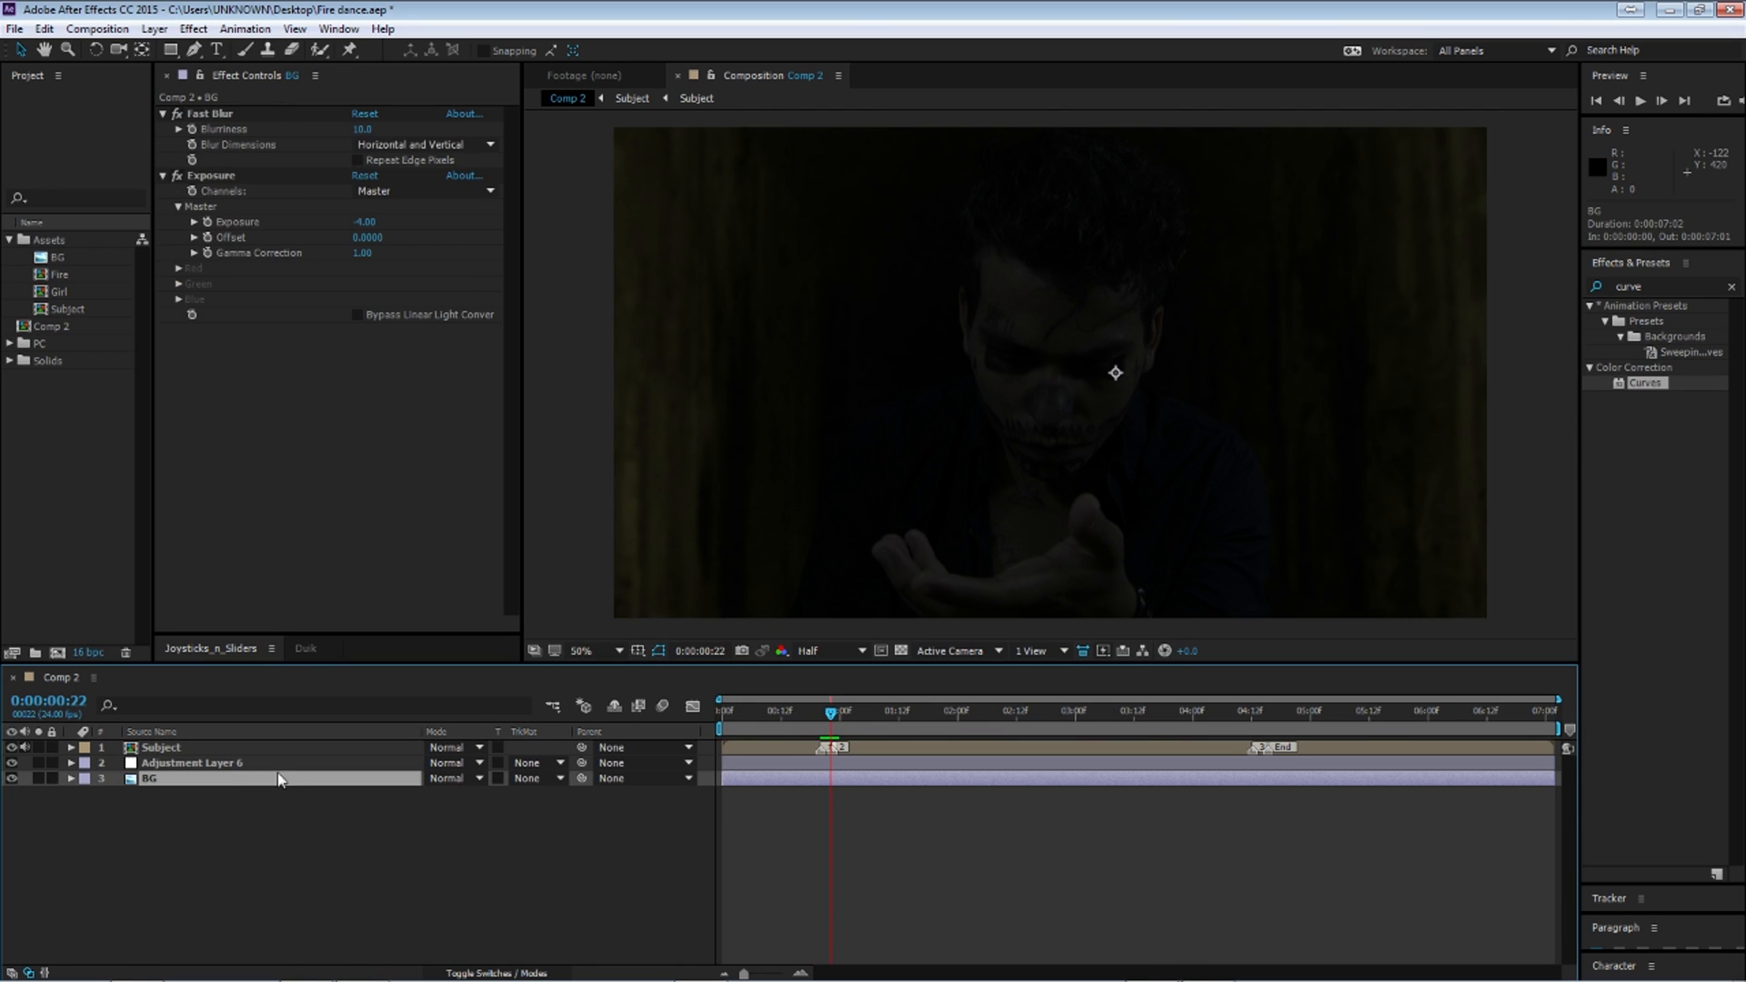
# Step: Keyframe the adjustment layer's opacity at 100% at 0:00:00:22 and 0% at 0:00:00:20
pyautogui.click(273, 764)
pyautogui.press('t')
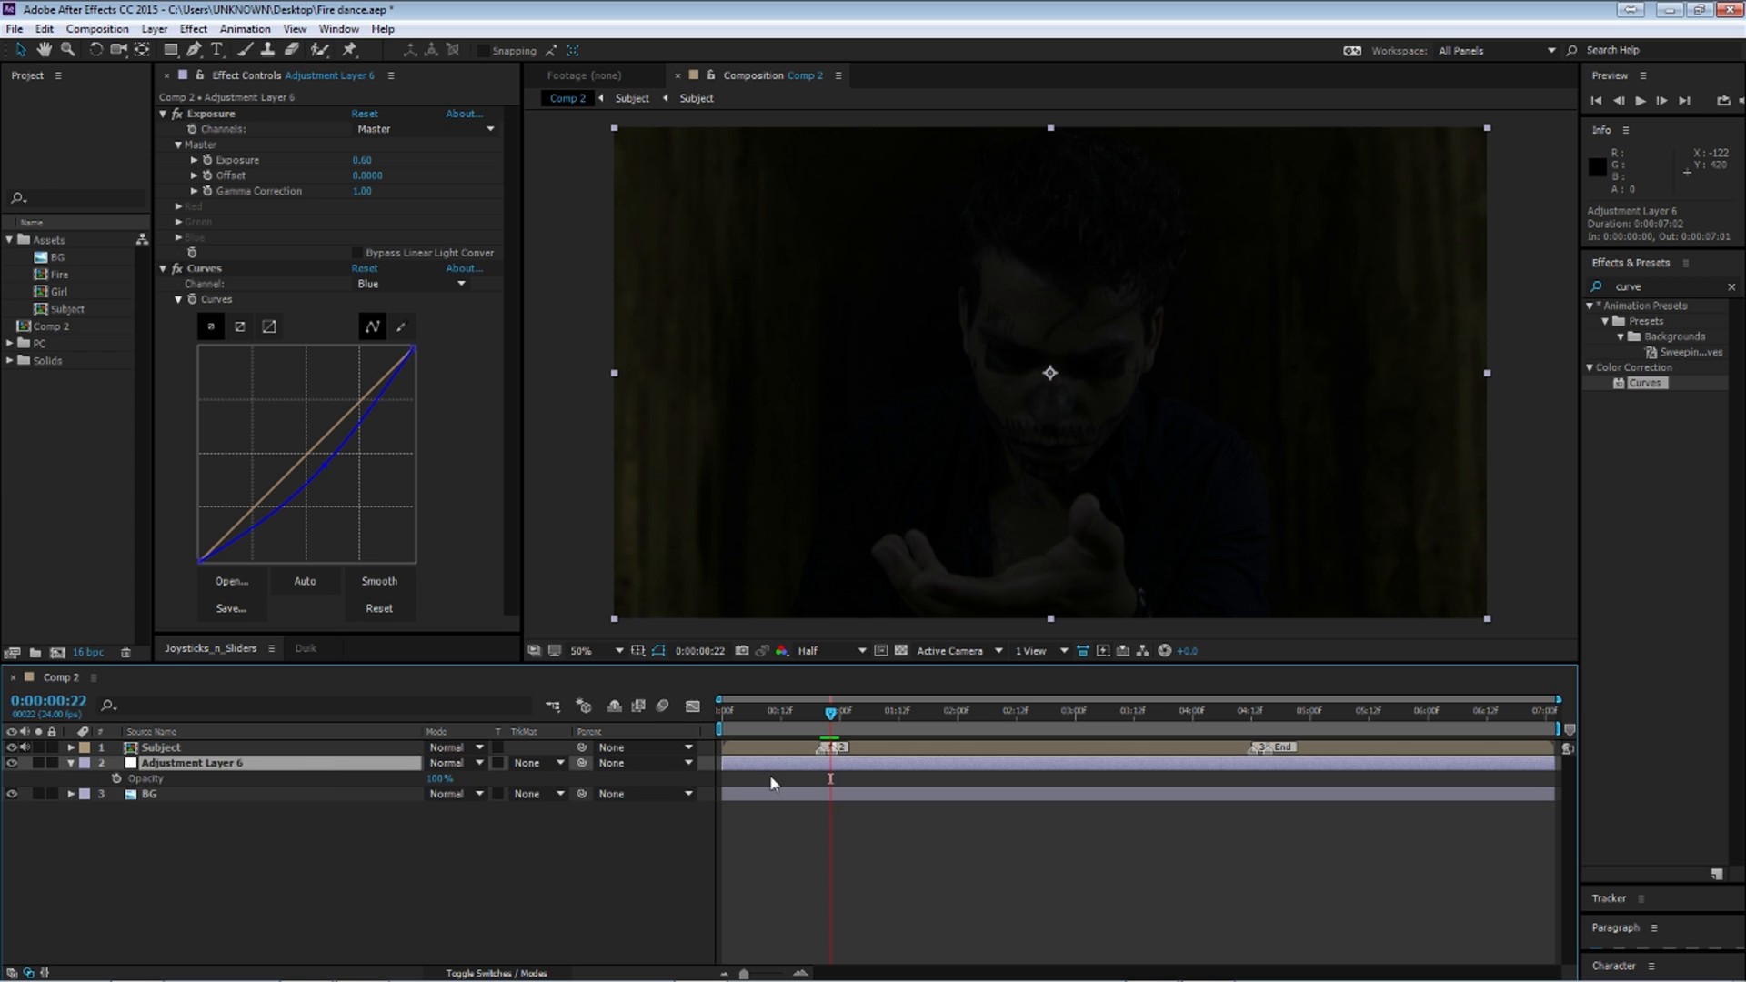
pyautogui.click(117, 779)
pyautogui.moveTo(831, 717); pyautogui.dragTo(821, 716)
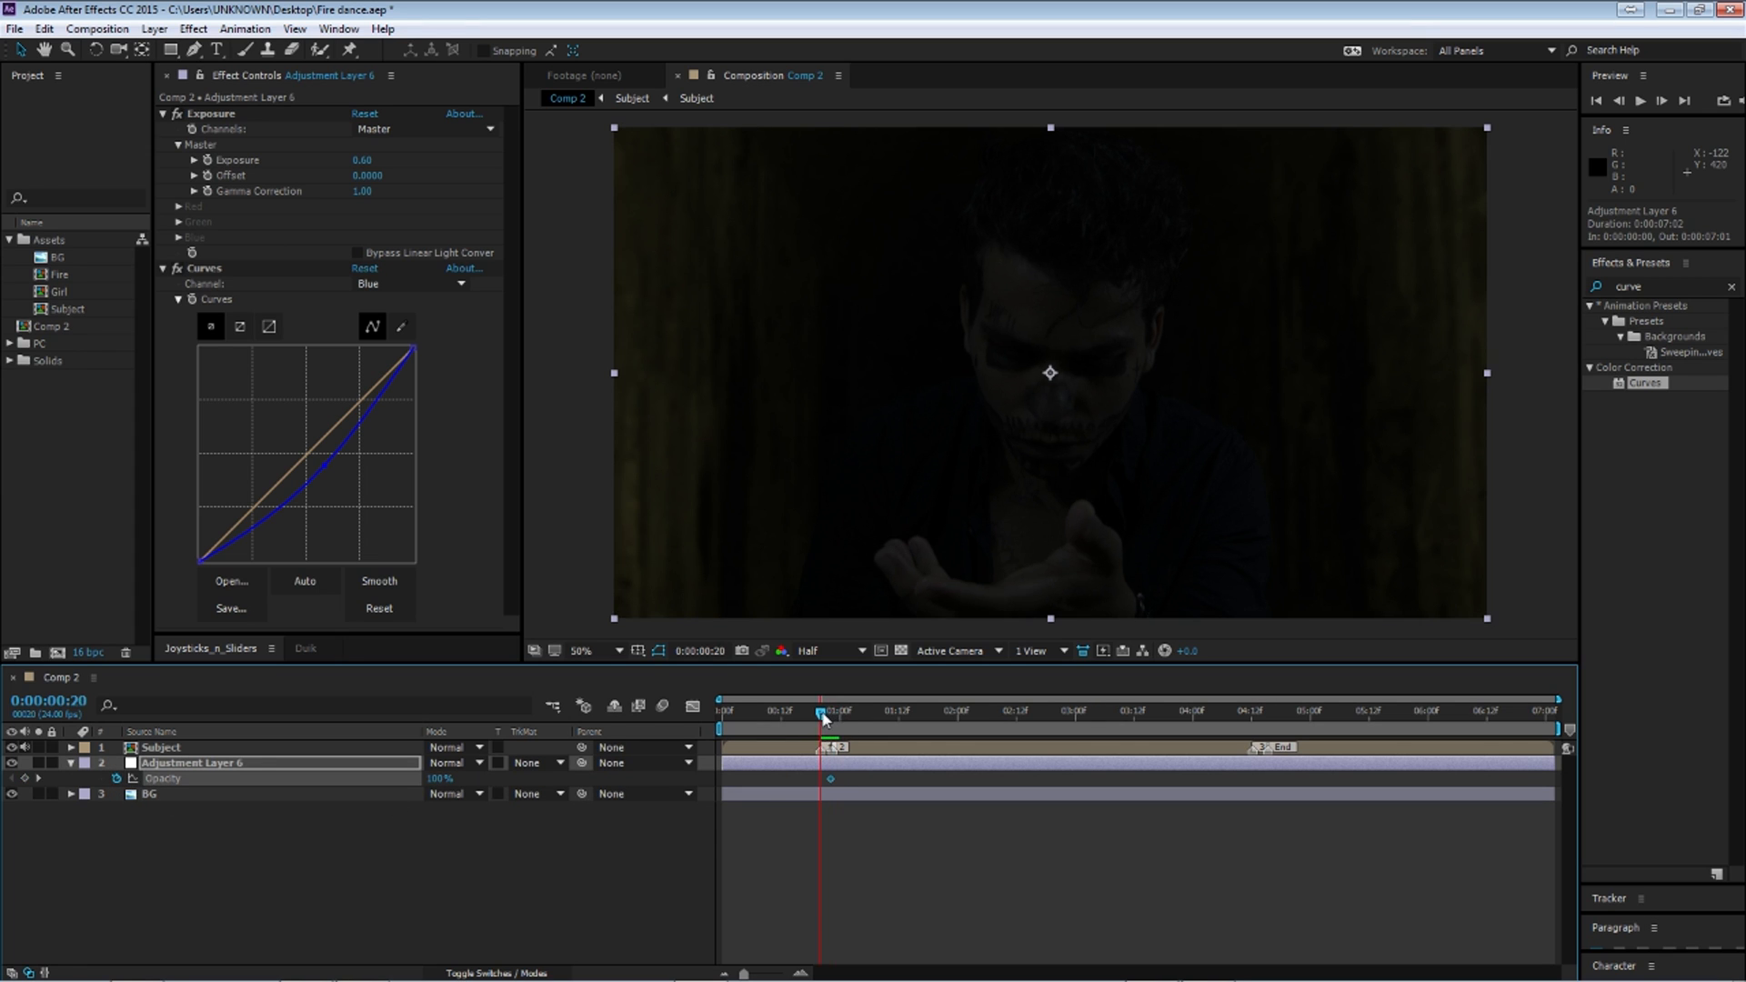
pyautogui.moveTo(440, 782); pyautogui.dragTo(127, 754)
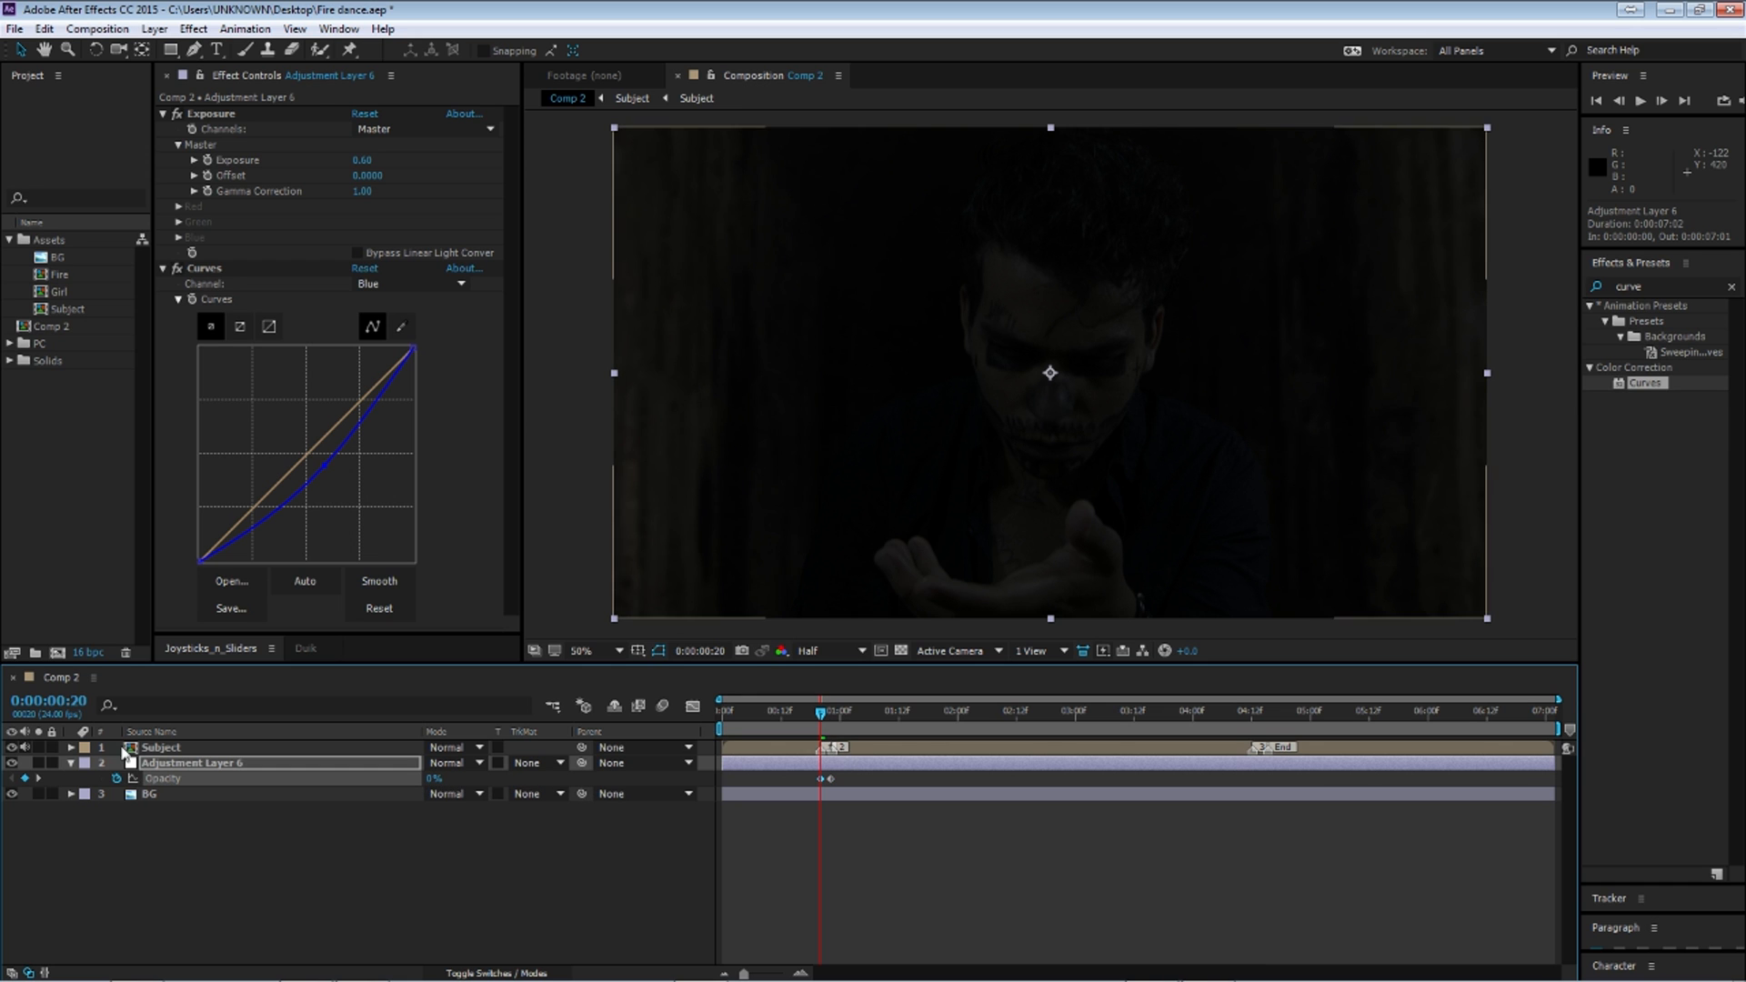
# Step: Keyframe the adjustment layer's opacity at 100% at 0:00:04:12, add another opacity keyframe at 0:00:04:15, and return to 0:00:00:21
pyautogui.moveTo(823, 717); pyautogui.dragTo(1252, 718)
pyautogui.click(24, 778)
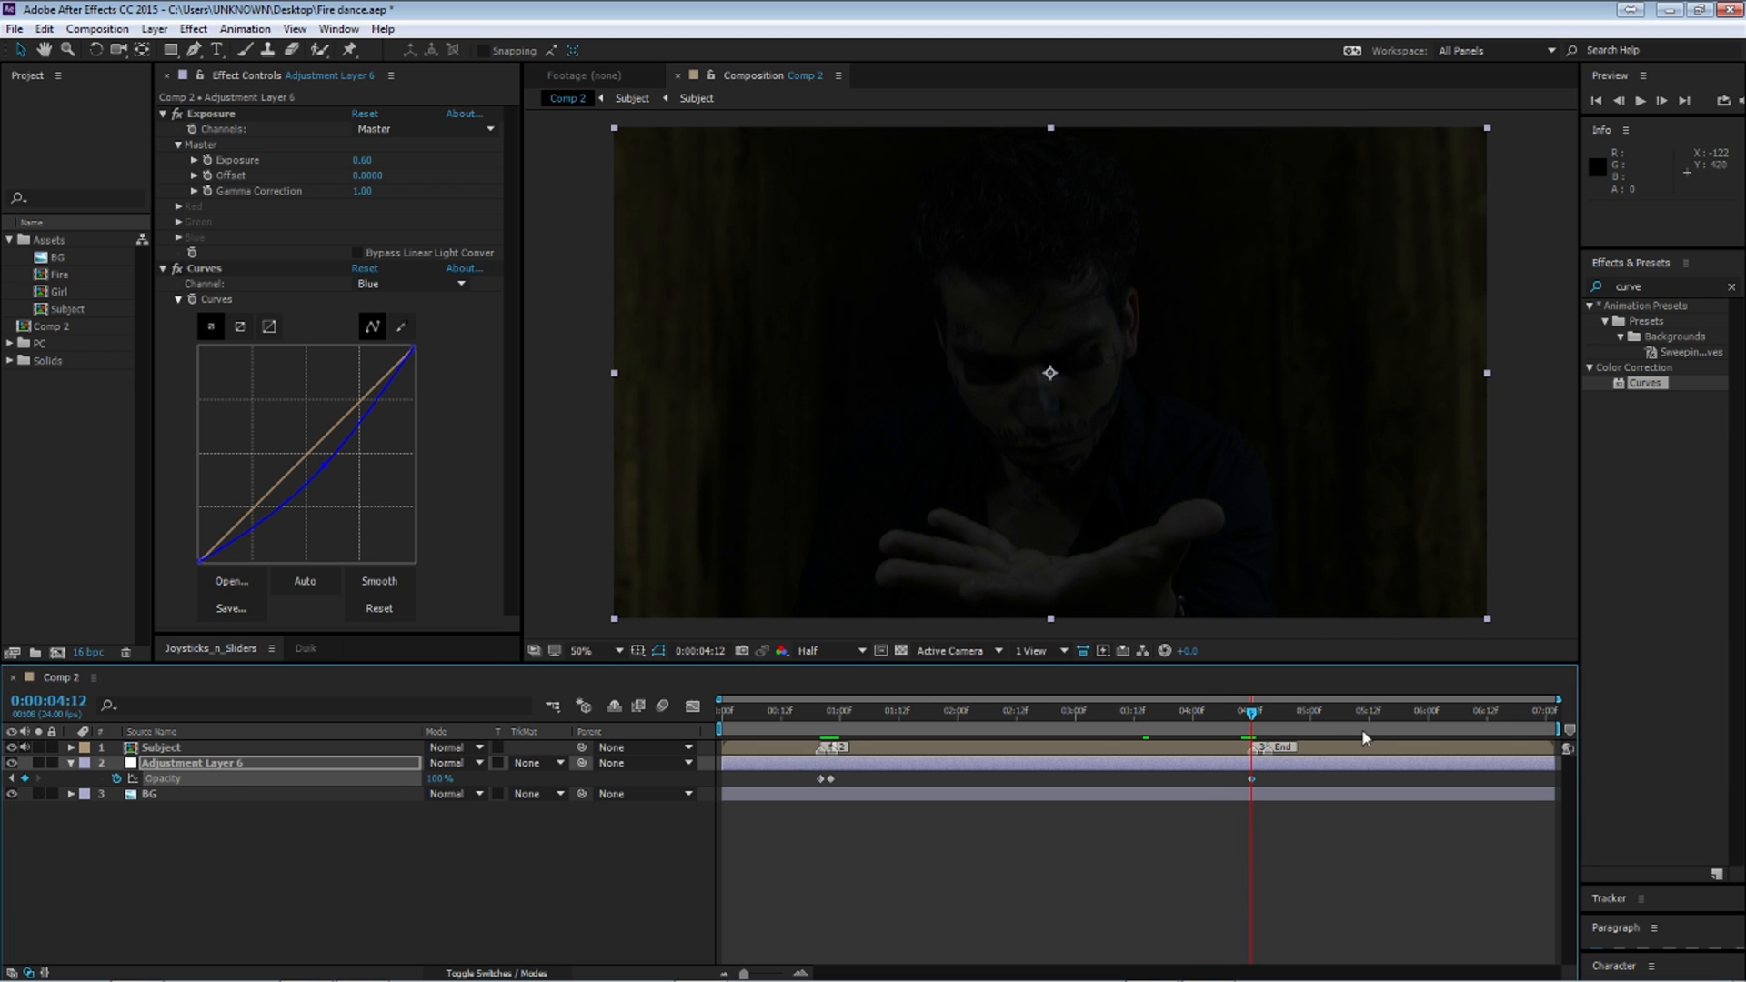
pyautogui.click(1267, 718)
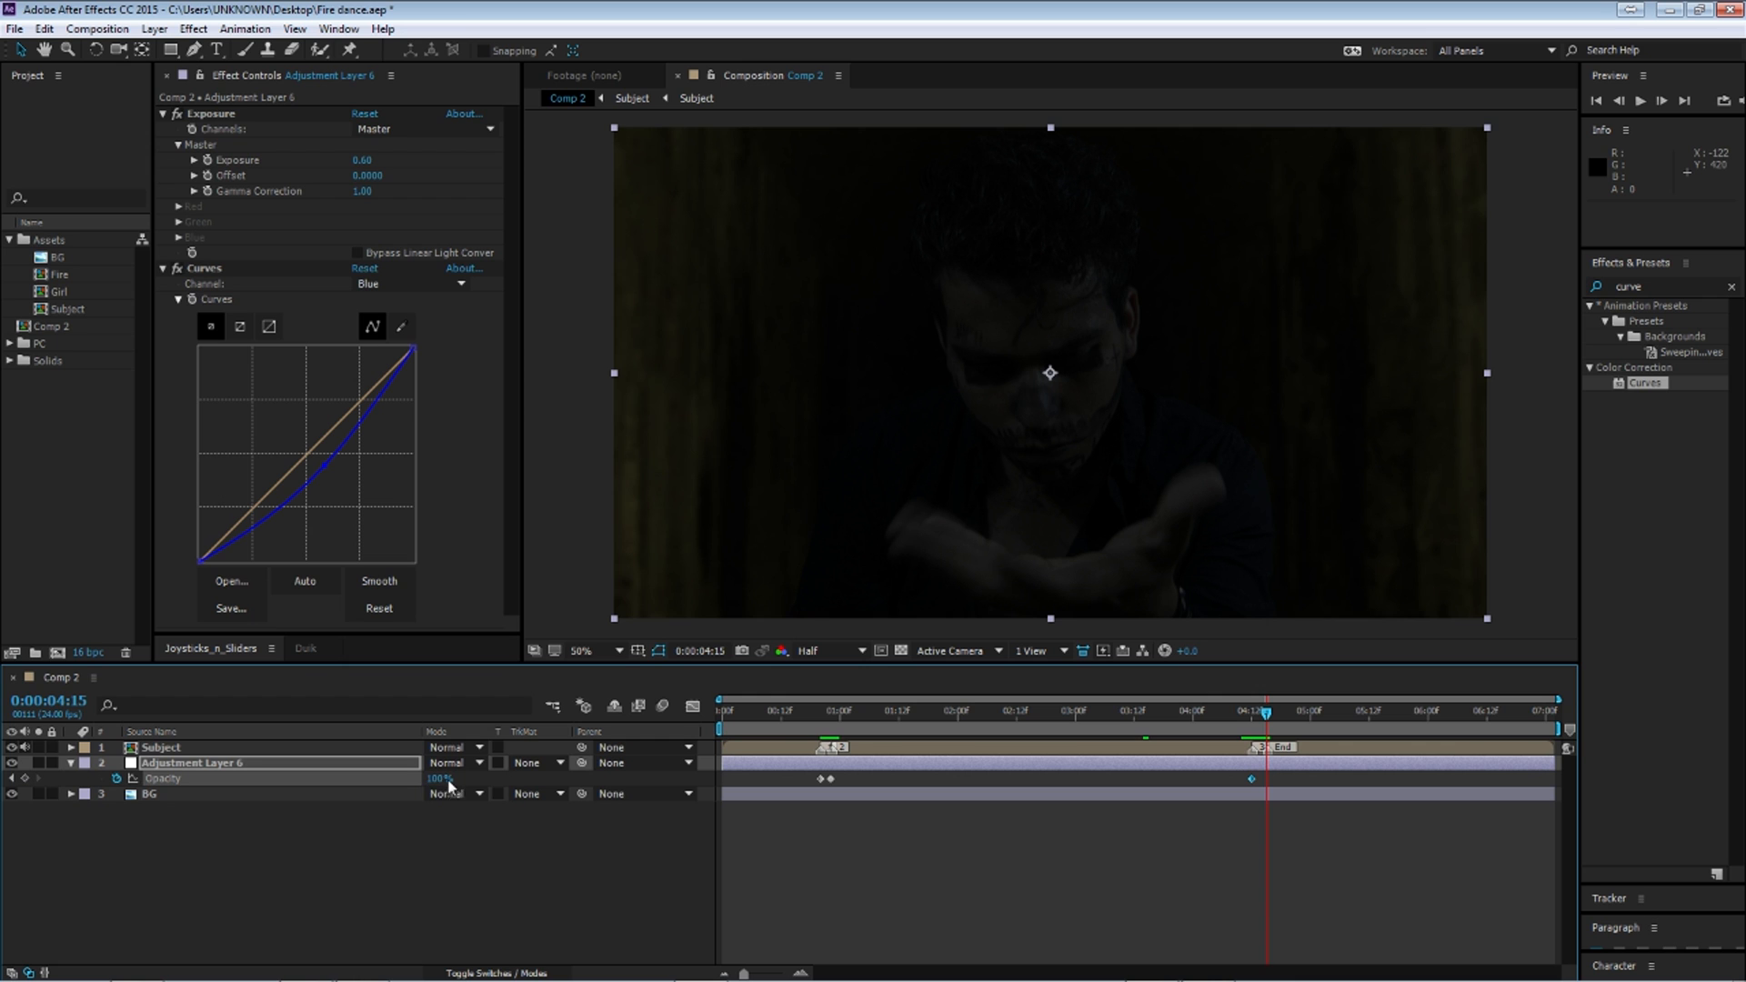
pyautogui.moveTo(1210, 723); pyautogui.dragTo(830, 720)
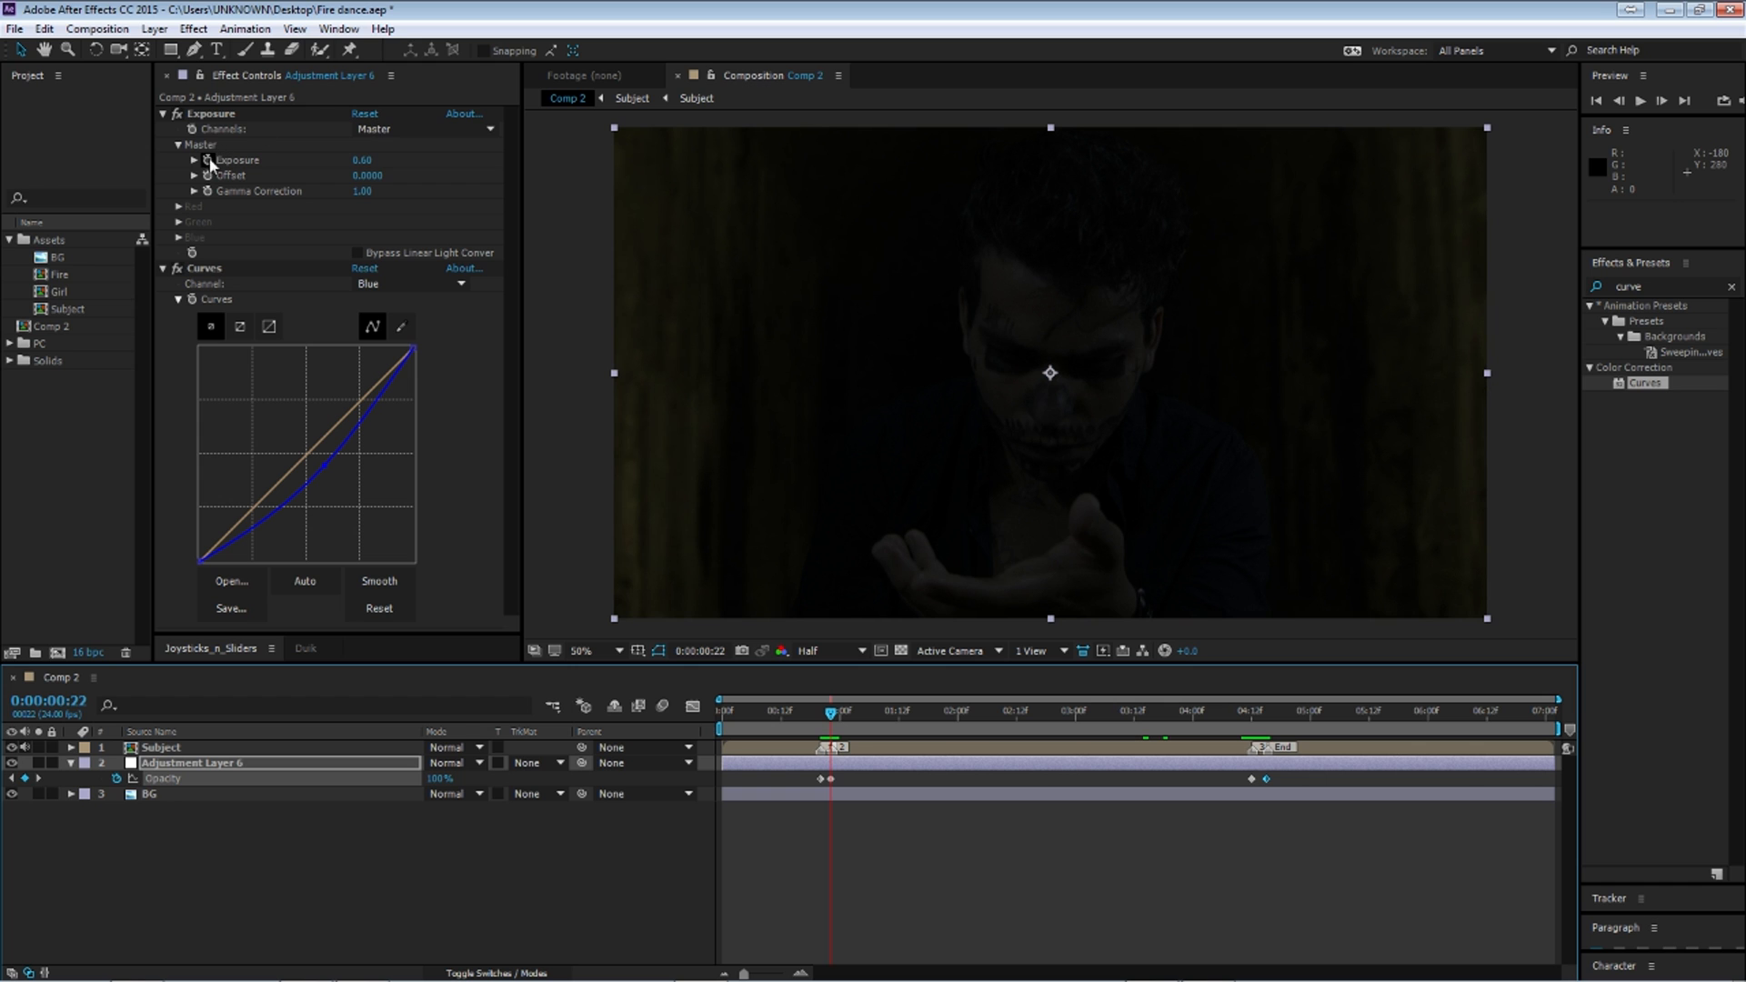
pyautogui.moveTo(836, 719); pyautogui.dragTo(854, 725)
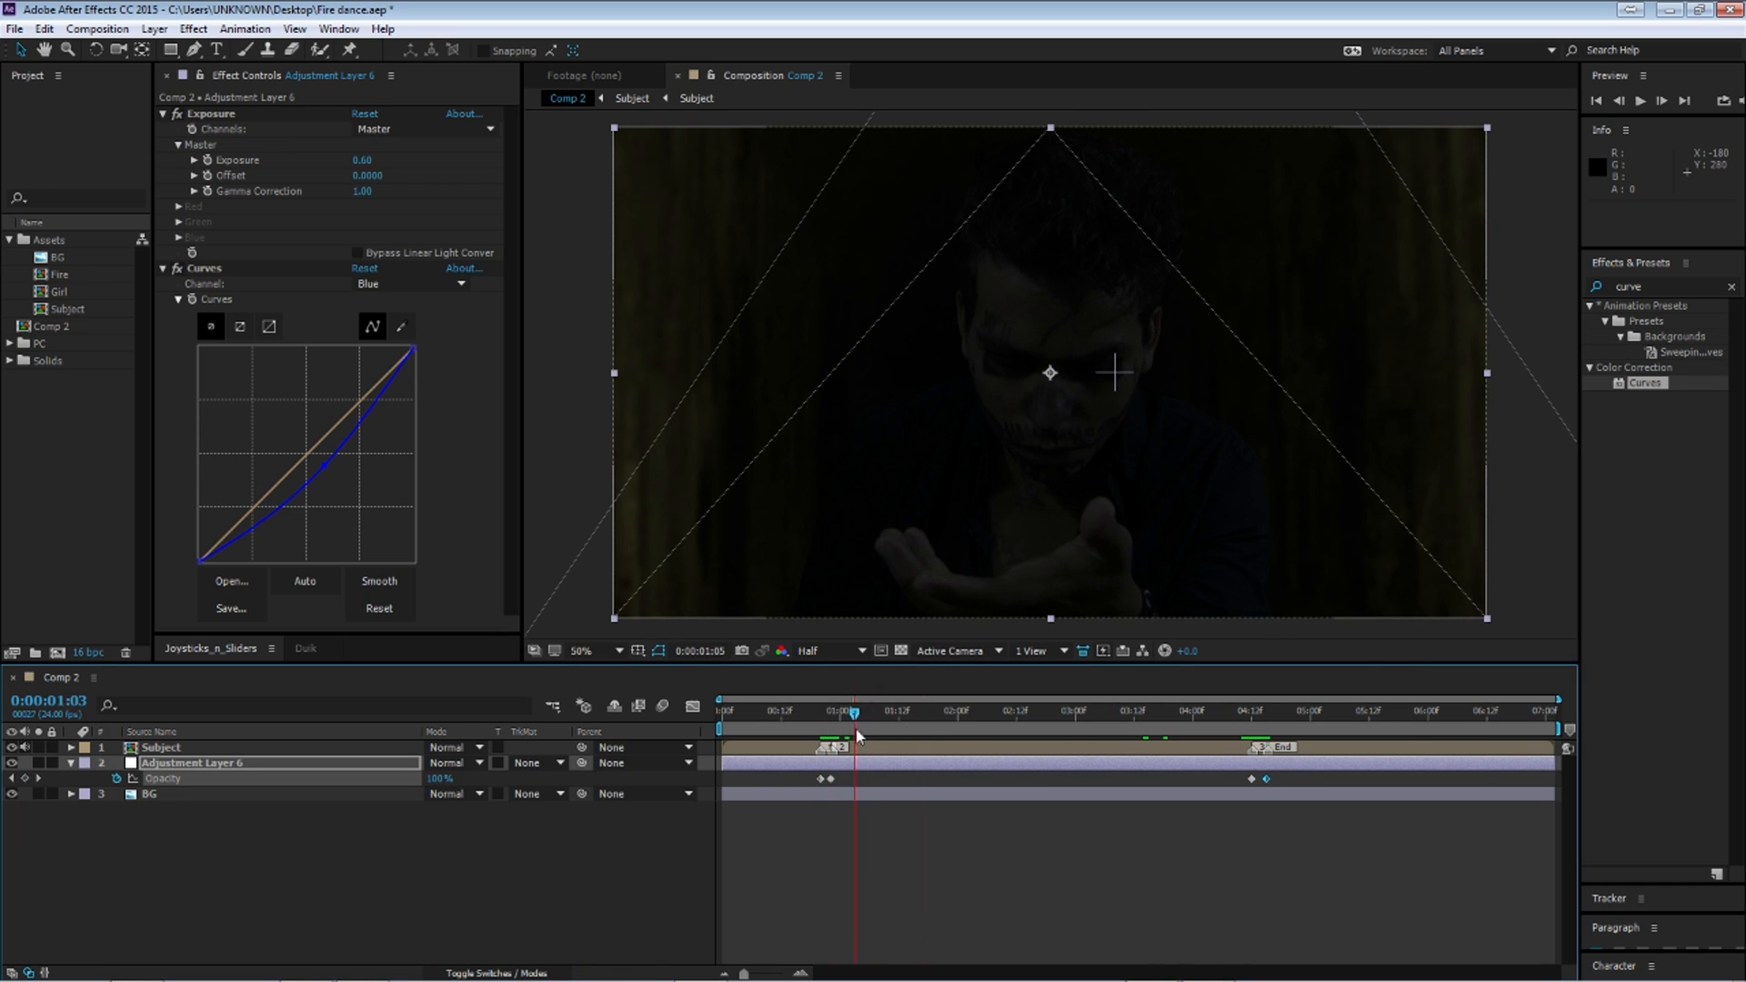
pyautogui.click(826, 718)
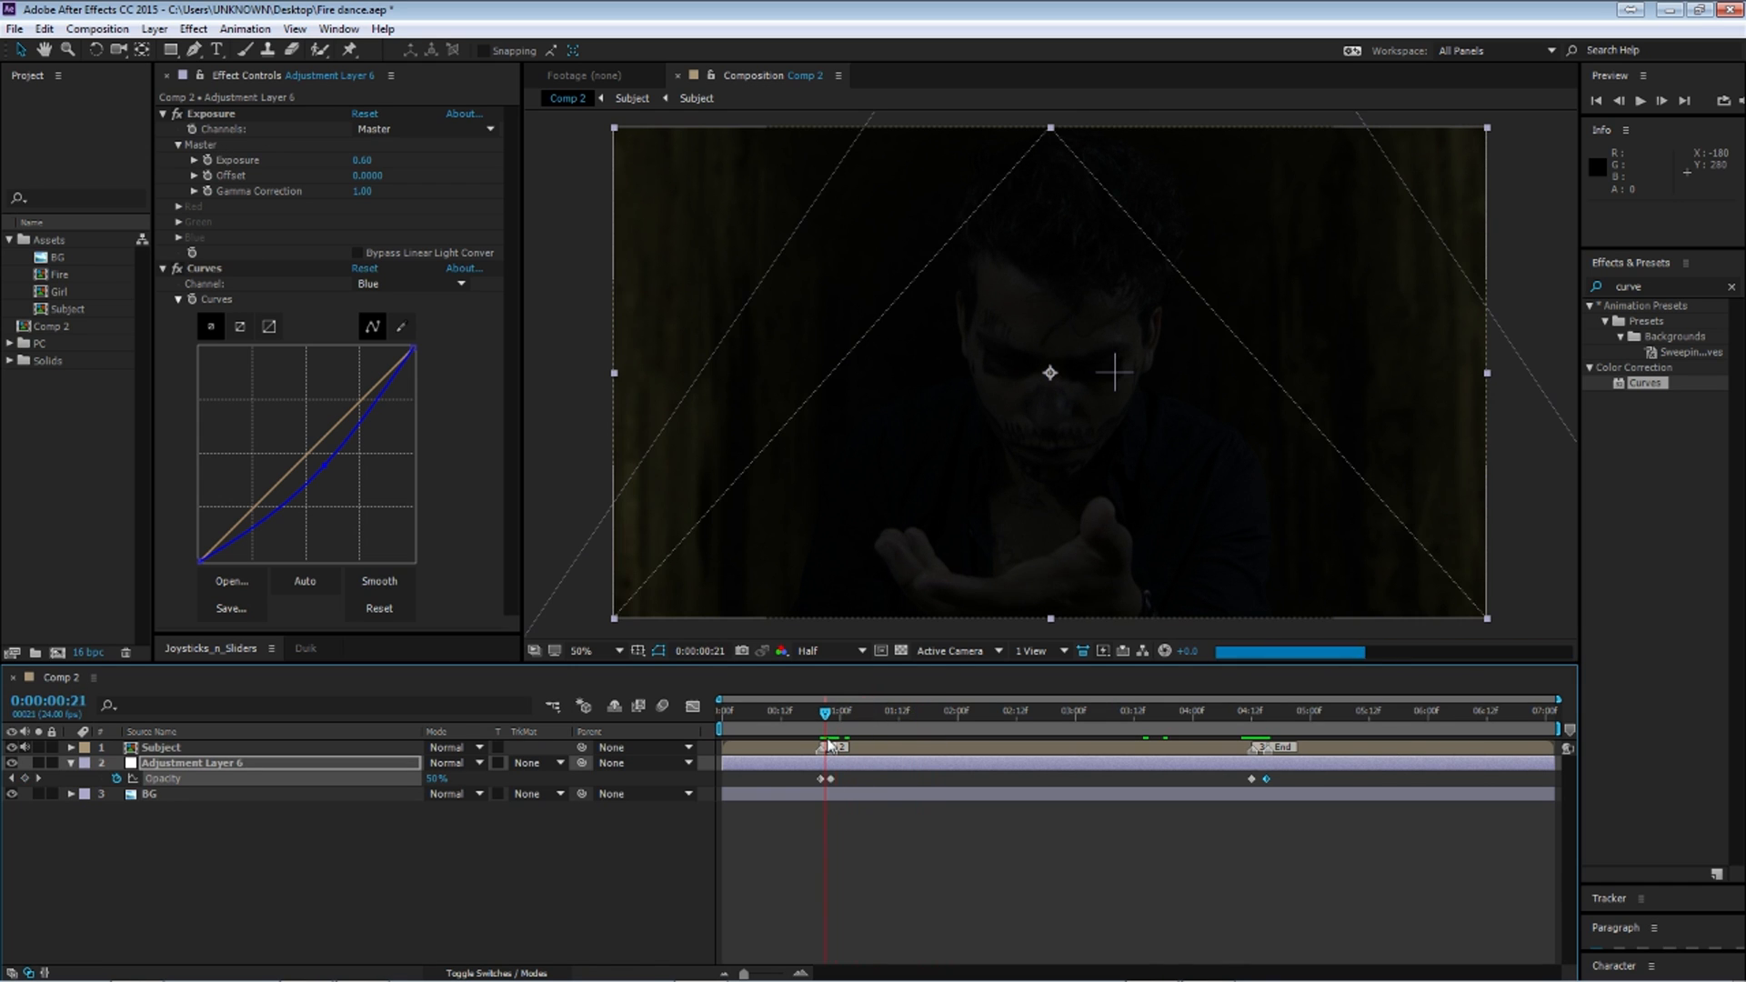
pyautogui.click(70, 769)
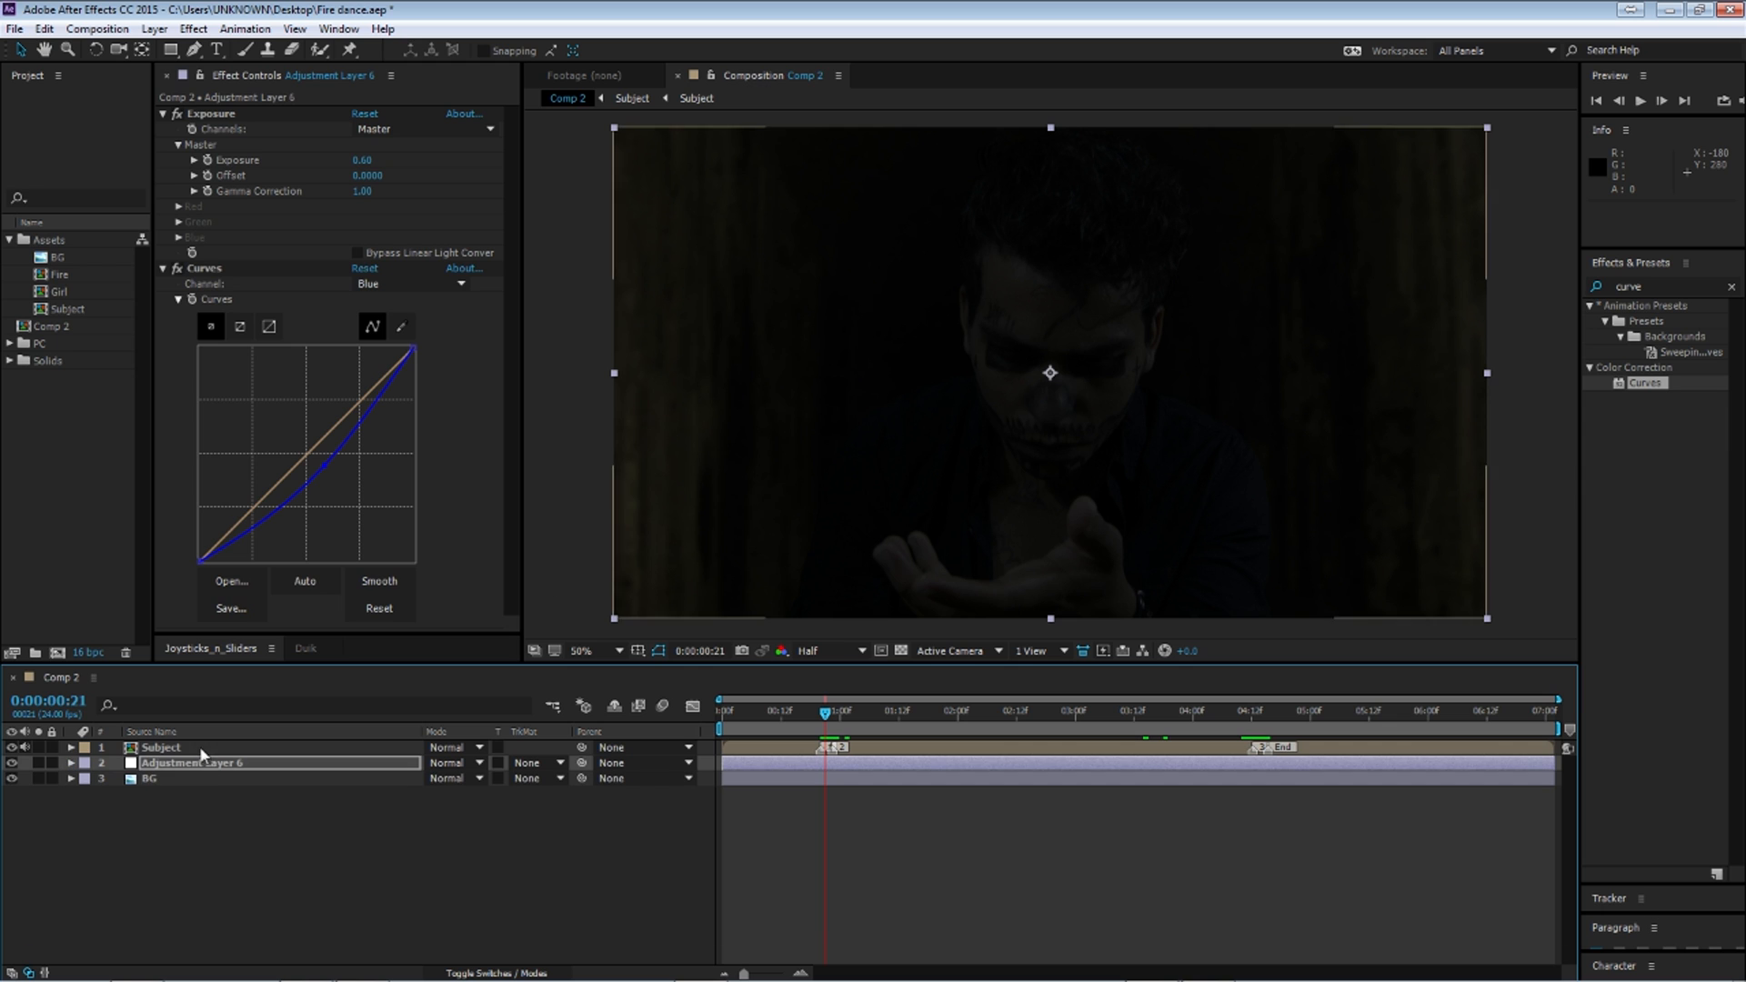
# Step: Duplicate the adjustment layer above the Subject layer and set the copy's exposure to 3.47
pyautogui.click(182, 748)
pyautogui.click(194, 766)
pyautogui.hotkey('ctrl', 'd')
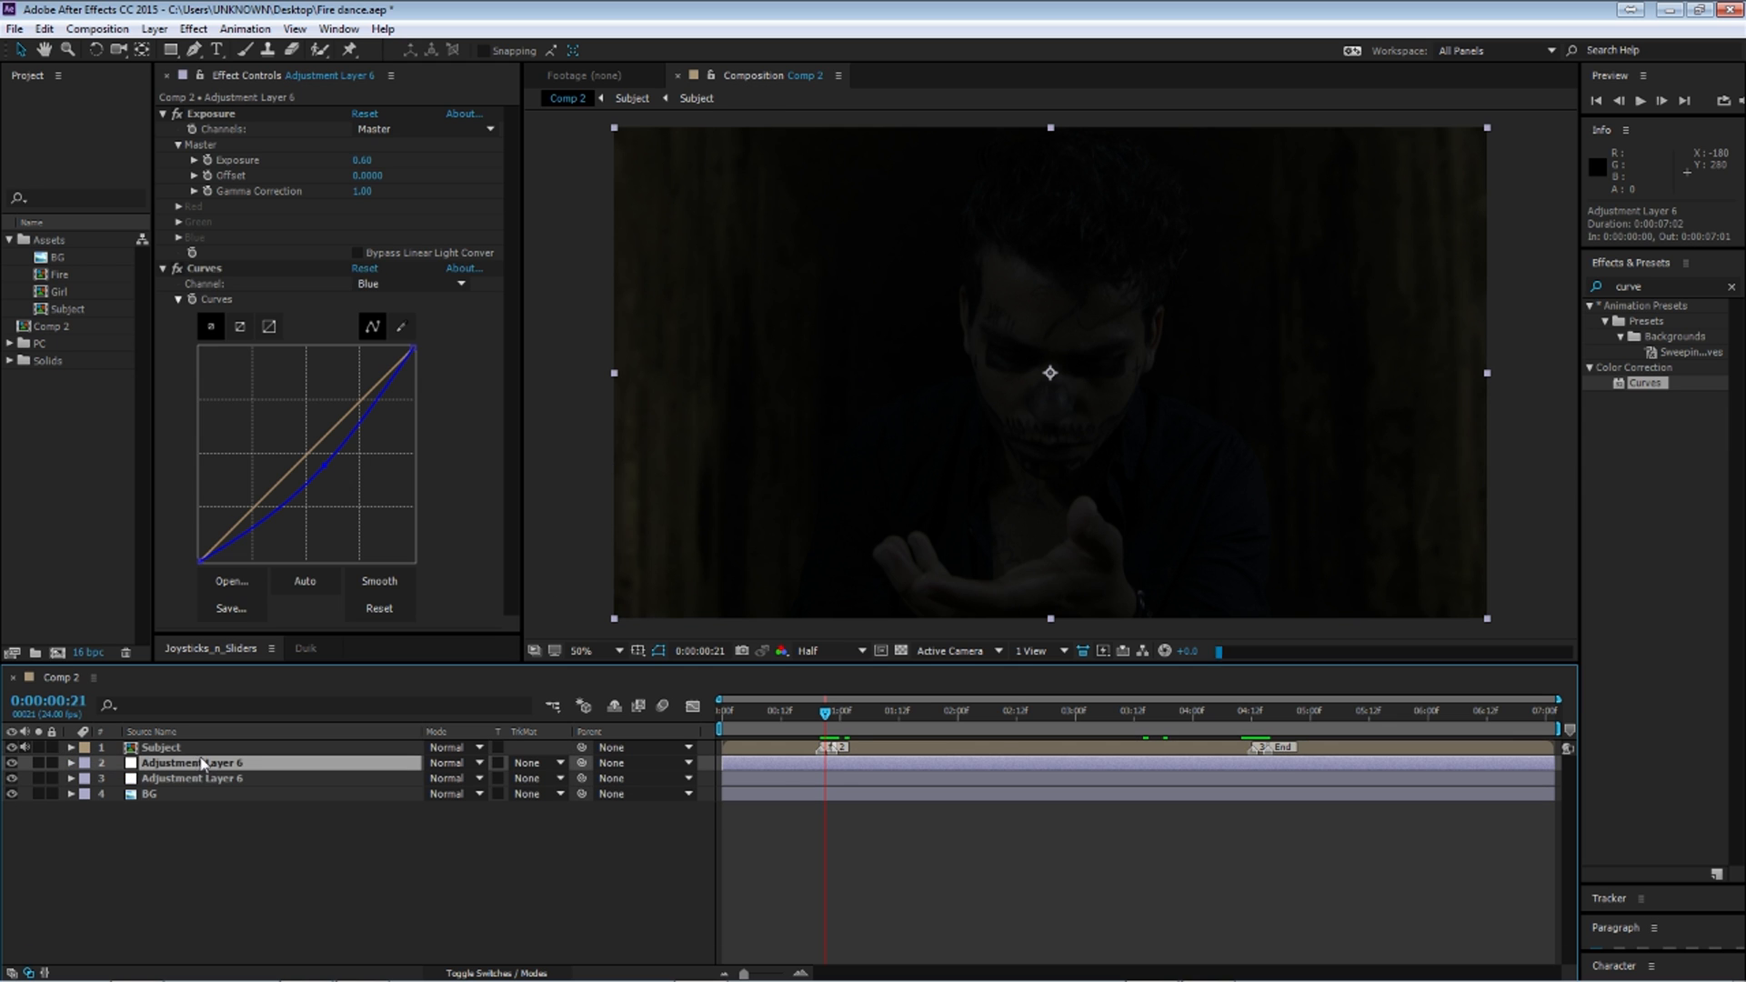
pyautogui.moveTo(192, 769); pyautogui.dragTo(179, 761)
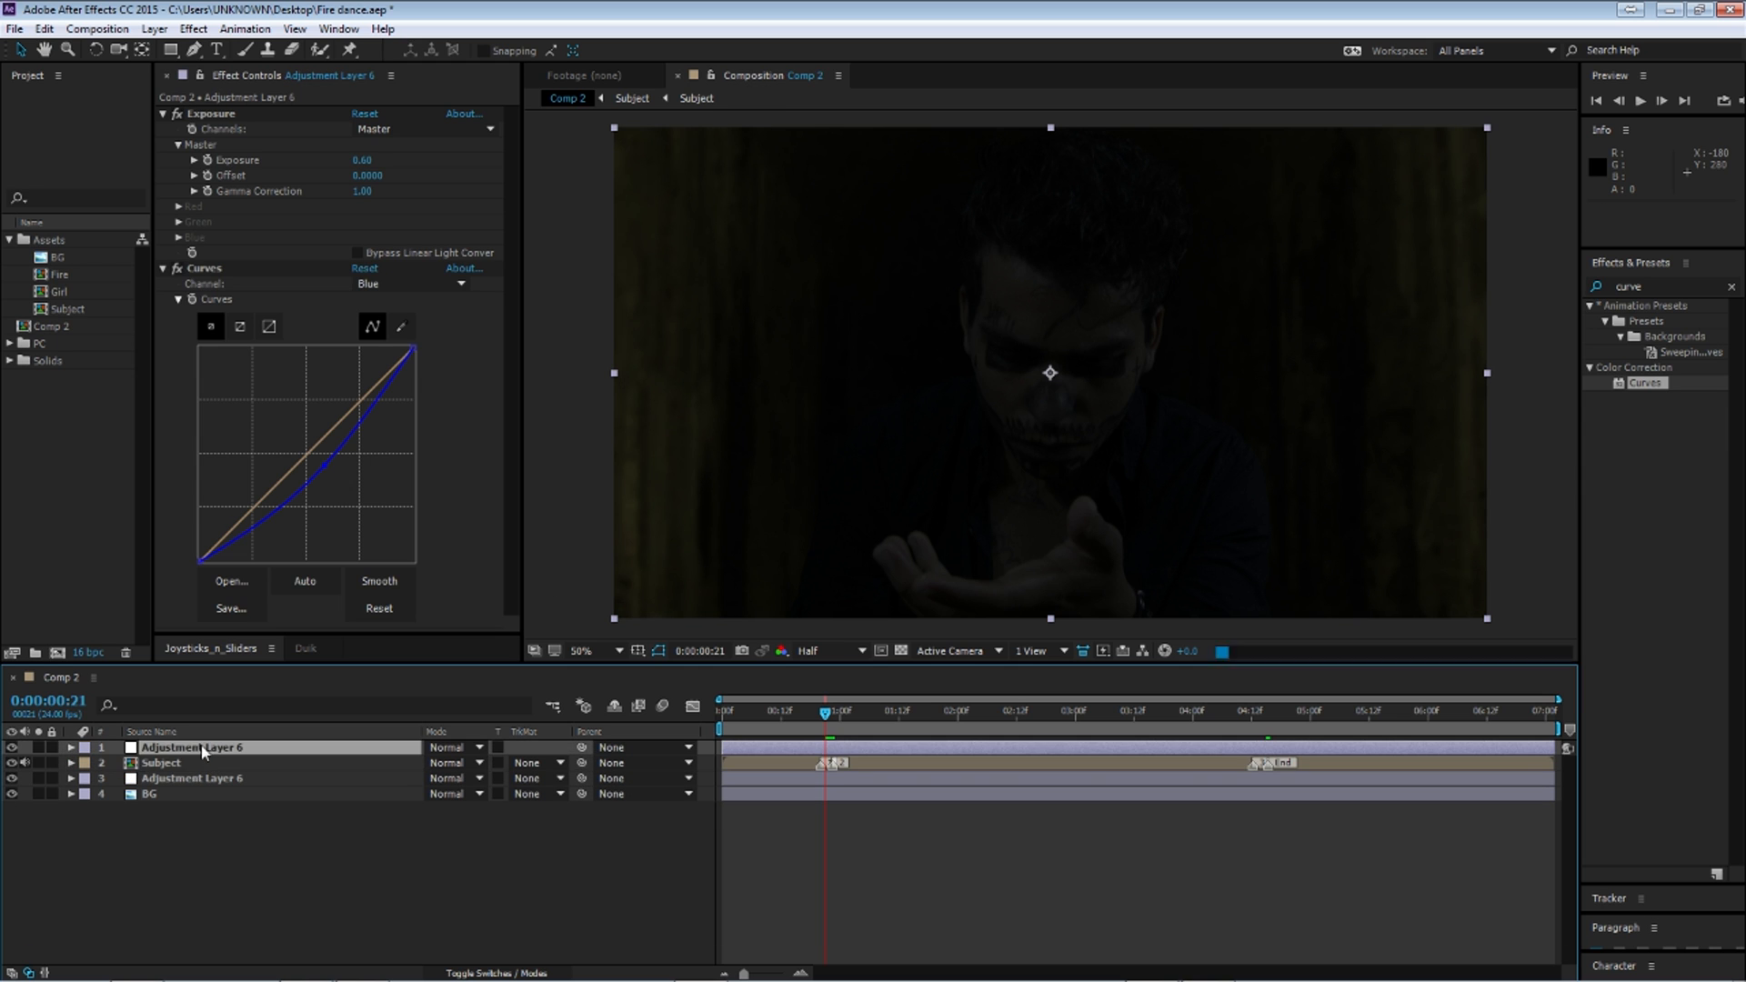
pyautogui.click(182, 750)
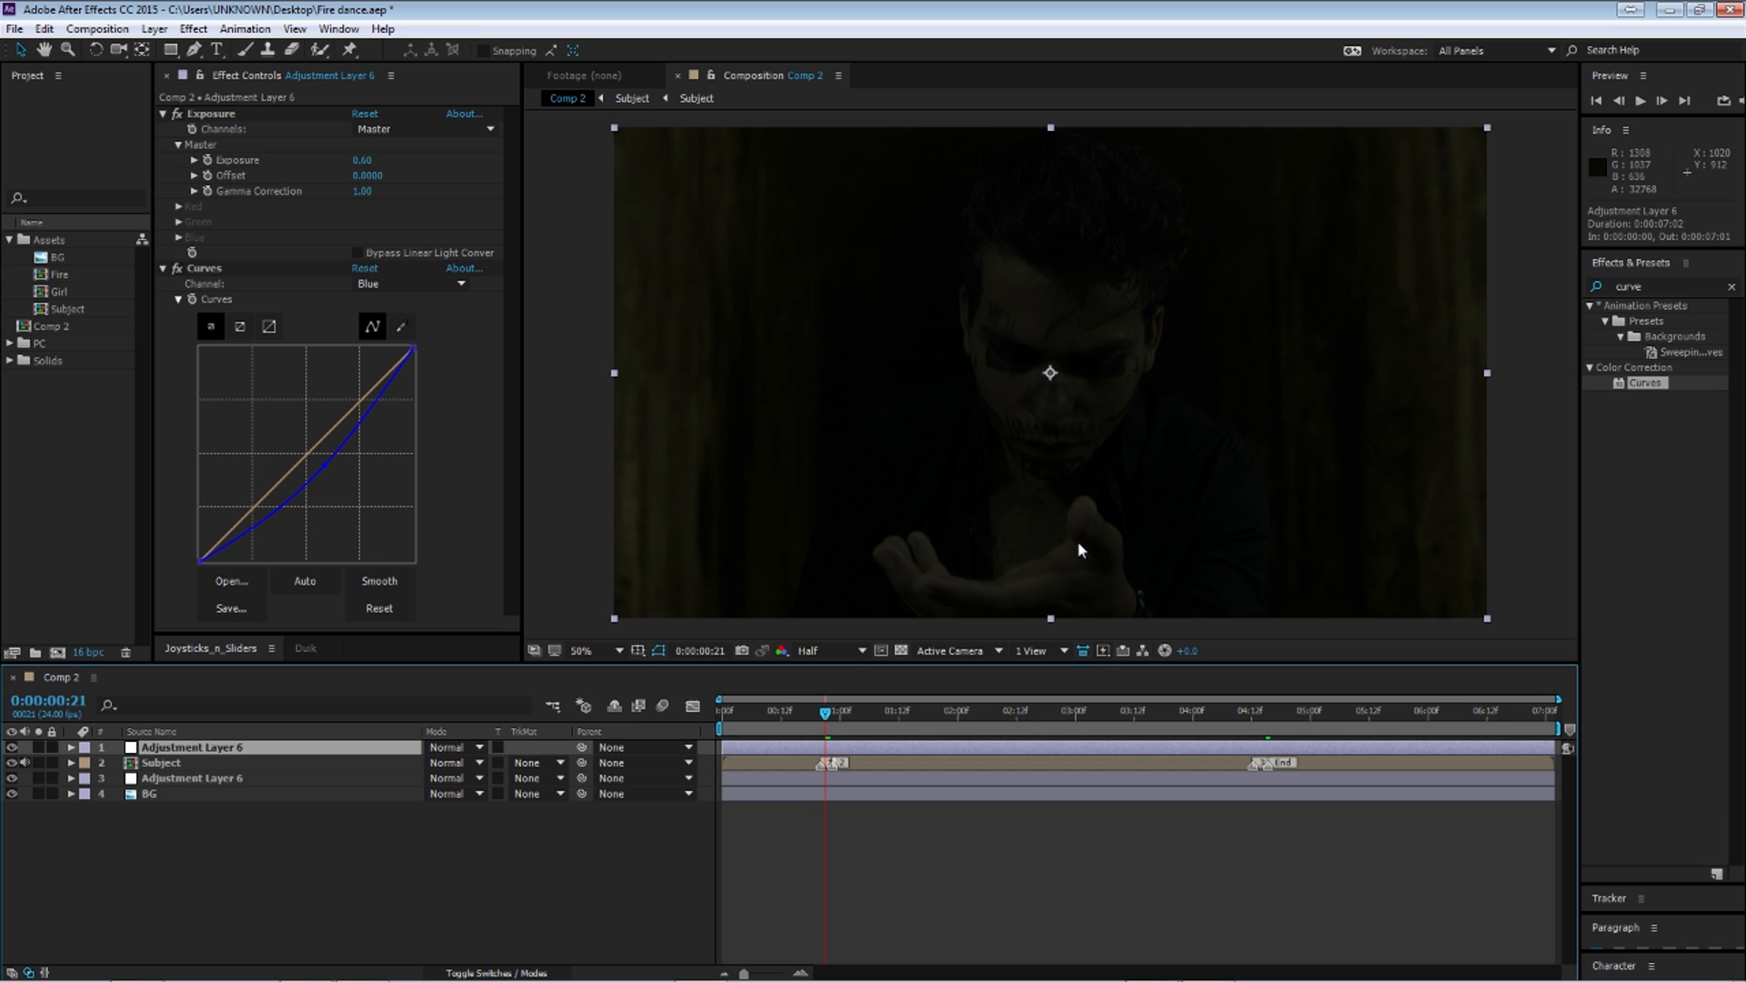
pyautogui.moveTo(362, 159); pyautogui.dragTo(633, 176)
# Step: Draw a closed Pen mask on the top adjustment layer around the subject's face, chest and the upper edge of the hands
pyautogui.click(193, 50)
pyautogui.click(1103, 176)
pyautogui.click(1035, 182)
pyautogui.click(1000, 241)
pyautogui.click(1002, 289)
pyautogui.click(993, 345)
pyautogui.click(973, 401)
pyautogui.click(903, 437)
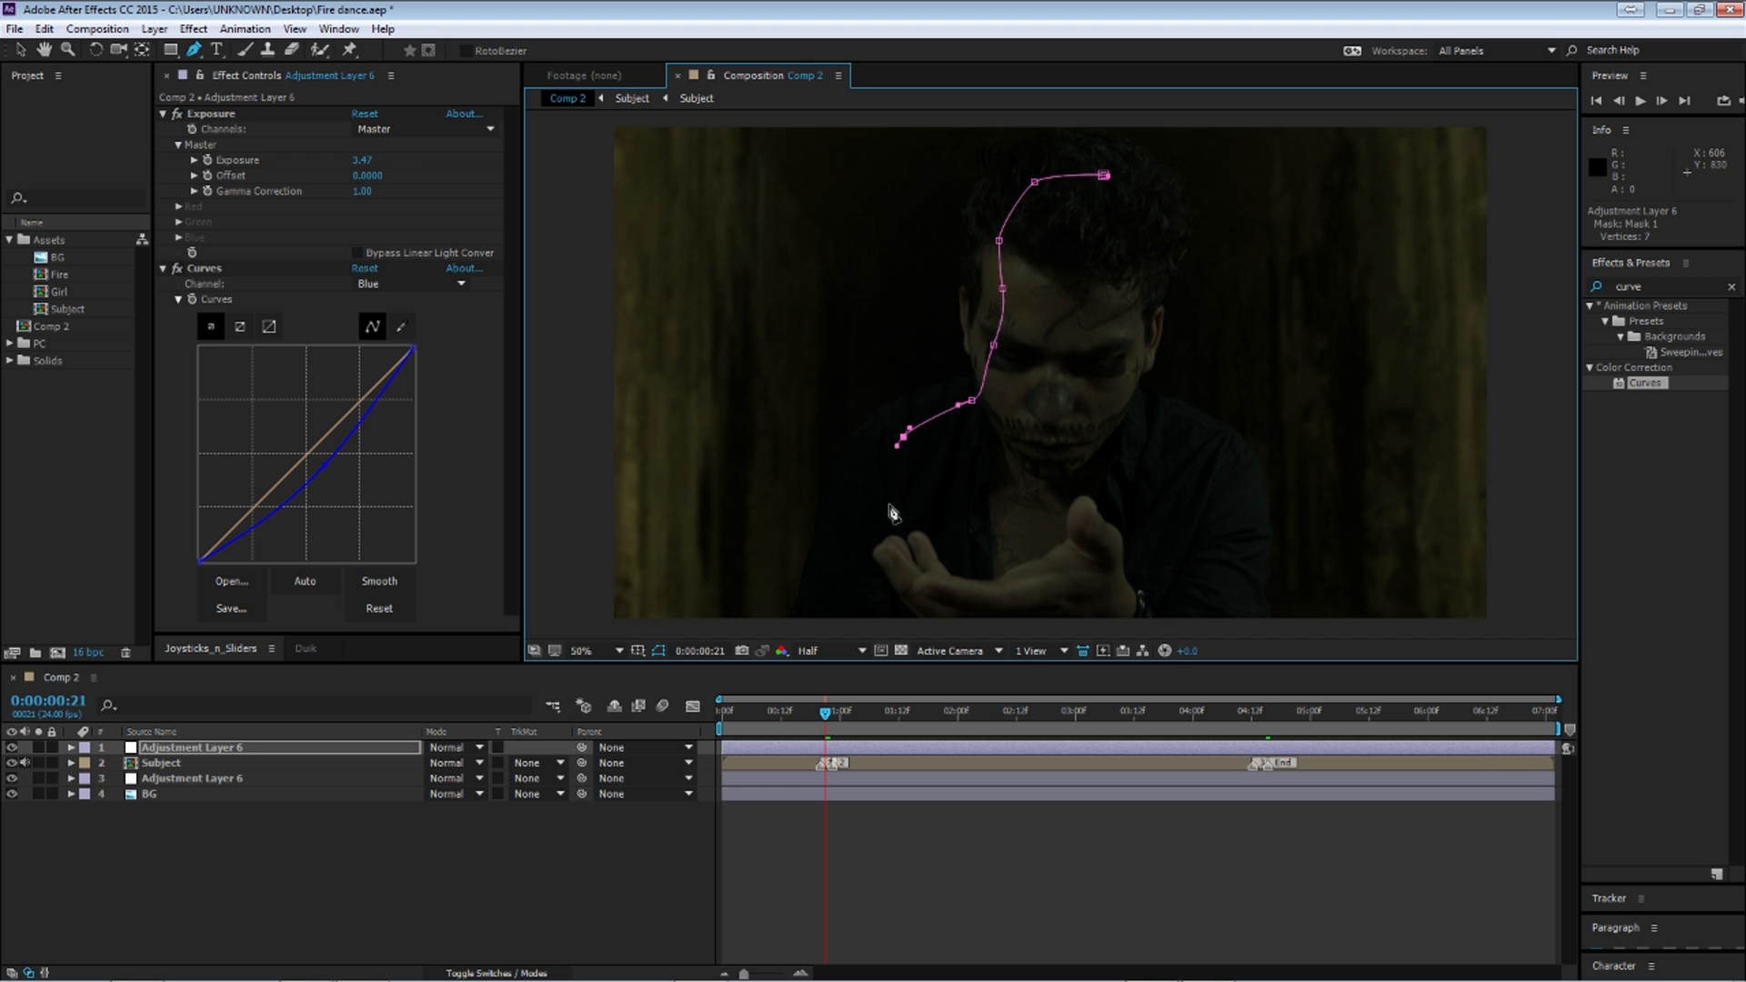
pyautogui.click(863, 515)
pyautogui.click(873, 550)
pyautogui.click(897, 545)
pyautogui.click(926, 582)
pyautogui.click(978, 585)
pyautogui.click(1035, 574)
pyautogui.click(1084, 561)
pyautogui.click(1085, 542)
pyautogui.click(1077, 513)
pyautogui.click(1092, 509)
pyautogui.click(1115, 531)
pyautogui.click(1130, 581)
pyautogui.click(1191, 566)
pyautogui.click(1213, 494)
pyautogui.click(1174, 415)
pyautogui.click(1116, 383)
pyautogui.moveTo(1129, 287); pyautogui.dragTo(1132, 269)
pyautogui.click(1104, 175)
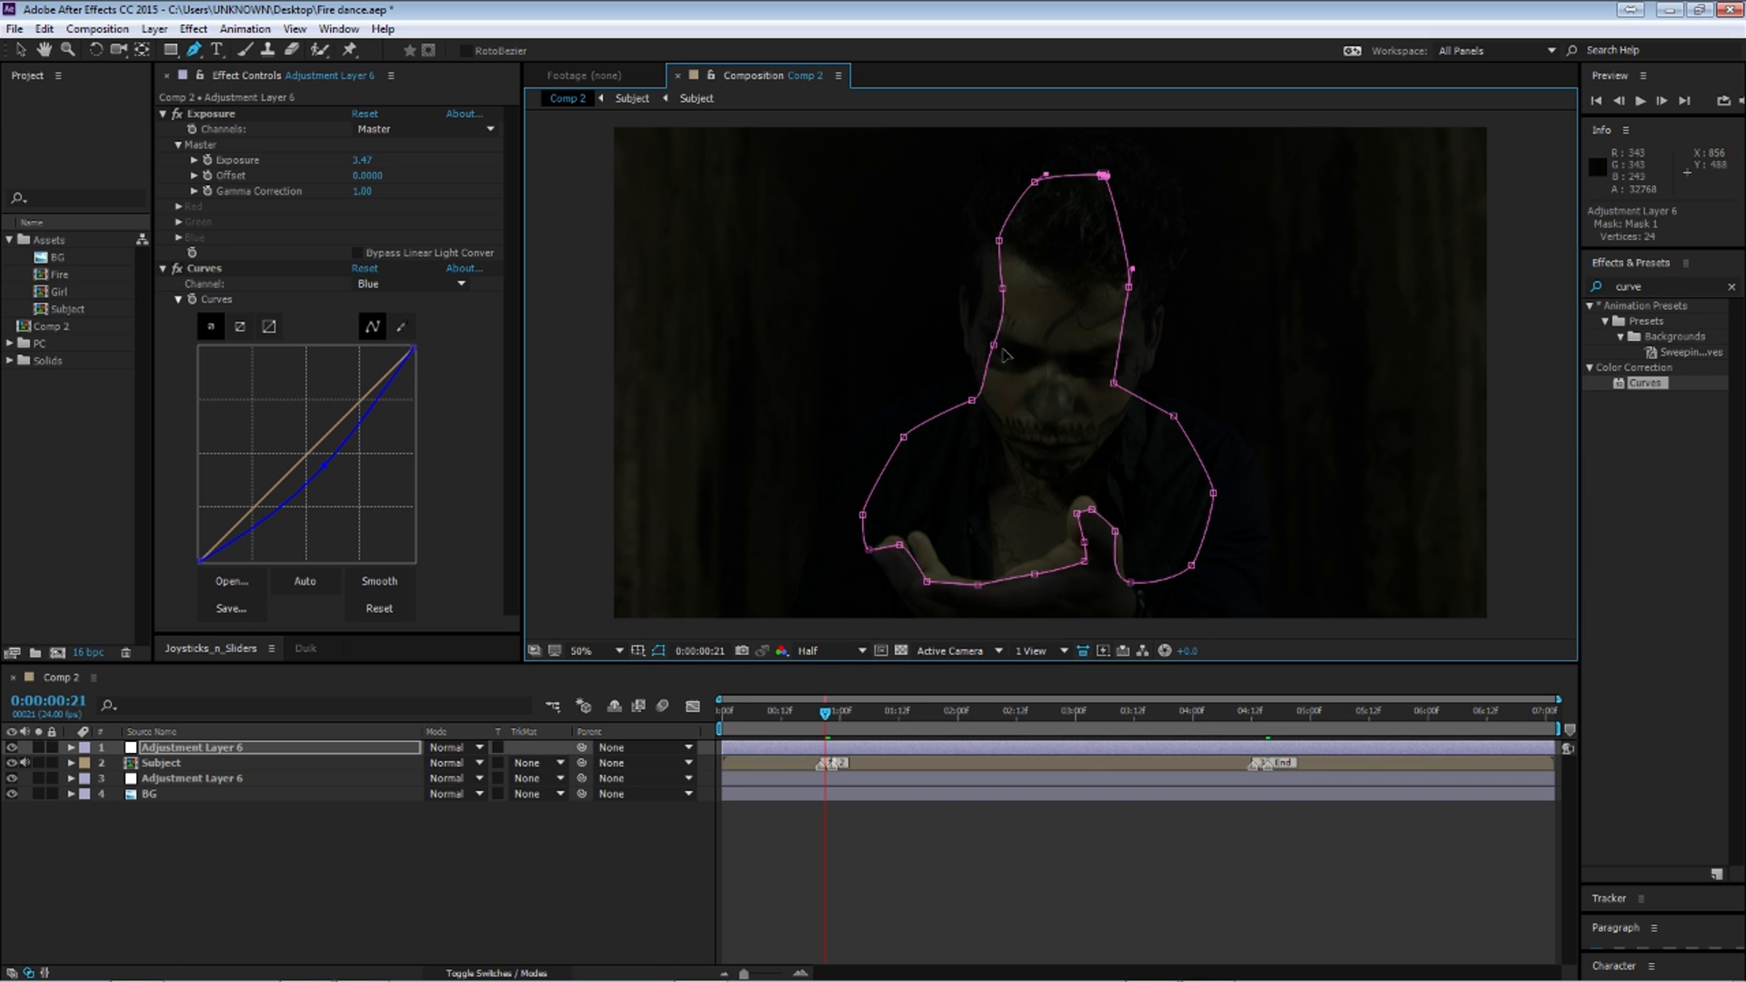
# Step: Set the new mask's feather to 100 pixels
pyautogui.press('f')
pyautogui.click(469, 780)
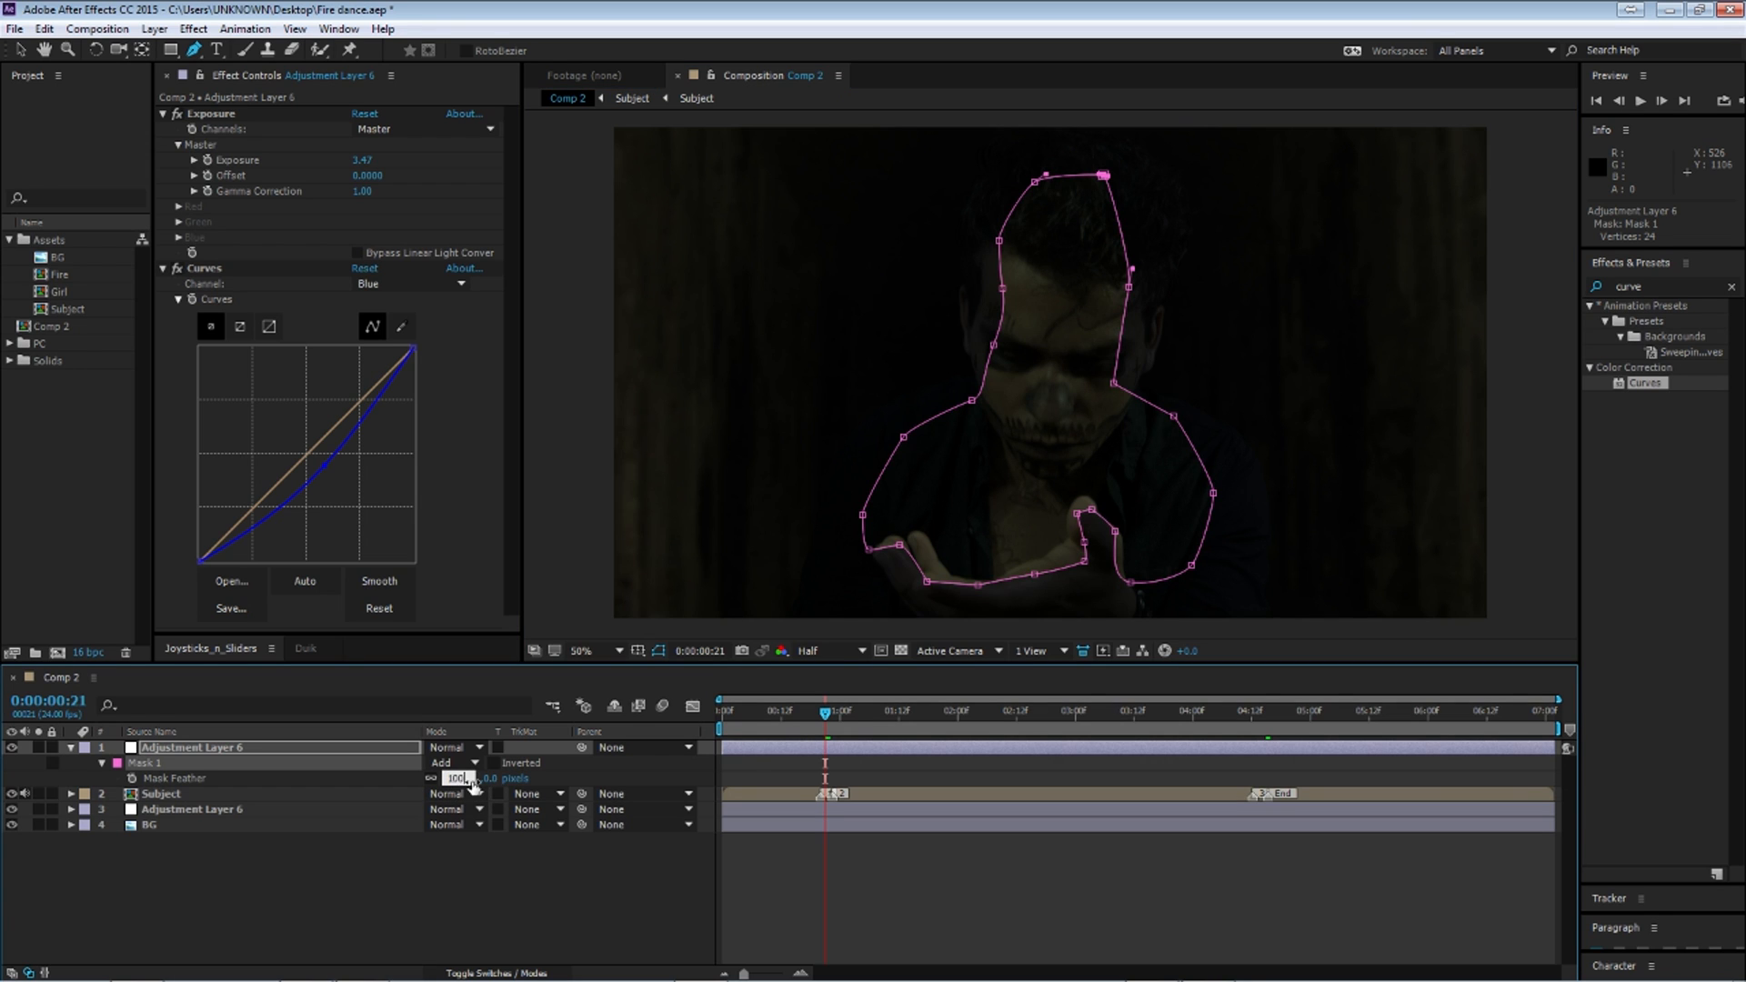
pyautogui.write('100')
pyautogui.press('Return')
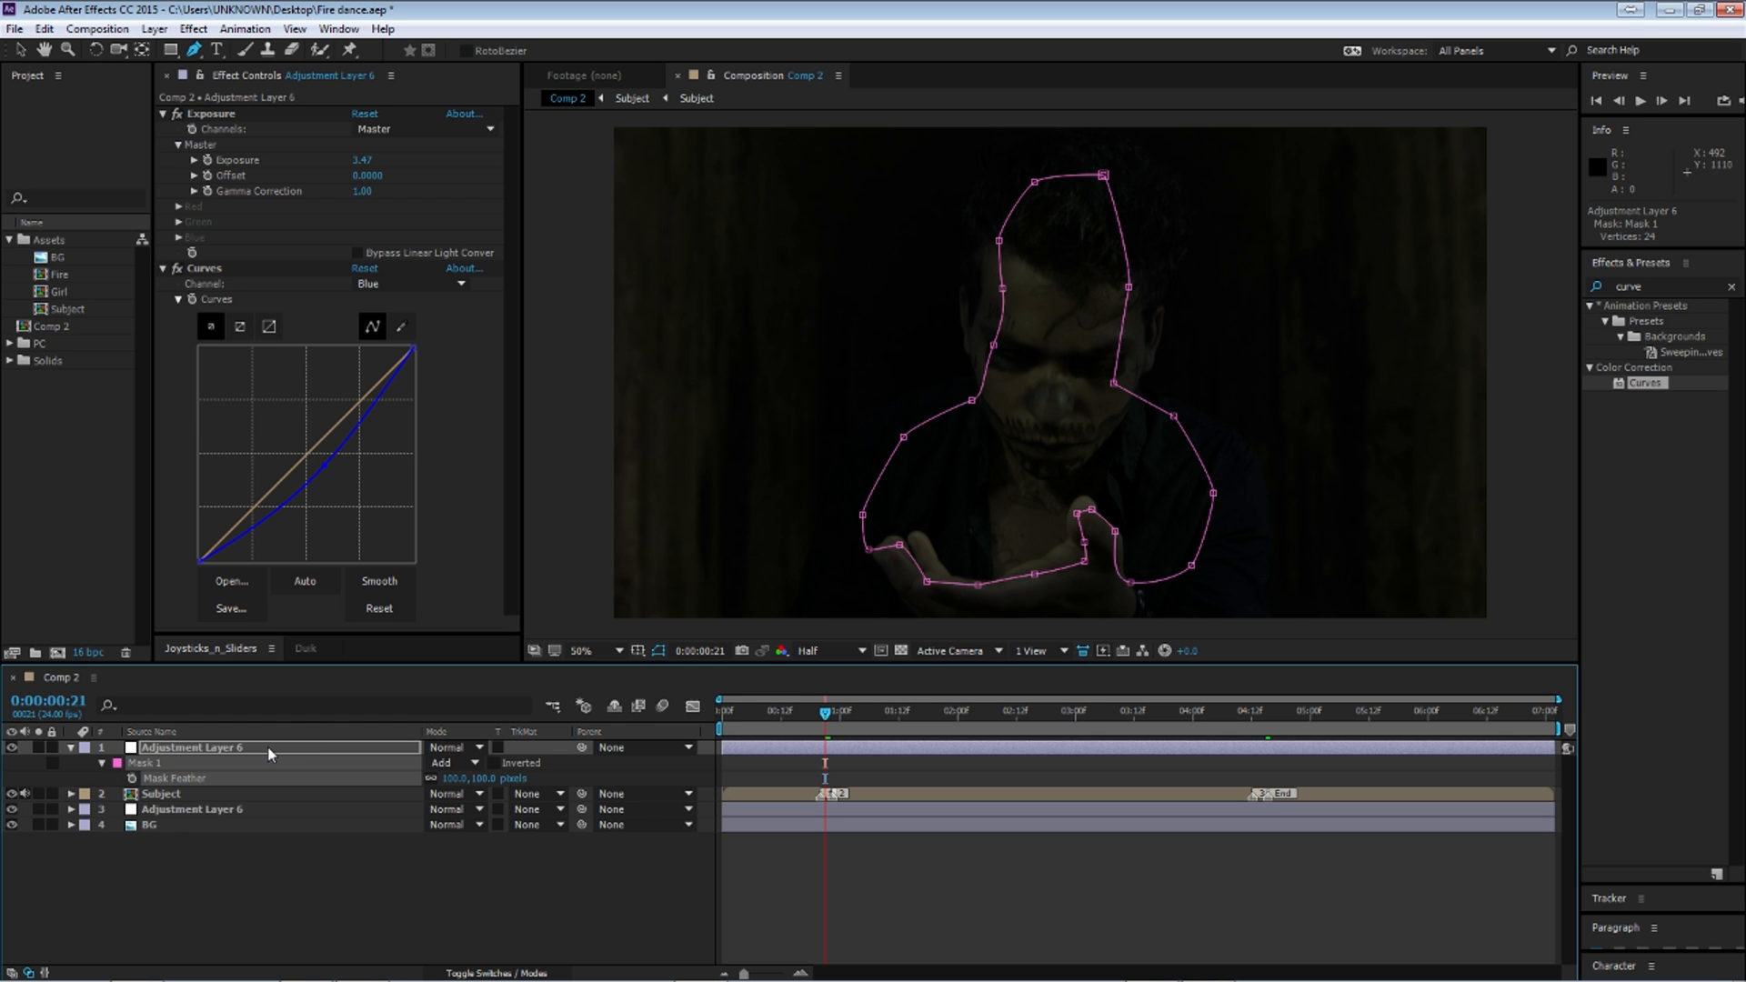
# Step: Start keyframing the top adjustment layer's mask path at 0:00:00:22
pyautogui.moveTo(826, 715)
pyautogui.mouseDown()
pyautogui.moveTo(763, 725)
pyautogui.moveTo(833, 737)
pyautogui.mouseUp()
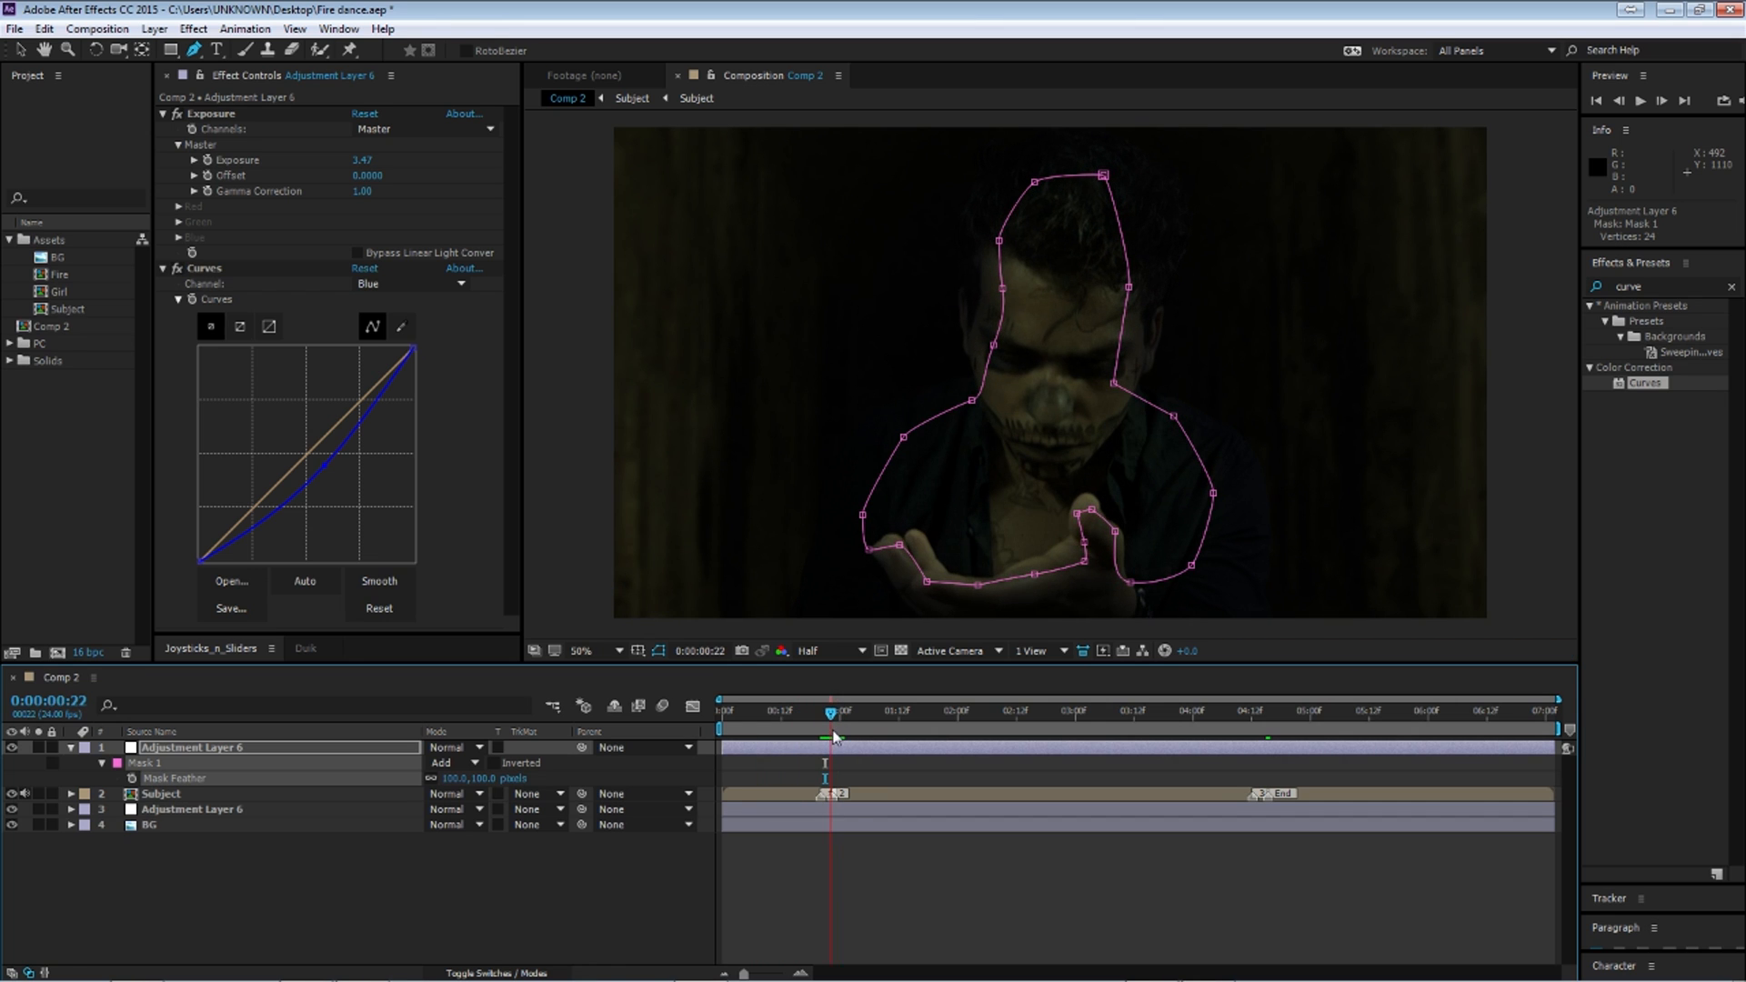
pyautogui.click(106, 773)
pyautogui.click(102, 764)
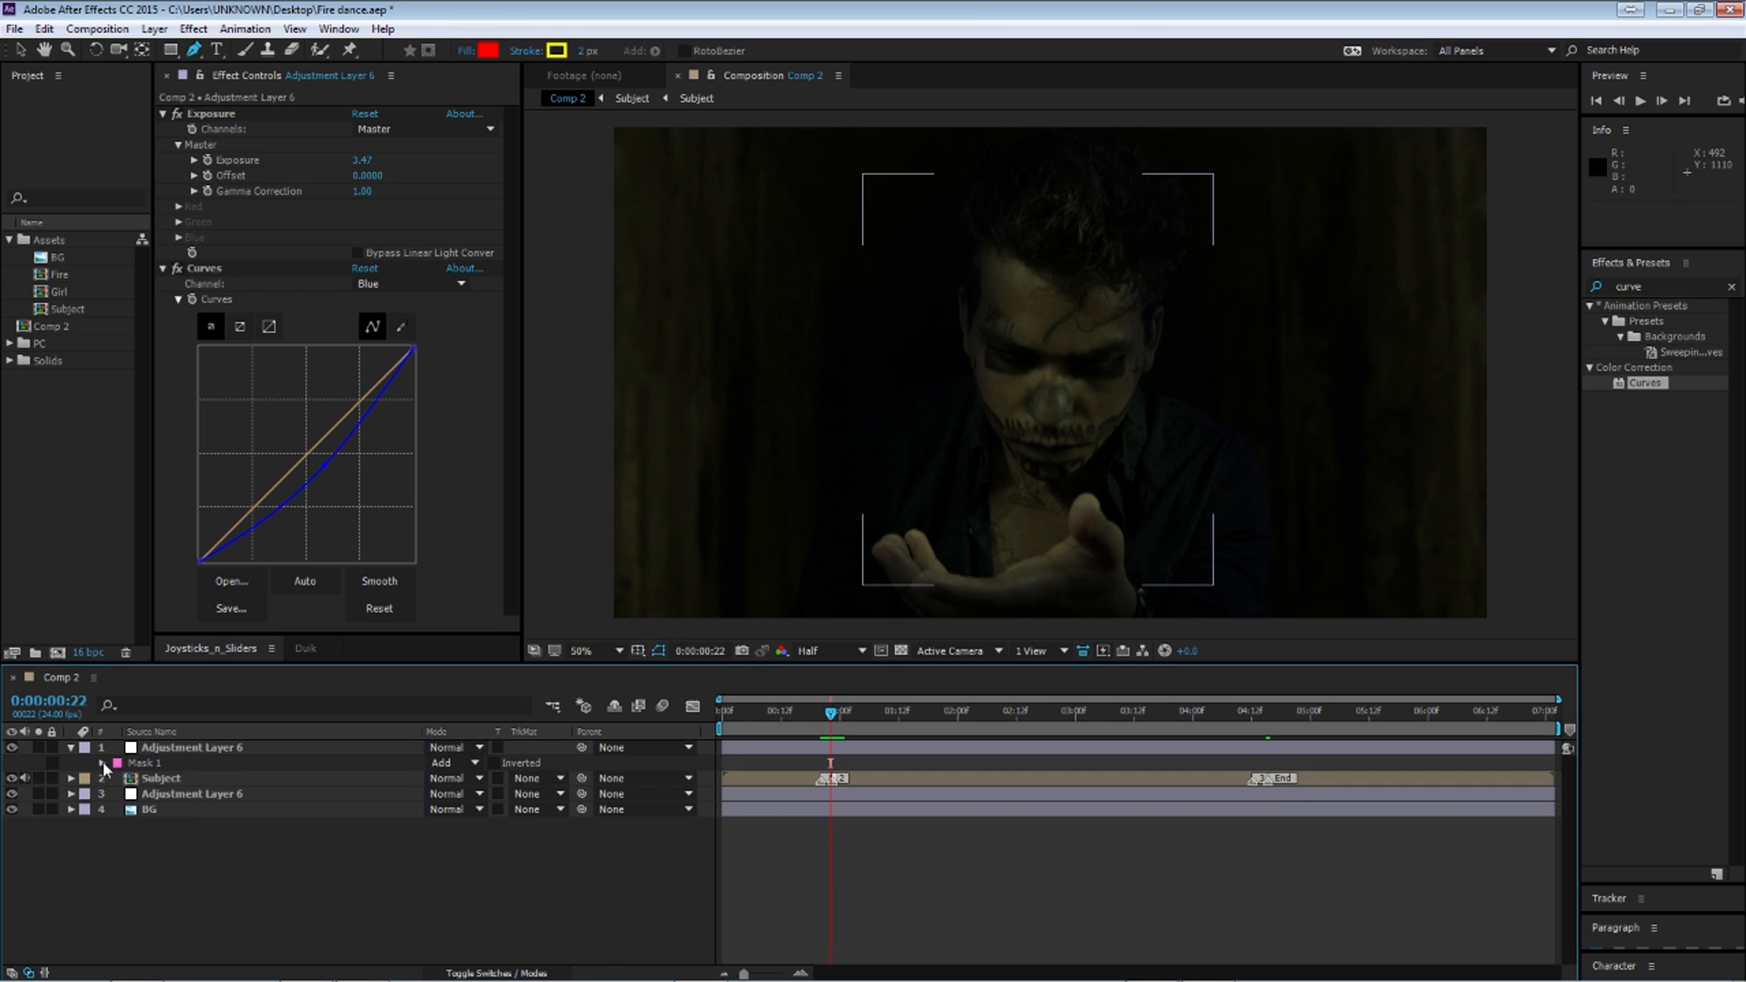
pyautogui.click(102, 764)
pyautogui.click(132, 779)
# Step: Reshape the mask at 0:00:04:12 to follow the subject's shifted head, shoulders and hands, undoing the last vertex move
pyautogui.moveTo(833, 719); pyautogui.dragTo(1252, 748)
pyautogui.click(20, 50)
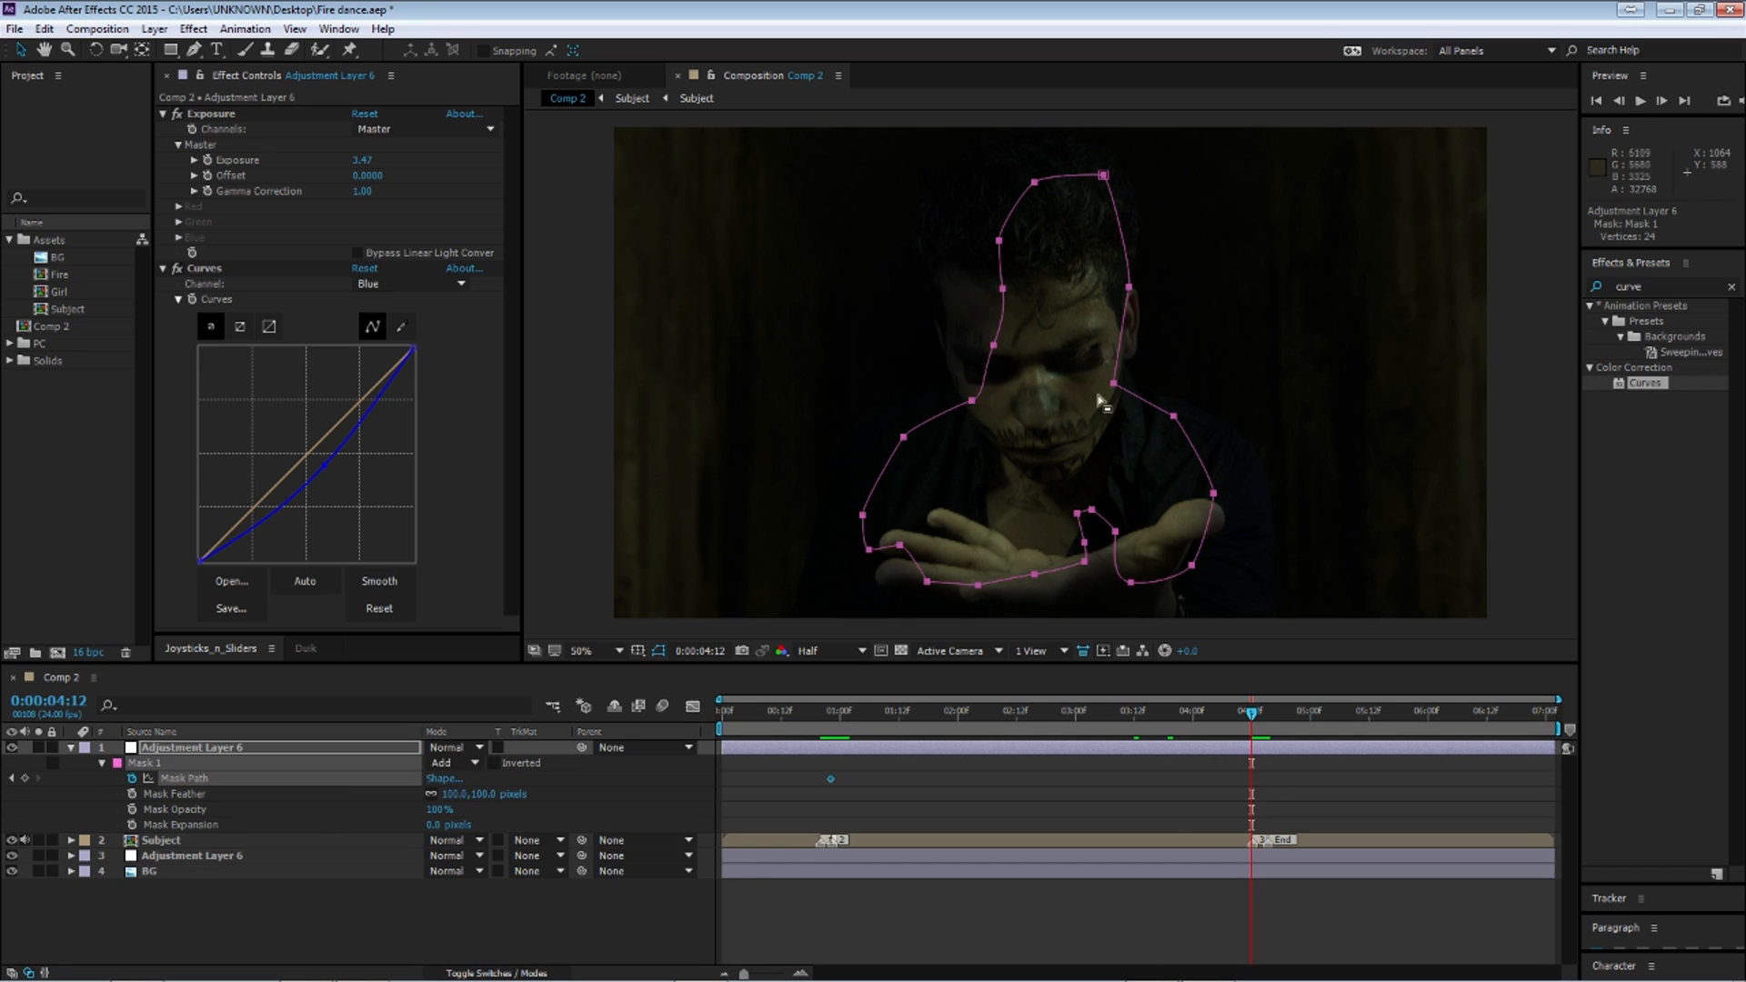
pyautogui.click(837, 718)
pyautogui.moveTo(837, 721); pyautogui.dragTo(830, 721)
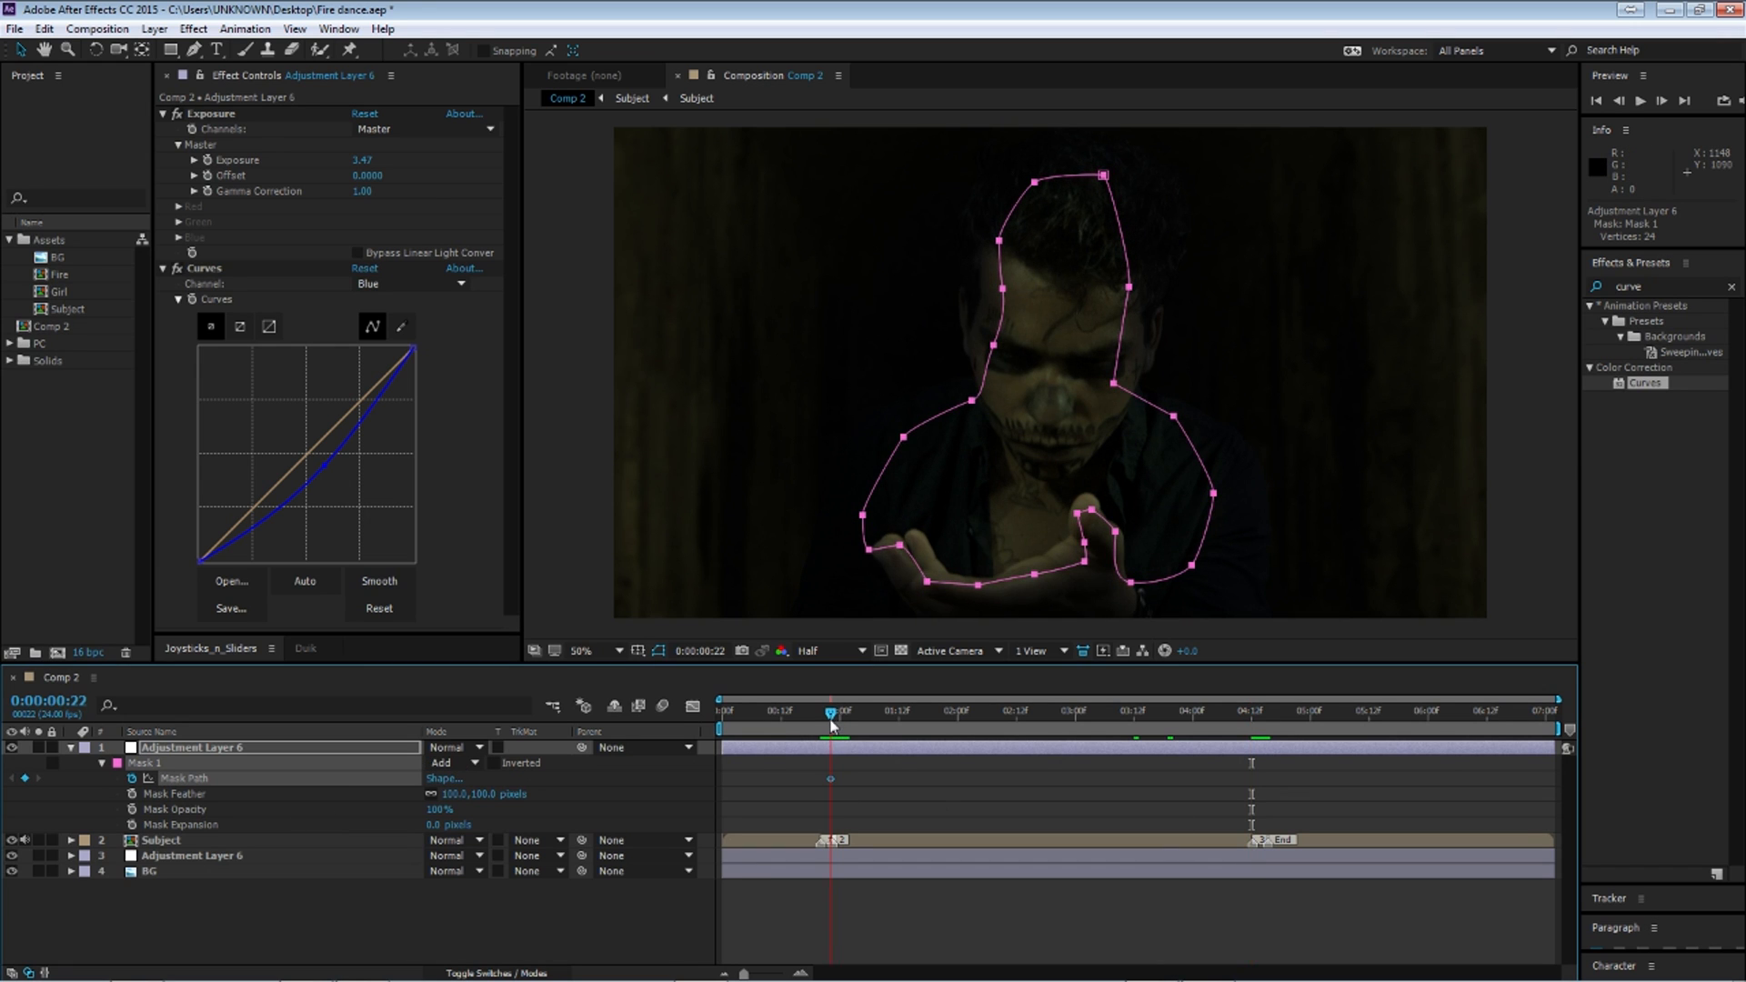
pyautogui.moveTo(832, 716); pyautogui.dragTo(1254, 725)
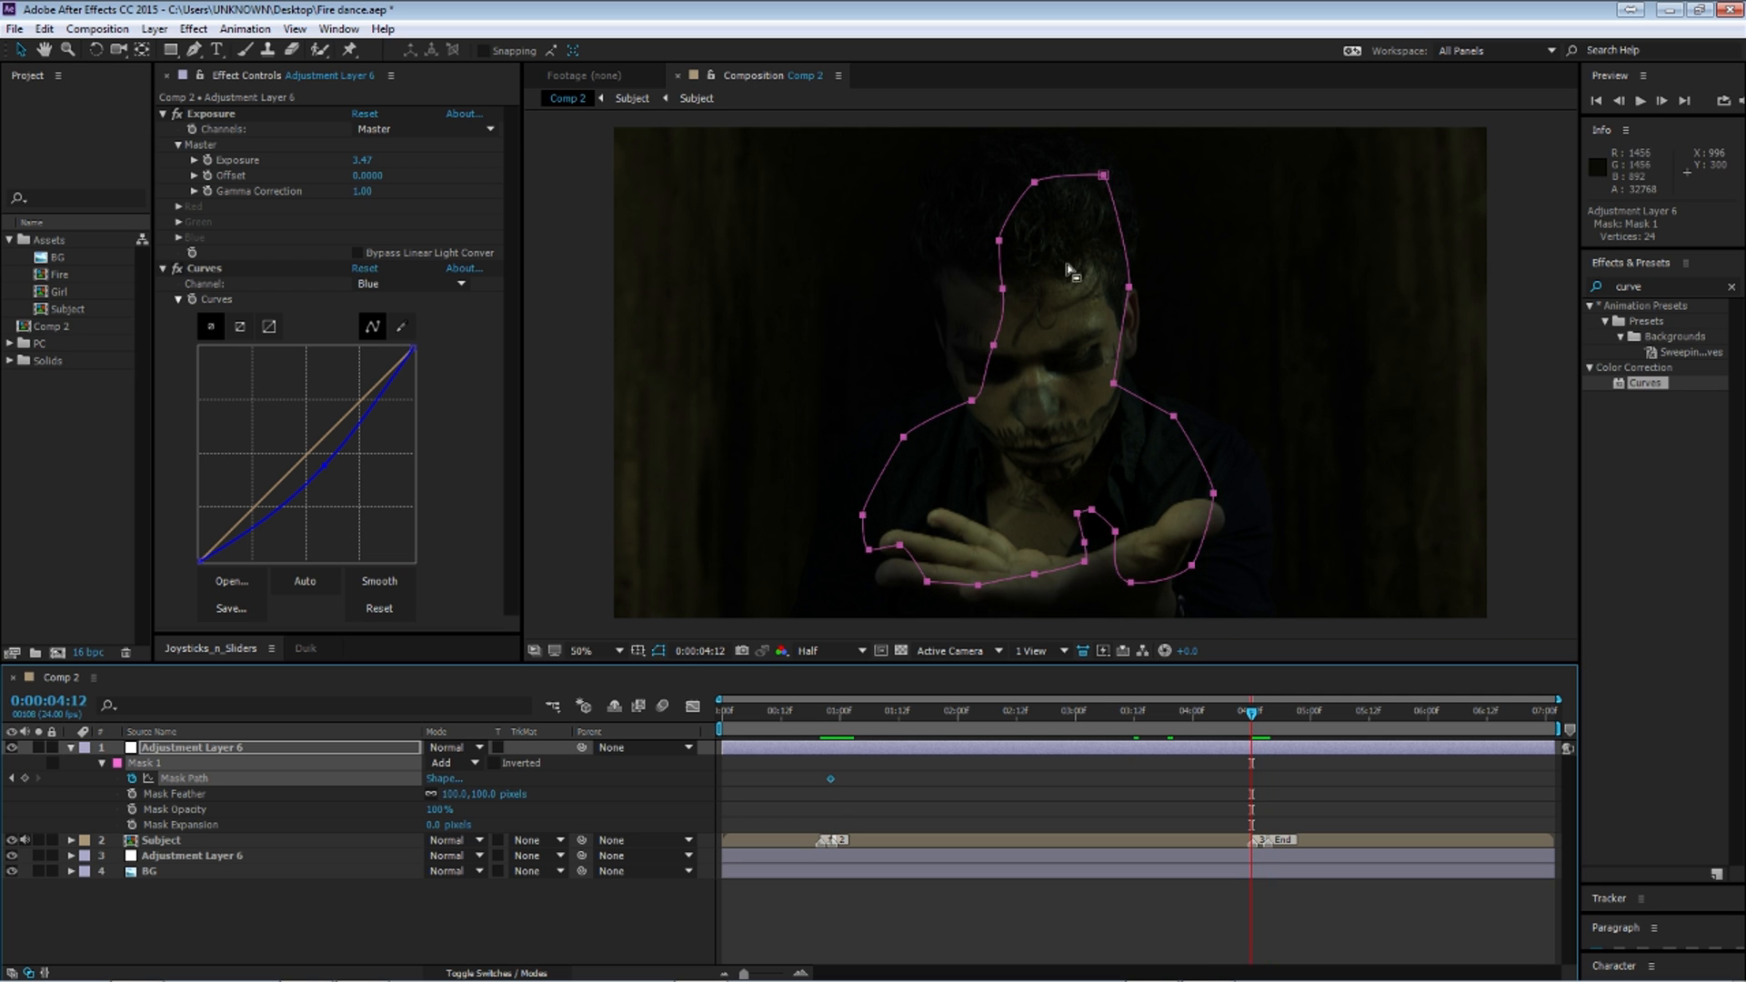
pyautogui.moveTo(999, 240); pyautogui.dragTo(1002, 238)
pyautogui.moveTo(1066, 488); pyautogui.dragTo(1241, 585)
pyautogui.moveTo(1217, 492); pyautogui.dragTo(1283, 461)
pyautogui.moveTo(1123, 474); pyautogui.dragTo(1203, 497)
pyautogui.moveTo(1186, 502); pyautogui.dragTo(1221, 517)
pyautogui.moveTo(1317, 477); pyautogui.dragTo(1082, 162)
pyautogui.moveTo(1107, 173); pyautogui.dragTo(992, 214)
pyautogui.moveTo(1002, 238); pyautogui.dragTo(971, 269)
pyautogui.moveTo(975, 399); pyautogui.dragTo(956, 411)
pyautogui.moveTo(866, 514); pyautogui.dragTo(903, 545)
pyautogui.moveTo(992, 213); pyautogui.dragTo(977, 182)
pyautogui.hotkey('ctrl', 'z')
# Step: Adjust the mask's head and left-side vertices at 0:00:02:15 to fit the subject
pyautogui.click(1031, 712)
pyautogui.moveTo(1168, 150); pyautogui.dragTo(959, 318)
pyautogui.moveTo(1006, 197)
pyautogui.mouseDown()
pyautogui.moveTo(1023, 188)
pyautogui.moveTo(984, 208)
pyautogui.mouseUp()
pyautogui.click(896, 435)
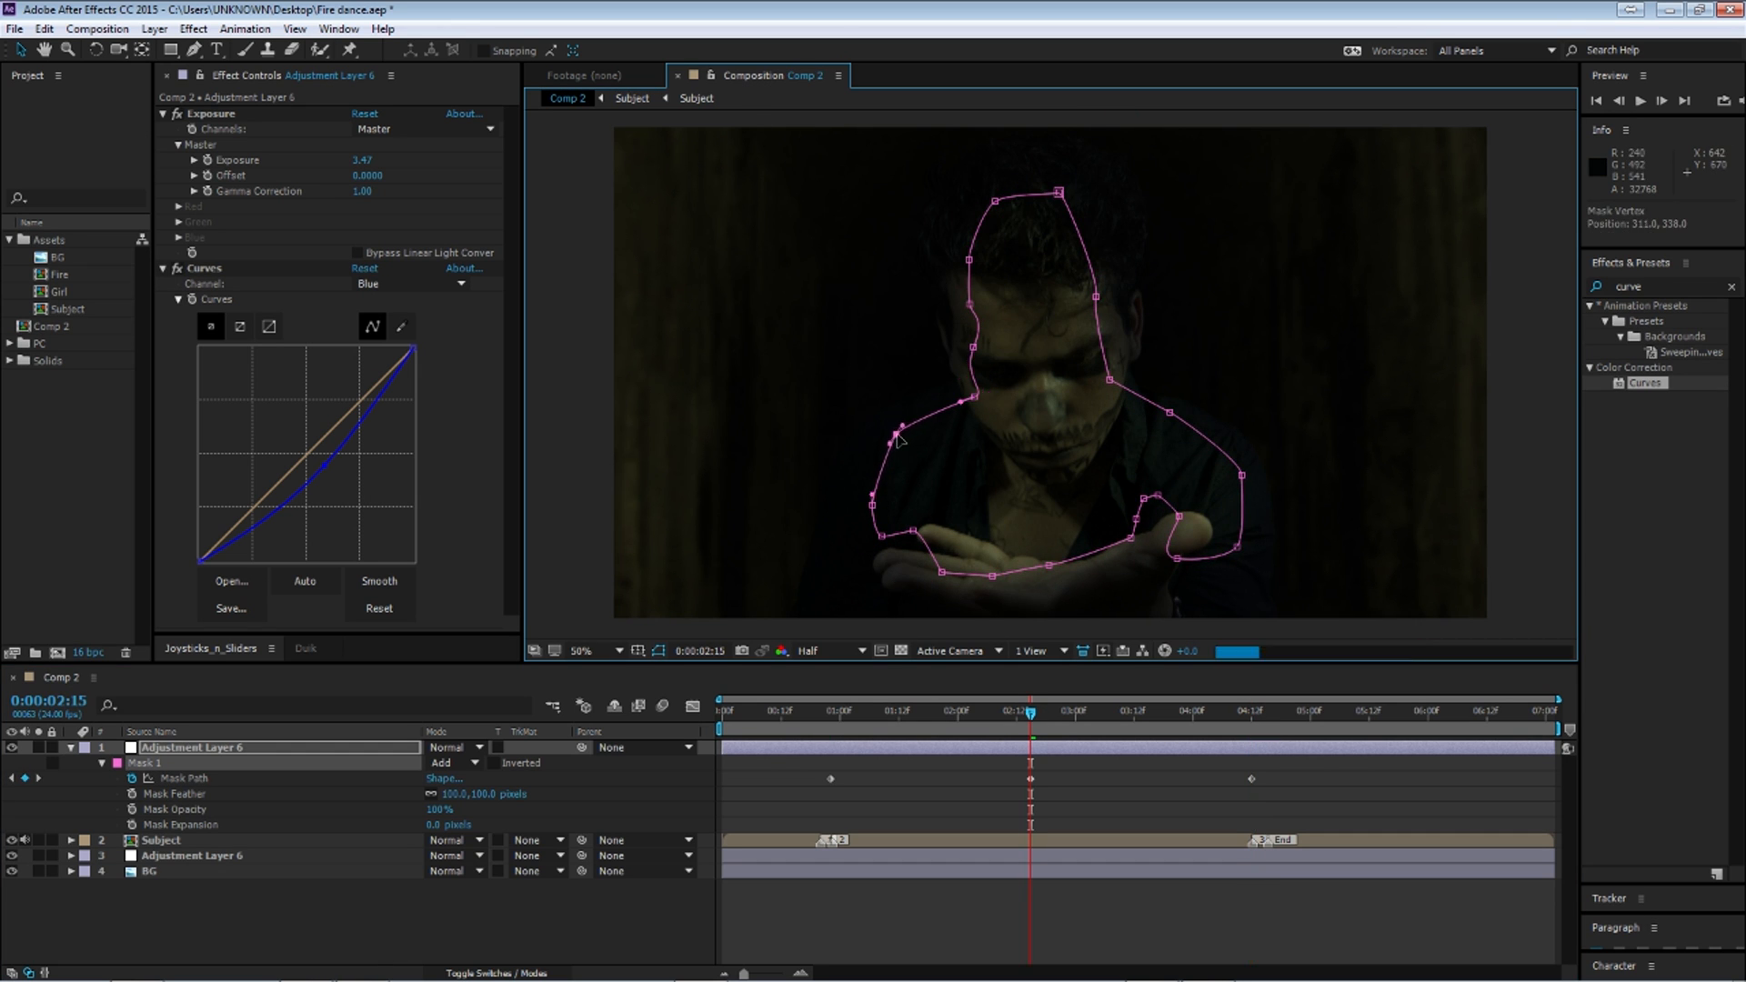
# Step: Set the top adjustment layer's exposure to 4.46 and its blending mode to Add
pyautogui.moveTo(357, 161); pyautogui.dragTo(458, 178)
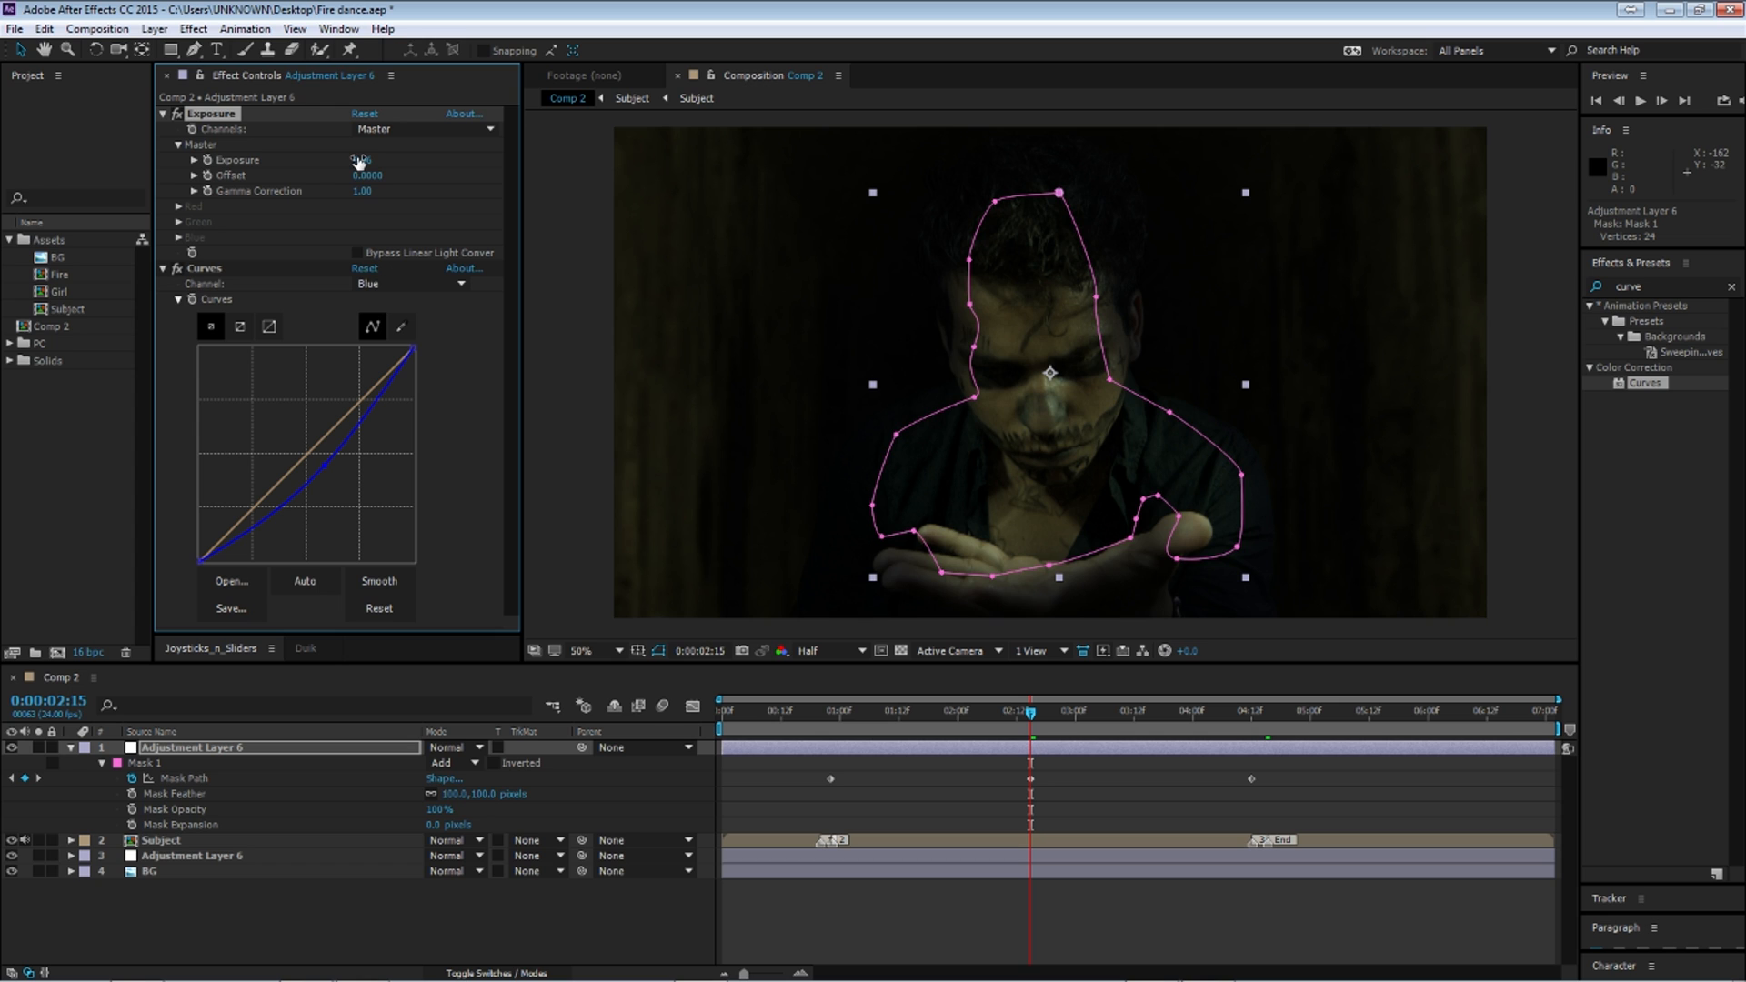
pyautogui.click(70, 747)
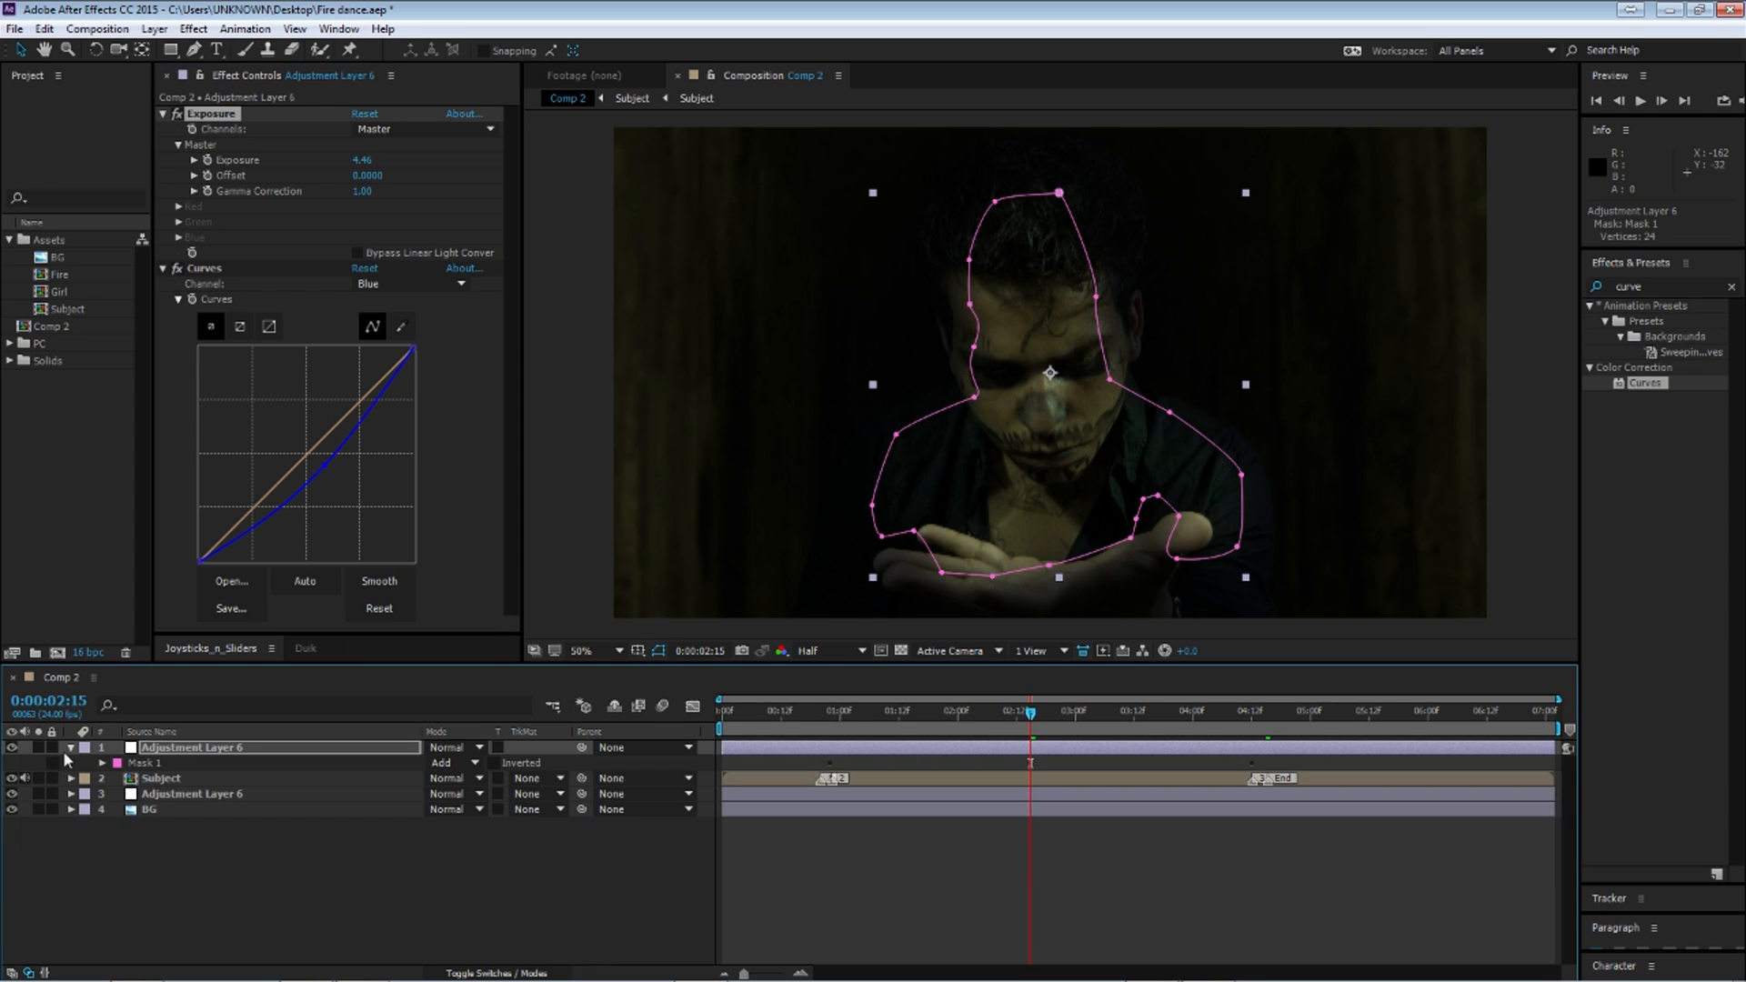
pyautogui.click(156, 747)
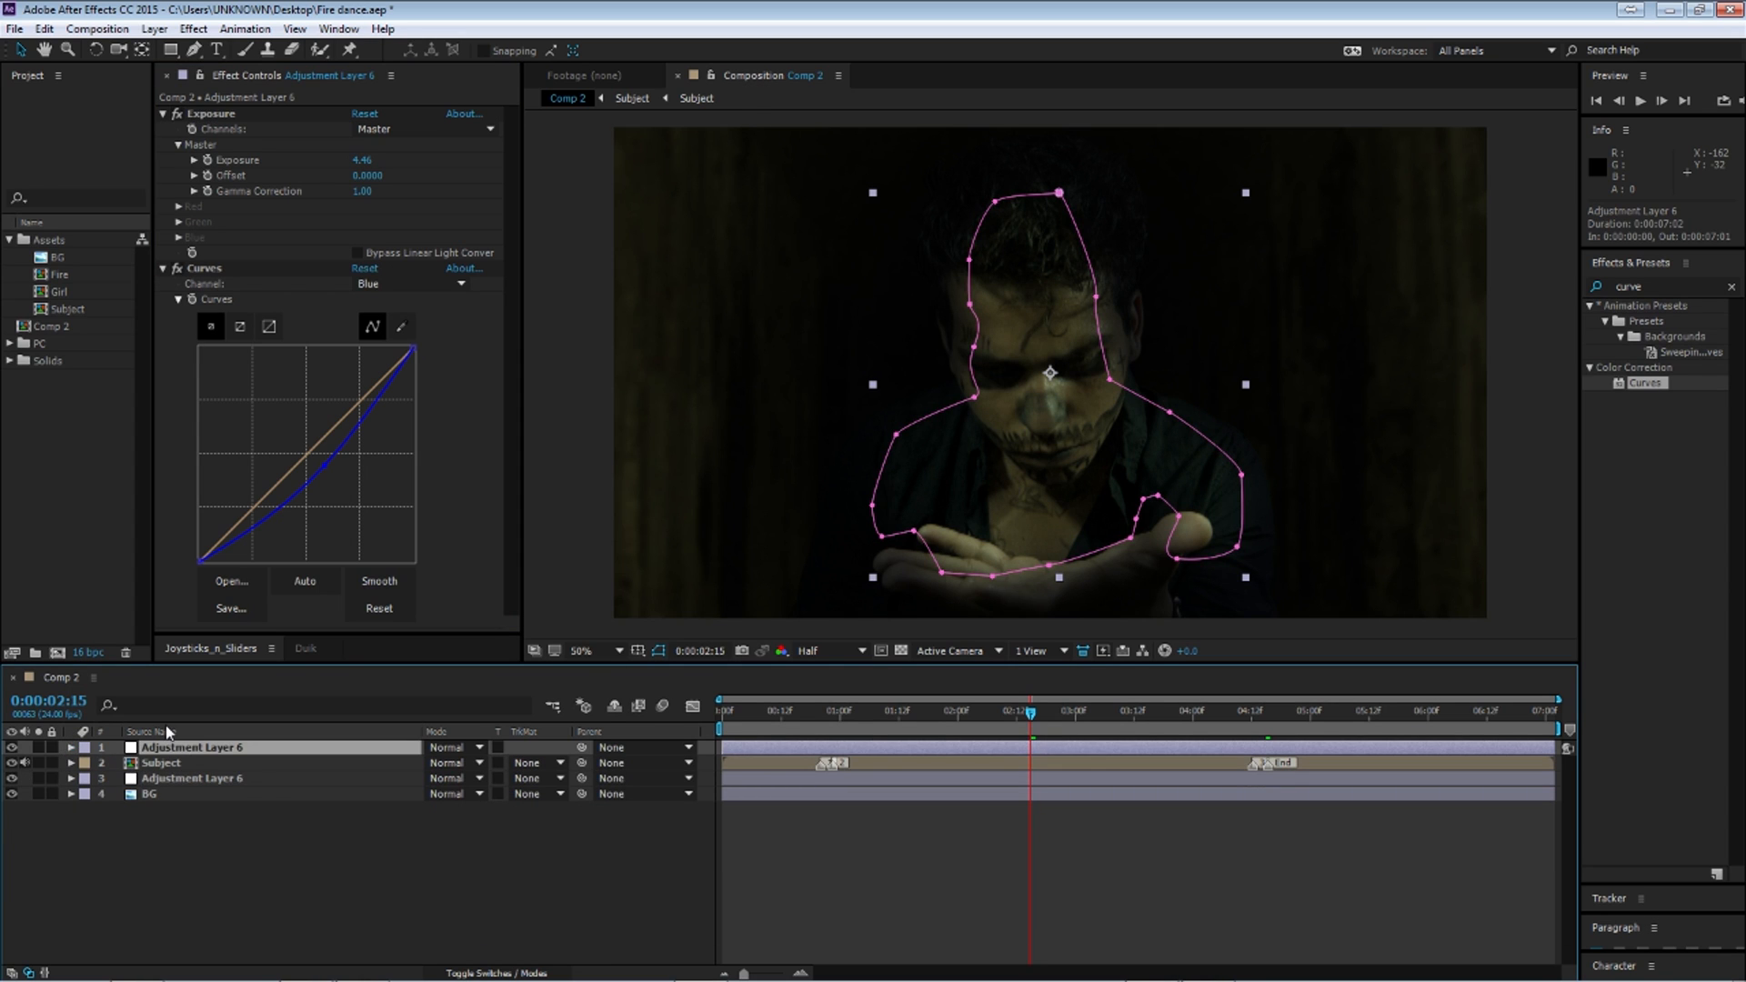
pyautogui.click(444, 749)
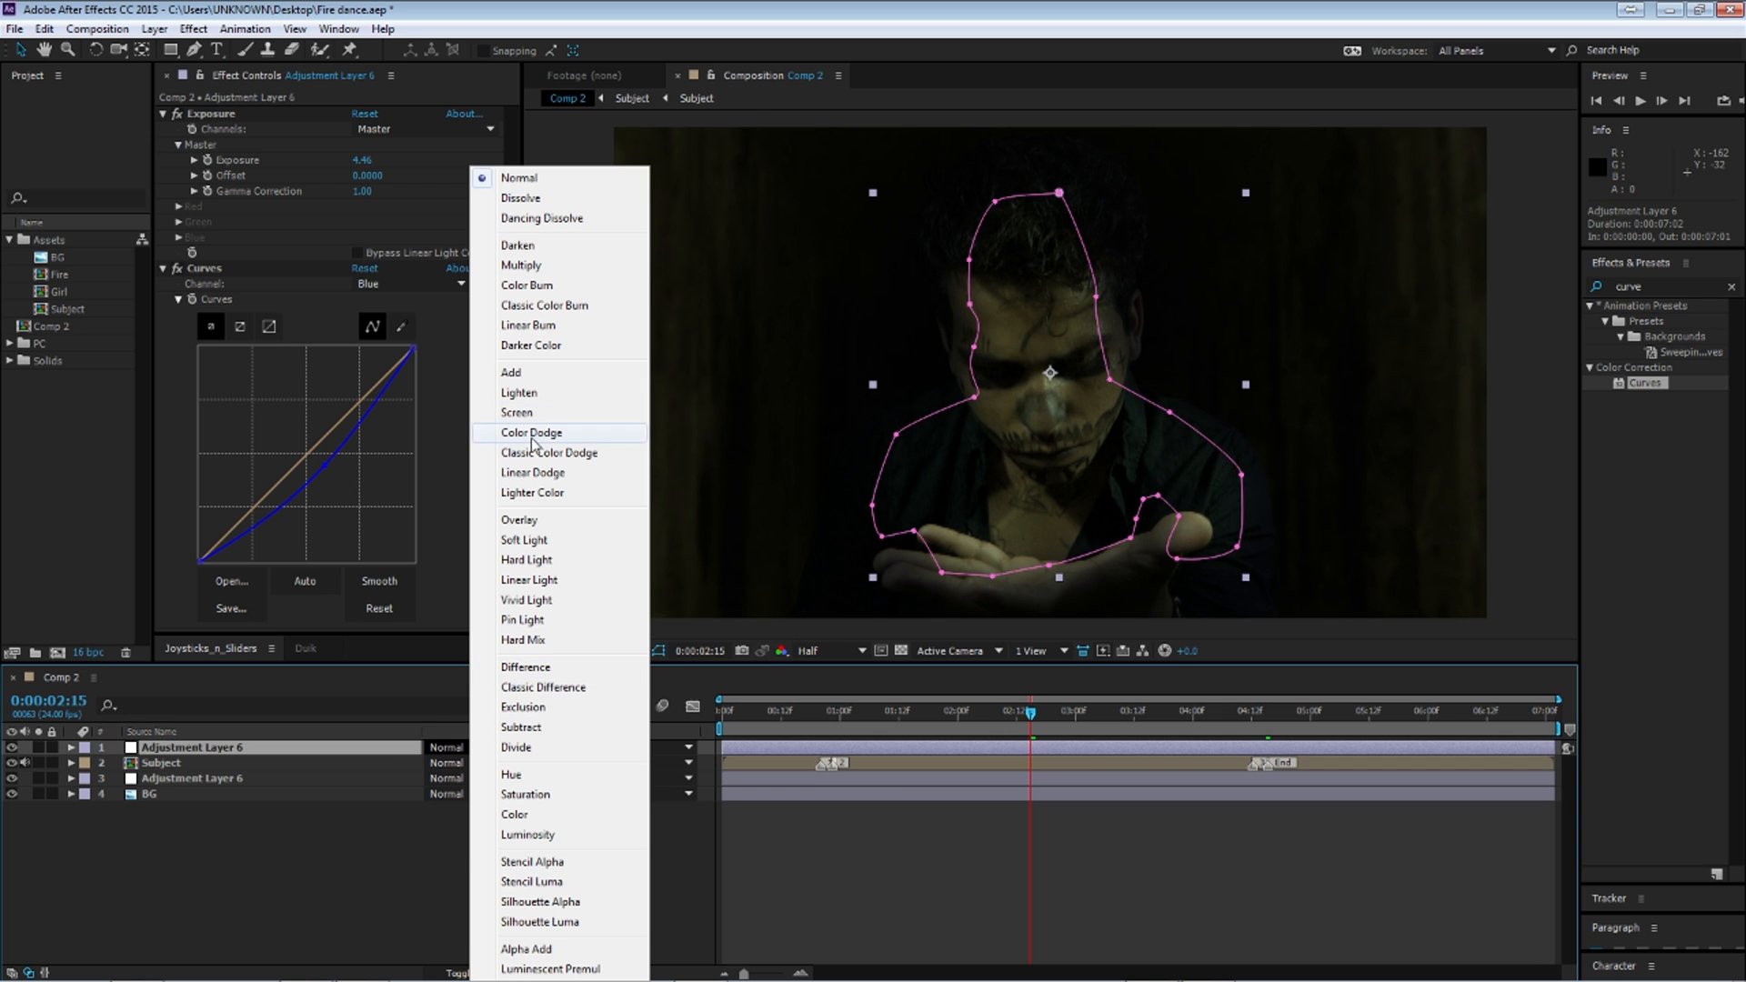
pyautogui.click(537, 372)
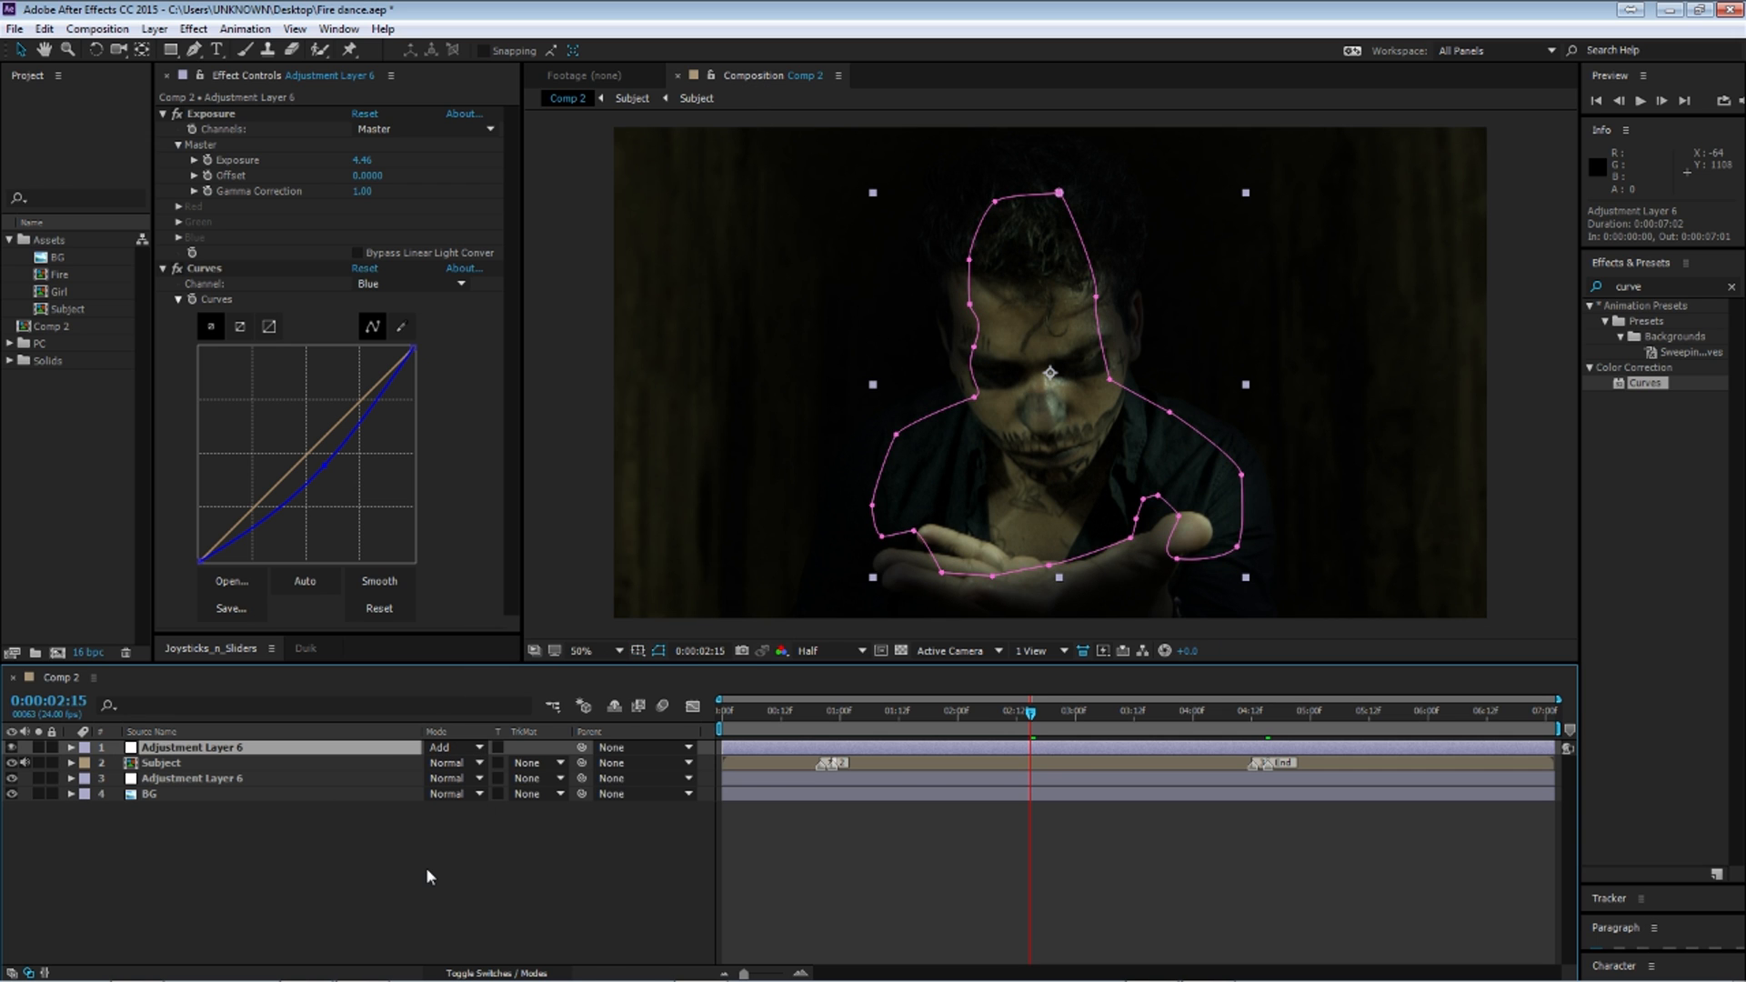
# Step: Draw a closed Pen mask on the adjustment layer above BG as a wide band extending beyond both sides of the frame
pyautogui.click(724, 281)
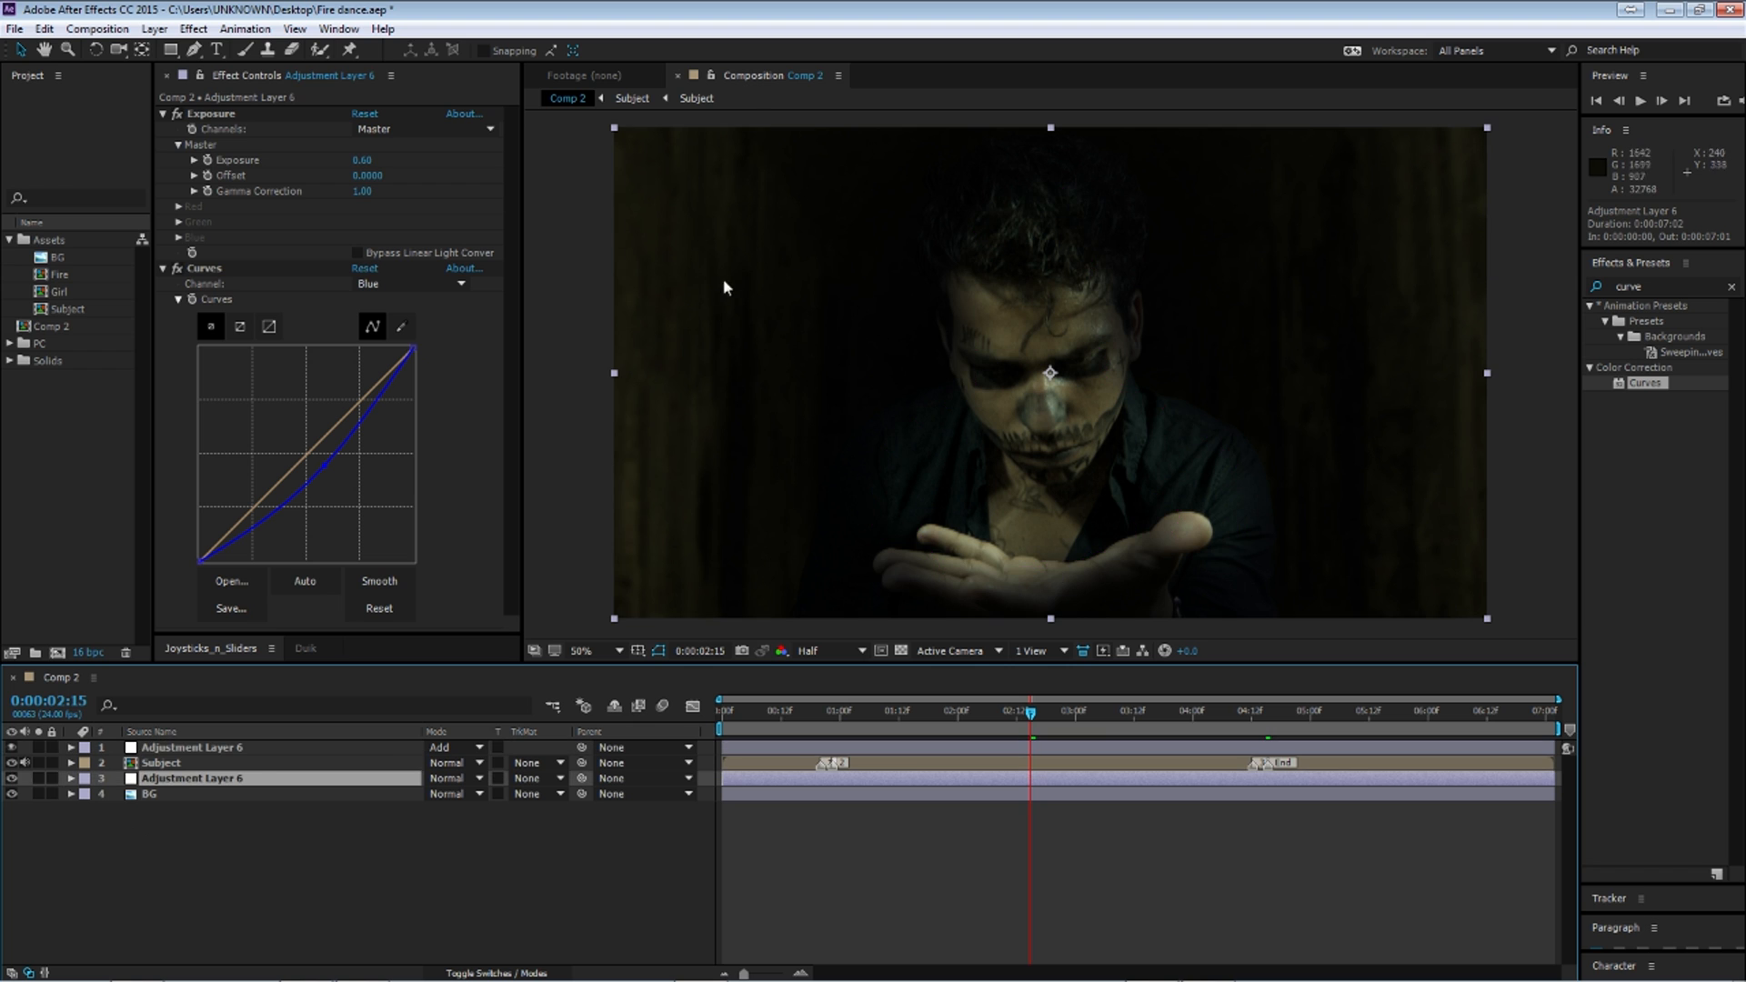
pyautogui.click(194, 49)
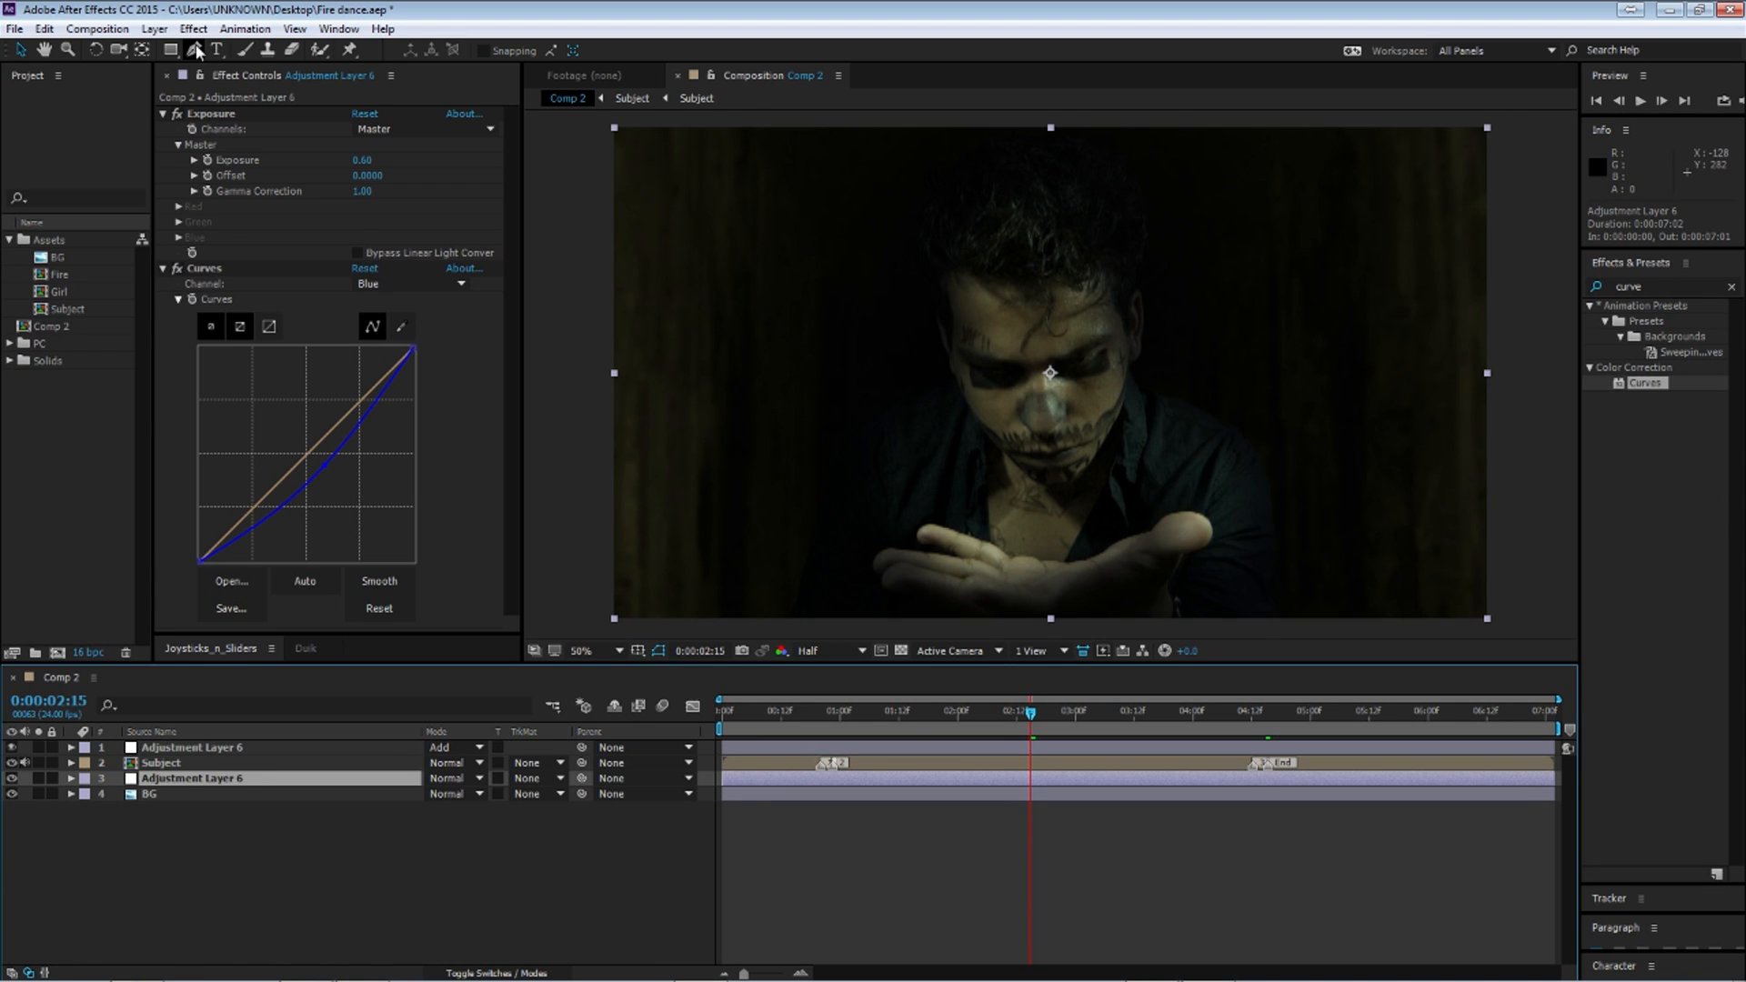
pyautogui.scroll(-2, 972, 400)
pyautogui.click(868, 336)
pyautogui.click(803, 317)
pyautogui.click(757, 389)
pyautogui.click(772, 498)
pyautogui.click(1039, 547)
pyautogui.click(1320, 542)
pyautogui.click(1348, 389)
pyautogui.click(1278, 333)
pyautogui.click(1193, 356)
pyautogui.click(1102, 359)
pyautogui.click(970, 334)
pyautogui.click(868, 336)
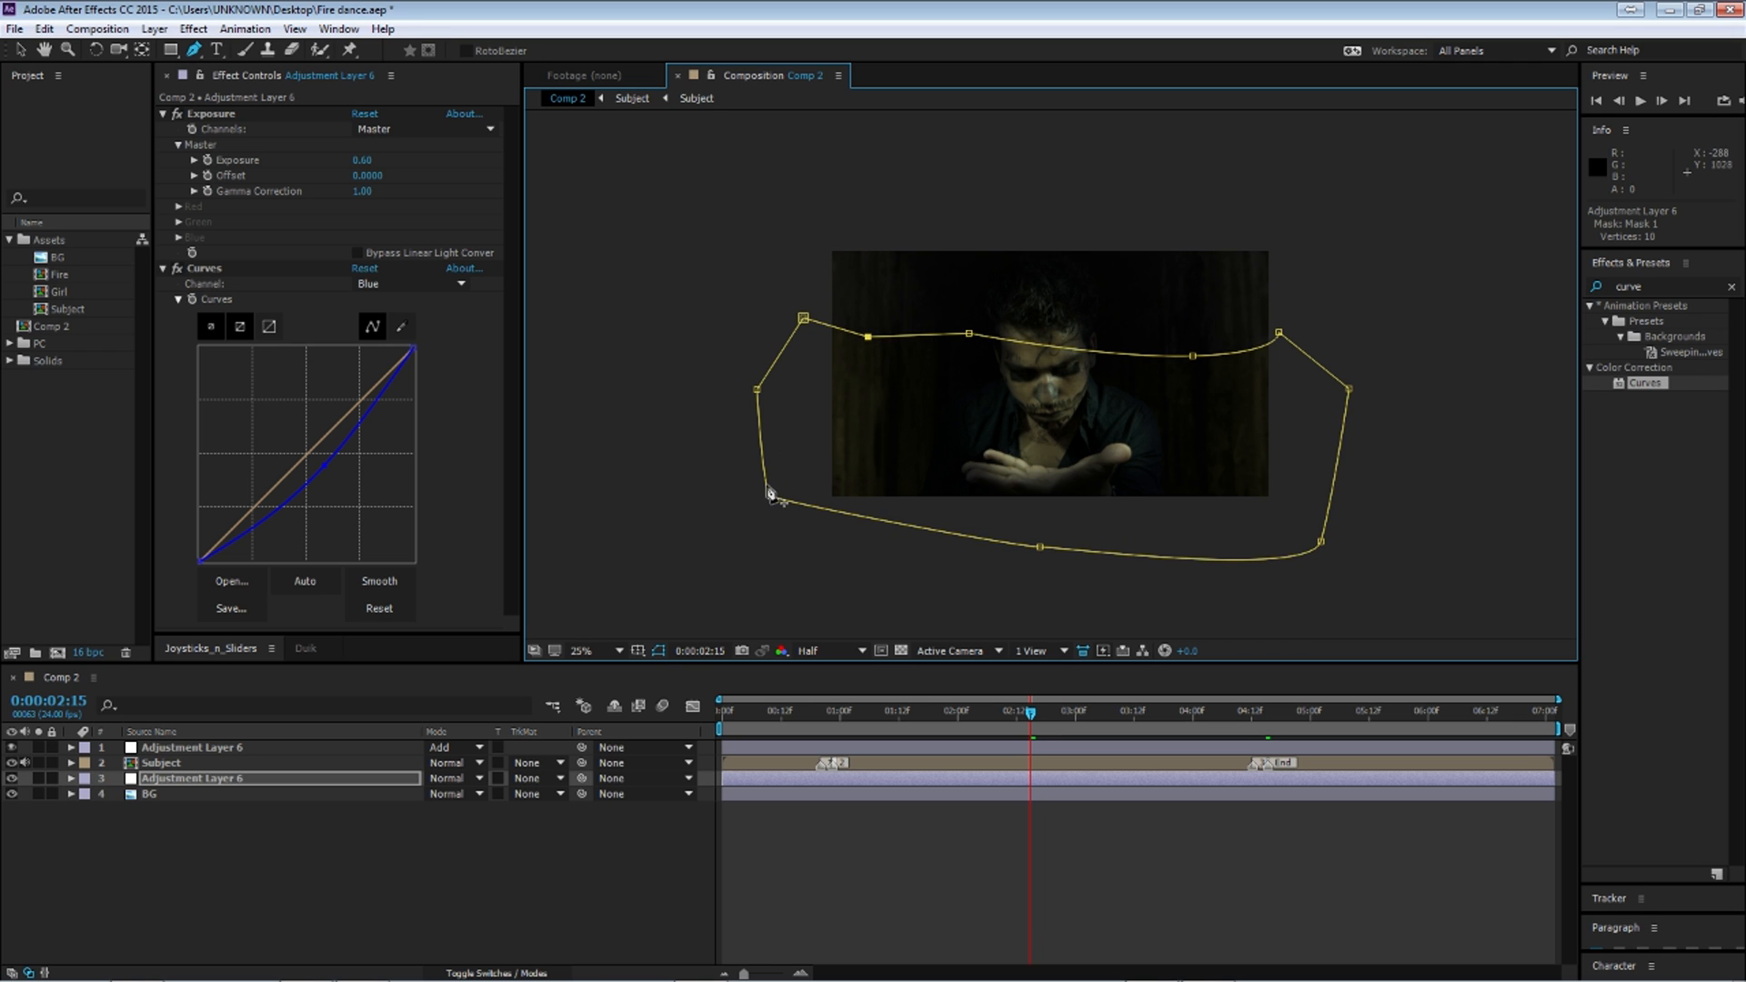
# Step: Raise the lower edge of the band-shaped mask to about the height of the subject's hands
pyautogui.moveTo(771, 496); pyautogui.dragTo(784, 462)
pyautogui.moveTo(1039, 547); pyautogui.dragTo(1043, 462)
pyautogui.moveTo(1320, 542); pyautogui.dragTo(1318, 458)
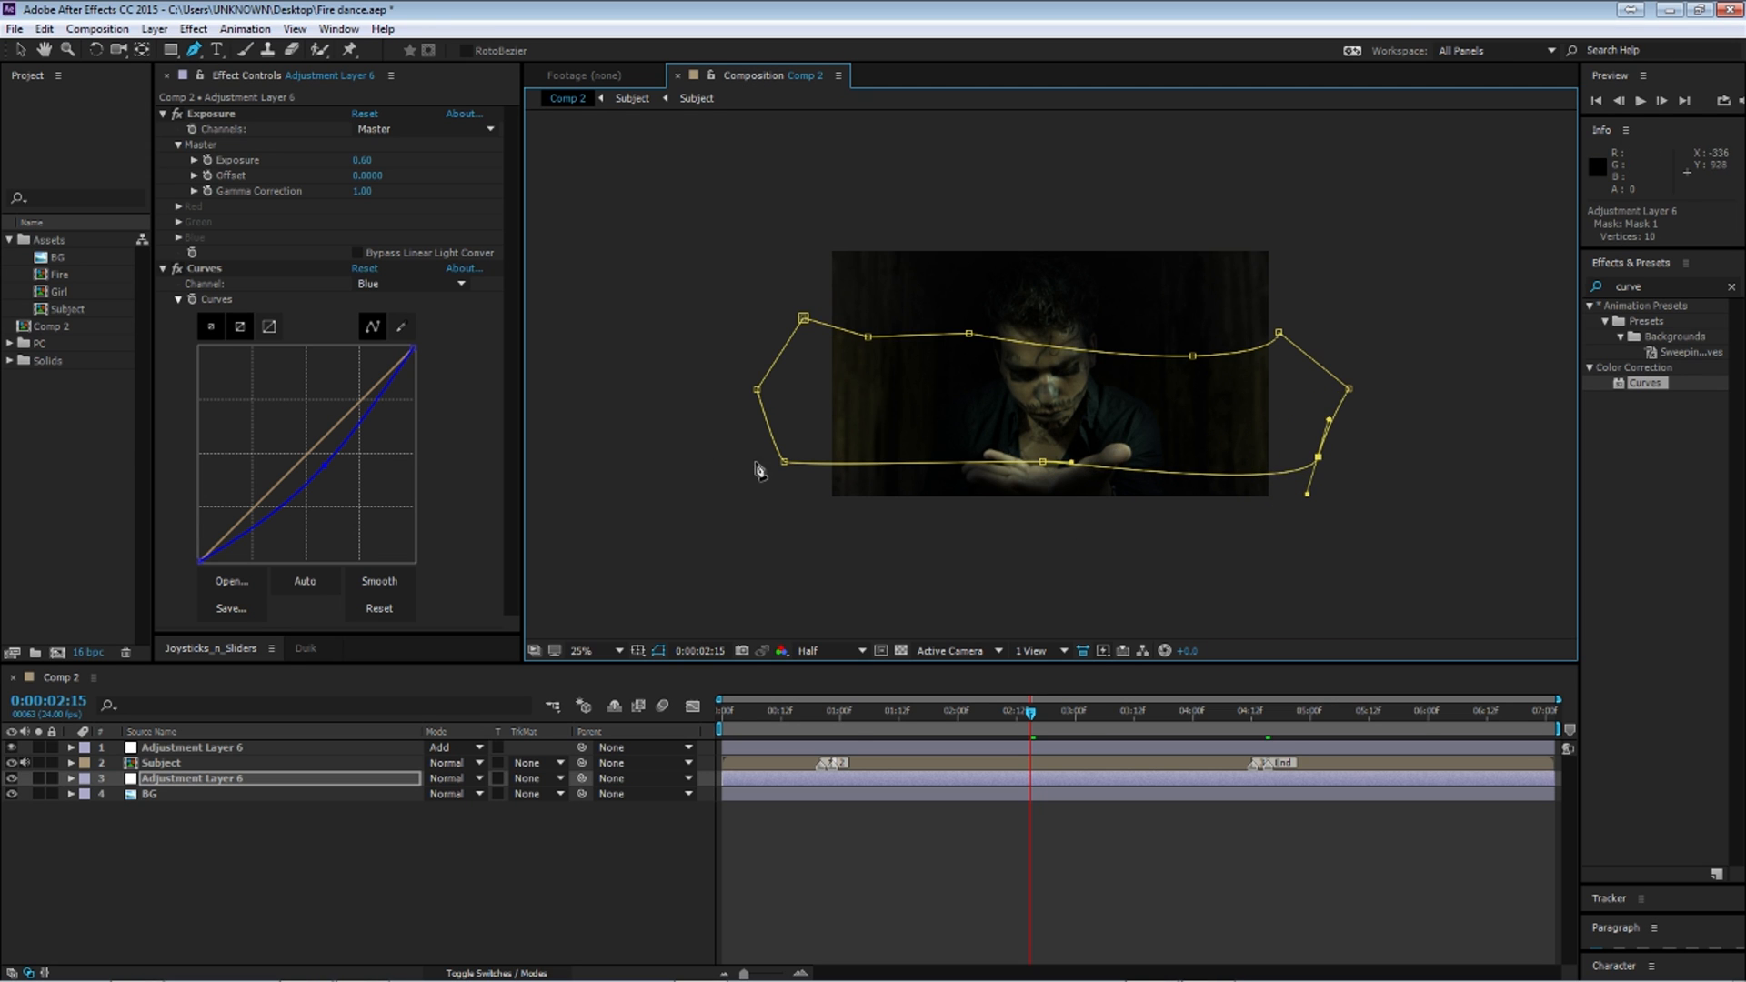
pyautogui.moveTo(784, 462); pyautogui.dragTo(781, 485)
pyautogui.moveTo(1043, 462); pyautogui.dragTo(1041, 456)
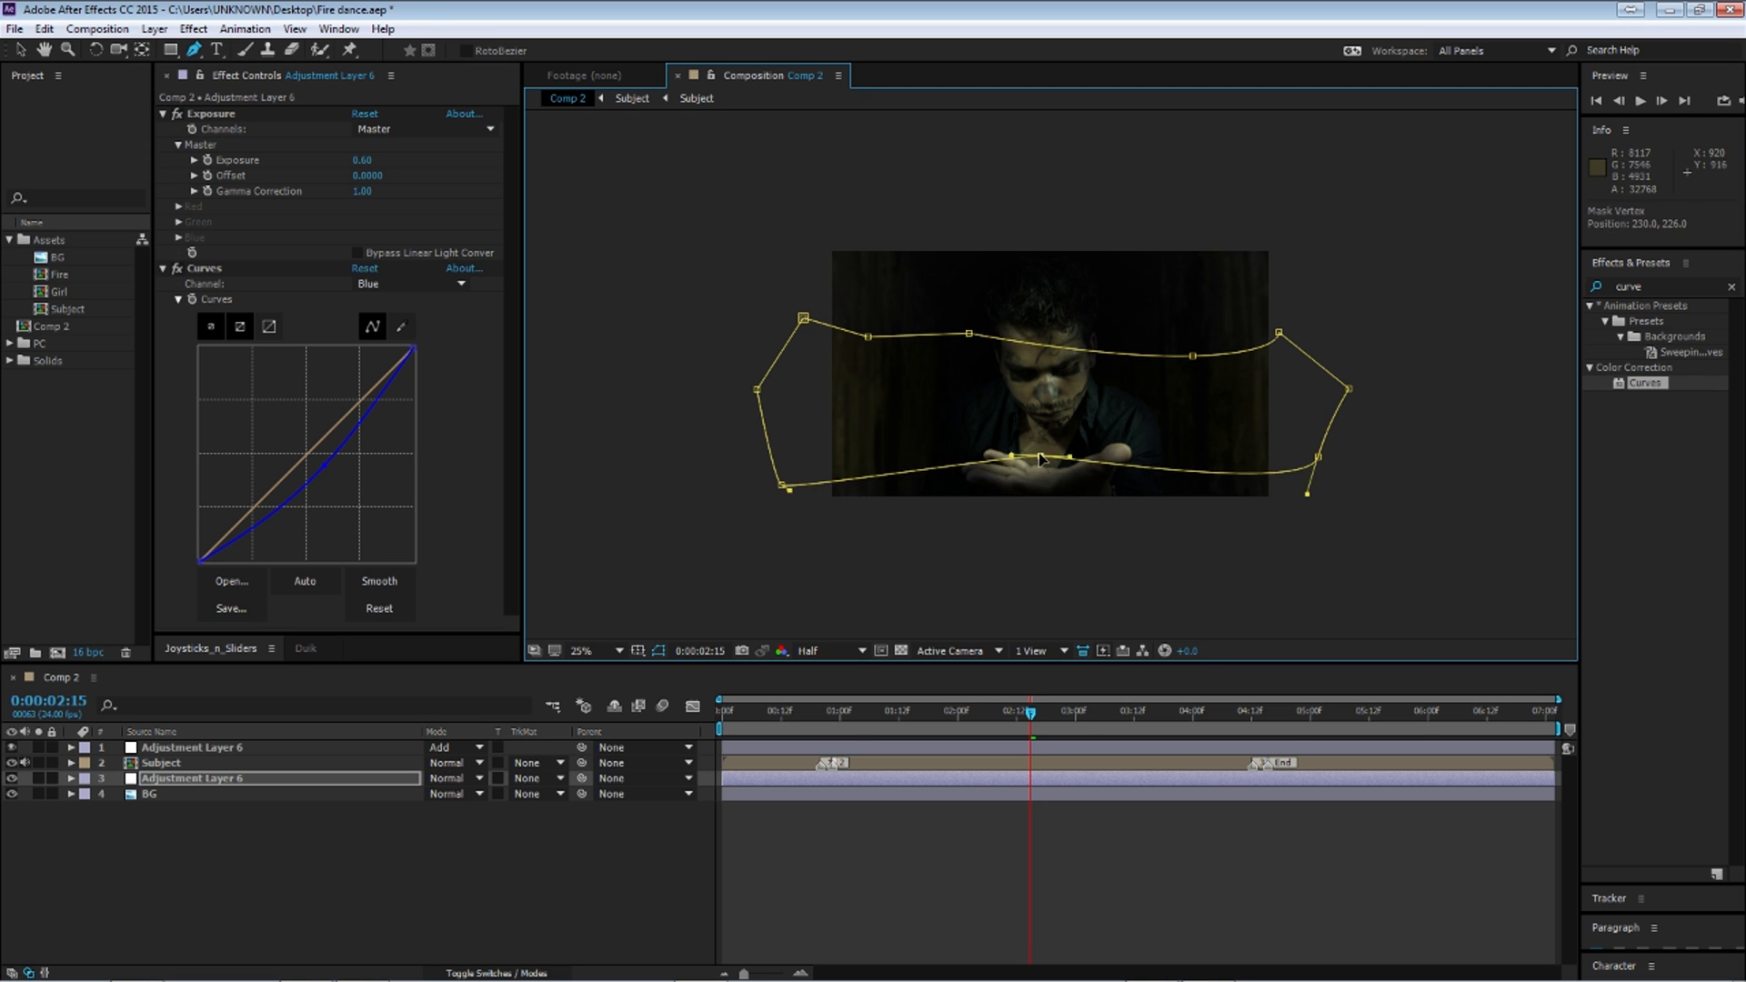
# Step: Close the band-shaped mask at its first vertex and set its mask feather to 200 pixels
pyautogui.moveTo(803, 318); pyautogui.dragTo(799, 314)
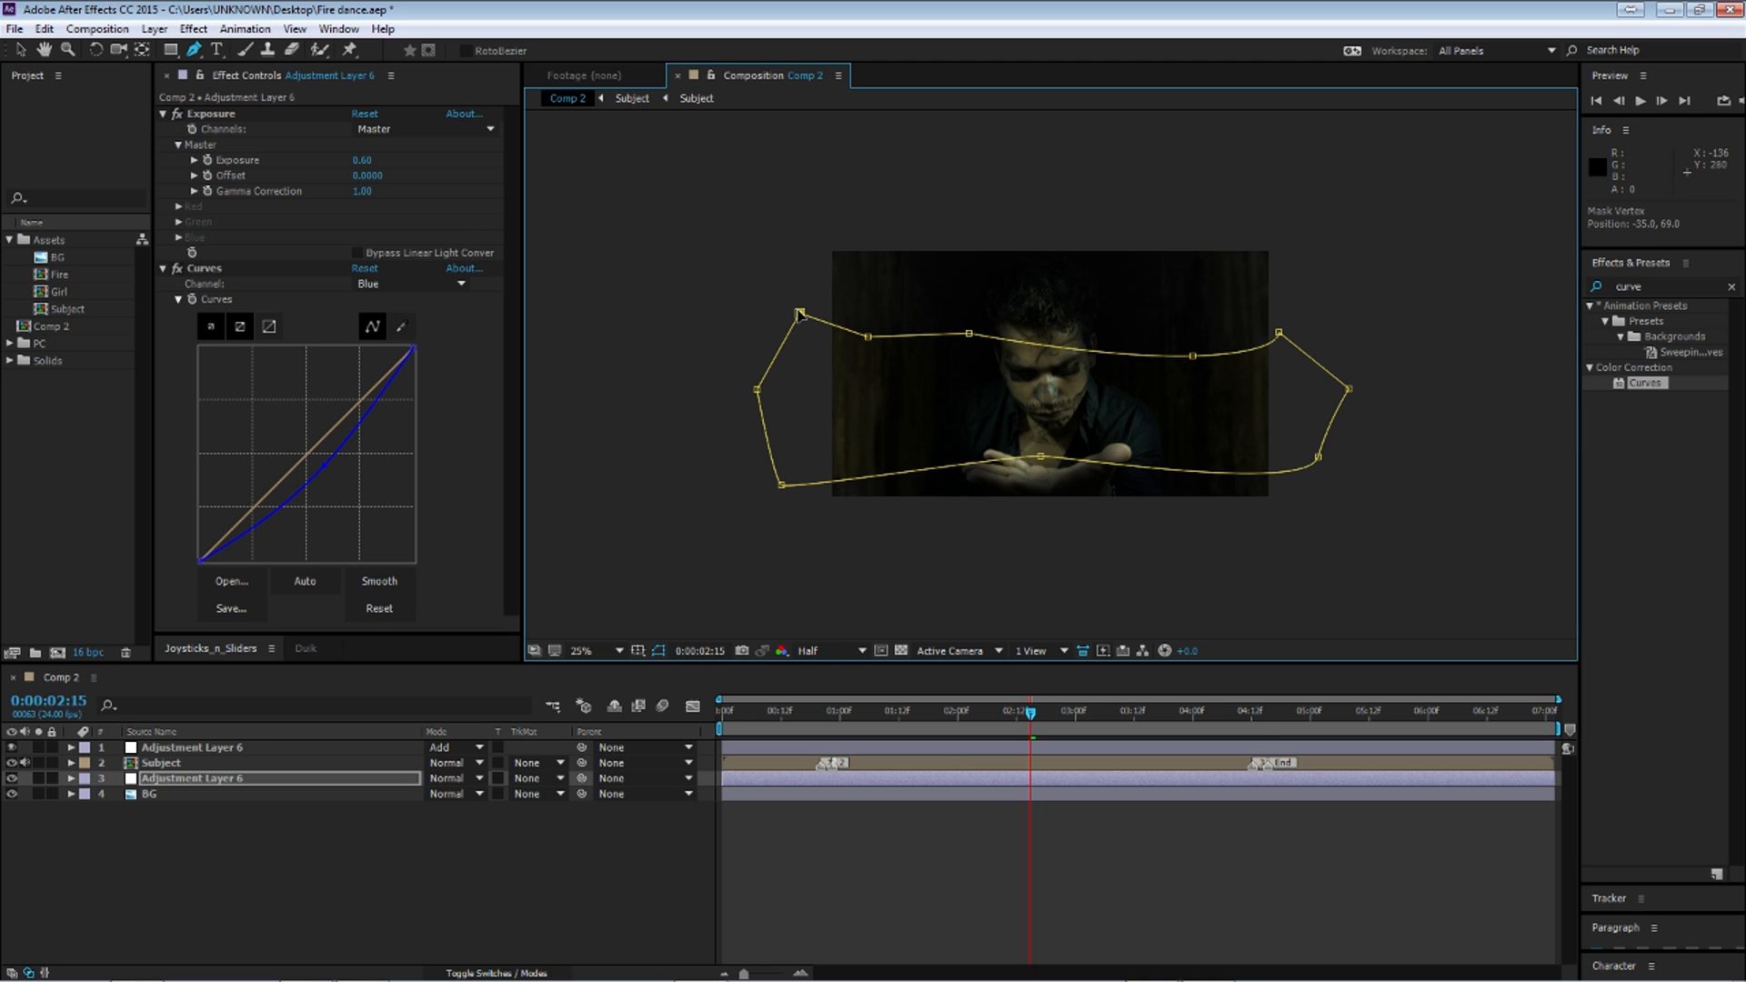
pyautogui.press('.')
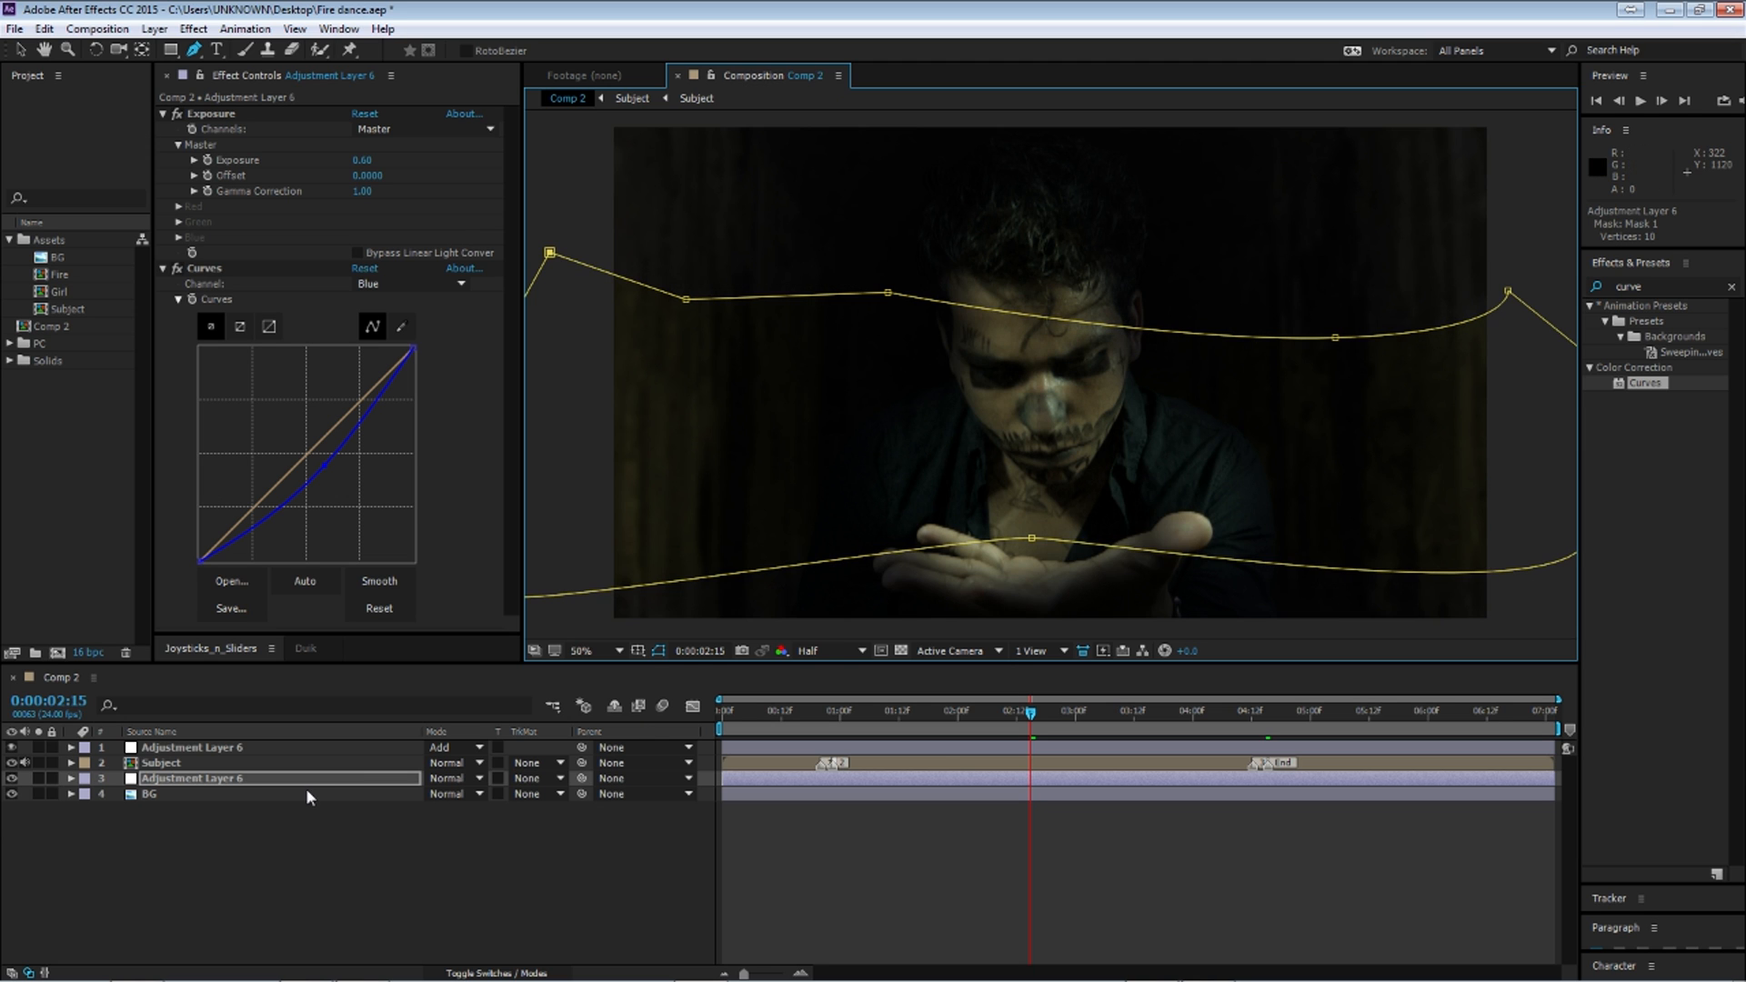
pyautogui.press('f')
pyautogui.click(452, 808)
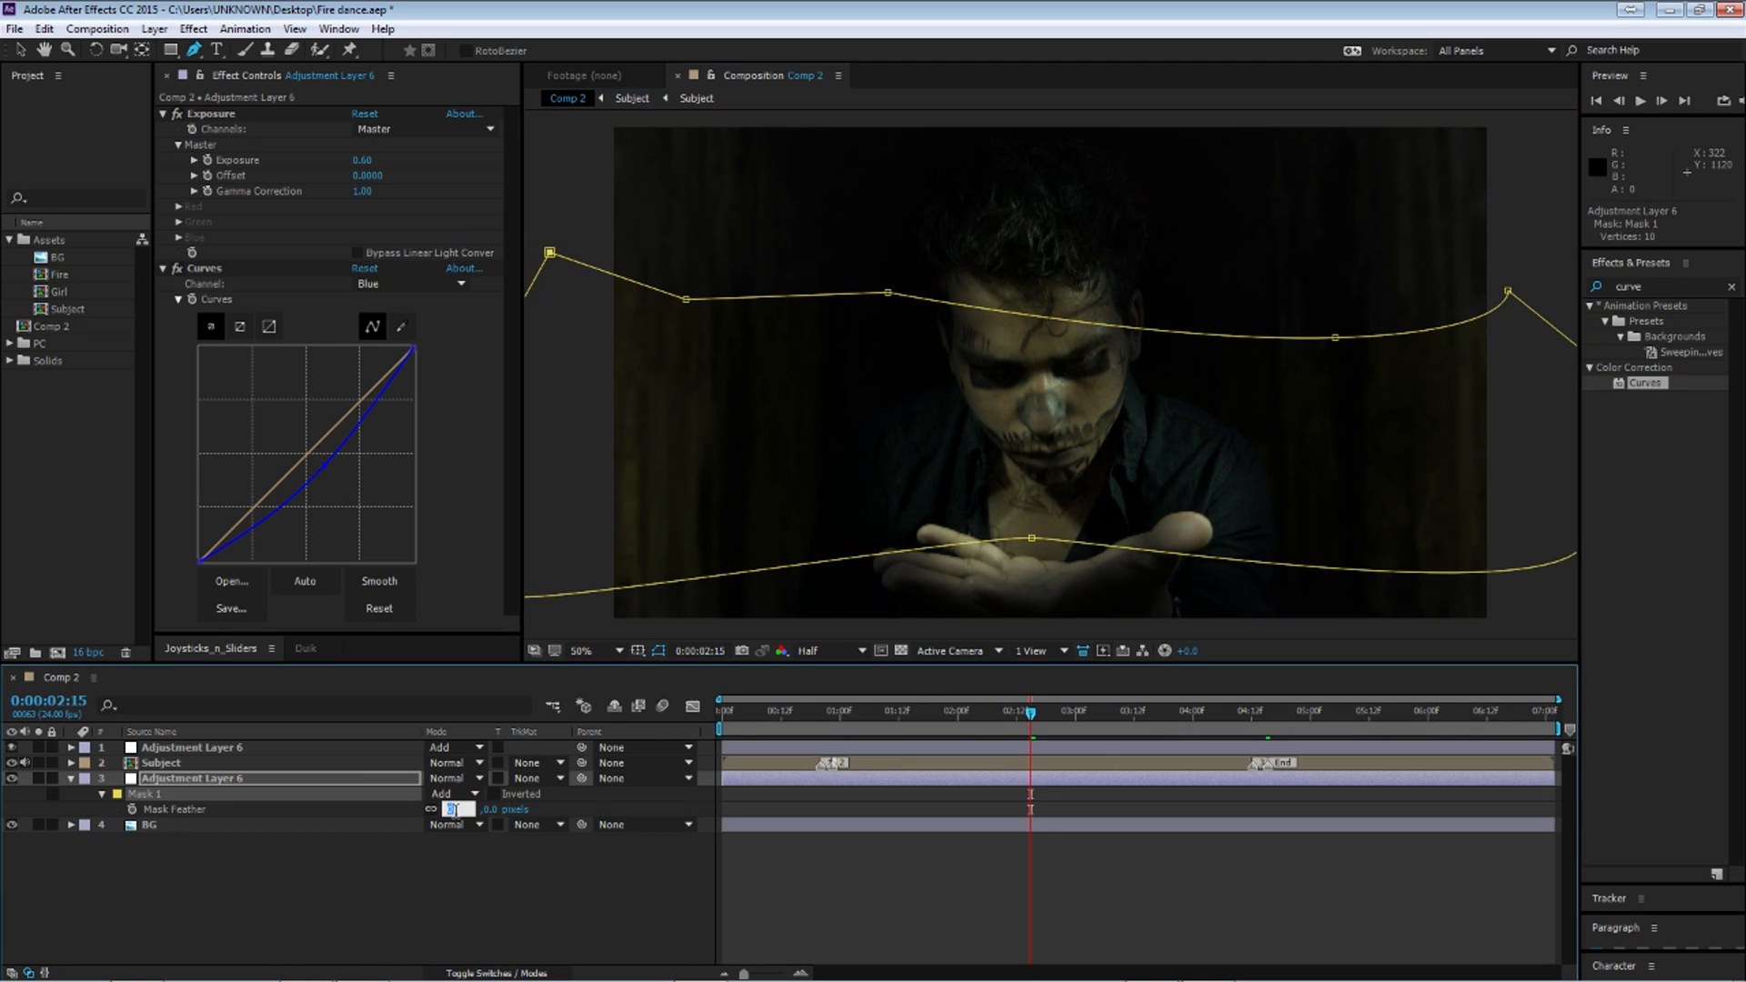
pyautogui.write('200')
pyautogui.press('Return')
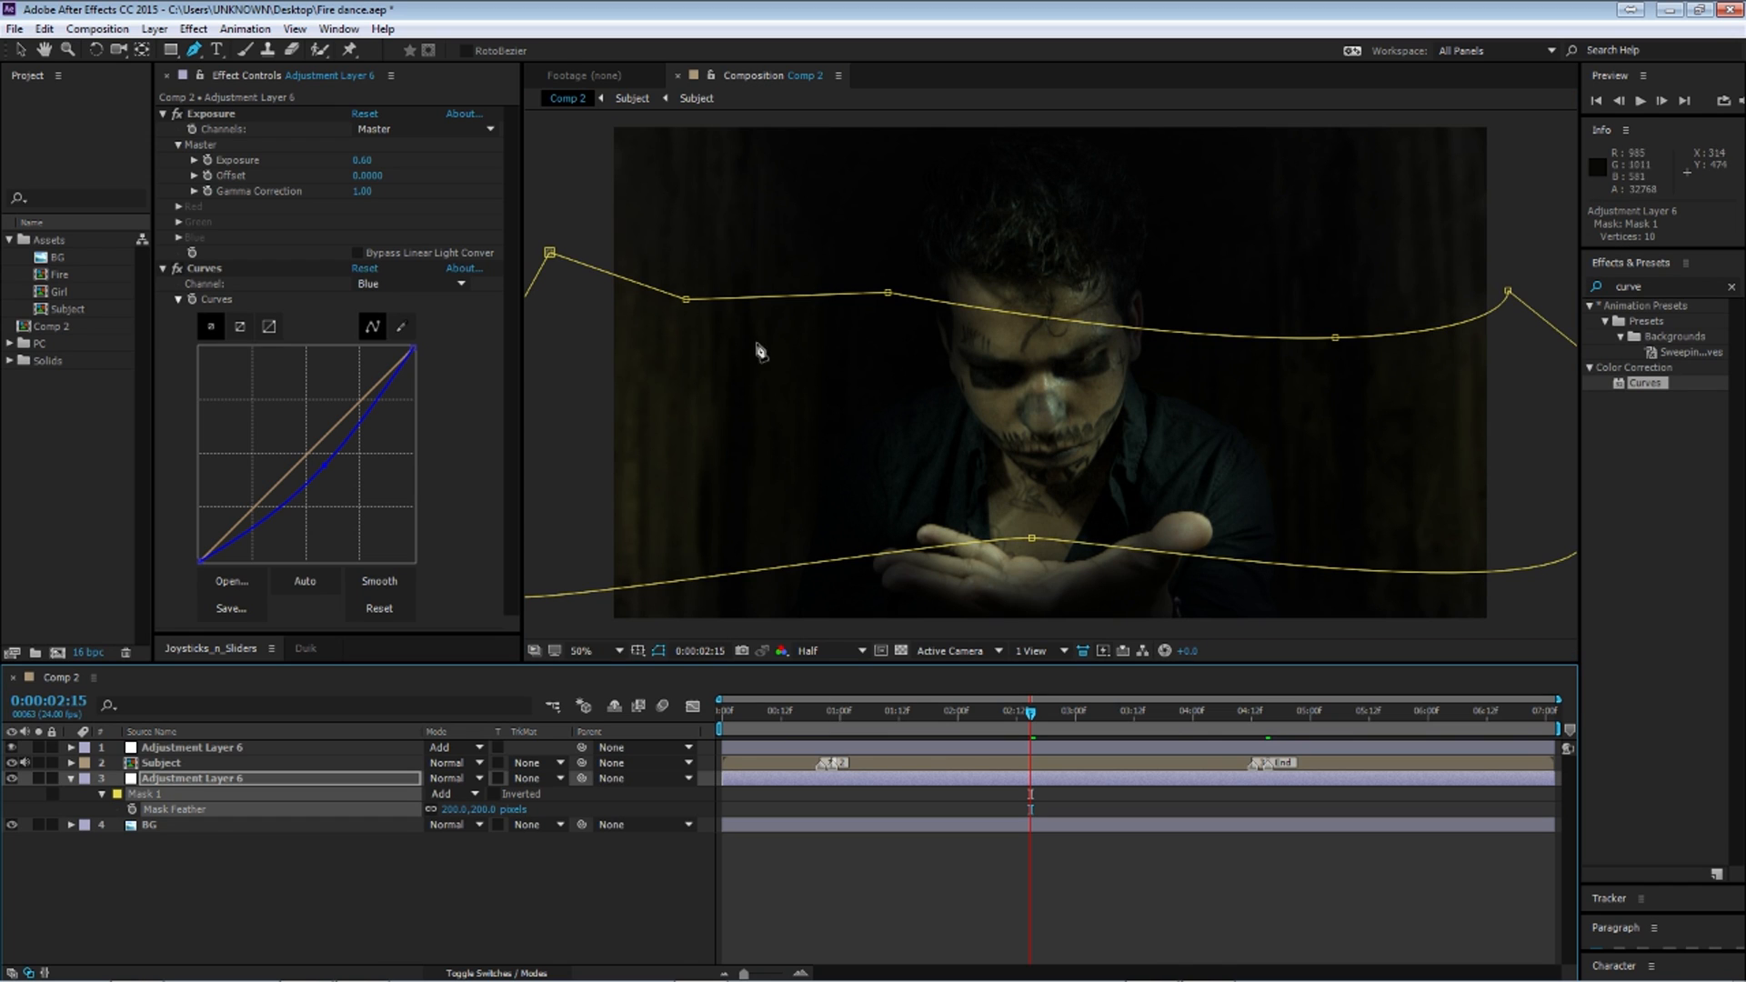
pyautogui.click(72, 779)
pyautogui.click(122, 830)
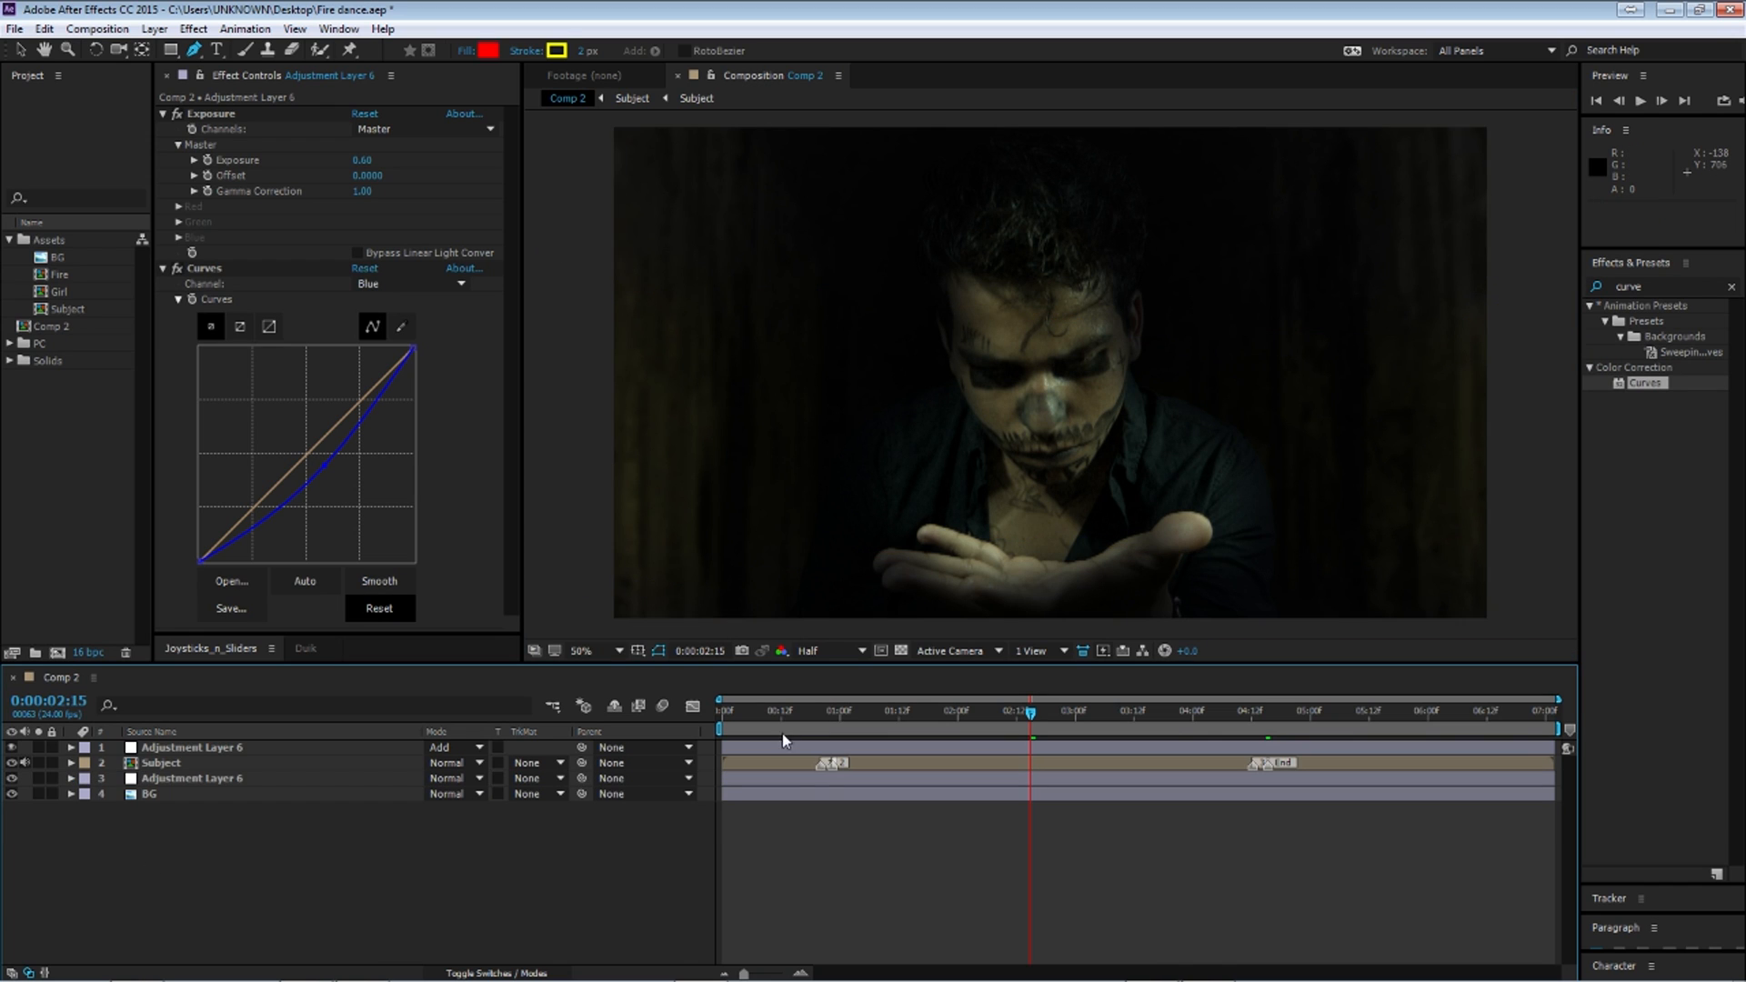
# Step: Add the Girl clip from Assets as the top layer of Comp 2 and check it over the open hand at 0:00:03:11
pyautogui.click(776, 712)
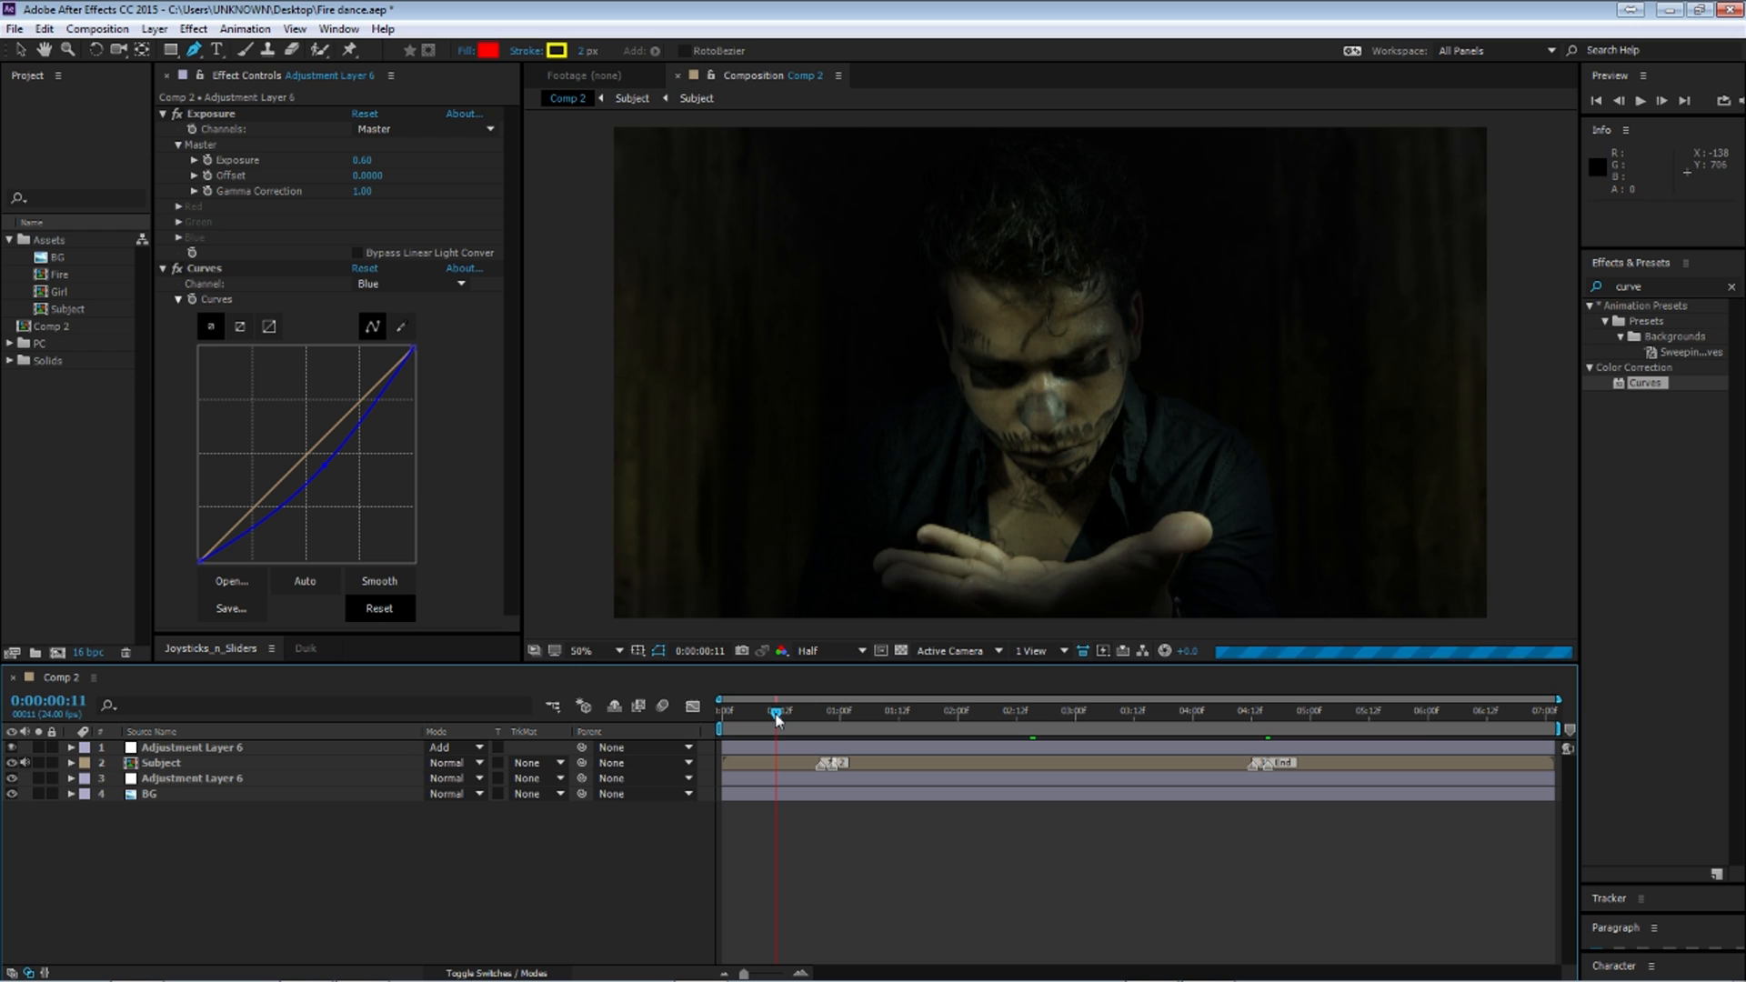
pyautogui.click(55, 278)
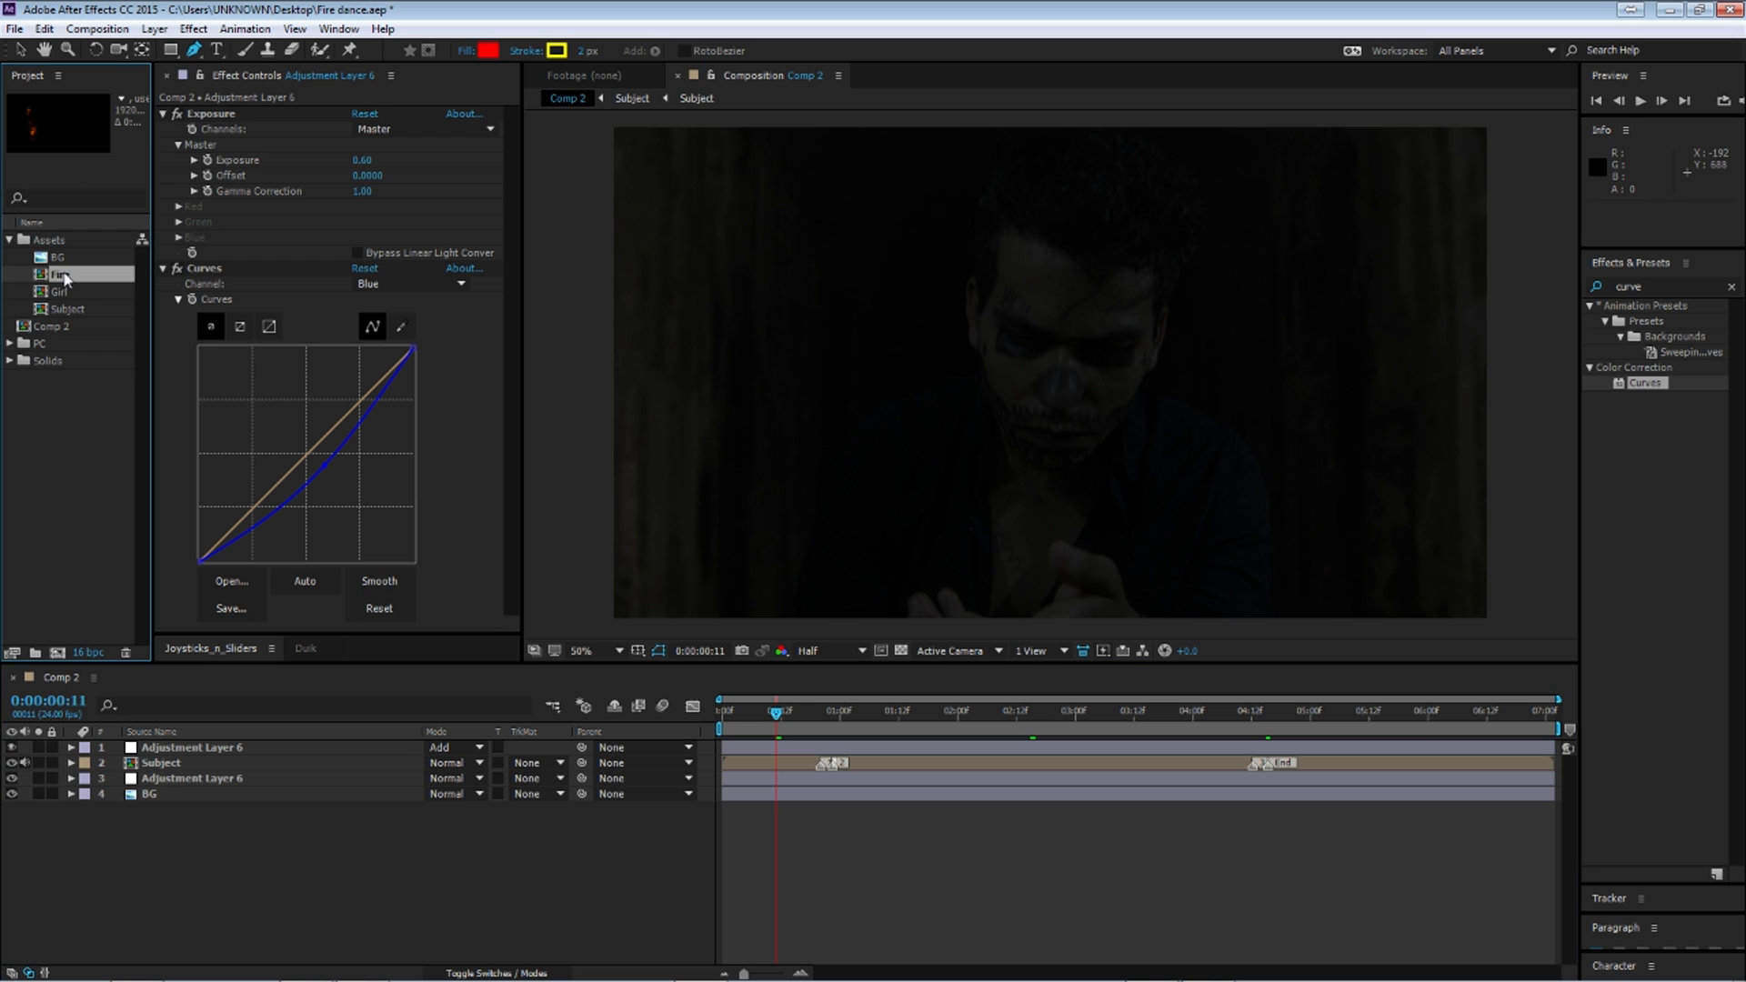
pyautogui.moveTo(68, 297); pyautogui.dragTo(224, 753)
pyautogui.click(937, 411)
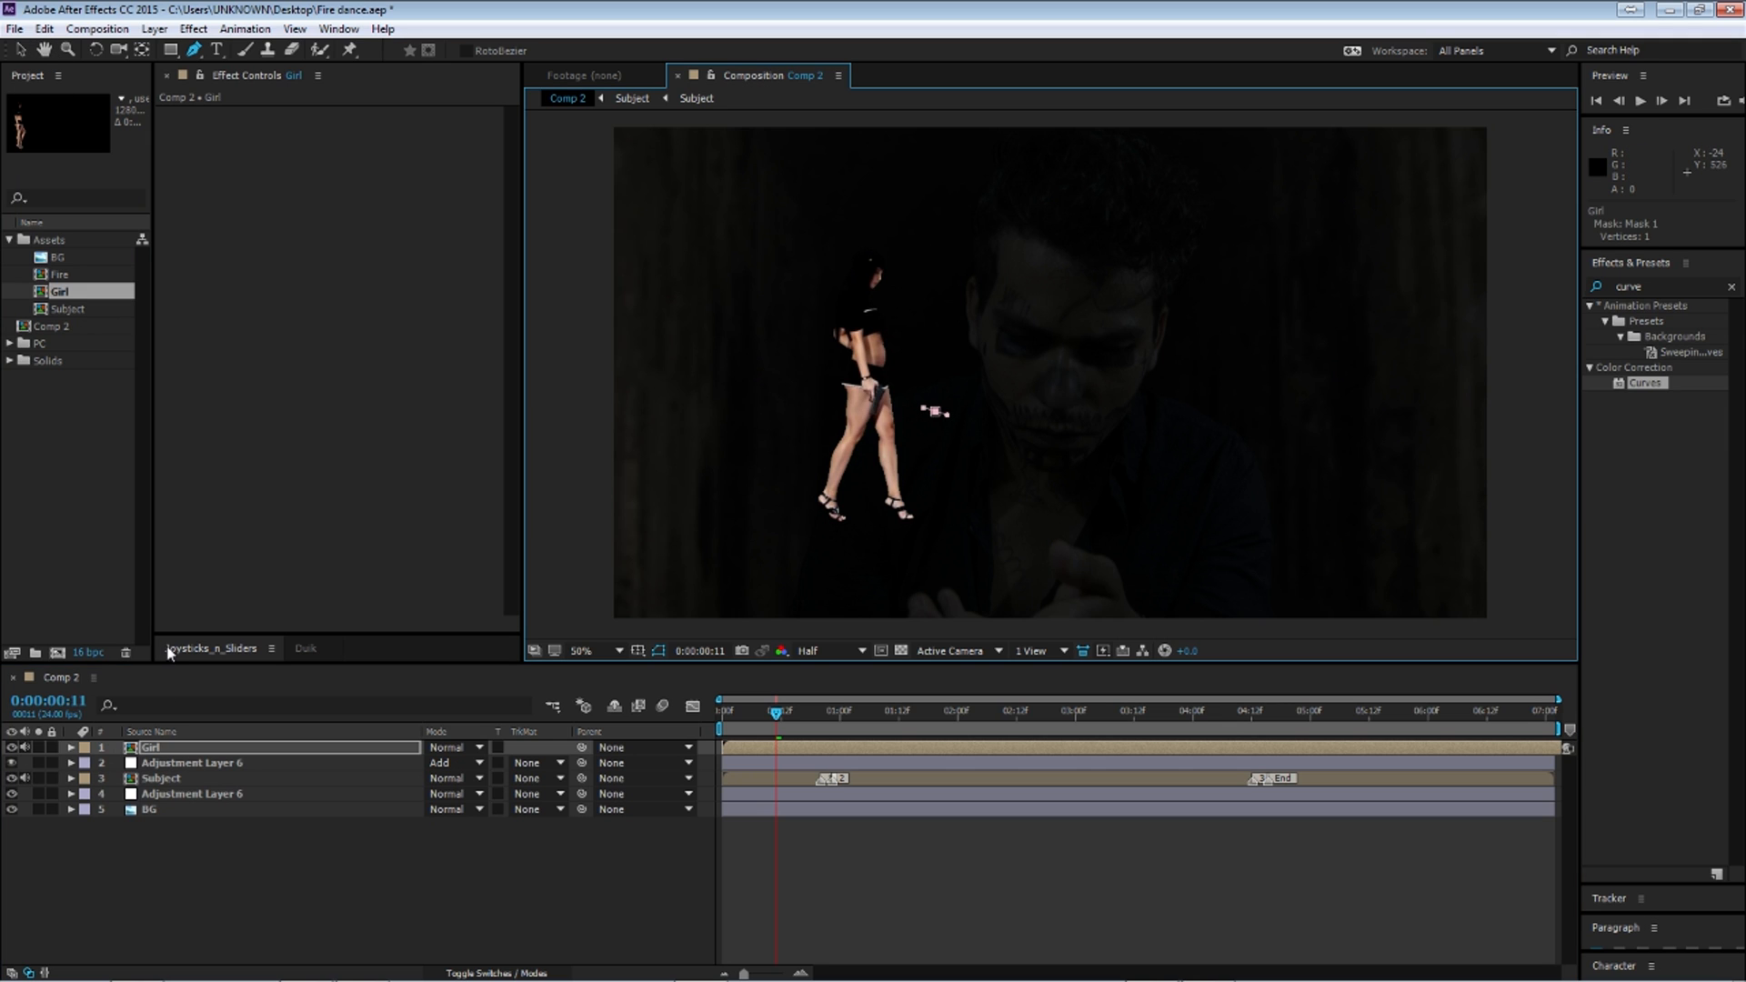
pyautogui.hotkey('ctrl', 'z')
pyautogui.press('v')
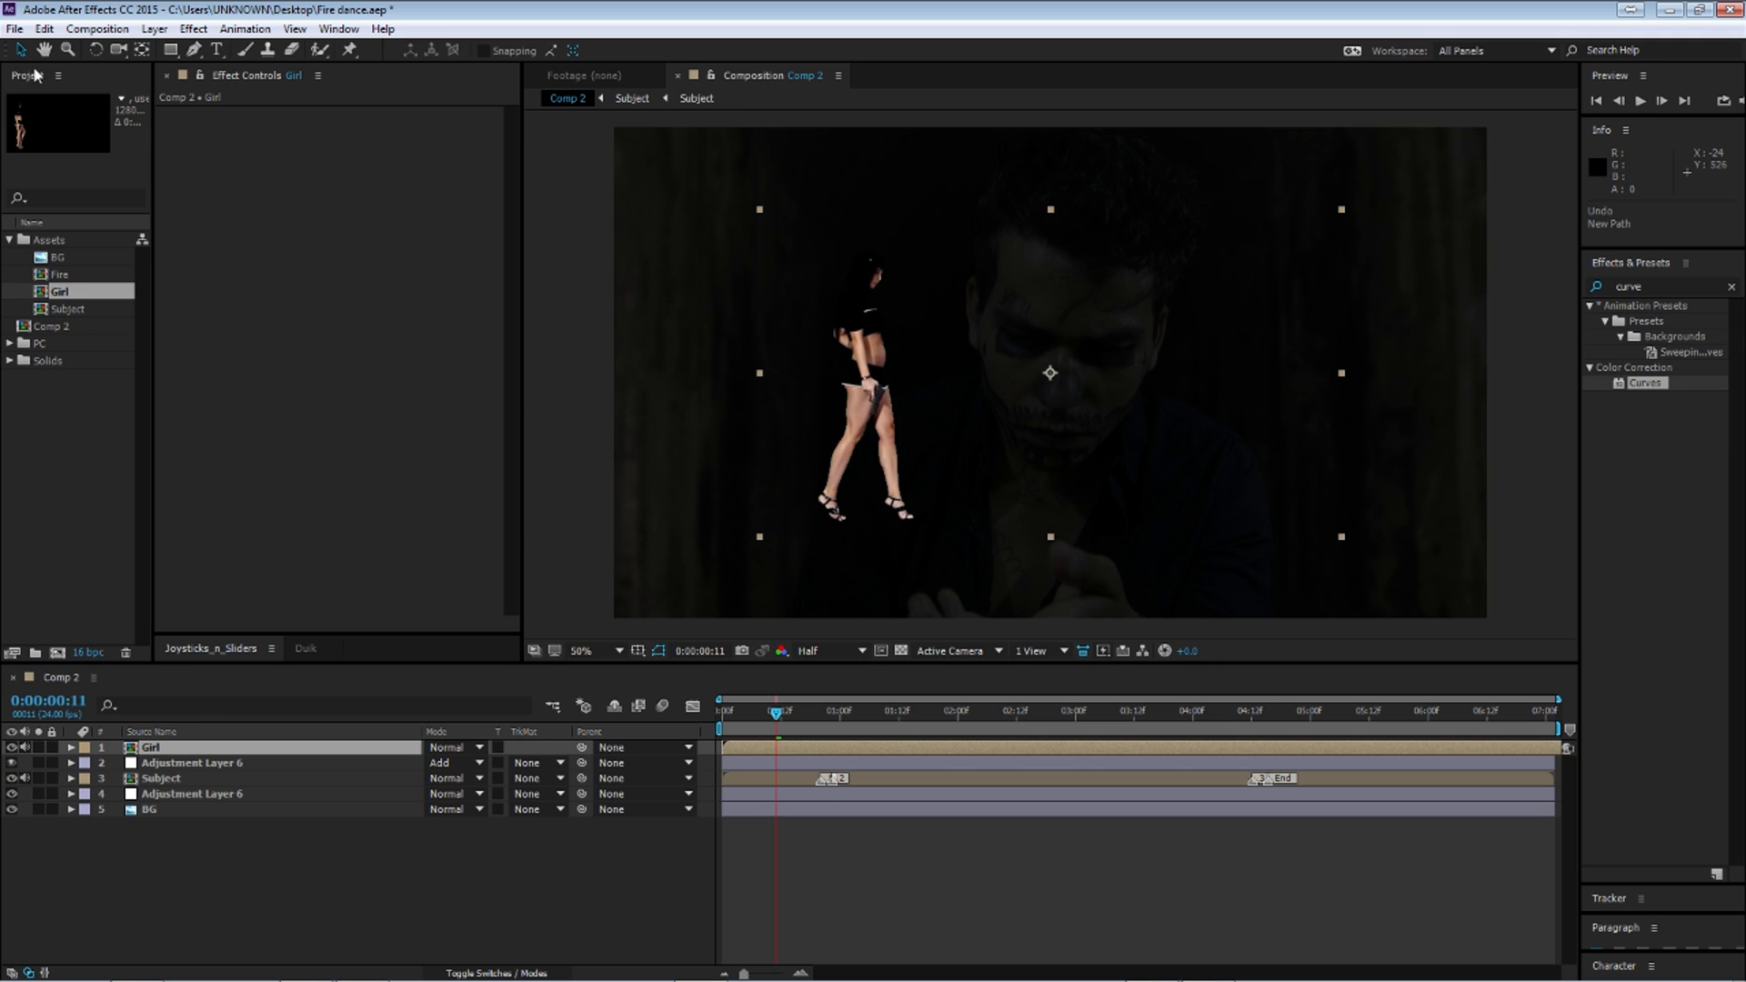
pyautogui.moveTo(788, 744); pyautogui.dragTo(1127, 744)
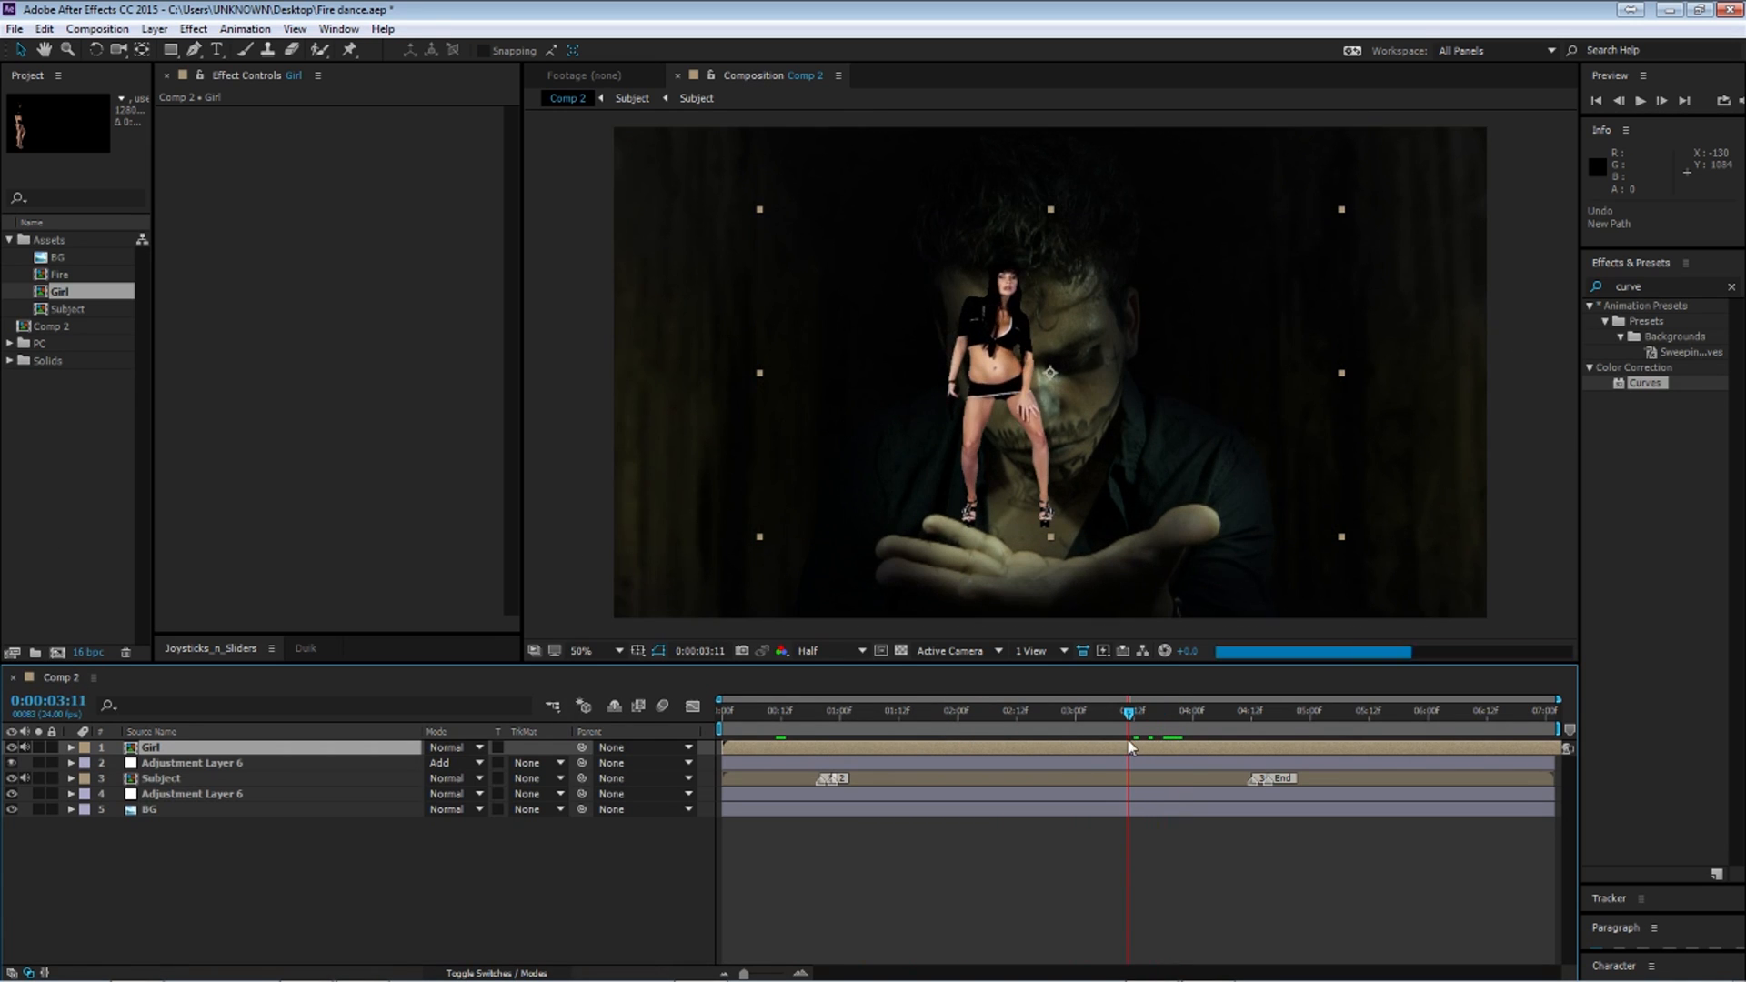
# Step: Pre-compose the Girl layer as "Fire dance", moving all attributes into the new composition, and open that composition
pyautogui.rightClick(187, 759)
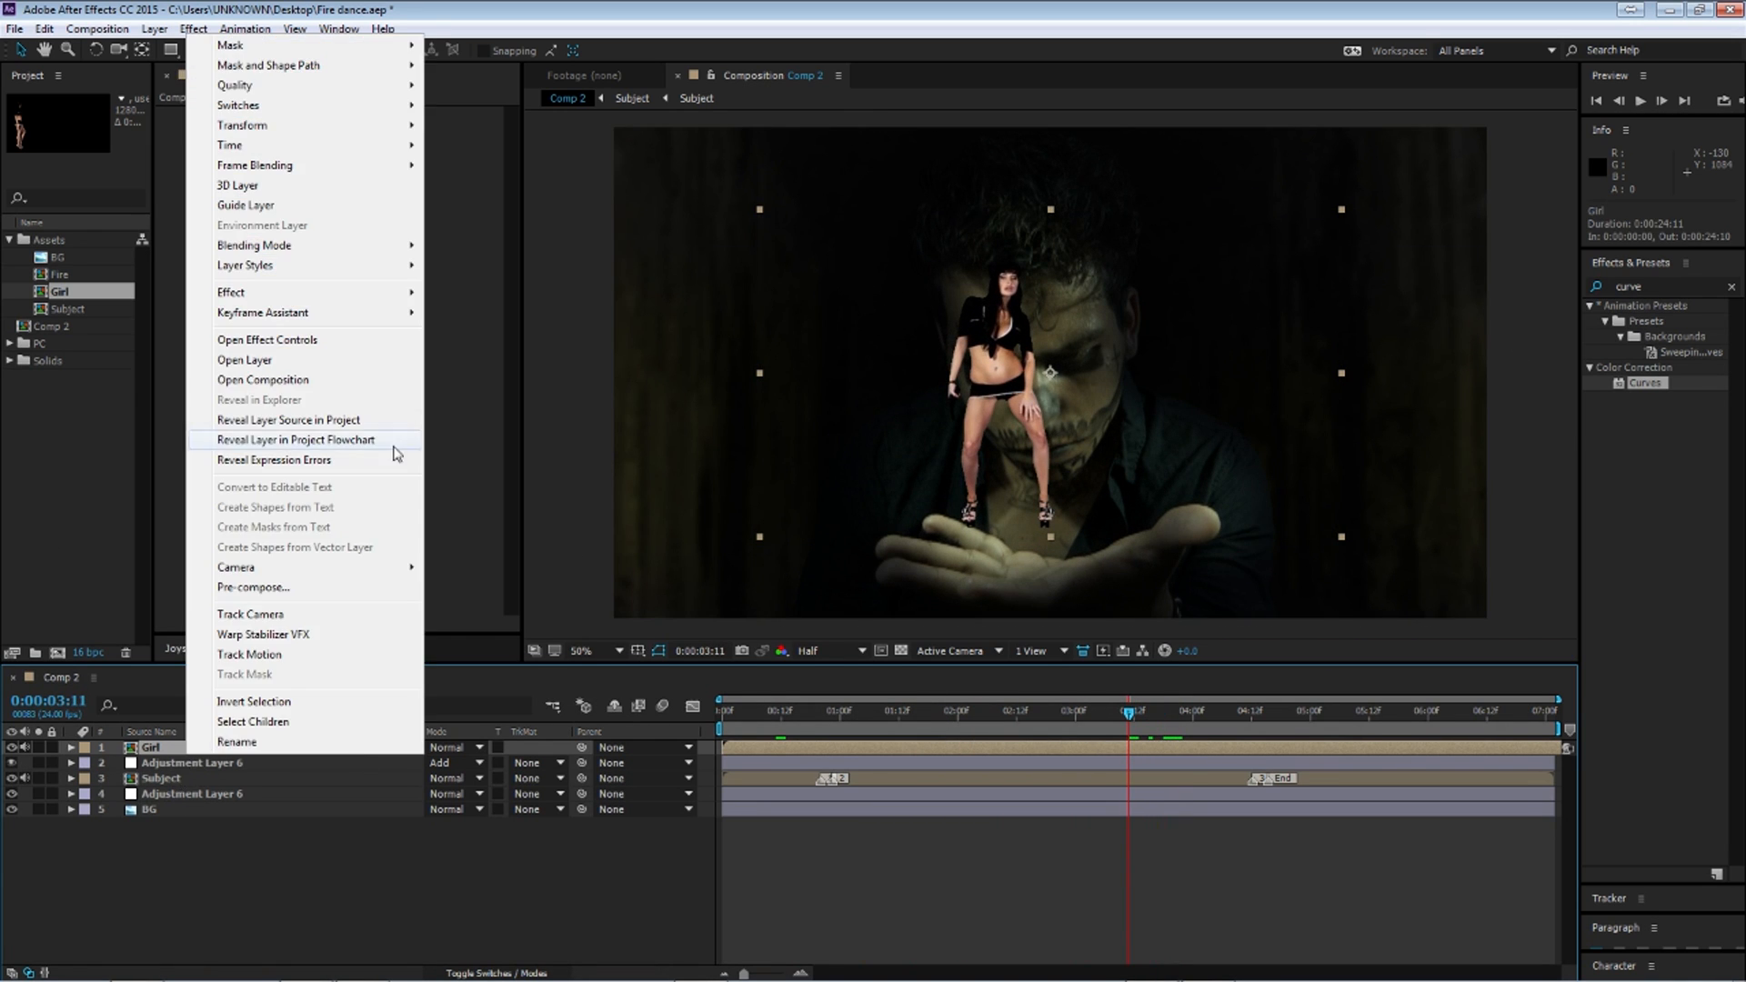
pyautogui.click(264, 596)
pyautogui.write('Fire dance')
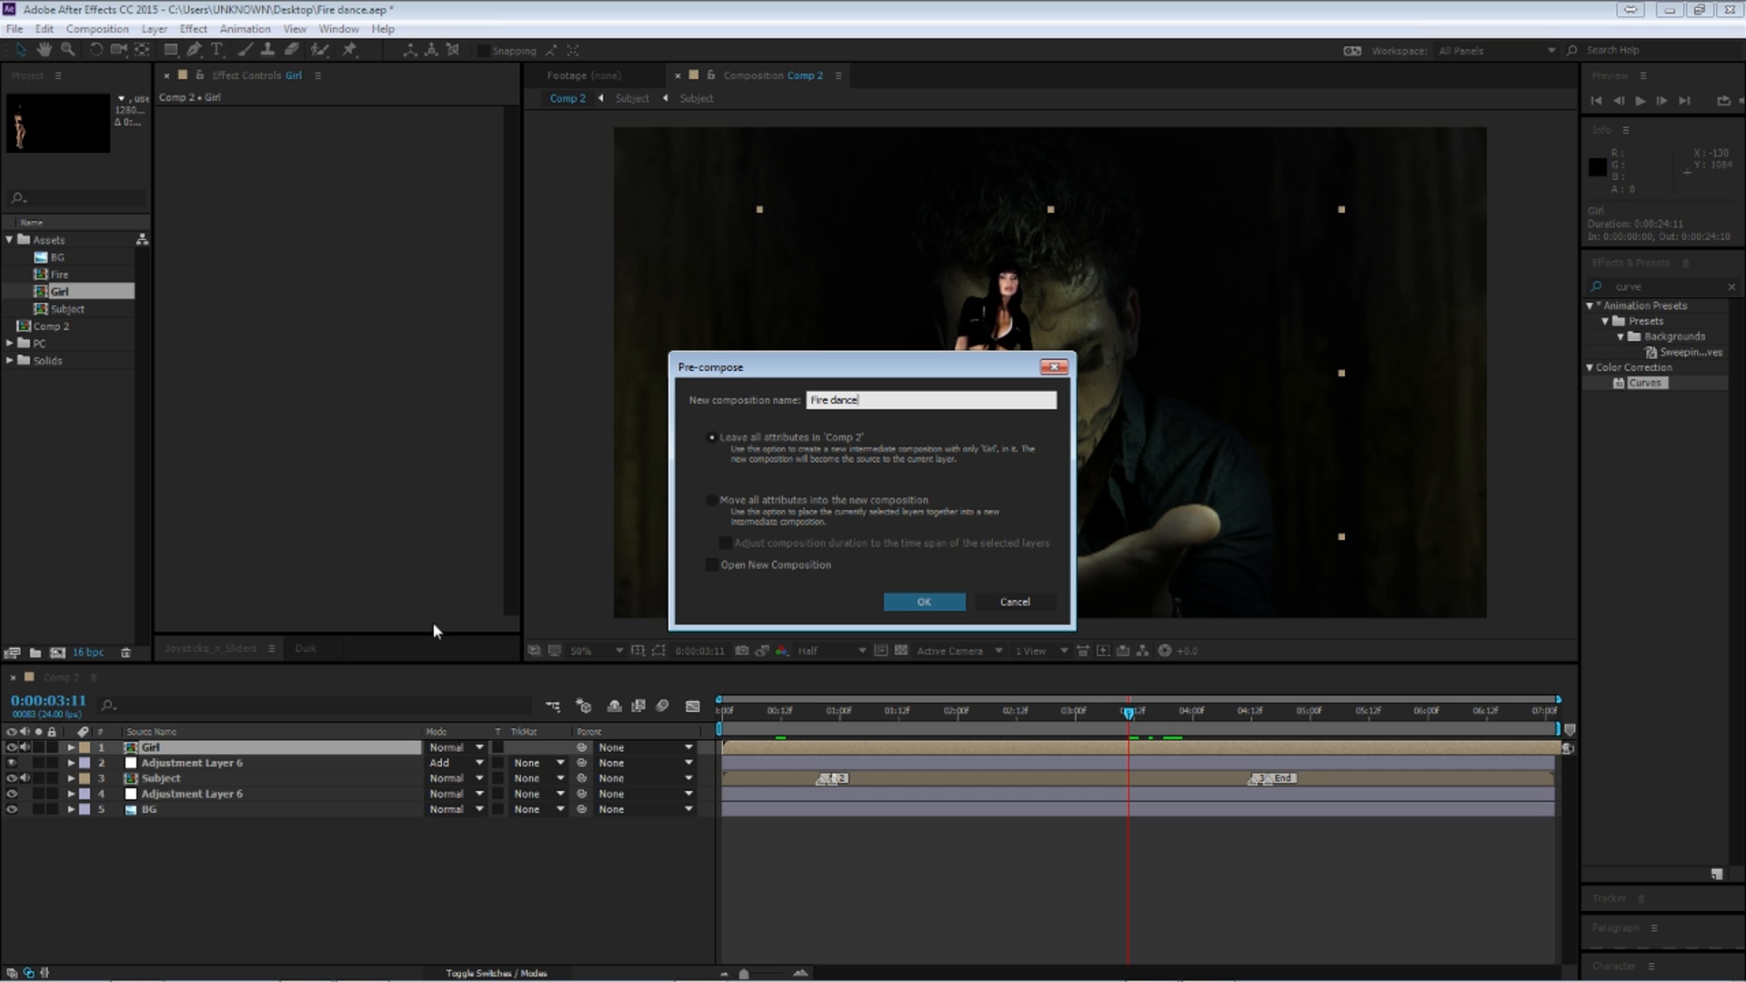
pyautogui.click(716, 502)
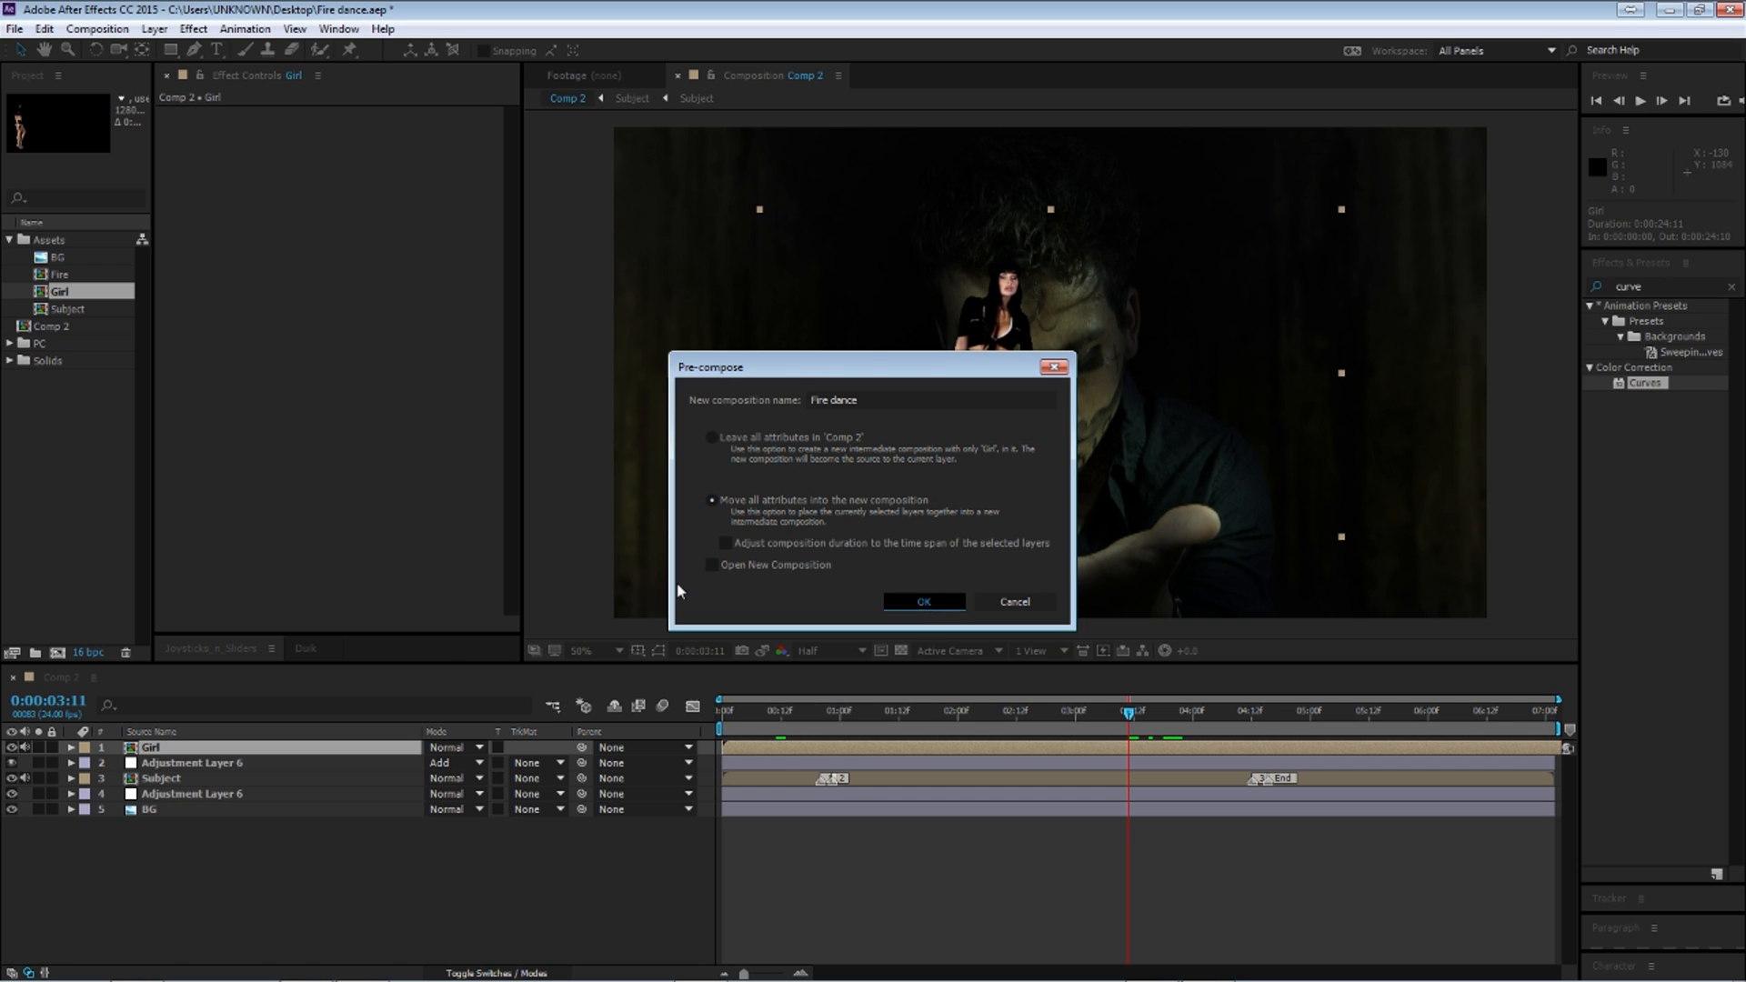
pyautogui.click(924, 601)
pyautogui.doubleClick(620, 412)
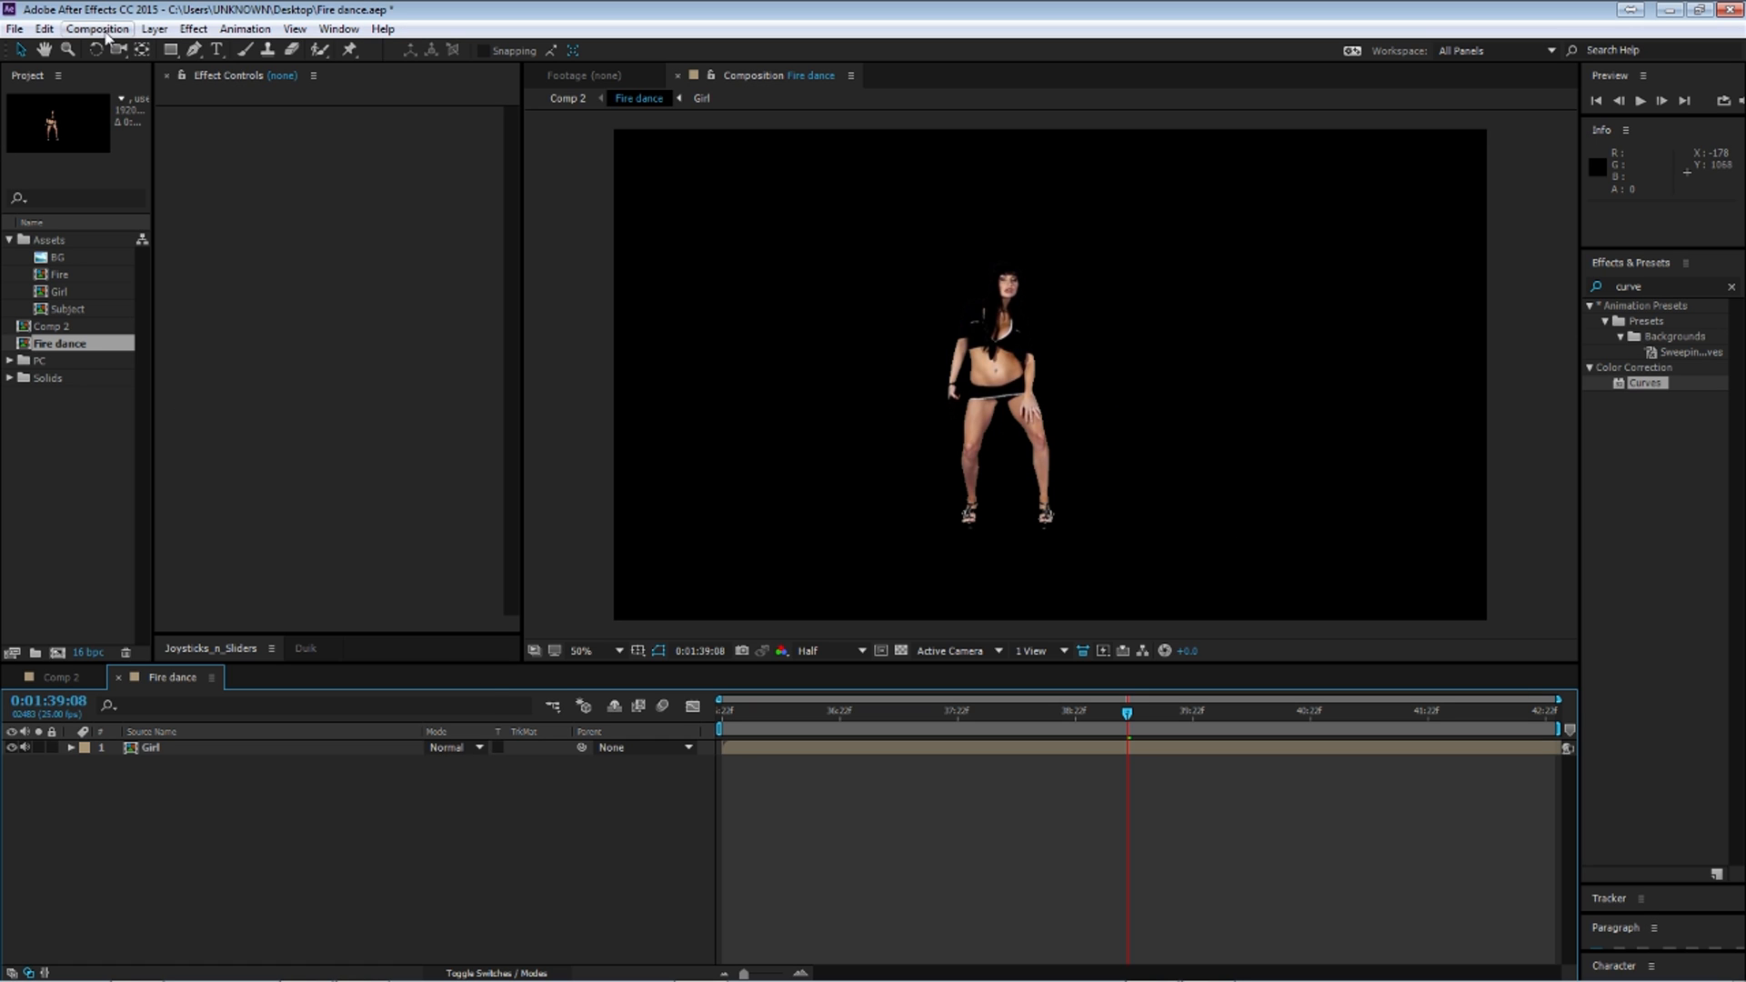
# Step: Create a comp-size black solid named "fractal" above the Girl layer and apply the Fractal Noise effect to it
pyautogui.hotkey('ctrl', 'y')
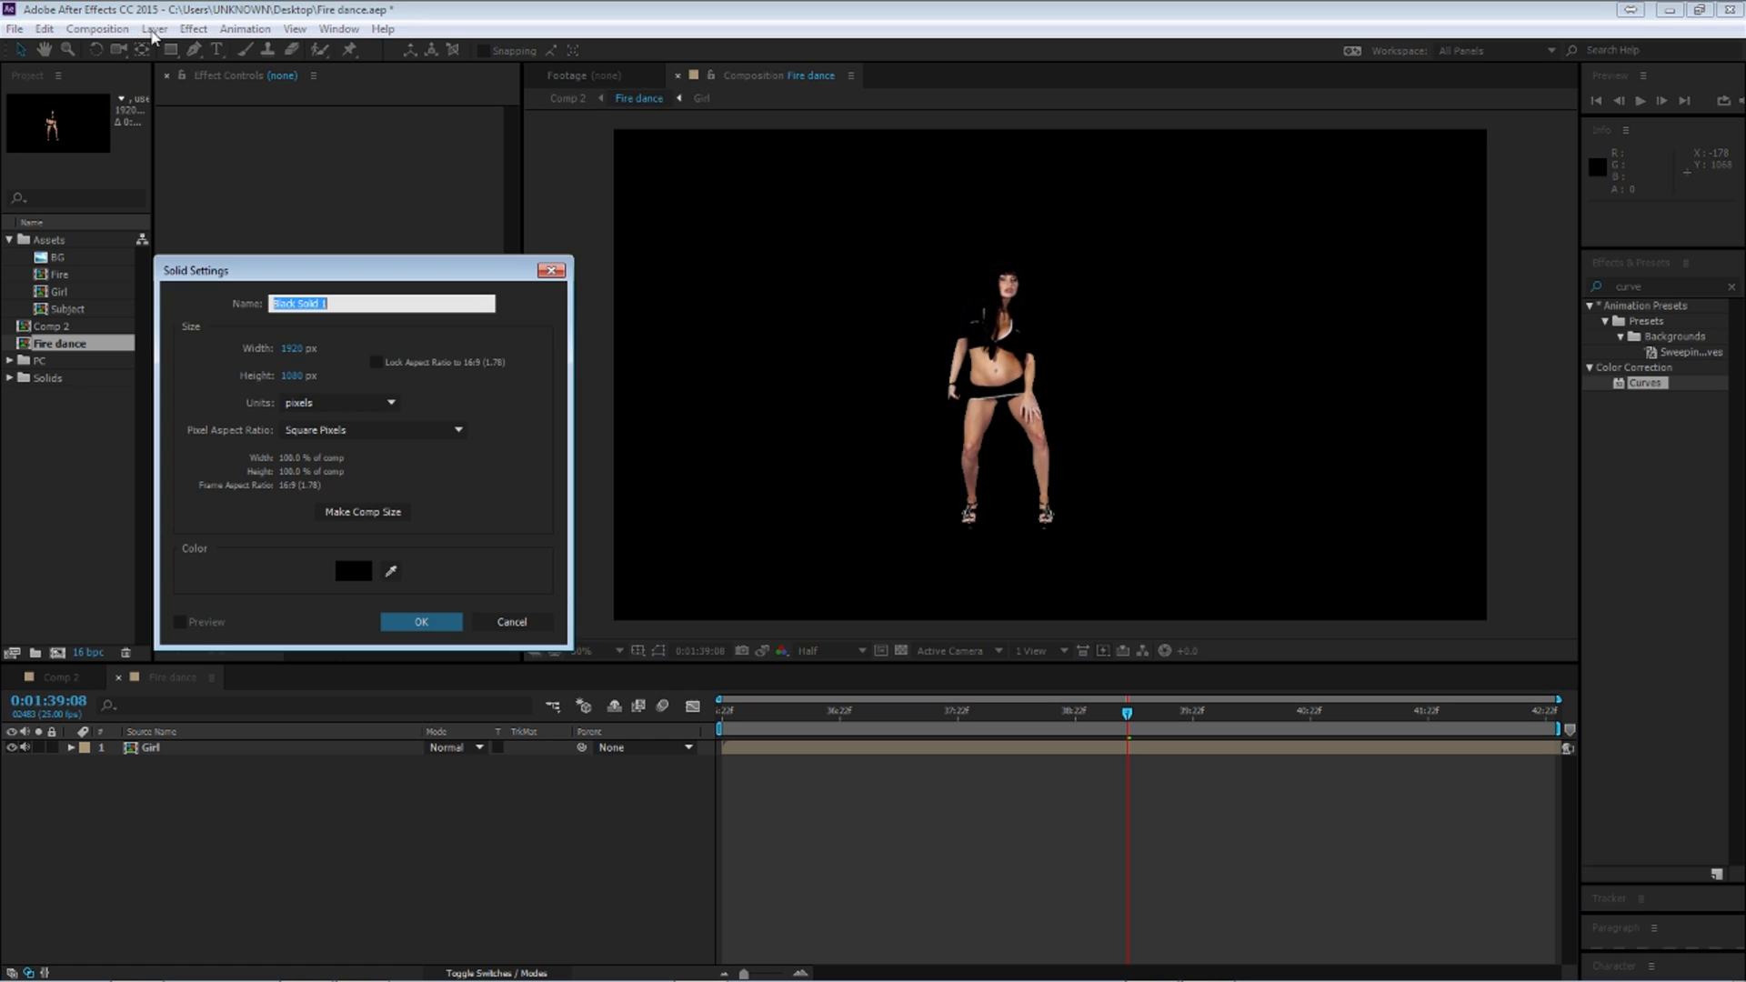
pyautogui.write('fractal')
pyautogui.press('Return')
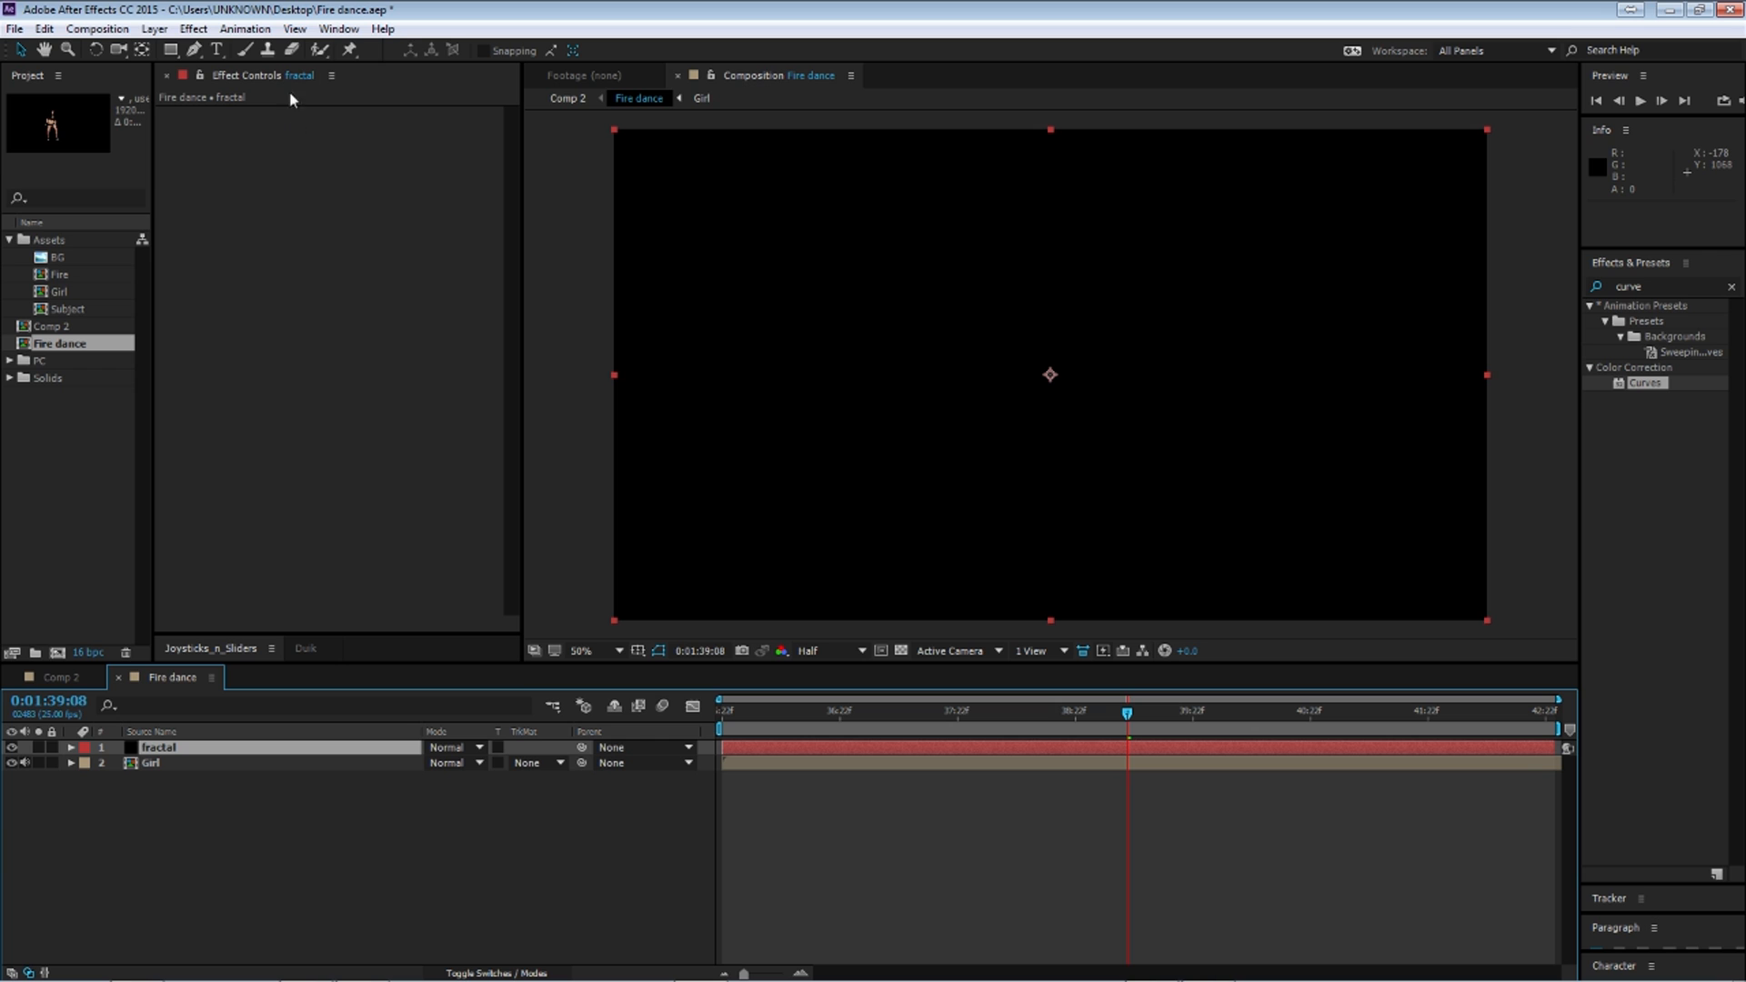
pyautogui.click(1657, 287)
pyautogui.write('fractal')
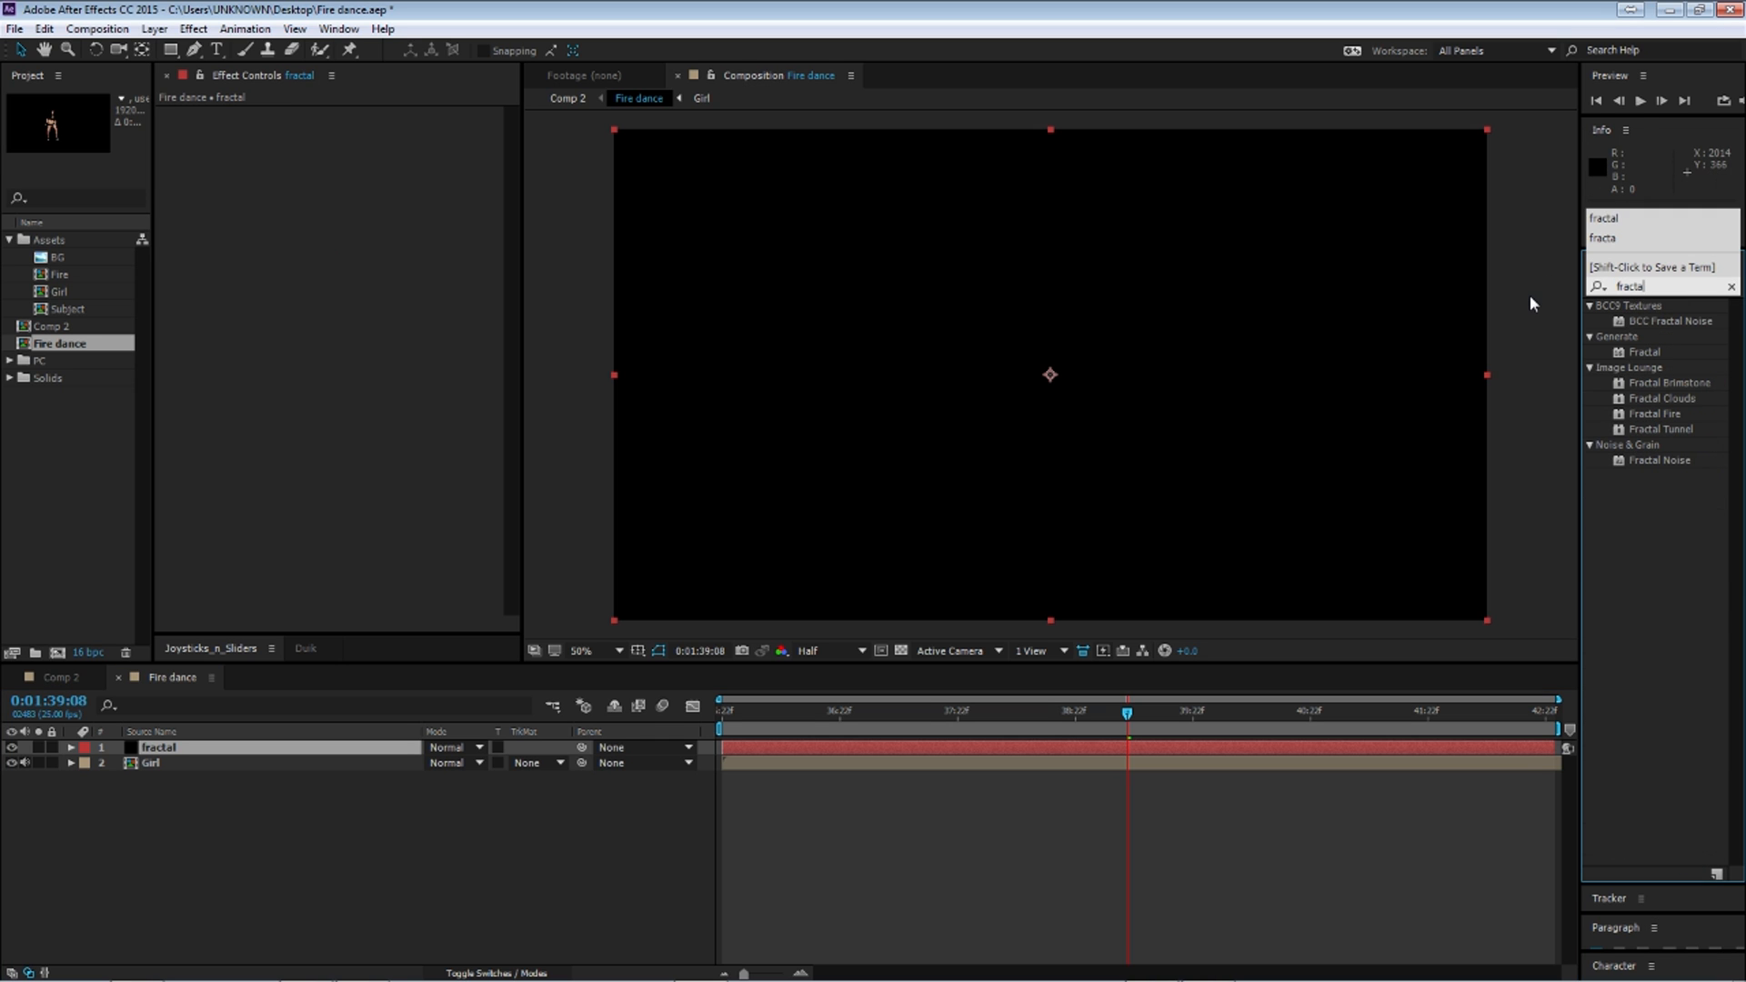
pyautogui.moveTo(1643, 461); pyautogui.dragTo(181, 750)
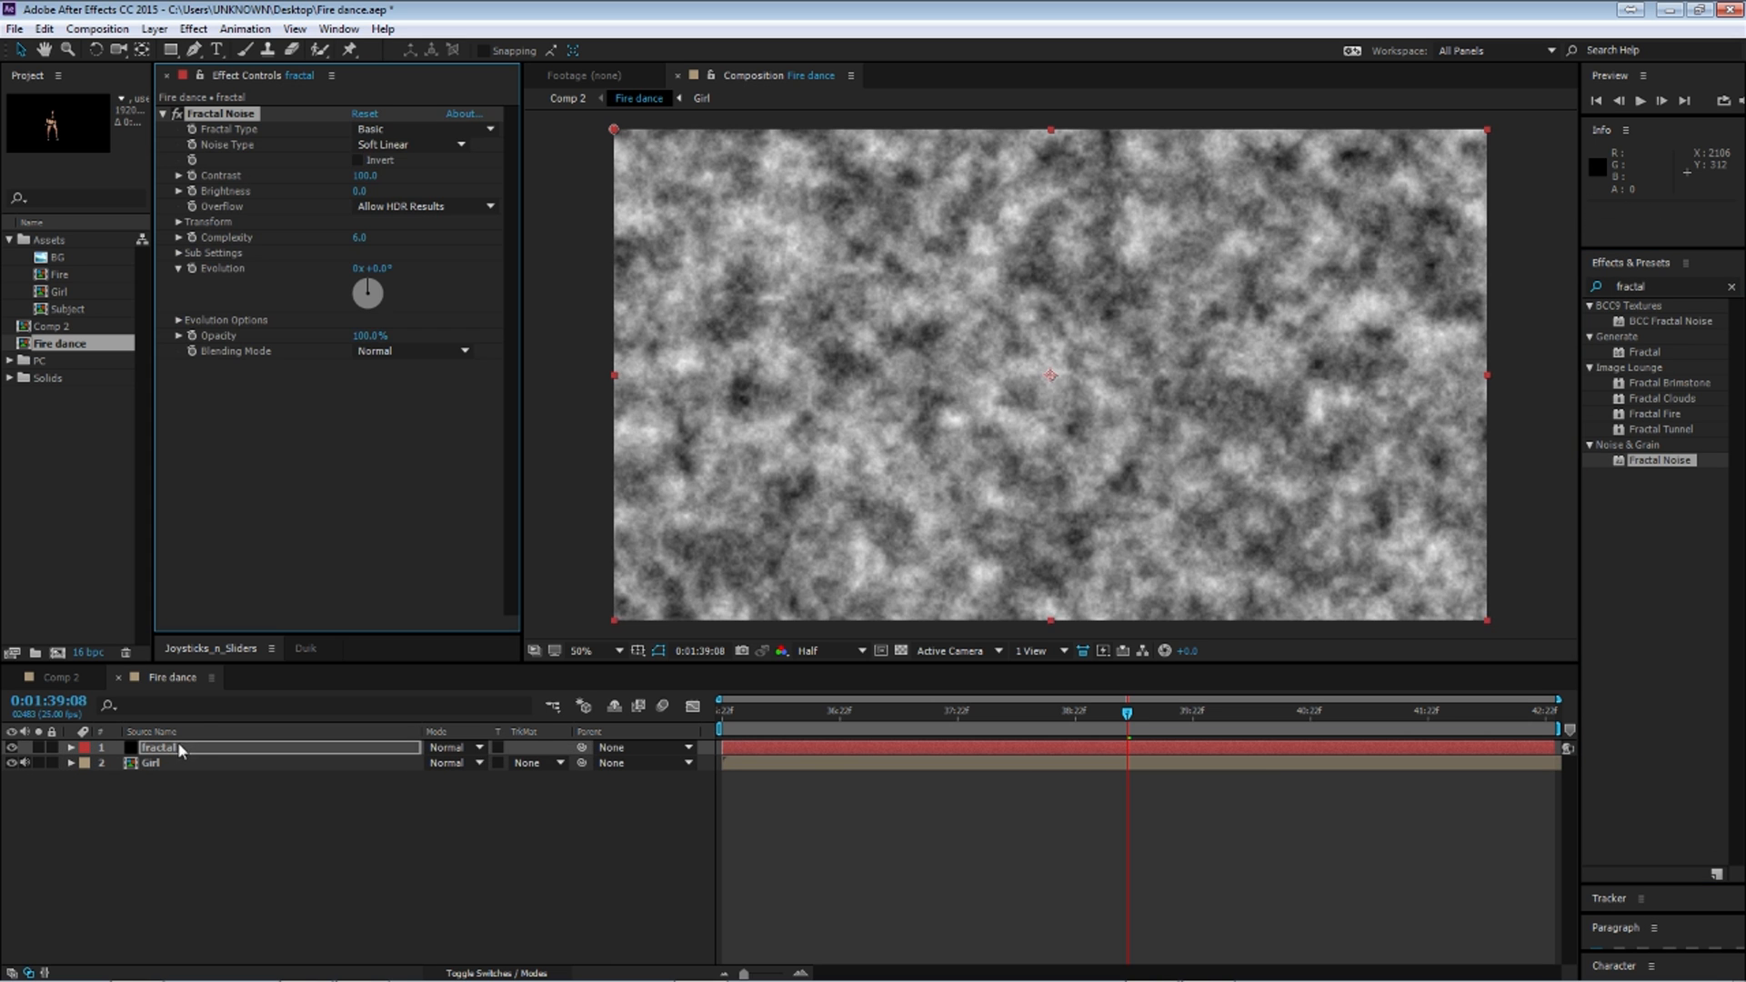
# Step: Set the Fractal Noise contrast to 193, brightness to -42 and fractal type to Dynamic Twist
pyautogui.click(378, 129)
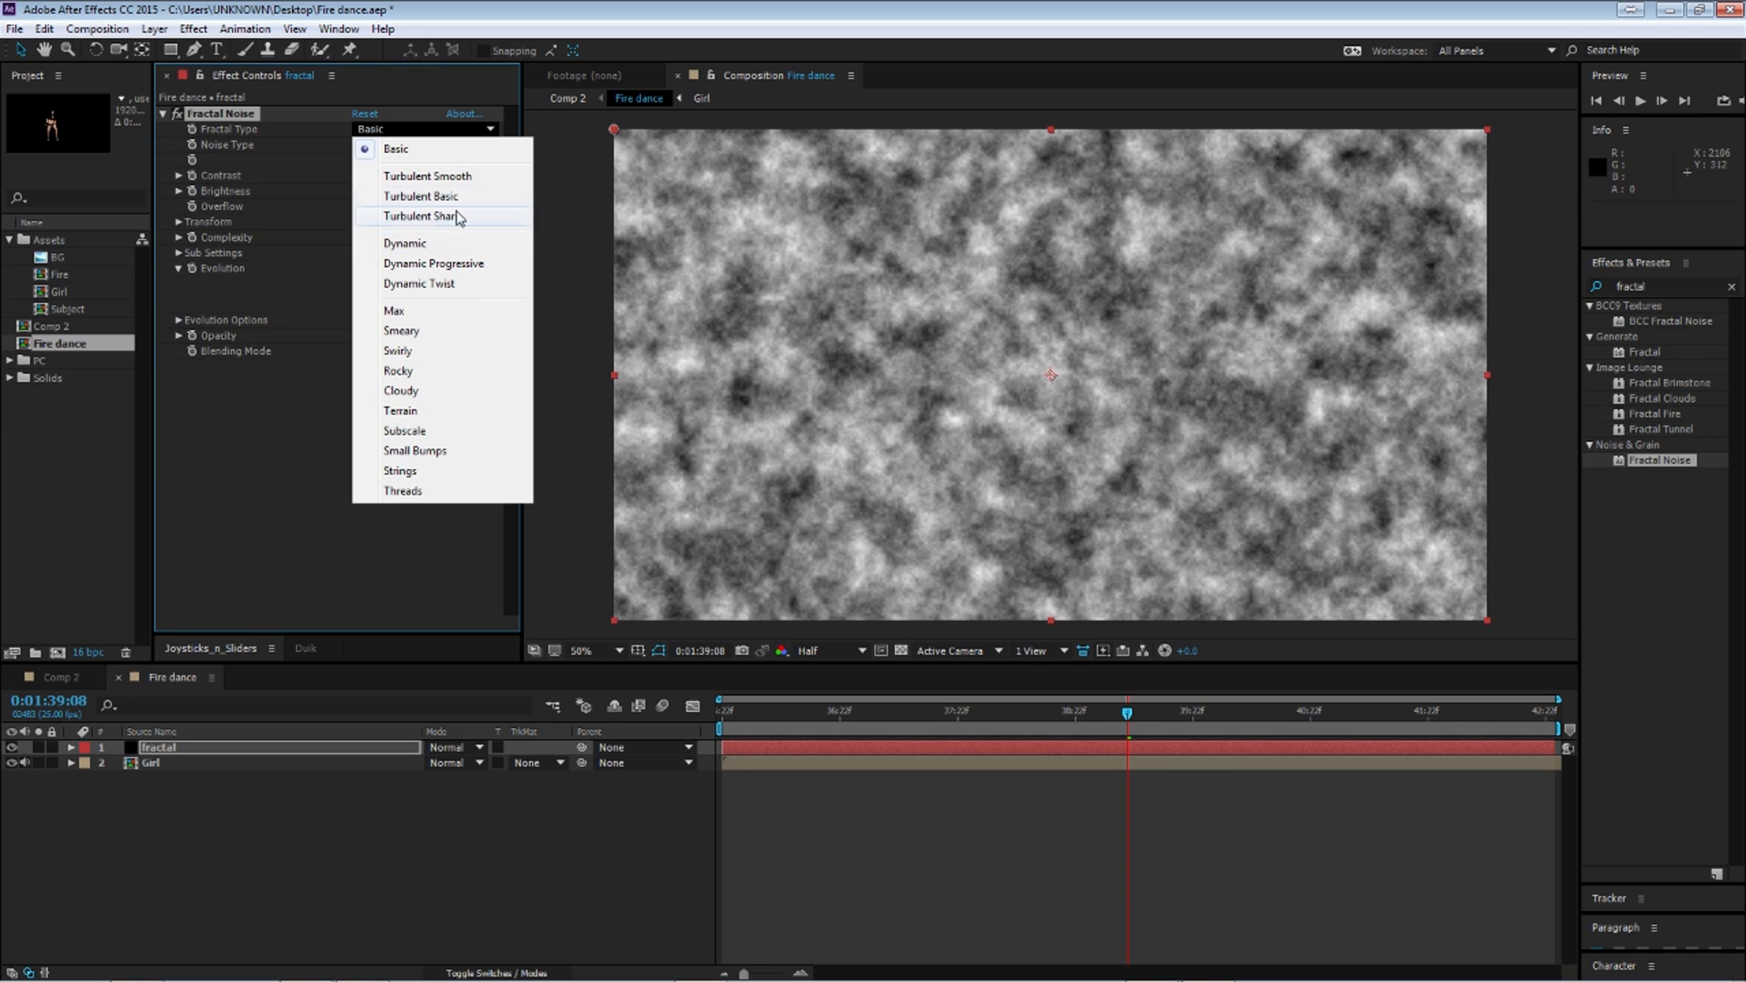
pyautogui.click(462, 262)
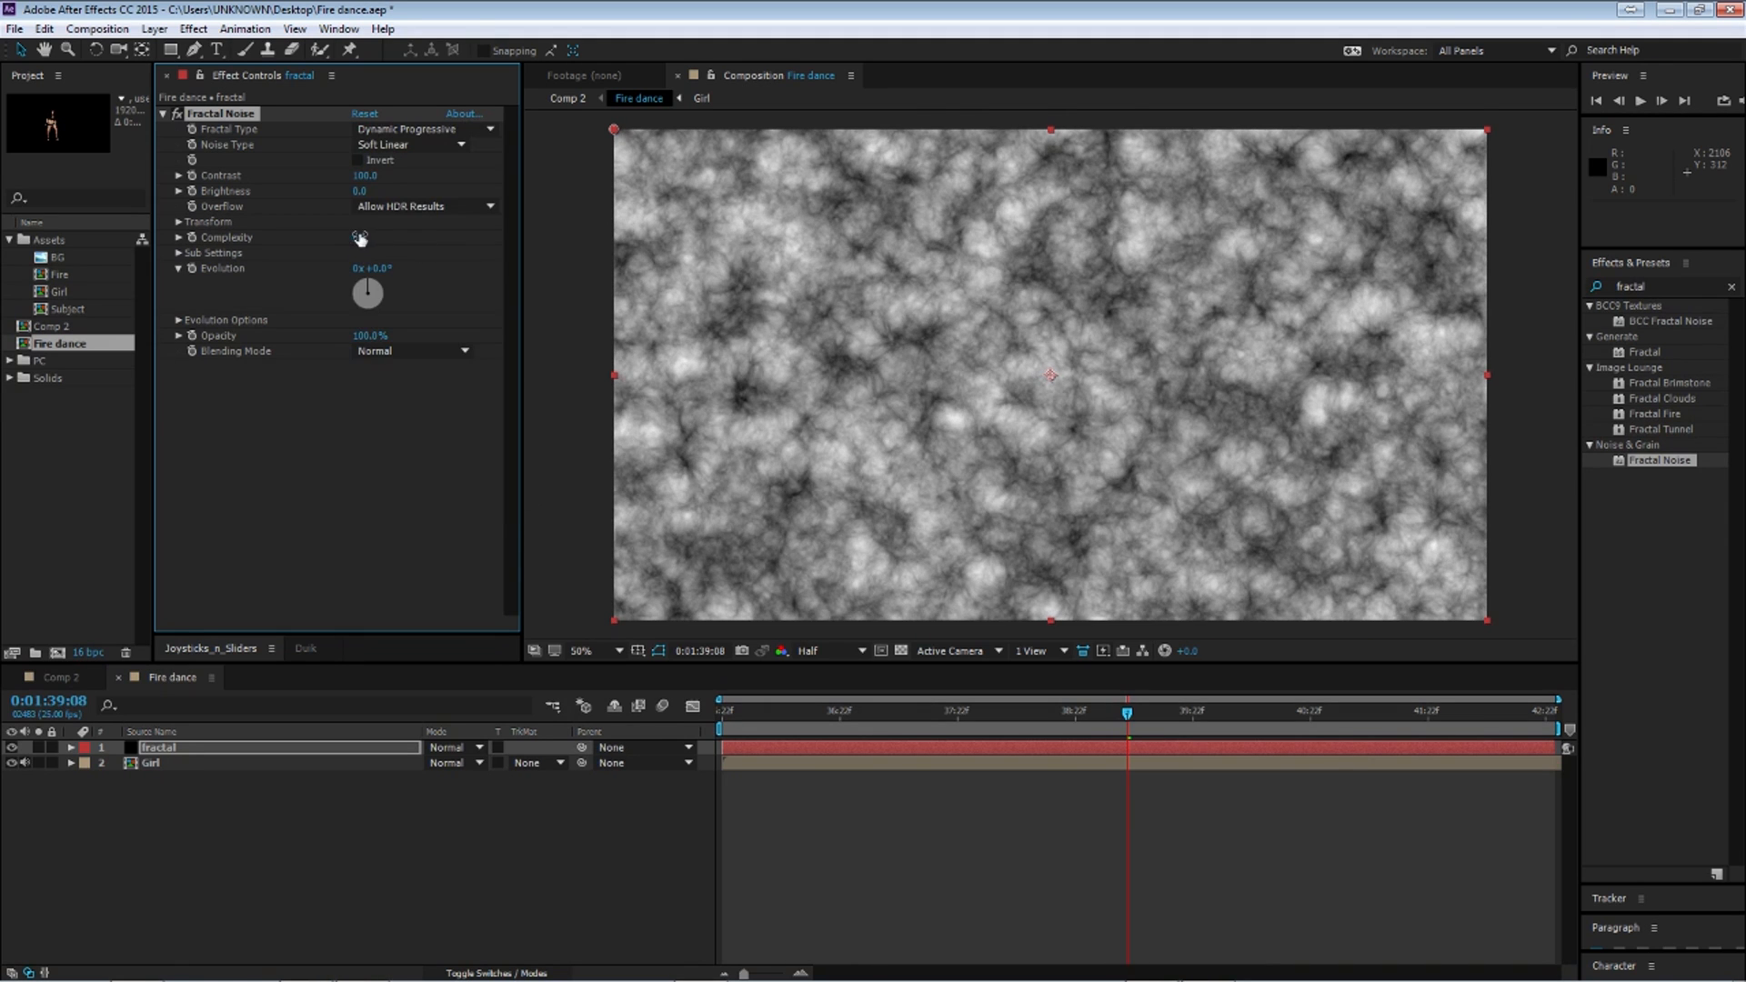
pyautogui.moveTo(363, 174); pyautogui.dragTo(391, 175)
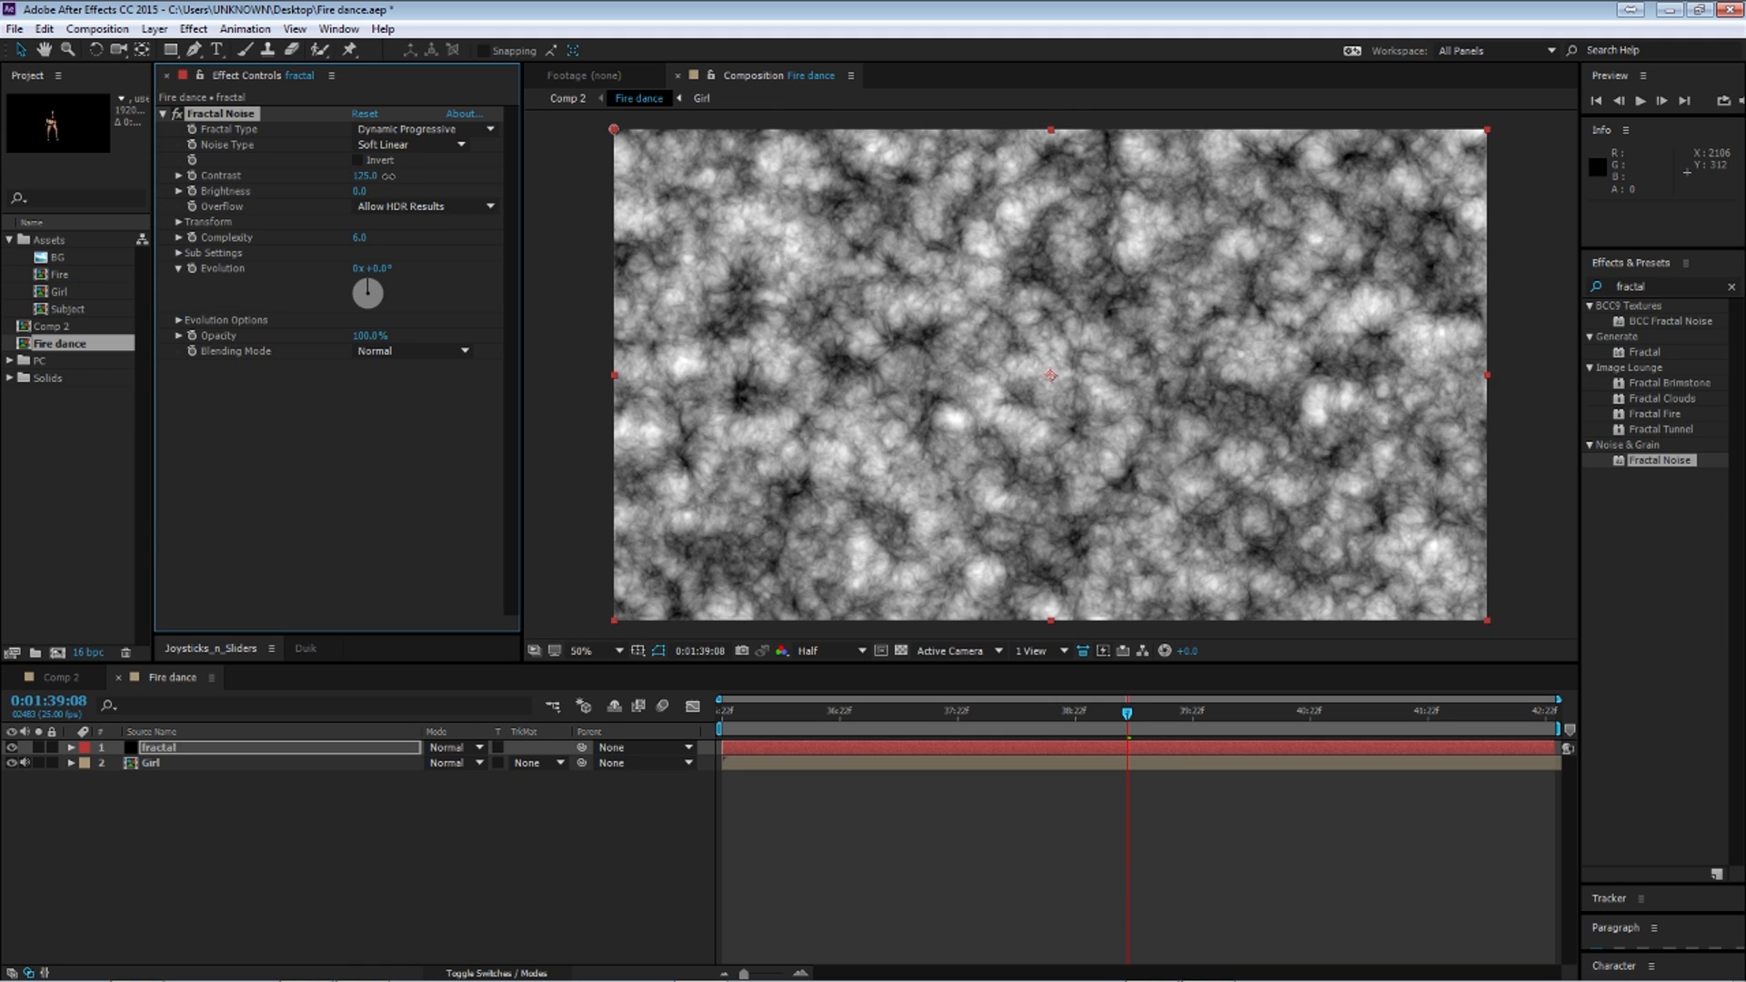
pyautogui.moveTo(398, 174); pyautogui.dragTo(431, 176)
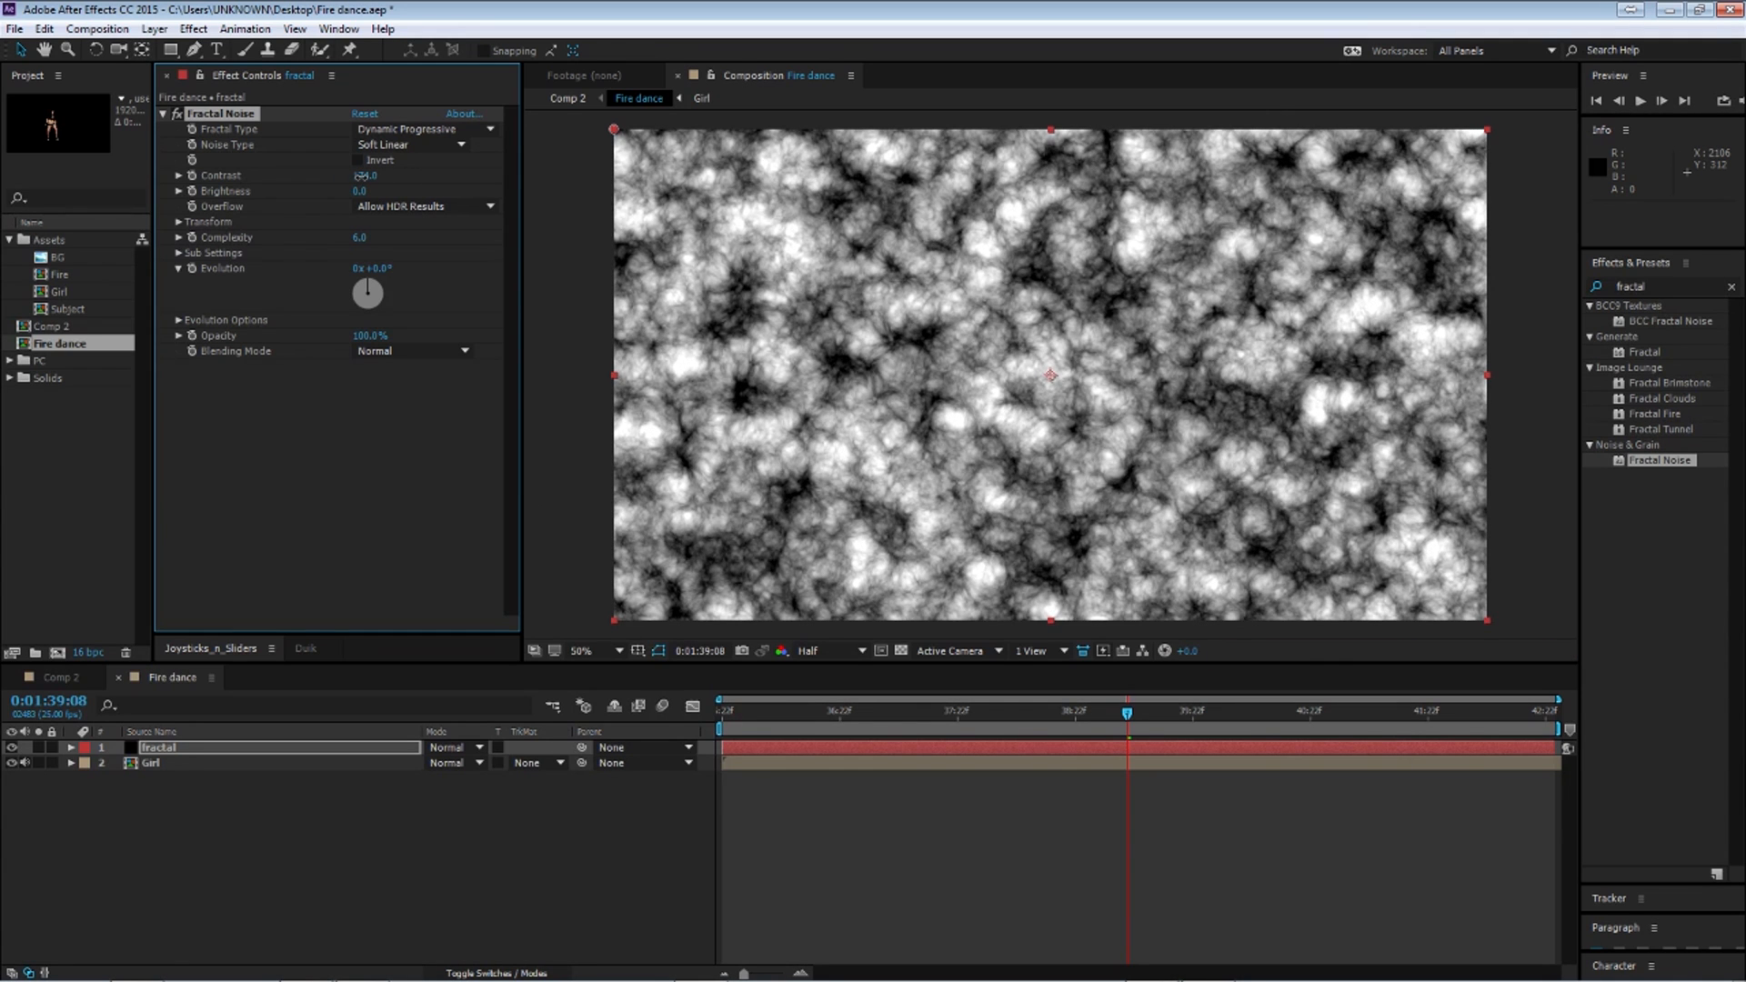
pyautogui.moveTo(364, 176); pyautogui.dragTo(368, 174)
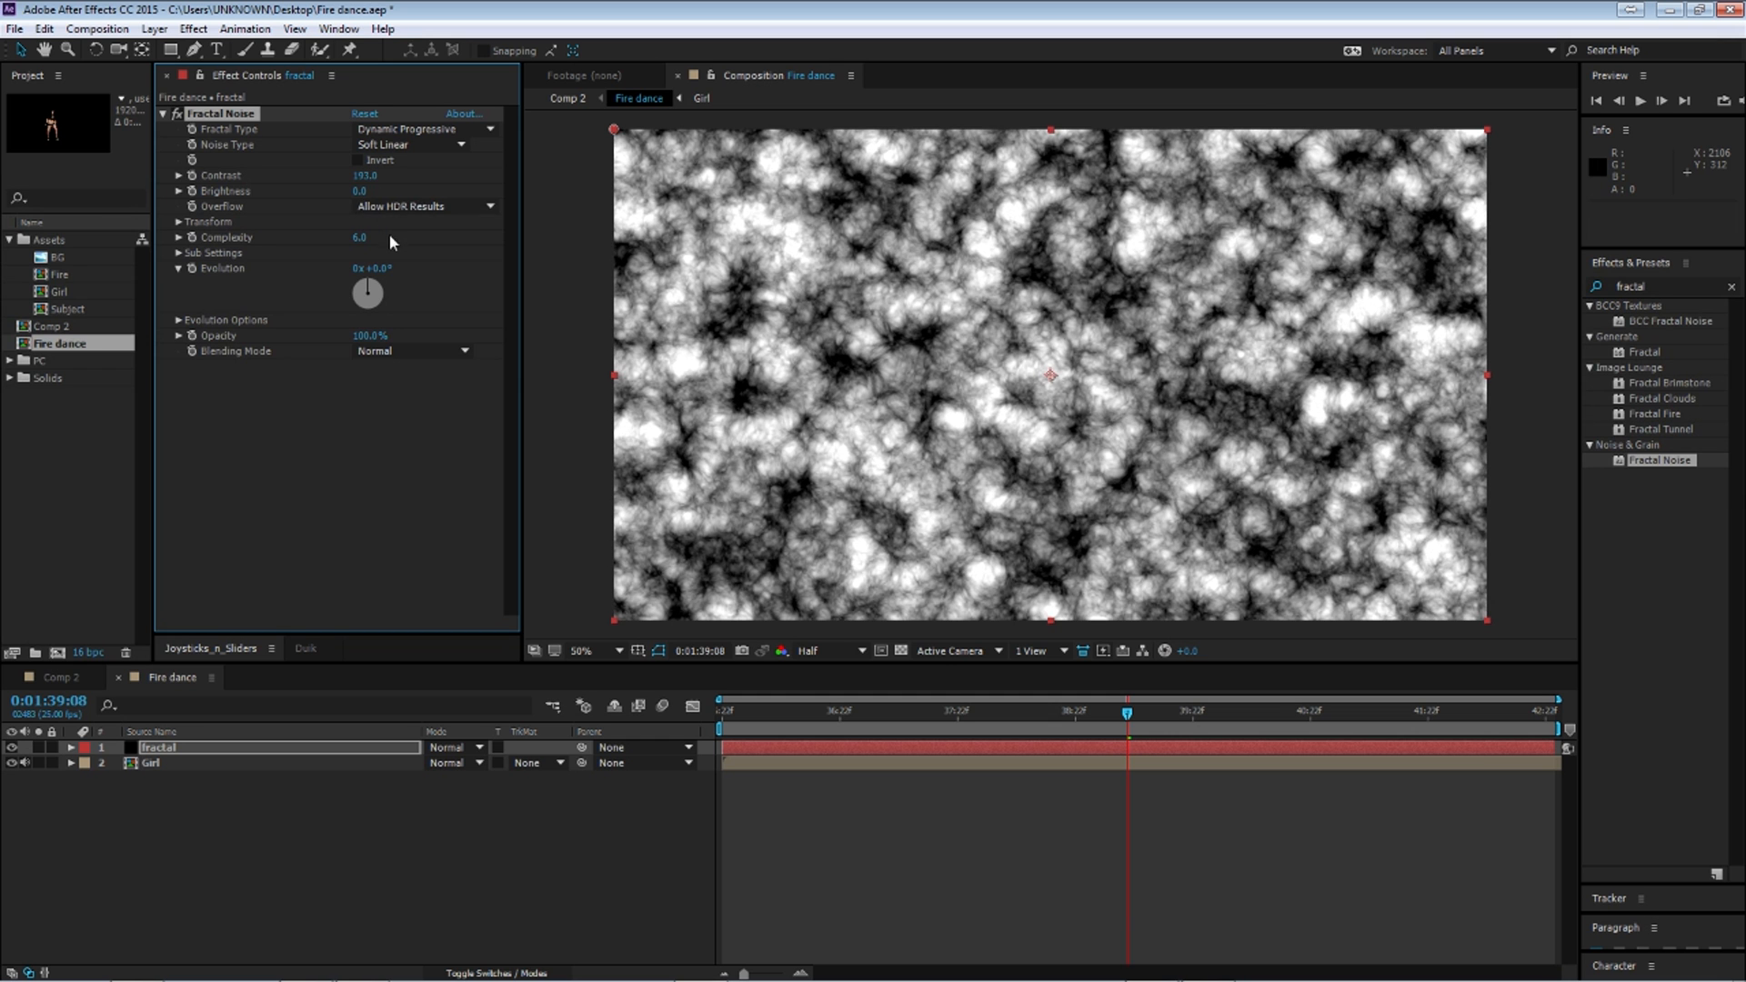
pyautogui.moveTo(358, 191); pyautogui.dragTo(322, 193)
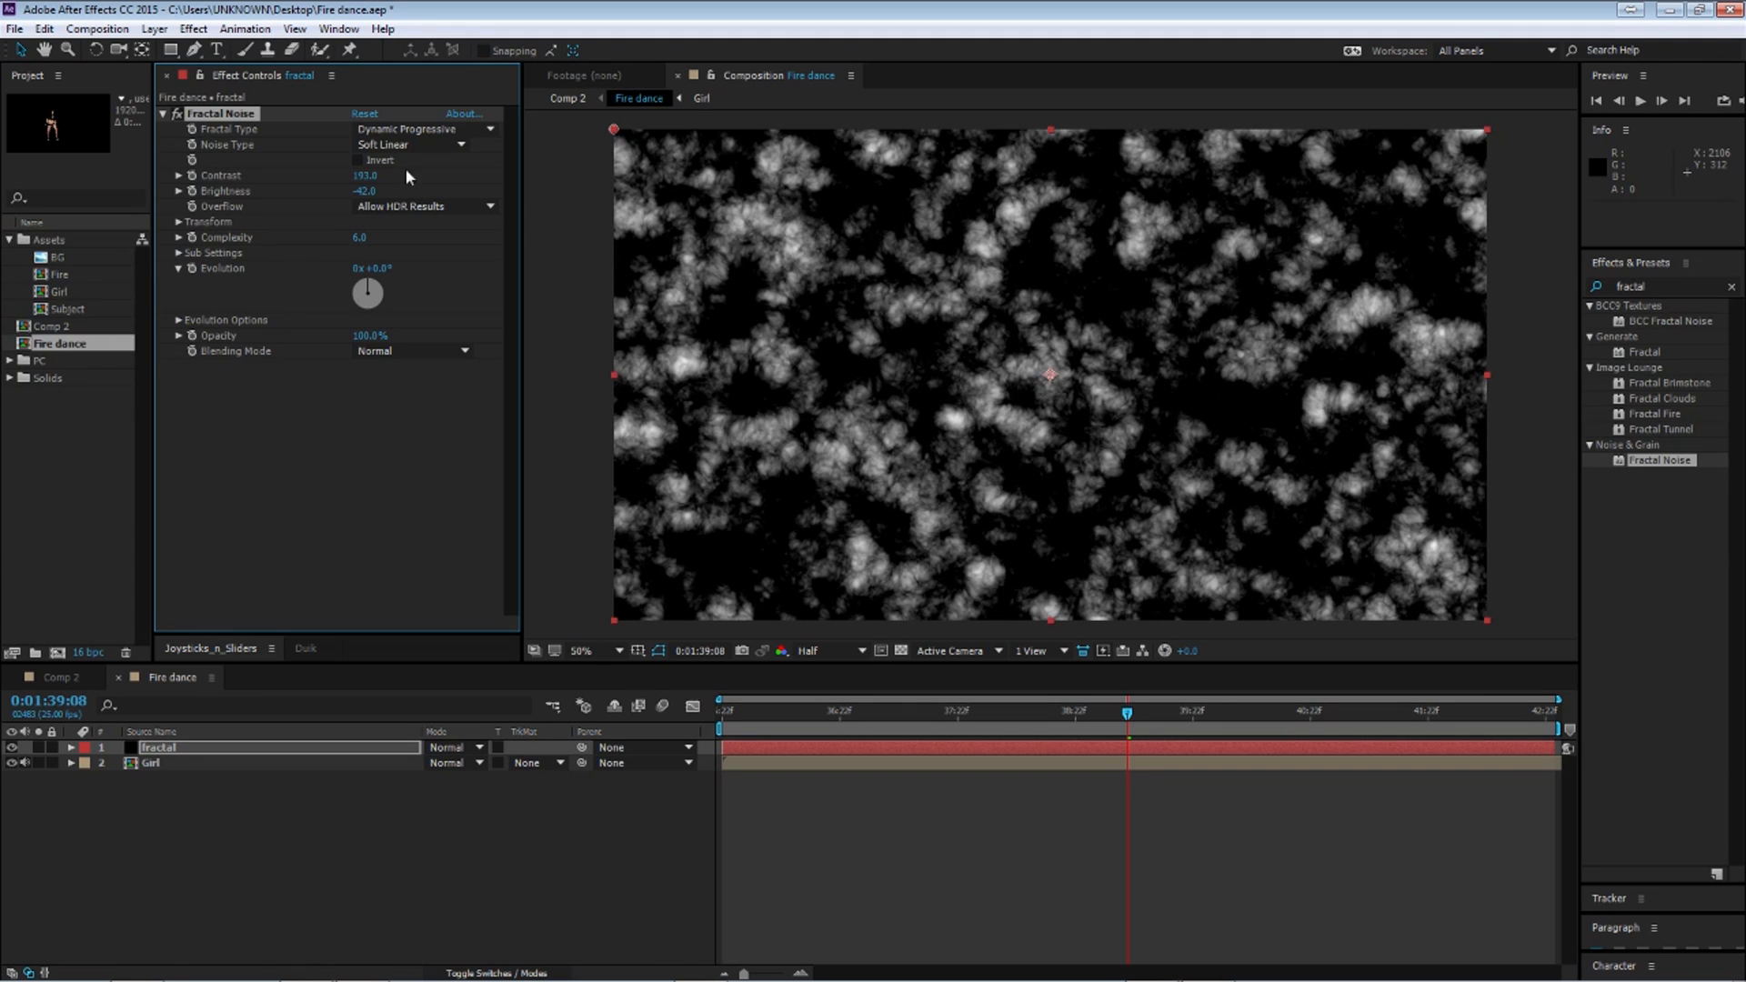
pyautogui.click(439, 131)
pyautogui.click(435, 293)
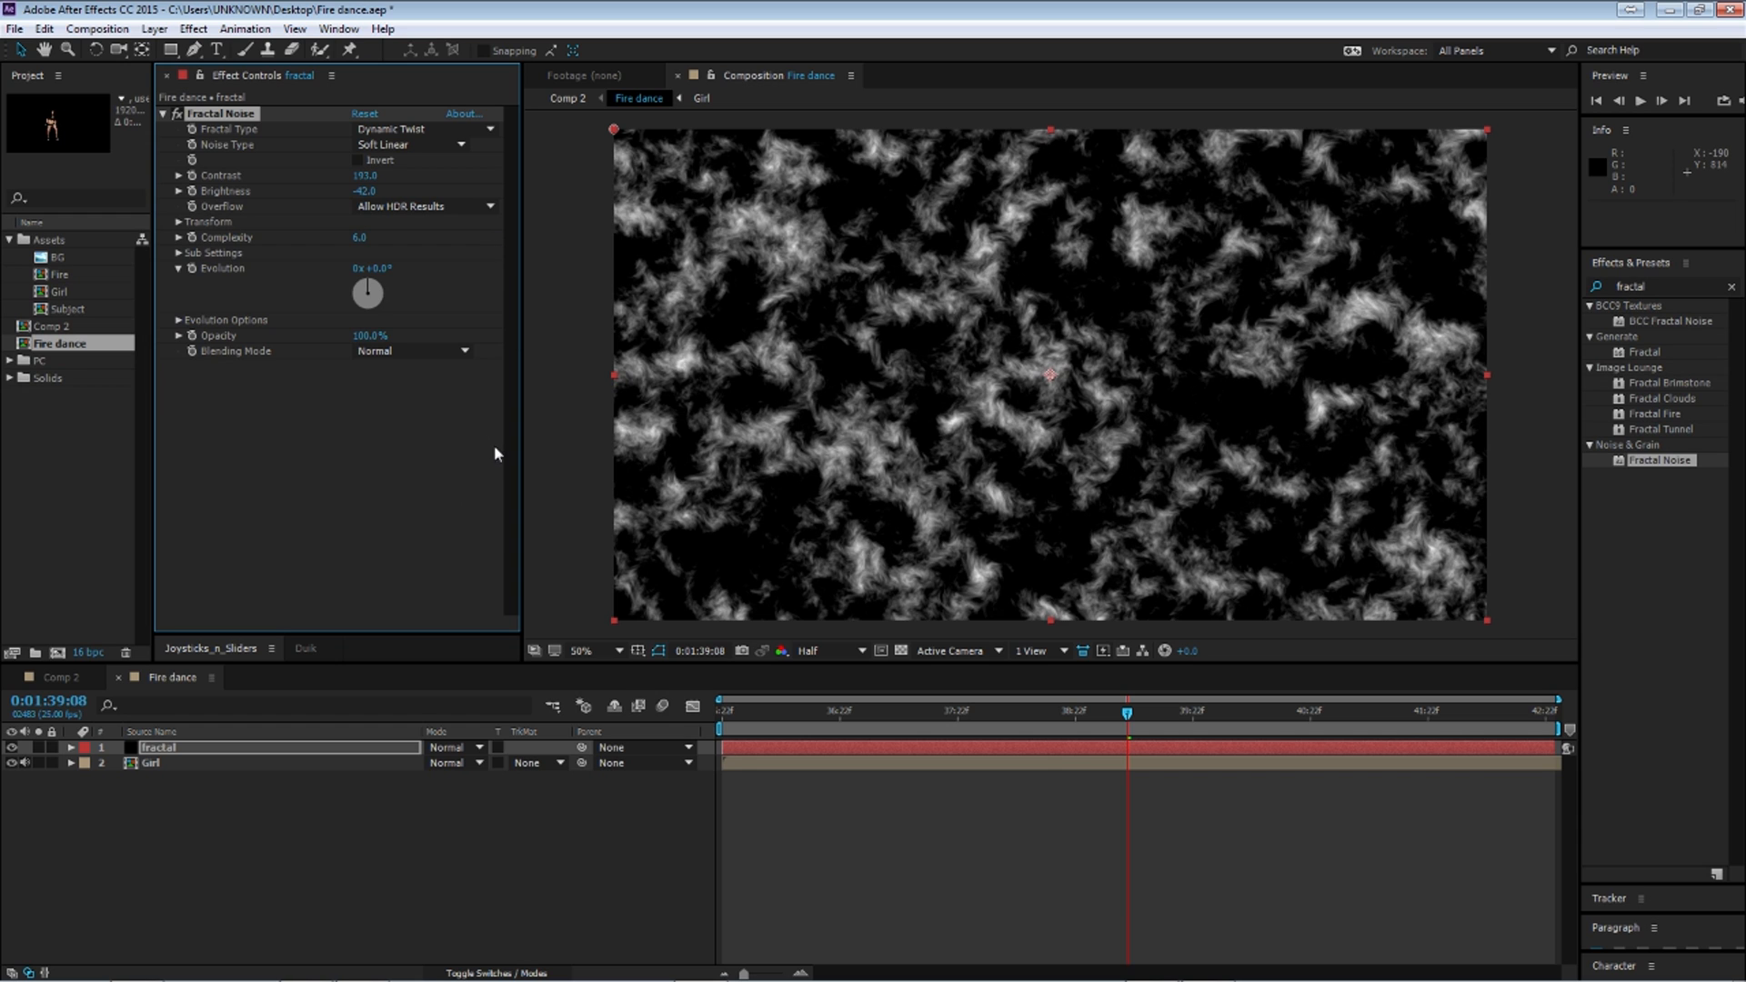
# Step: Animate the Fractal Noise evolution from 0:01:35:22 with the expression time*500 and preview the motion
pyautogui.click(723, 716)
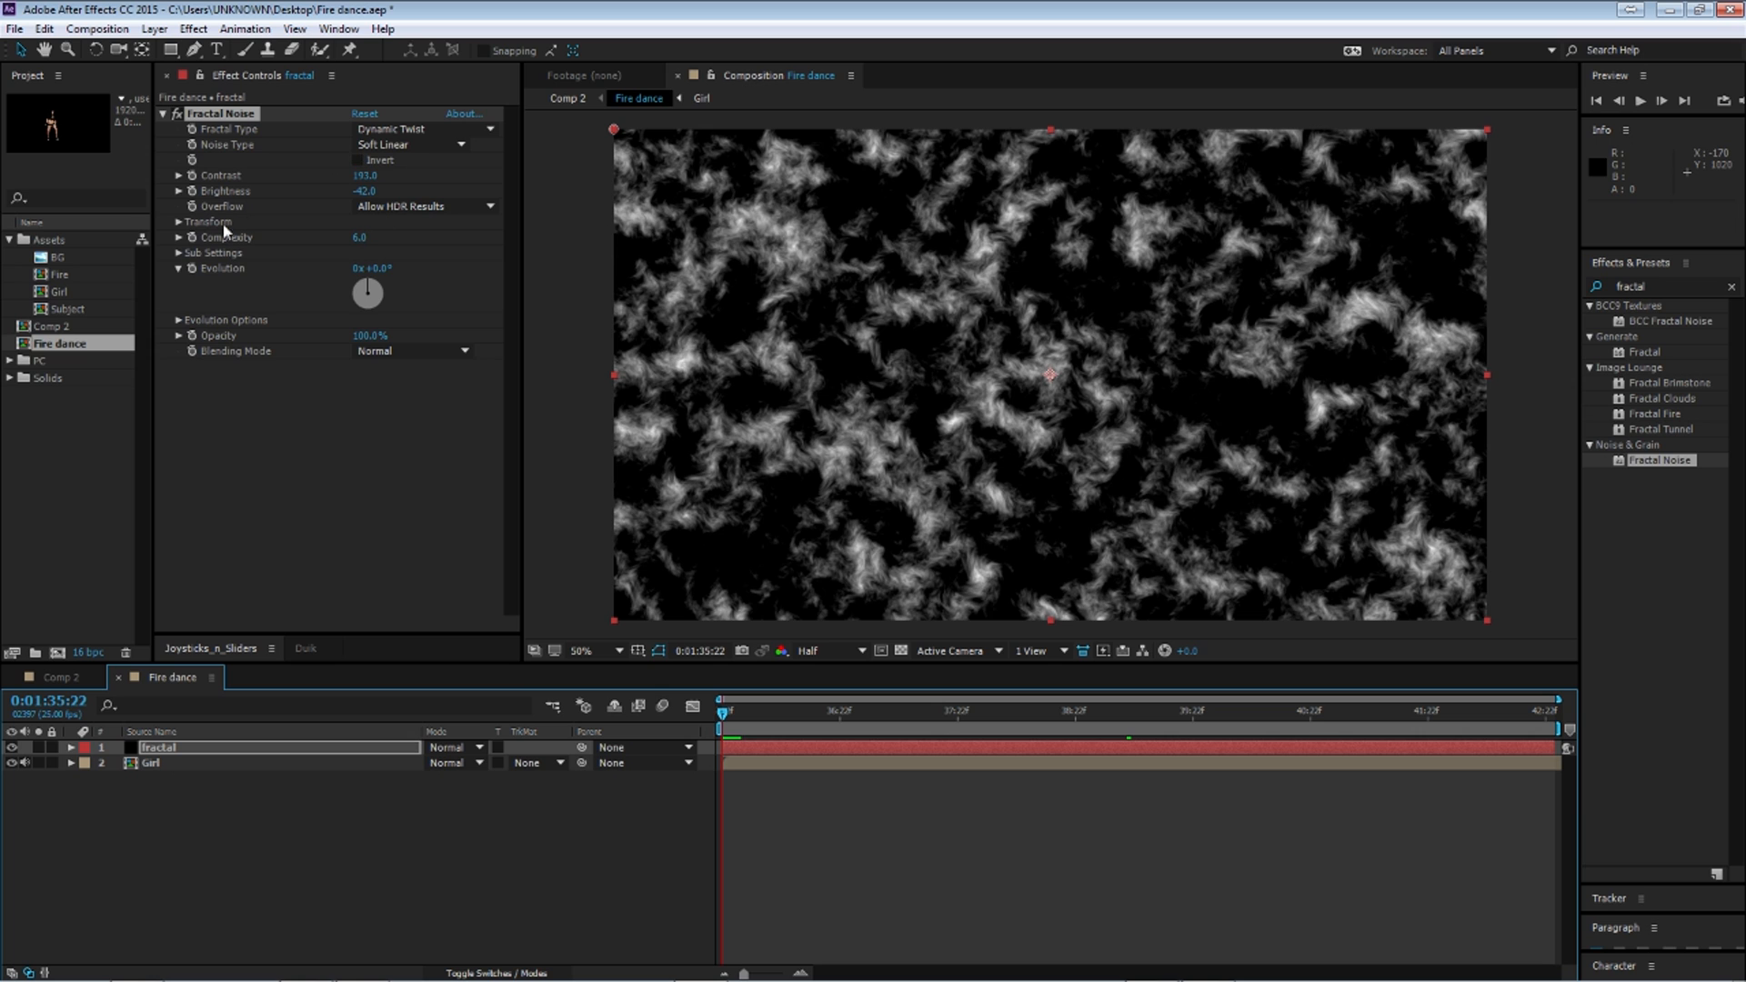
pyautogui.click(190, 276)
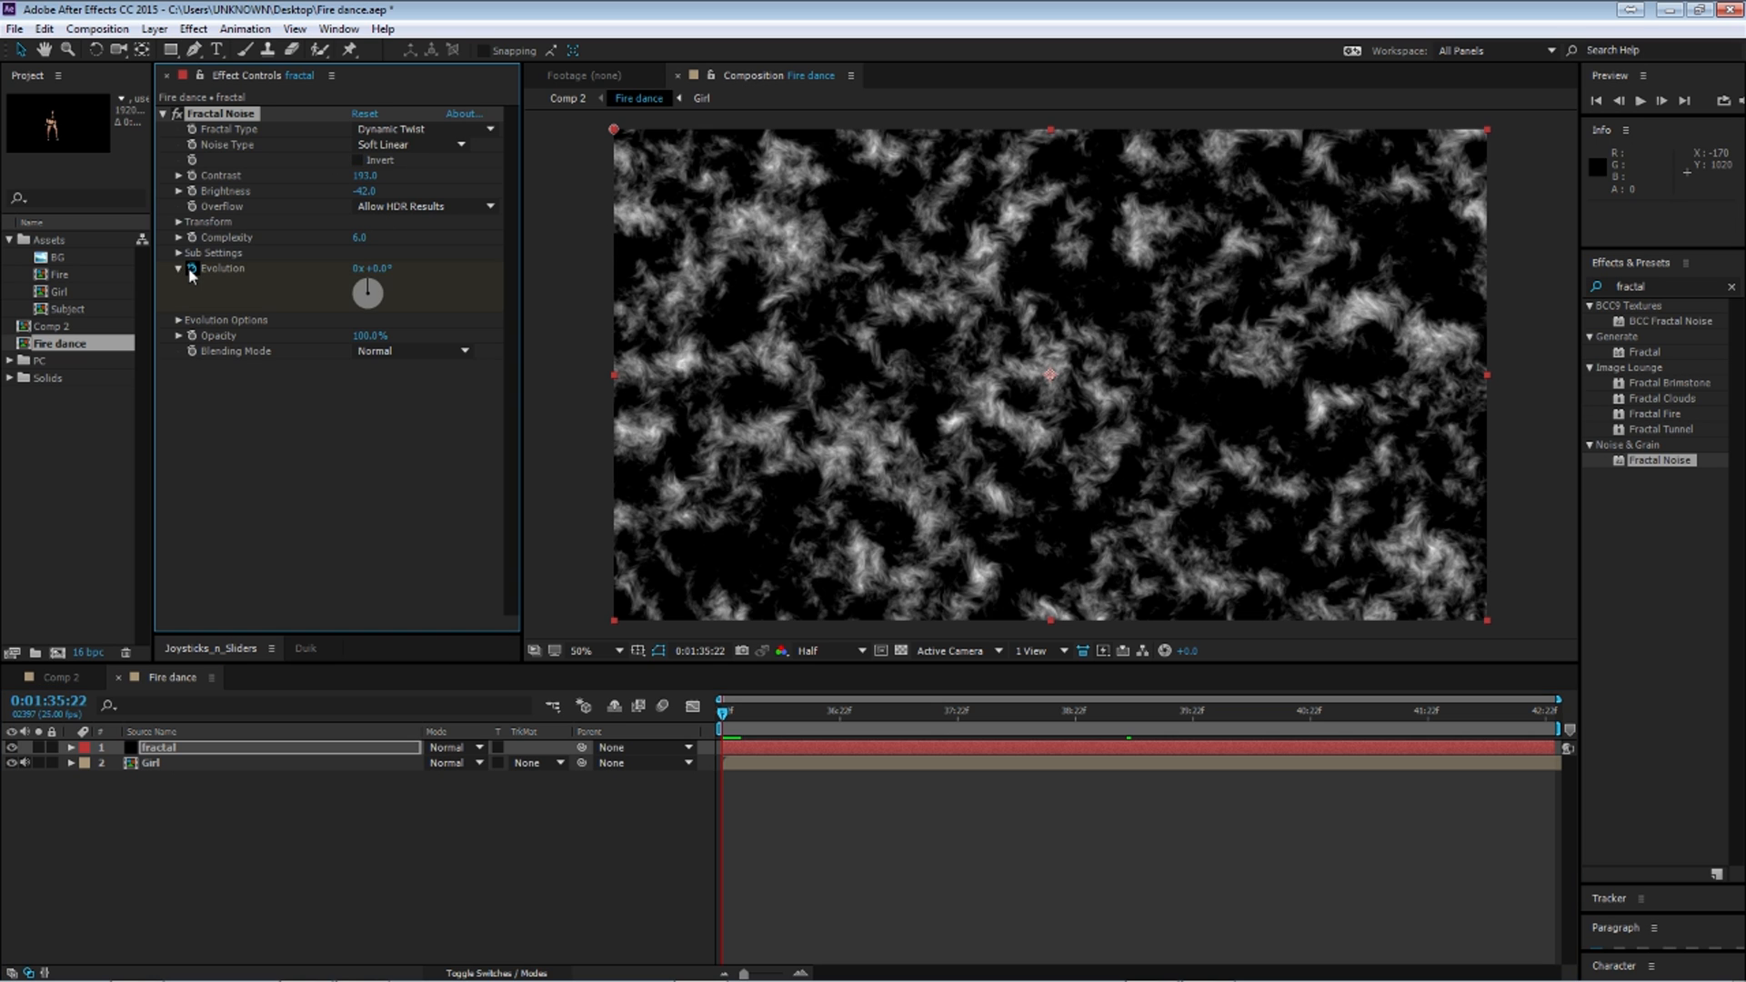
pyautogui.keyDown('alt'); pyautogui.click(191, 271); pyautogui.keyUp('alt')
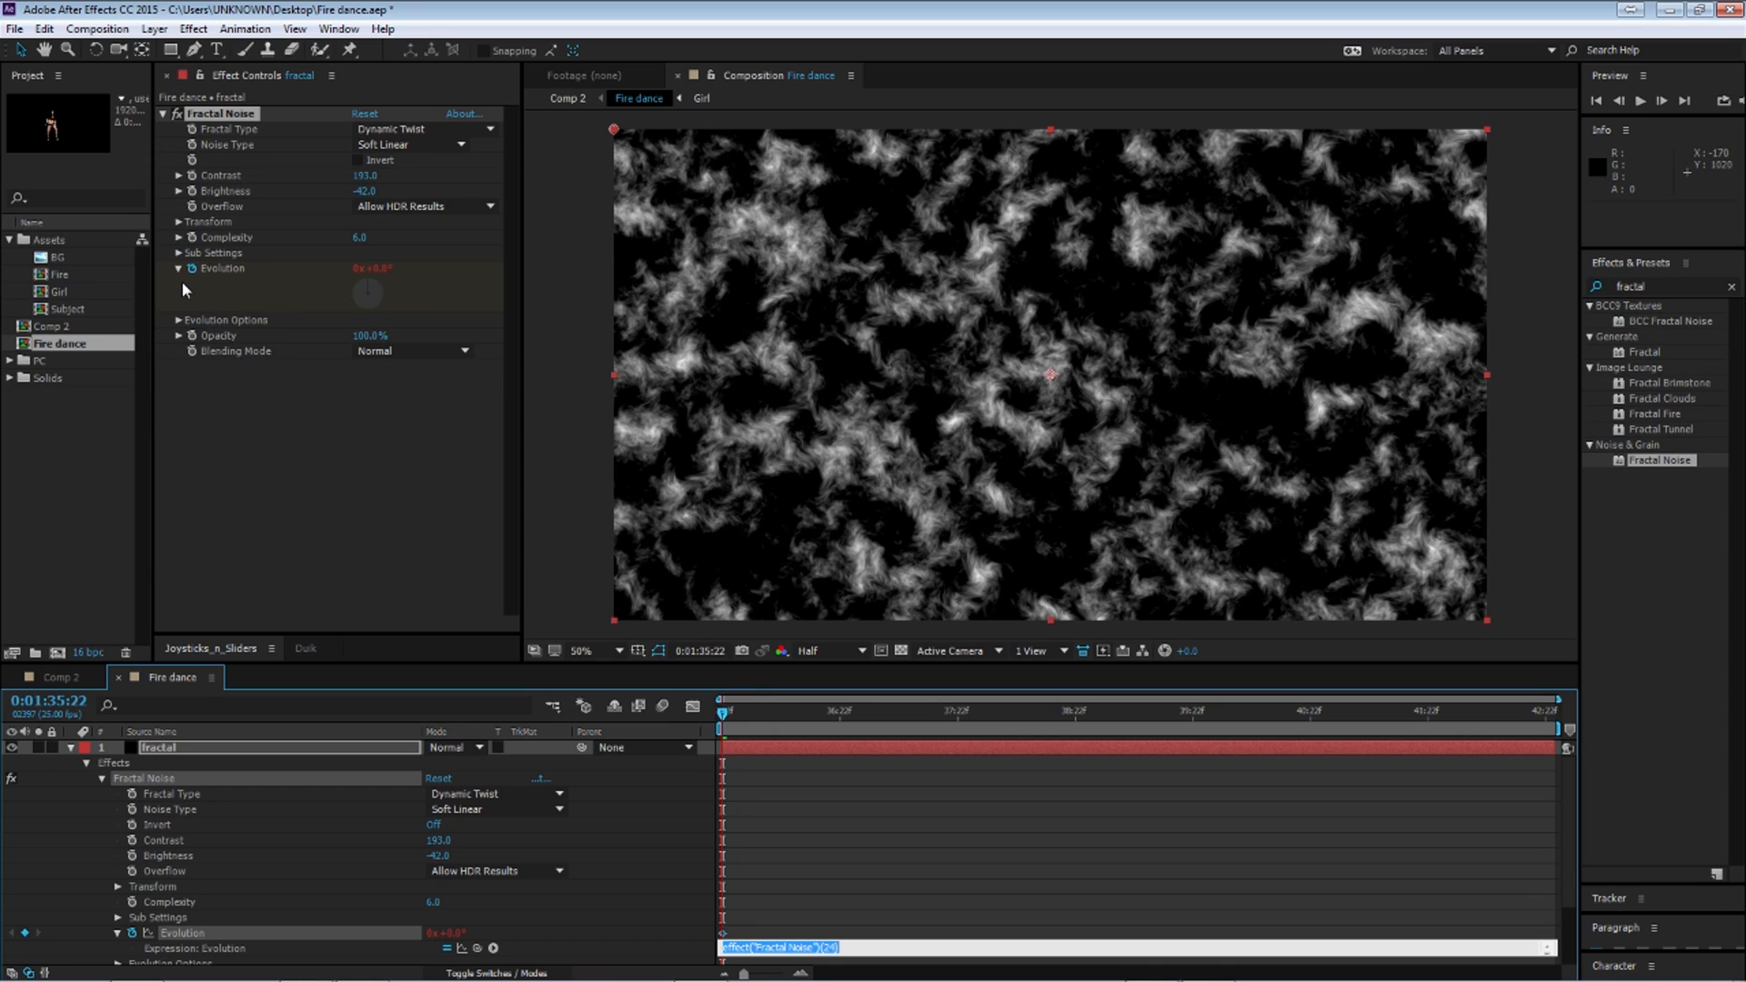
pyautogui.write('time*500')
pyautogui.press('KP_Enter')
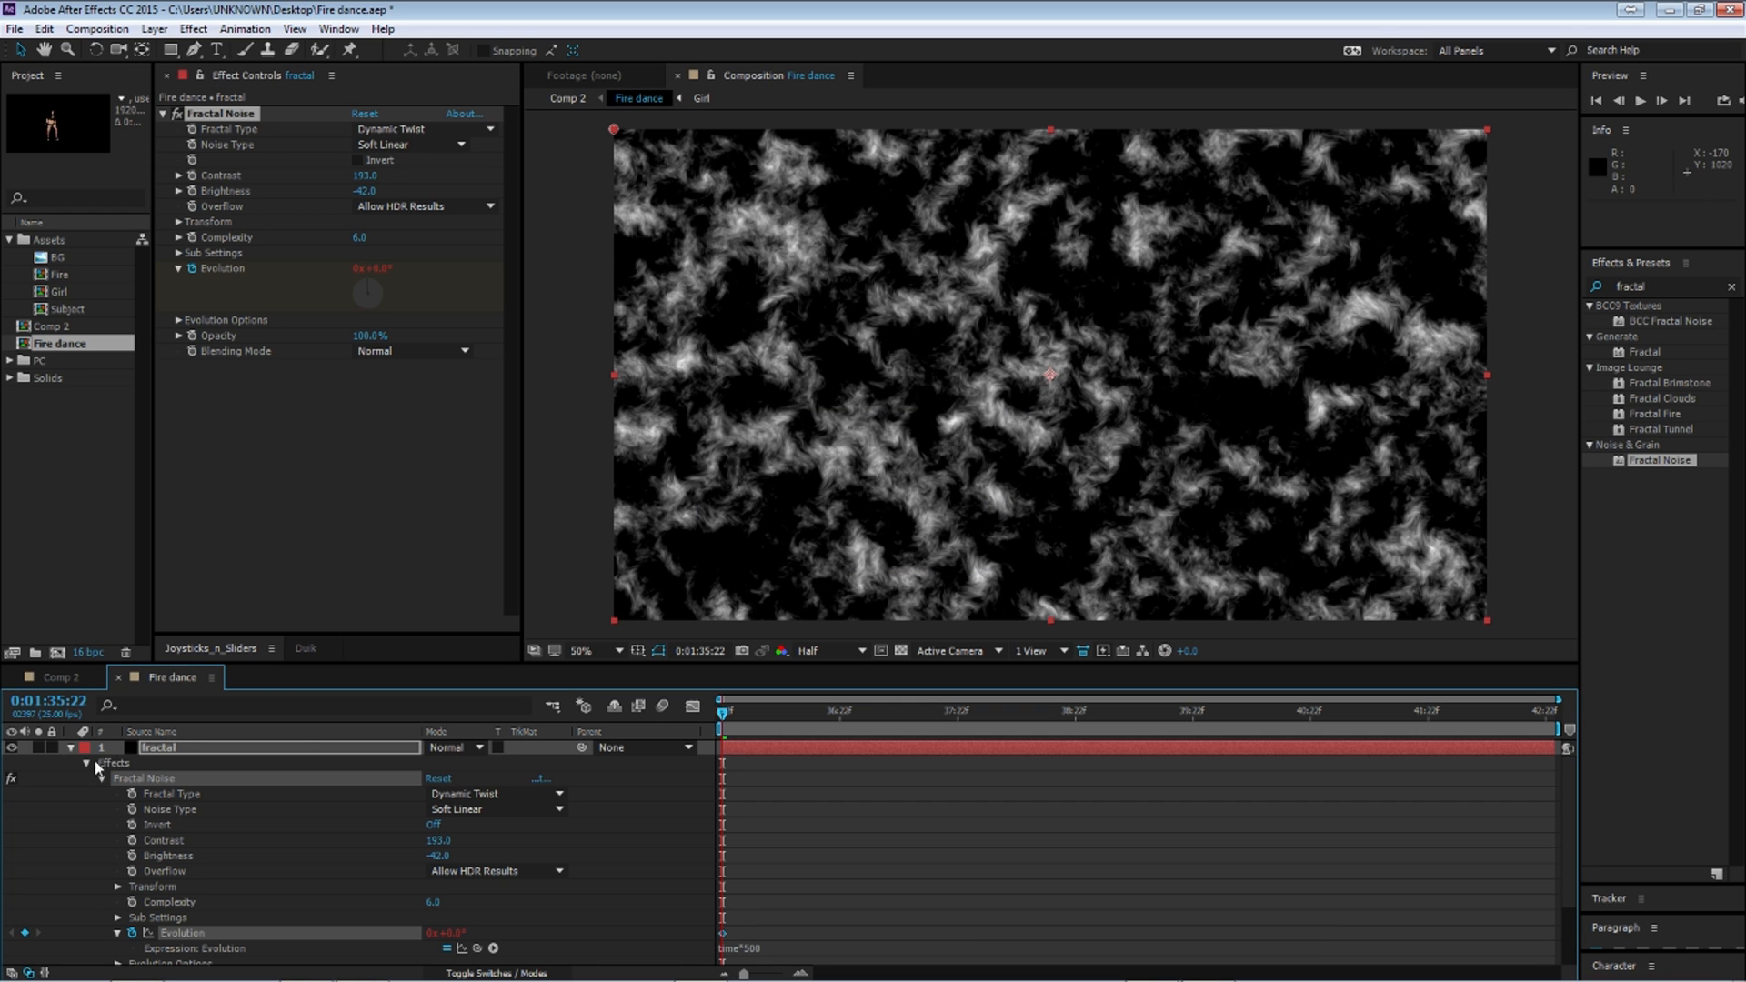
pyautogui.click(72, 748)
pyautogui.press('space')
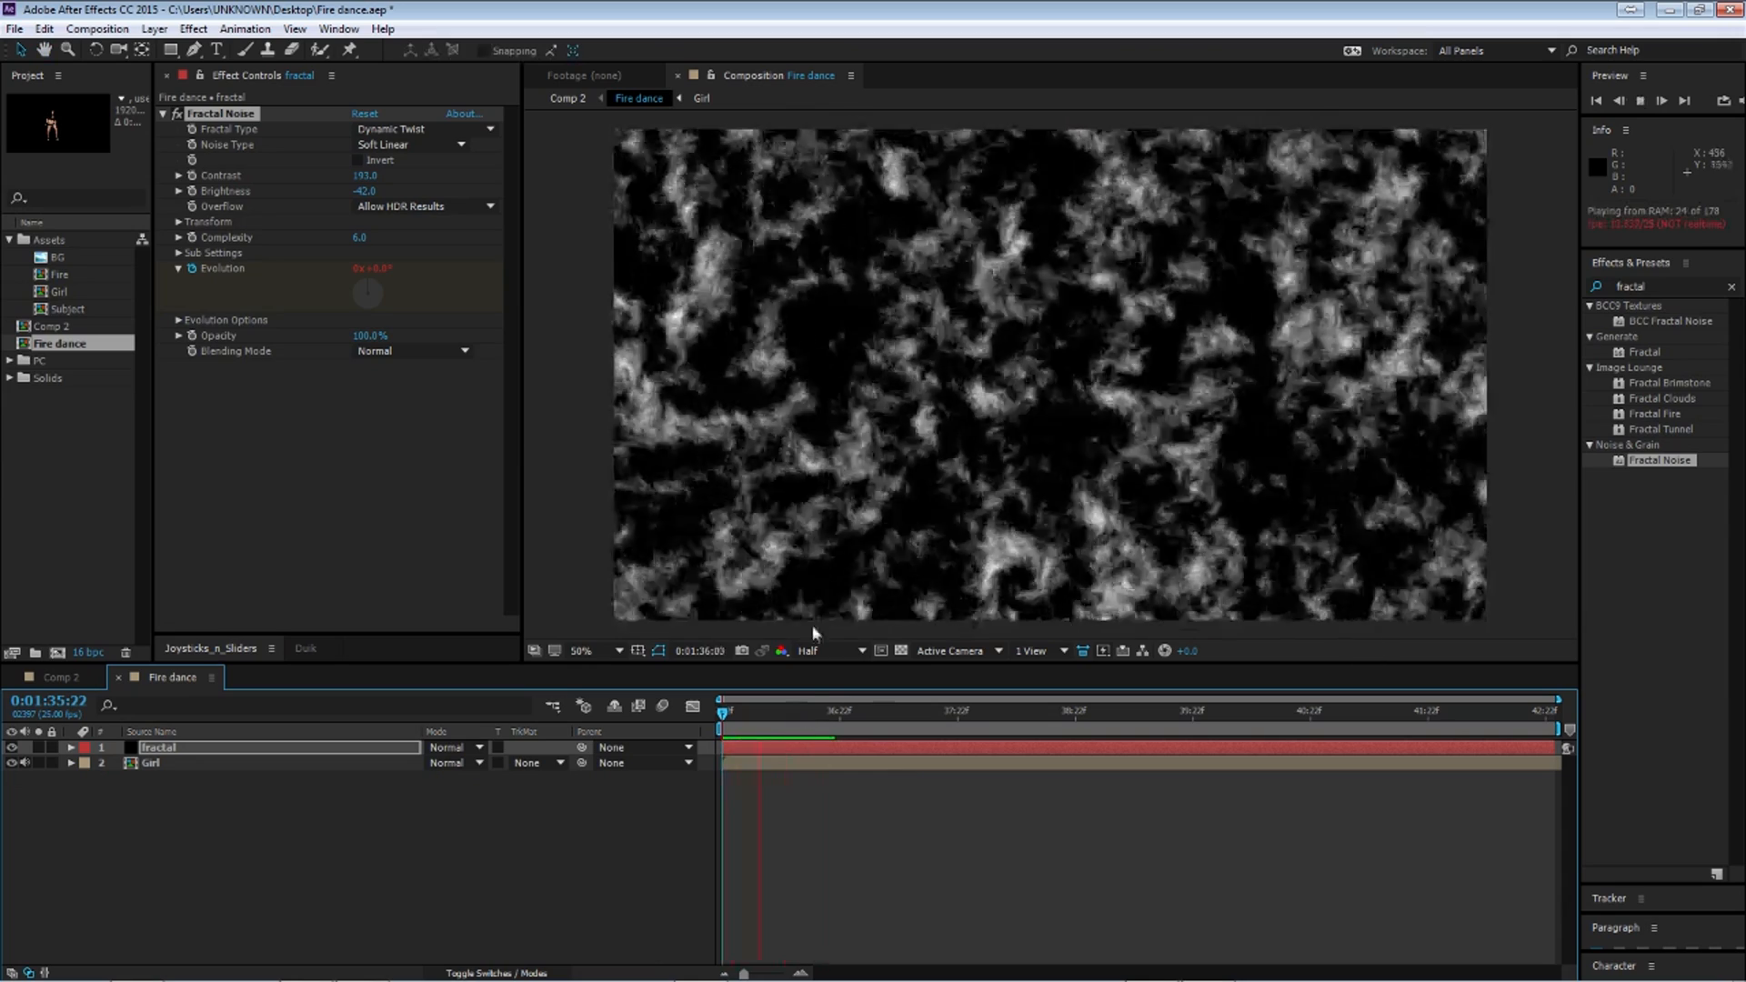
pyautogui.press('space')
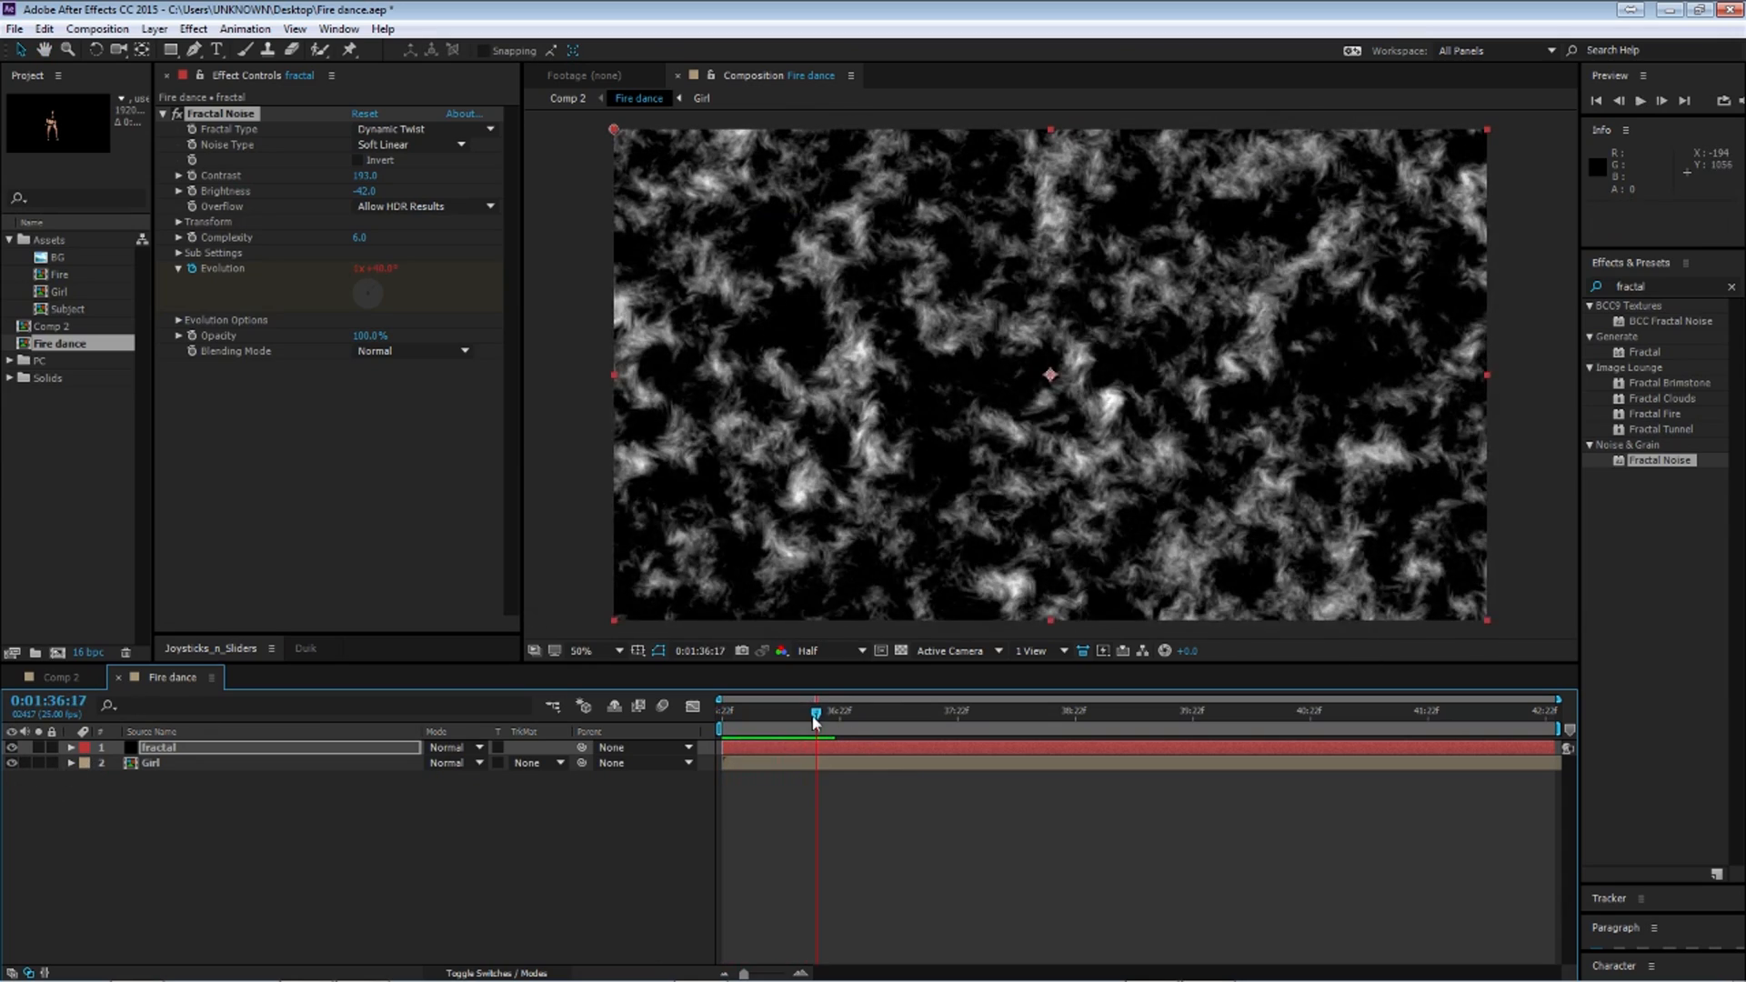
pyautogui.press('space')
pyautogui.press('space')
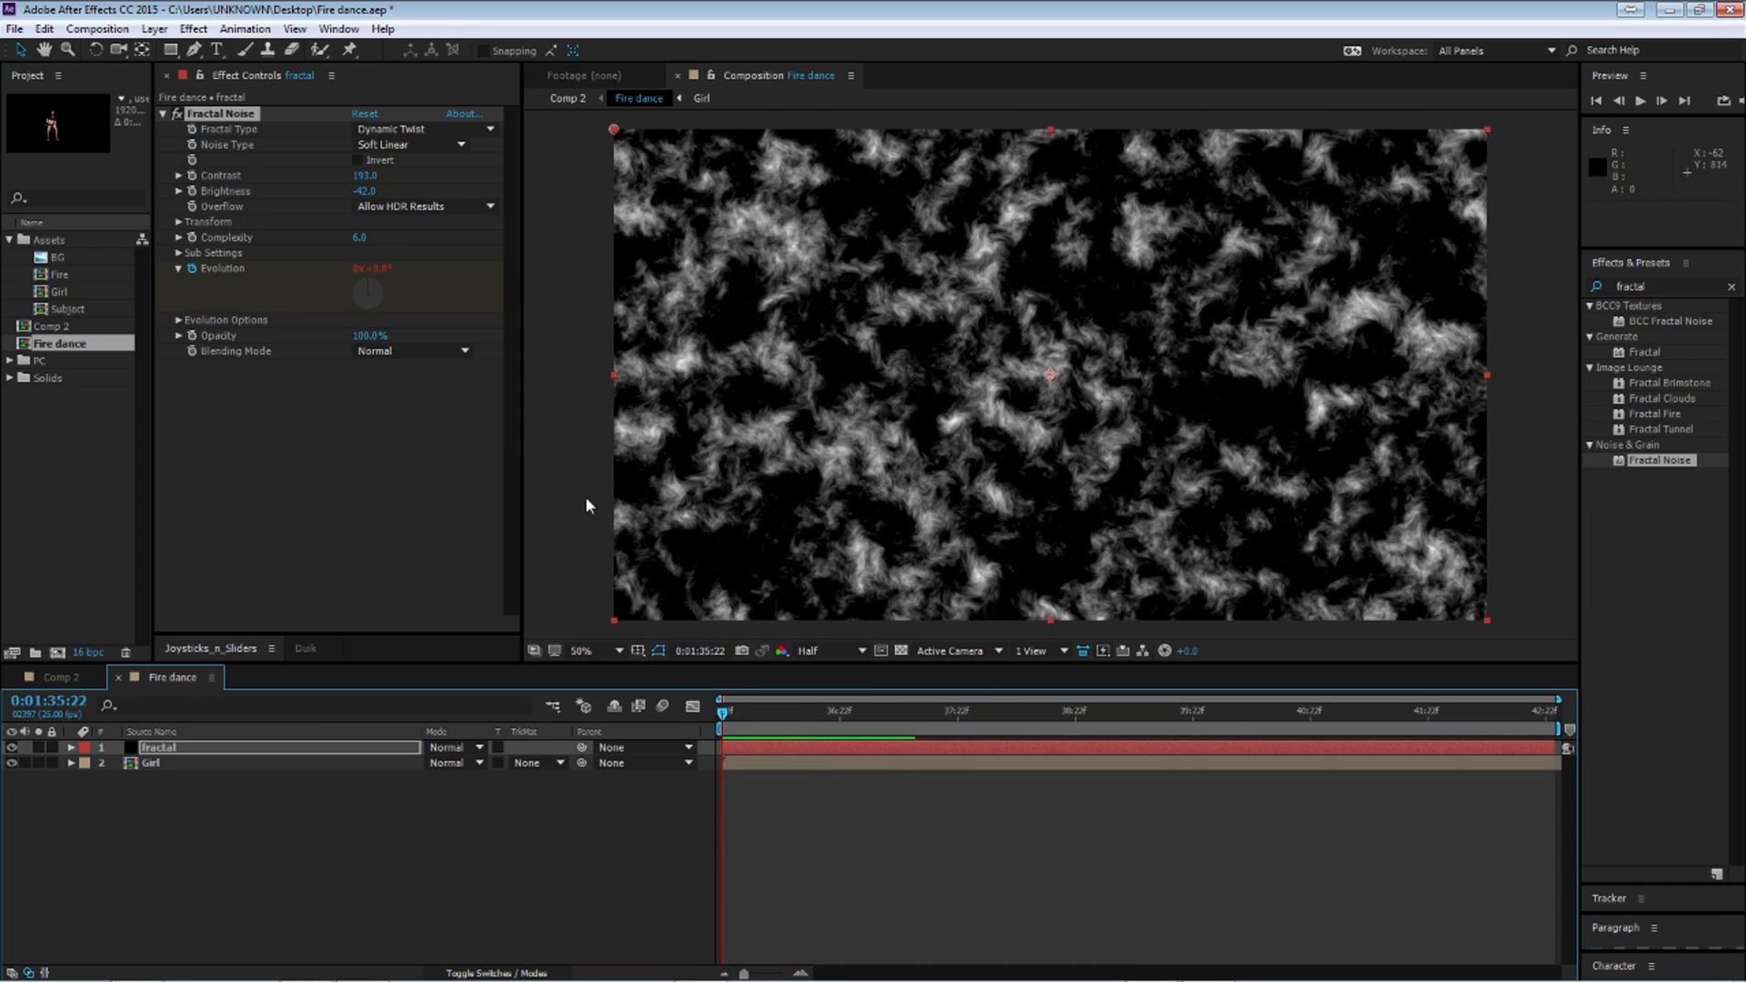
# Step: Start keyframing the Fractal Noise transform's Offset Turbulence at 0:01:35:22 with the value 960.0, 540.0
pyautogui.click(179, 222)
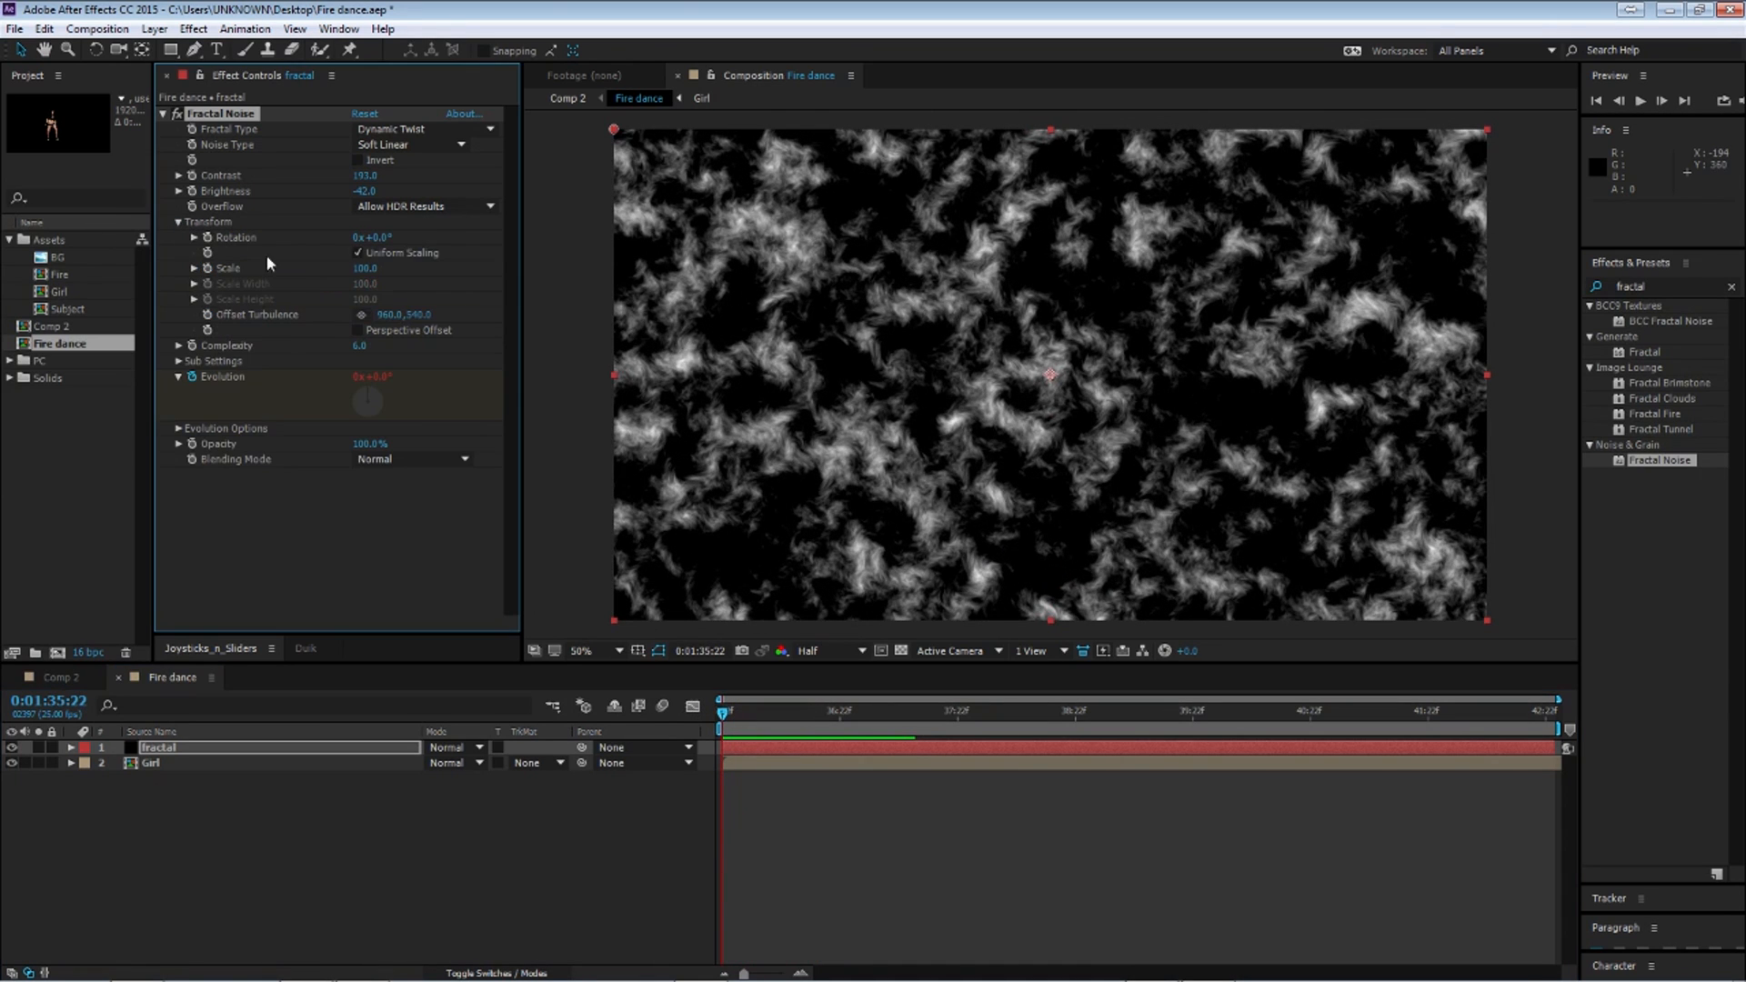
pyautogui.click(722, 714)
pyautogui.press('space')
pyautogui.press('space')
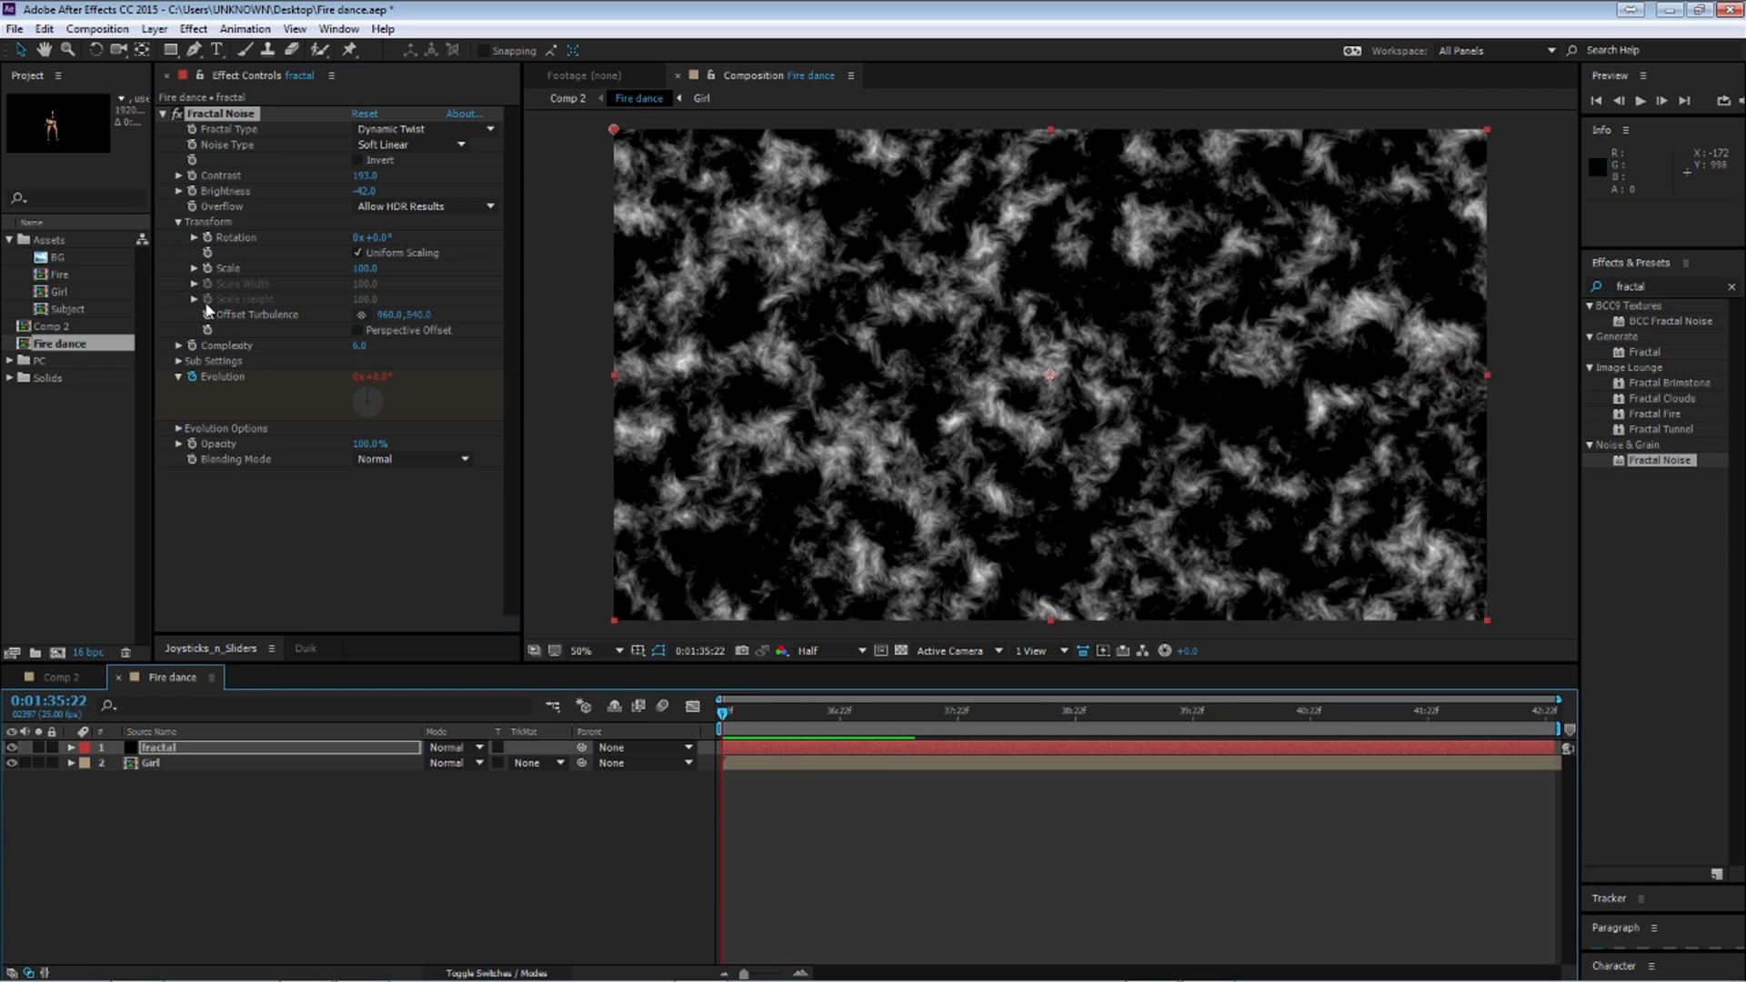
pyautogui.click(194, 268)
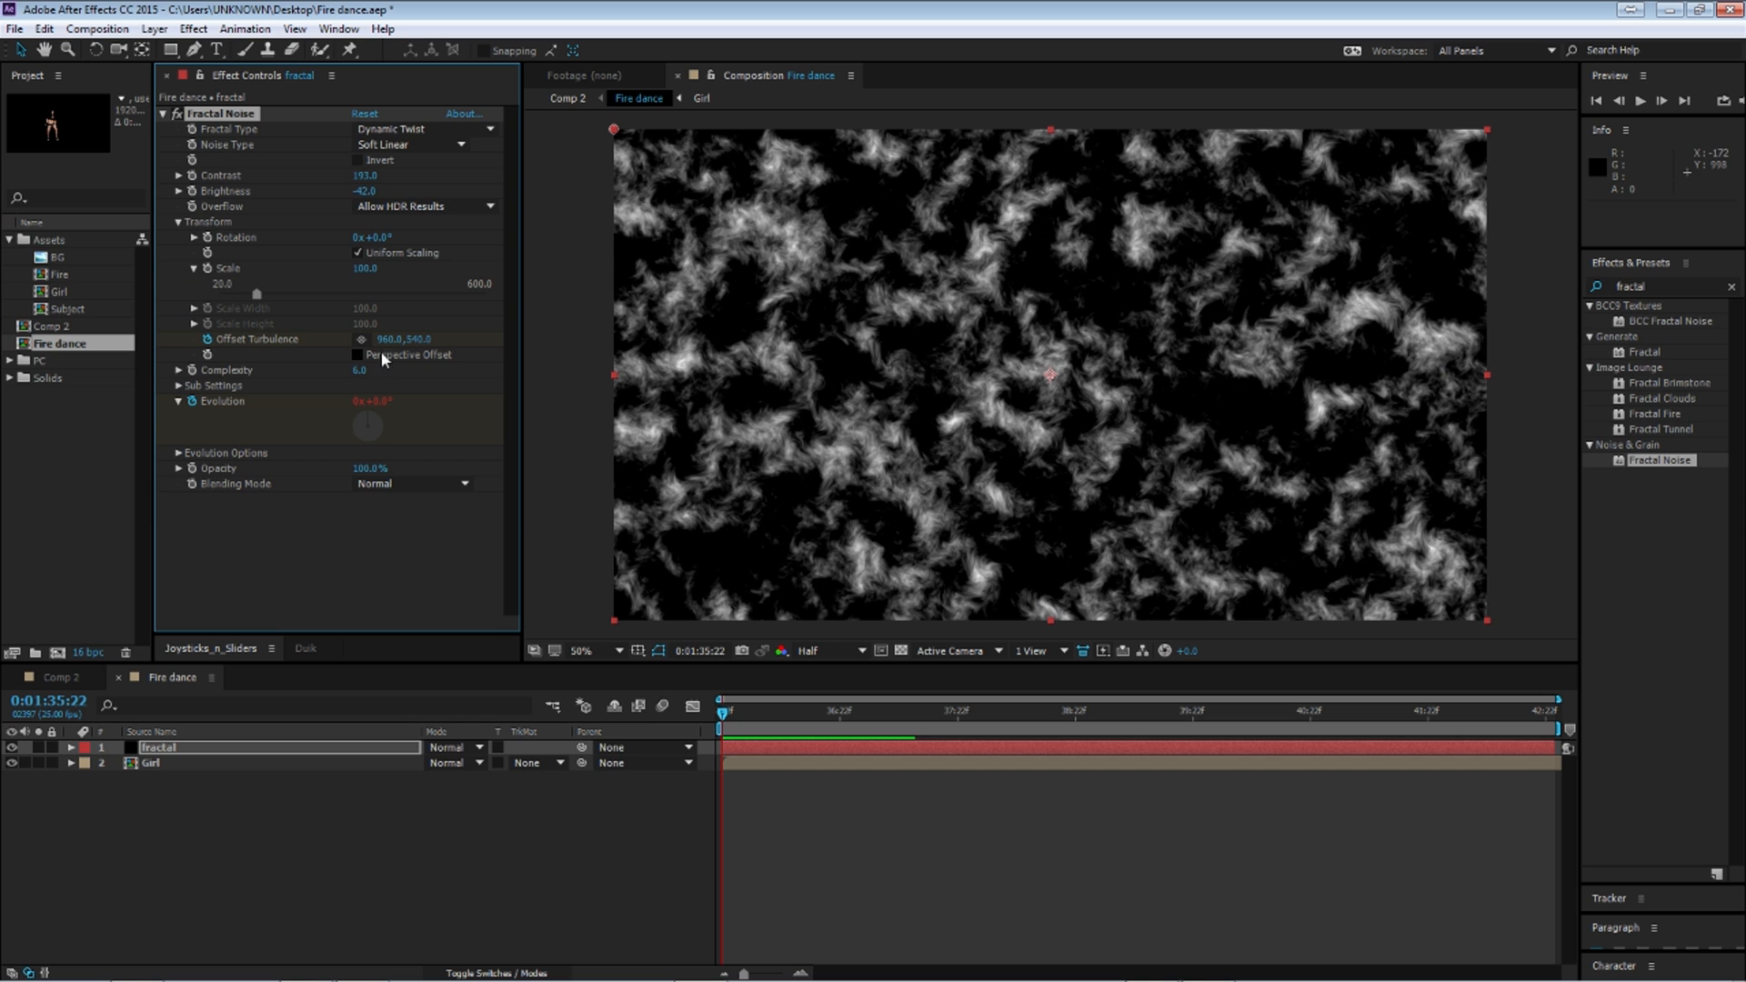
# Step: Set the Fractal Noise Offset Turbulence to 960.0, -2000.0 at 0:01:42:23 and preview the upward motion
pyautogui.click(726, 716)
pyautogui.press('End')
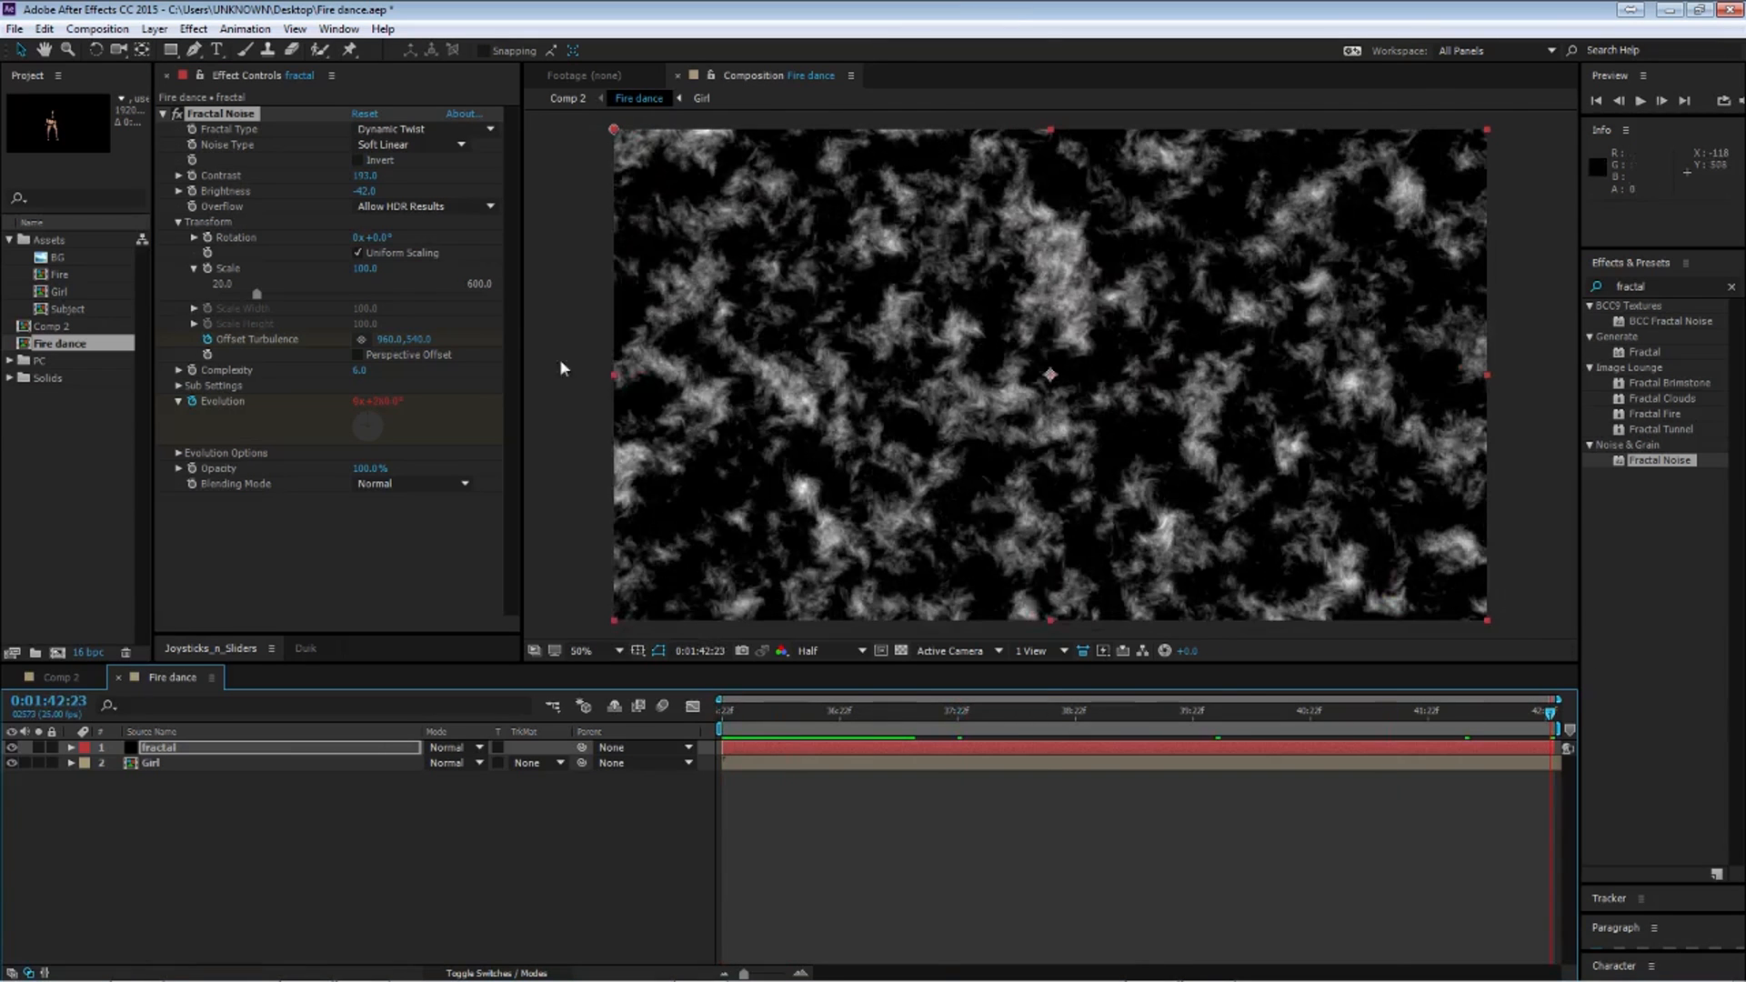
pyautogui.click(419, 339)
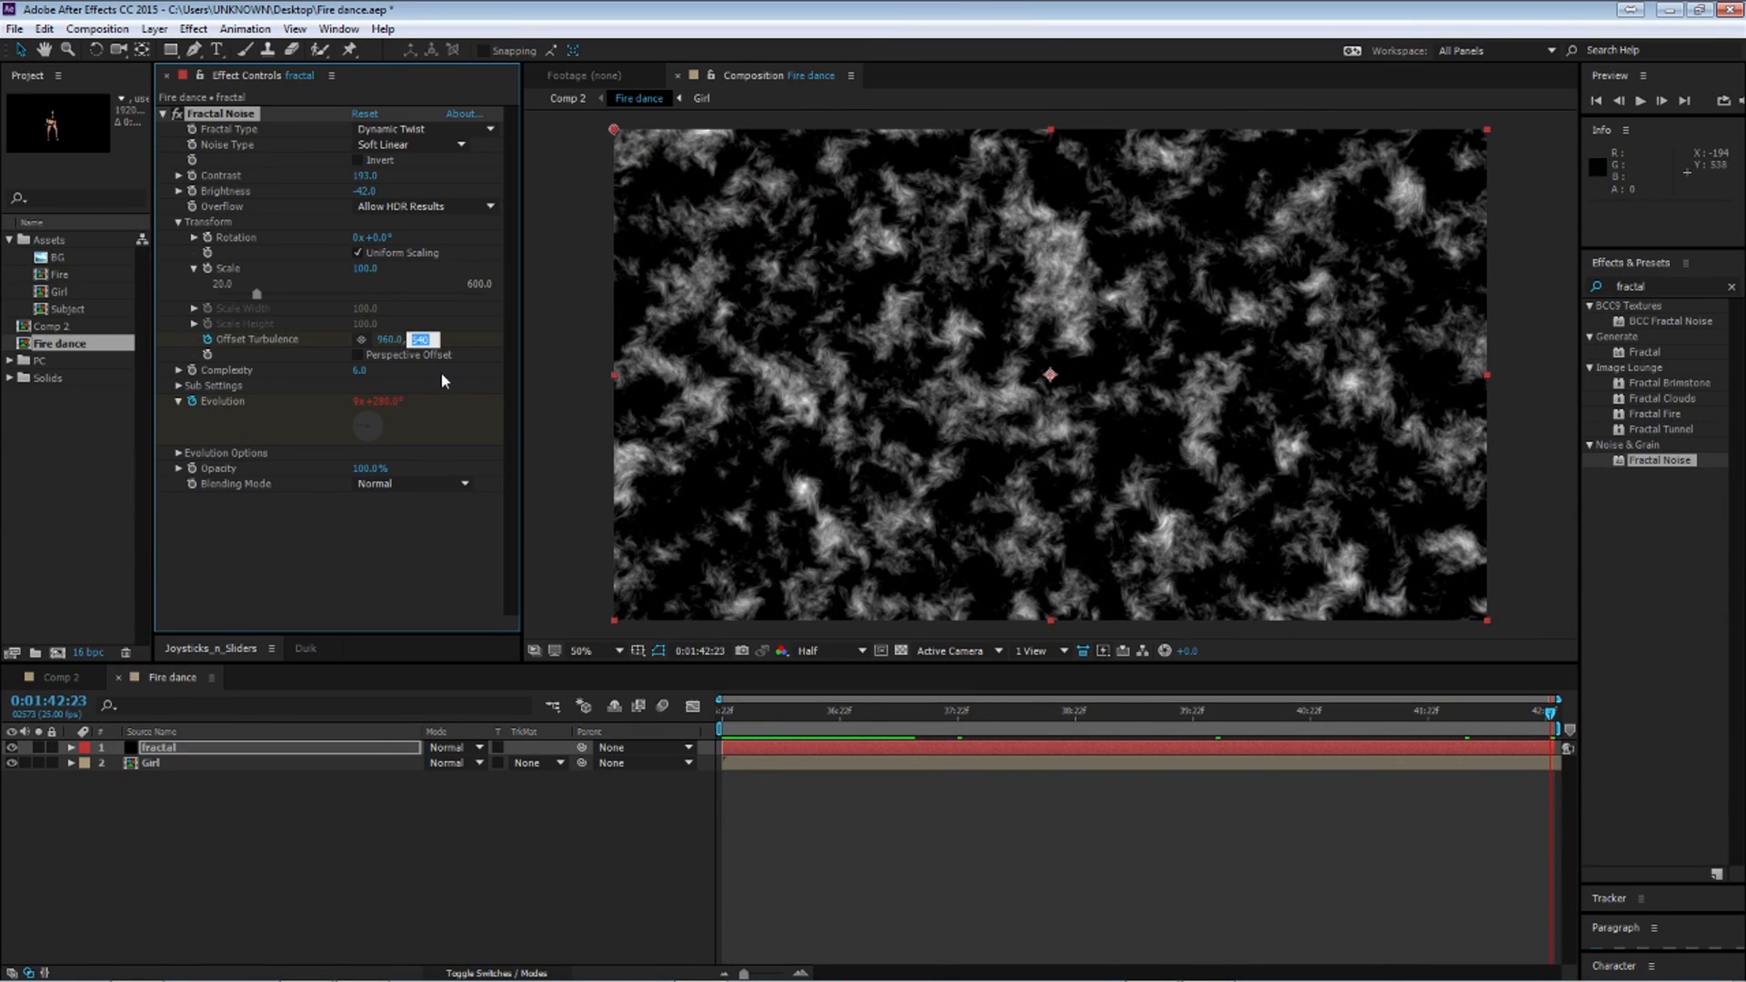
pyautogui.write('-')
pyautogui.press('Return')
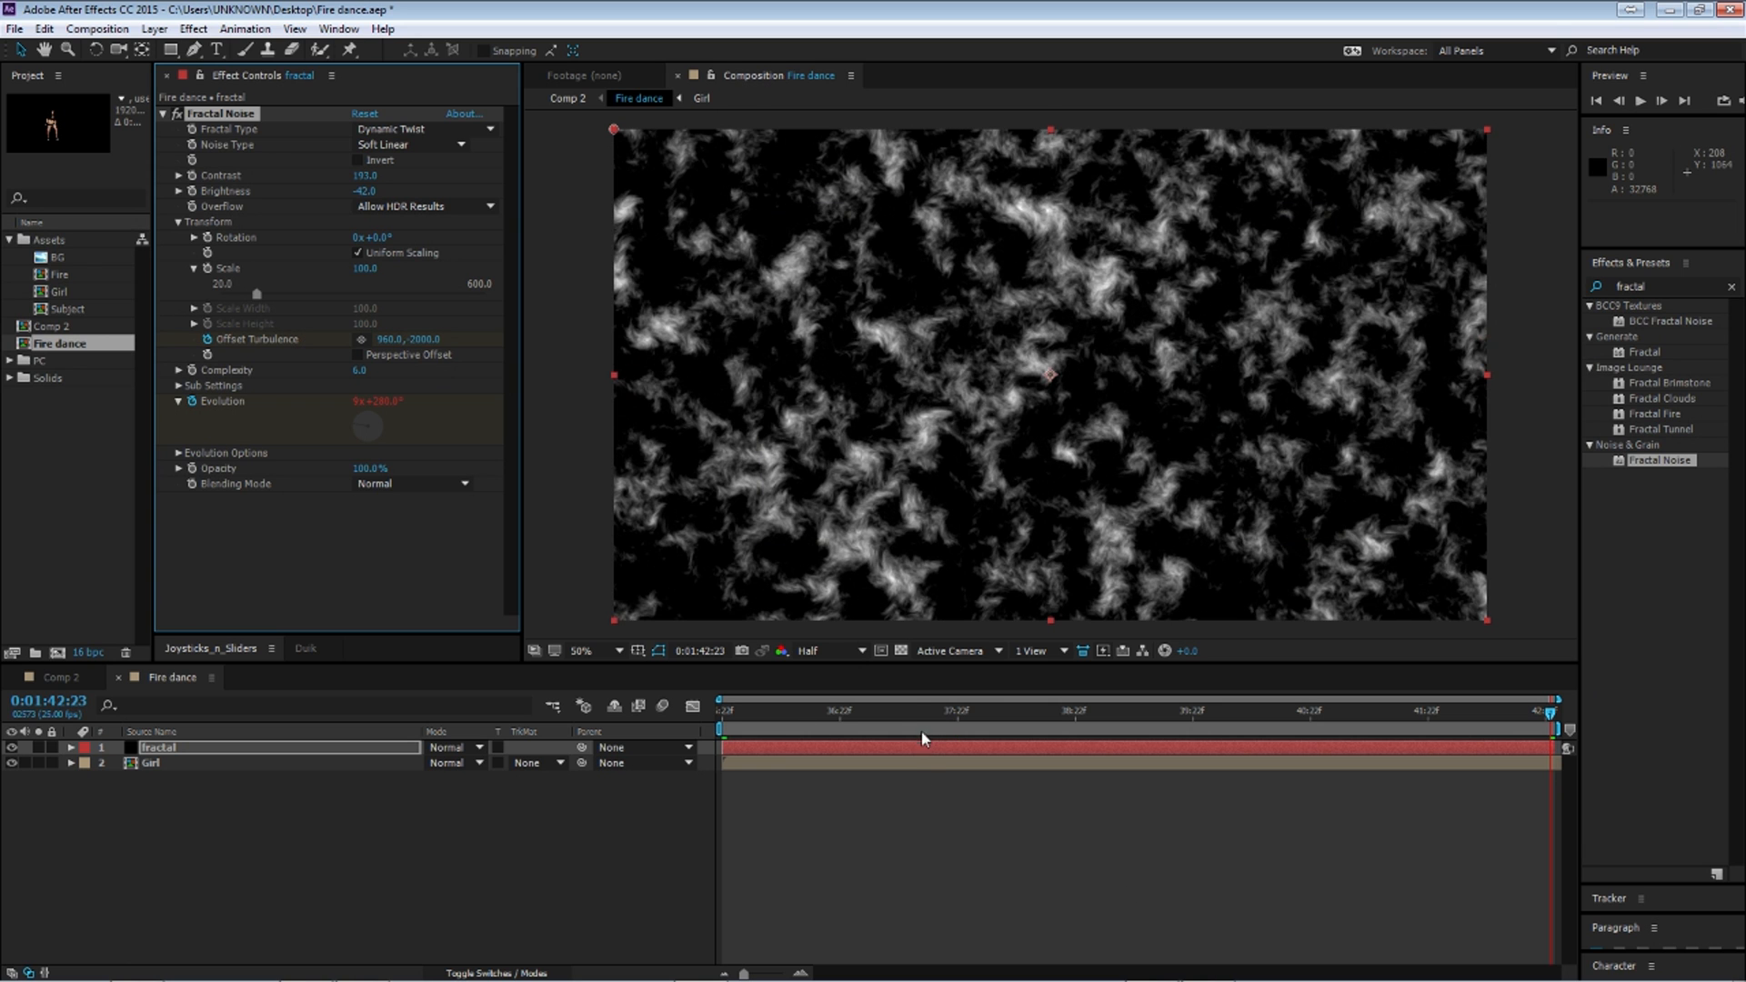
pyautogui.press('space')
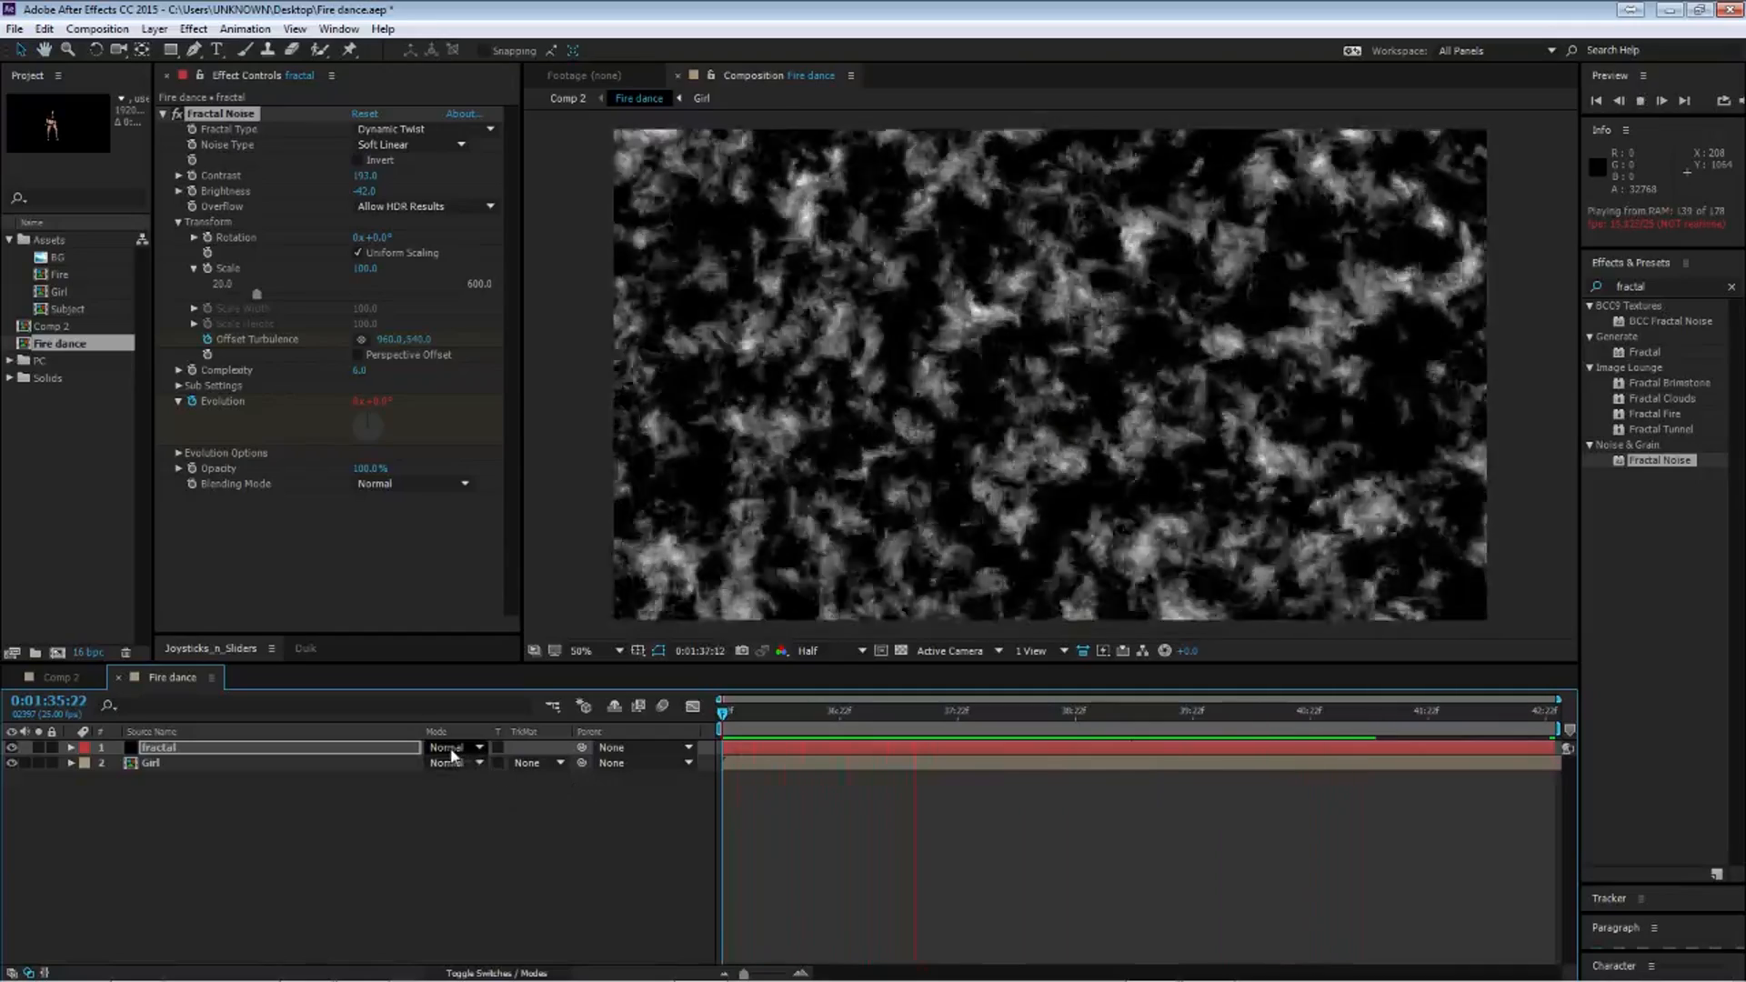
pyautogui.press('space')
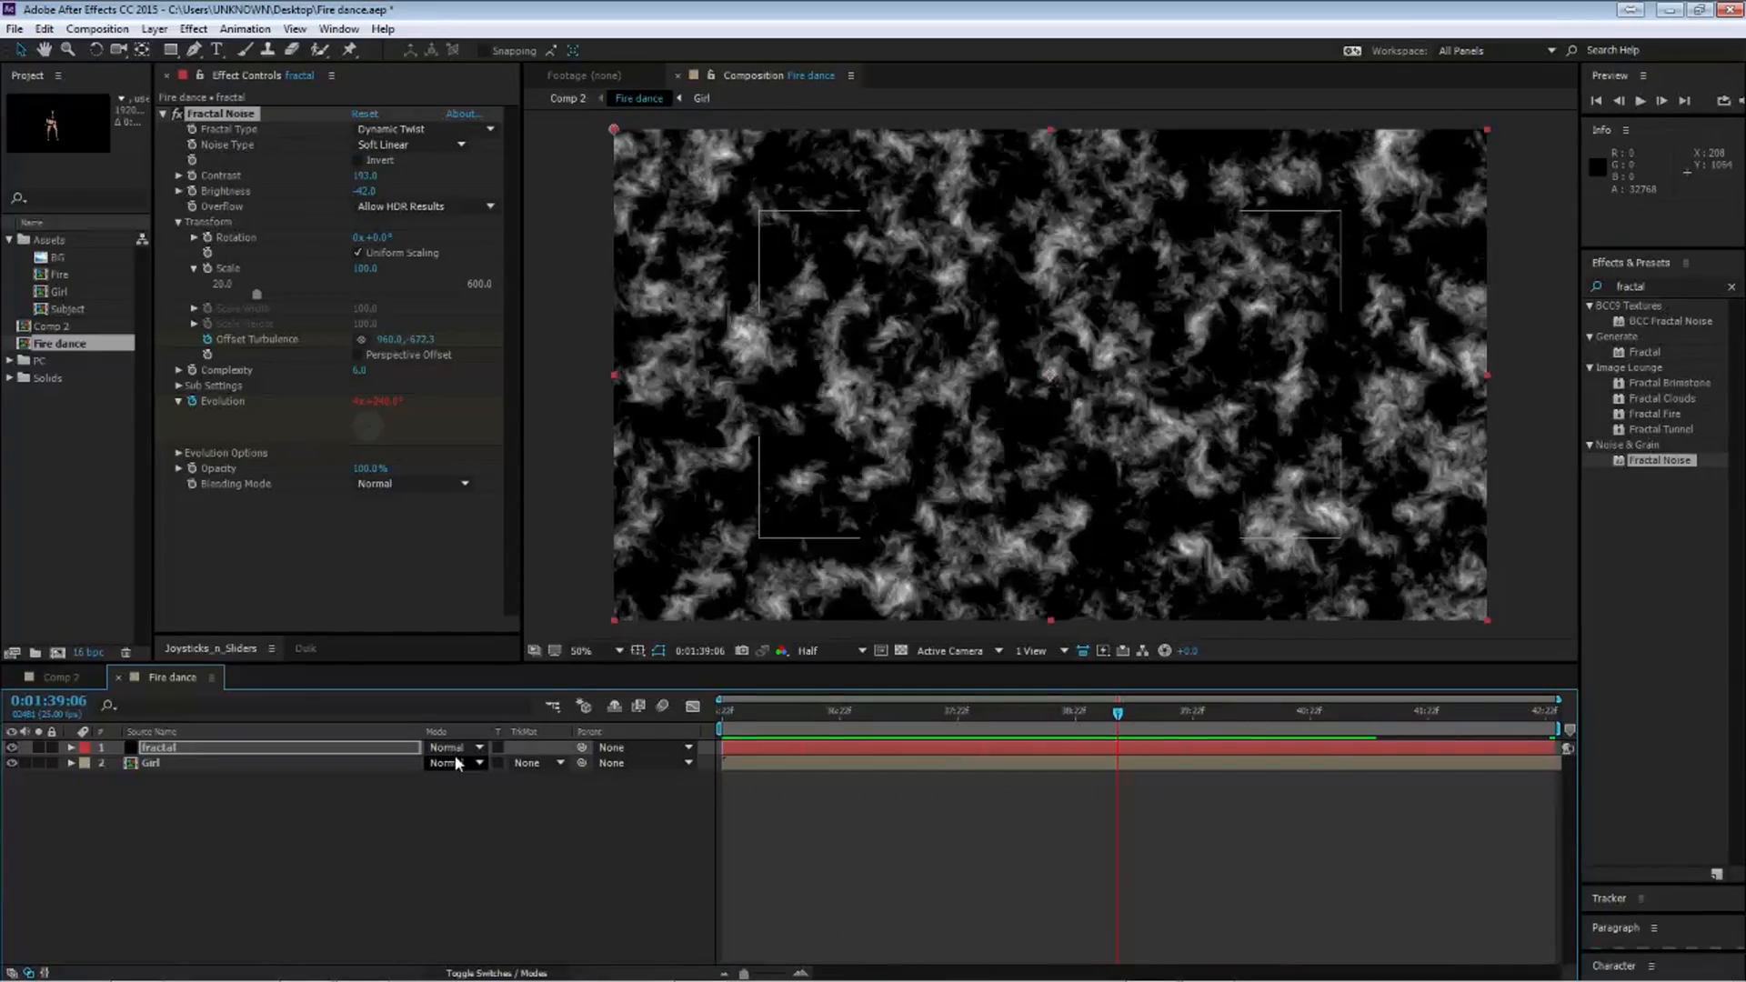
# Step: Apply Hue/Saturation to the fractal layer and colorize it with hue 27° and saturation 100
pyautogui.click(1650, 288)
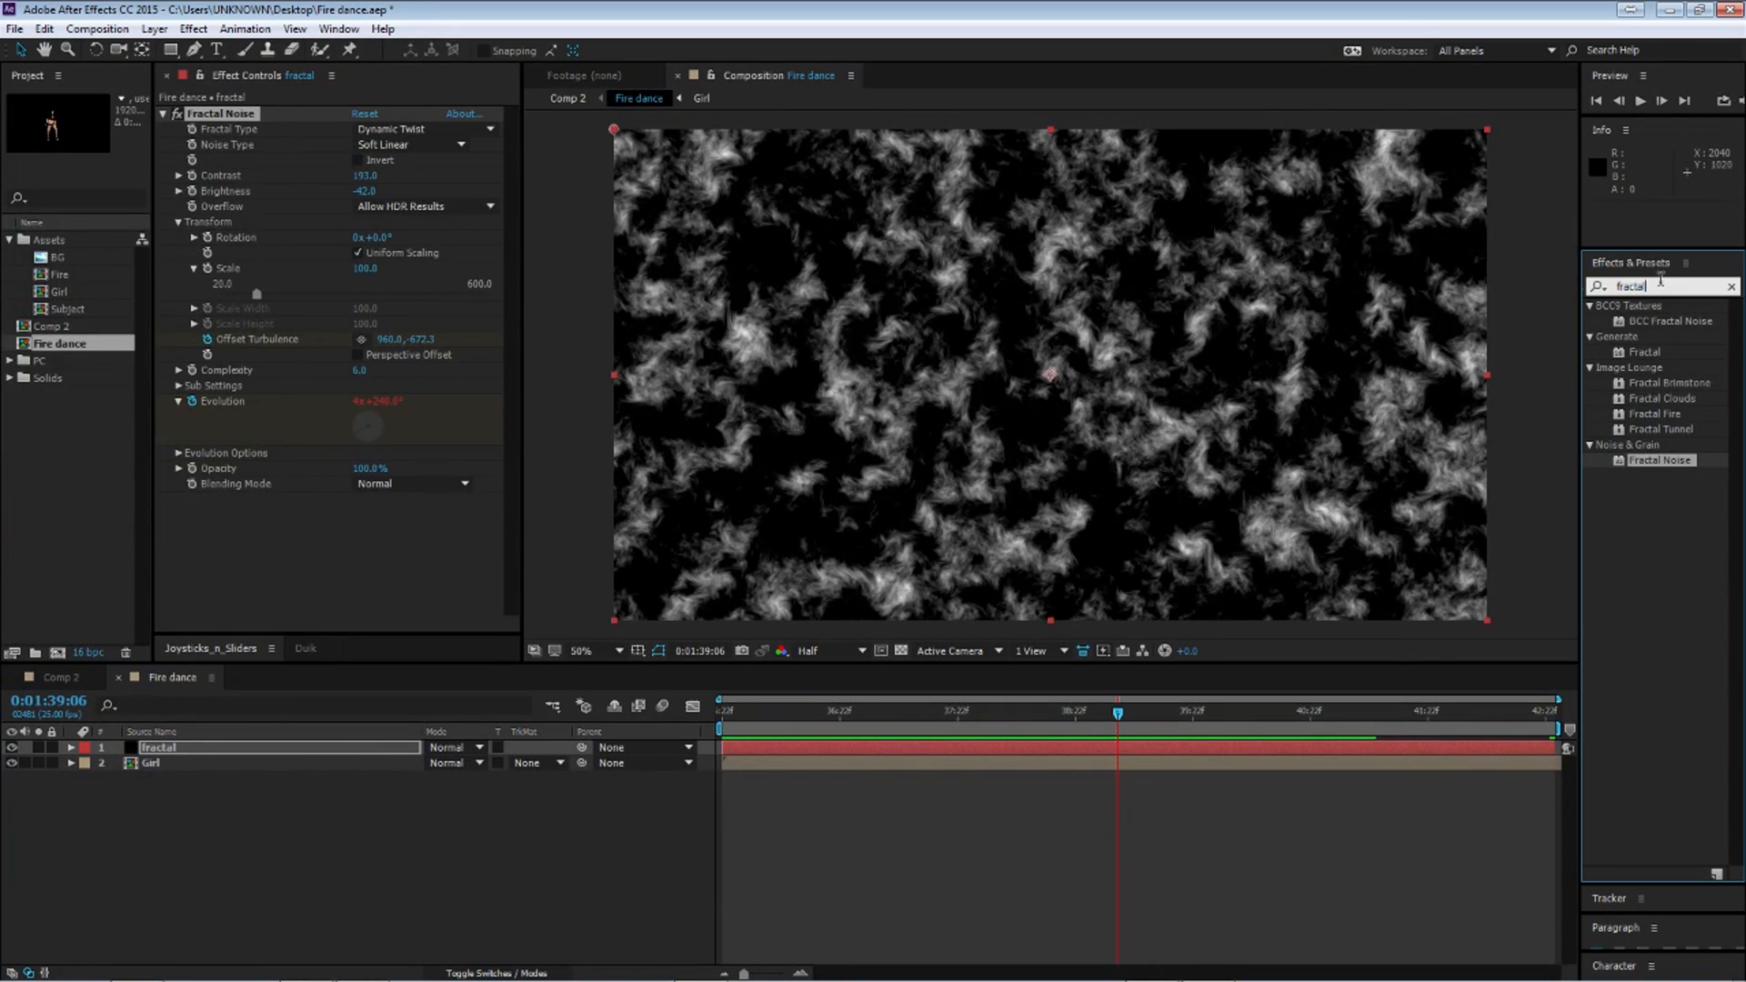
pyautogui.write('hue')
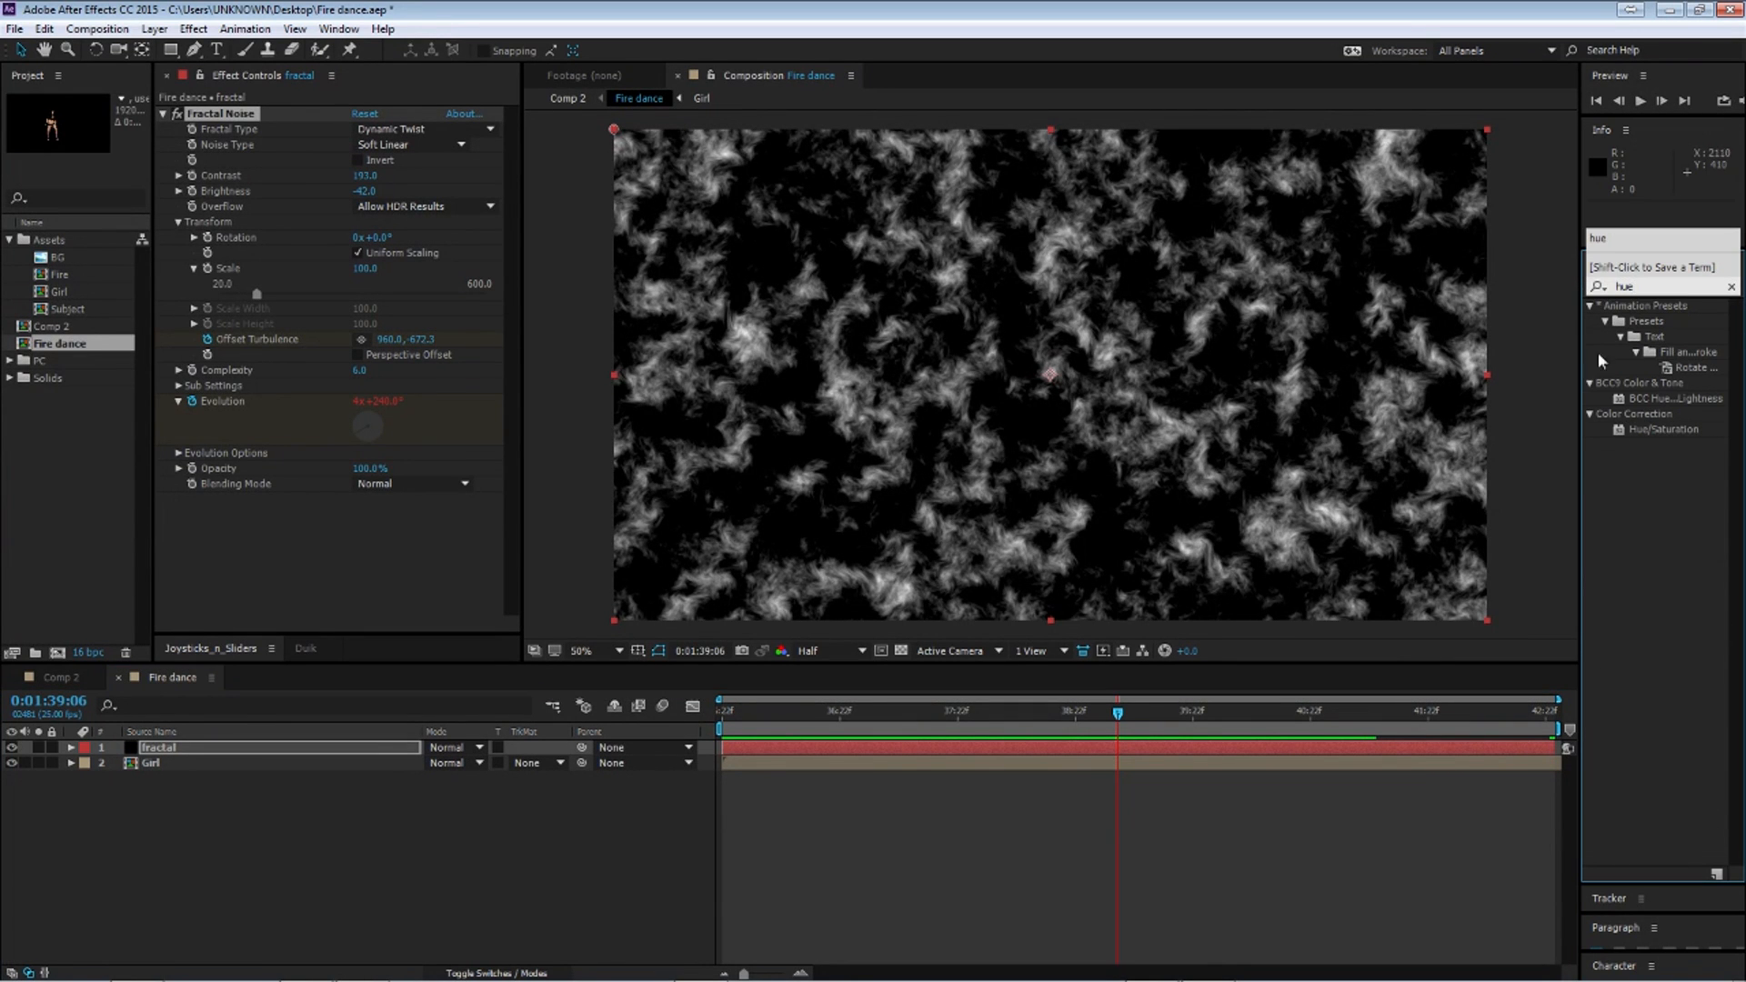
pyautogui.moveTo(1648, 452); pyautogui.dragTo(373, 555)
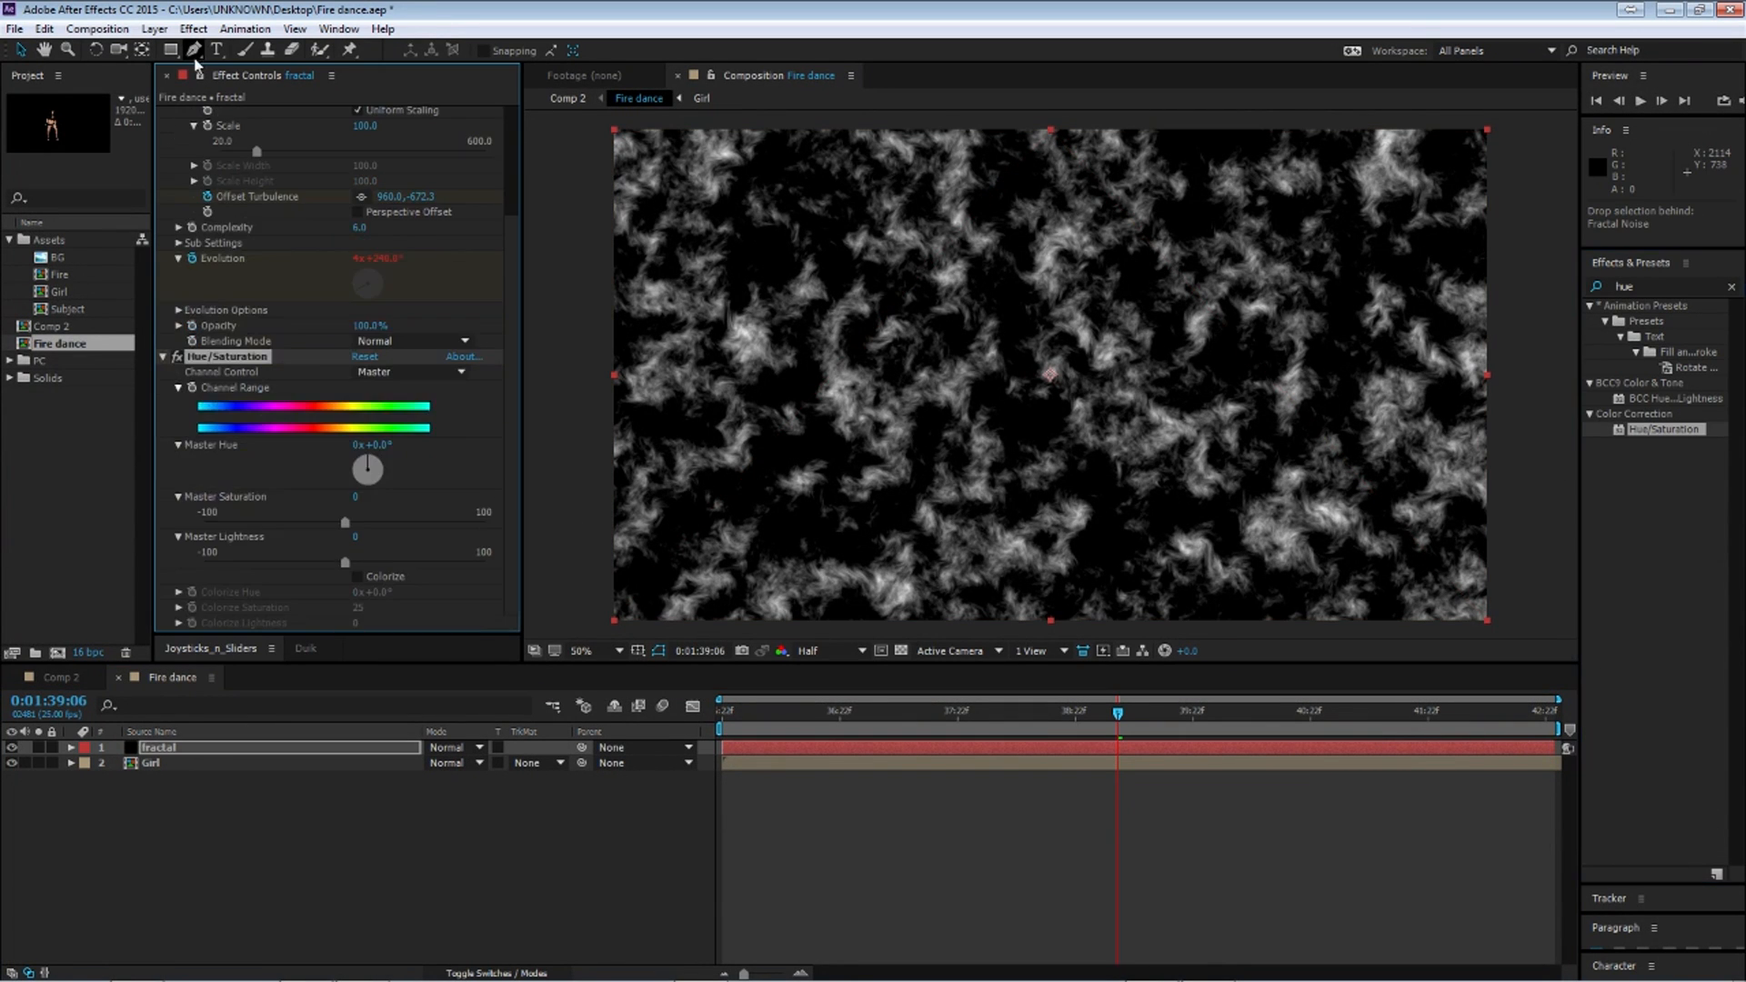
pyautogui.click(164, 114)
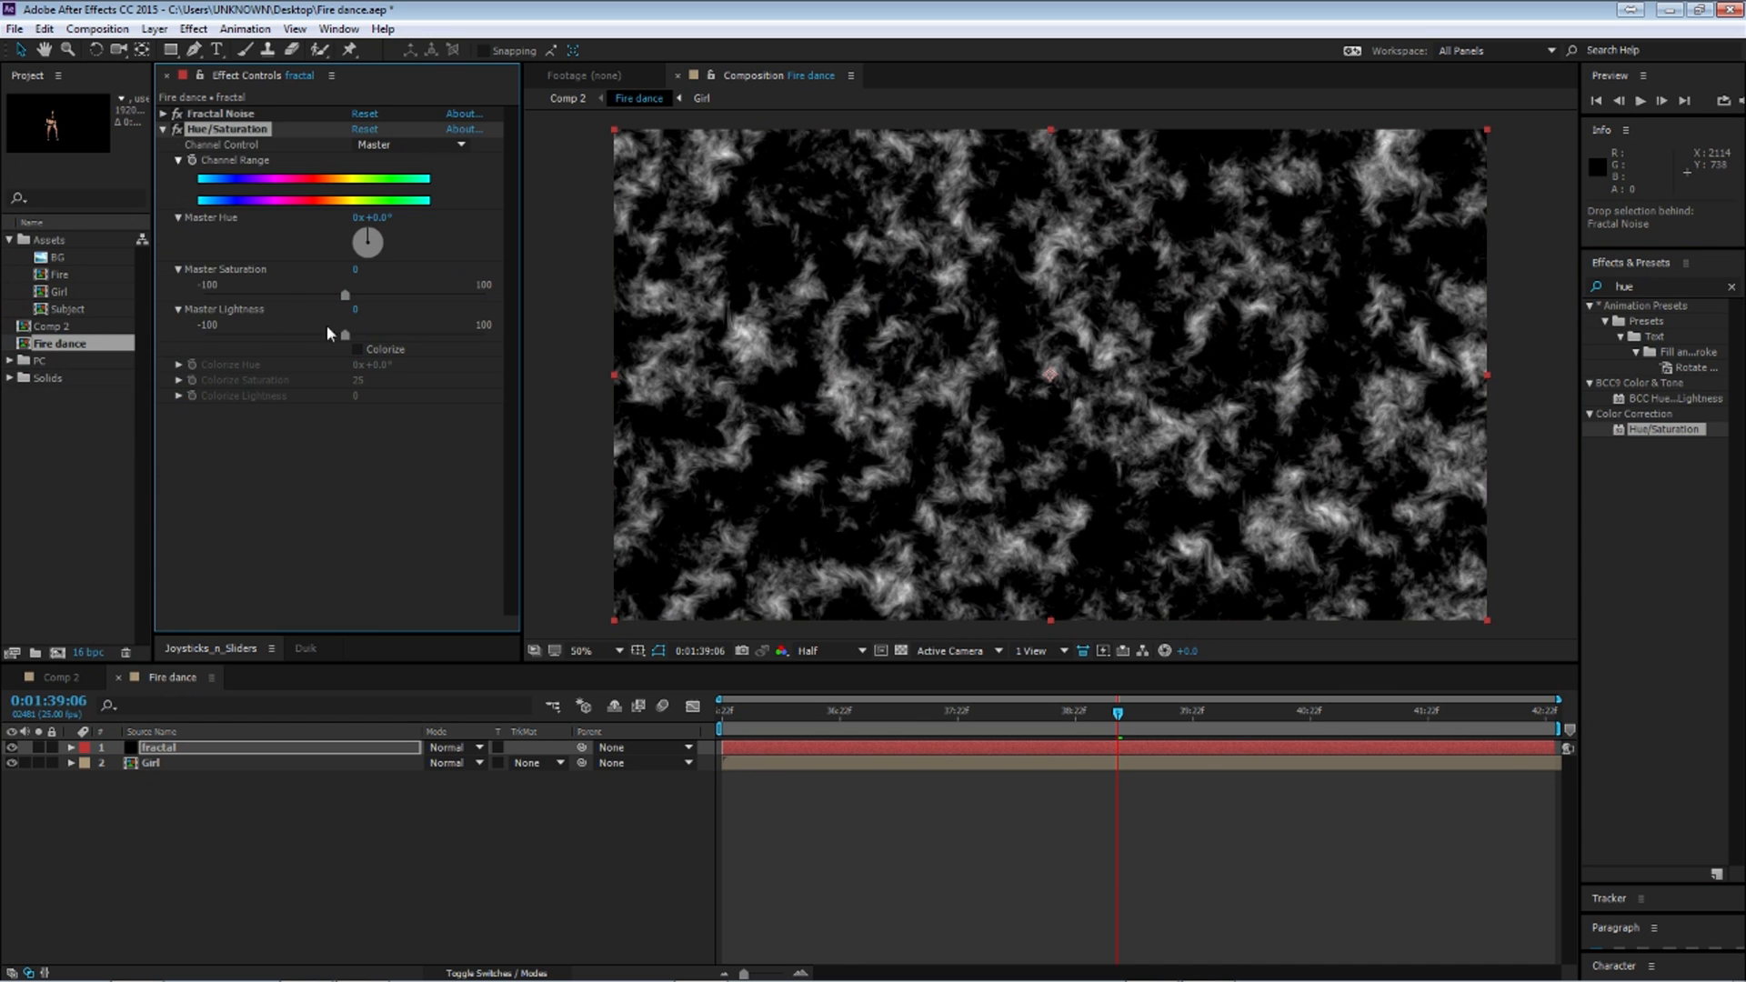
pyautogui.click(355, 349)
pyautogui.moveTo(357, 381); pyautogui.dragTo(406, 373)
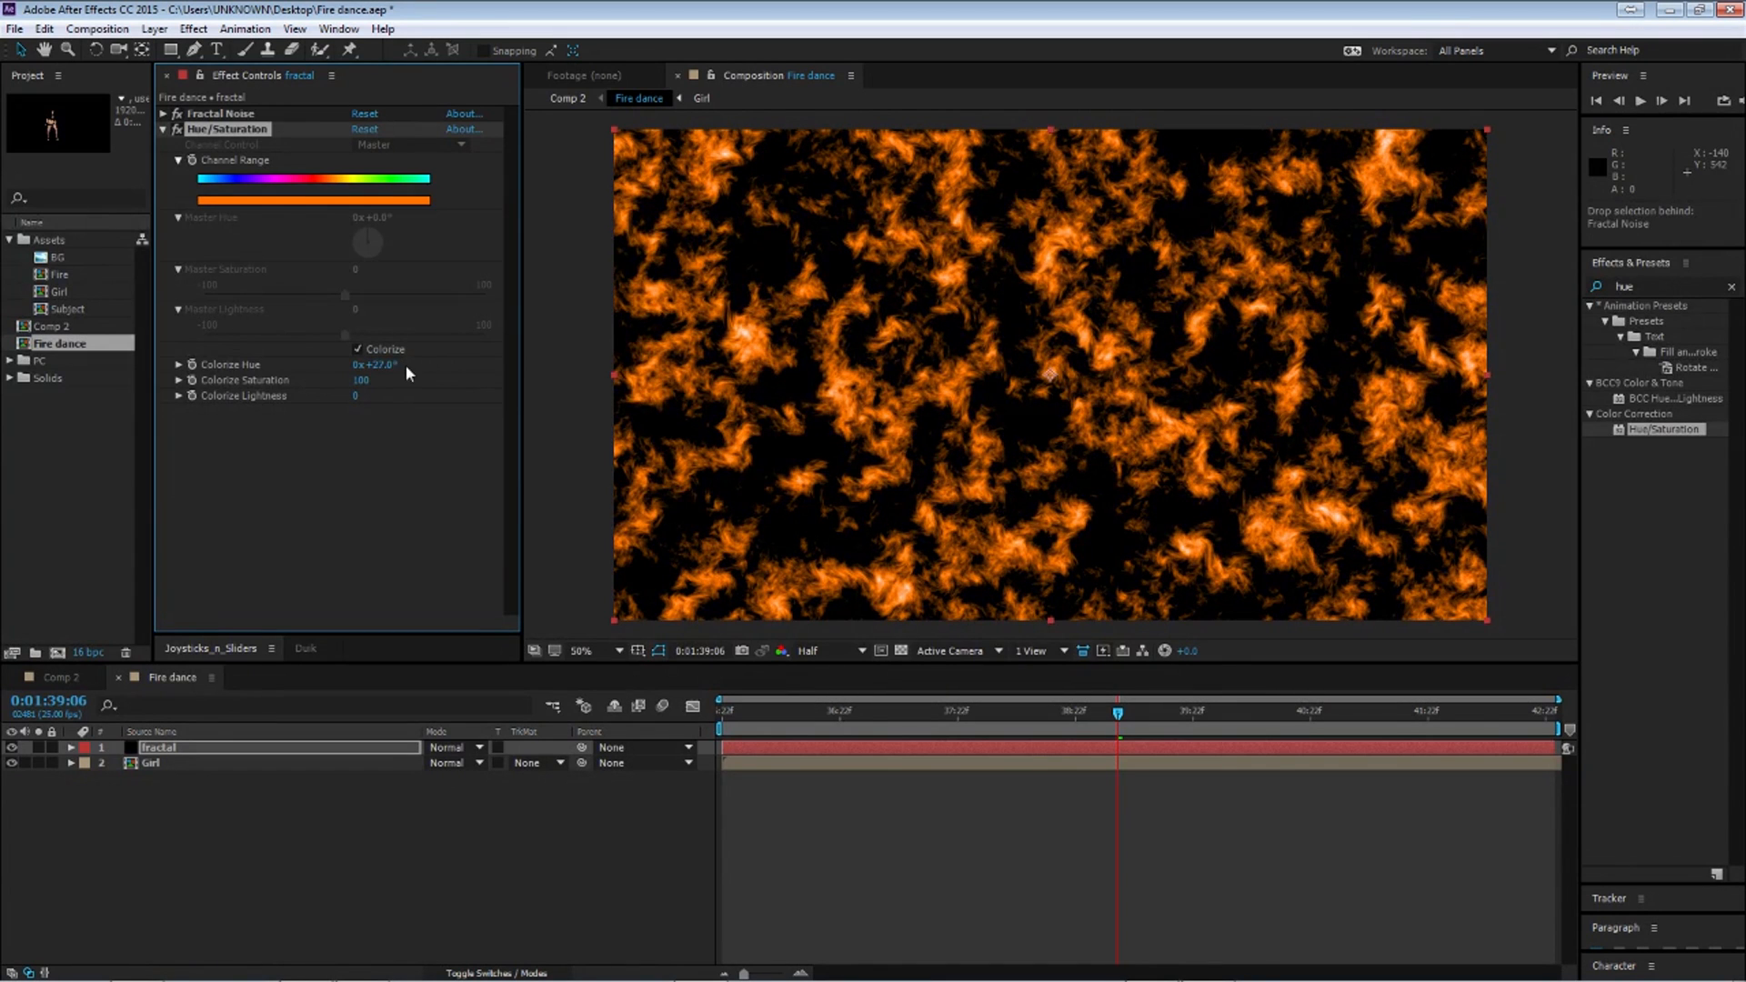
pyautogui.click(170, 130)
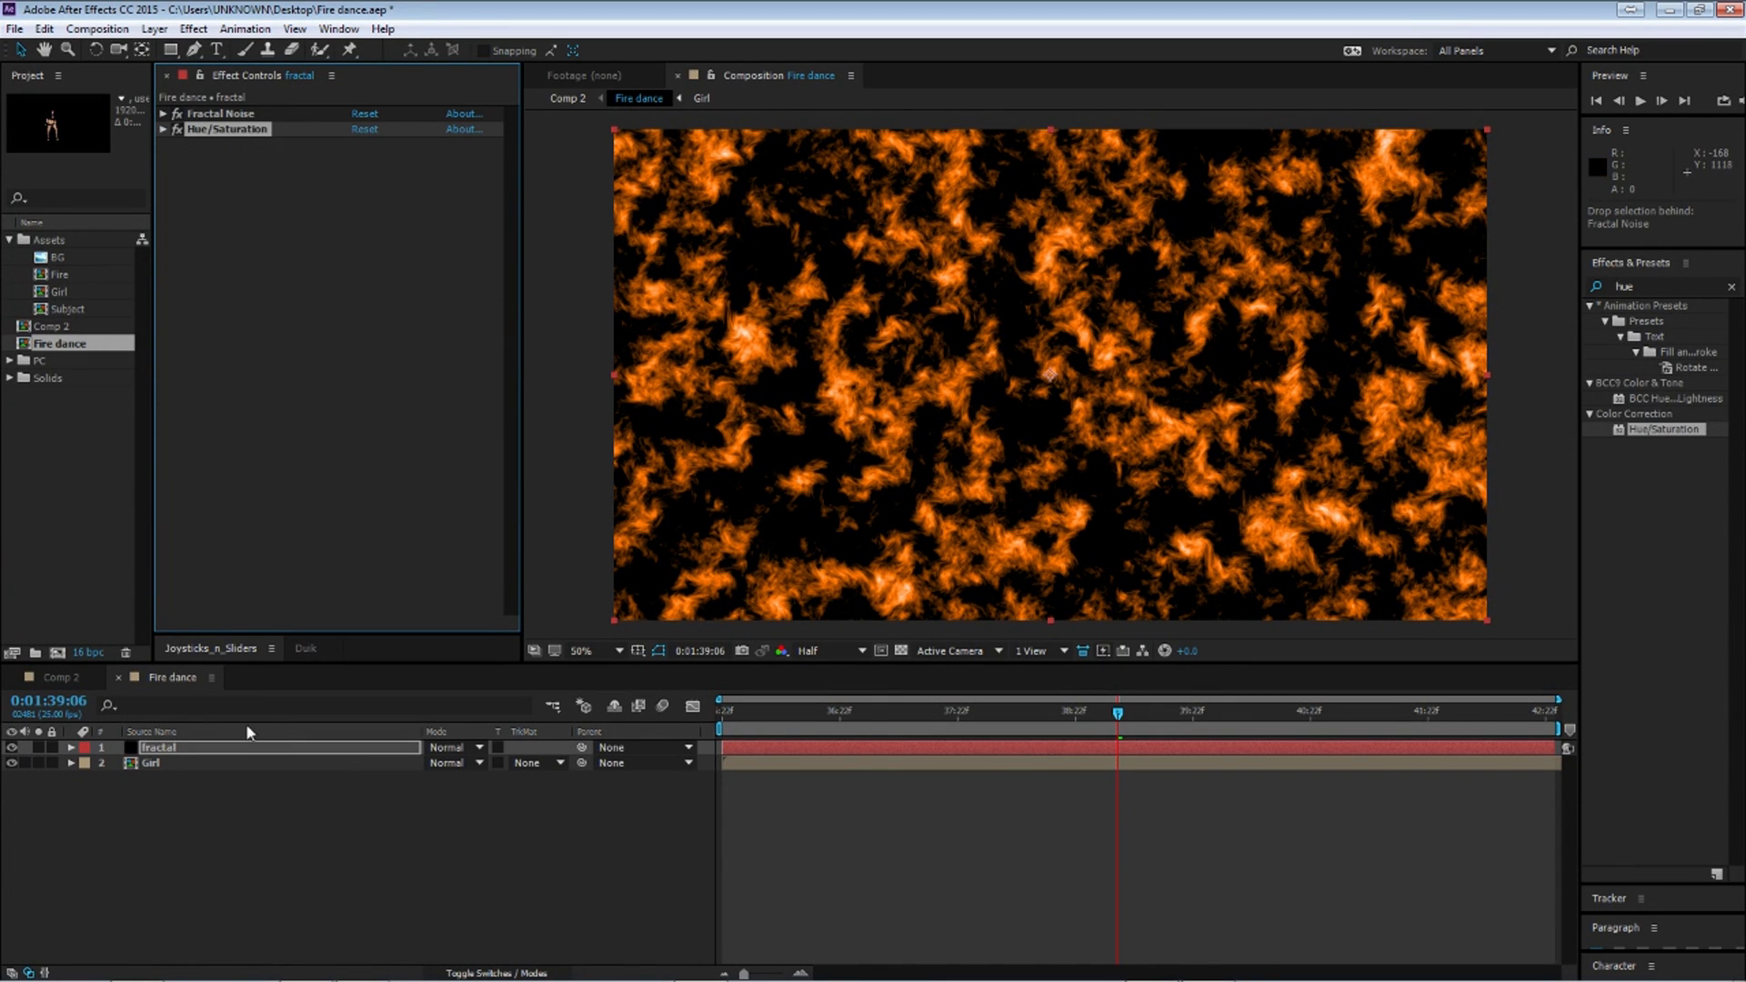
# Step: Move the Girl layer above the fractal layer, duplicate it and hide the upper copy
pyautogui.click(222, 747)
pyautogui.moveTo(191, 767); pyautogui.dragTo(229, 751)
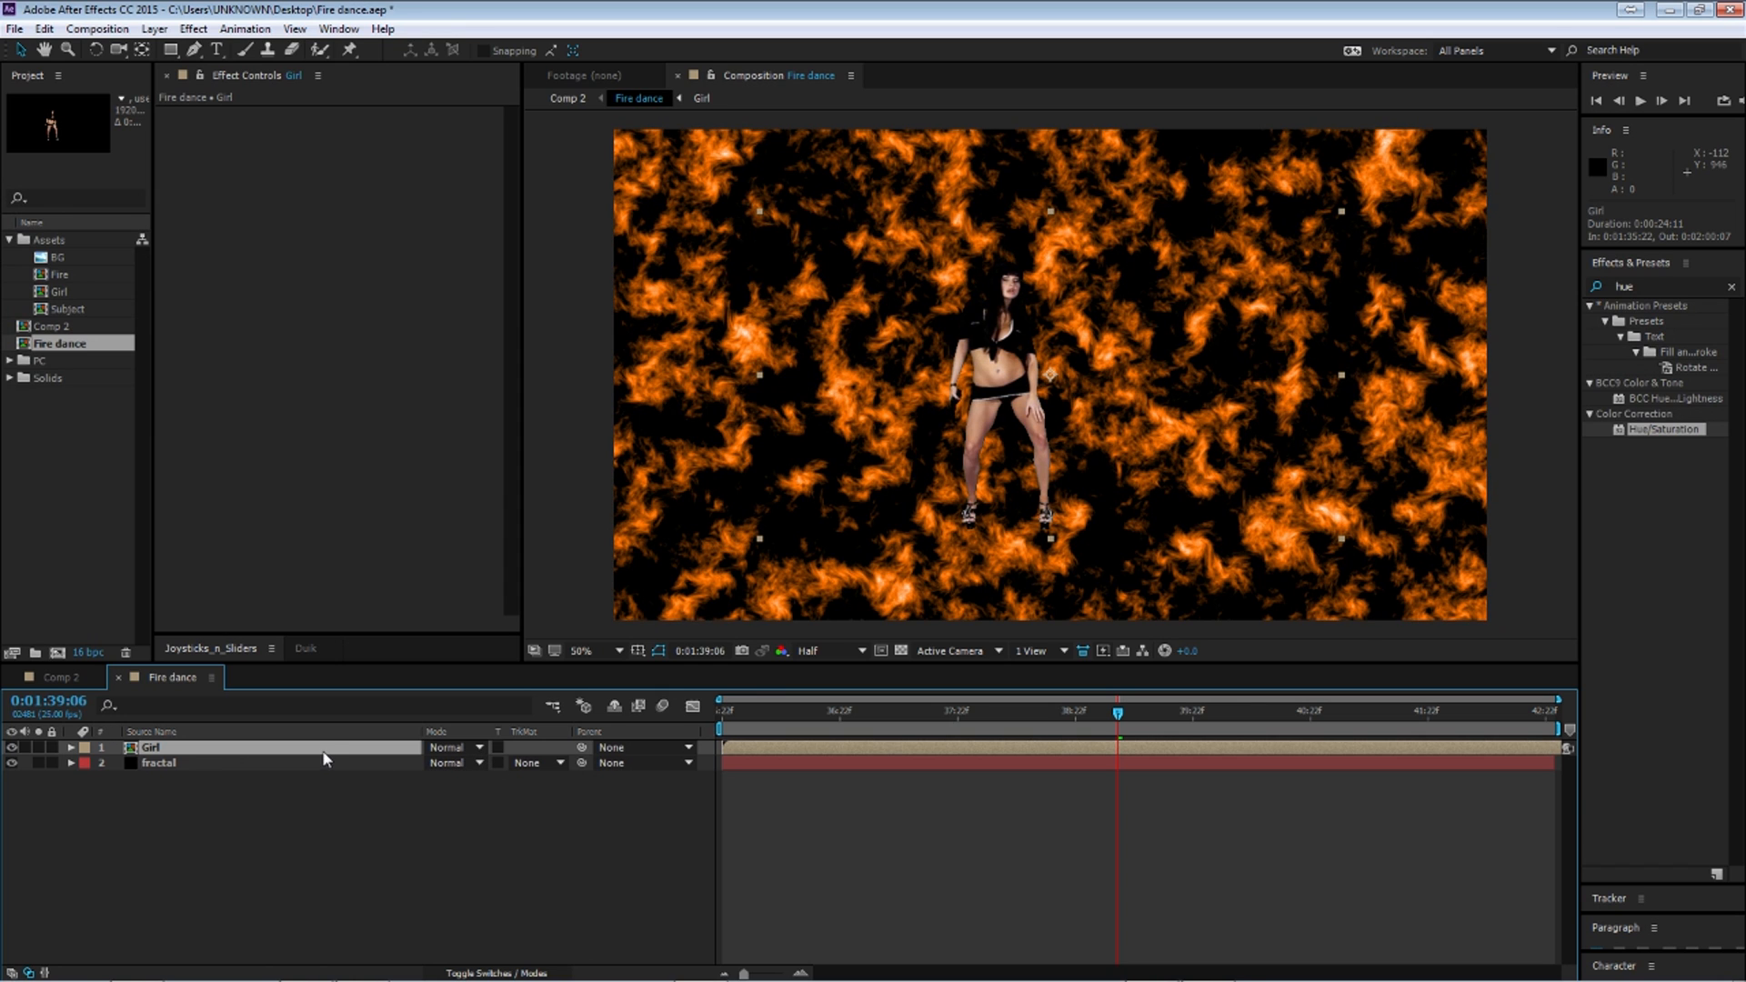
pyautogui.hotkey('ctrl', 'd')
pyautogui.click(12, 747)
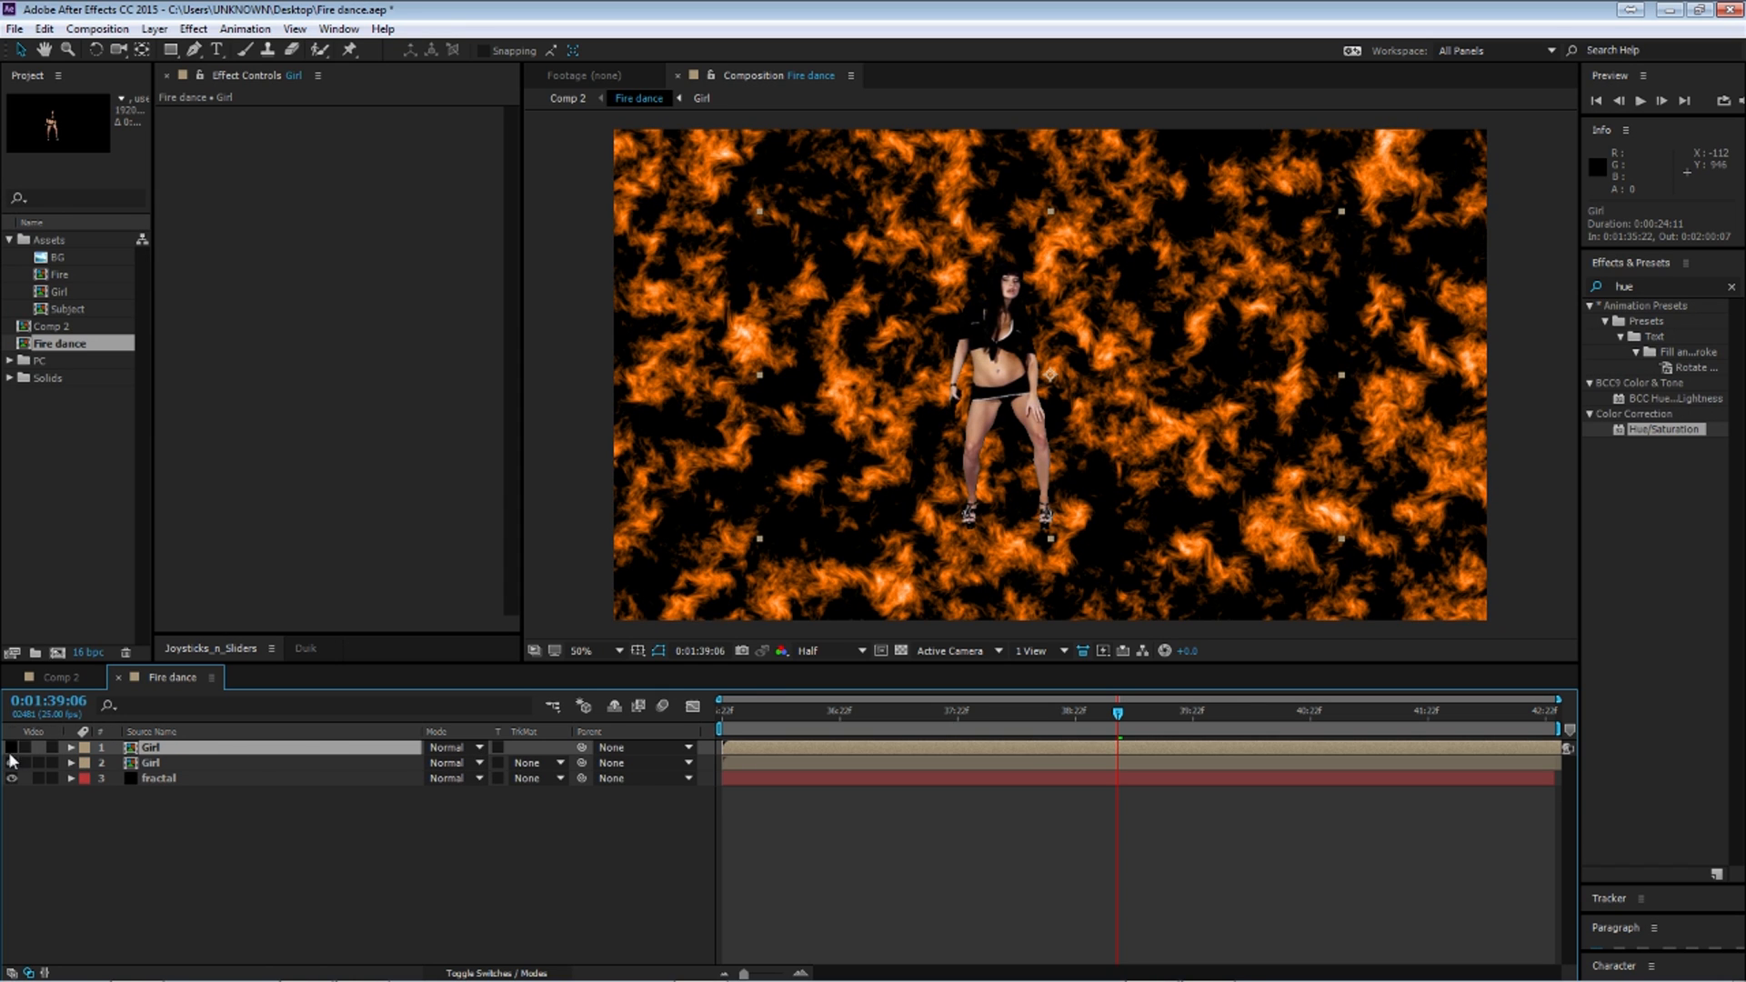
# Step: Set the fractal layer's track matte to Alpha Matte "Girl" and preview the result from the start
pyautogui.click(530, 779)
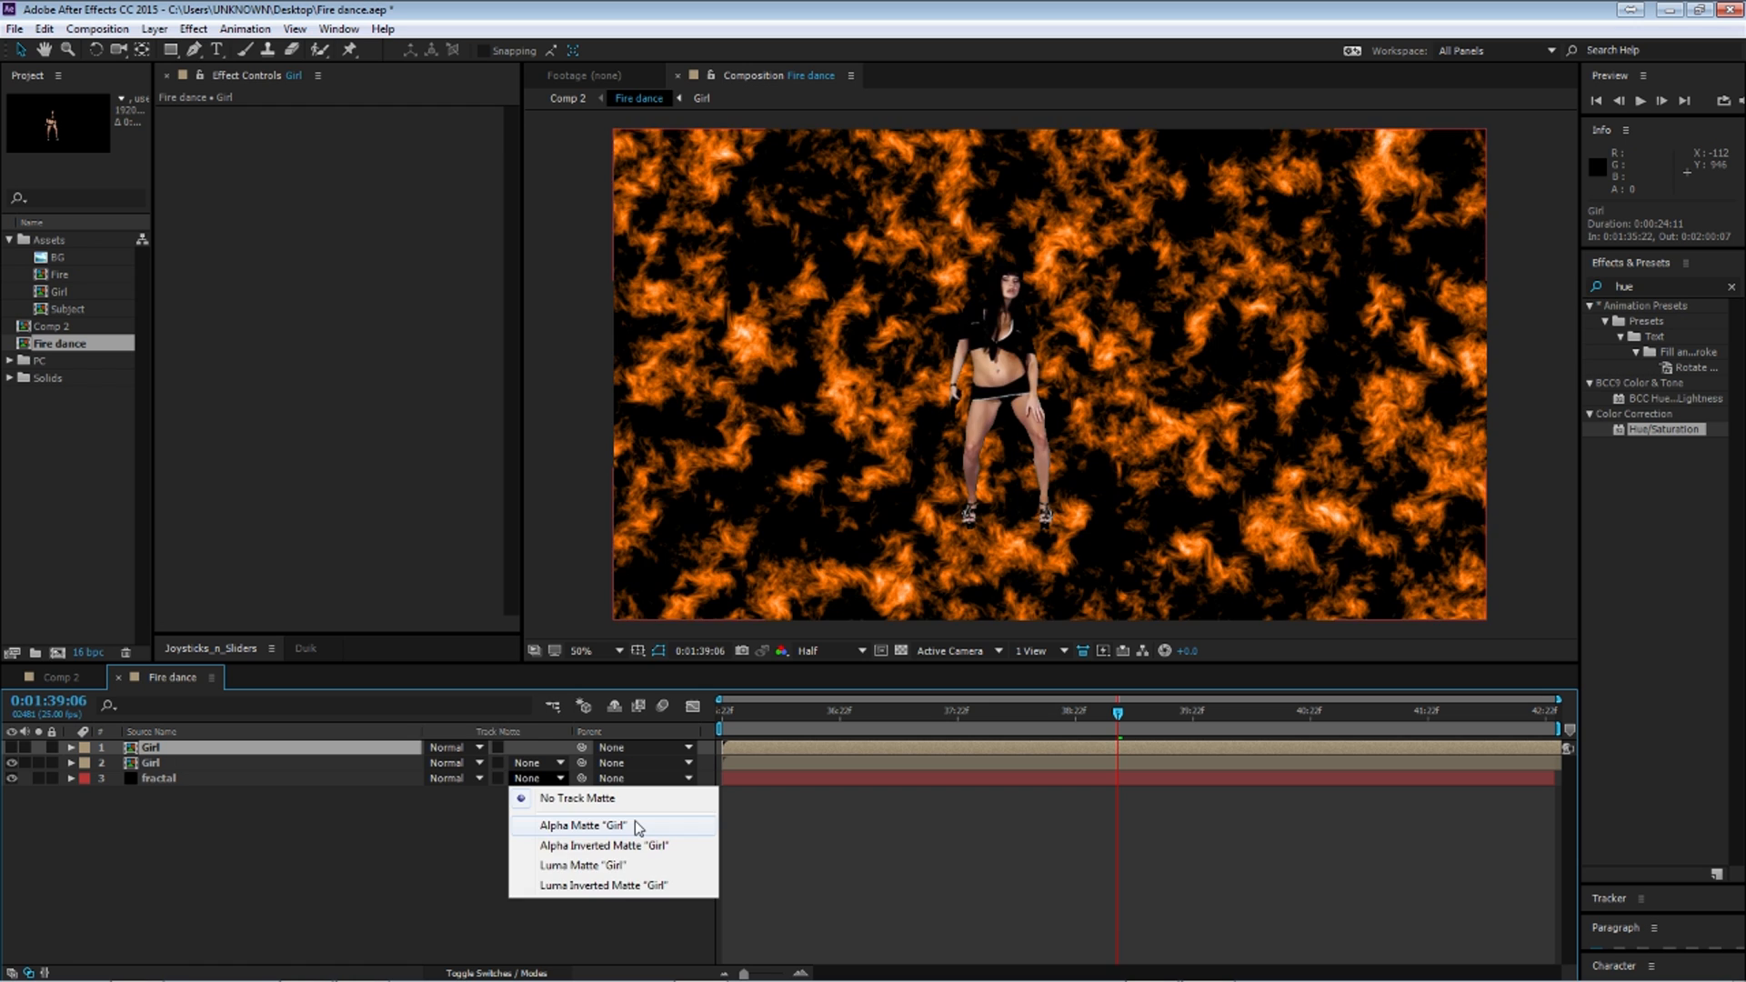
pyautogui.click(635, 821)
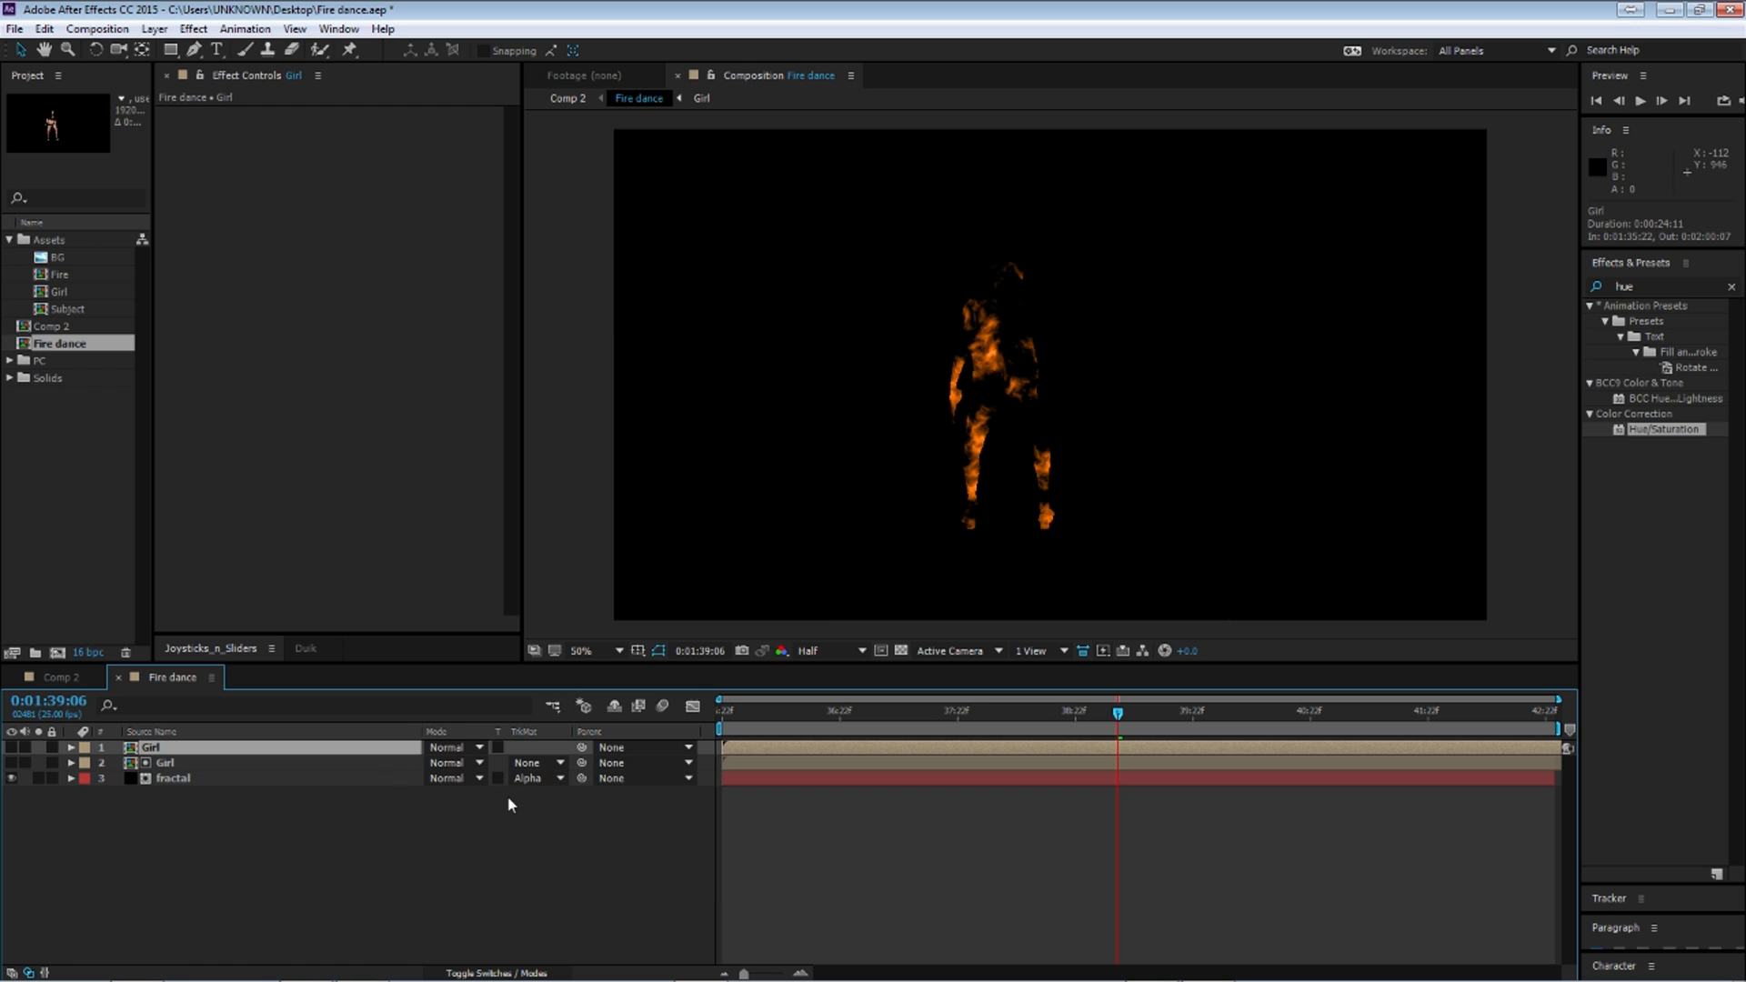
pyautogui.click(201, 777)
pyautogui.press('Home')
pyautogui.press('space')
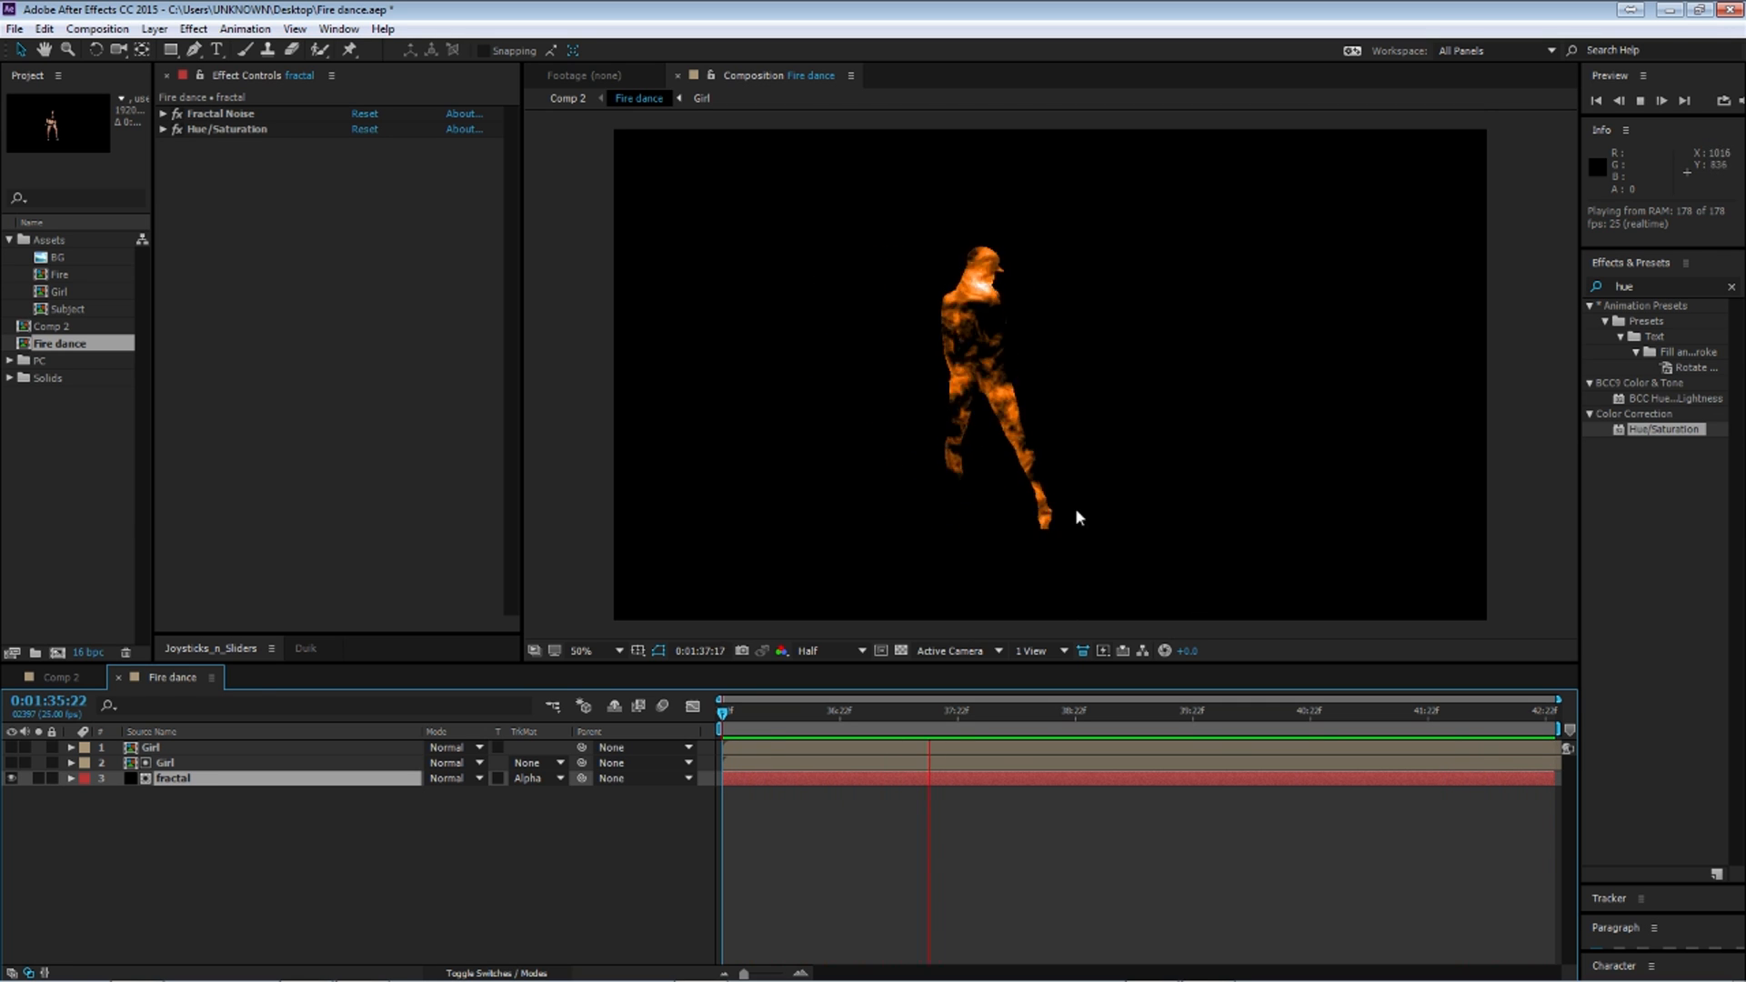
pyautogui.press('space')
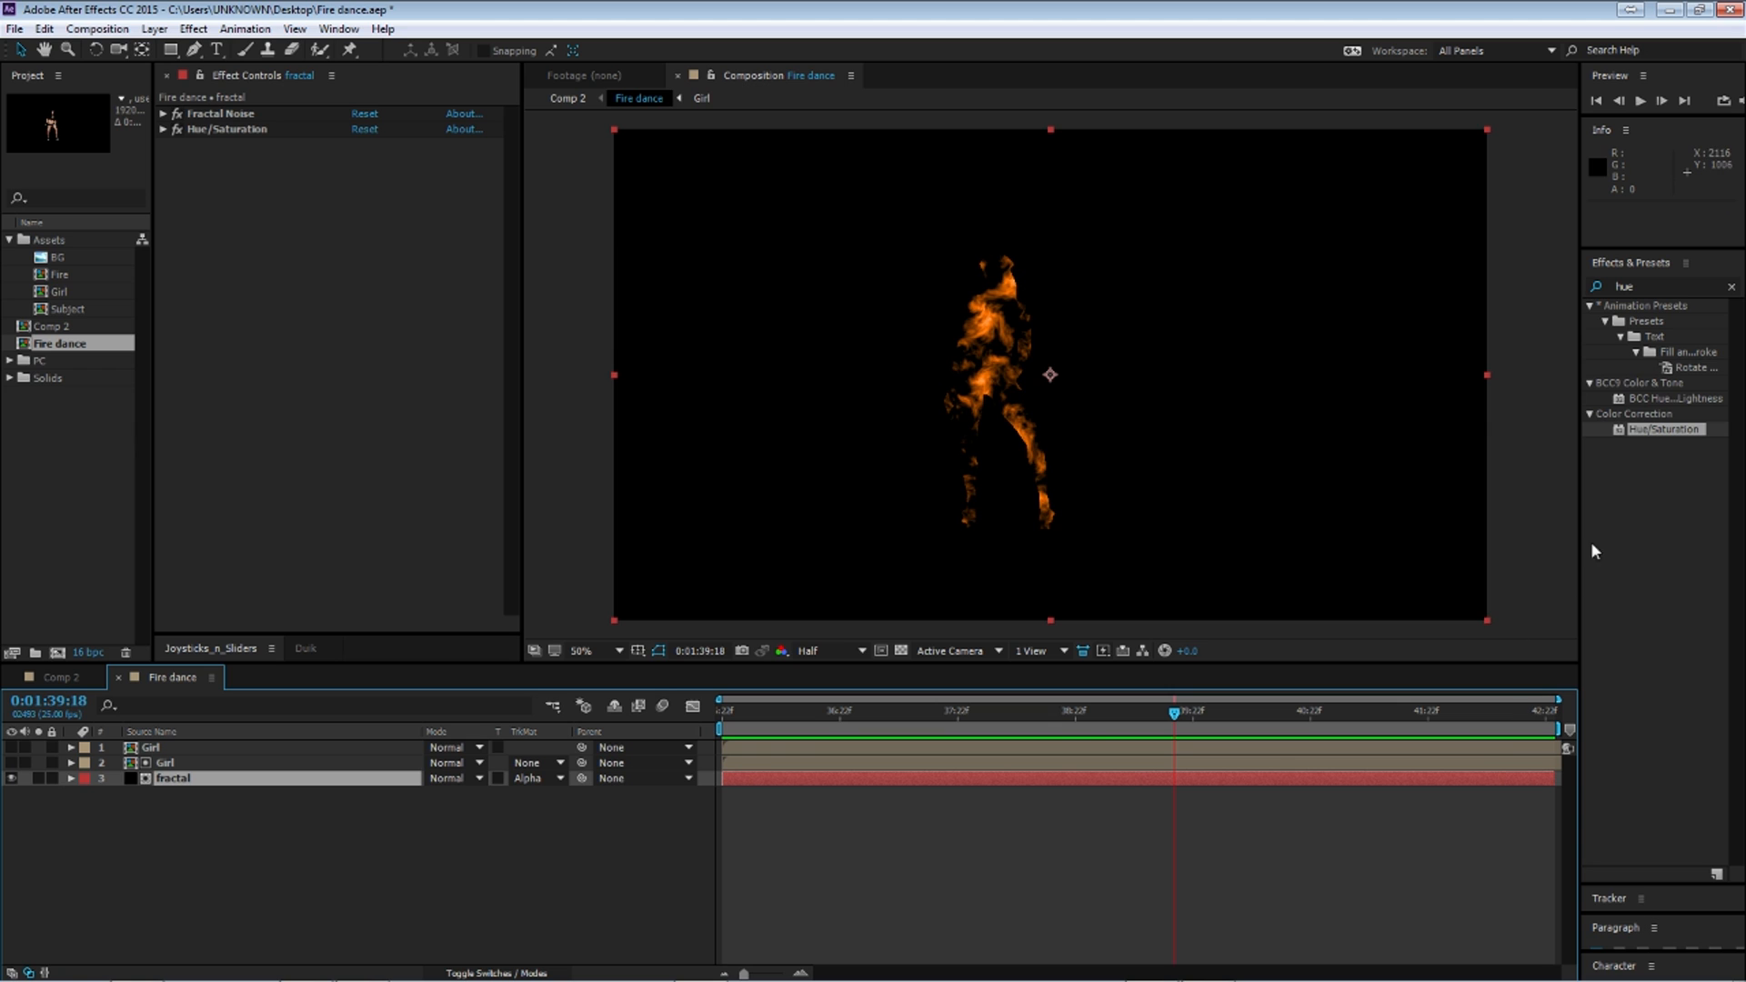
# Step: Apply Matte Choker to the Girl matte layer and set its Geometric Softness 1 to 30
pyautogui.click(1650, 285)
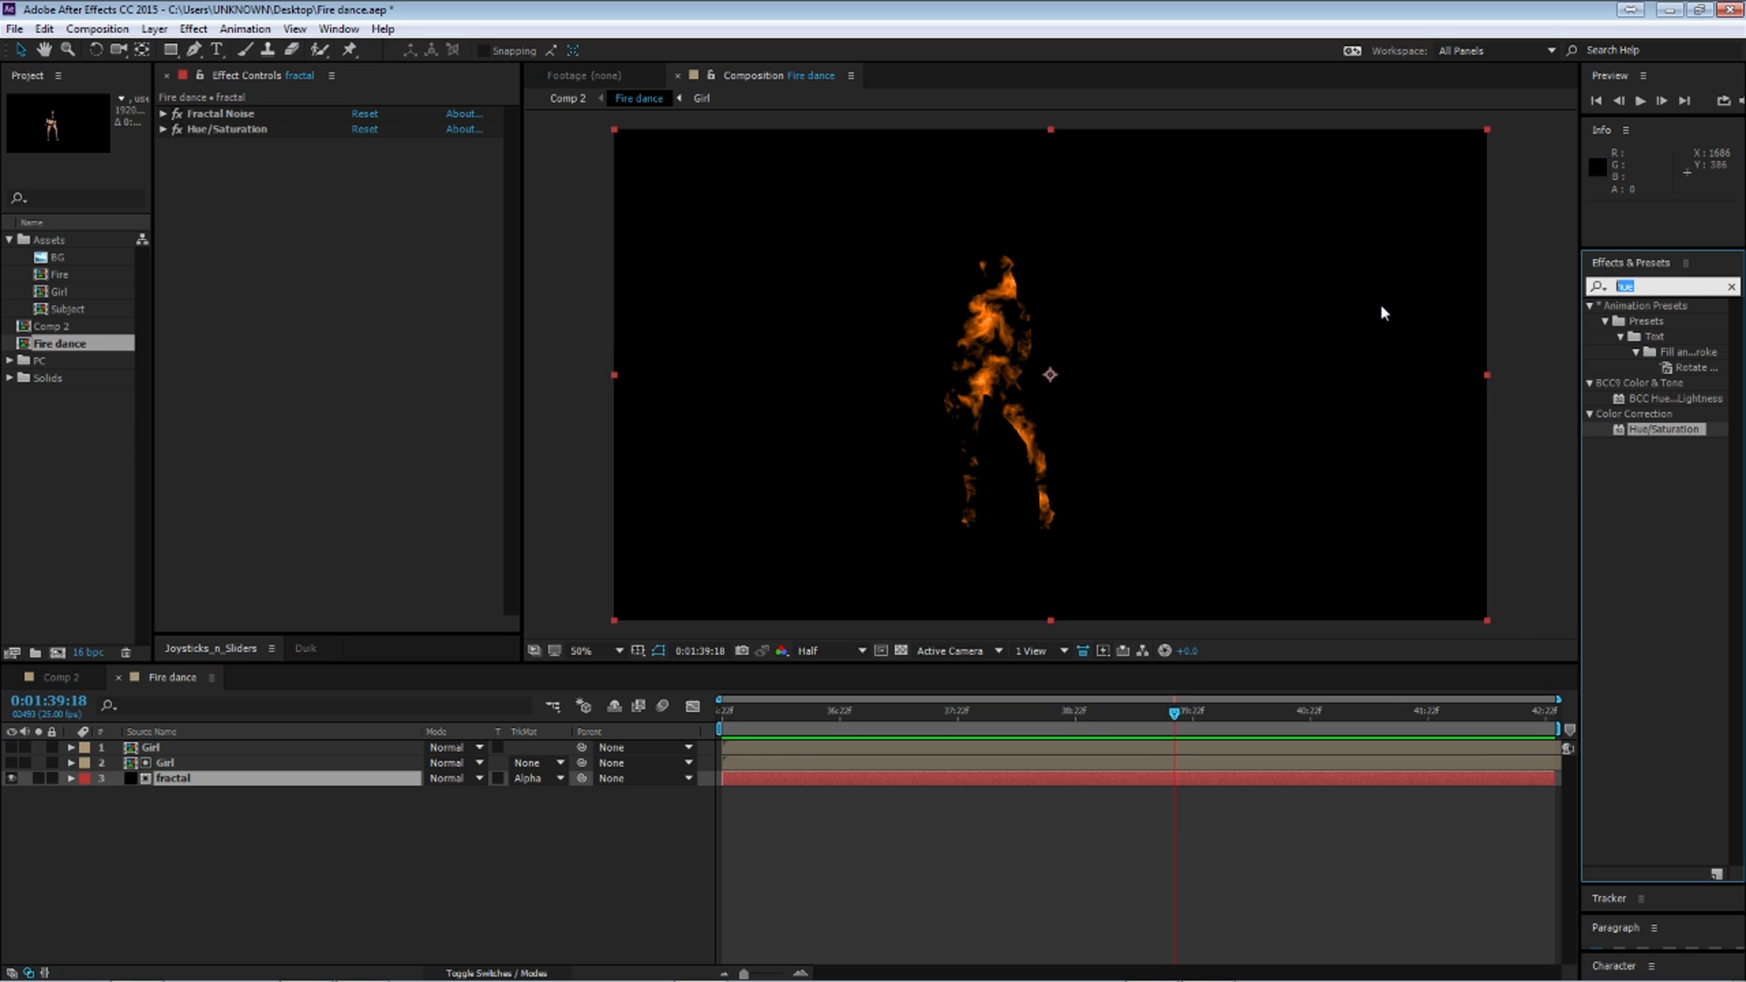
pyautogui.write('matte')
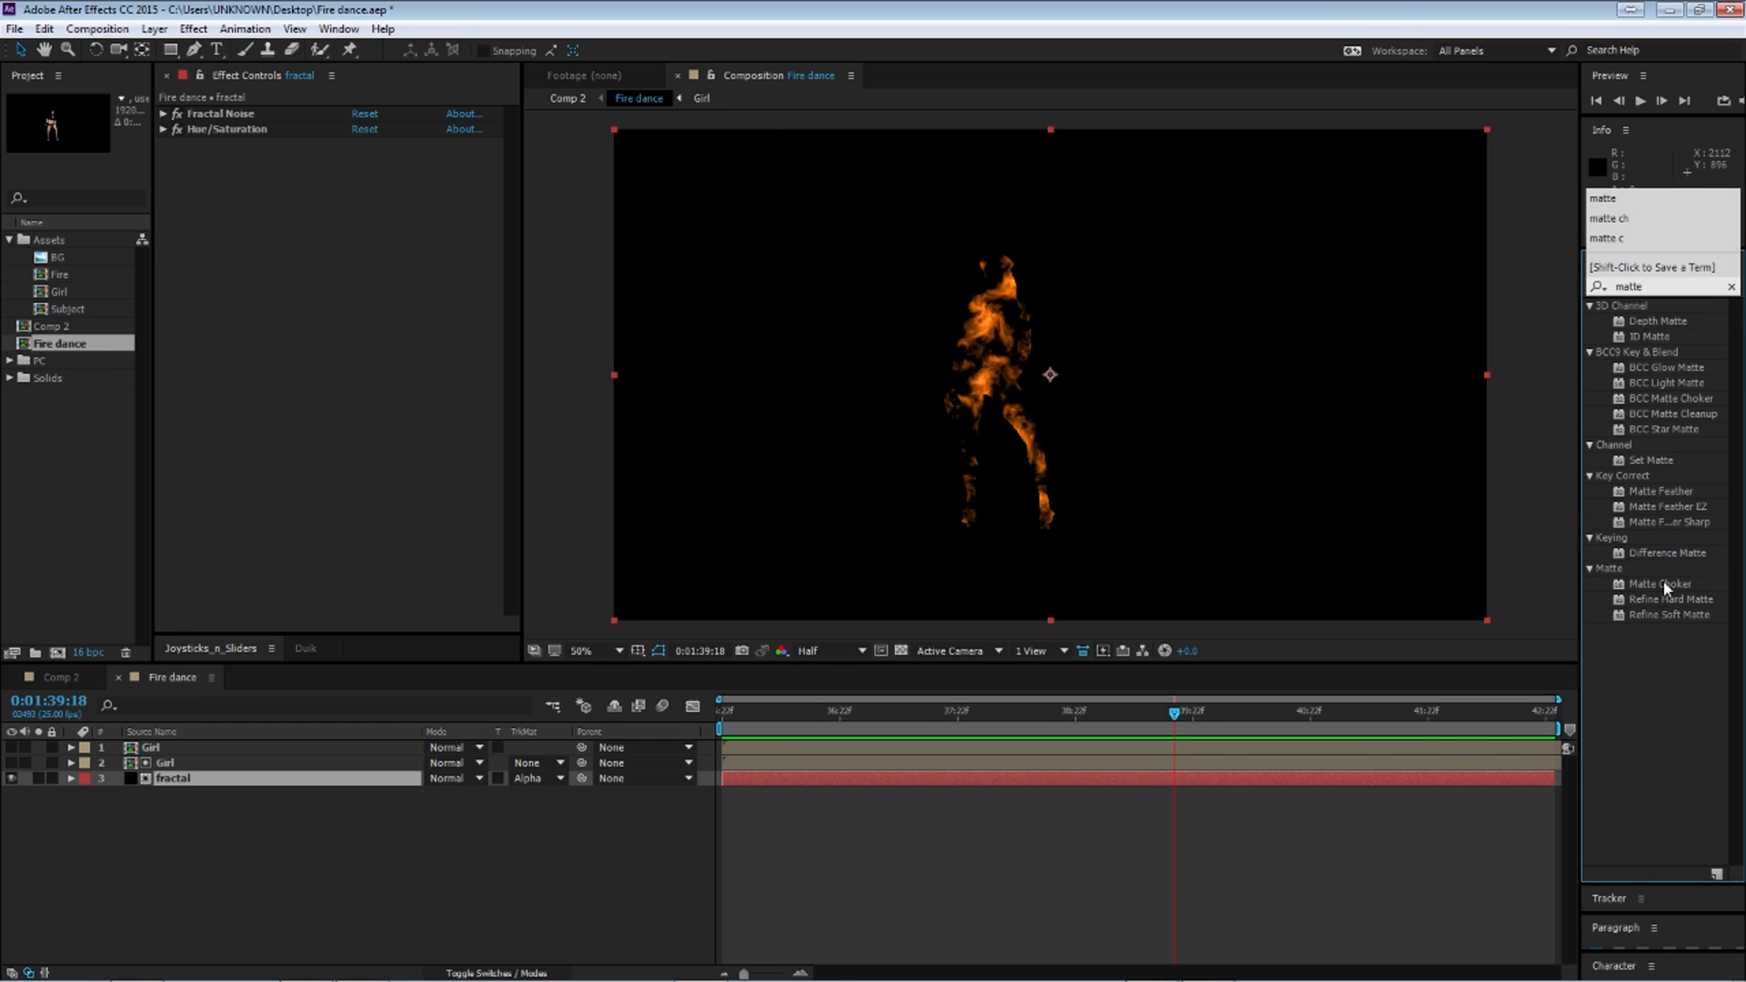
pyautogui.moveTo(1666, 588); pyautogui.dragTo(232, 768)
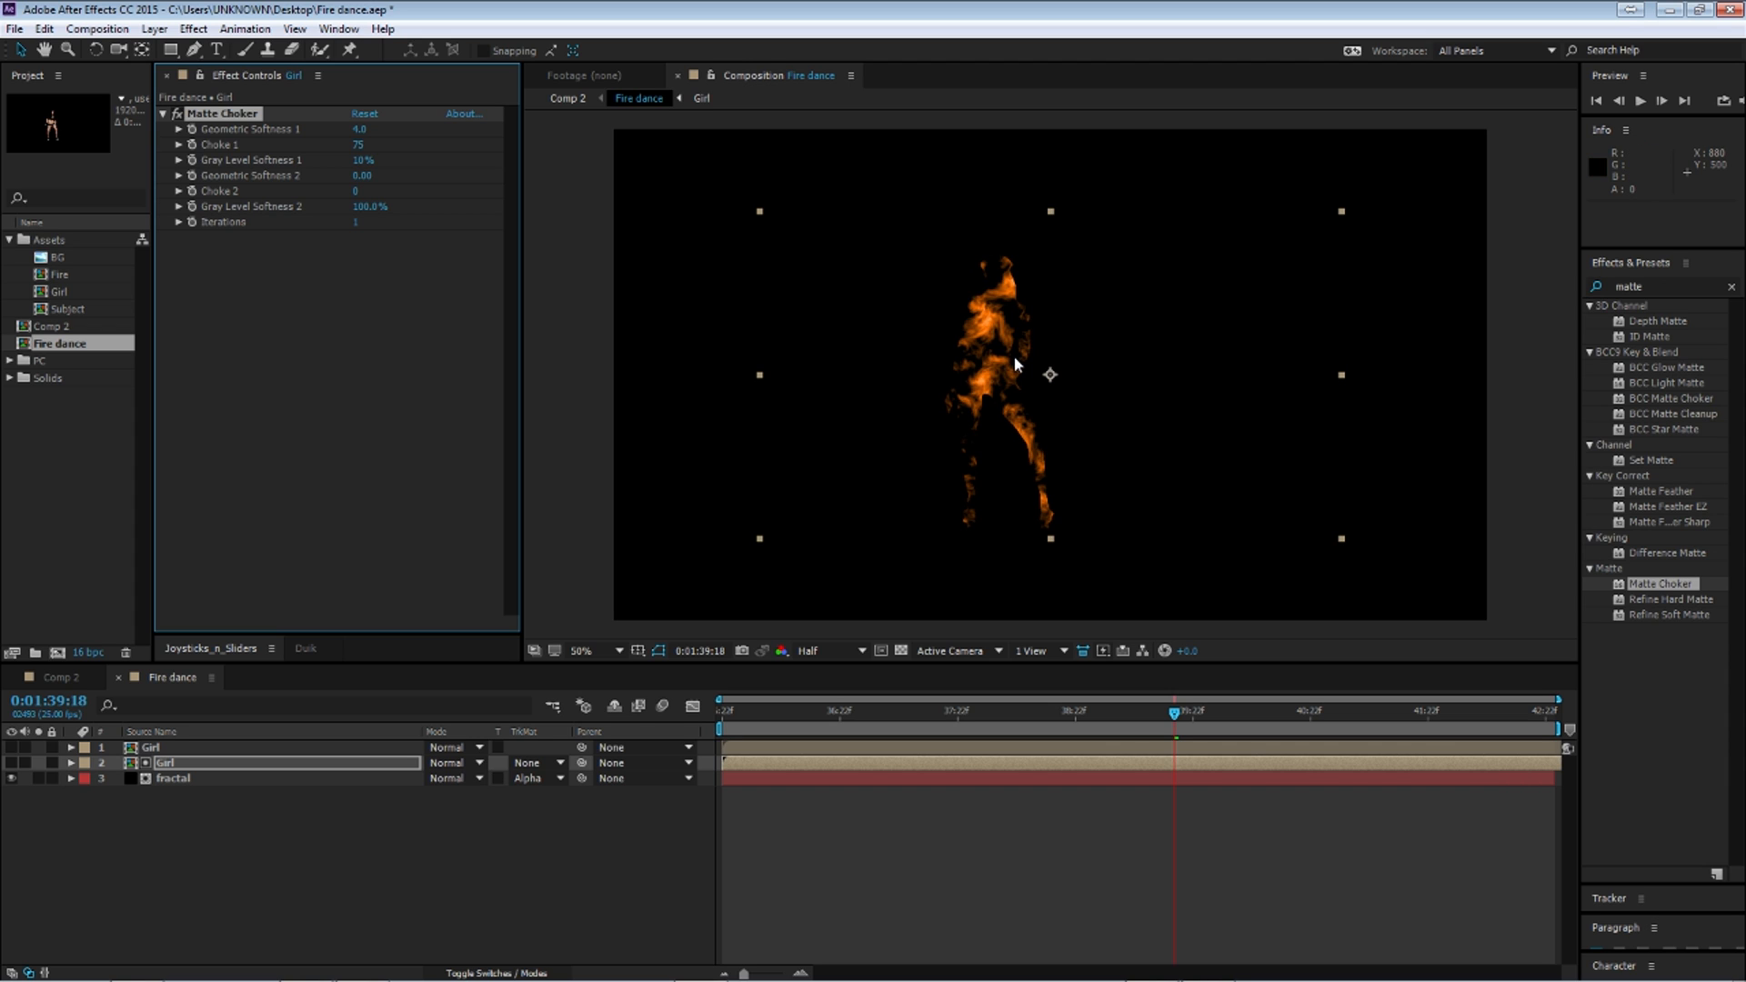
pyautogui.moveTo(367, 133); pyautogui.dragTo(623, 143)
pyautogui.click(360, 133)
pyautogui.write('30')
pyautogui.press('Return')
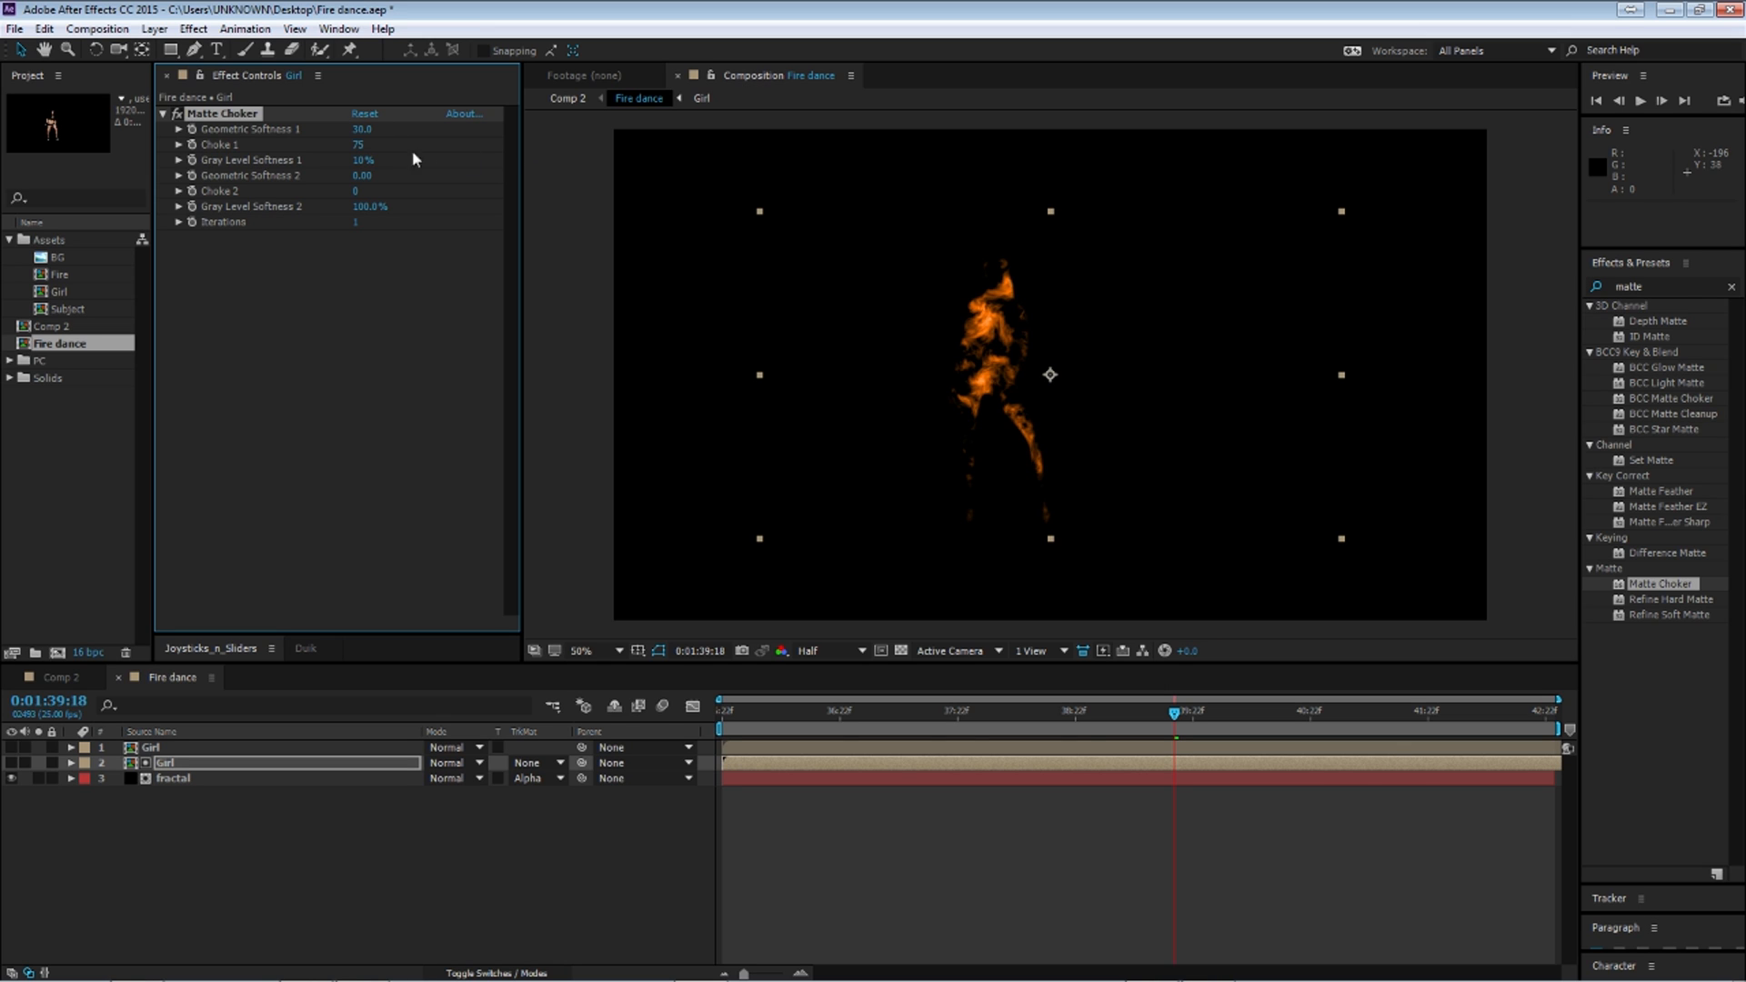
# Step: Set Matte Choker's Choke 1 to -119, Gray Level Softness 1 to 100% and Geometric Softness 2 to 33.50, and preview
pyautogui.moveTo(355, 145); pyautogui.dragTo(84, 130)
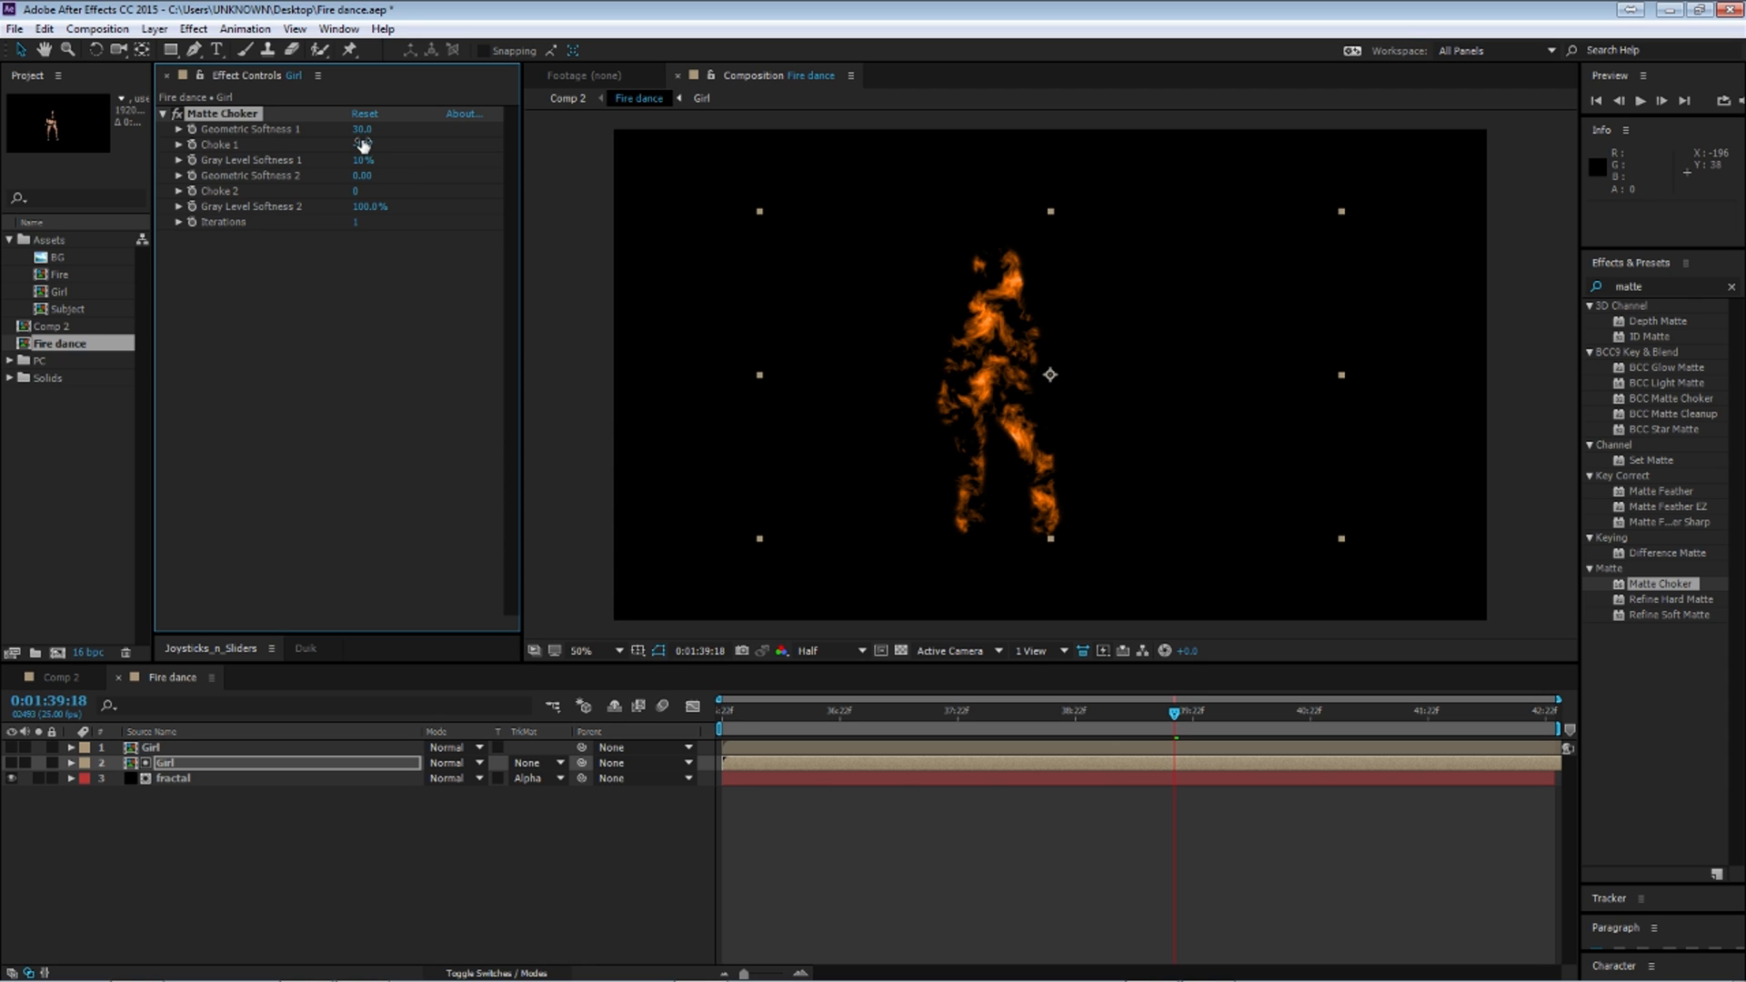
pyautogui.moveTo(359, 160); pyautogui.dragTo(465, 158)
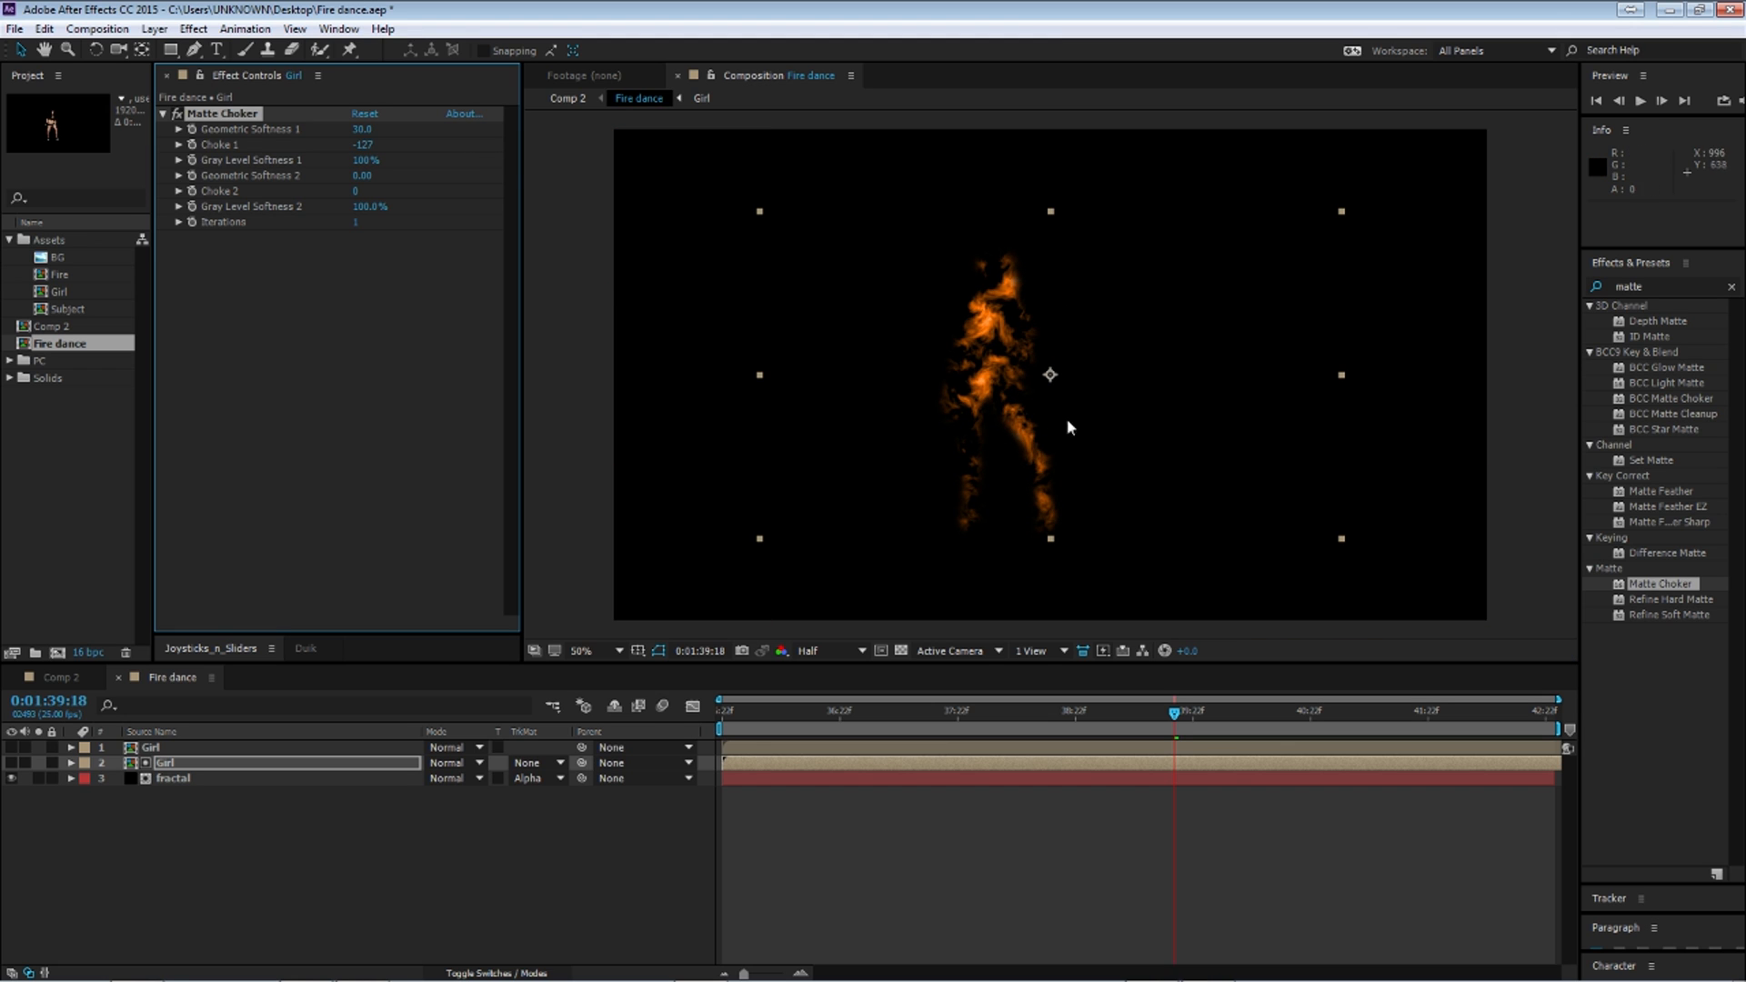
pyautogui.moveTo(362, 152); pyautogui.dragTo(540, 181)
pyautogui.moveTo(1059, 708); pyautogui.dragTo(937, 707)
pyautogui.press('space')
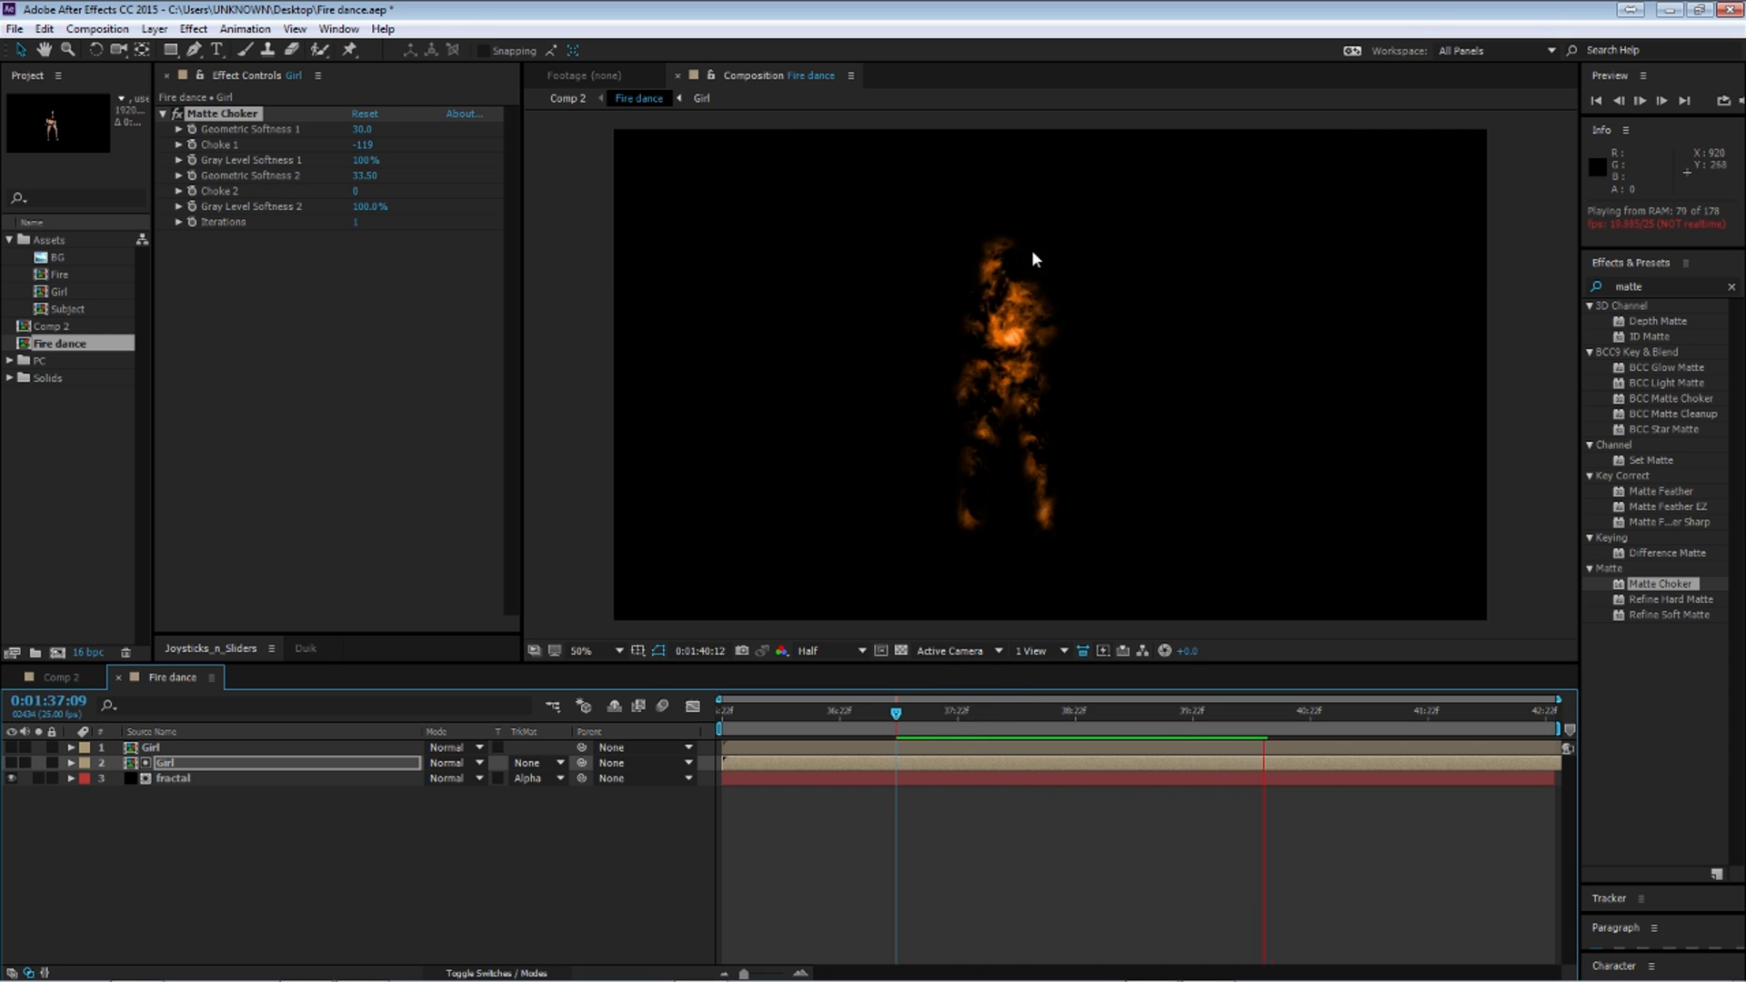
# Step: Adjust Matte Choker's Geometric Softness 2 to 32.20 while checking the frame at 0:01:38:00
pyautogui.click(371, 207)
pyautogui.moveTo(362, 178); pyautogui.dragTo(419, 175)
pyautogui.click(973, 709)
pyautogui.moveTo(364, 176); pyautogui.dragTo(571, 189)
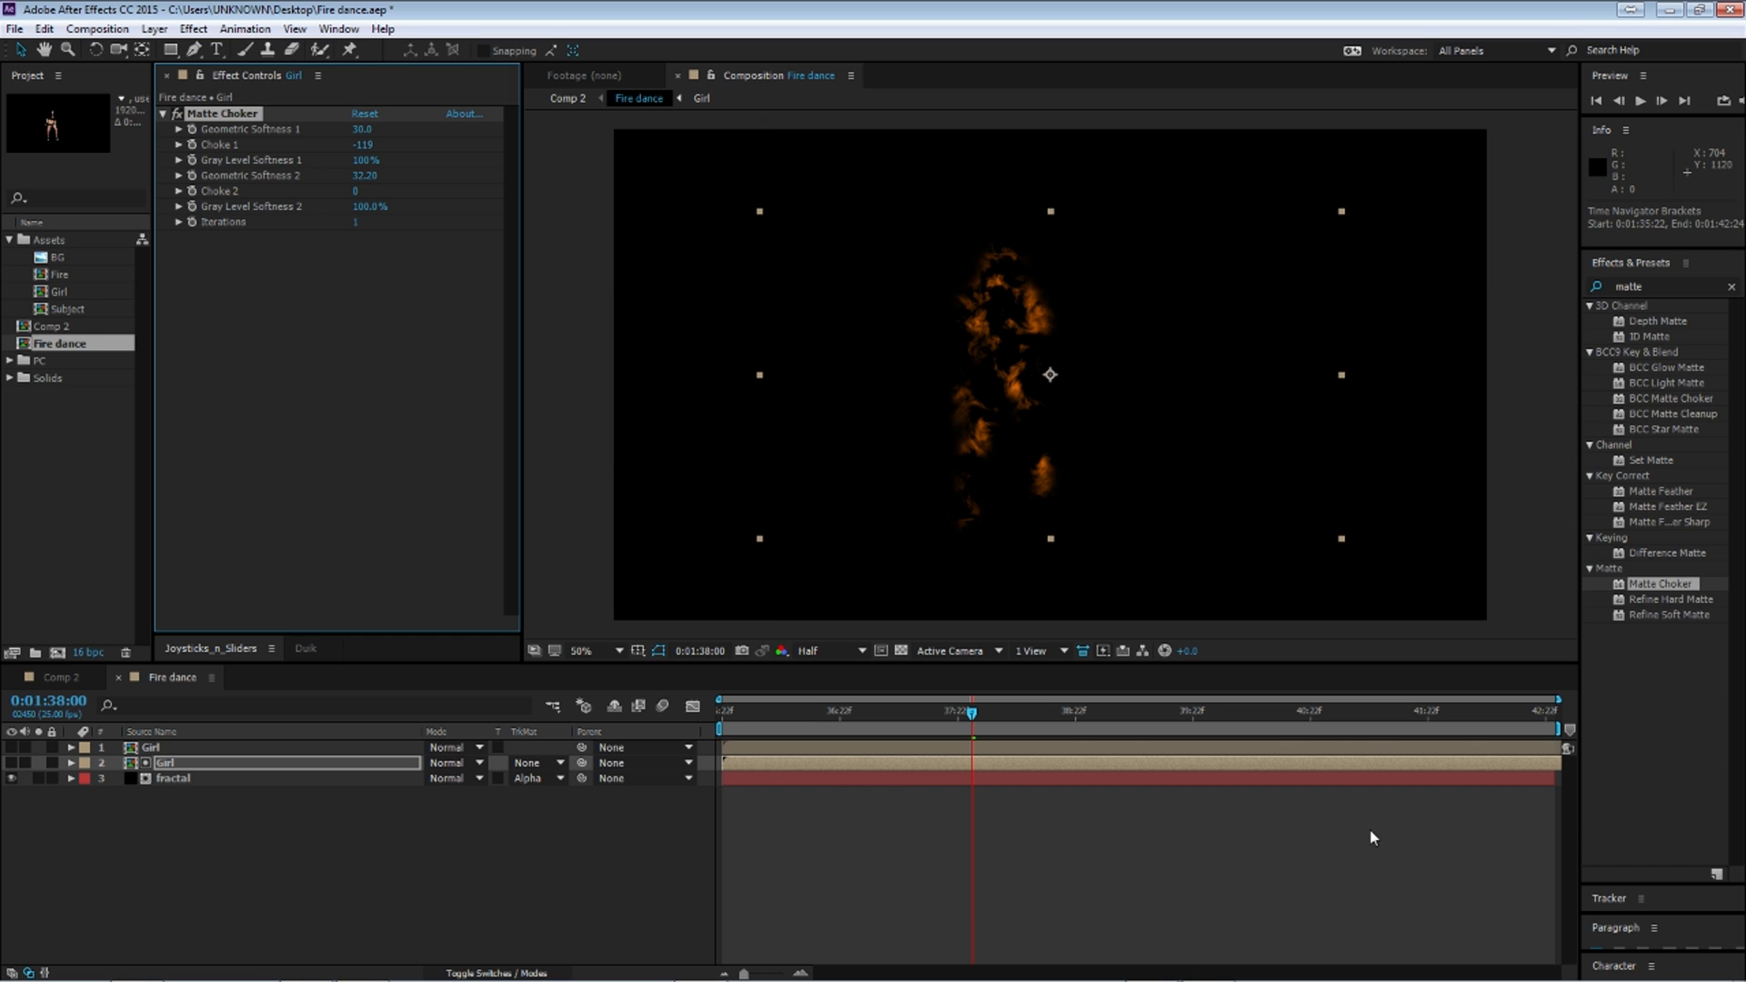
# Step: Apply Turbulent Displace to the Girl matte layer and toggle that layer's visibility to check the distortion
pyautogui.click(1660, 286)
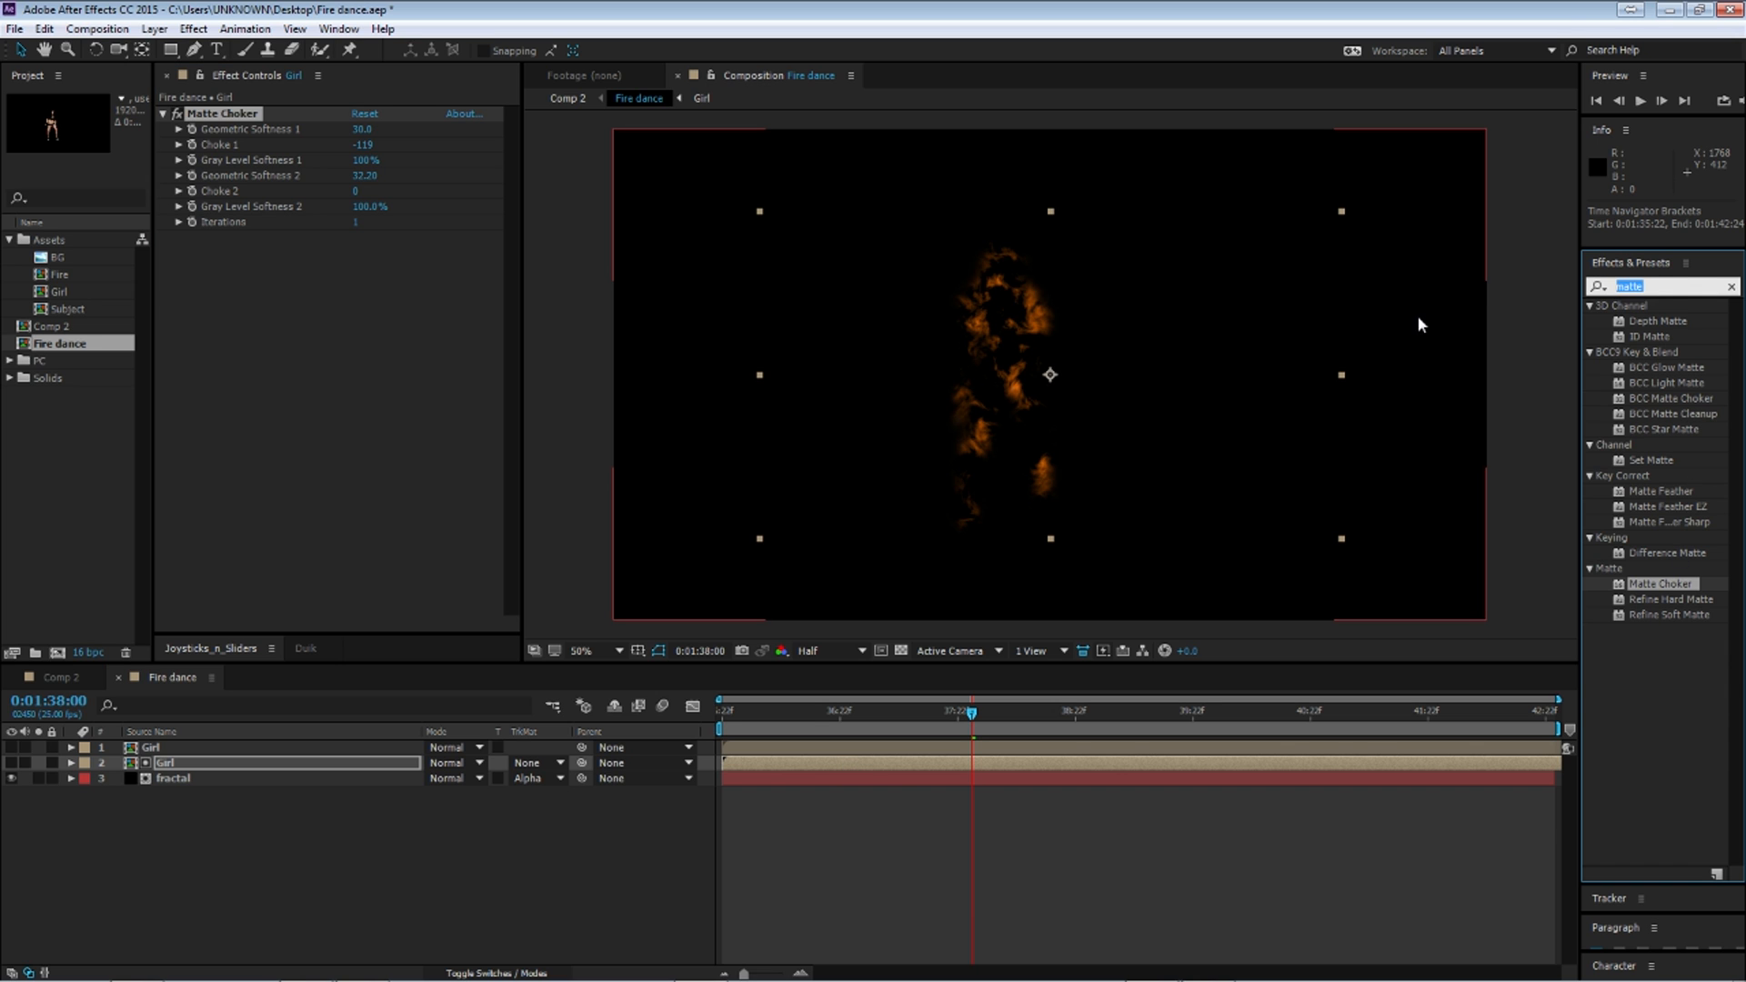
pyautogui.write('turb')
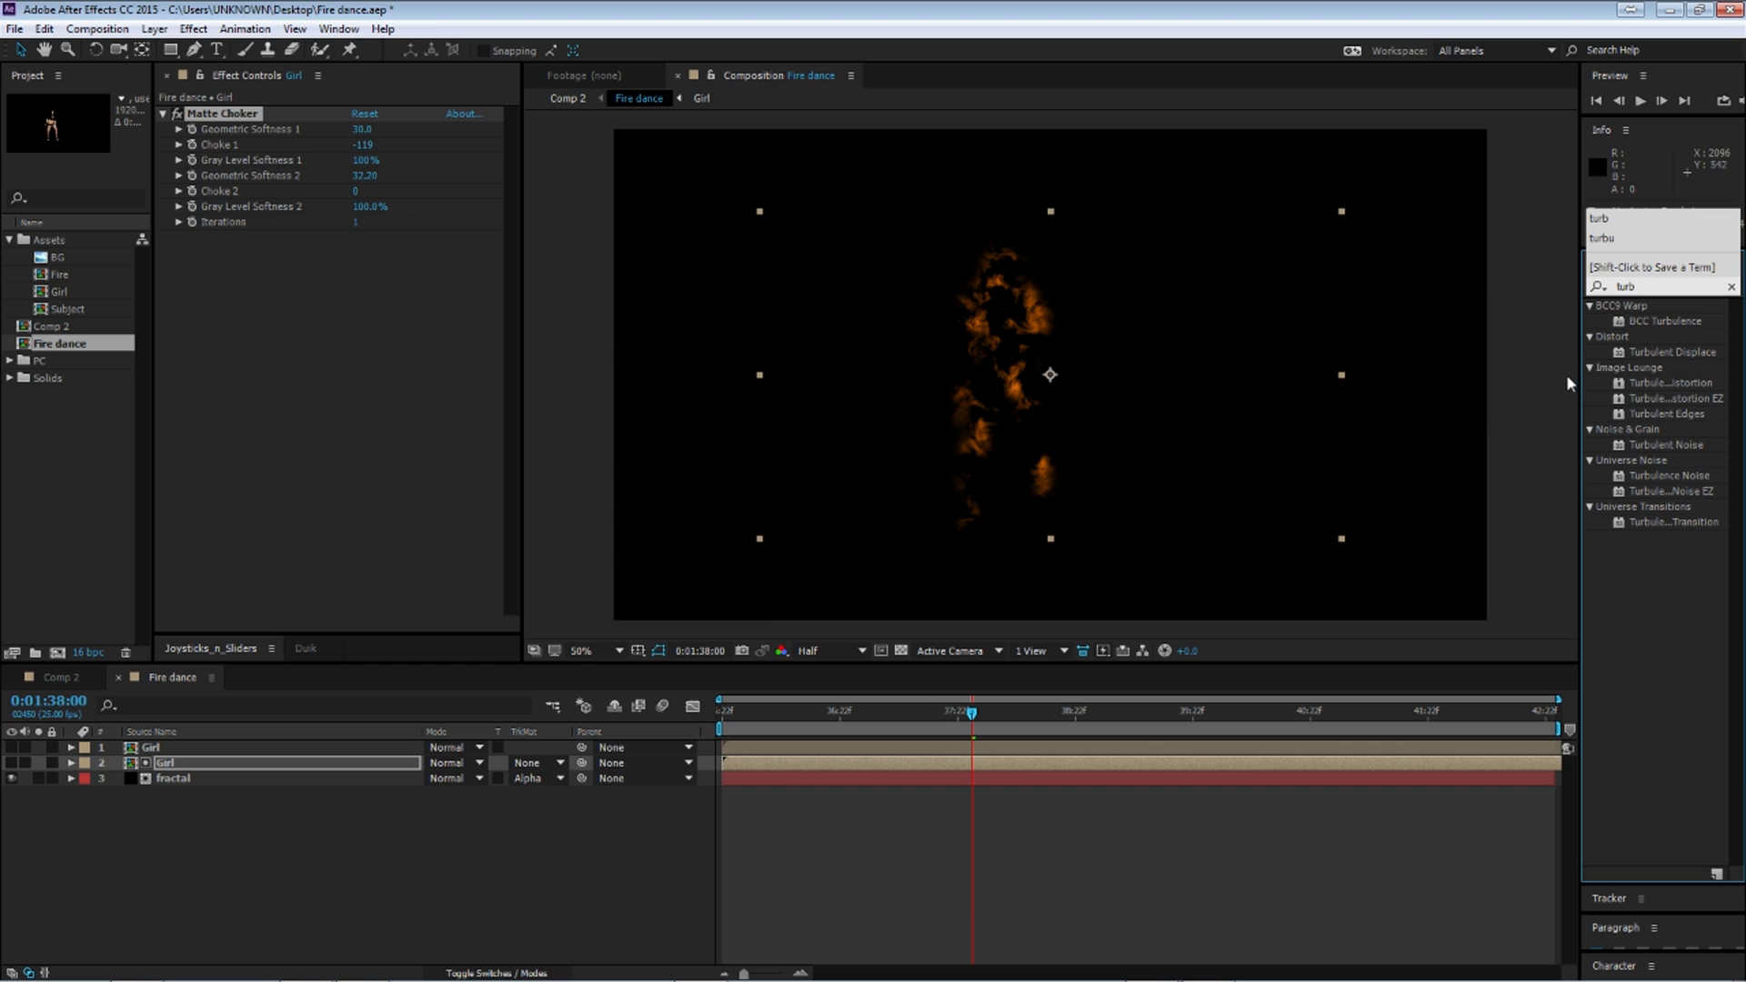
pyautogui.moveTo(1671, 352); pyautogui.dragTo(436, 350)
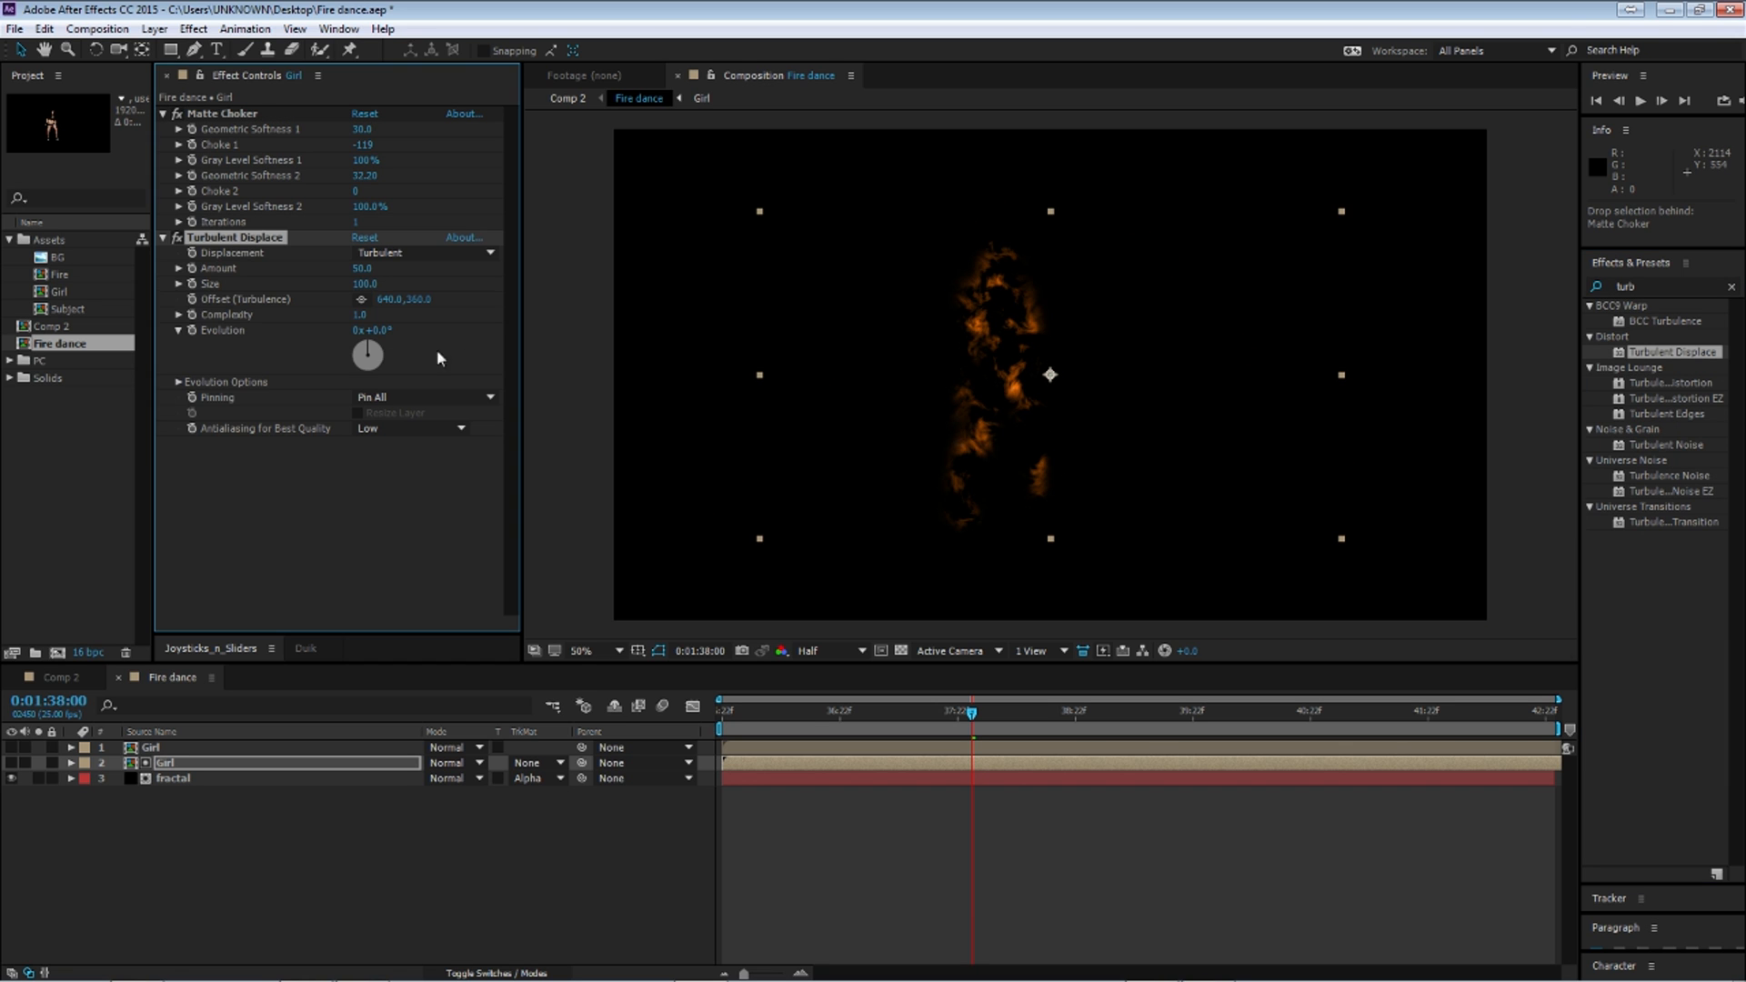
pyautogui.click(10, 764)
pyautogui.click(10, 764)
pyautogui.click(11, 763)
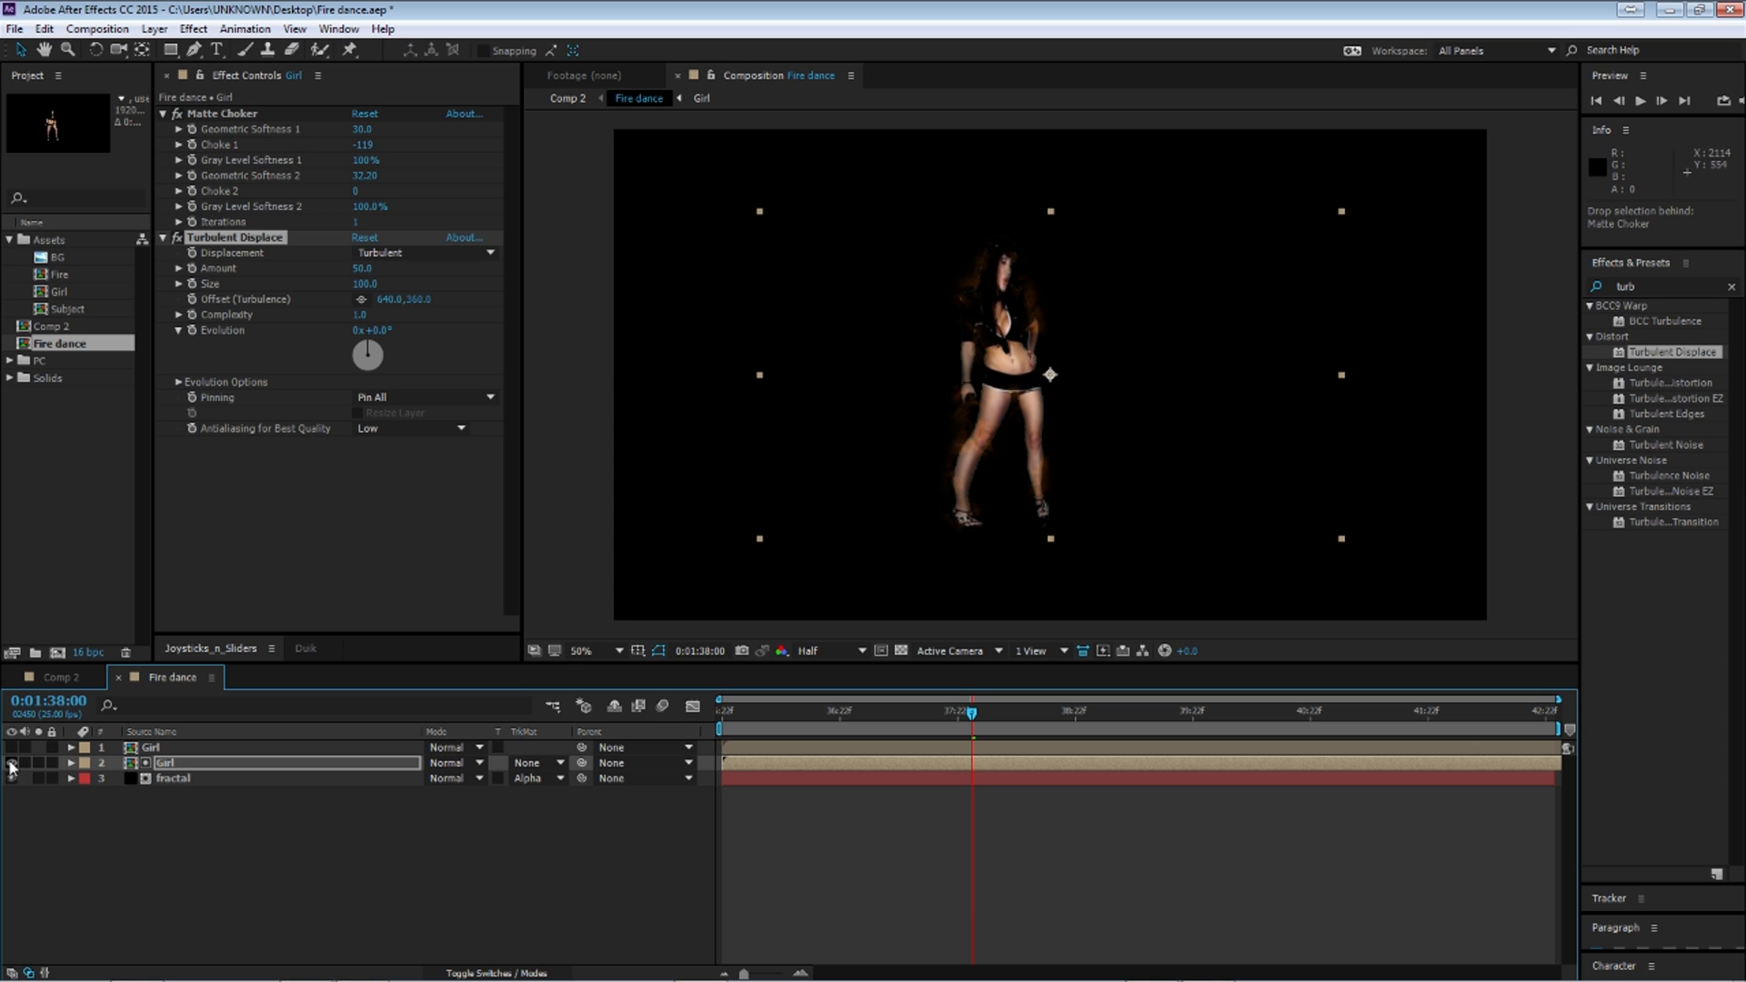
pyautogui.click(11, 764)
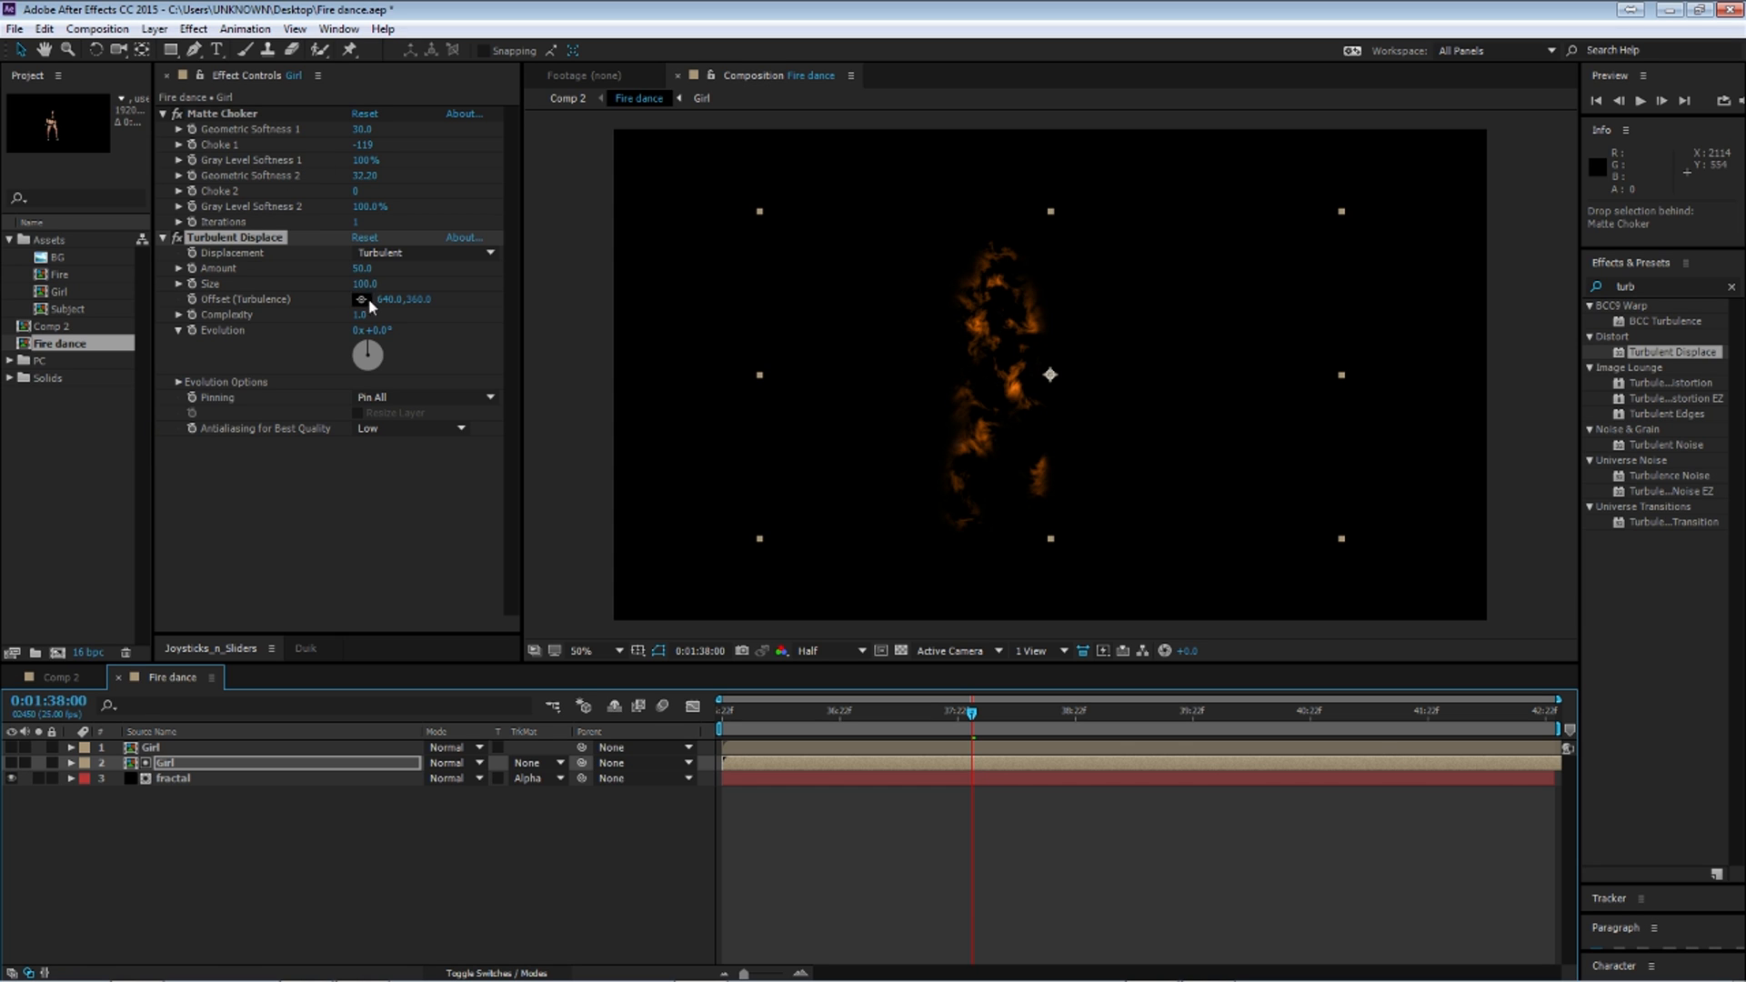
# Step: Set Turbulent Displace's size to 15 and start keyframing its Offset (Turbulence) at 0:01:35:22
pyautogui.click(361, 283)
pyautogui.write('15')
pyautogui.press('Return')
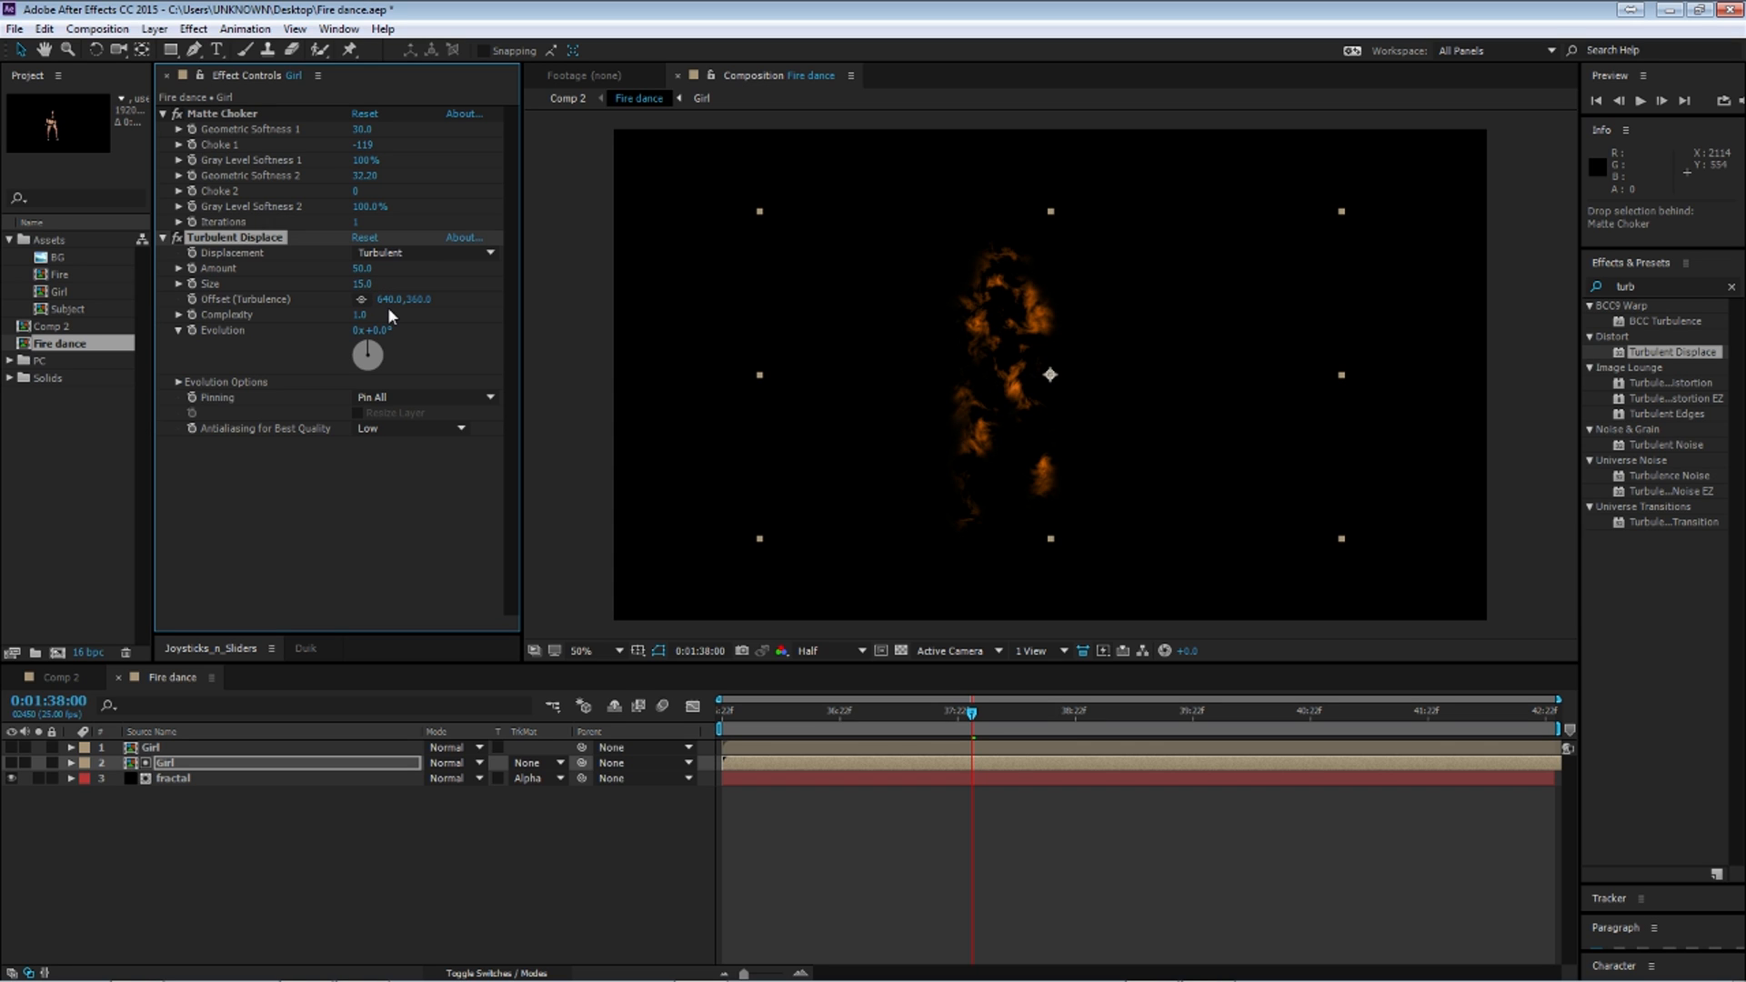
pyautogui.moveTo(831, 711); pyautogui.dragTo(504, 663)
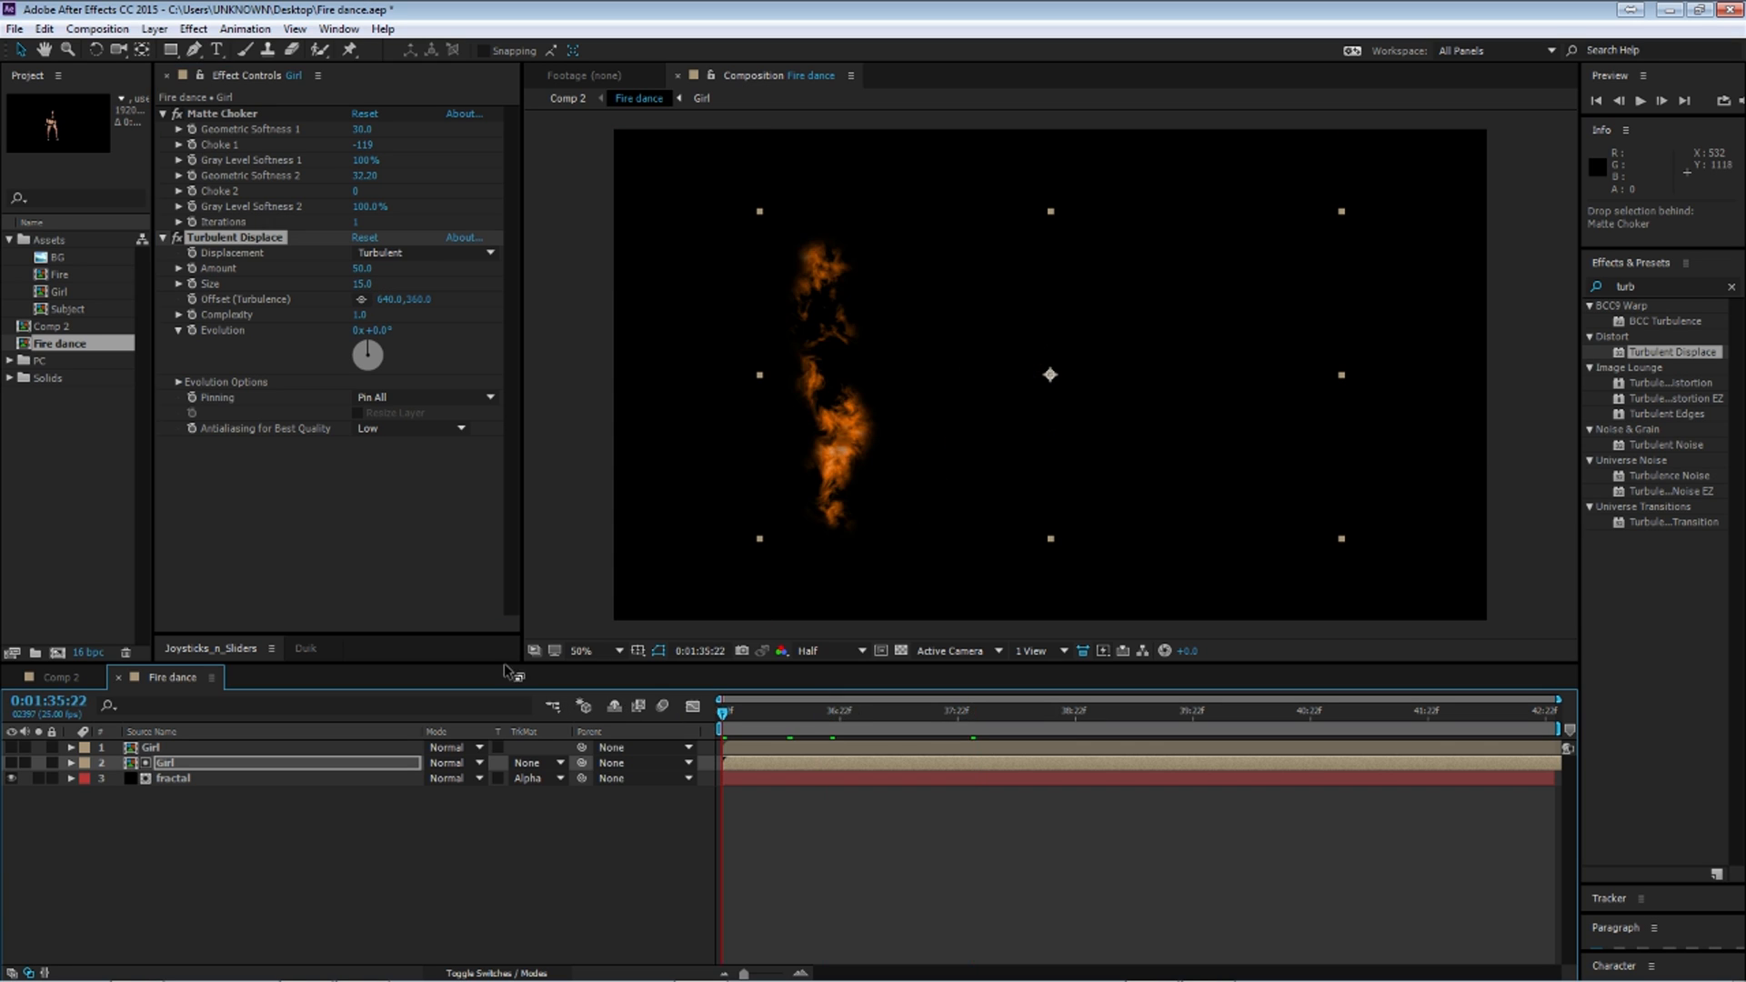
pyautogui.click(194, 299)
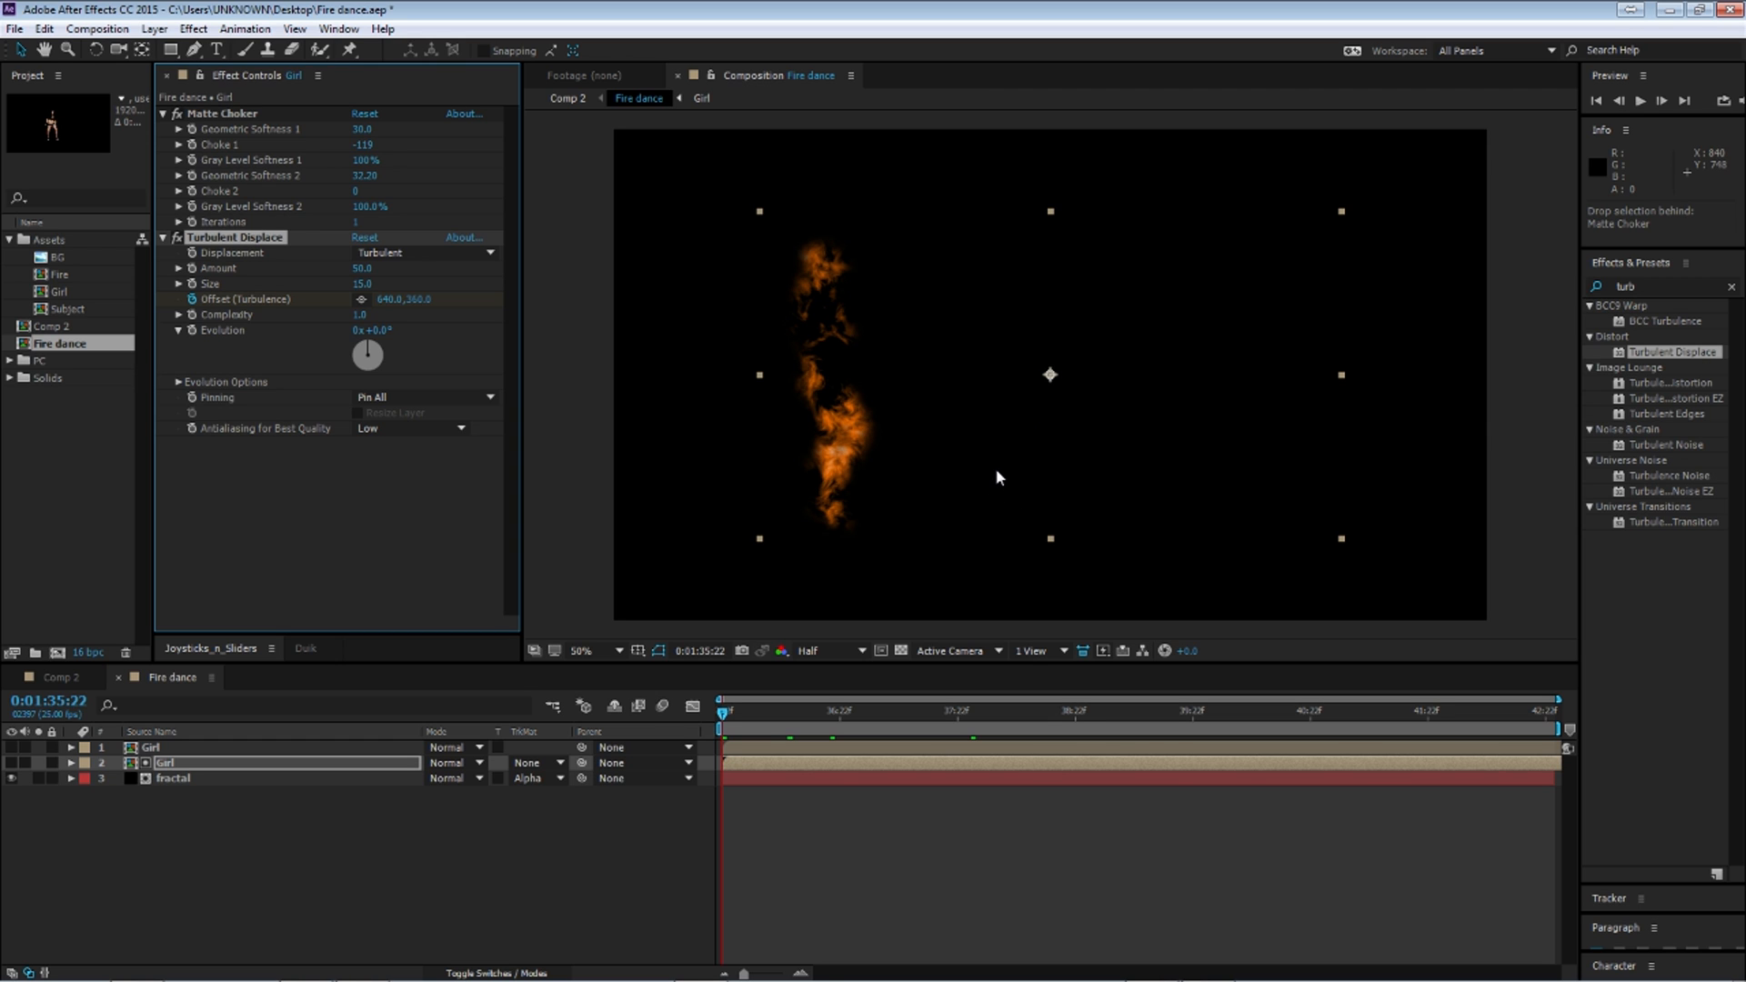
# Step: Set Turbulent Displace's vertical Offset (Turbulence) to -2000 at 0:01:42:23 and preview the animation
pyautogui.click(727, 723)
pyautogui.moveTo(727, 723); pyautogui.dragTo(1581, 713)
pyautogui.click(420, 299)
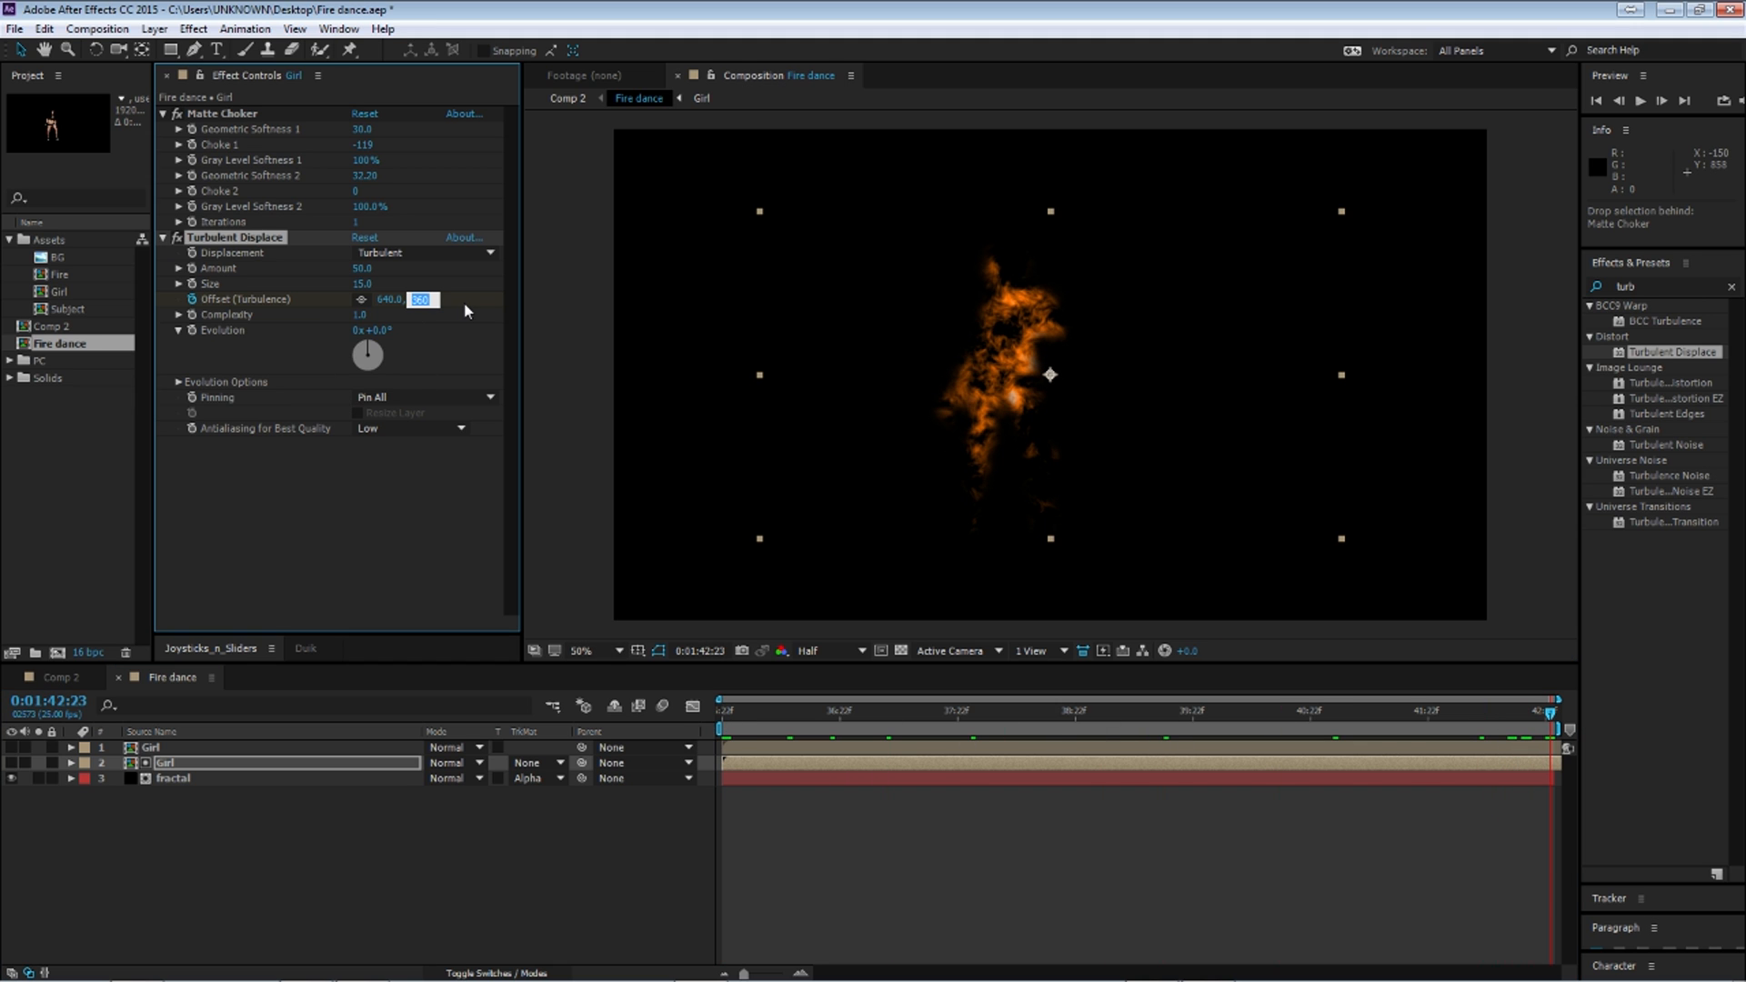
pyautogui.write('-2000')
pyautogui.press('Return')
pyautogui.click(416, 300)
pyautogui.write('-')
pyautogui.press('Return')
pyautogui.press('space')
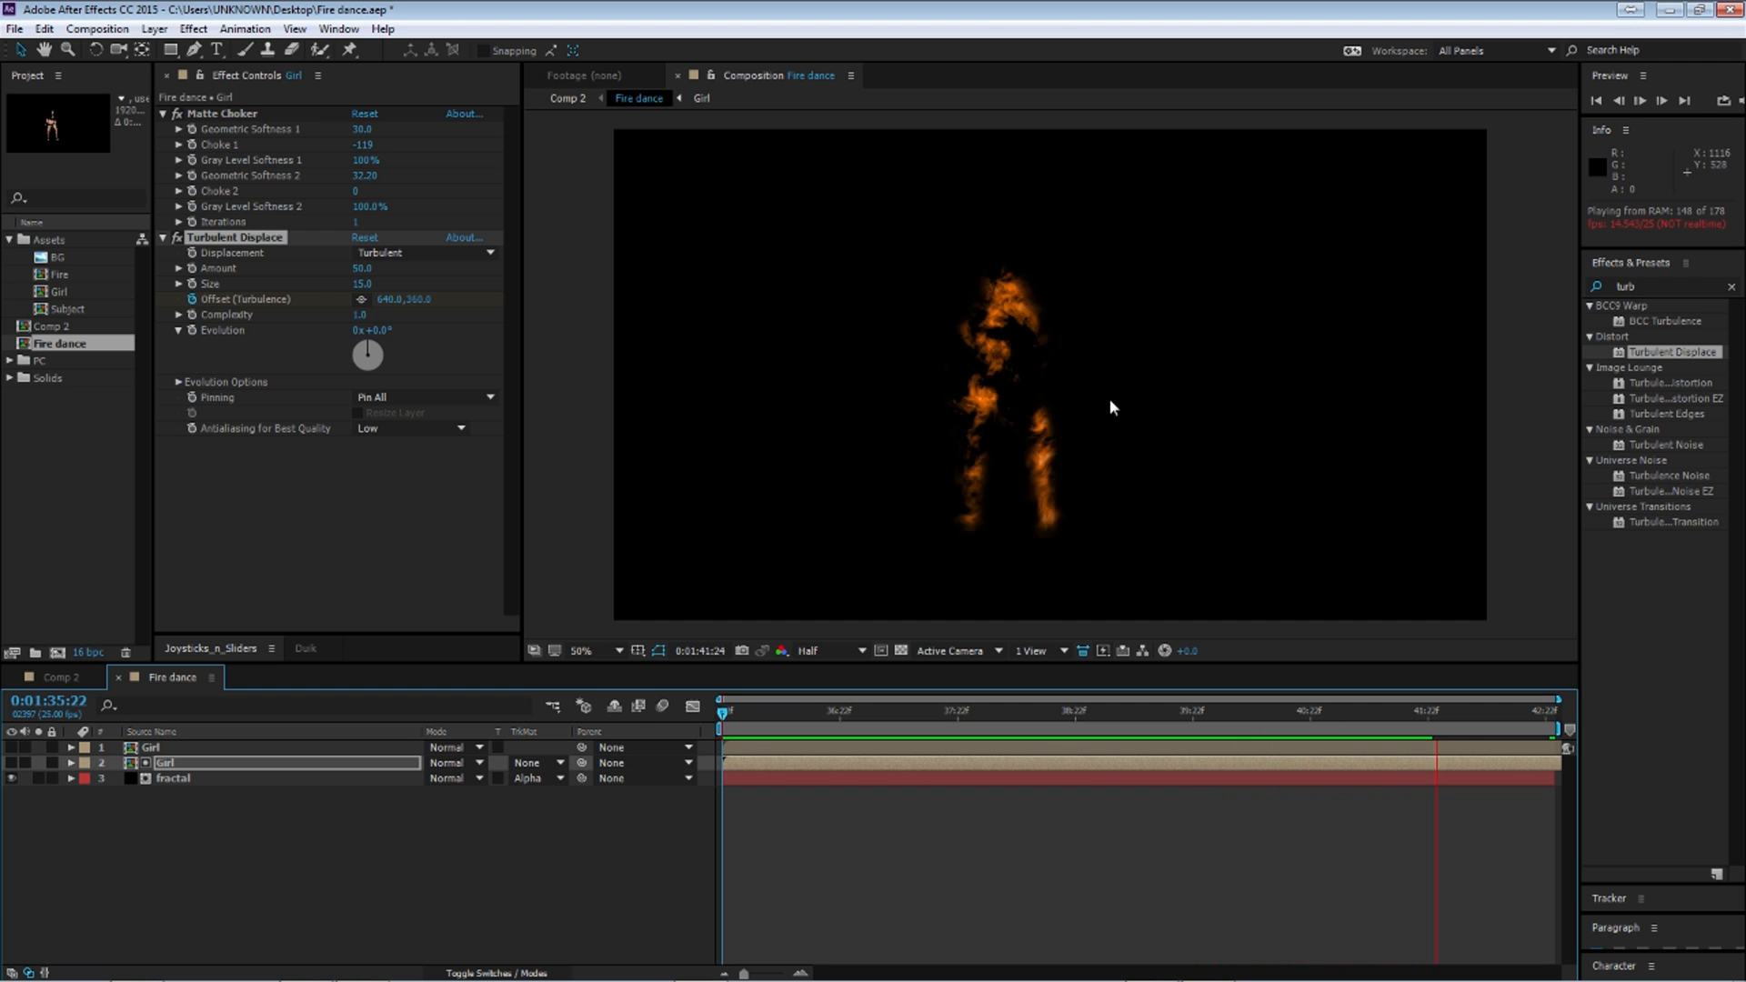
# Step: Drive the Evolution of Turbulent Displace on the Girl matte layer with the expression time*100
pyautogui.press('space')
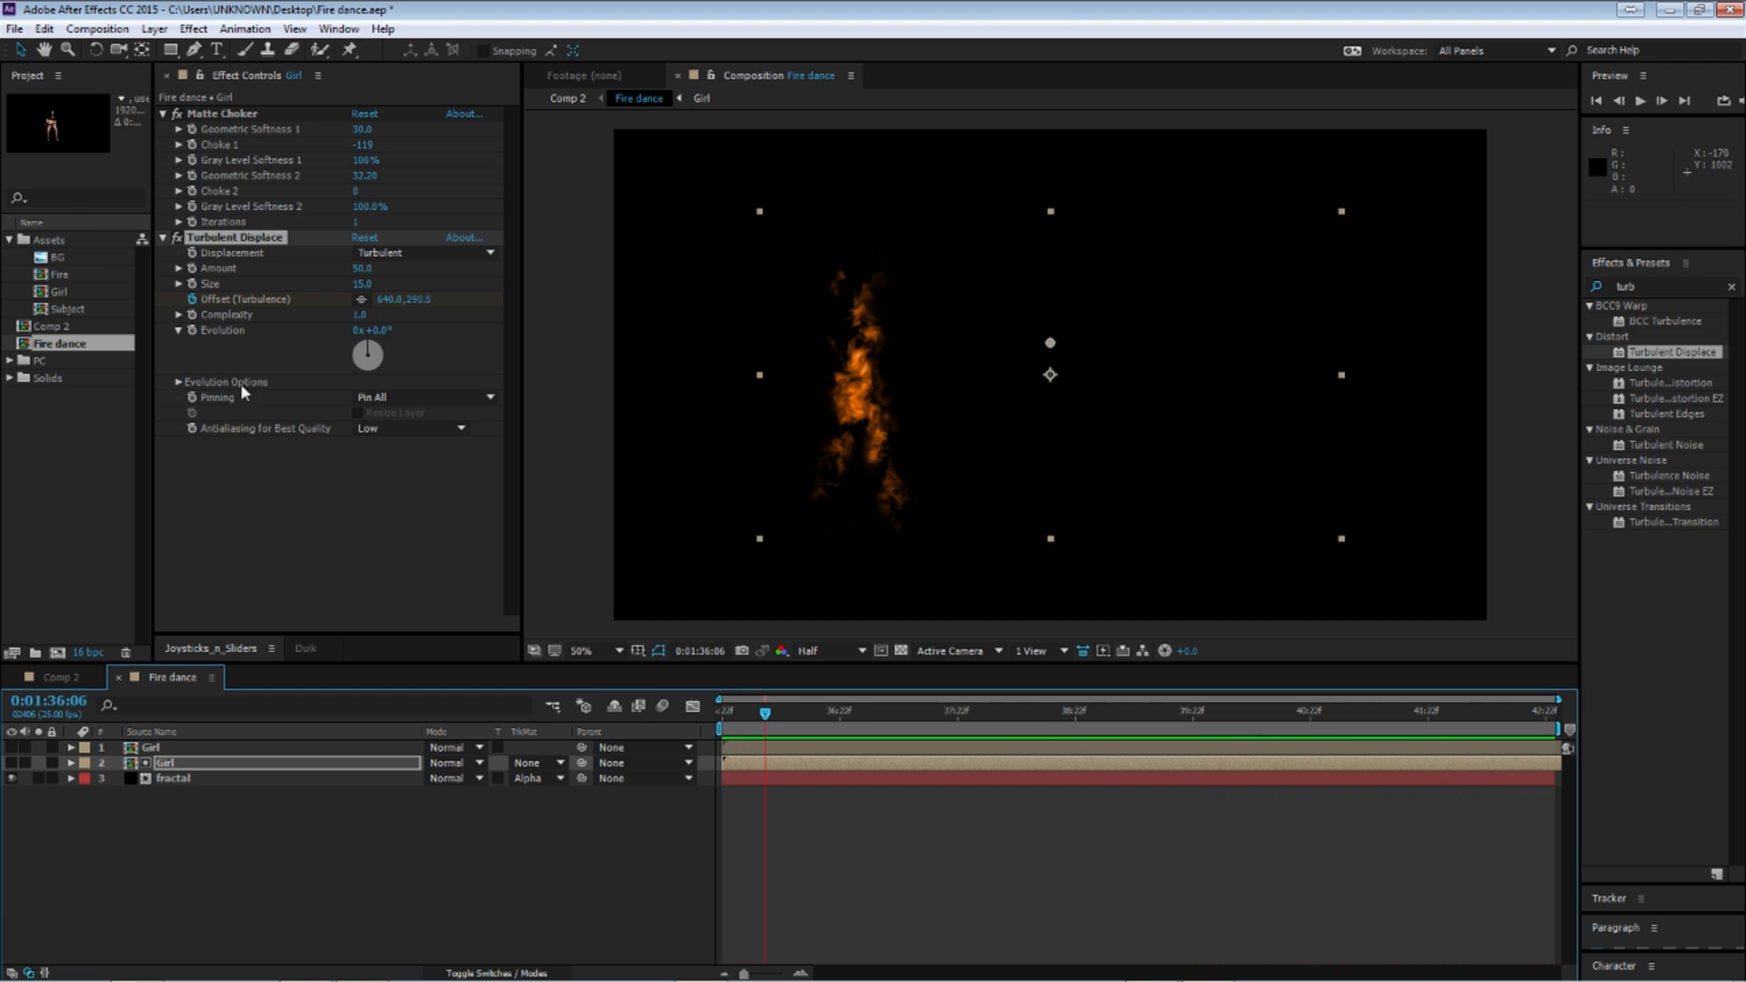
pyautogui.keyDown('alt'); pyautogui.click(194, 331); pyautogui.keyUp('alt')
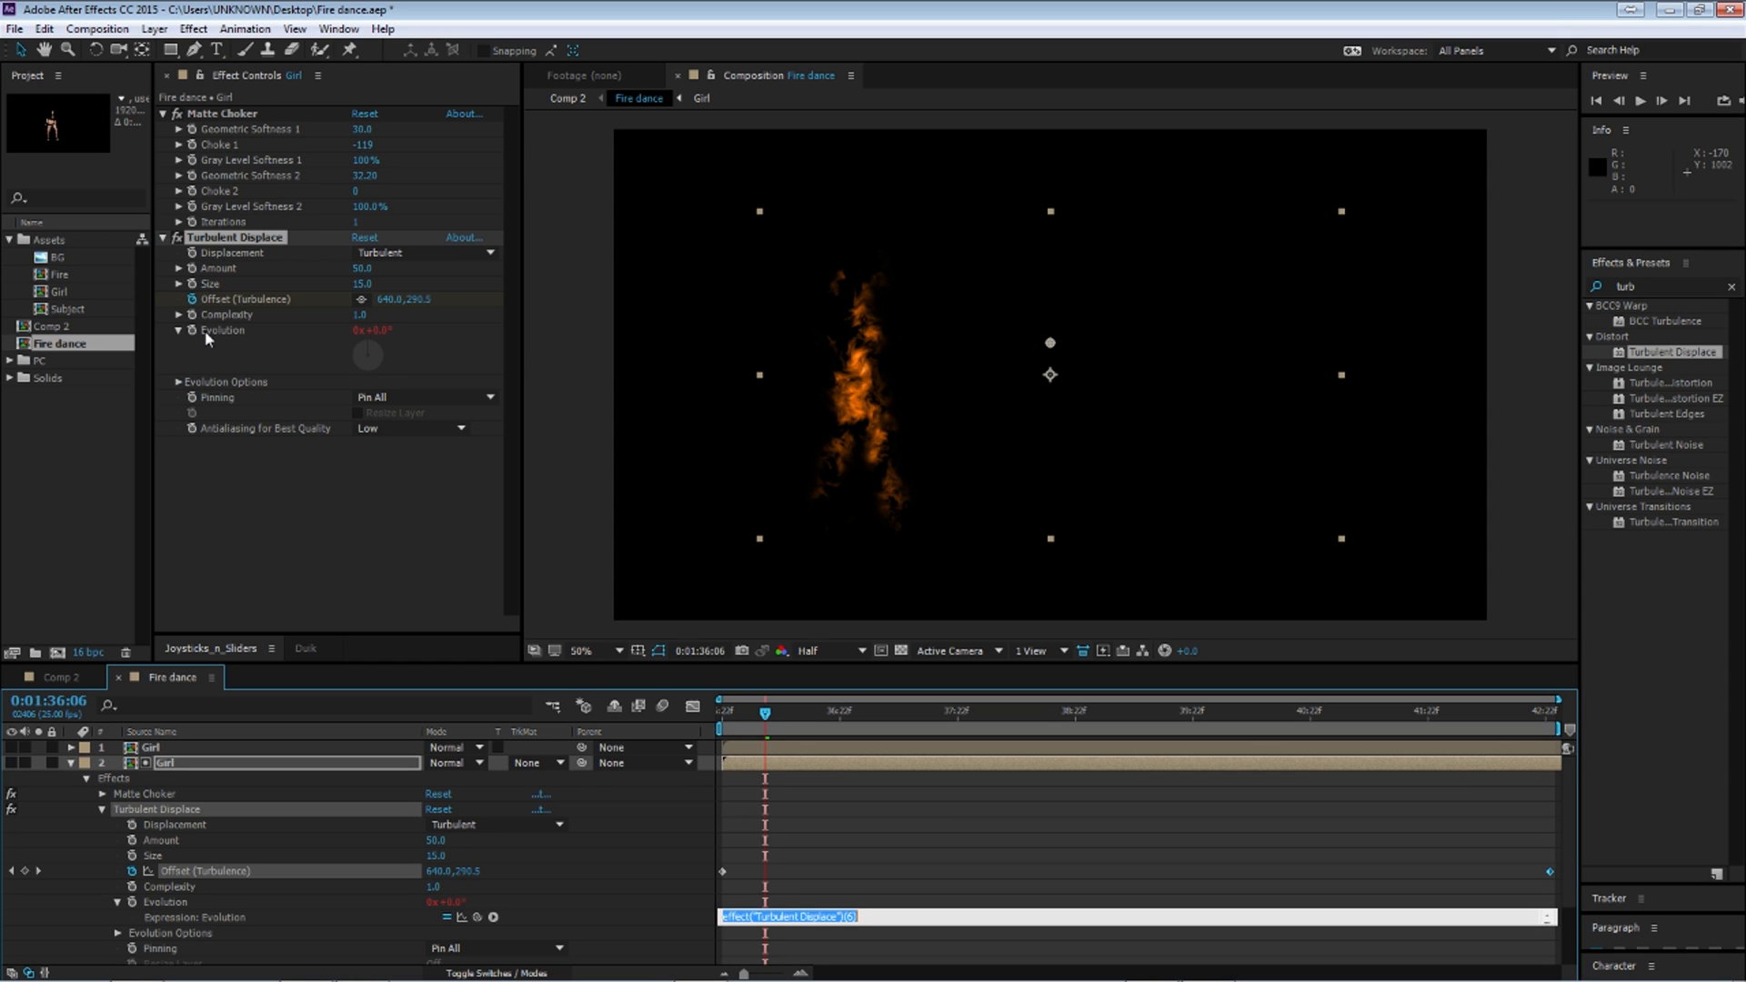
pyautogui.write('time*')
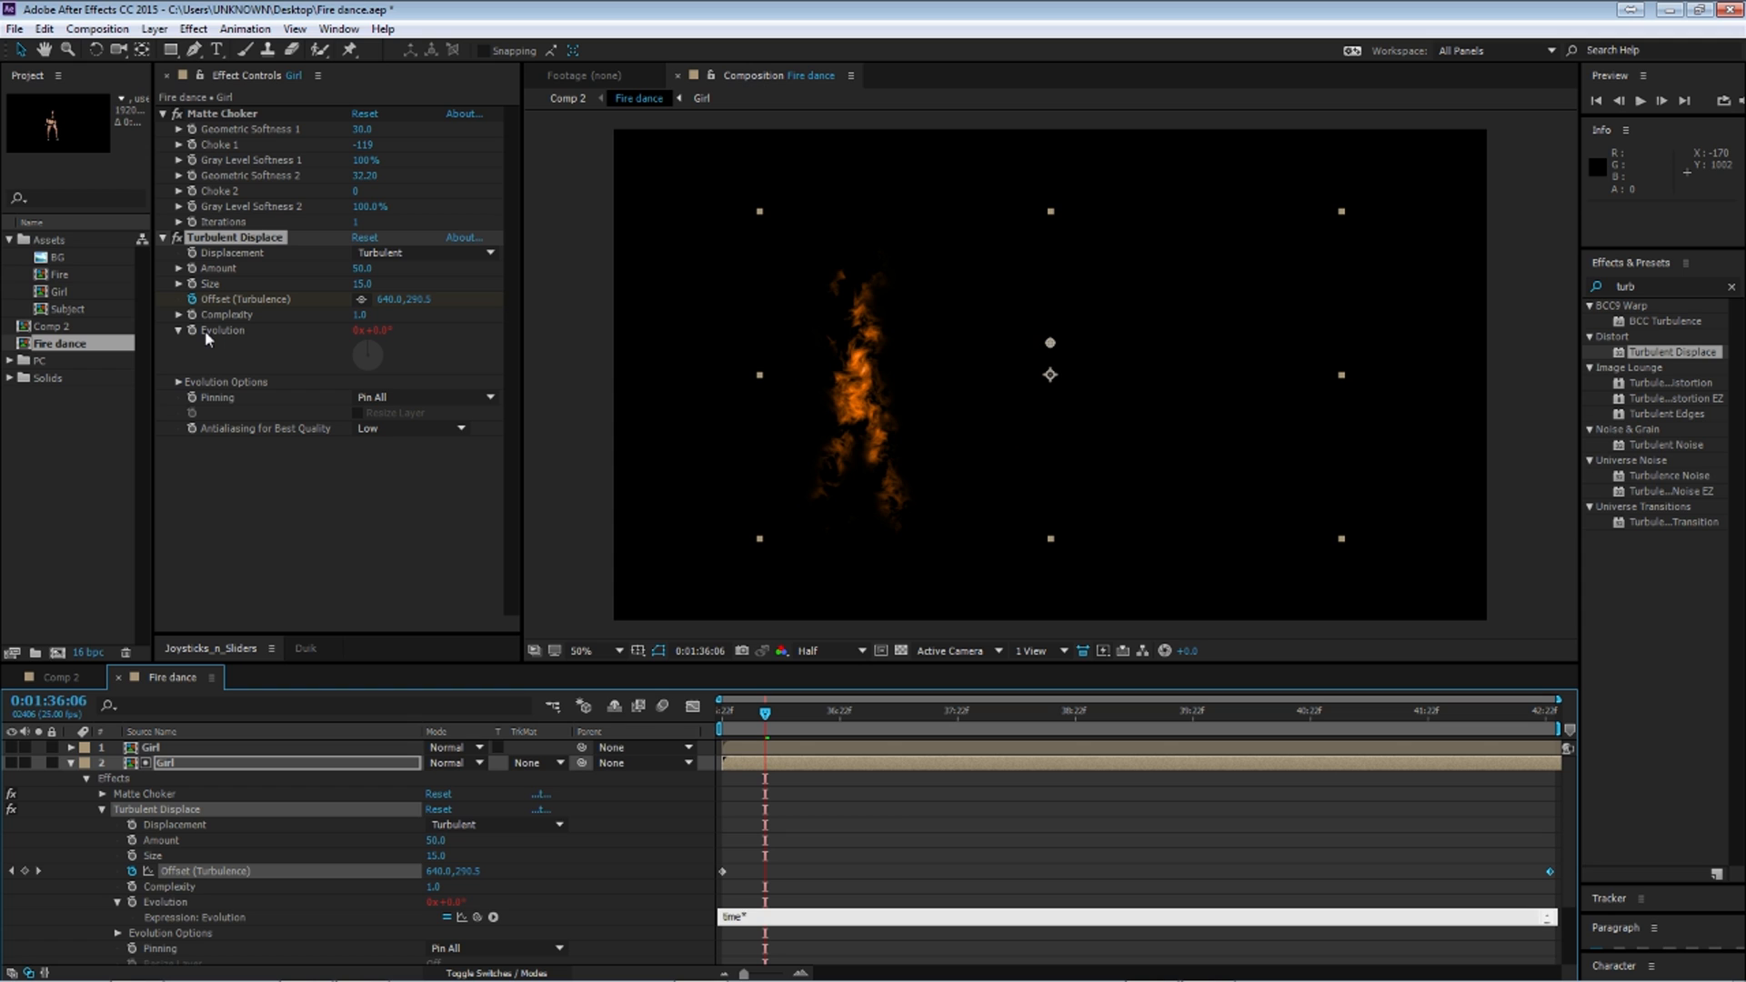
pyautogui.write('100')
pyautogui.press('KP_Enter')
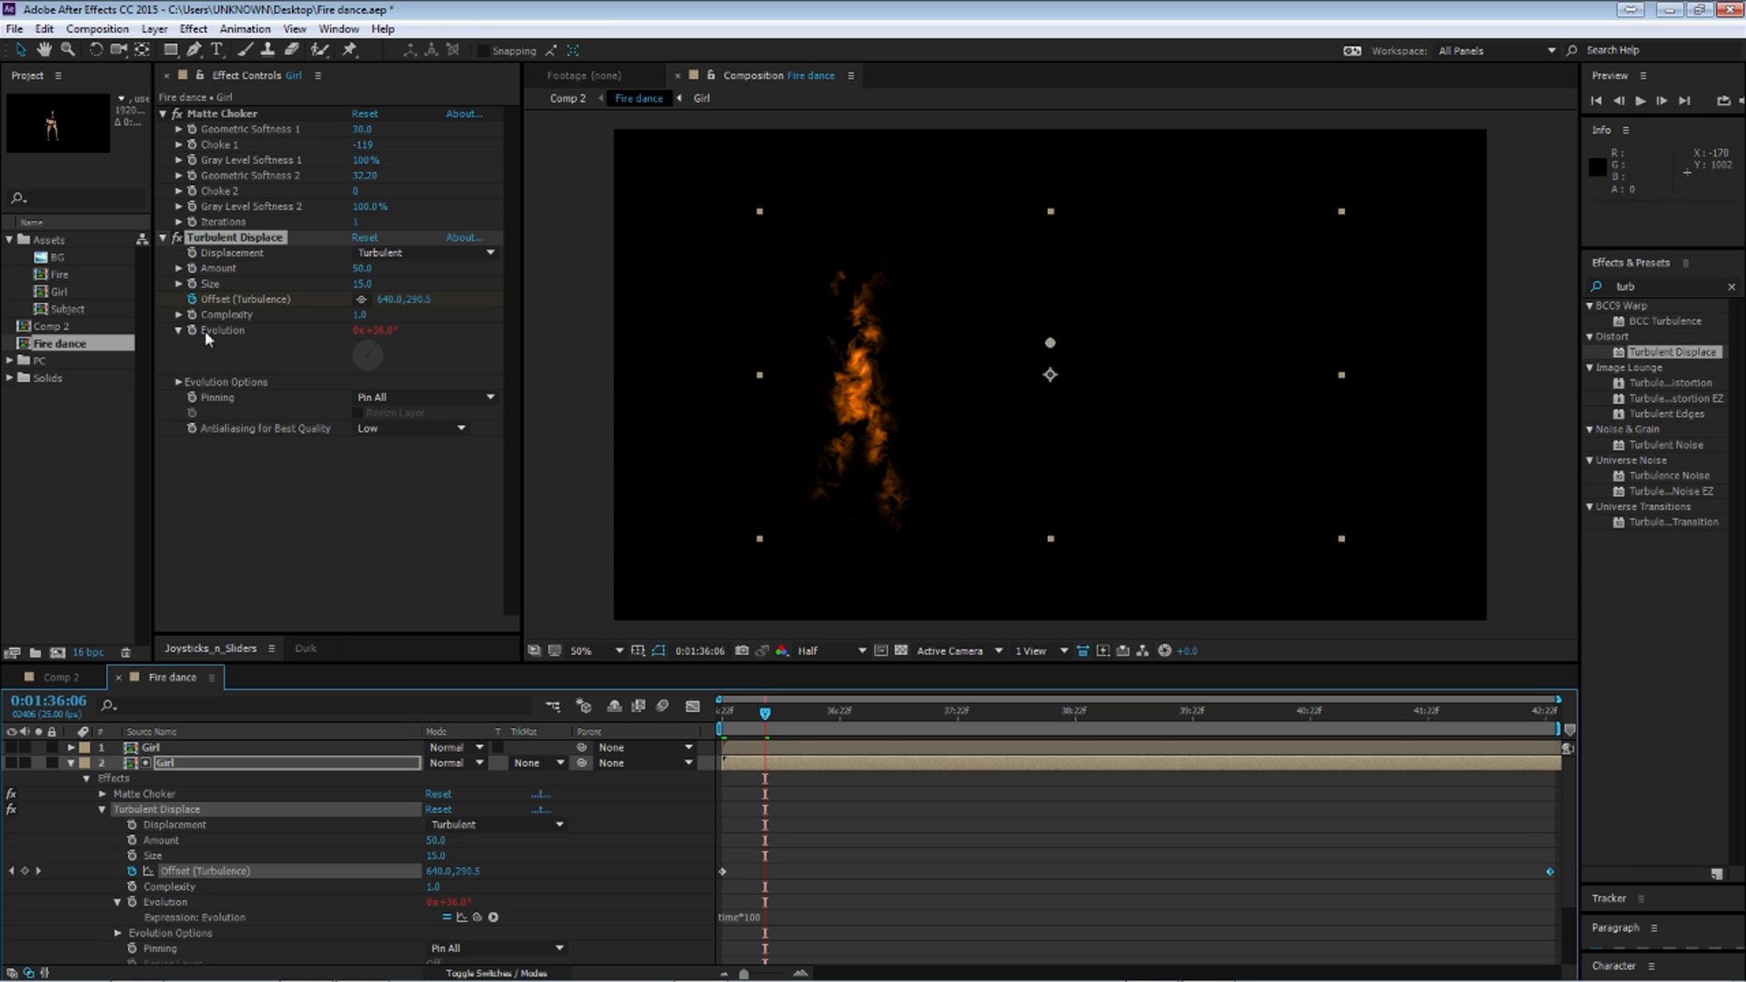
pyautogui.click(71, 763)
# Step: Duplicate the Girl matte layer with its effects and delete the effect-free Girl layer above it
pyautogui.click(221, 826)
pyautogui.click(212, 768)
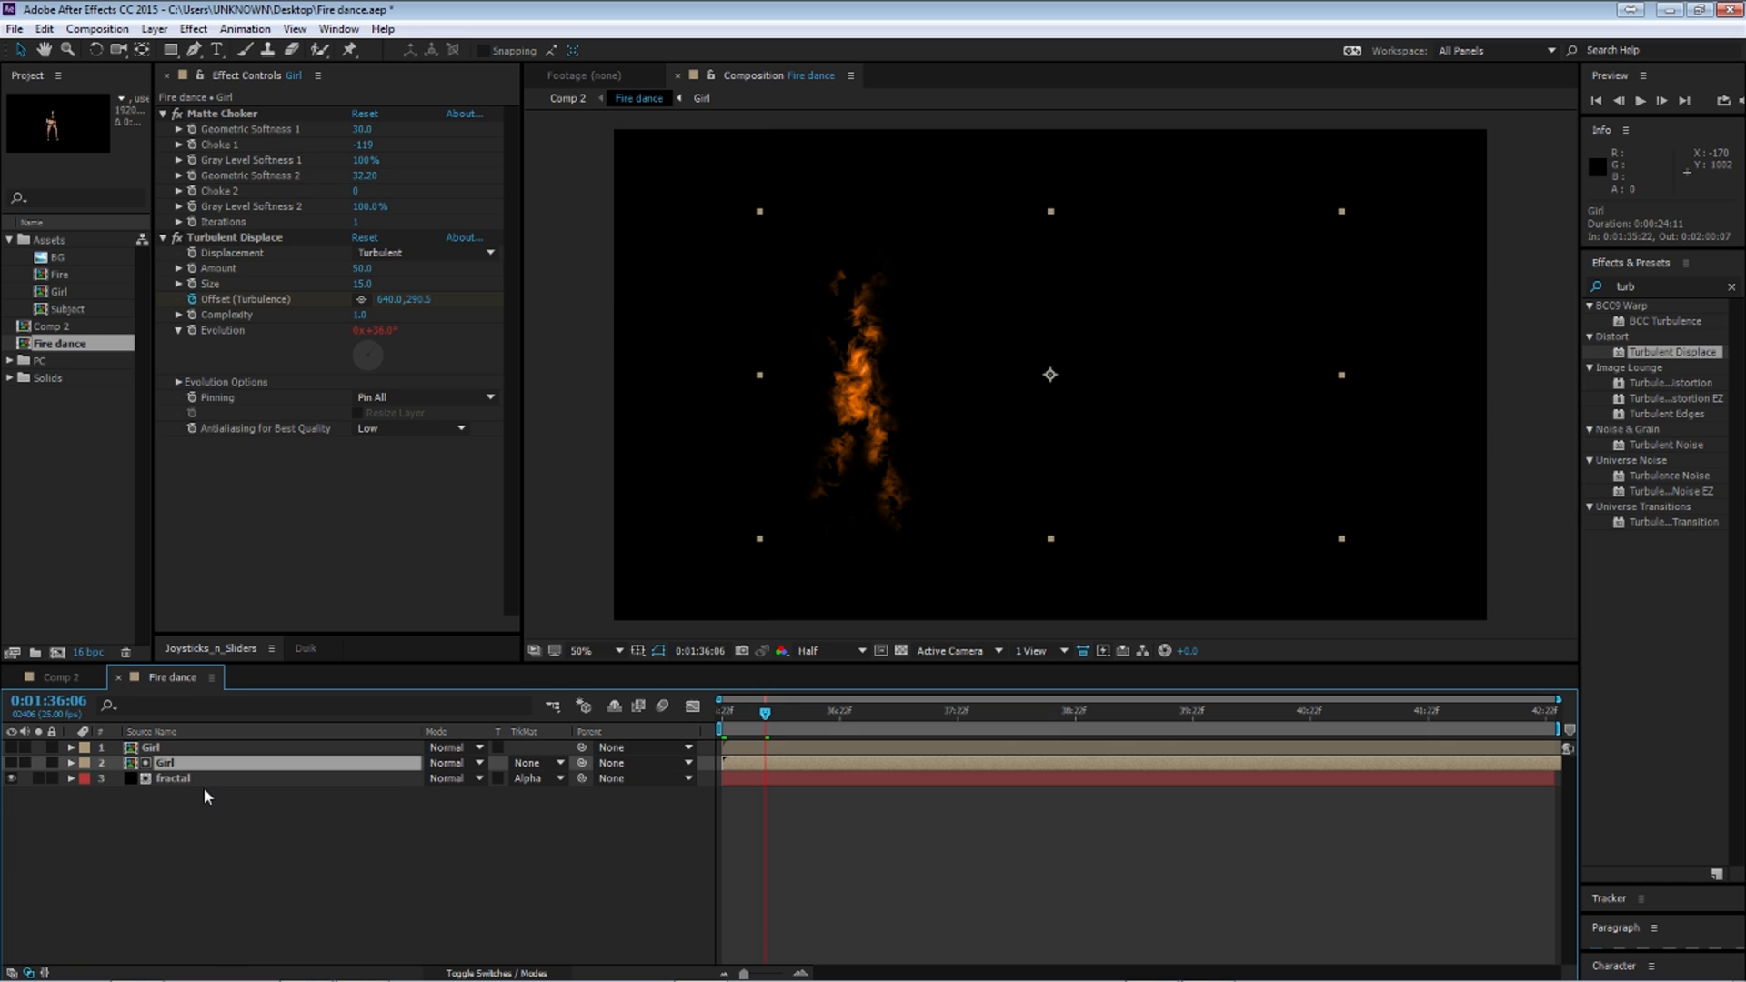
pyautogui.hotkey('ctrl', 'd')
pyautogui.click(167, 750)
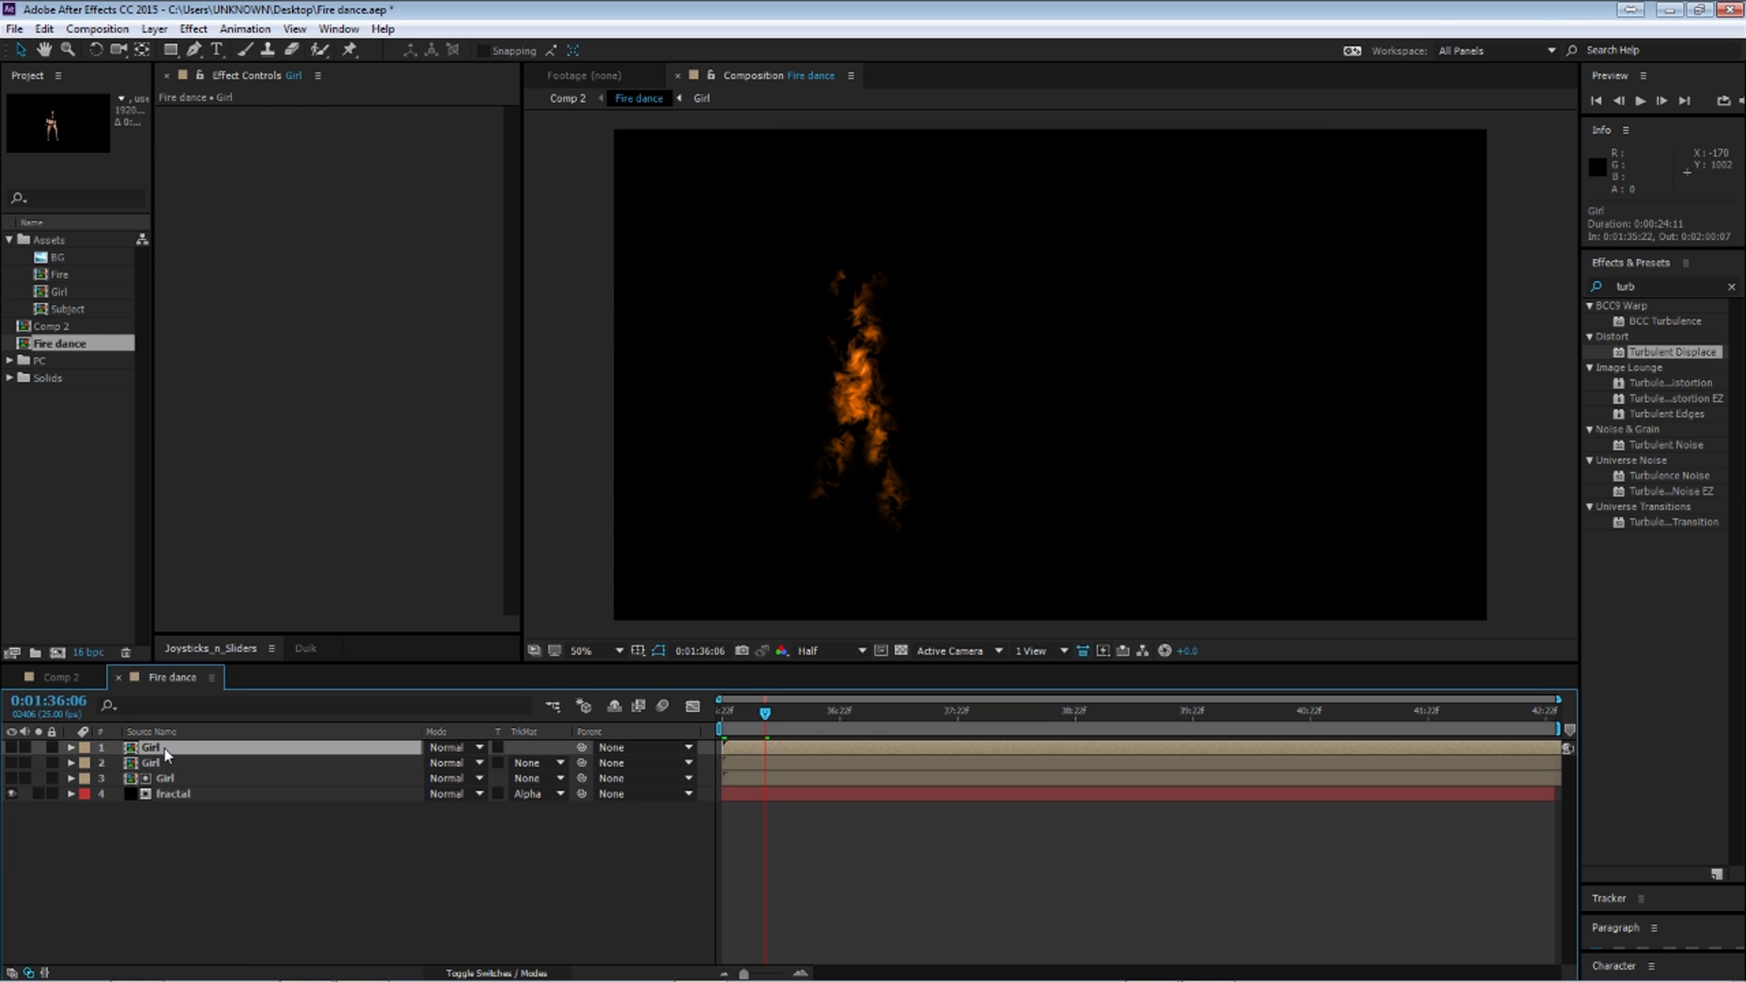
pyautogui.press('Delete')
pyautogui.click(165, 748)
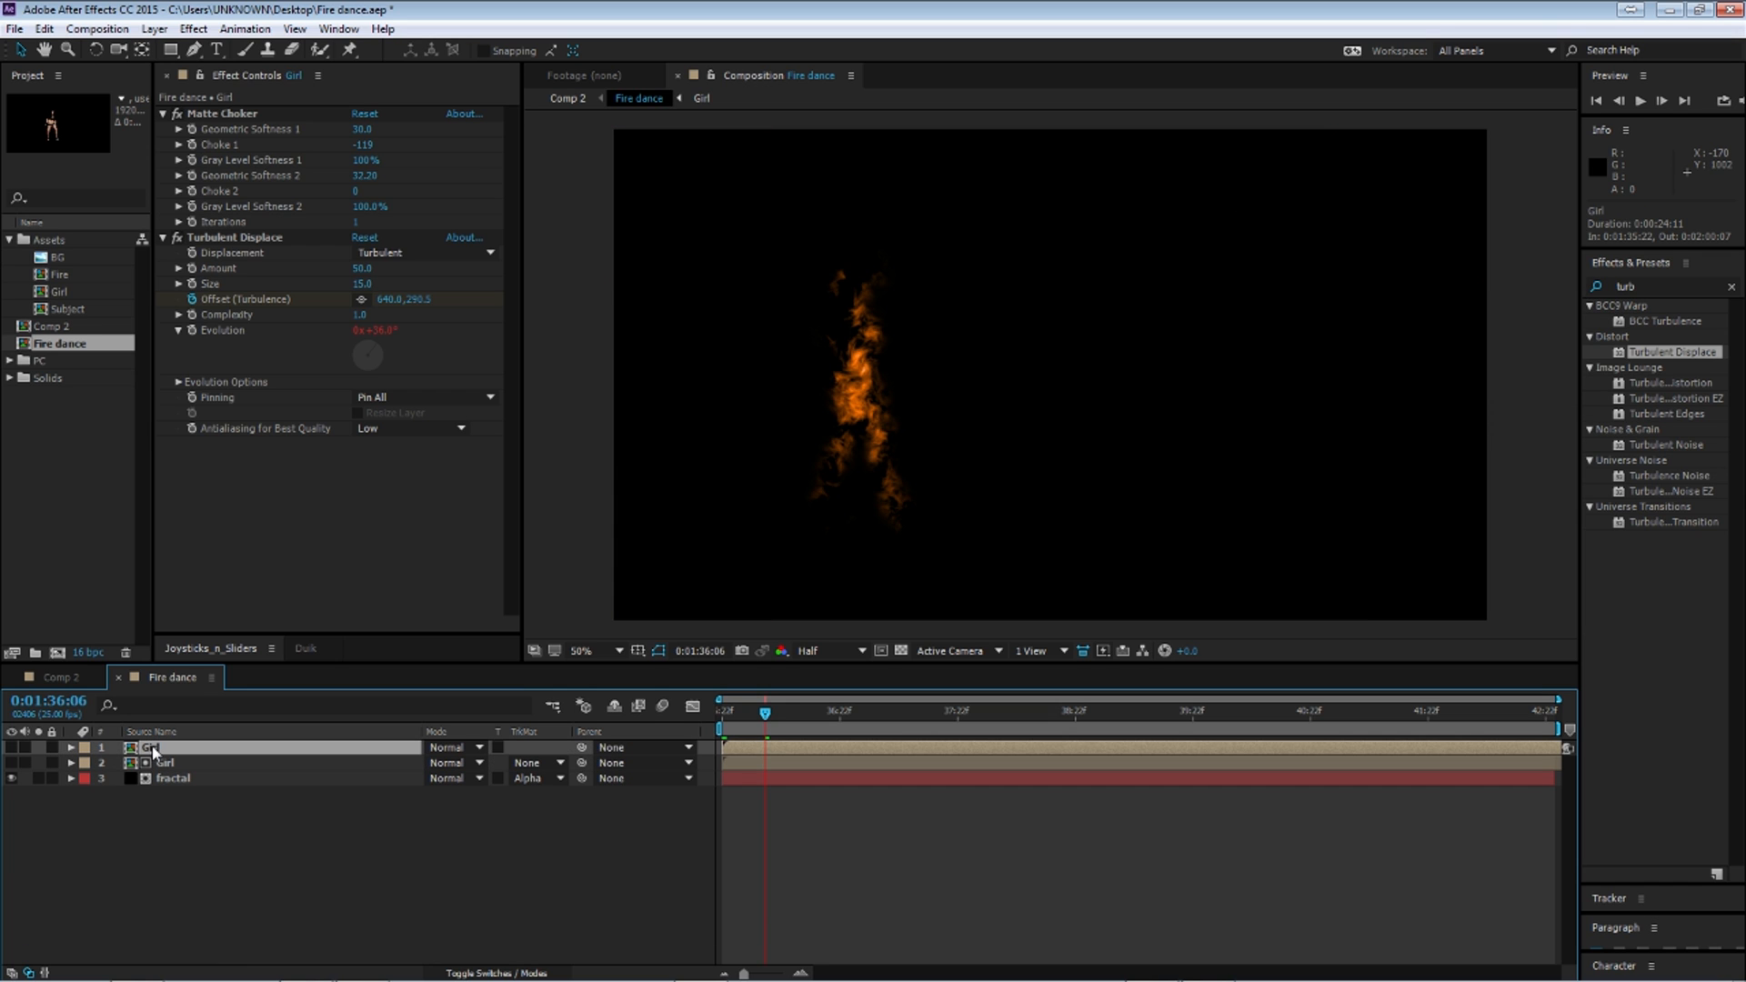
pyautogui.click(162, 113)
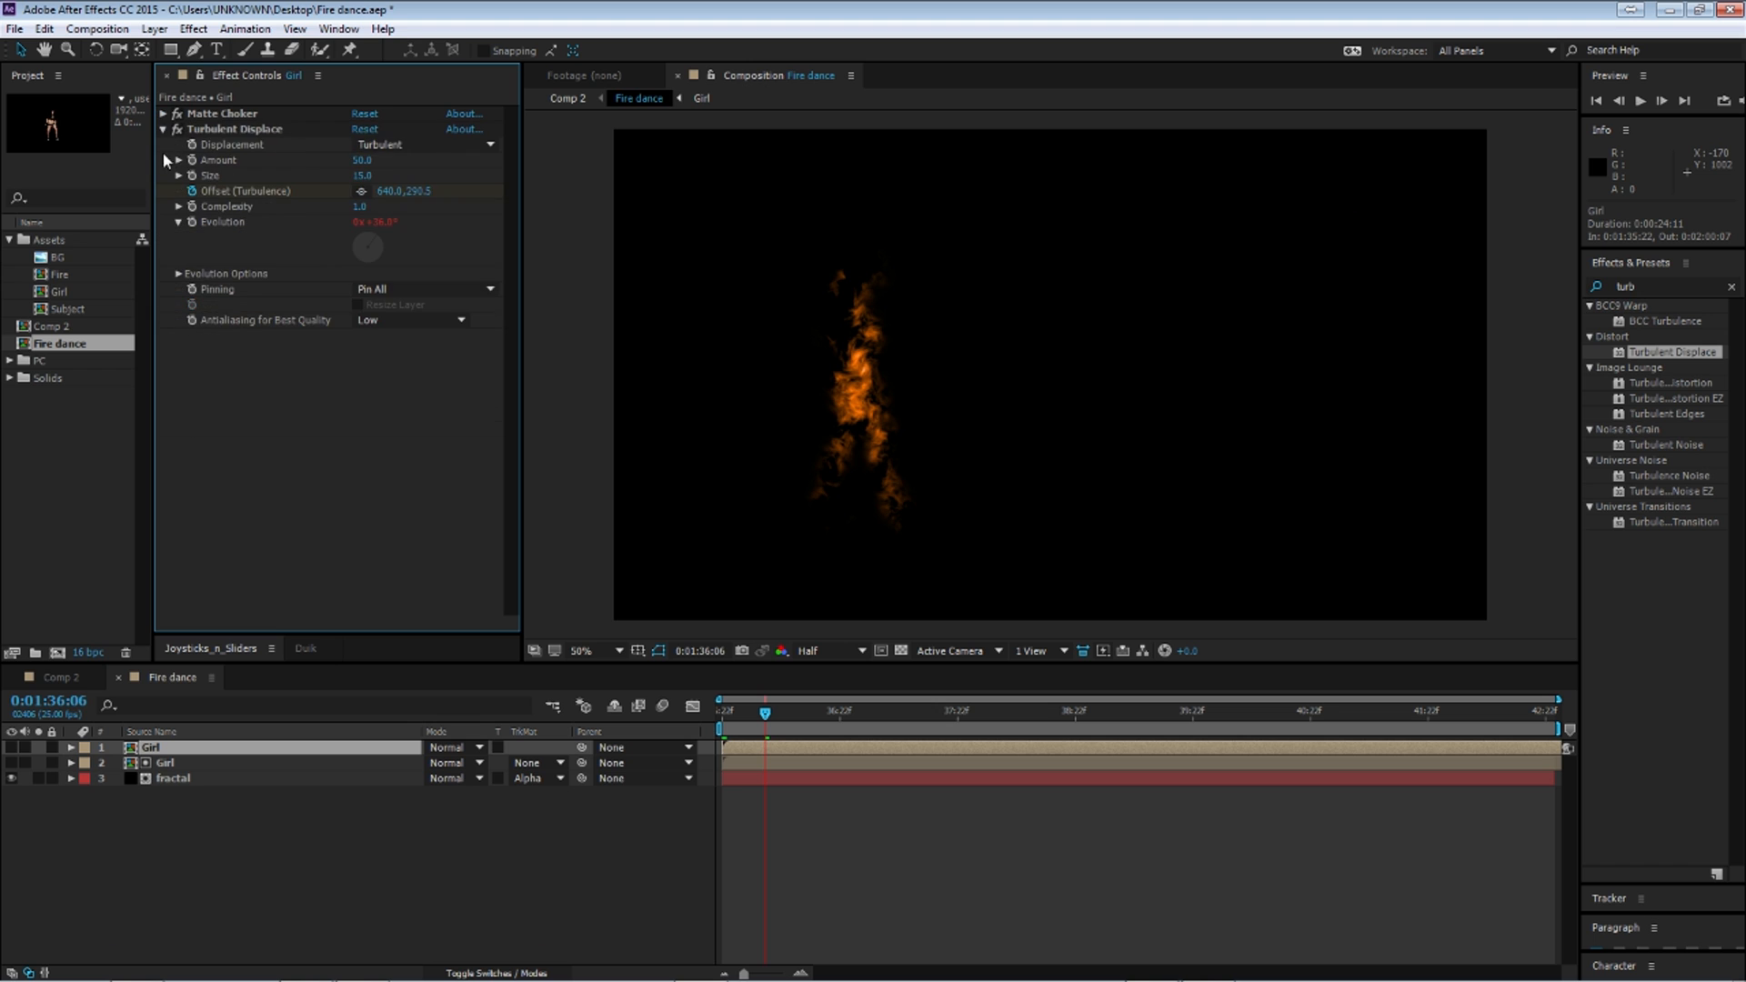
pyautogui.click(163, 129)
# Step: Create a black solid named Mir and place it directly below the uppermost Girl layer
pyautogui.hotkey('ctrl', 'y')
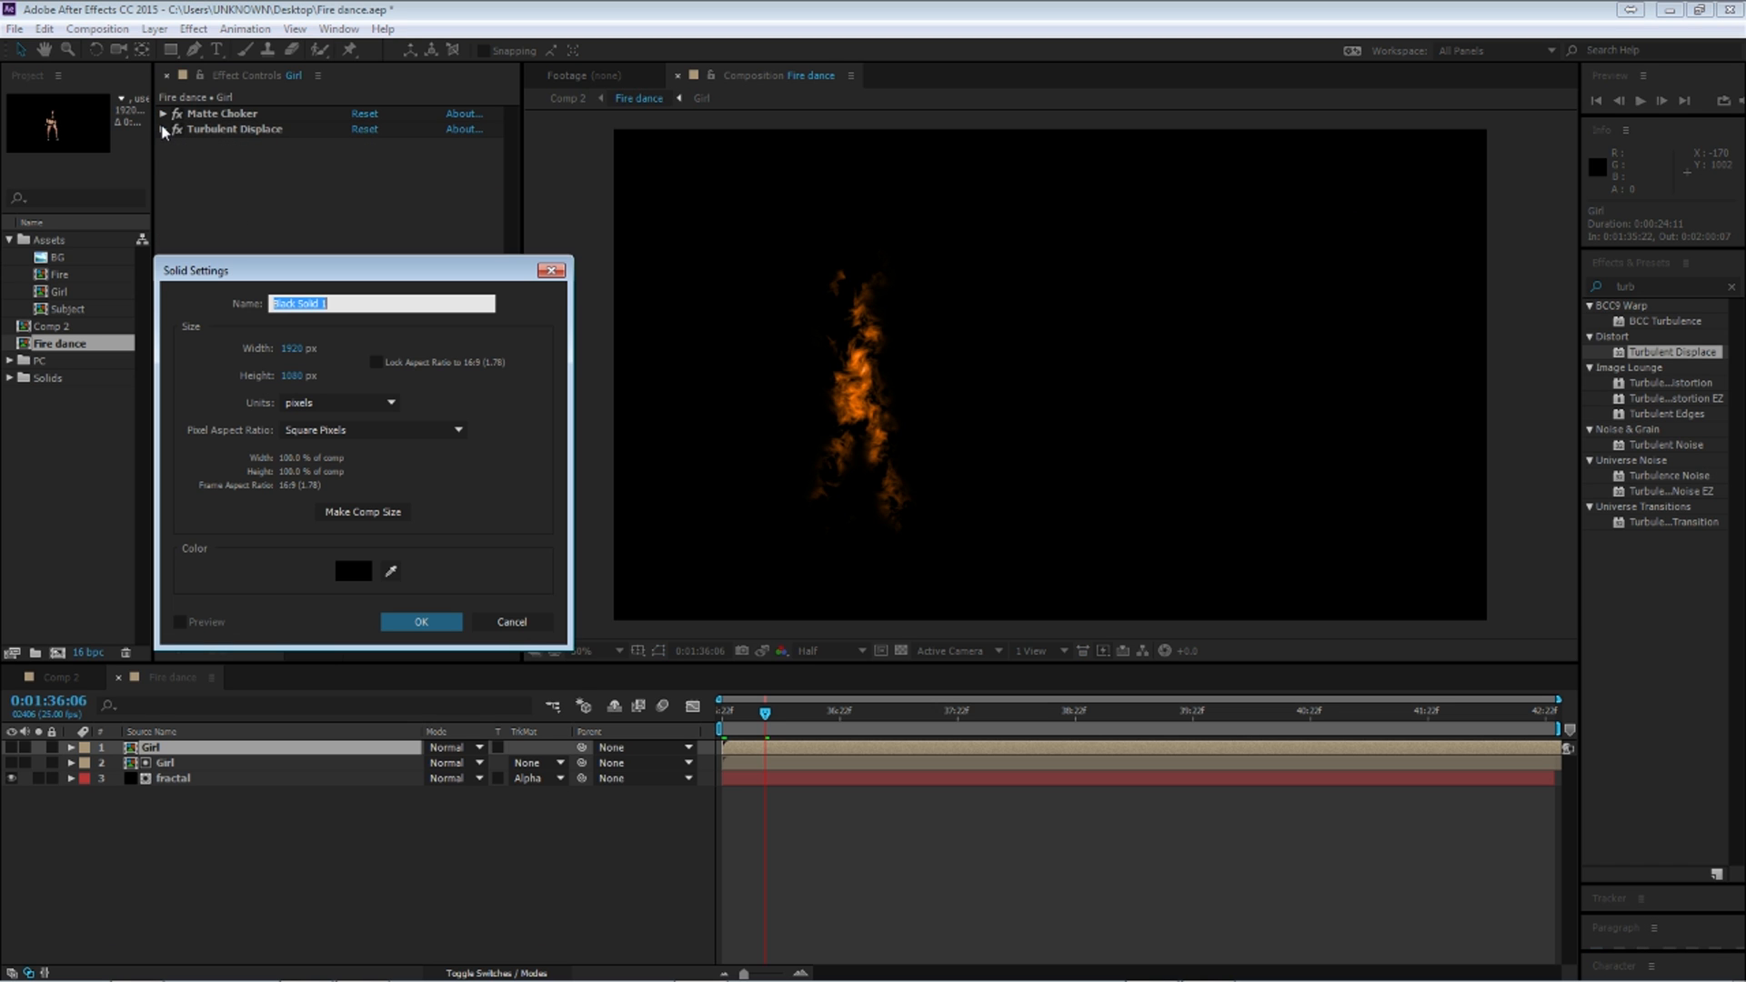
pyautogui.write('Mir')
pyautogui.press('Return')
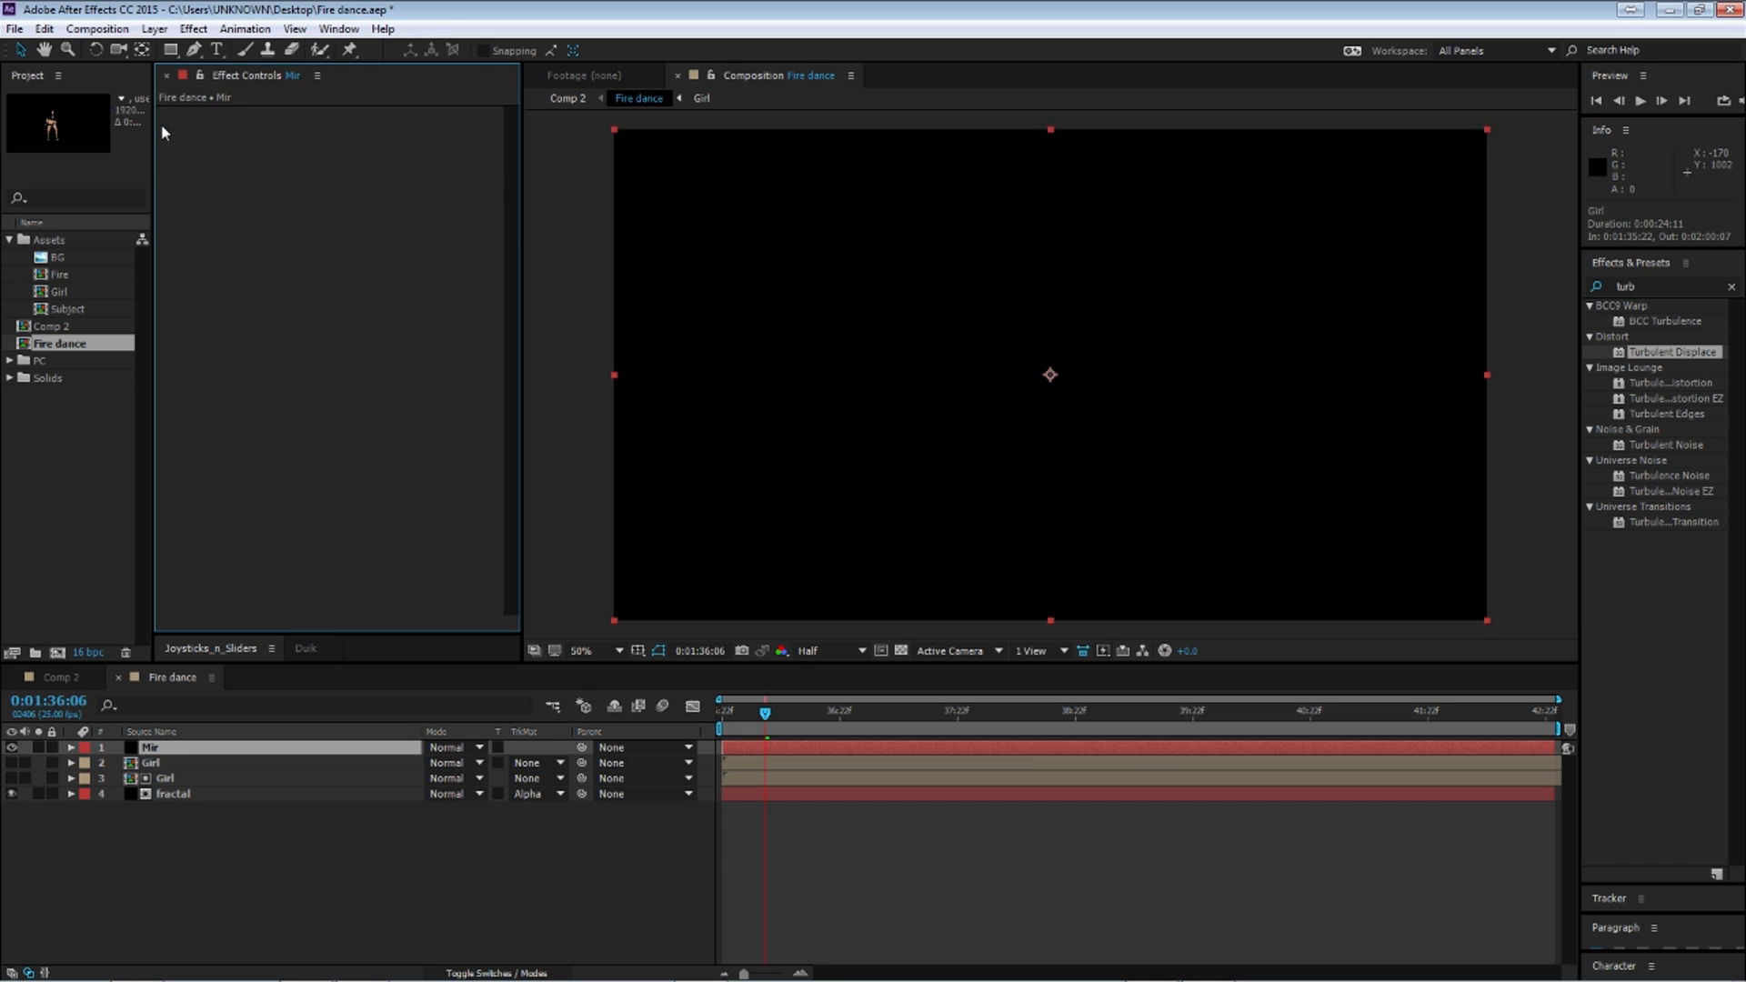
pyautogui.moveTo(169, 748); pyautogui.dragTo(172, 769)
# Step: Find the Trapcode Mir effect, apply it to the Mir solid and open its Geometry settings
pyautogui.click(1653, 287)
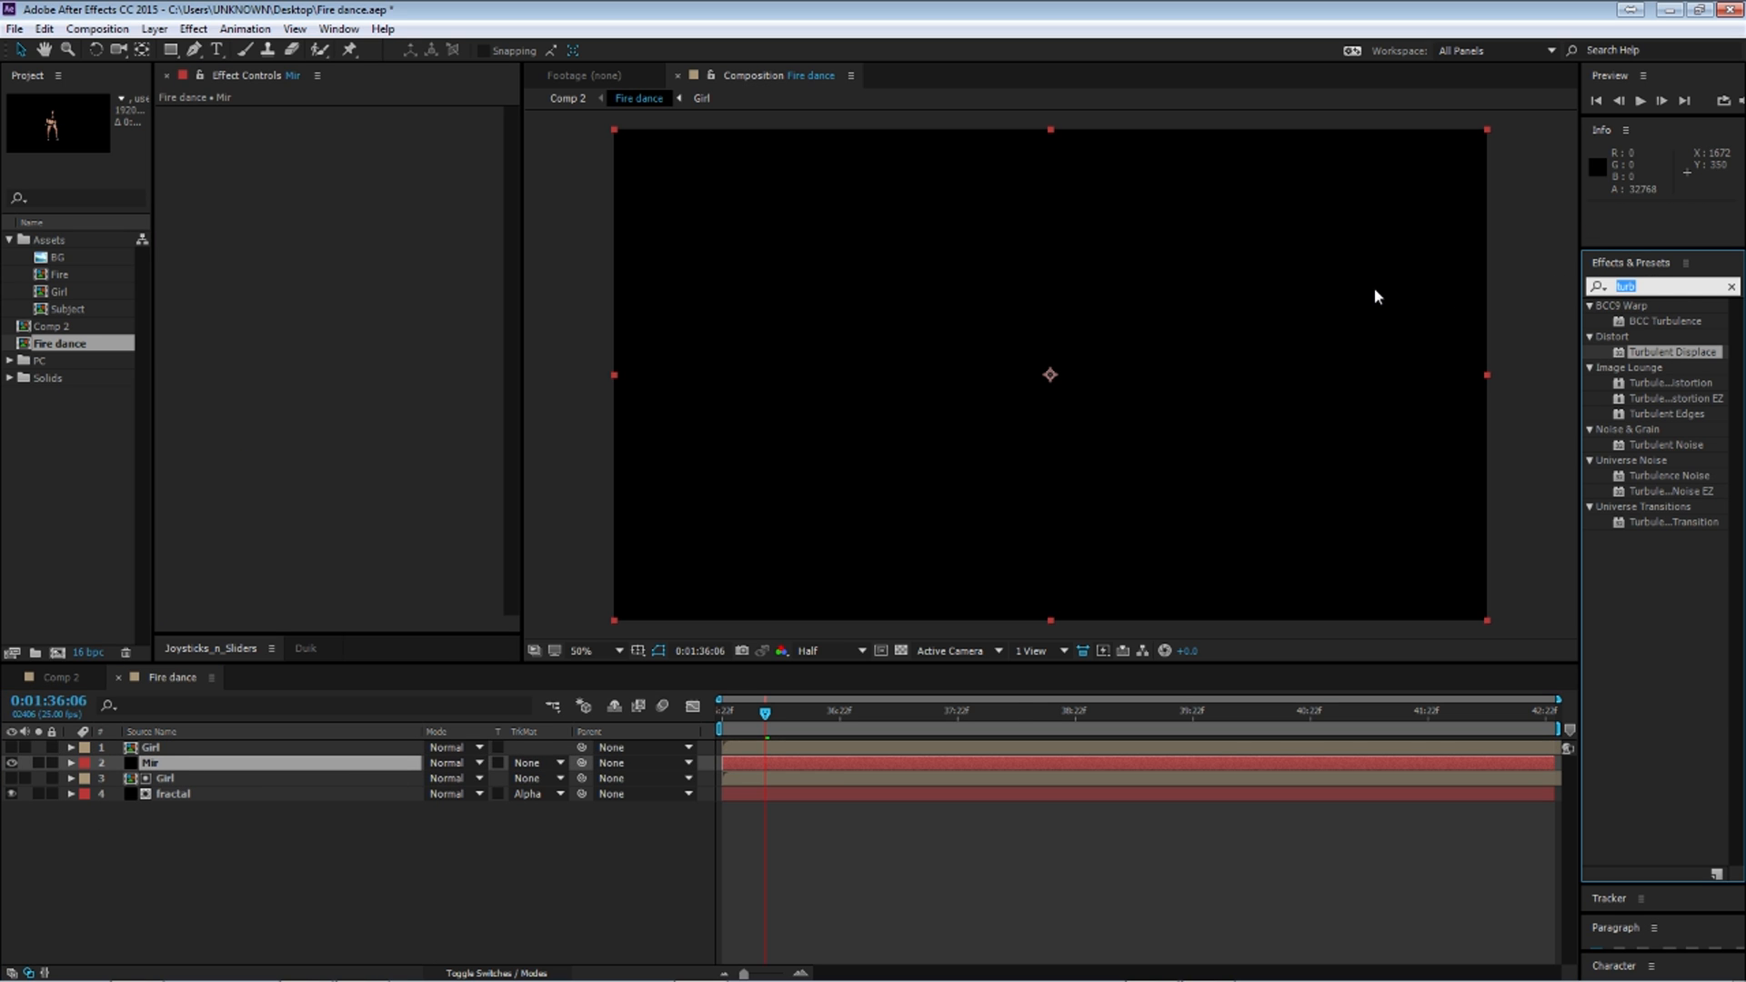
pyautogui.write('mir')
pyautogui.moveTo(1637, 724); pyautogui.dragTo(301, 764)
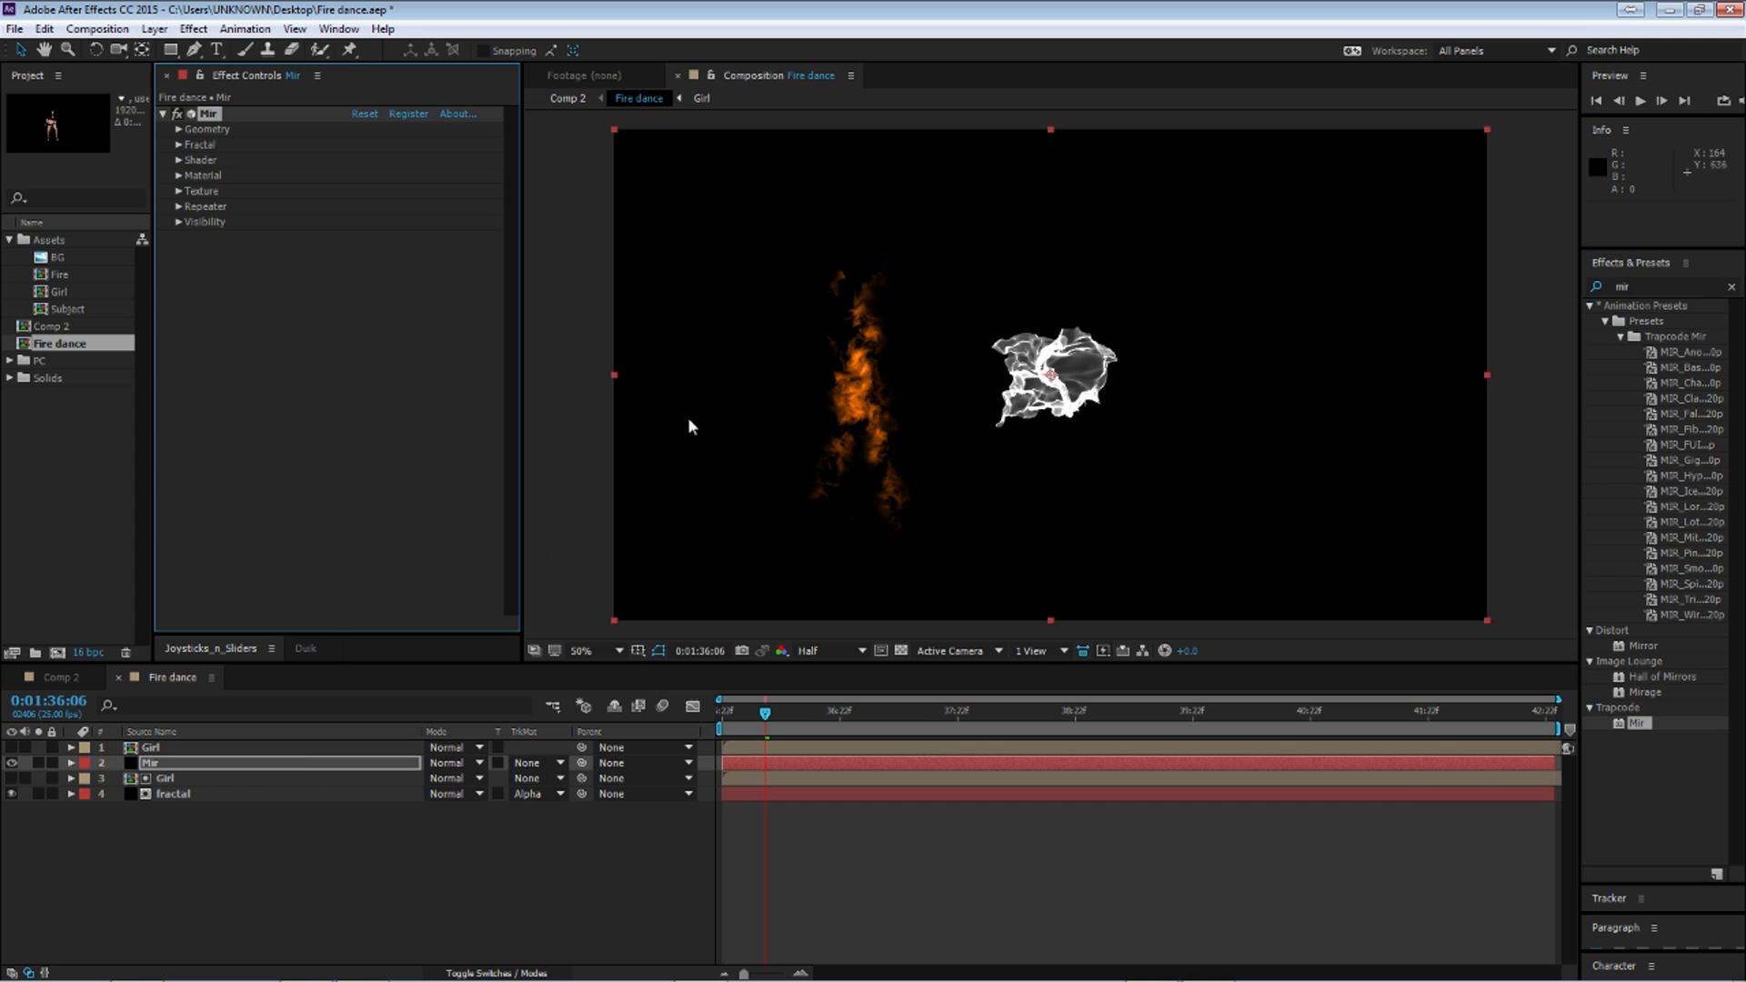
pyautogui.click(173, 130)
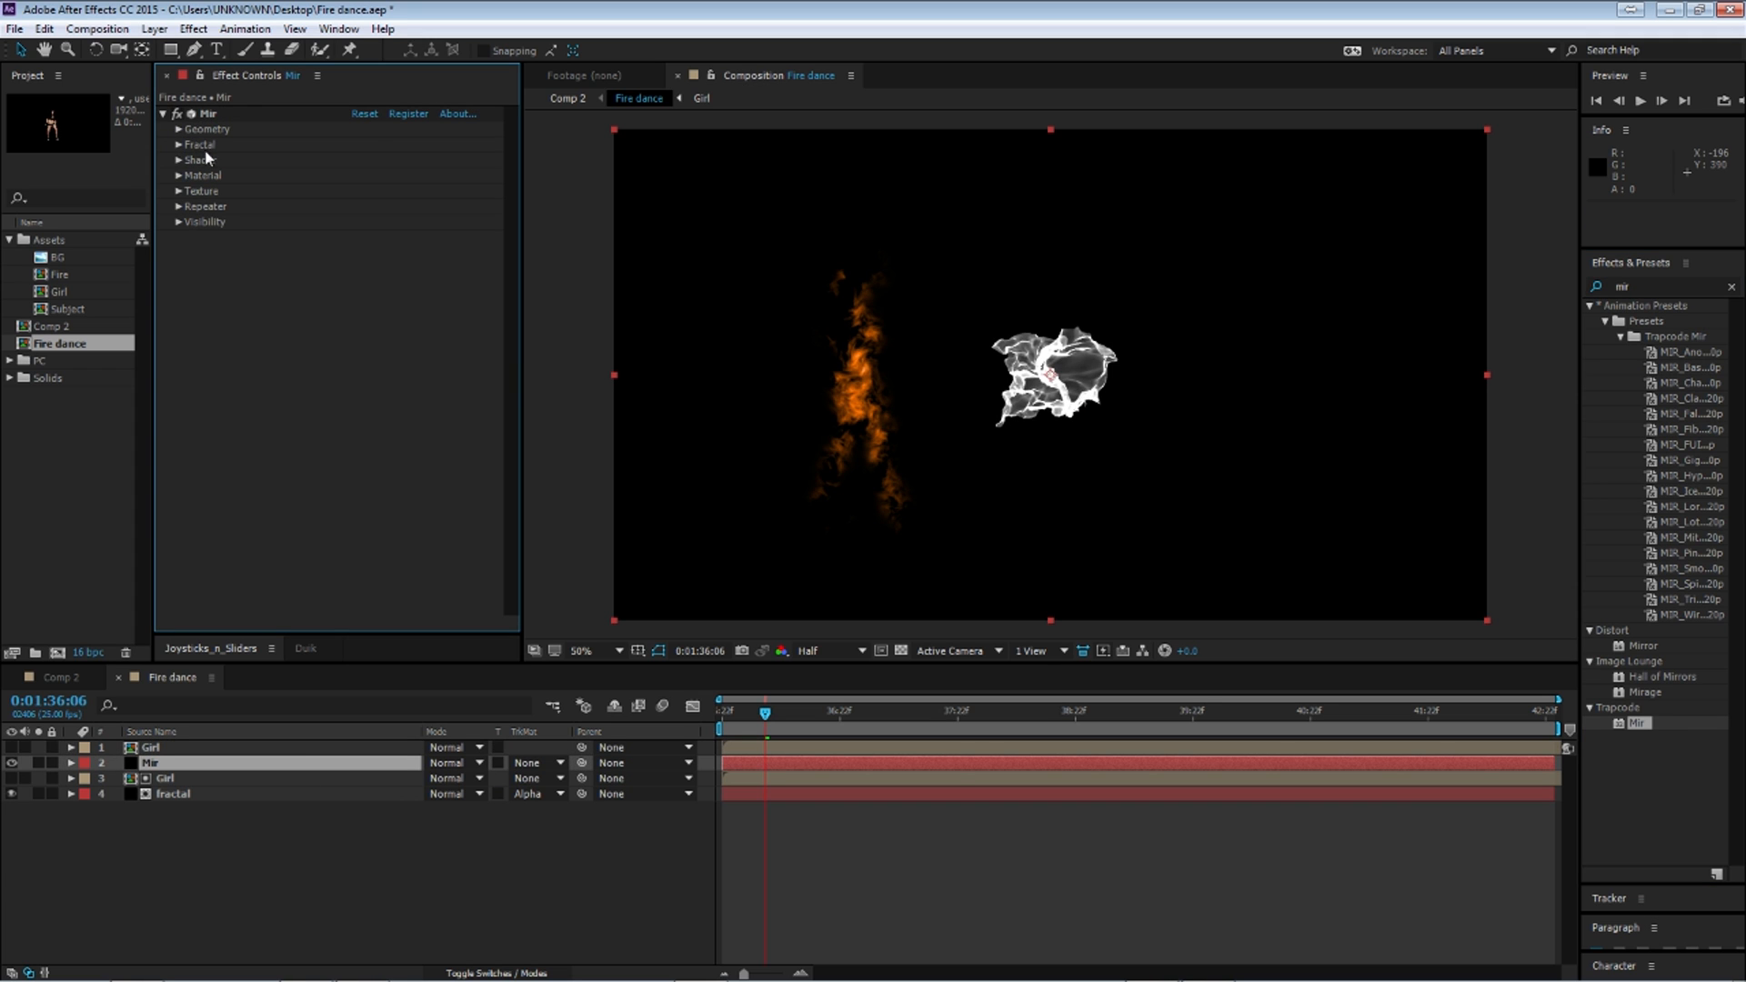
pyautogui.click(179, 130)
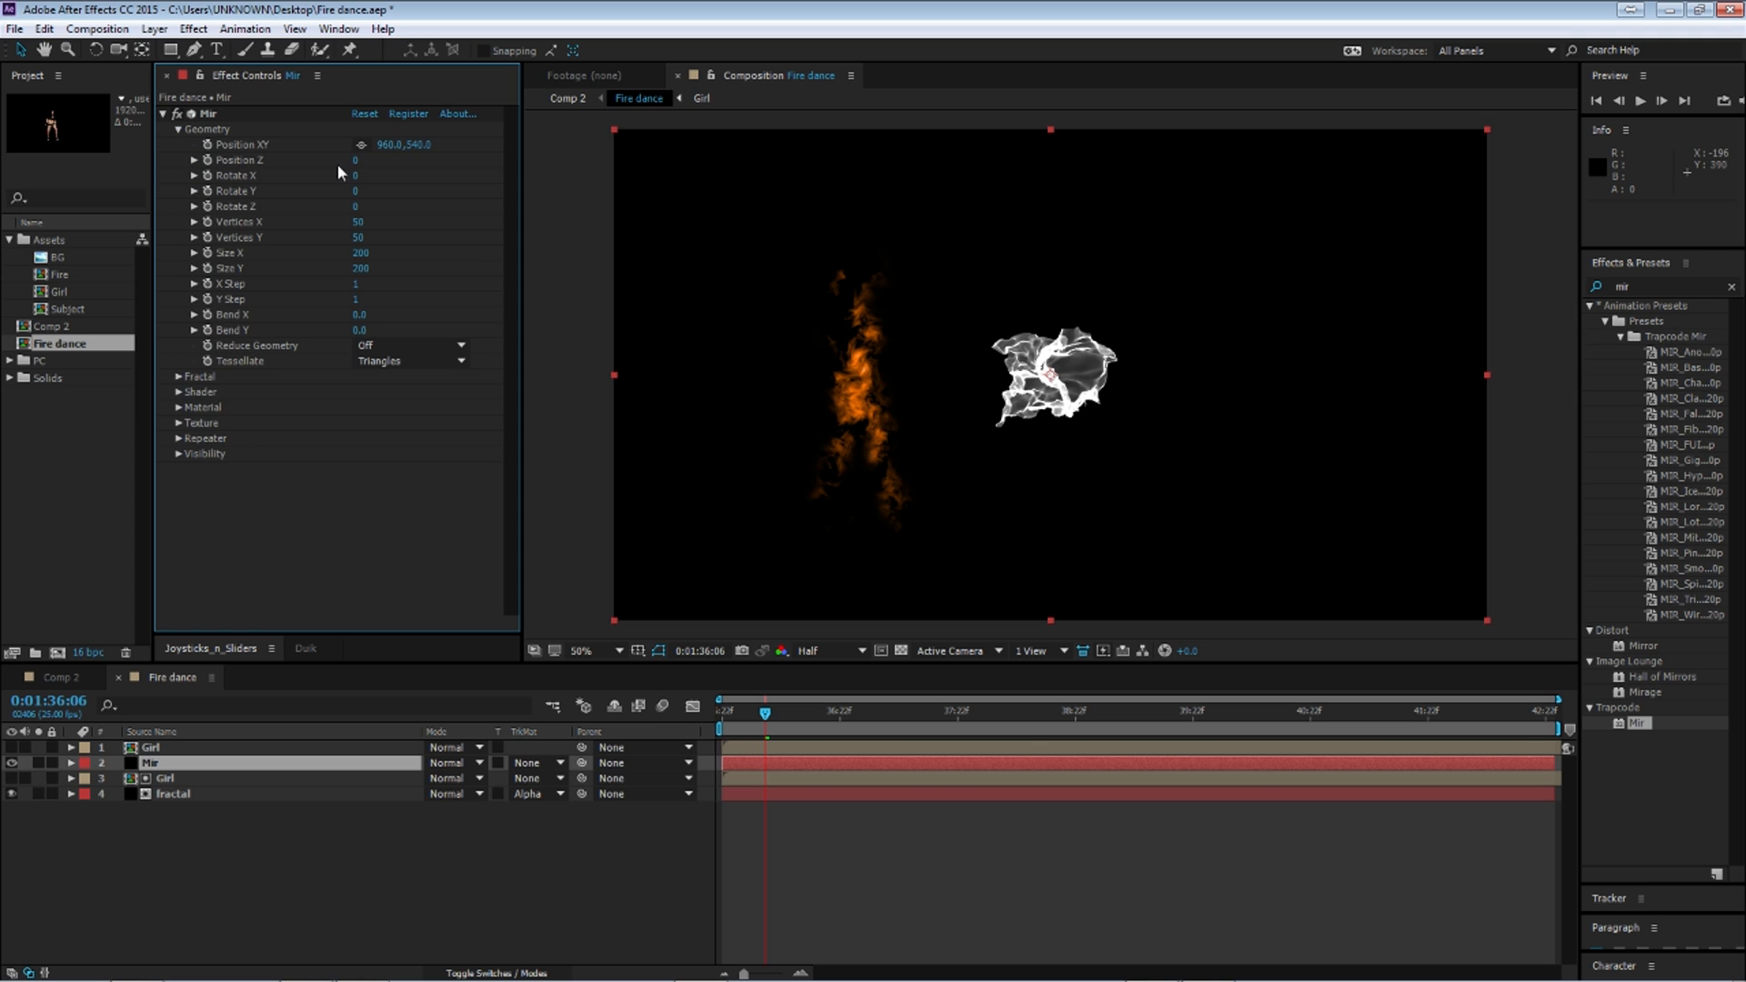
pyautogui.moveTo(355, 159)
pyautogui.mouseDown()
pyautogui.moveTo(406, 169)
pyautogui.moveTo(369, 173)
pyautogui.mouseUp()
pyautogui.hotkey('ctrl', 'z')
pyautogui.hotkey('ctrl', 'z')
# Step: Enlarge the Mir mesh to Size X 1240 and Size Y 880
pyautogui.moveTo(359, 258); pyautogui.dragTo(455, 255)
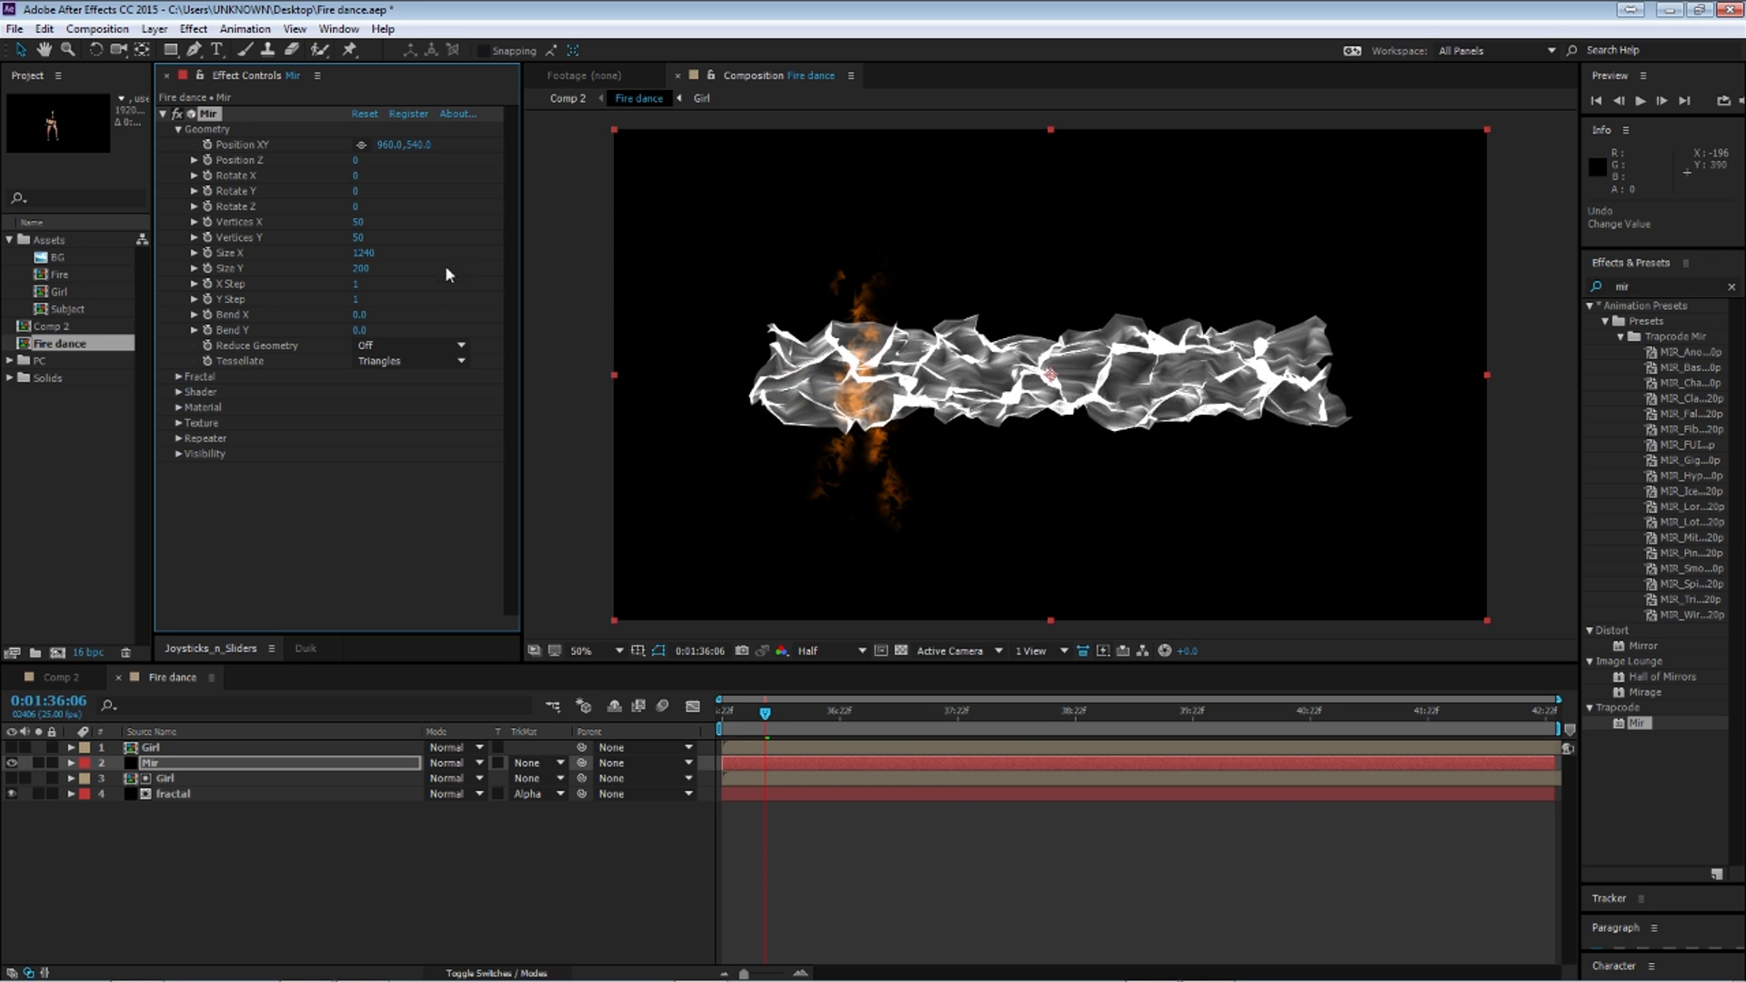
pyautogui.click(428, 361)
pyautogui.click(409, 361)
pyautogui.moveTo(361, 273); pyautogui.dragTo(388, 262)
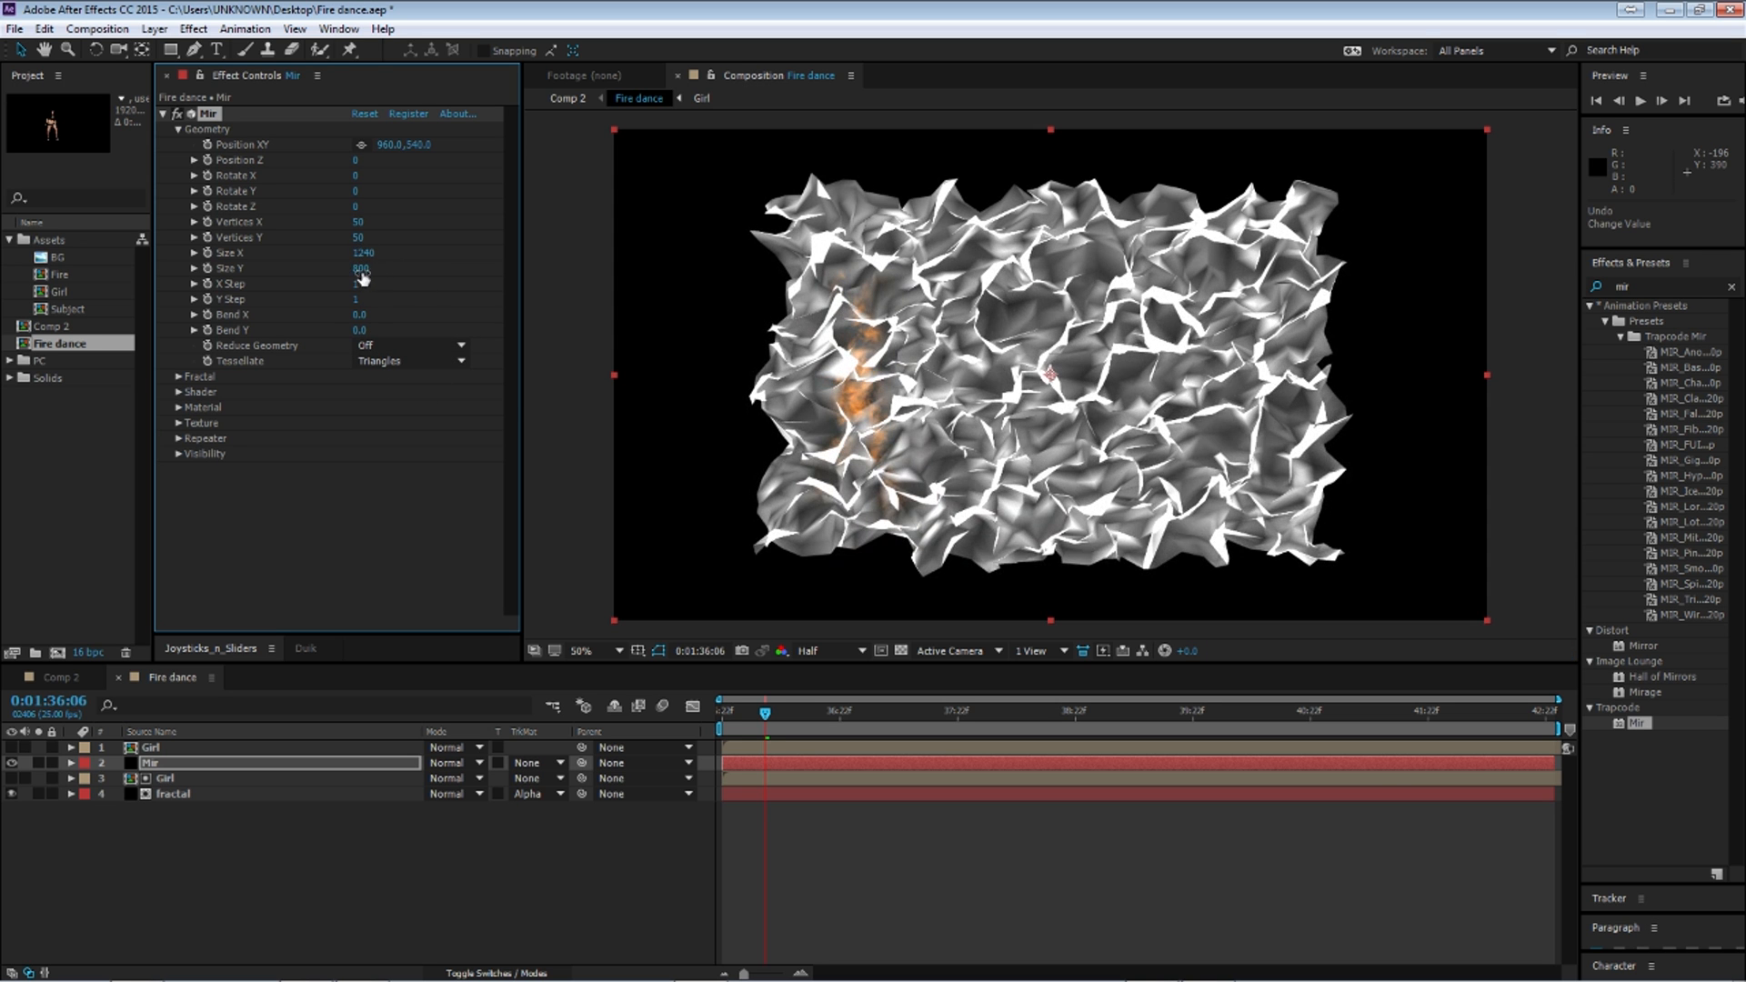
pyautogui.moveTo(362, 270); pyautogui.dragTo(380, 297)
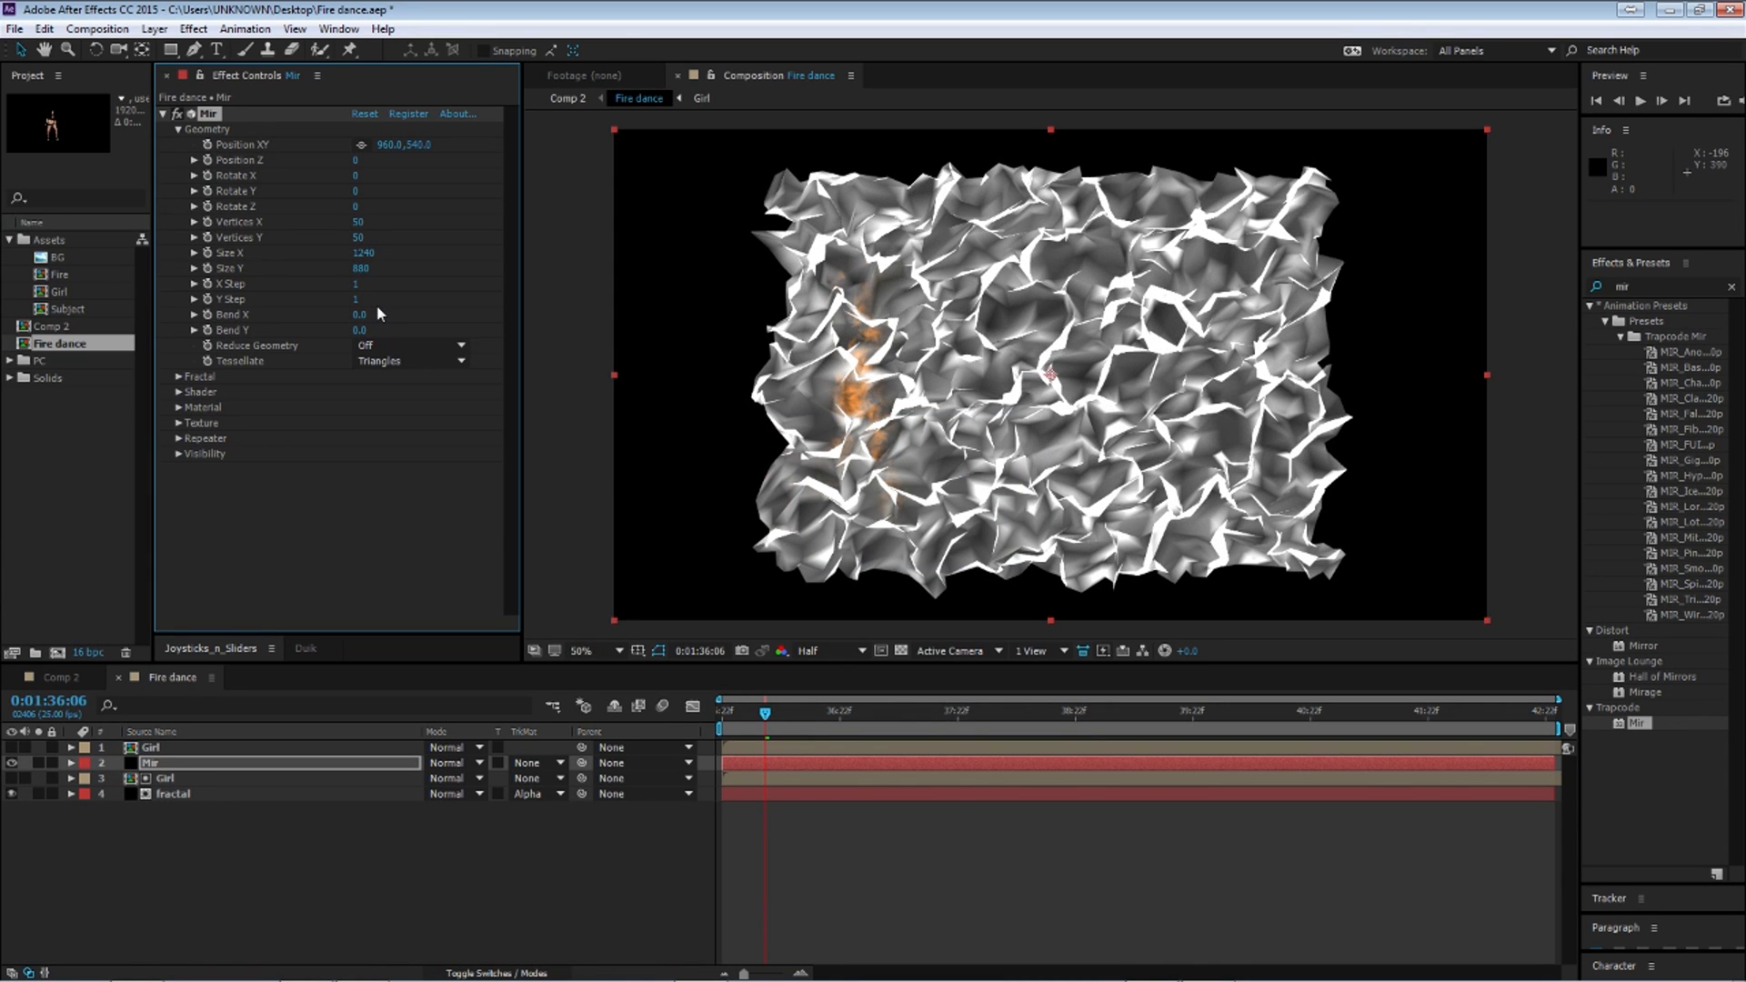
# Step: Set the Mir mesh's Vertices X to 280 and Vertices Y to 450
pyautogui.click(359, 222)
pyautogui.press('Return')
pyautogui.click(362, 239)
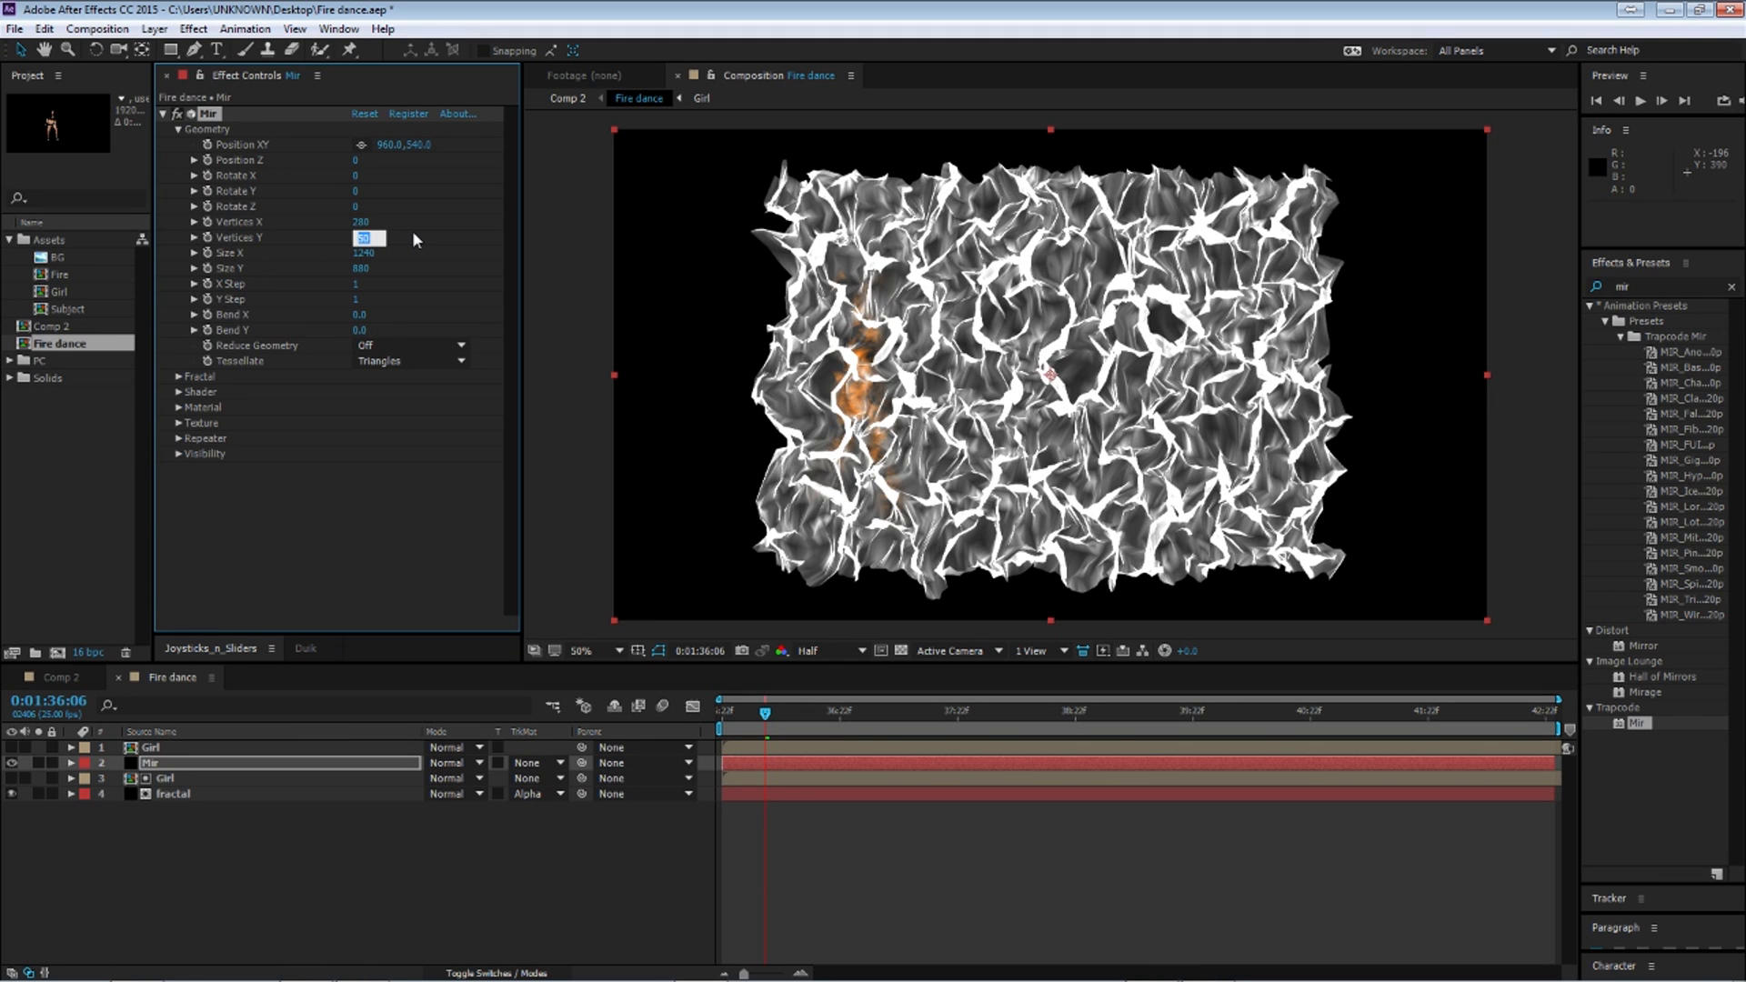
pyautogui.press('Return')
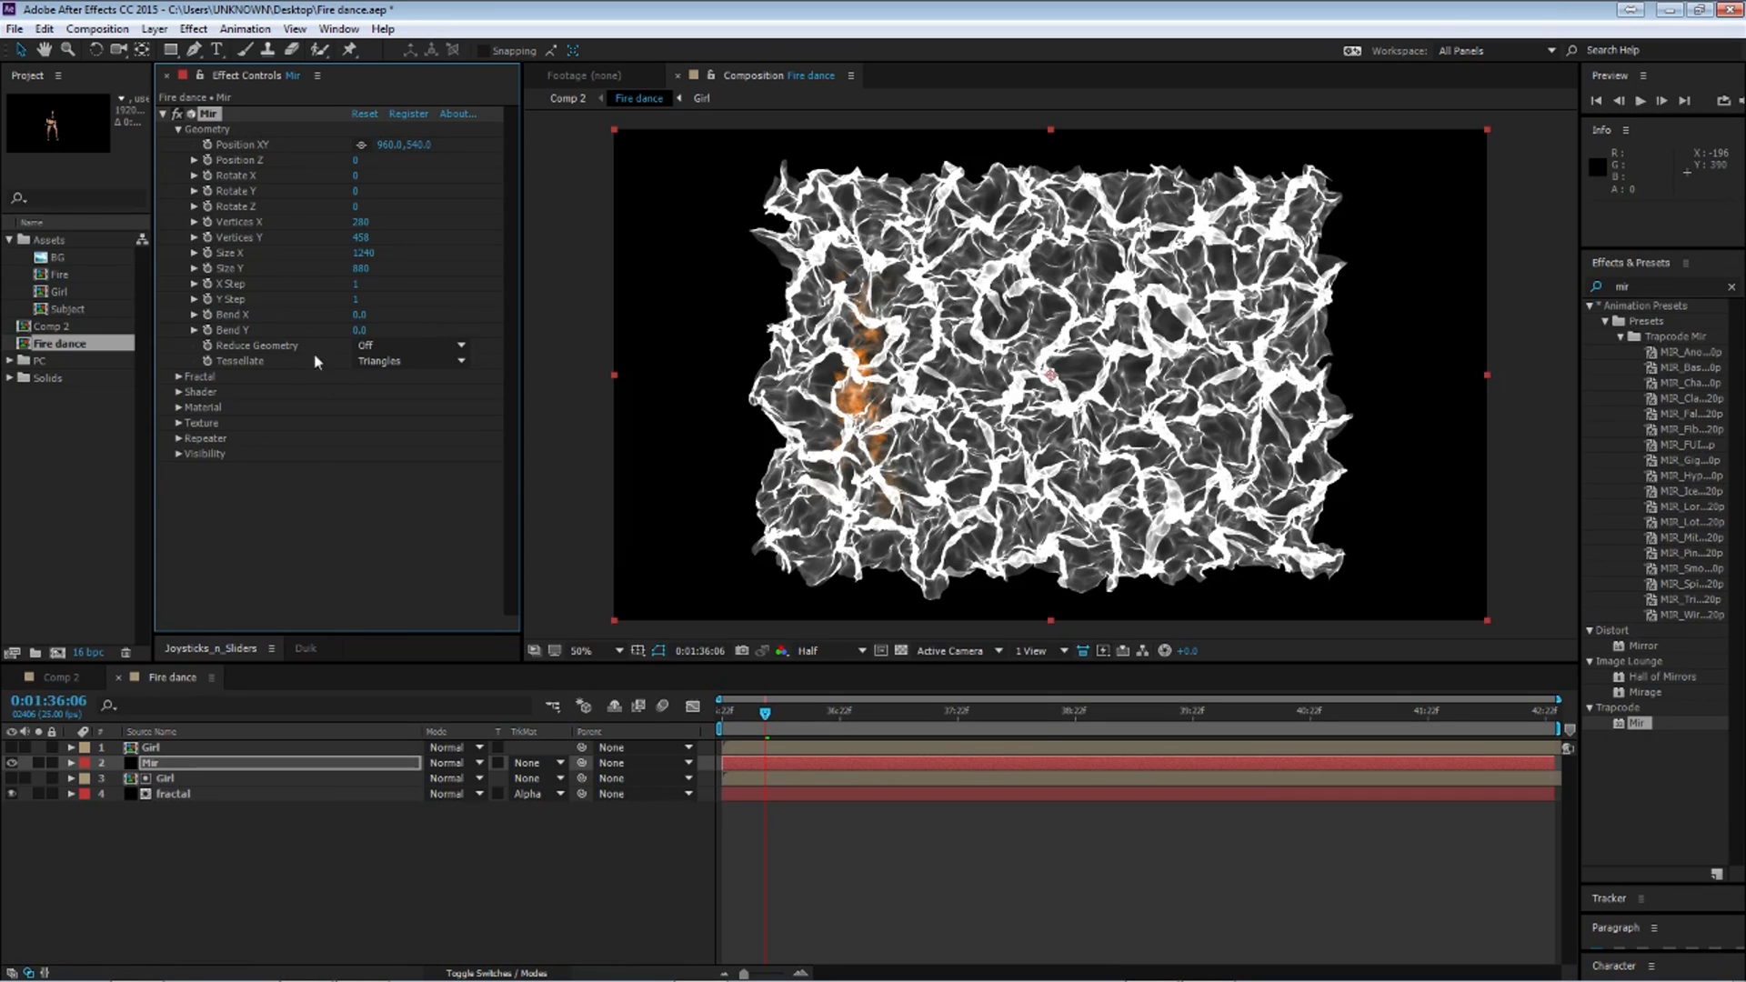
# Step: Set Mir's fractal Amplitude to 40 and Frequency to 358
pyautogui.click(178, 129)
pyautogui.click(179, 145)
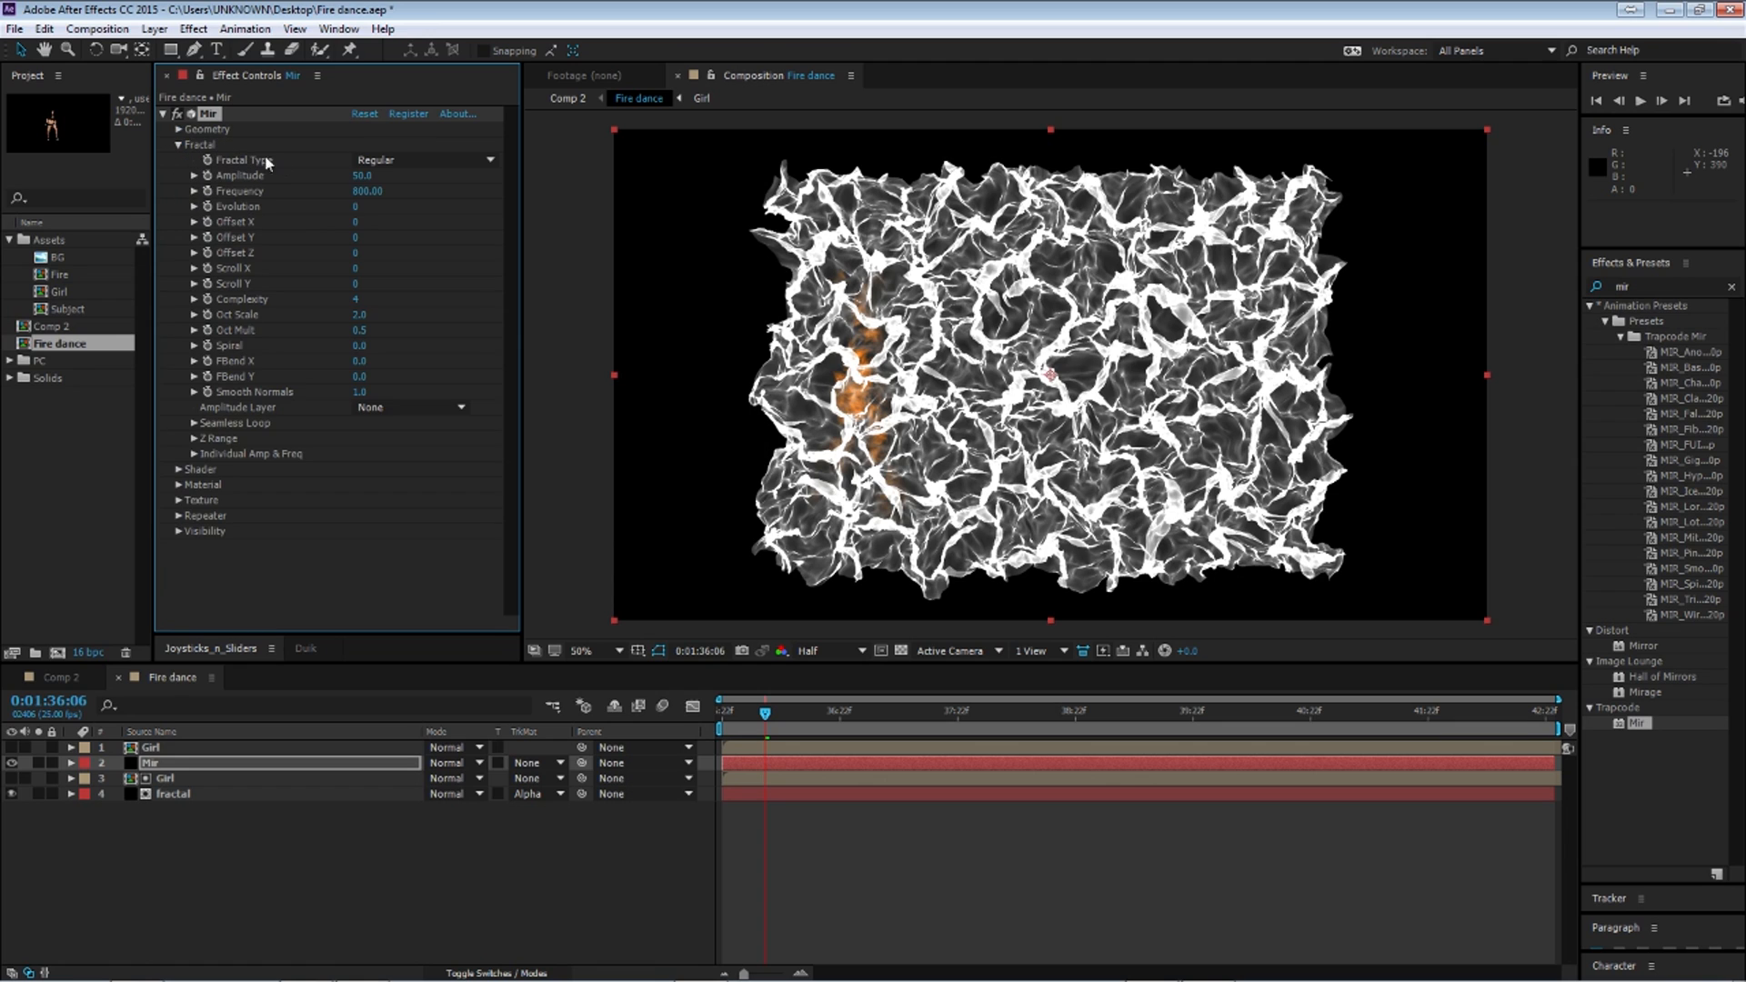
pyautogui.click(362, 176)
pyautogui.write('40')
pyautogui.press('Return')
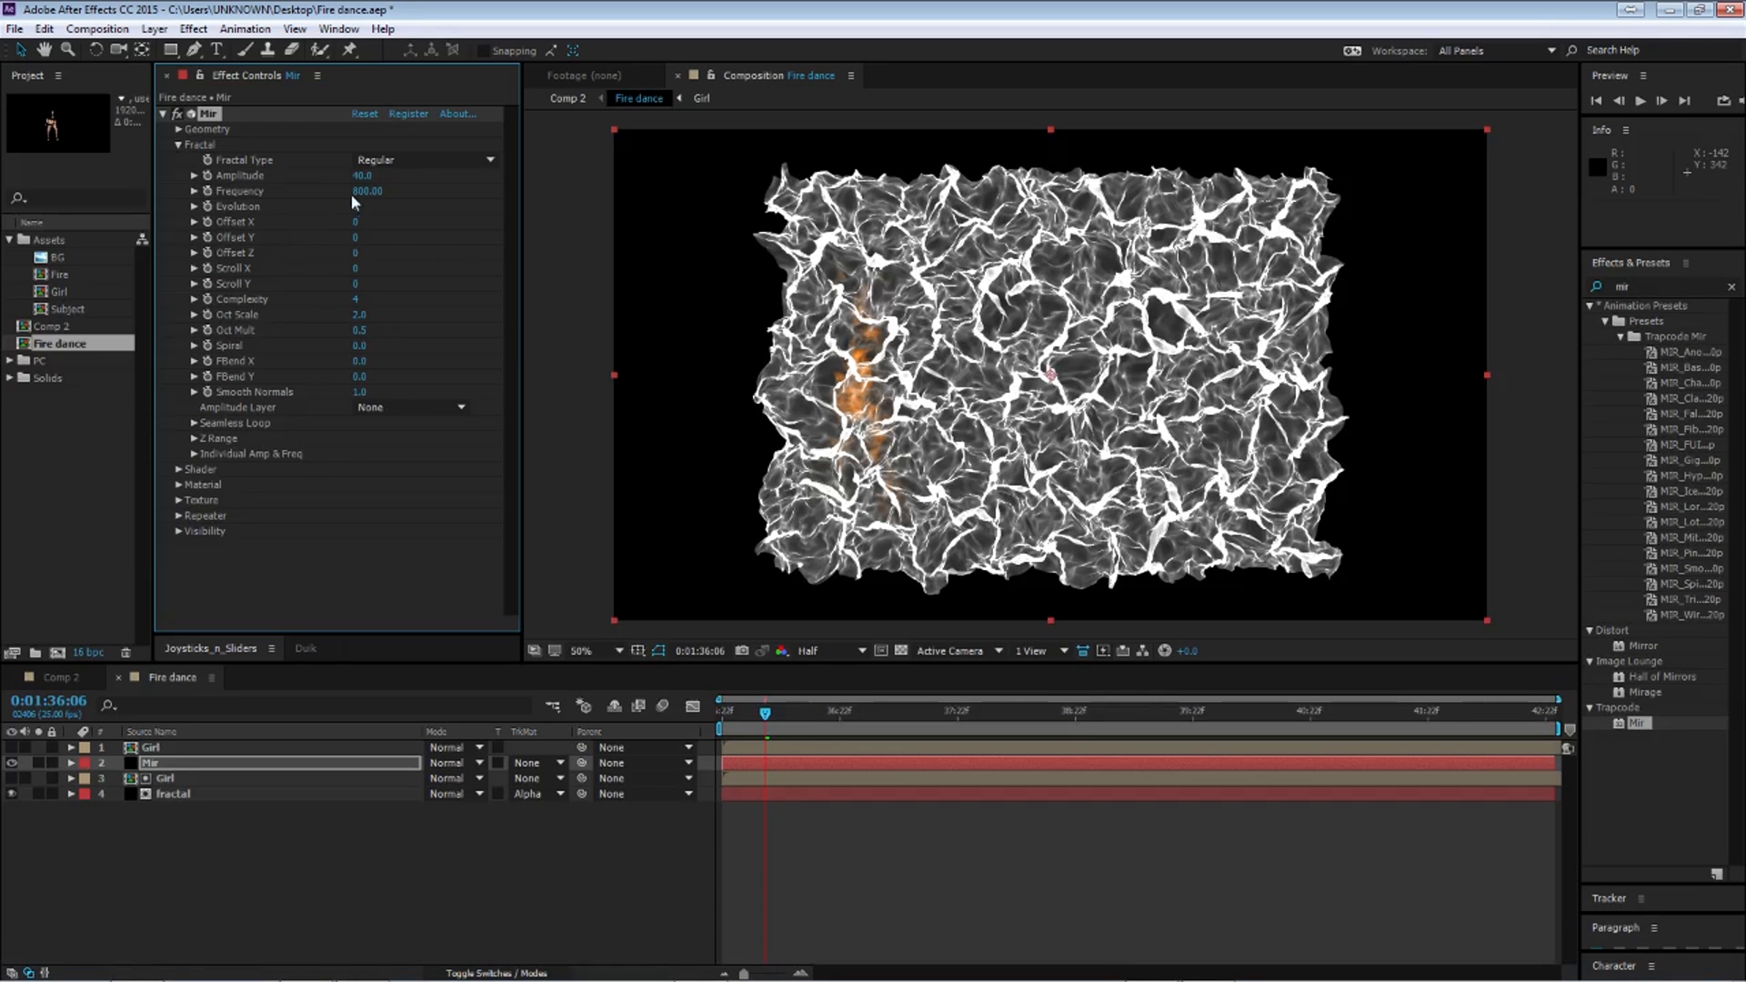
pyautogui.moveTo(360, 194); pyautogui.dragTo(197, 159)
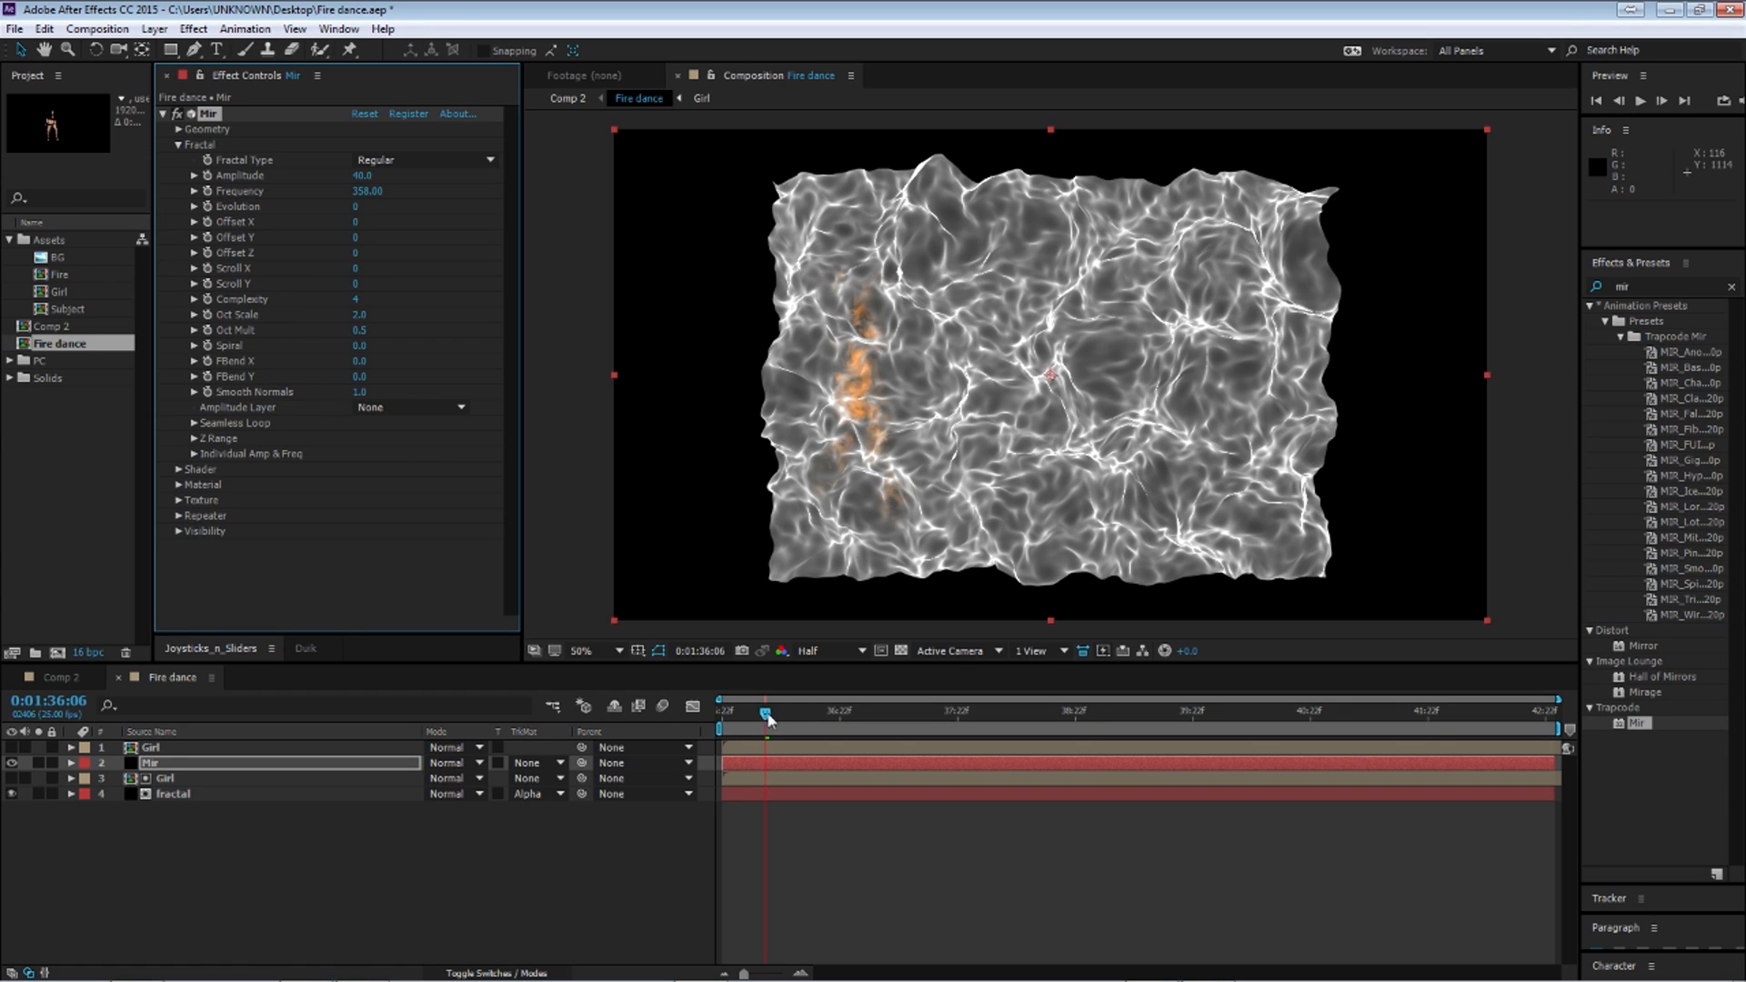
# Step: Keyframe Mir's fractal Offset Y from 0 at 0:01:35:22 to -2000 at 0:01:42:23 and preview the motion
pyautogui.moveTo(765, 712); pyautogui.dragTo(637, 718)
pyautogui.click(207, 237)
pyautogui.moveTo(730, 718); pyautogui.dragTo(1739, 732)
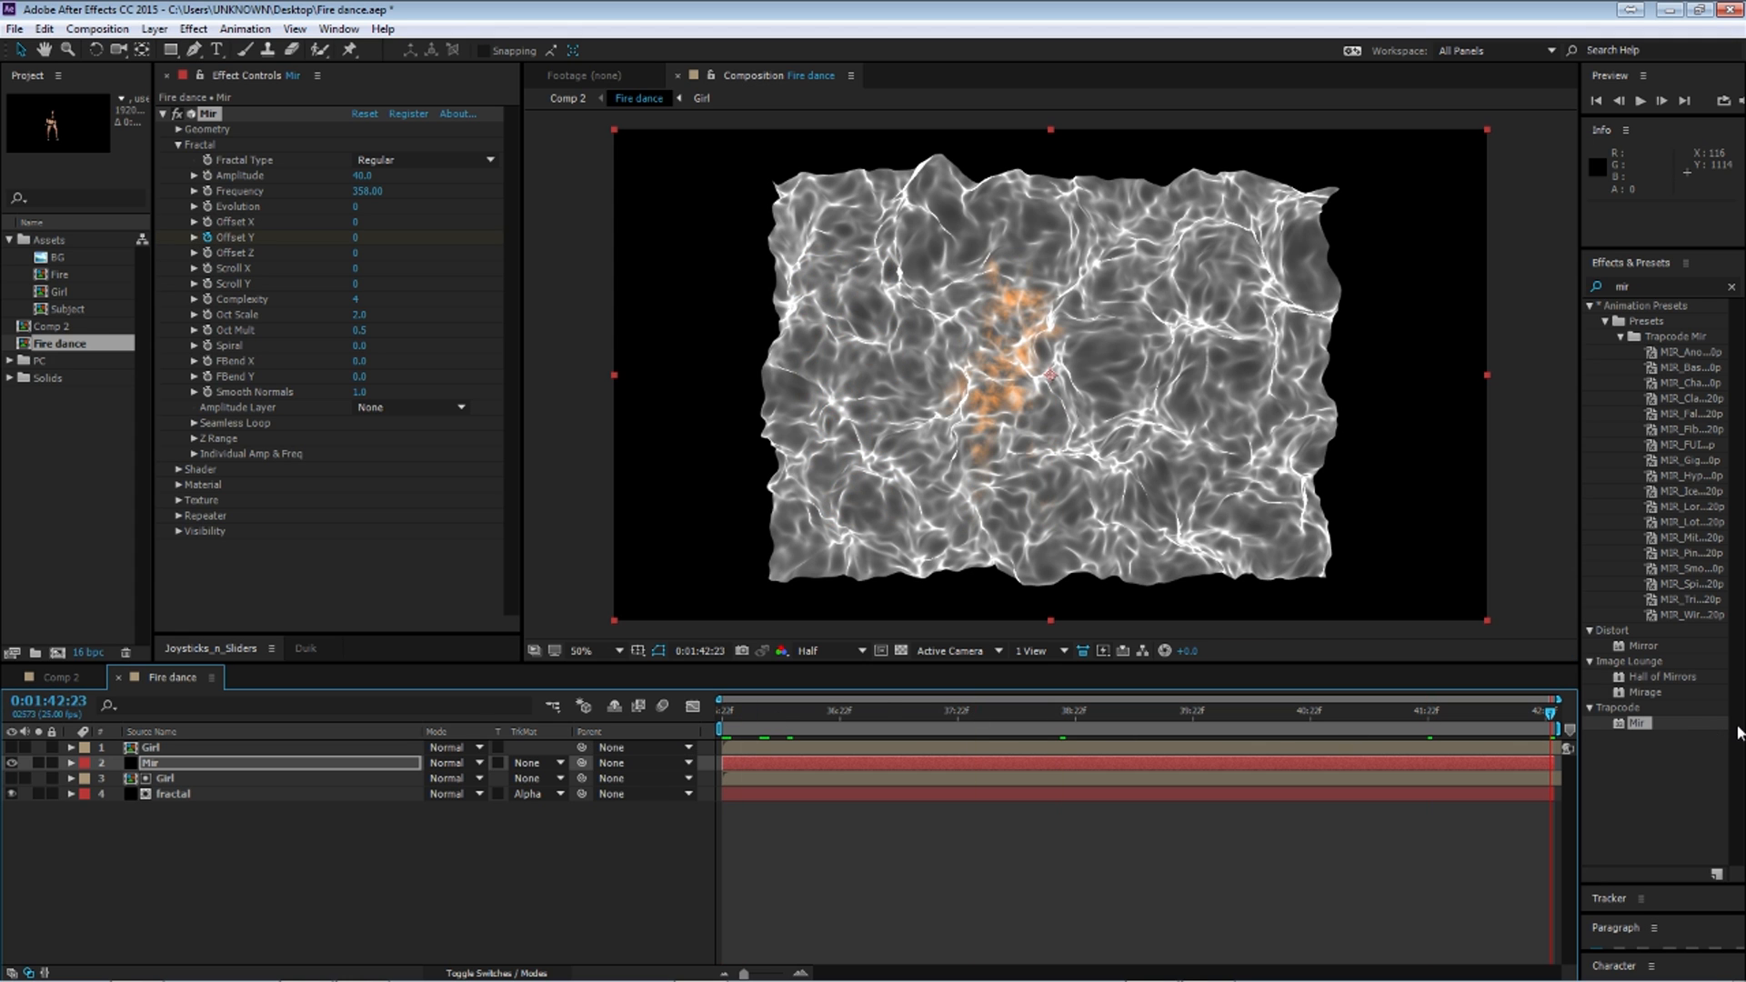
pyautogui.moveTo(354, 237); pyautogui.dragTo(327, 244)
pyautogui.click(357, 239)
pyautogui.write('-2000')
pyautogui.press('Return')
pyautogui.press('space')
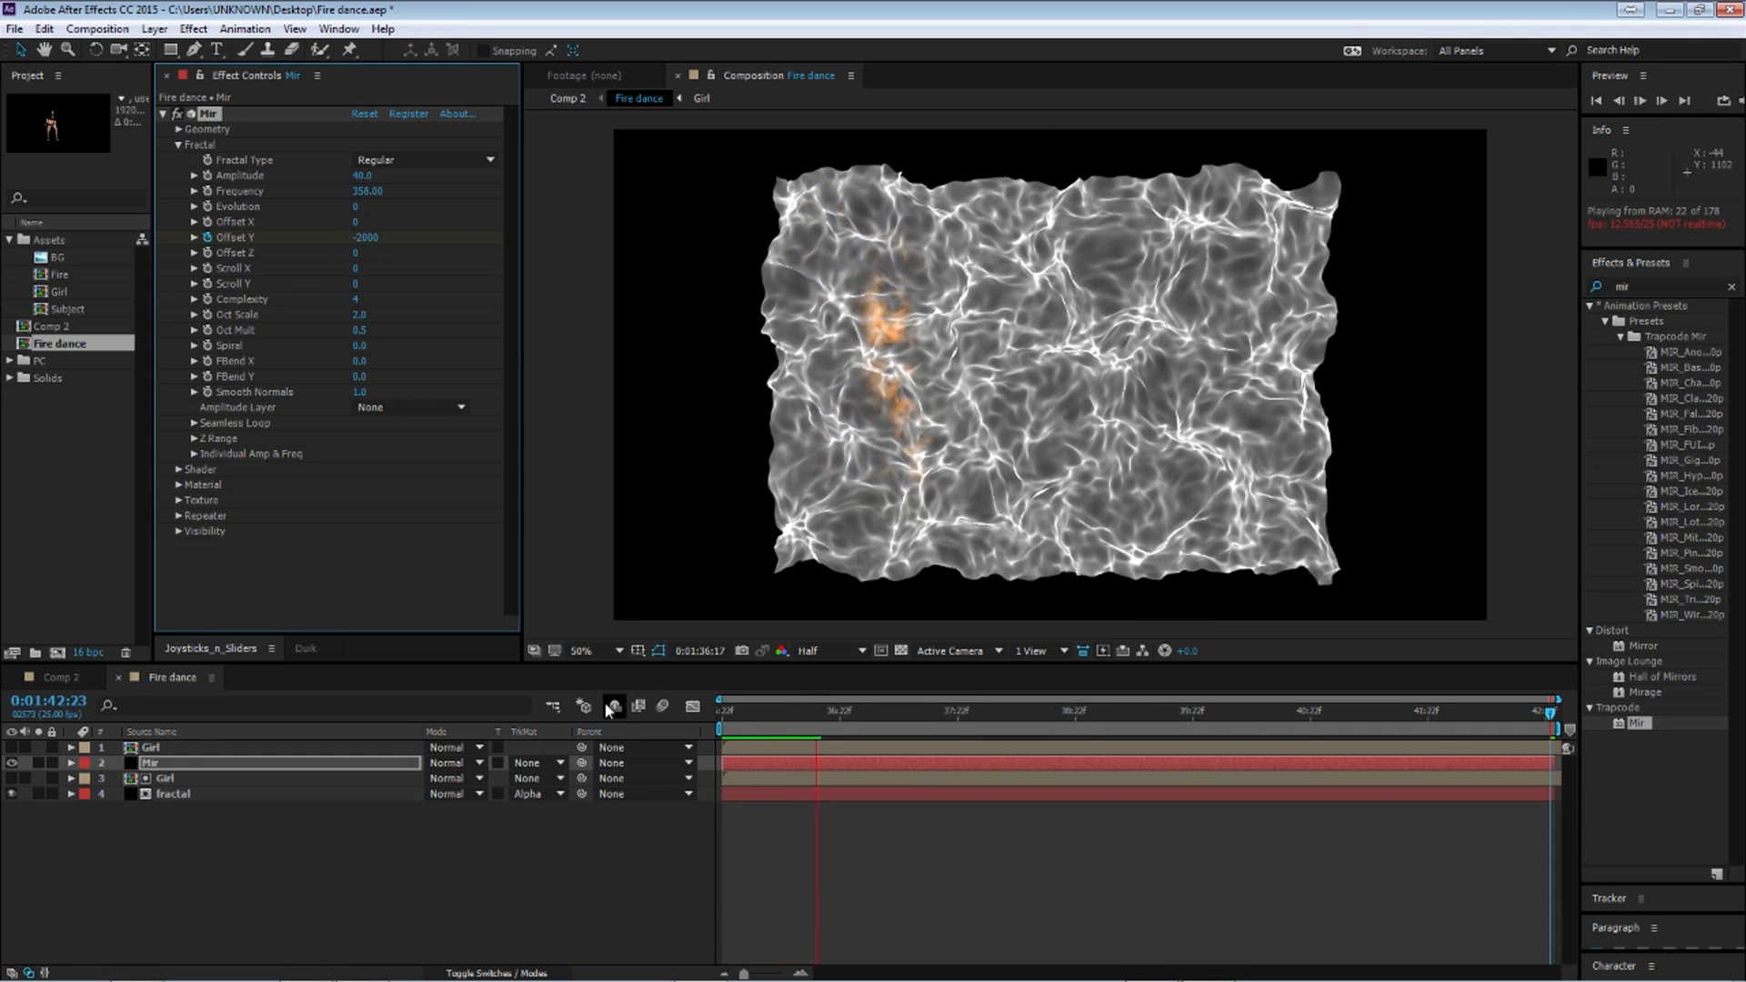
pyautogui.press('space')
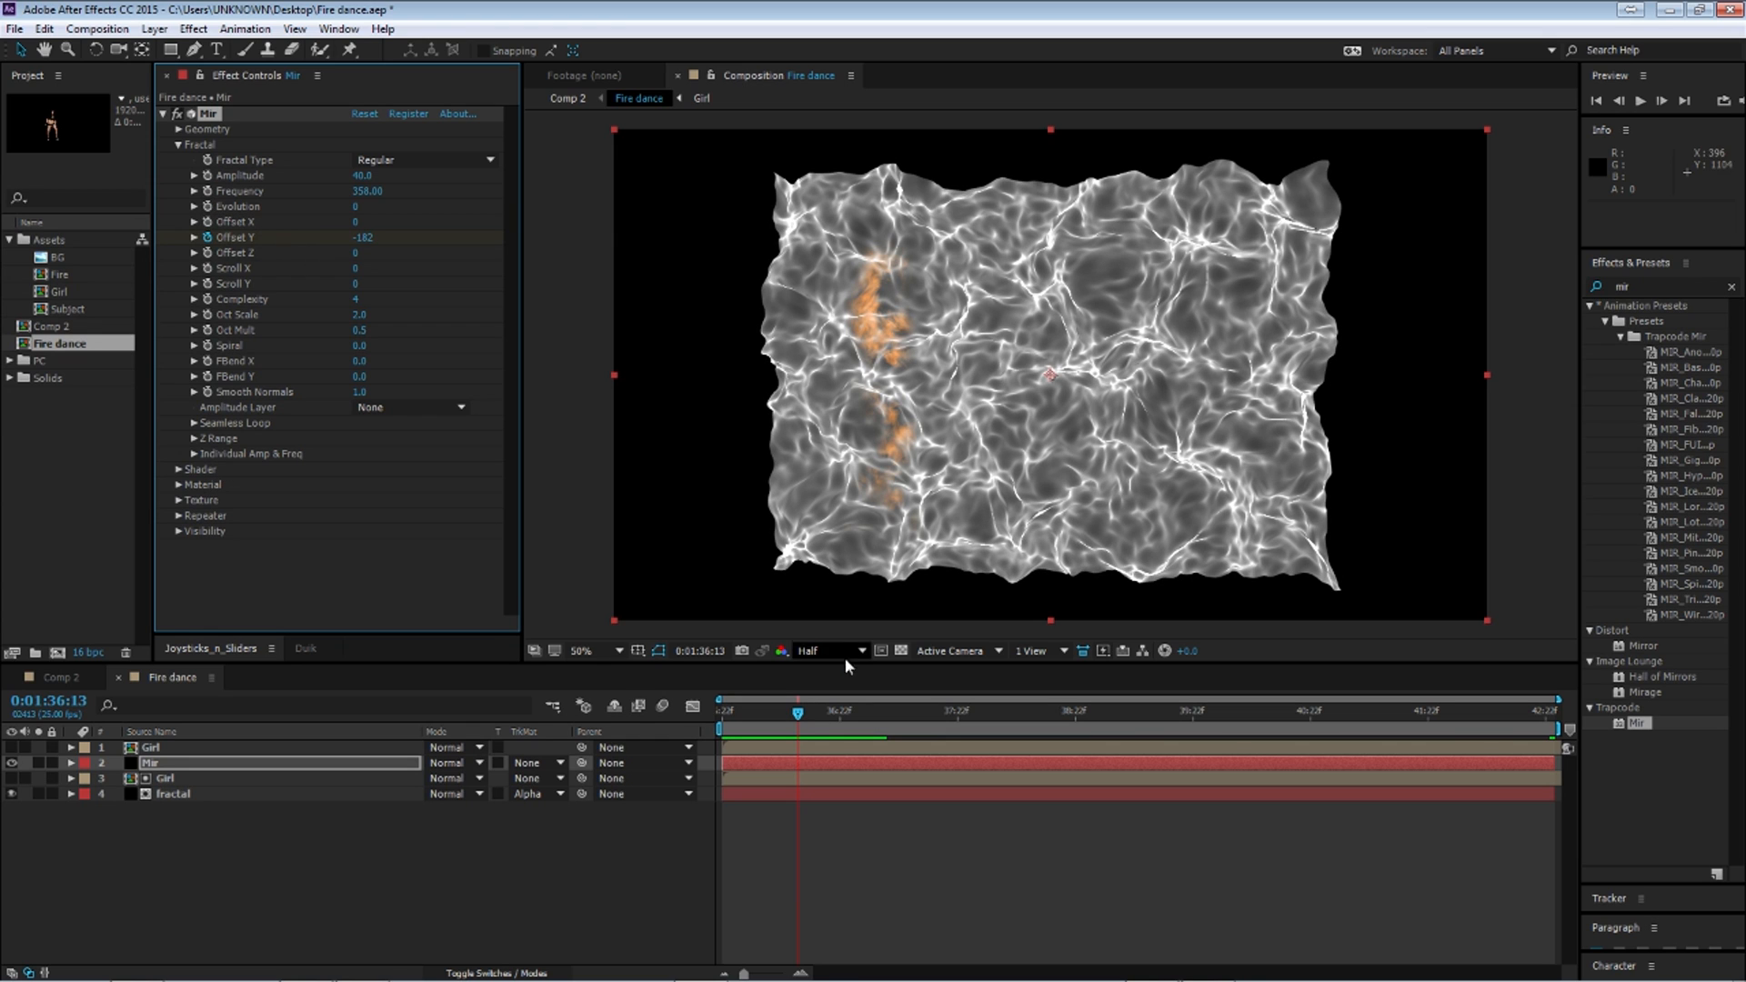
# Step: Drive Mir's fractal Evolution with the expression time*100 and preview the animation
pyautogui.keyDown('alt'); pyautogui.click(207, 208); pyautogui.keyUp('alt')
pyautogui.write('time*100')
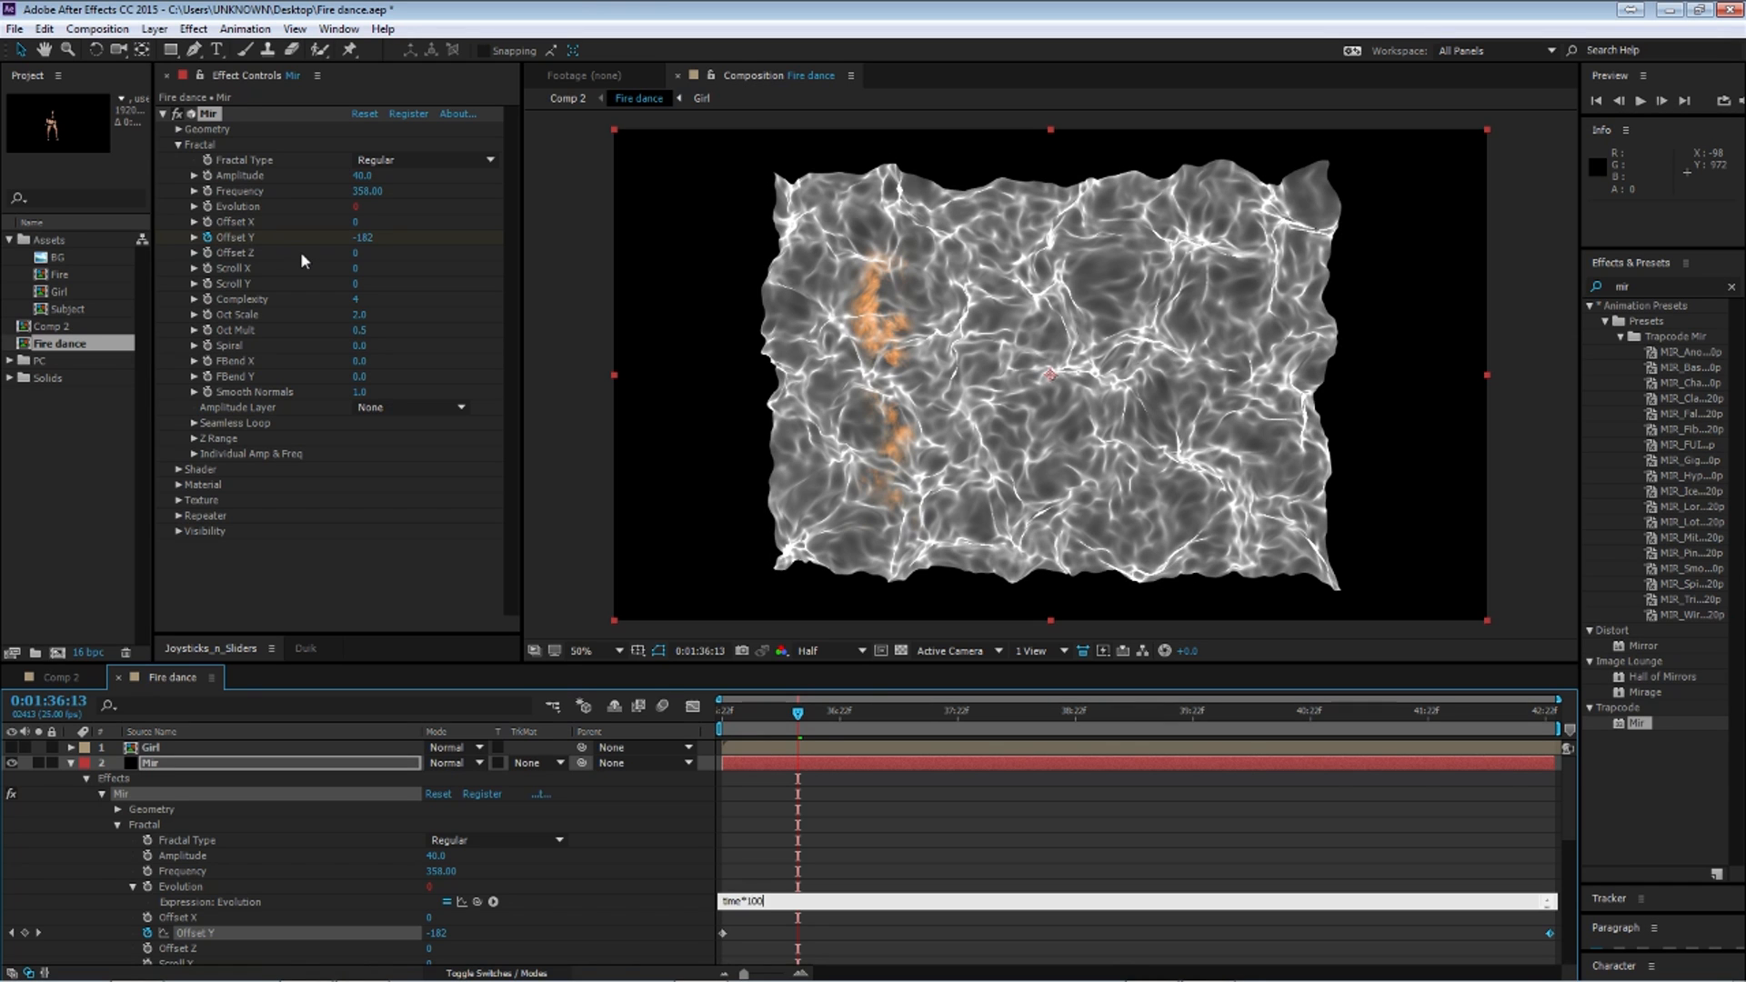
pyautogui.press('Return')
pyautogui.moveTo(796, 716); pyautogui.dragTo(765, 714)
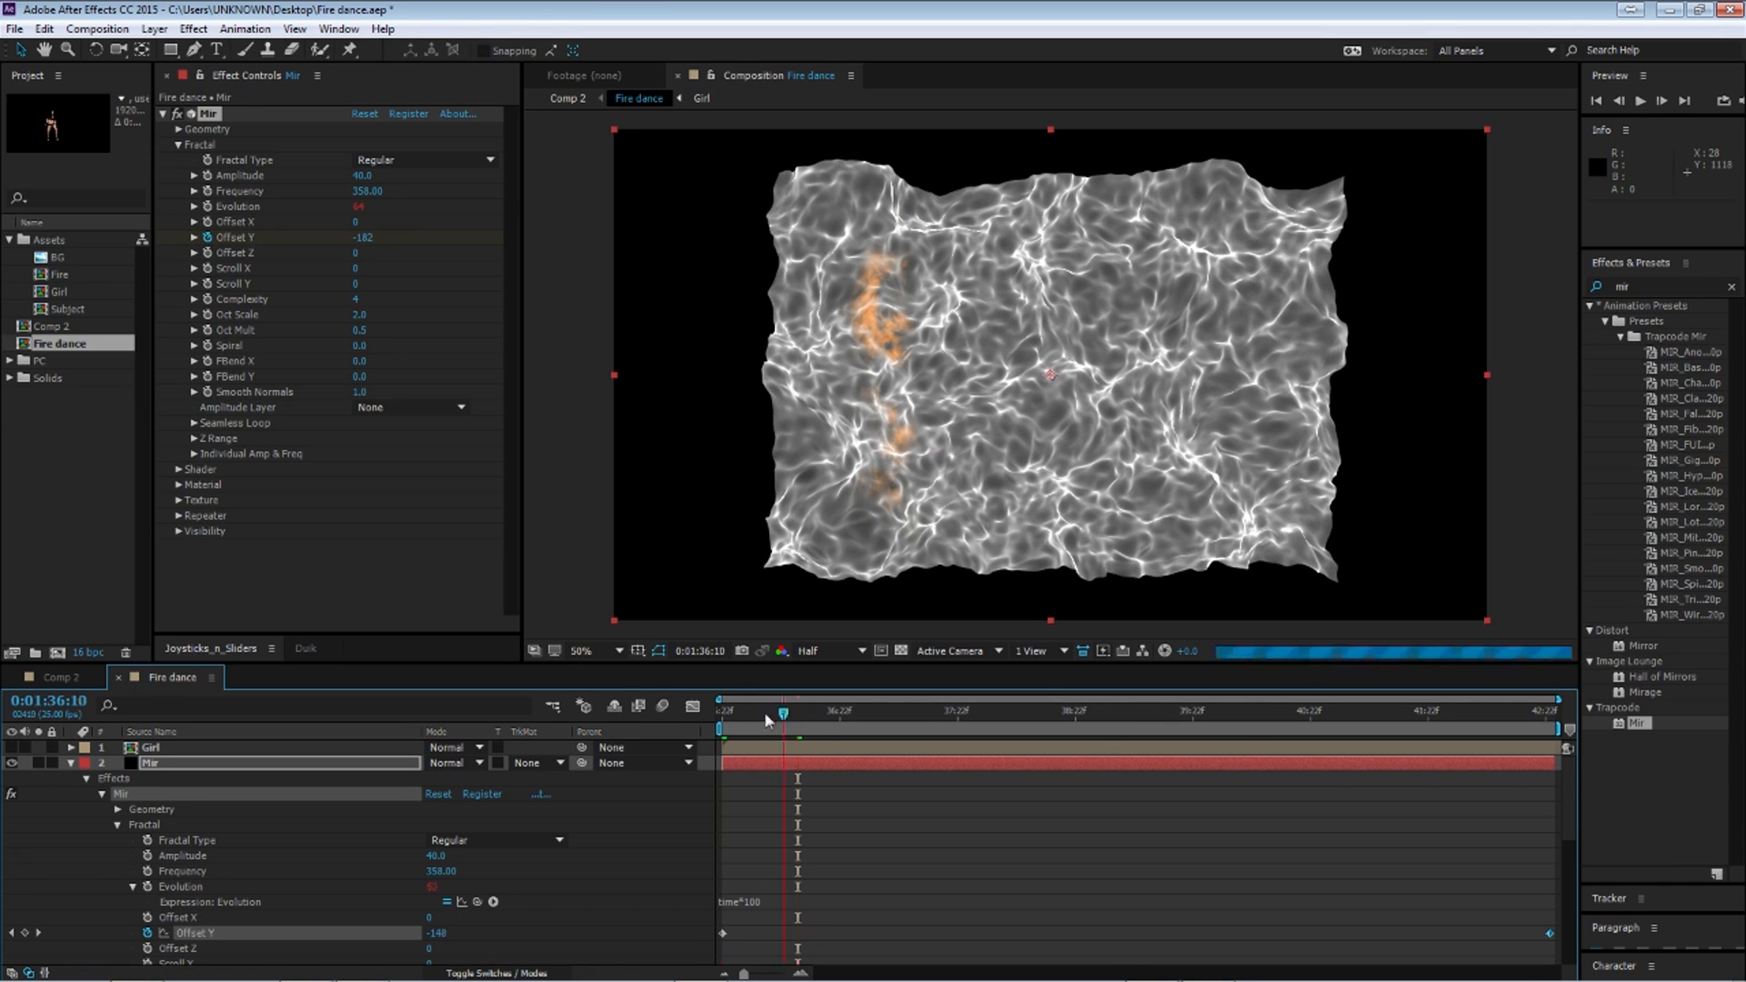
pyautogui.press('space')
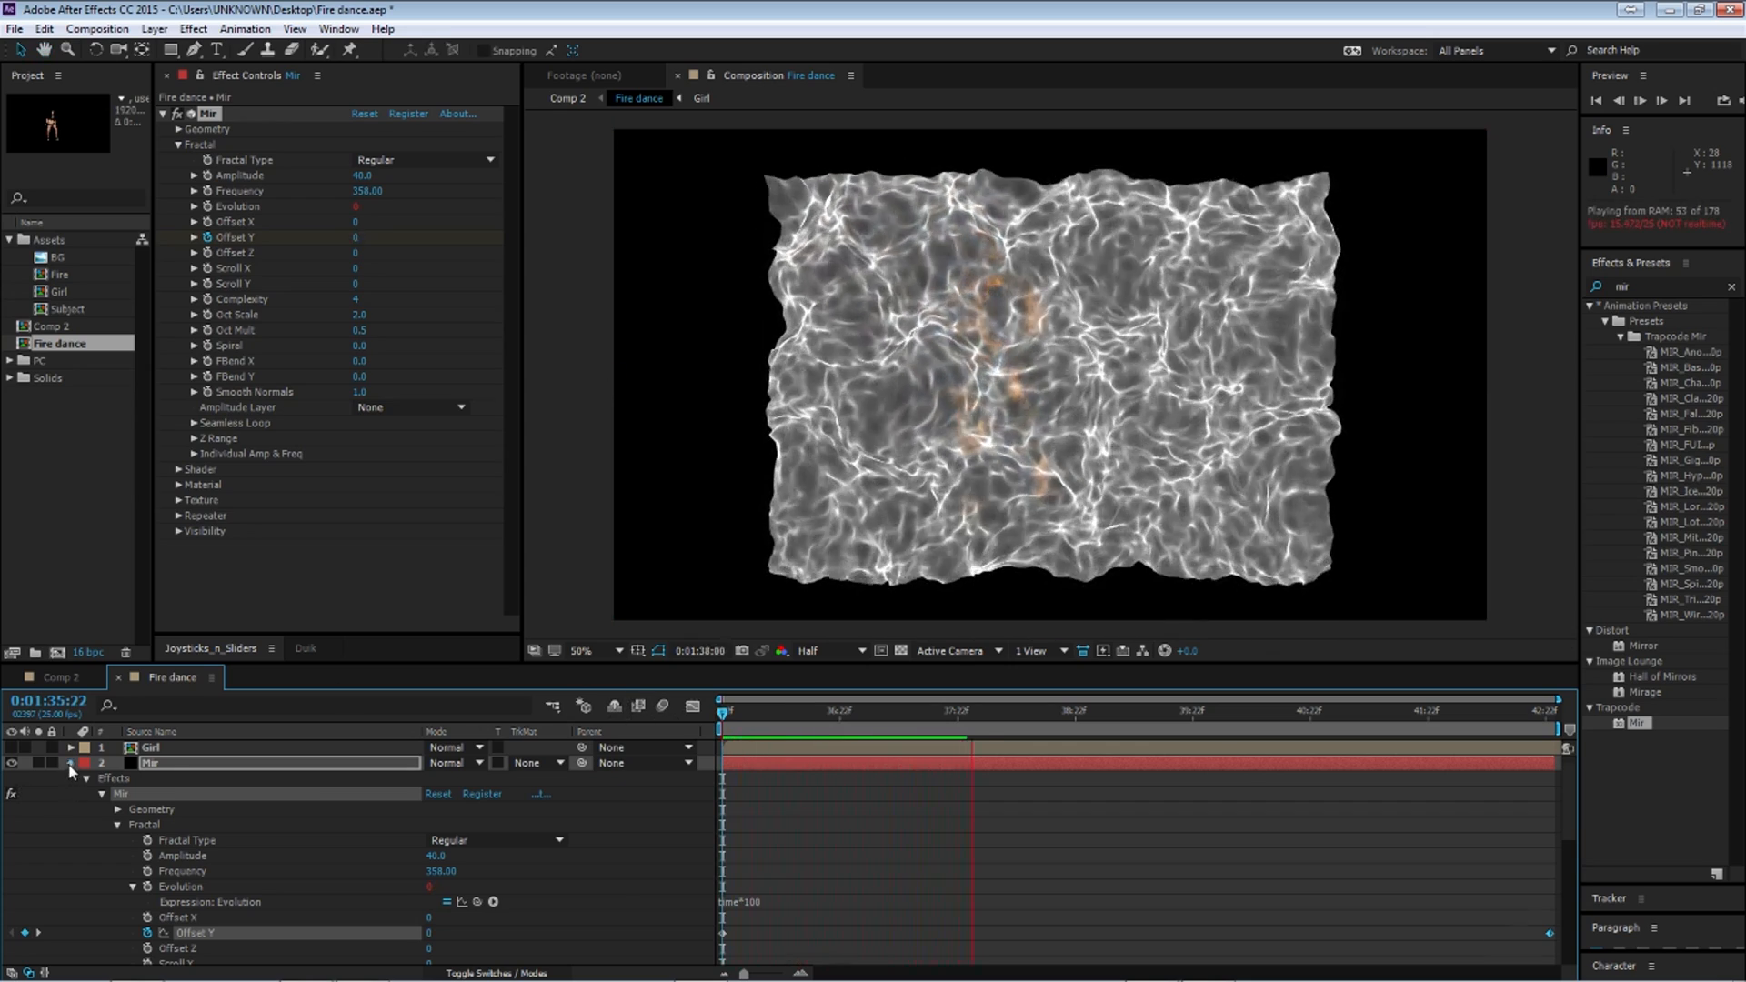
pyautogui.click(71, 765)
# Step: Try the inverted alpha matte on the Mir layer, then set its track matte to Alpha Matte "Girl"
pyautogui.click(535, 769)
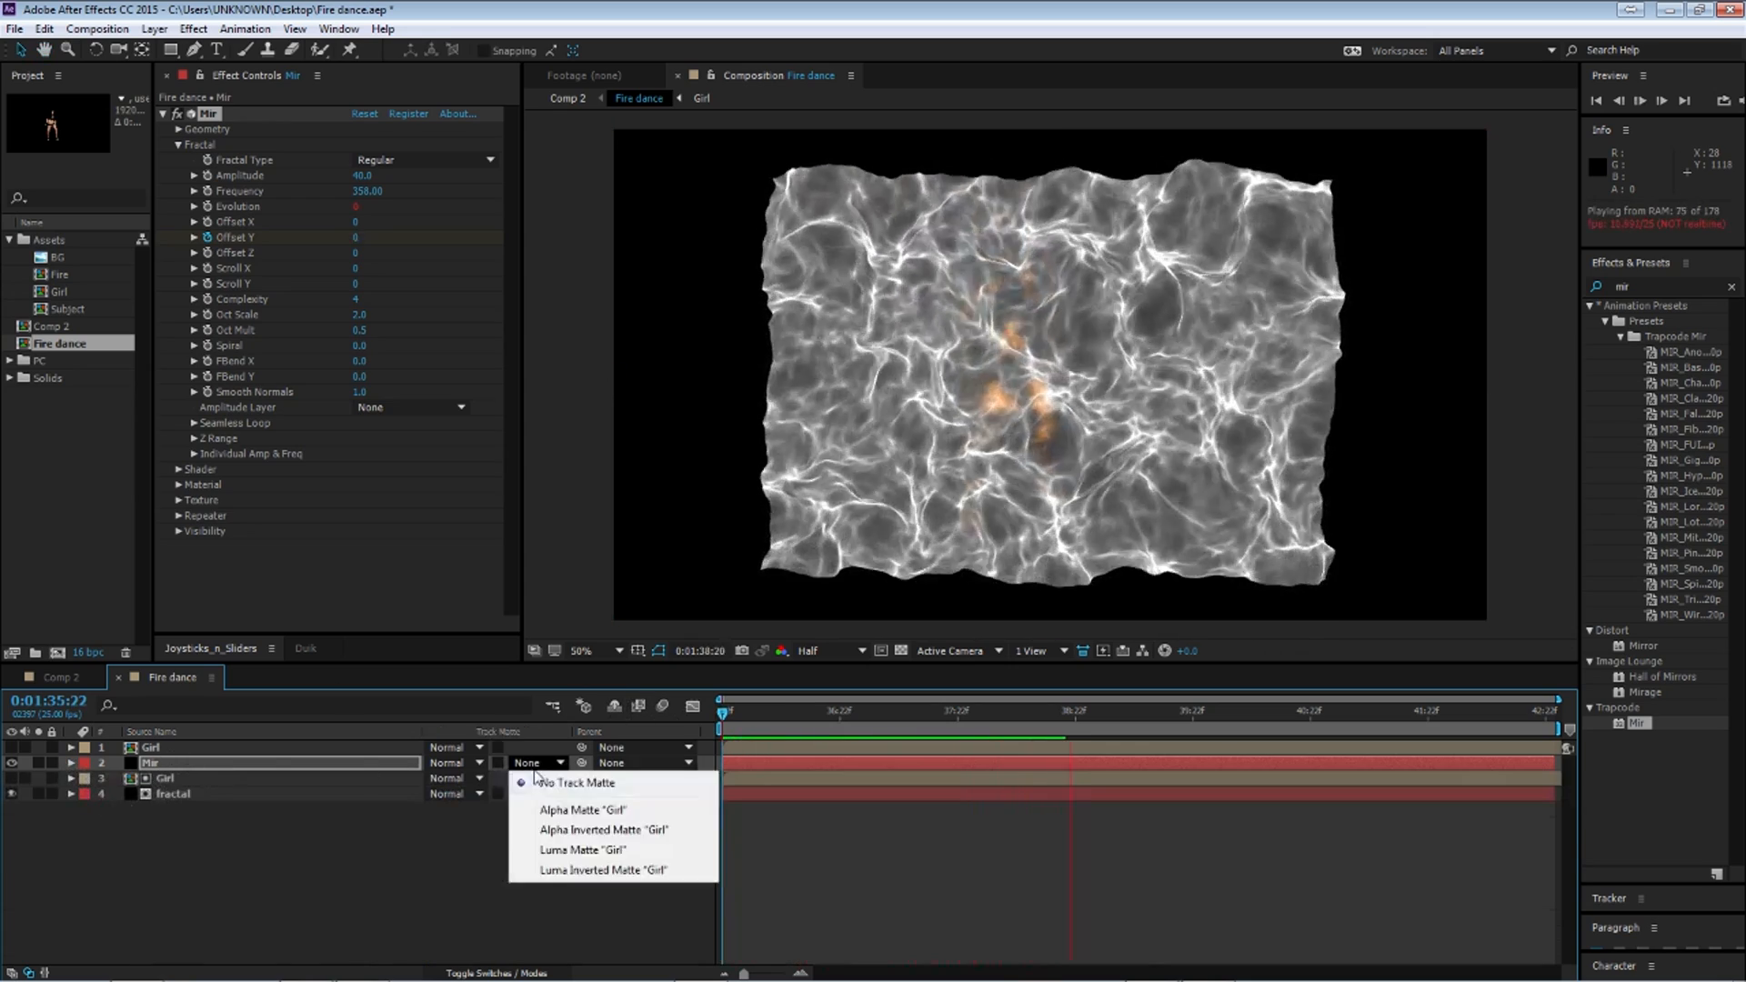
pyautogui.click(582, 831)
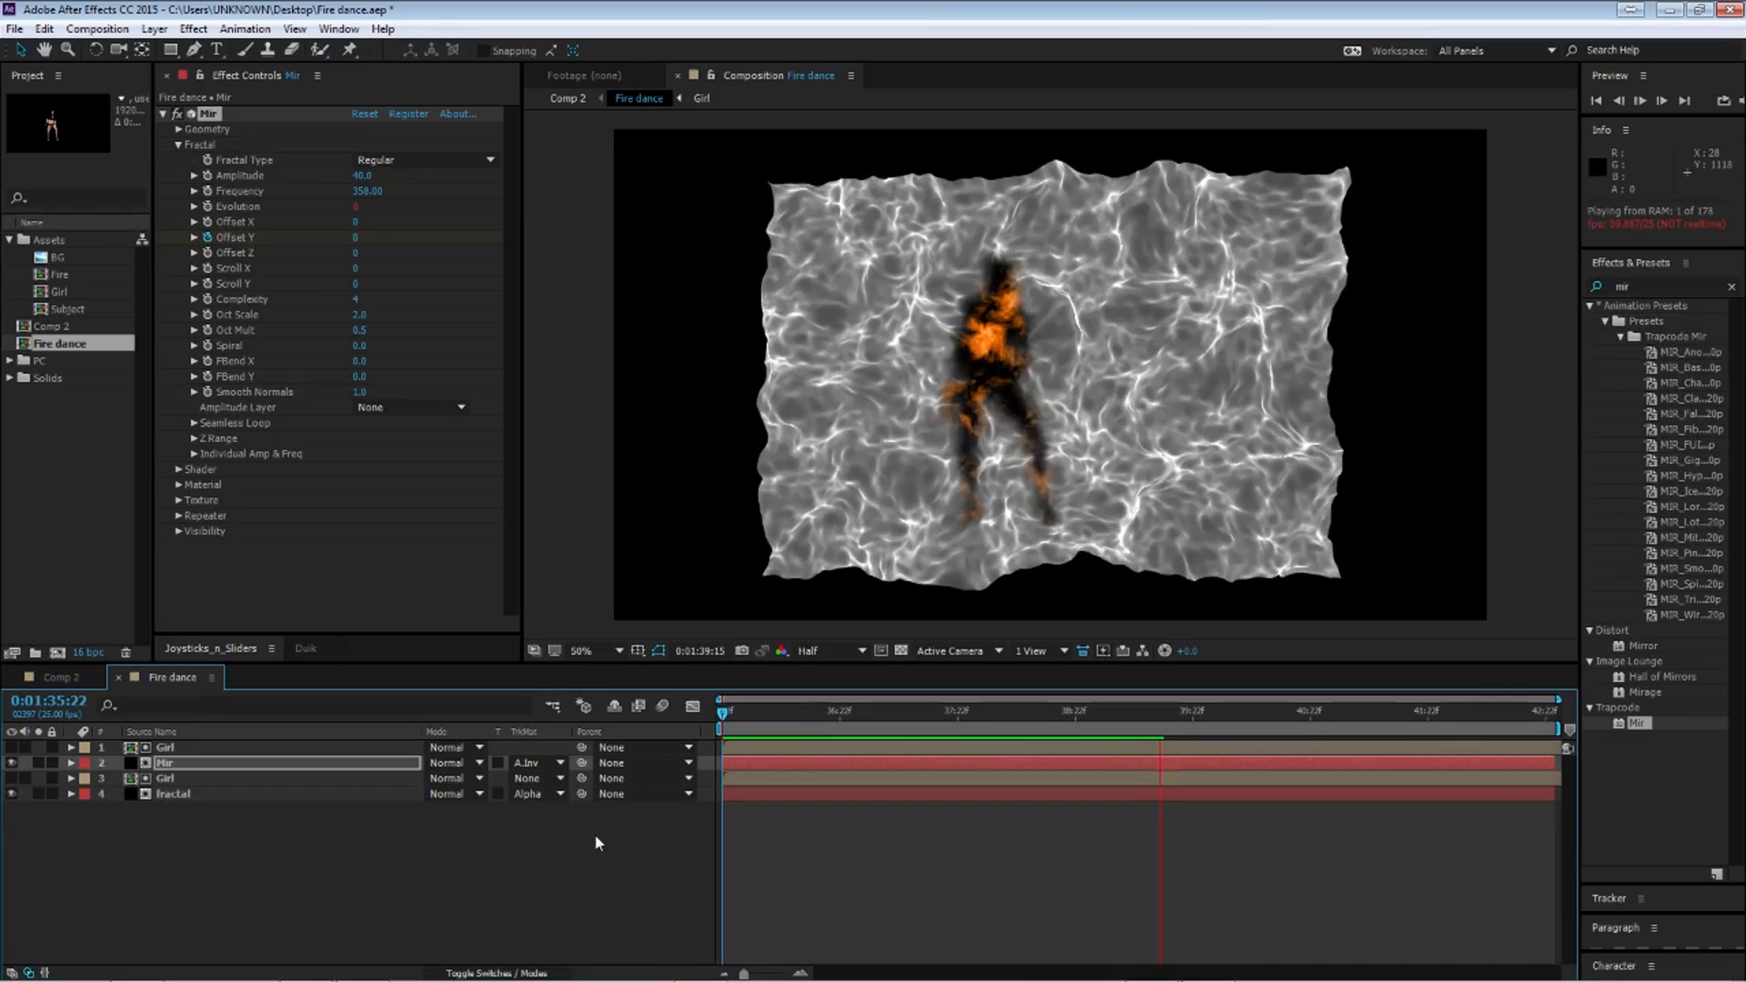
pyautogui.click(536, 763)
pyautogui.click(570, 811)
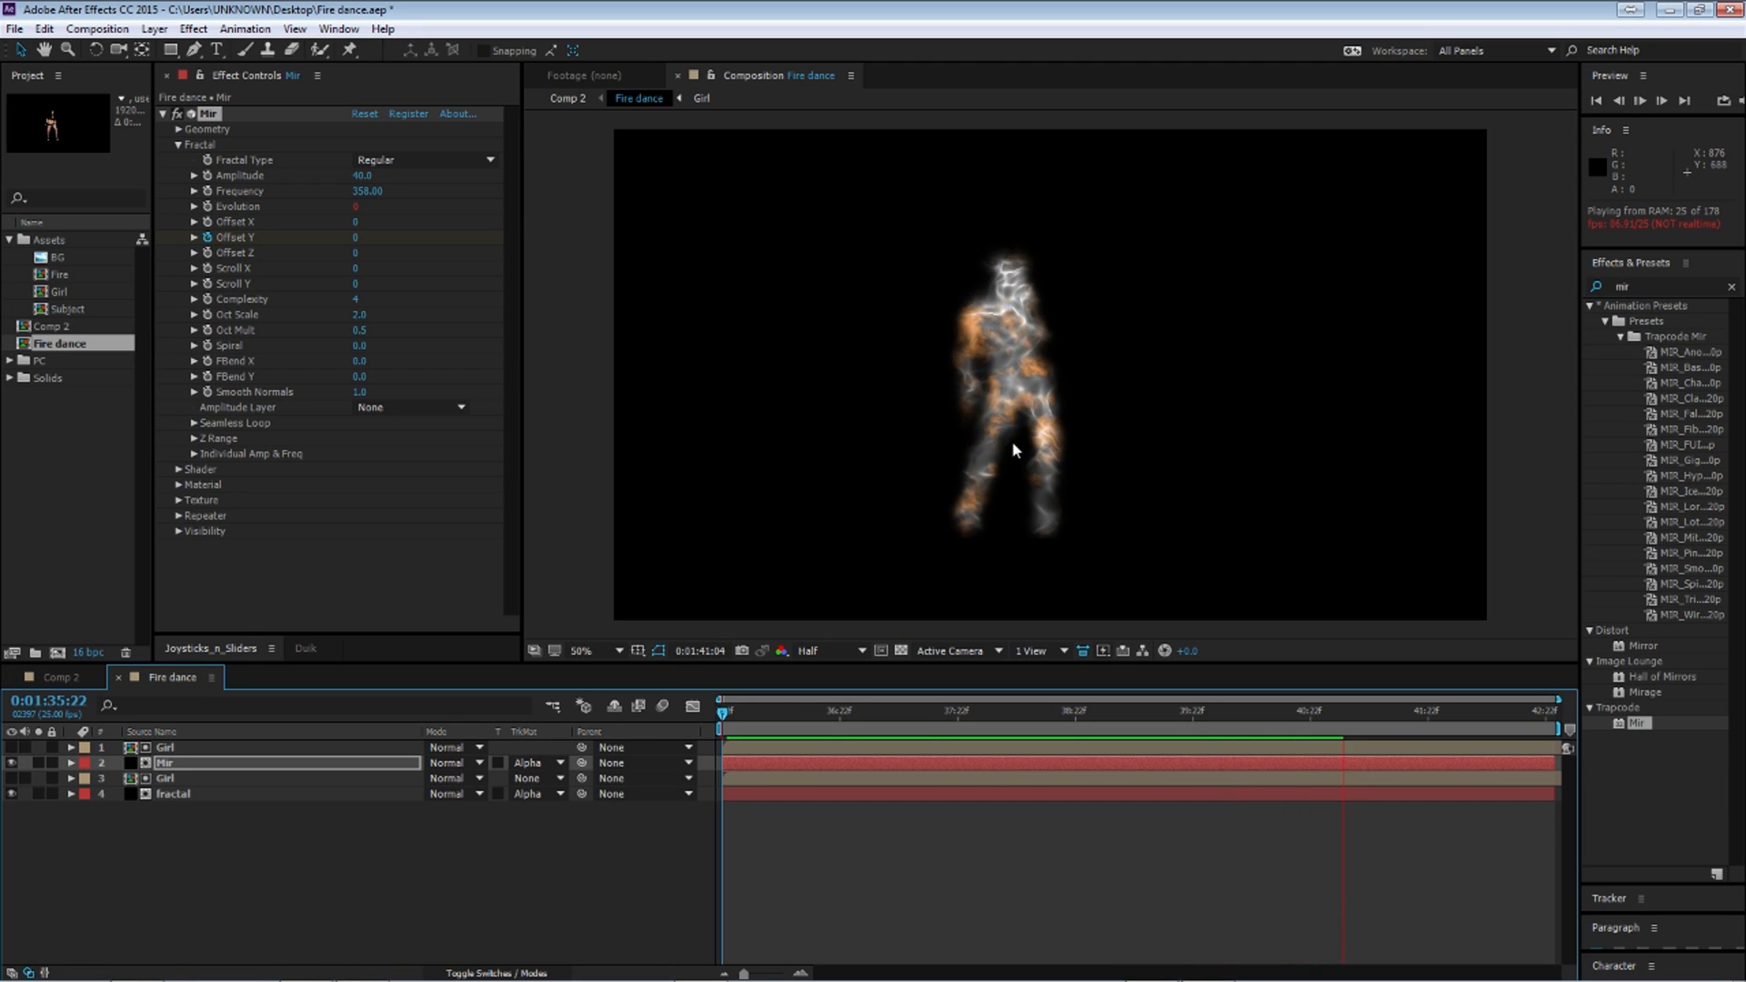
# Step: Raise Matte Choker's Geometric Softness 2 to 81.70 on the uppermost Girl layer, checking the frame at 0:01:38:01
pyautogui.click(976, 714)
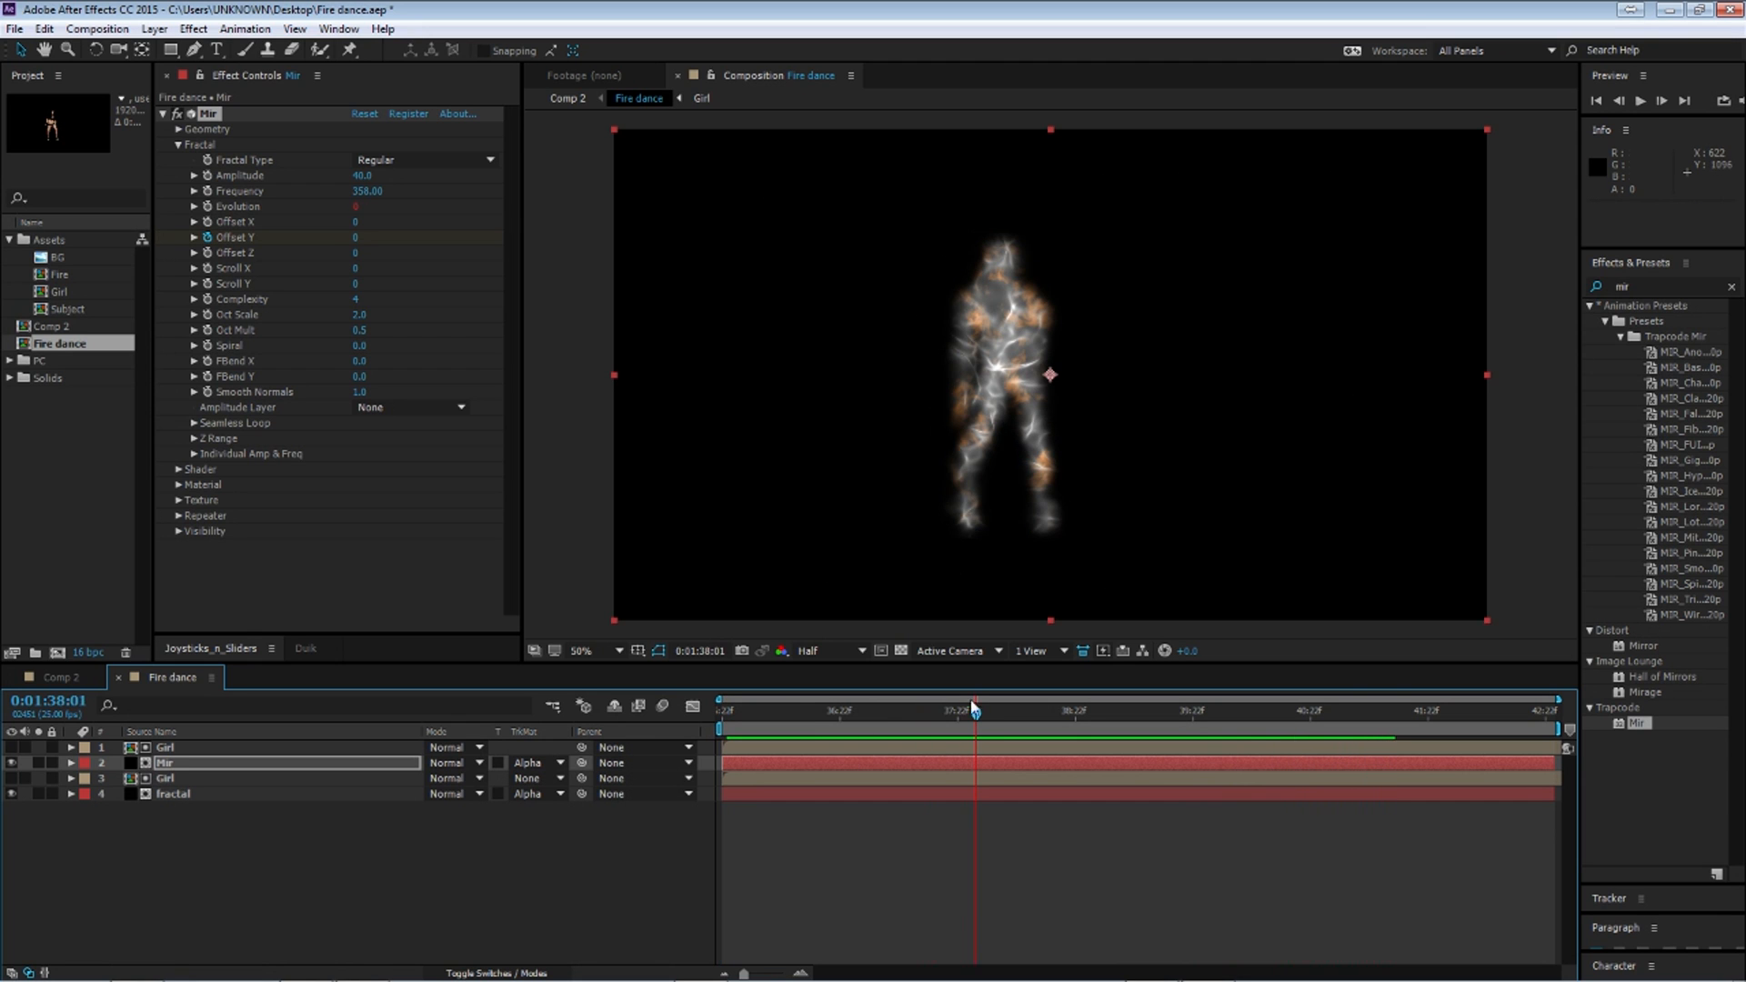
pyautogui.click(227, 748)
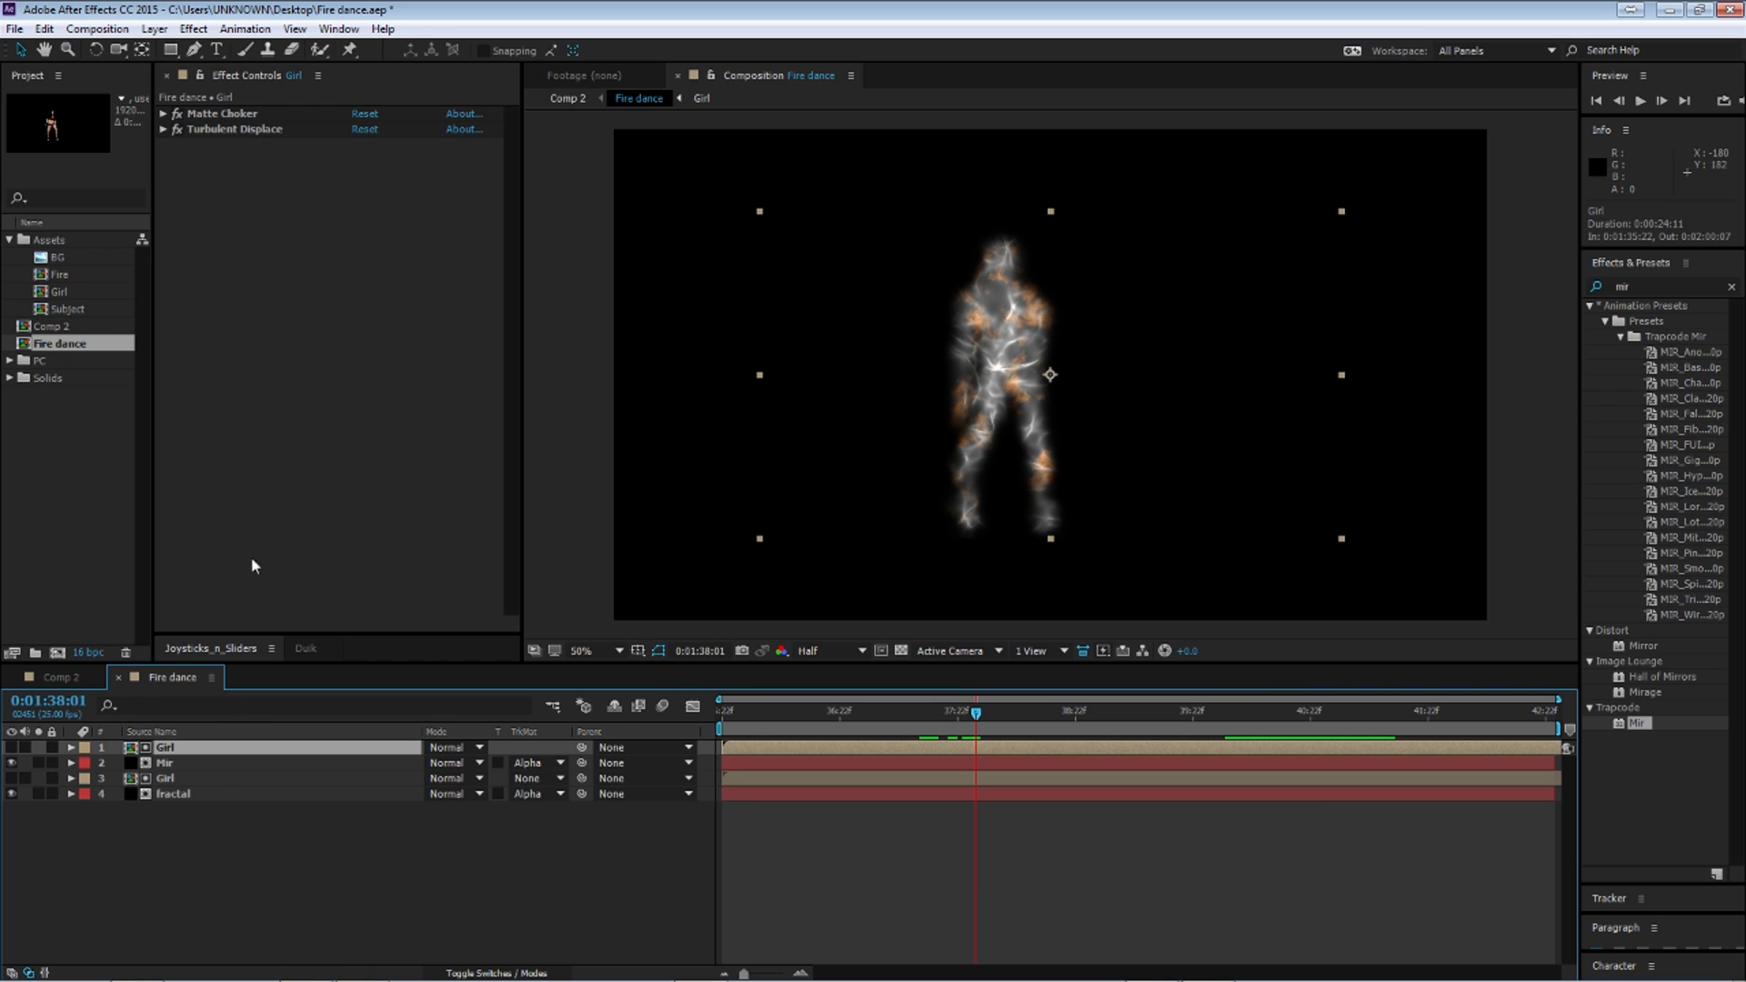
pyautogui.click(163, 113)
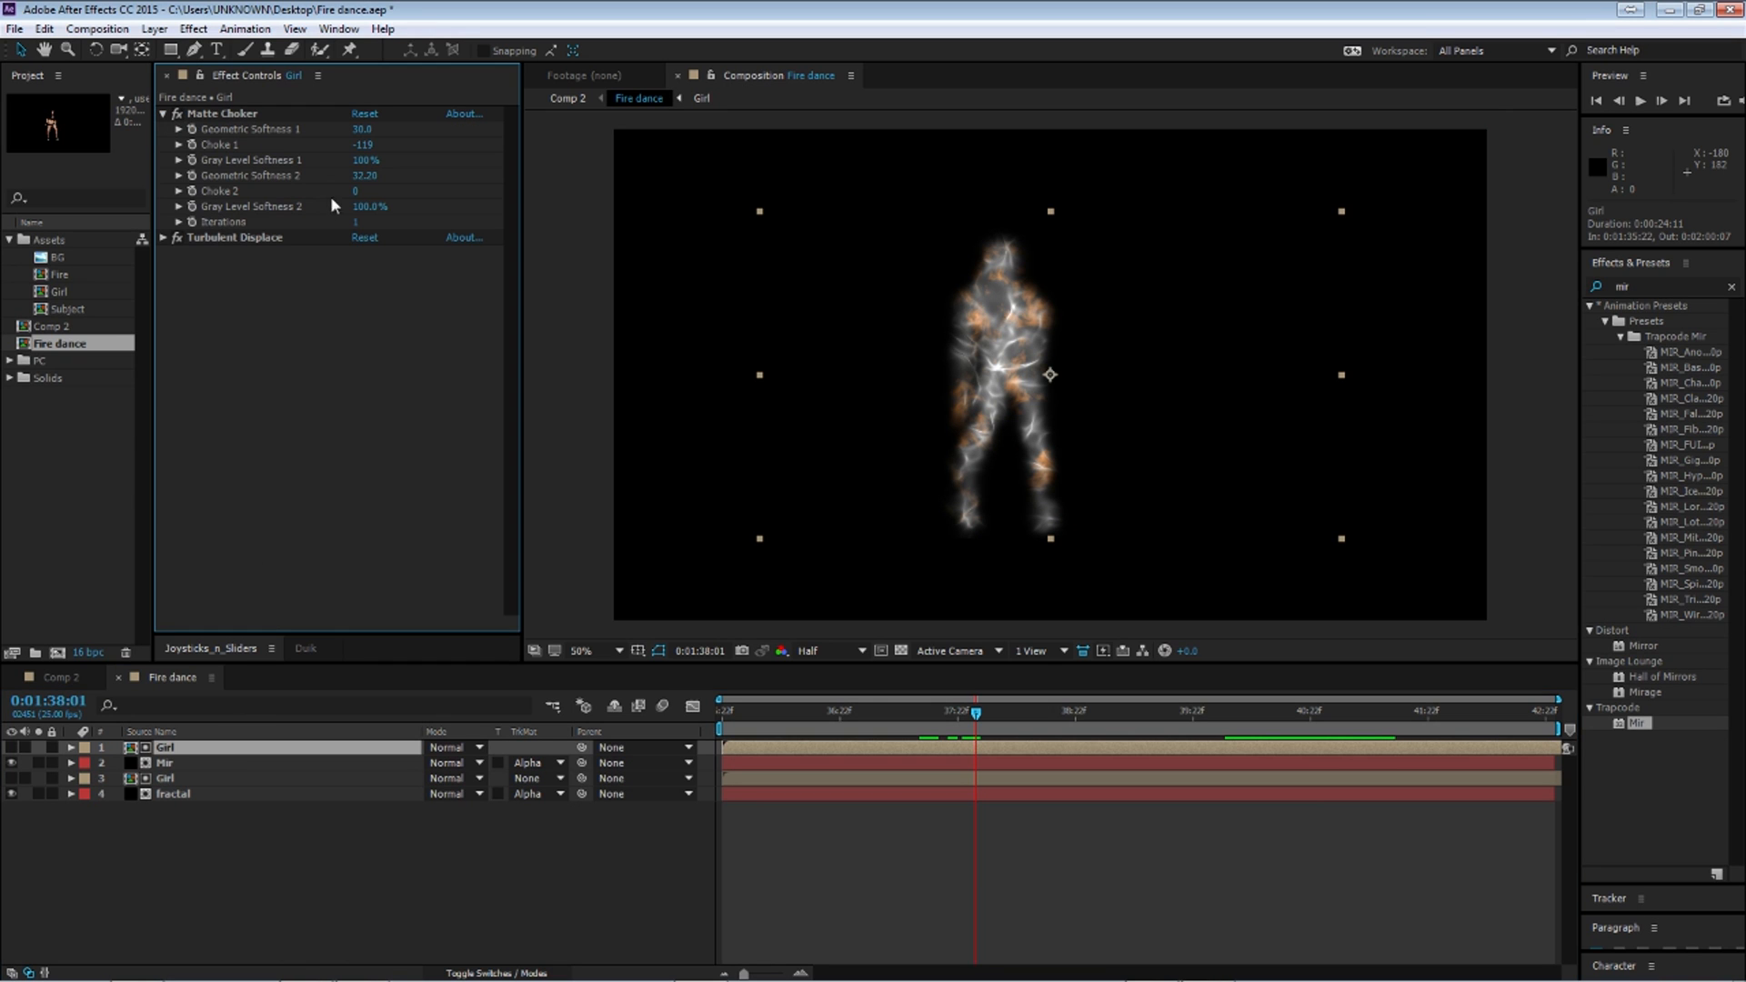
pyautogui.moveTo(372, 186); pyautogui.dragTo(812, 172)
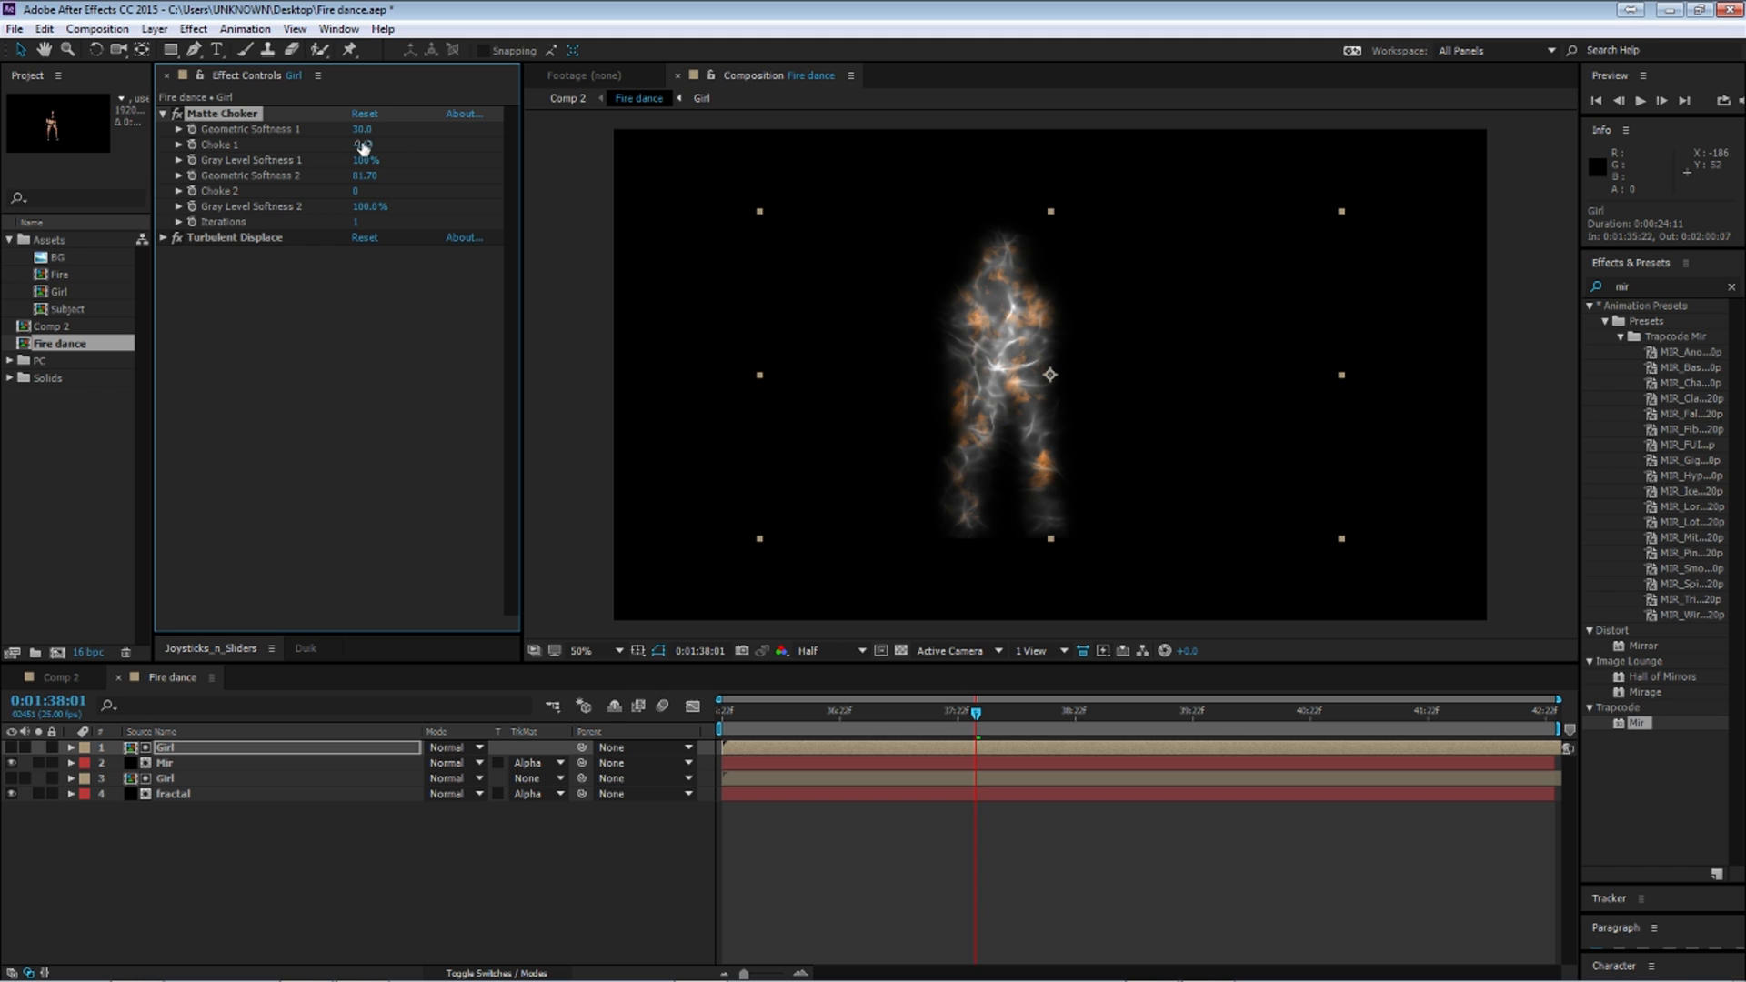
# Step: Set Matte Choker's Choke 1 to 115 and Geometric Softness 1 to 38.9 on the uppermost Girl layer
pyautogui.moveTo(364, 146); pyautogui.dragTo(519, 148)
pyautogui.moveTo(362, 130); pyautogui.dragTo(429, 189)
# Step: Set the Blend option in the Mir layer's Shader settings to Normal
pyautogui.click(193, 761)
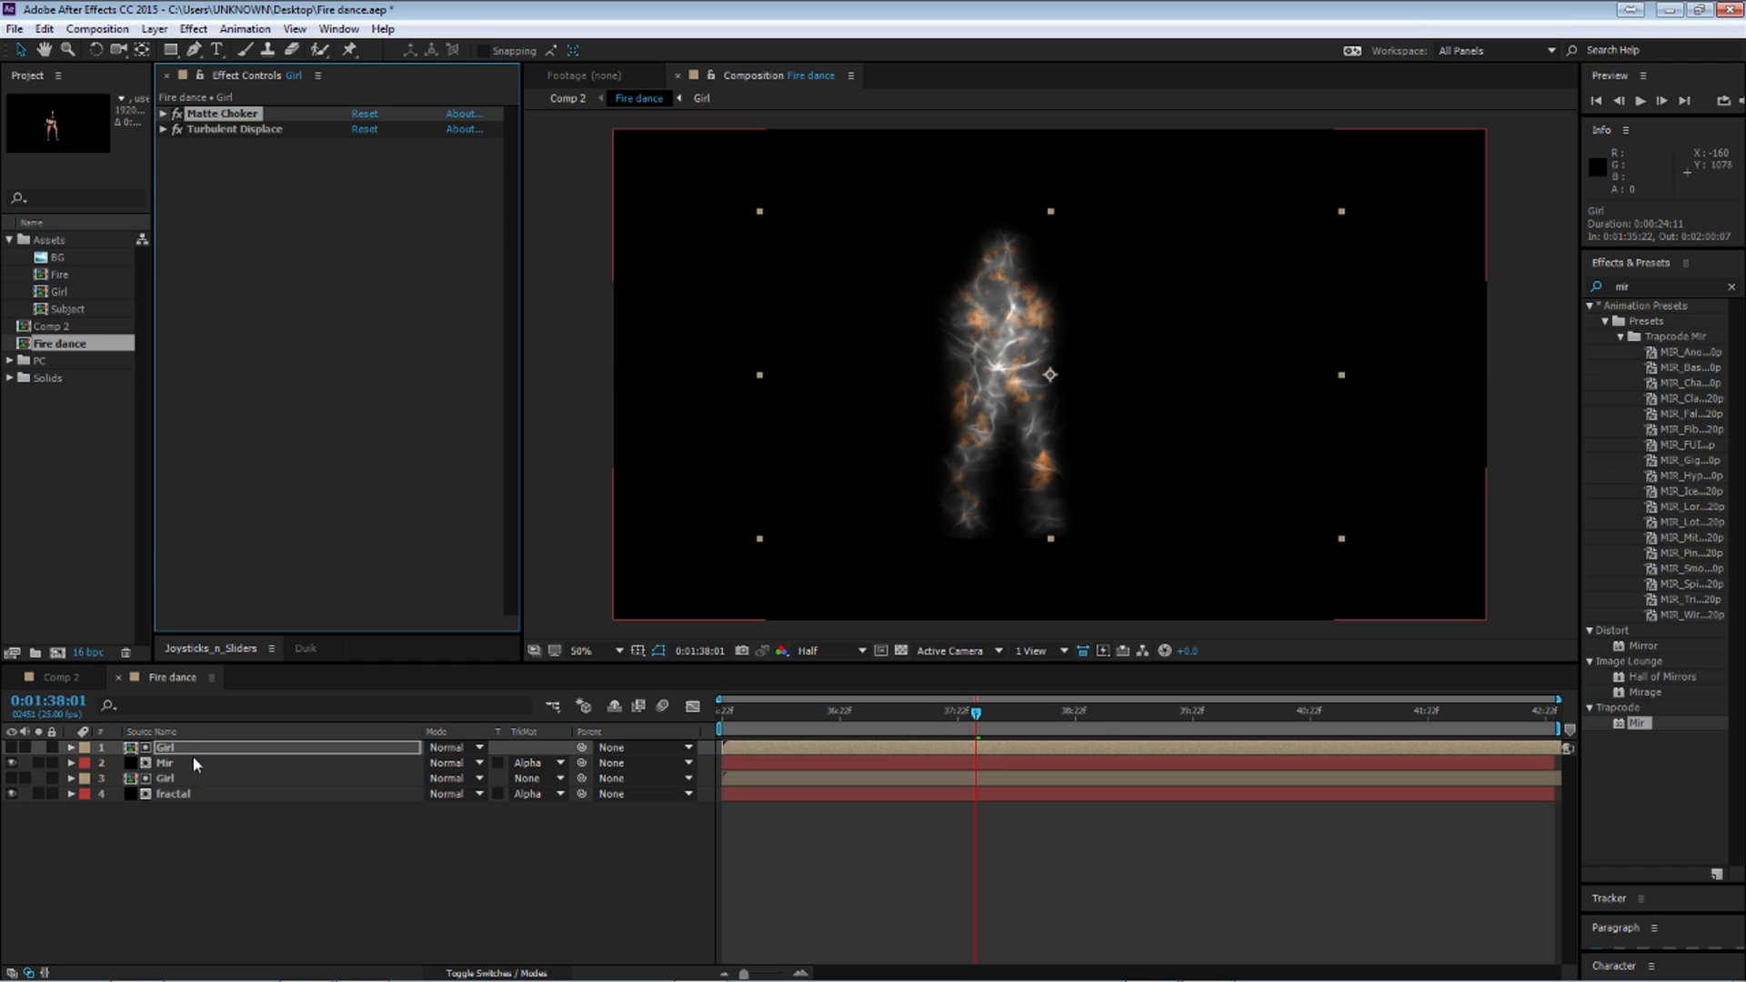
pyautogui.click(178, 469)
pyautogui.scroll(-3, 273, 500)
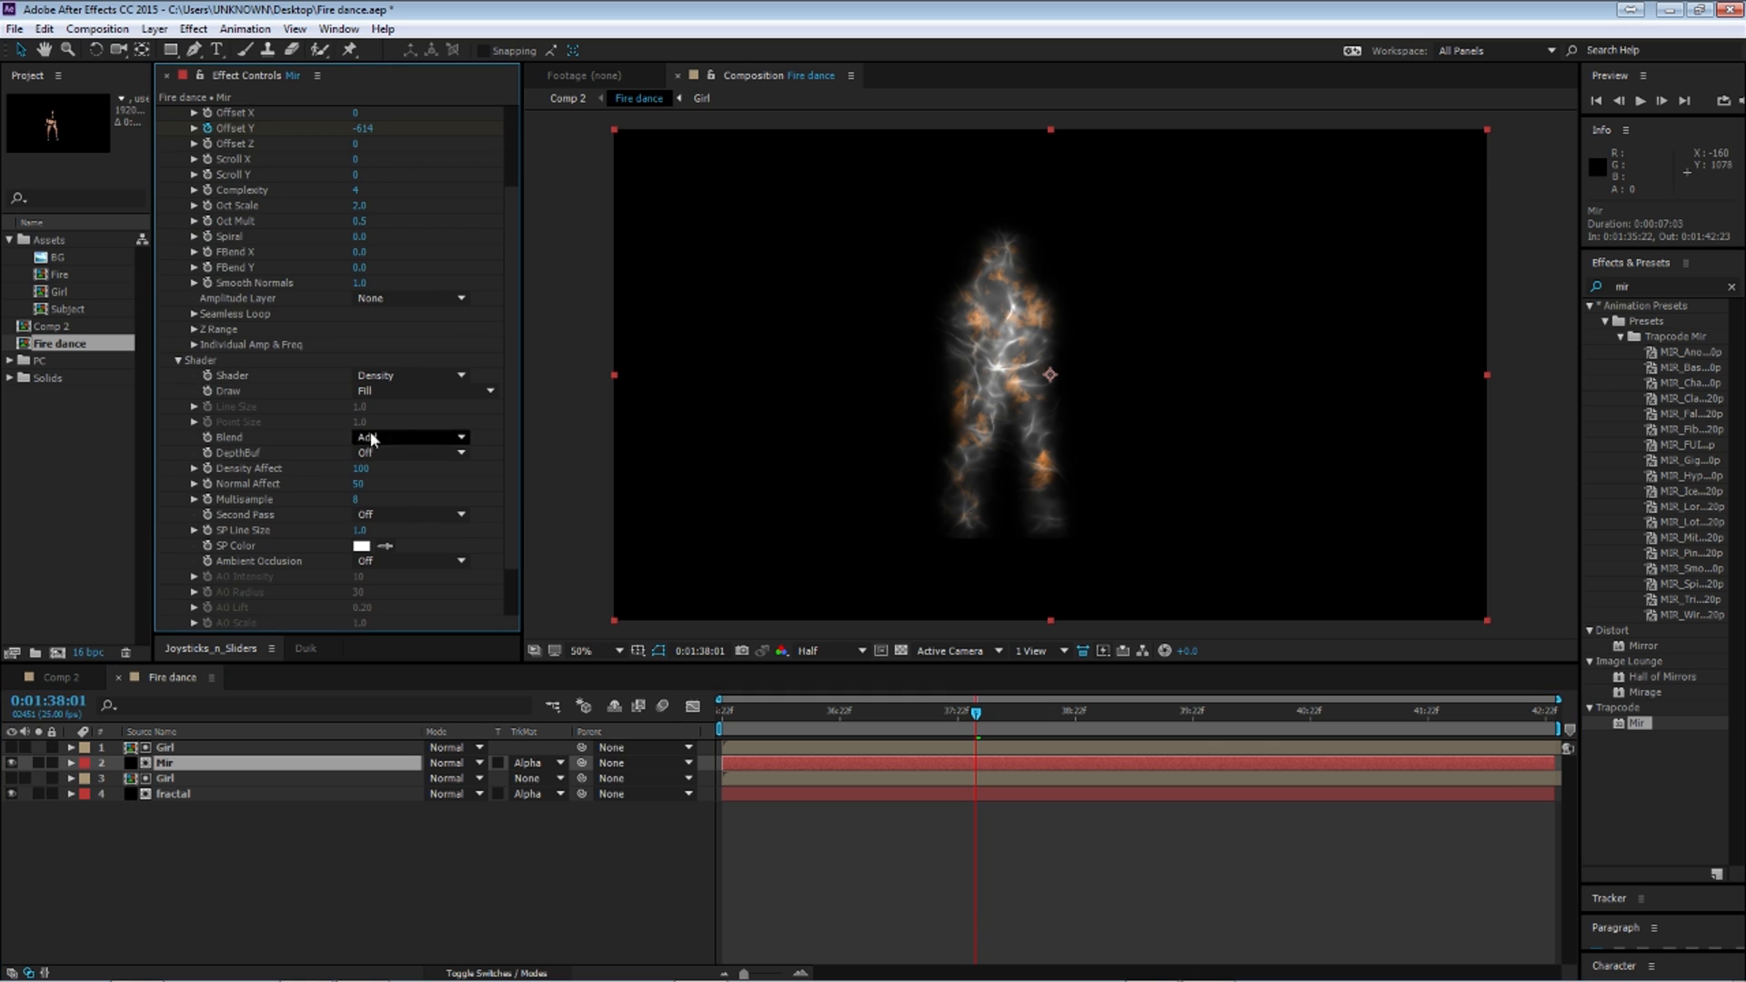
pyautogui.click(404, 374)
pyautogui.click(412, 453)
pyautogui.click(425, 442)
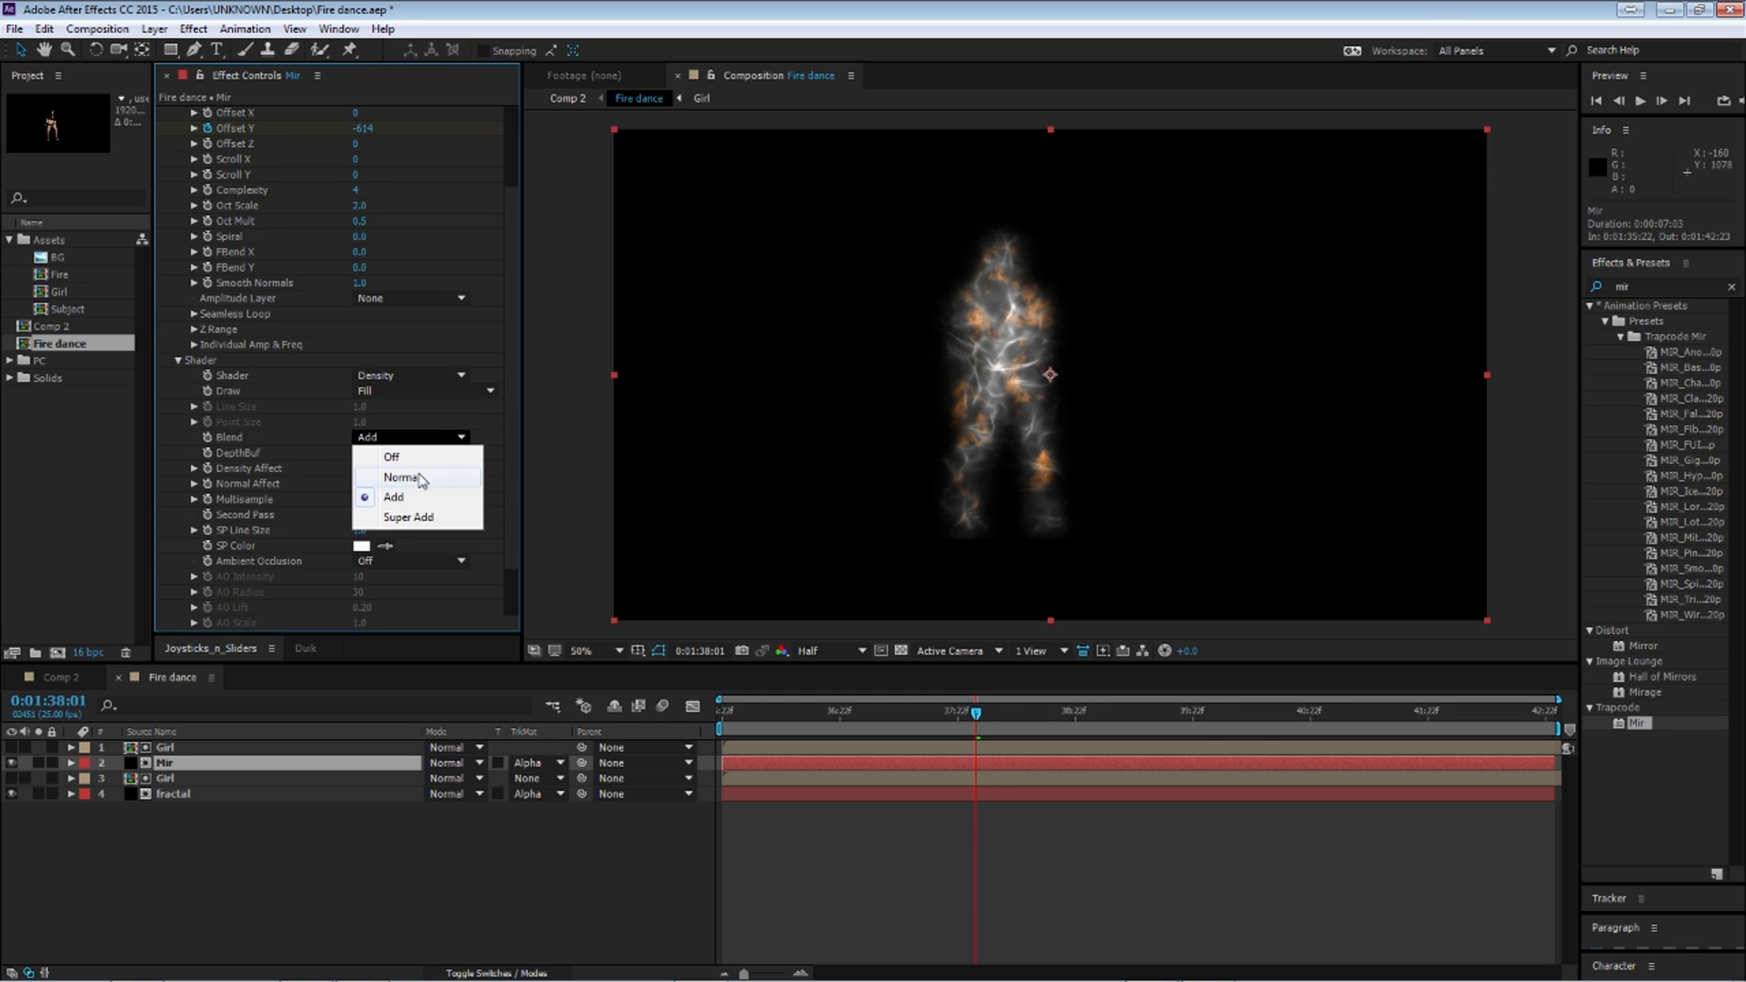
pyautogui.click(419, 477)
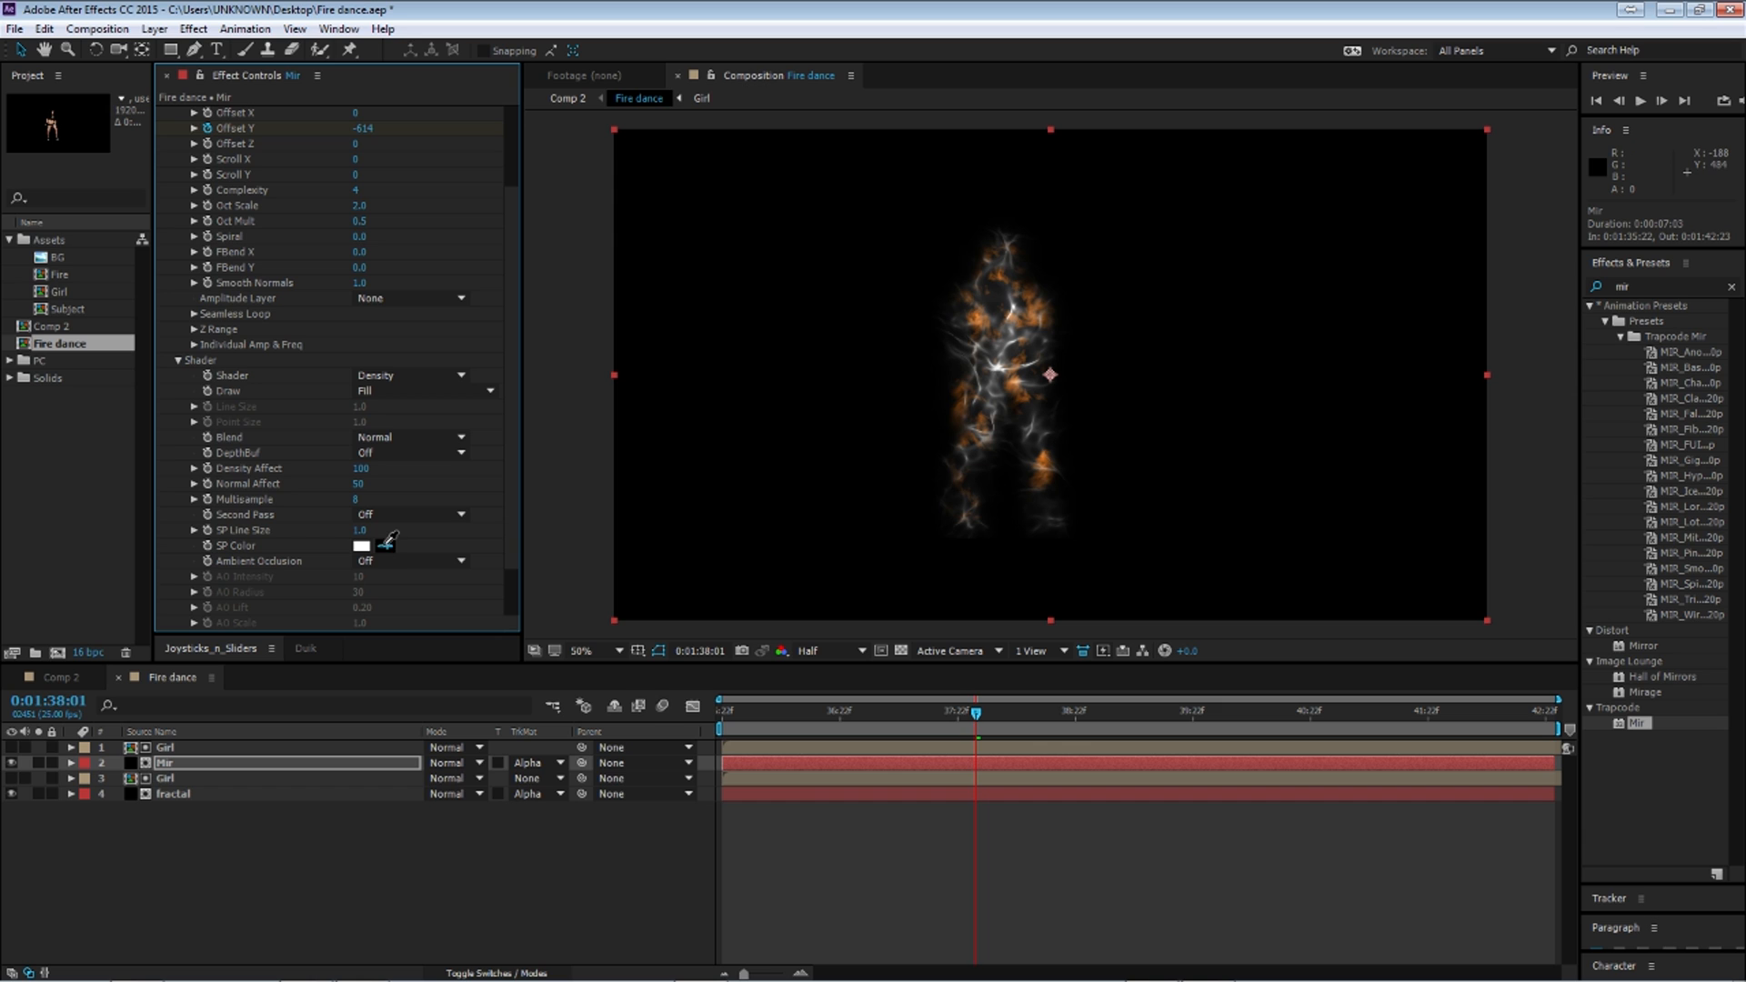
# Step: Sample an orange from the fractal flames as Mir's SP Color, hiding the Mir layer while sampling
pyautogui.click(387, 542)
pyautogui.click(11, 763)
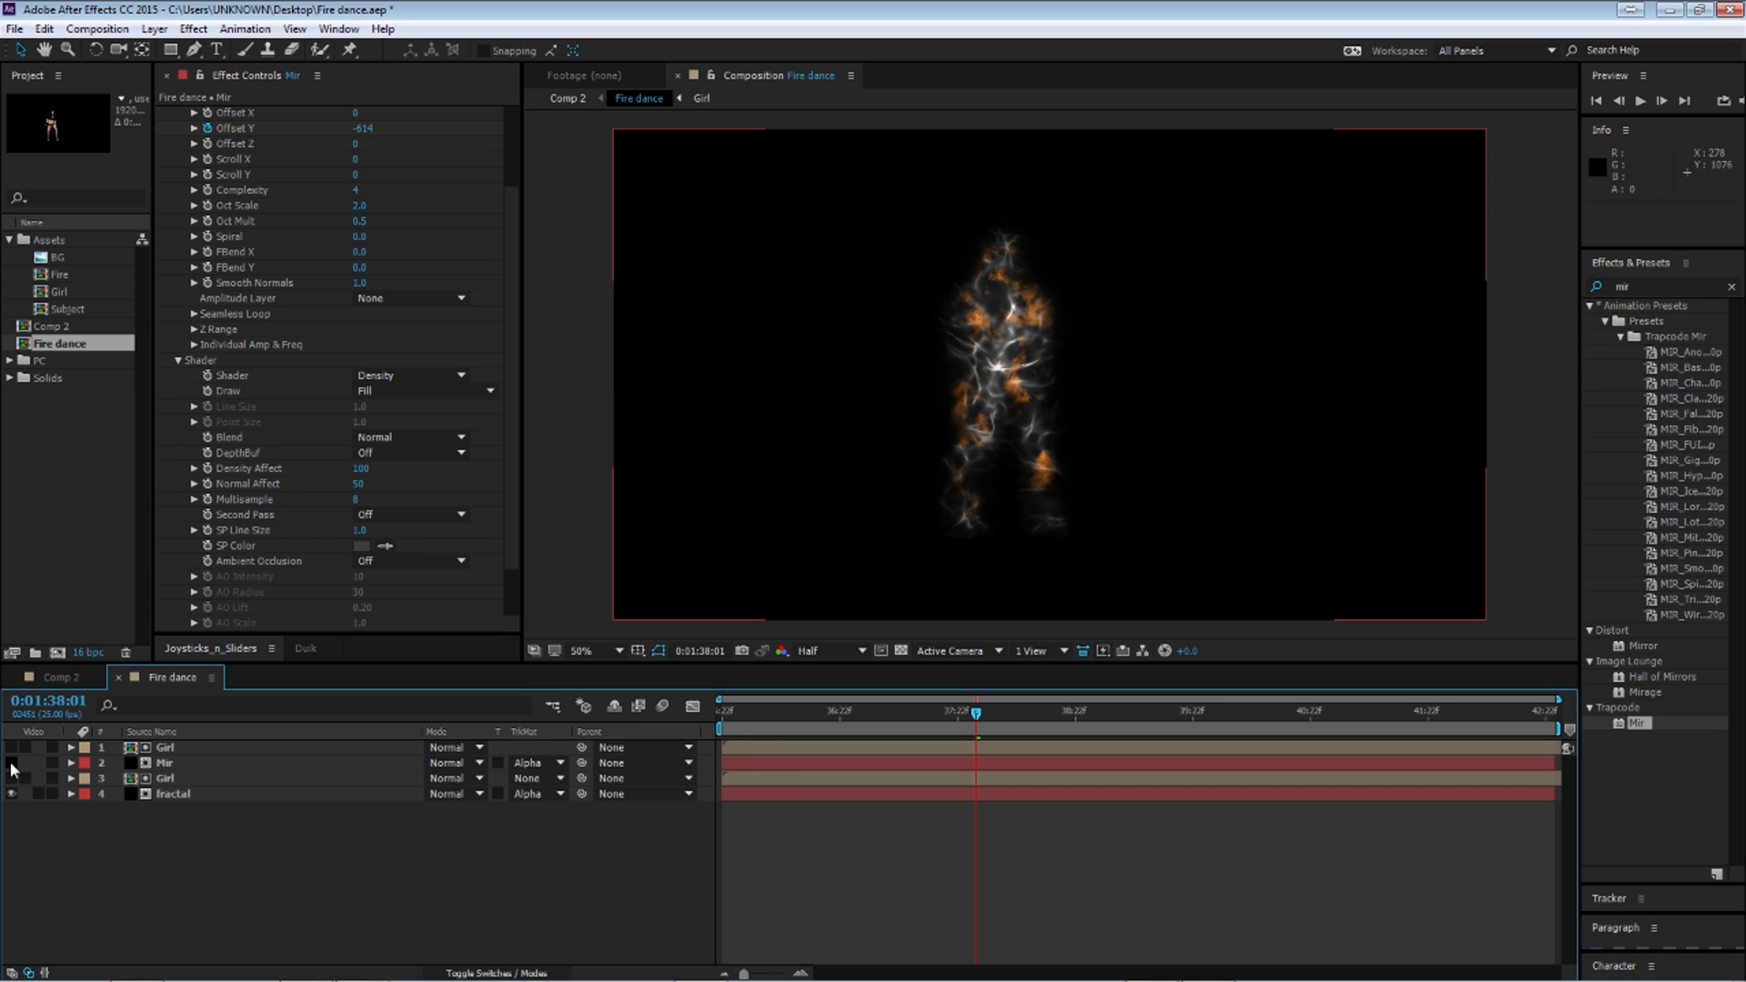
pyautogui.click(168, 764)
pyautogui.click(388, 547)
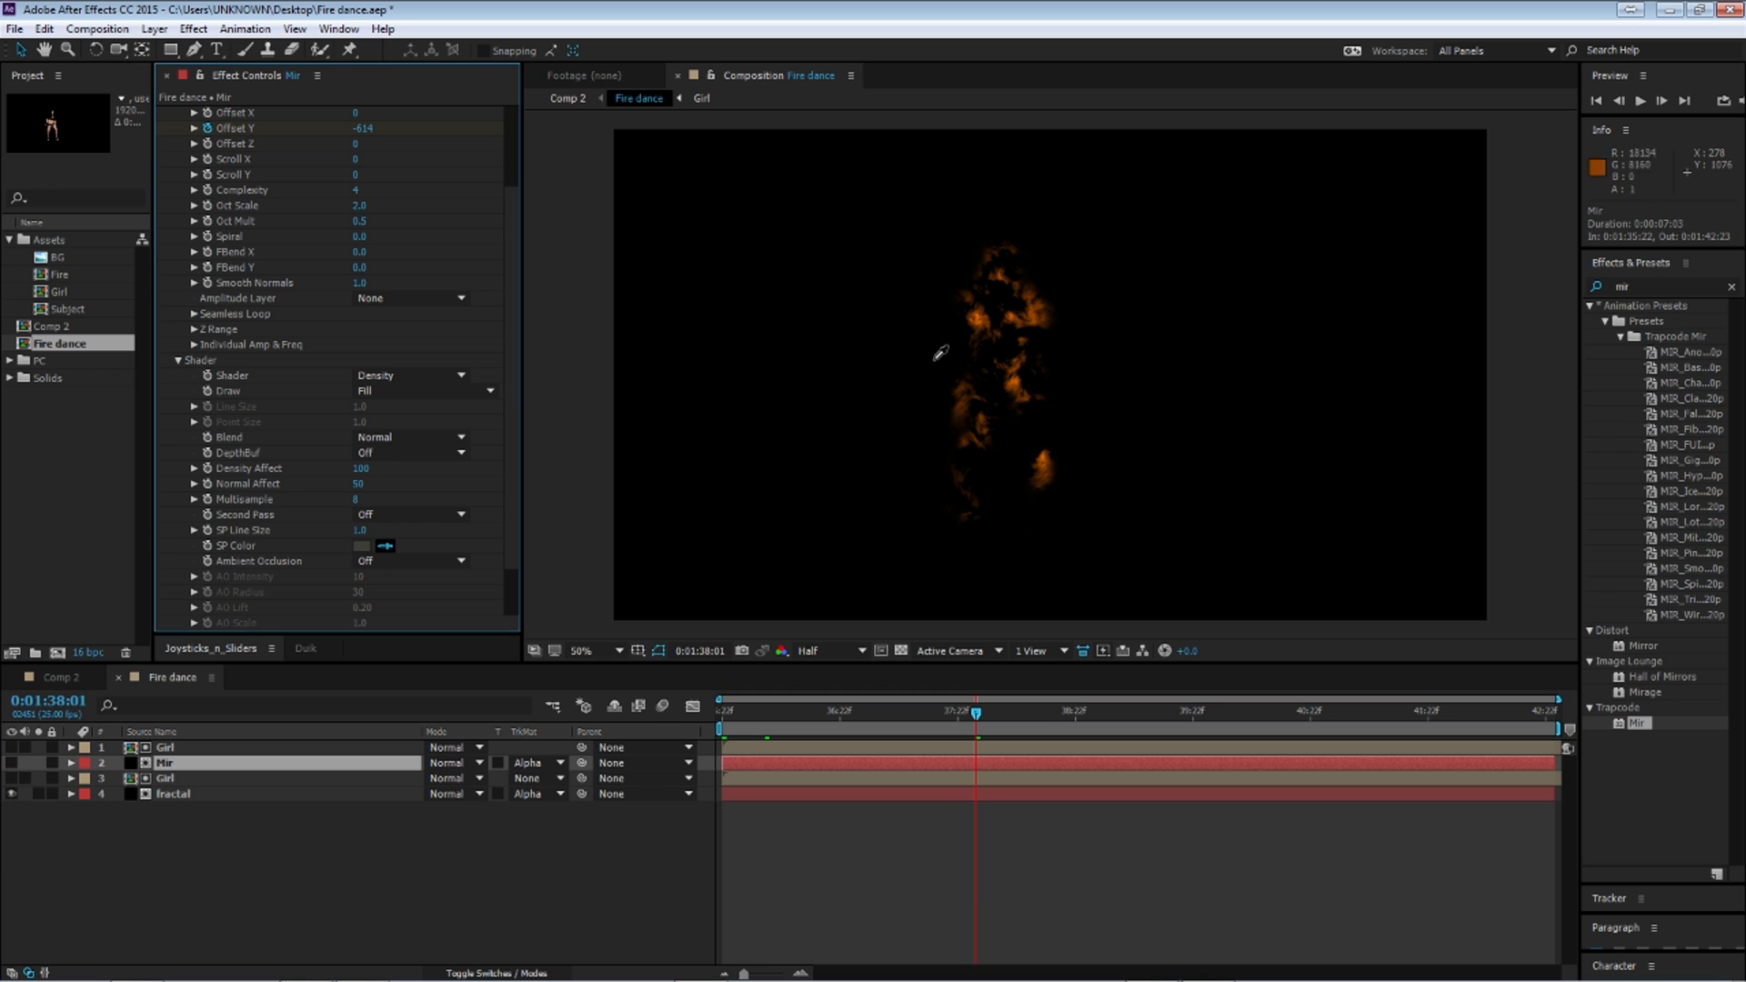
pyautogui.click(987, 310)
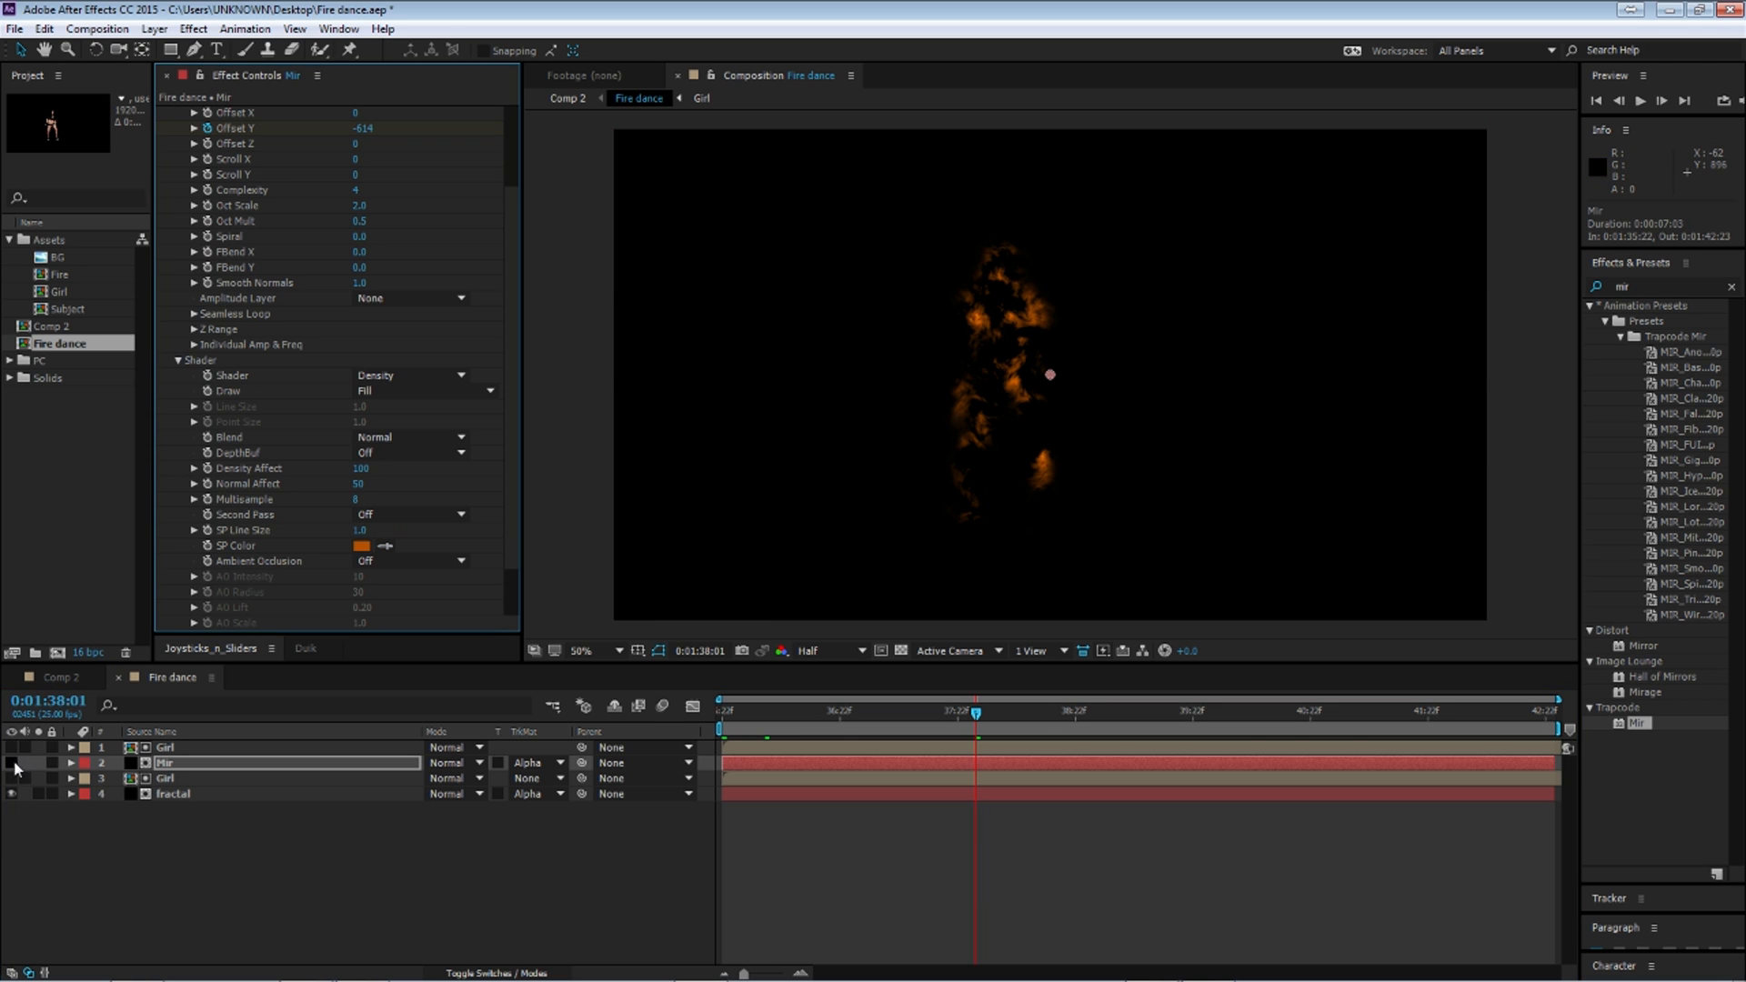
pyautogui.click(11, 763)
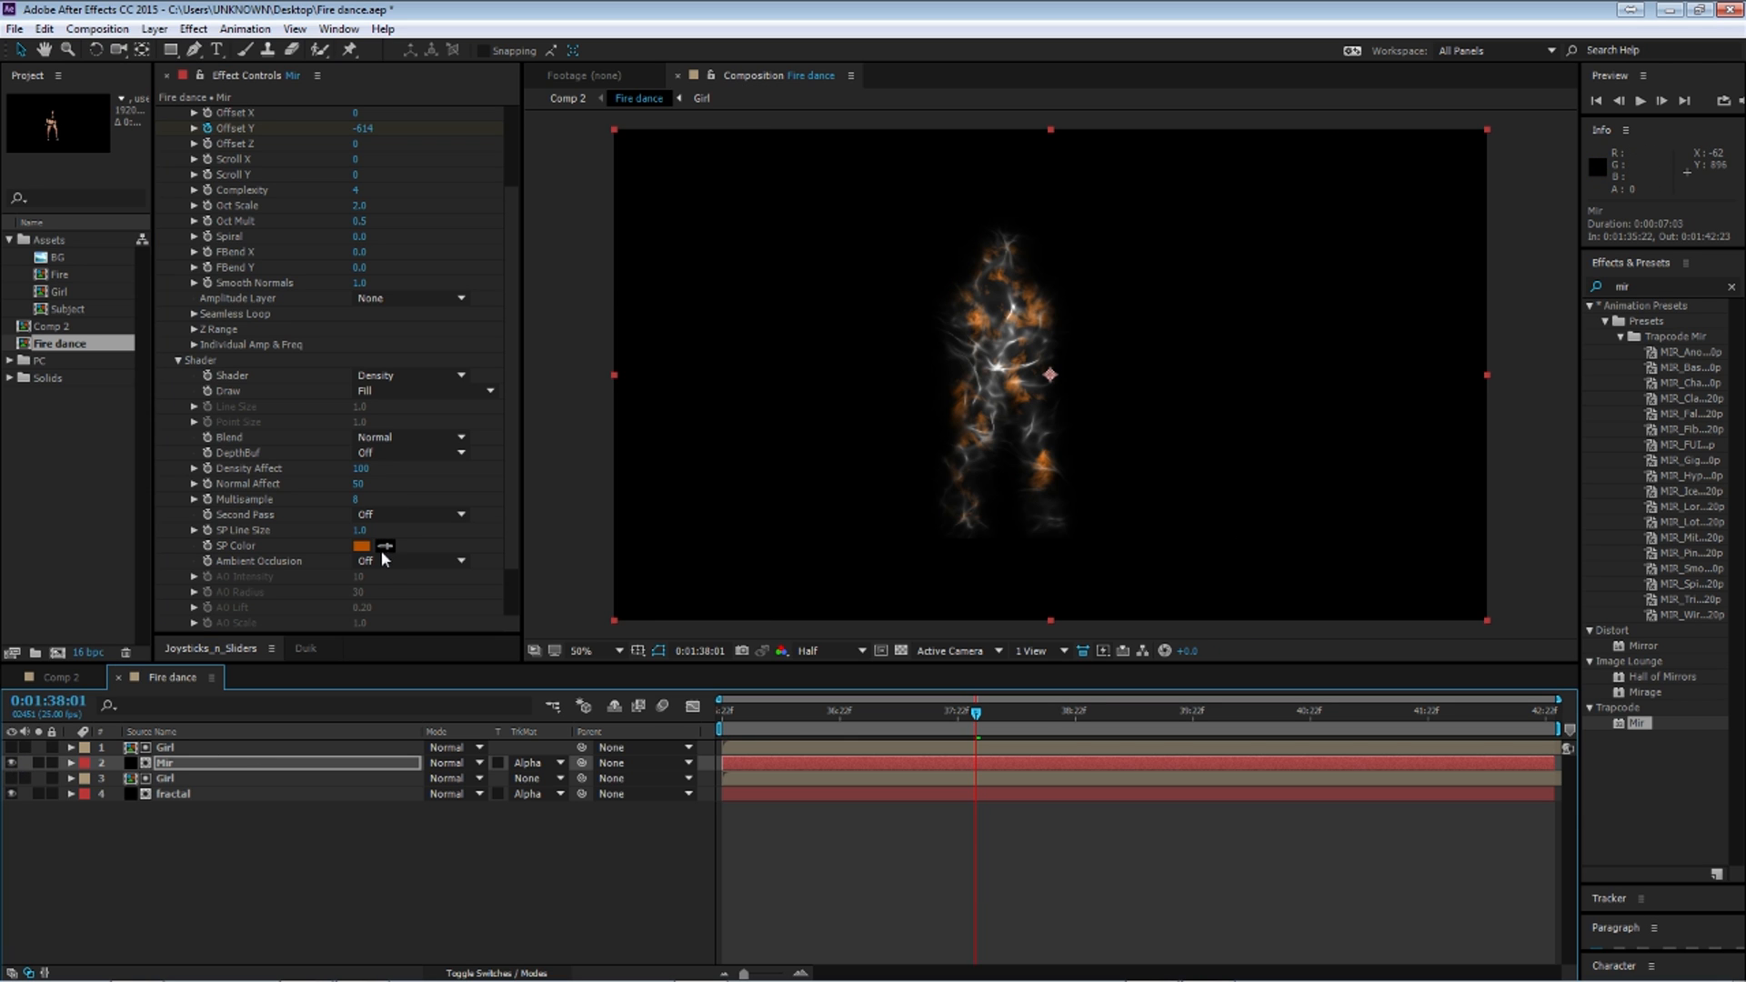
# Step: Try white (FFFFFF) as Mir's SP Color
pyautogui.scroll(-2, 381, 543)
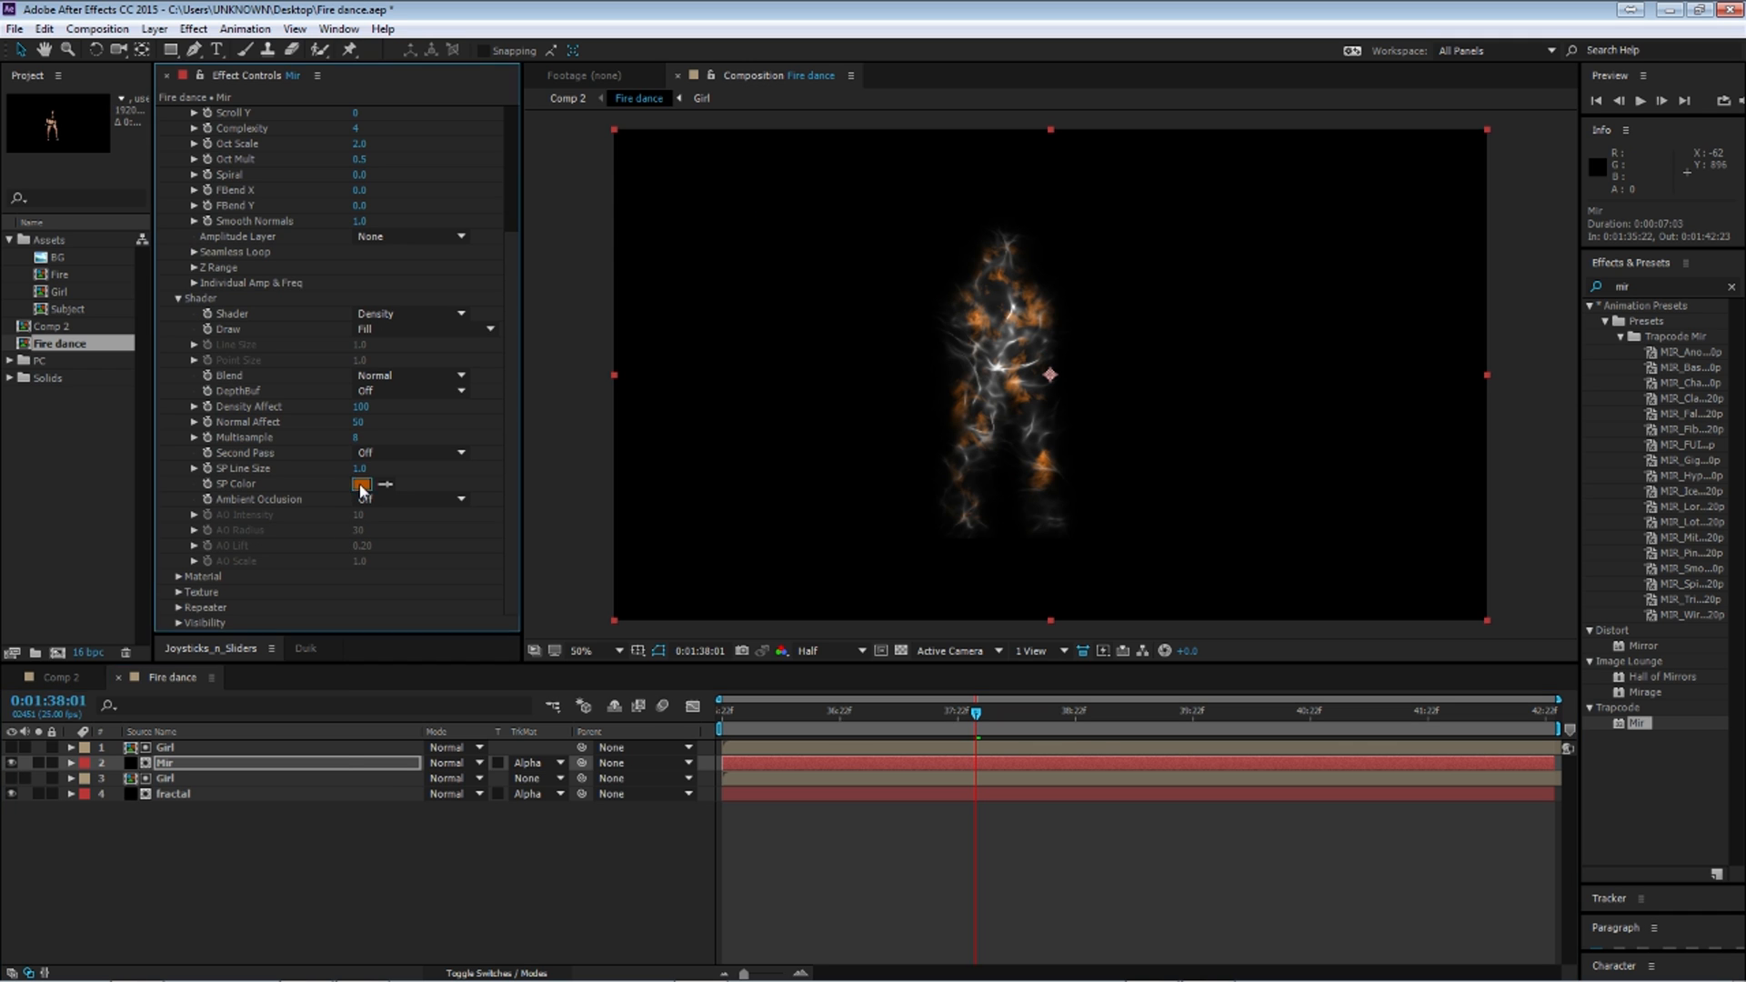
pyautogui.click(362, 488)
pyautogui.moveTo(218, 697)
pyautogui.mouseDown()
pyautogui.moveTo(176, 612)
pyautogui.moveTo(148, 601)
pyautogui.mouseUp()
pyautogui.moveTo(262, 573)
pyautogui.mouseDown()
pyautogui.moveTo(432, 530)
pyautogui.moveTo(75, 519)
pyautogui.moveTo(246, 535)
pyautogui.moveTo(387, 460)
pyautogui.moveTo(49, 459)
pyautogui.mouseUp()
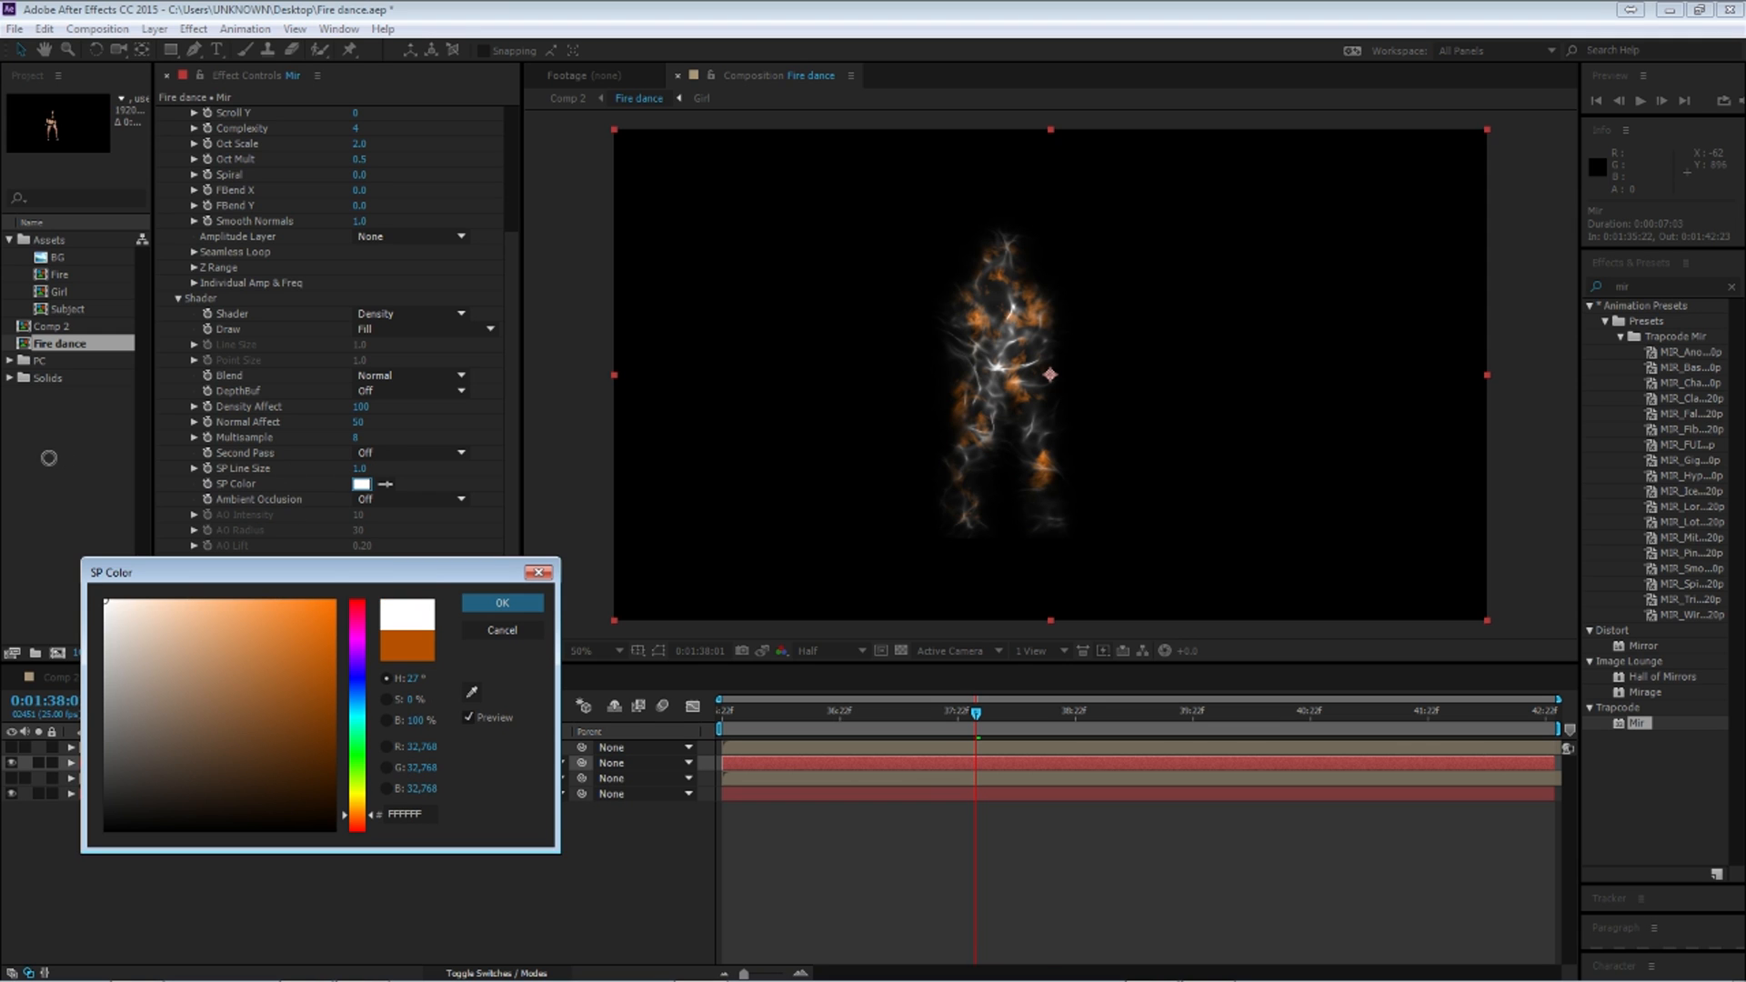
pyautogui.click(500, 603)
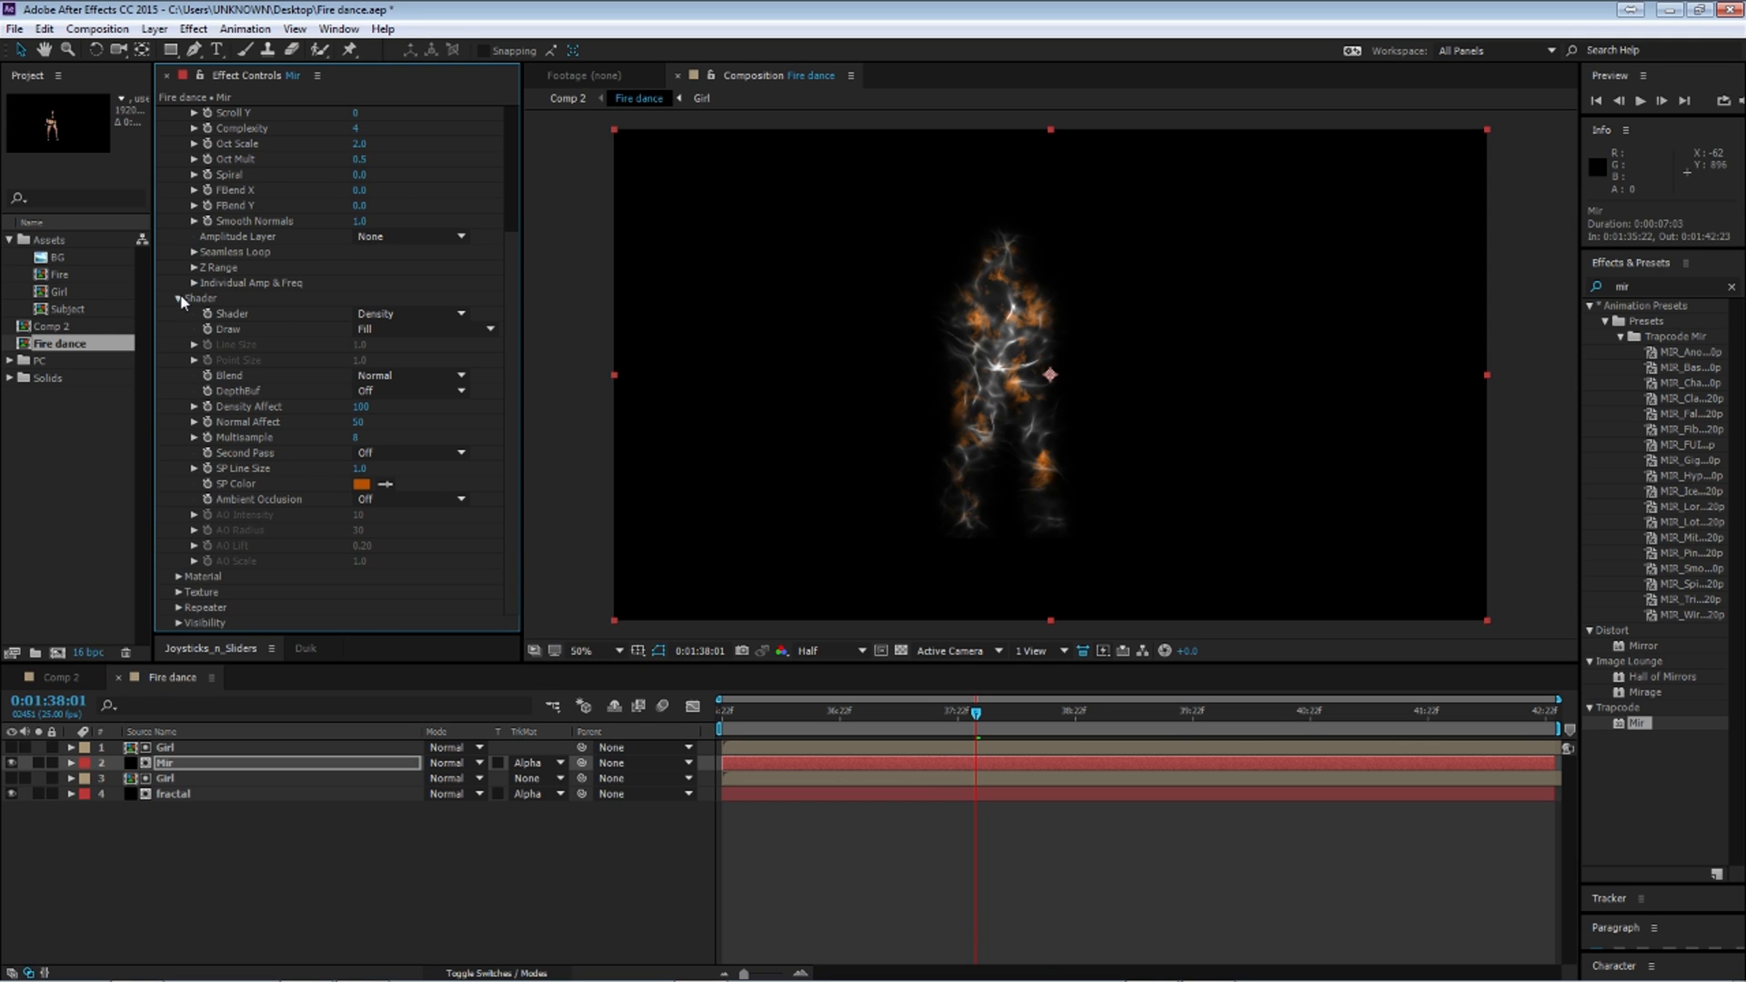
# Step: Set Mir's material Color to red (FF0000) and preview the animation from the start
pyautogui.click(179, 485)
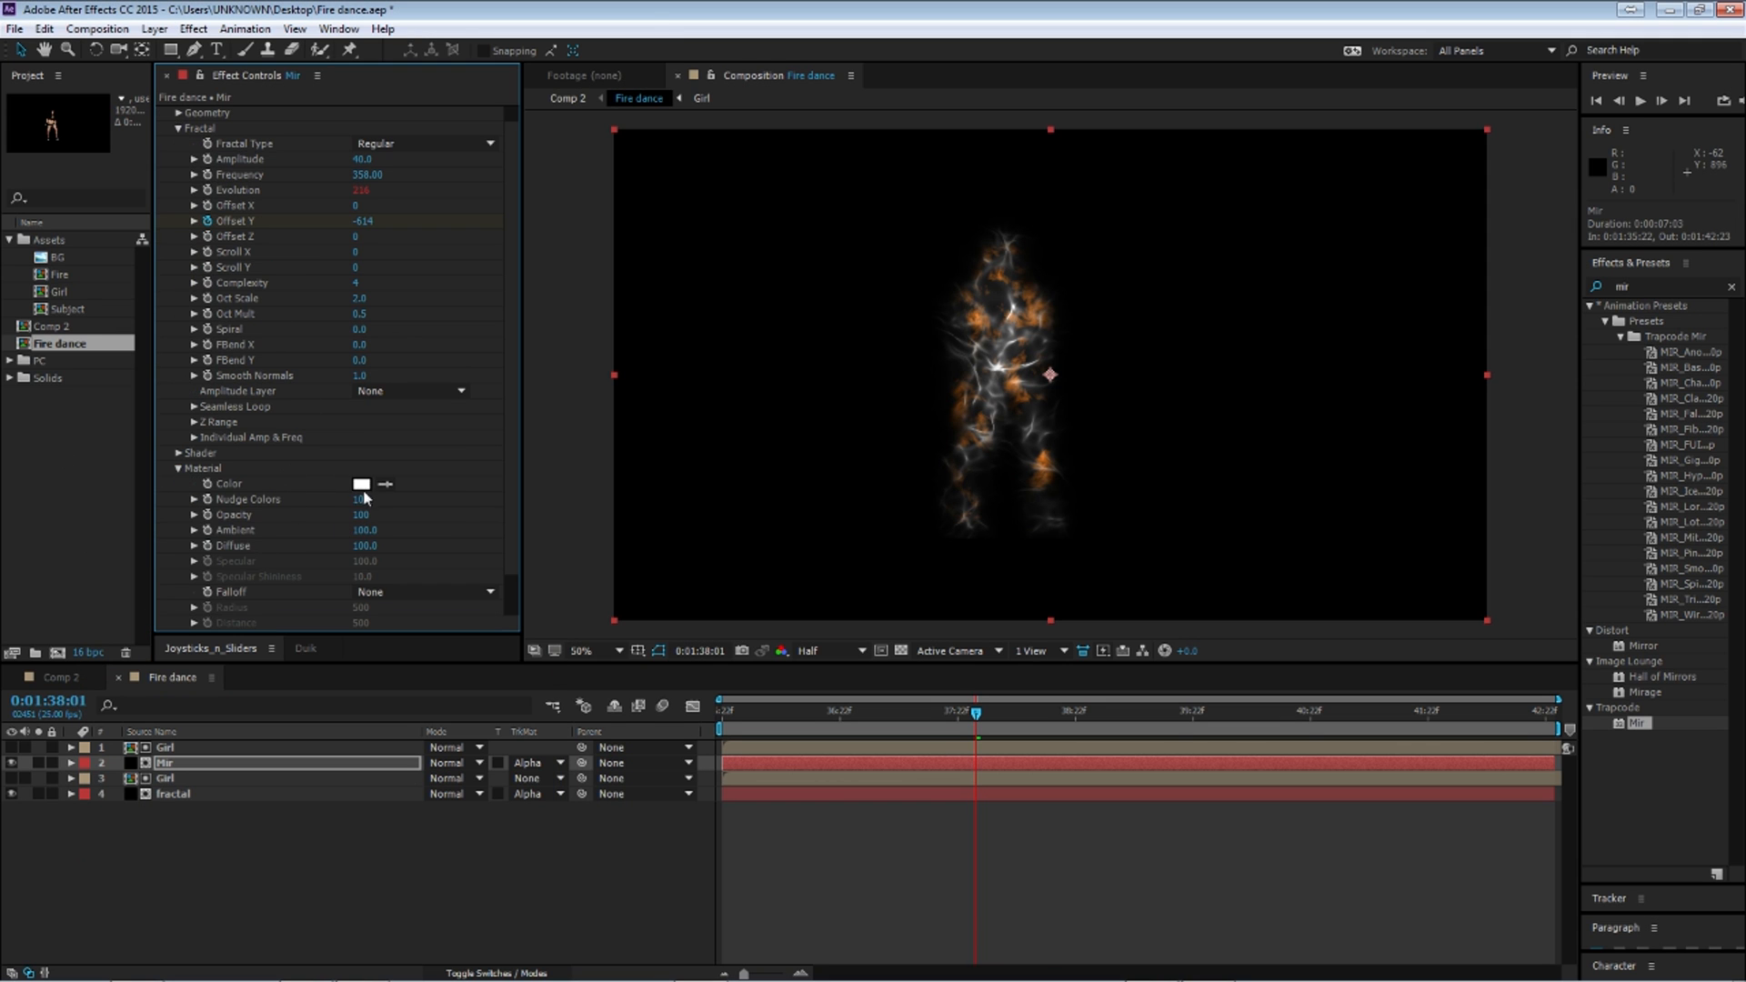
pyautogui.click(361, 484)
pyautogui.moveTo(273, 693); pyautogui.dragTo(380, 566)
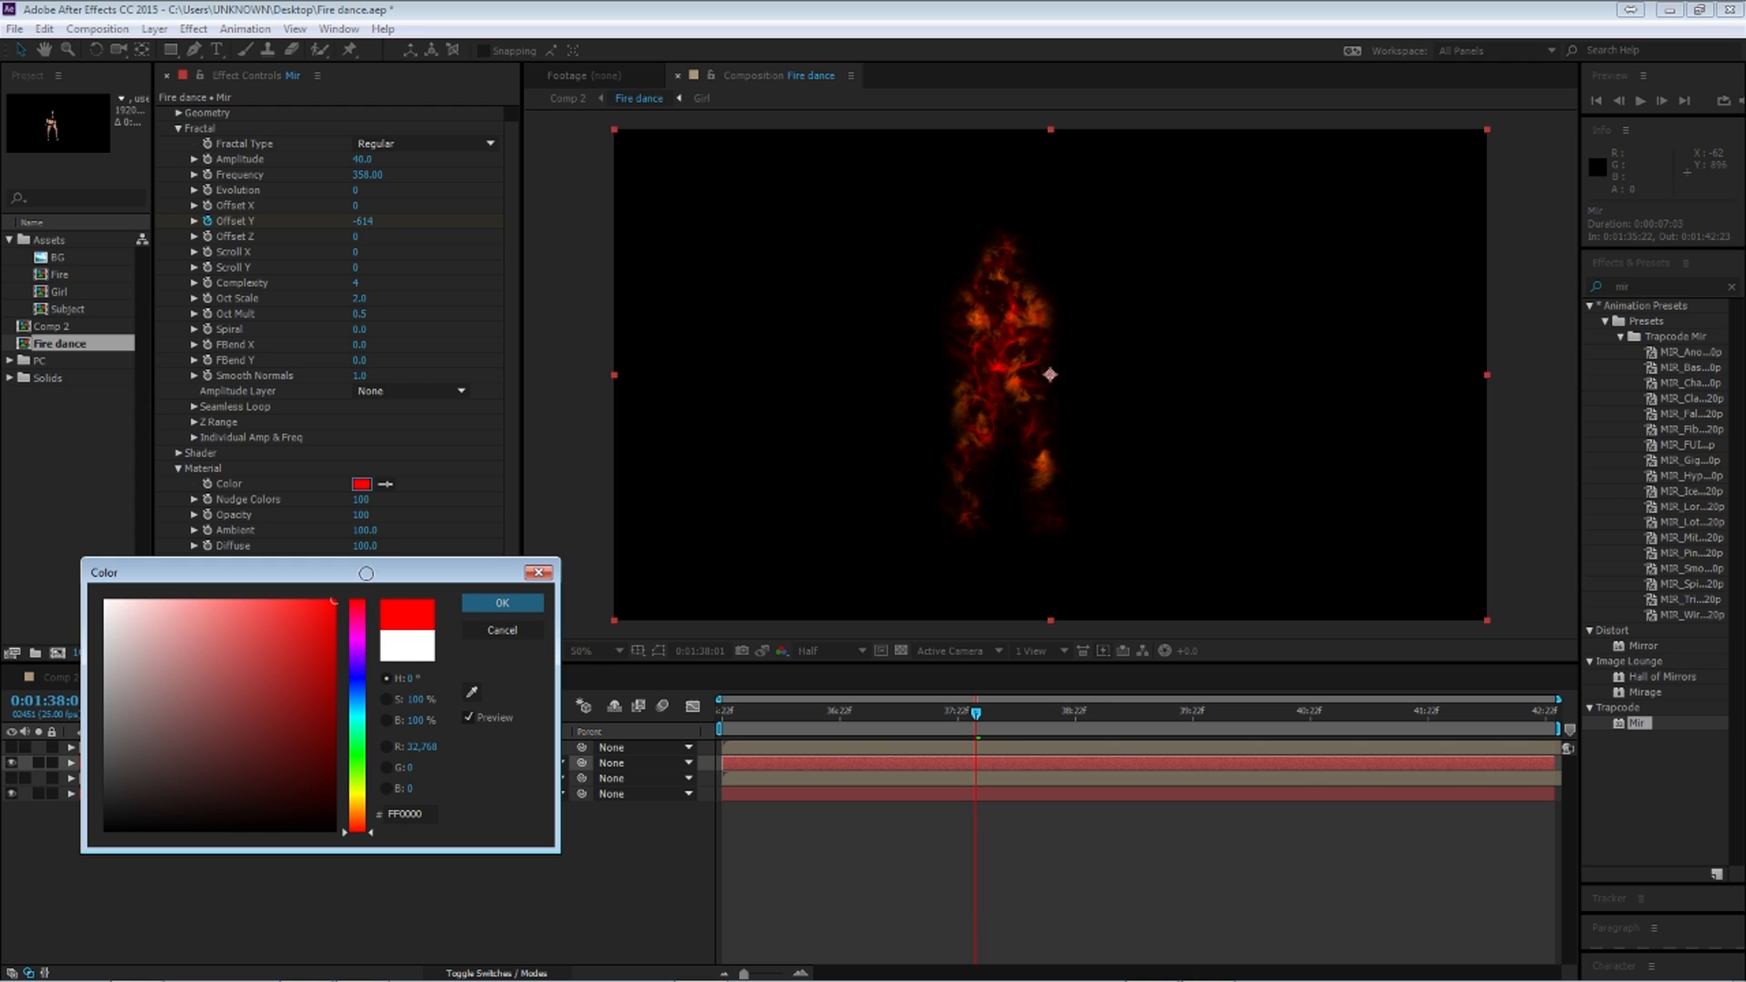
pyautogui.moveTo(361, 815)
pyautogui.mouseDown()
pyautogui.moveTo(364, 800)
pyautogui.moveTo(368, 835)
pyautogui.mouseUp()
pyautogui.click(502, 603)
pyautogui.press('Home')
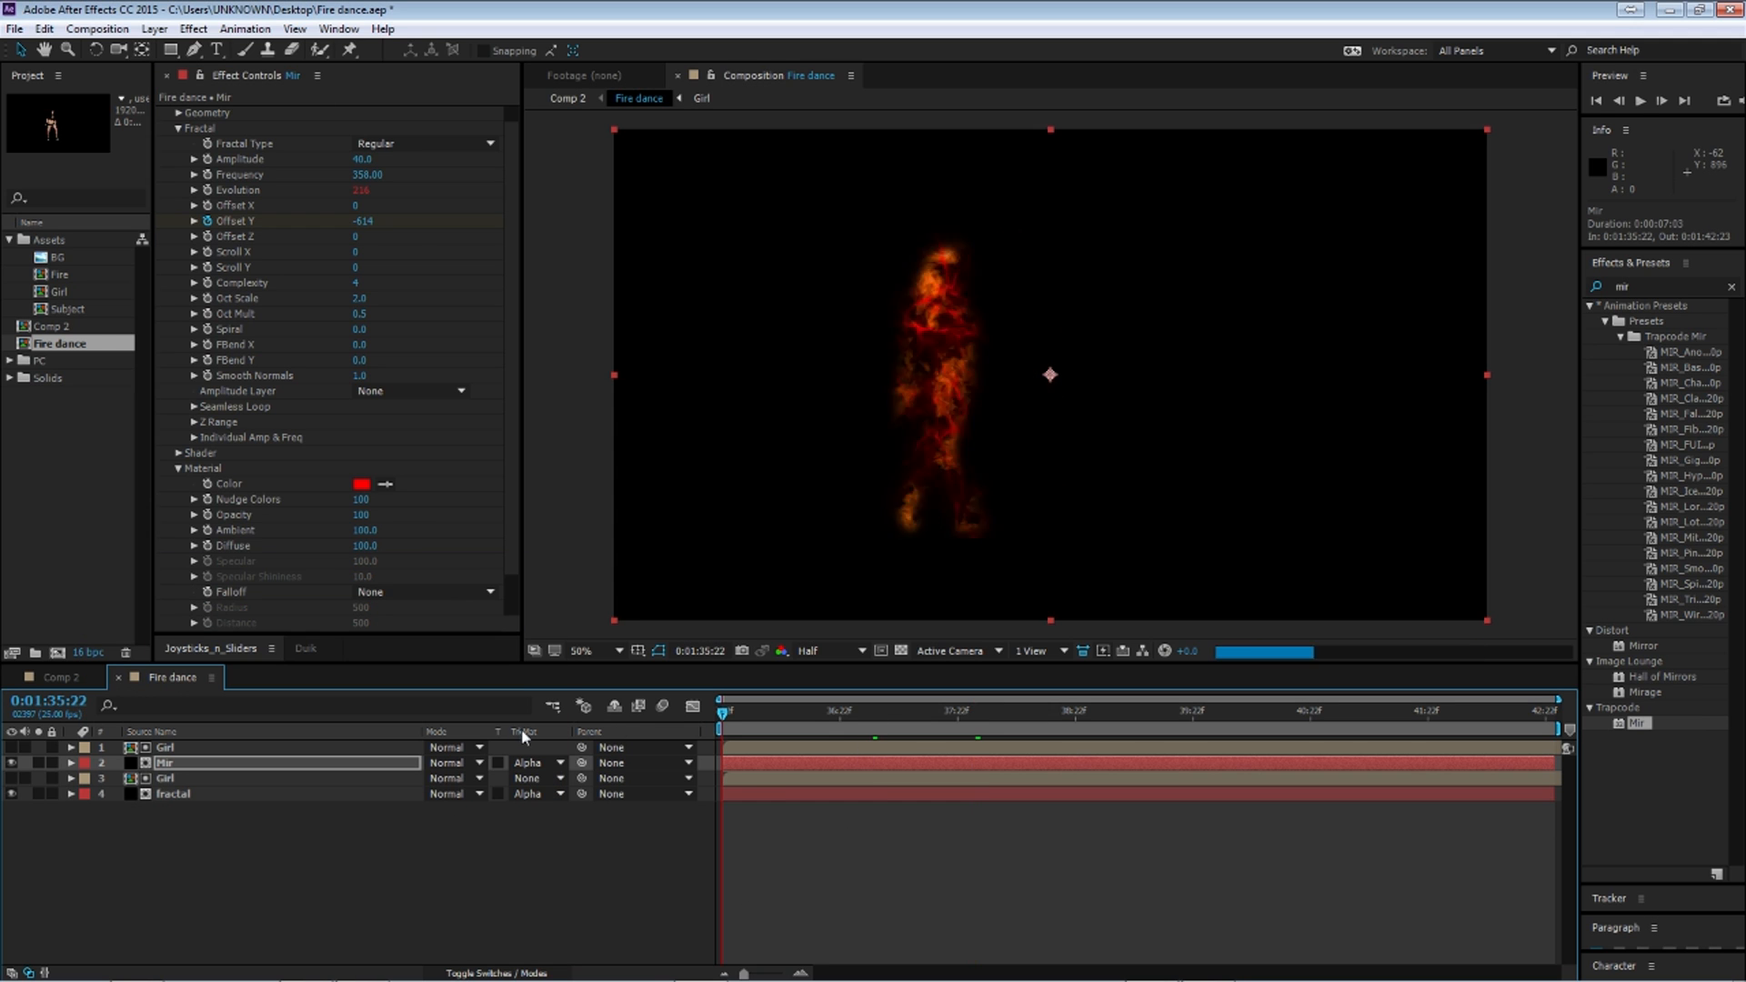
pyautogui.press('space')
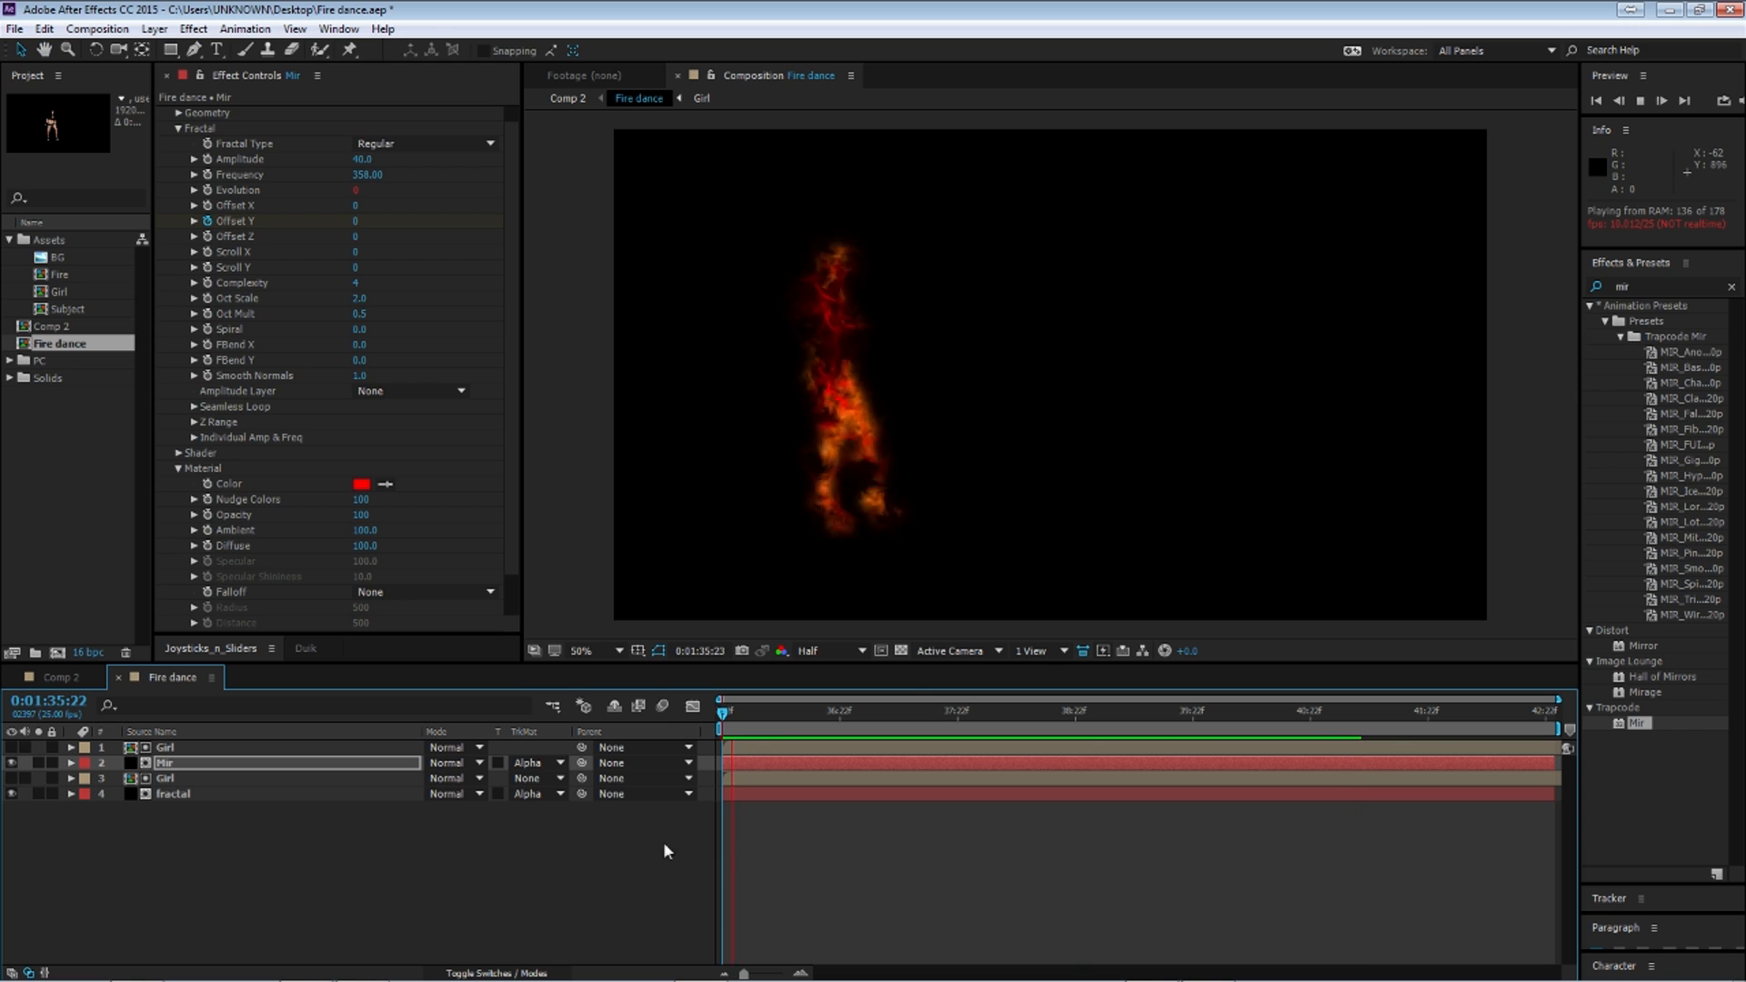
pyautogui.click(951, 442)
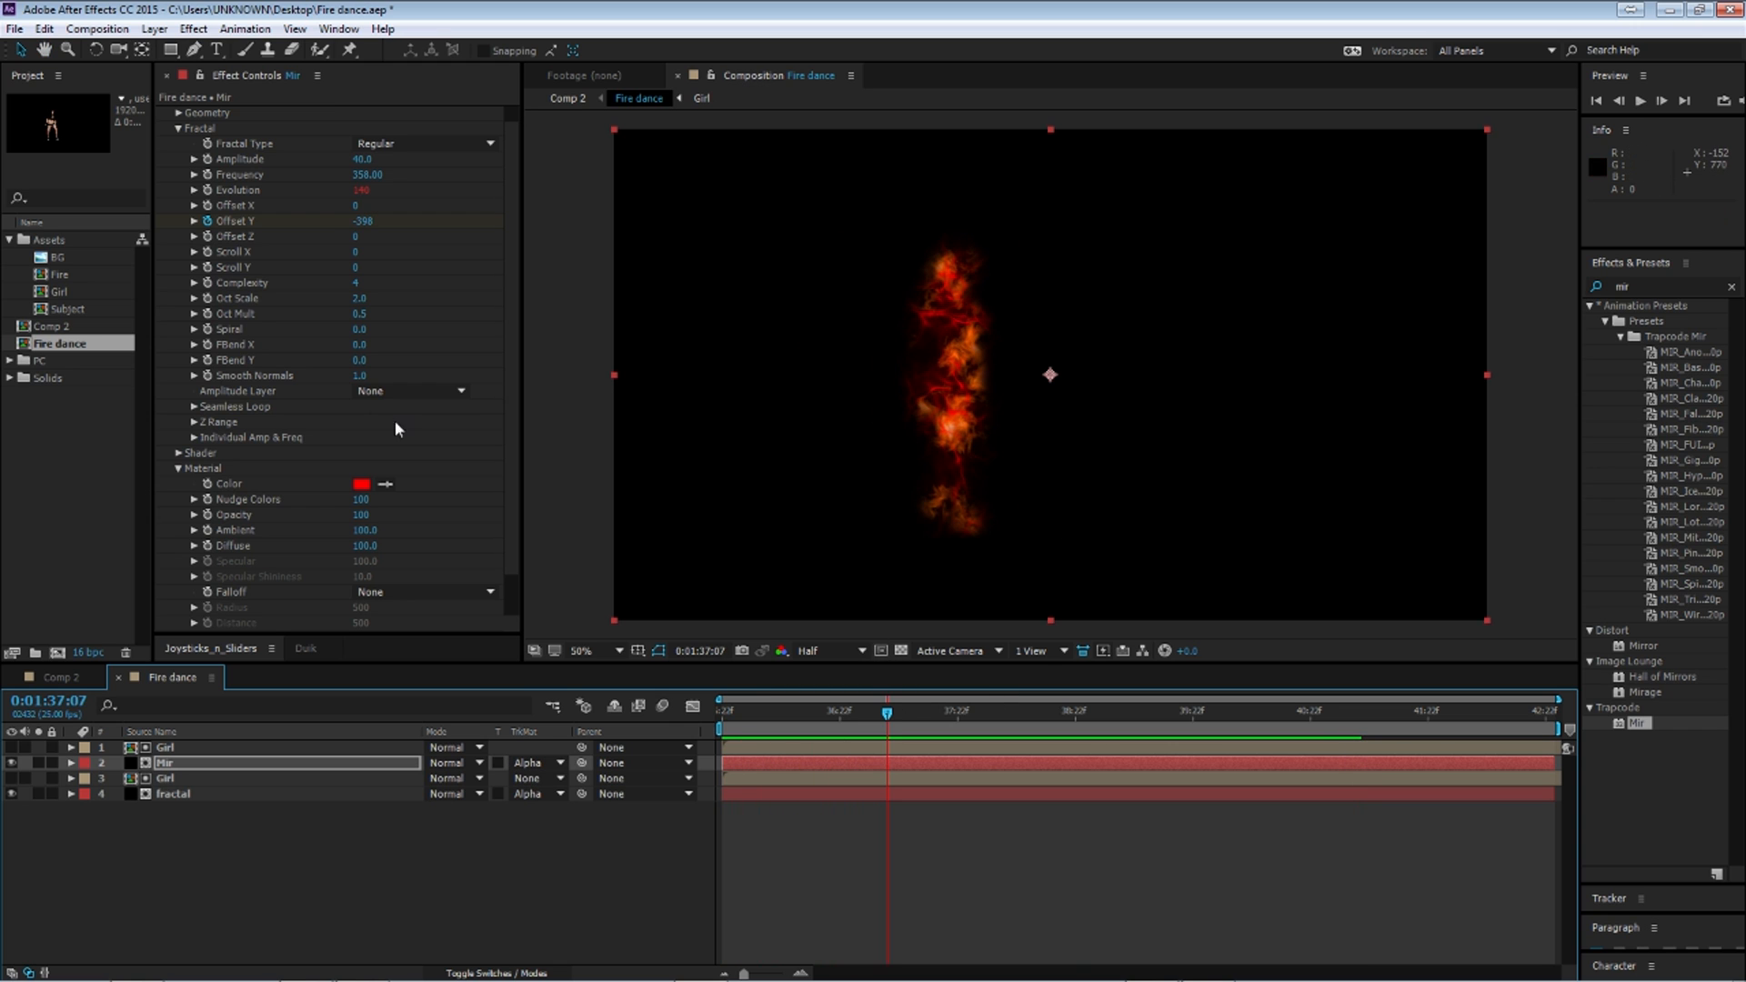
# Step: Reduce Mir's material Opacity to 79 and preview the animation from 0:01:37:07
pyautogui.moveTo(361, 514); pyautogui.dragTo(343, 518)
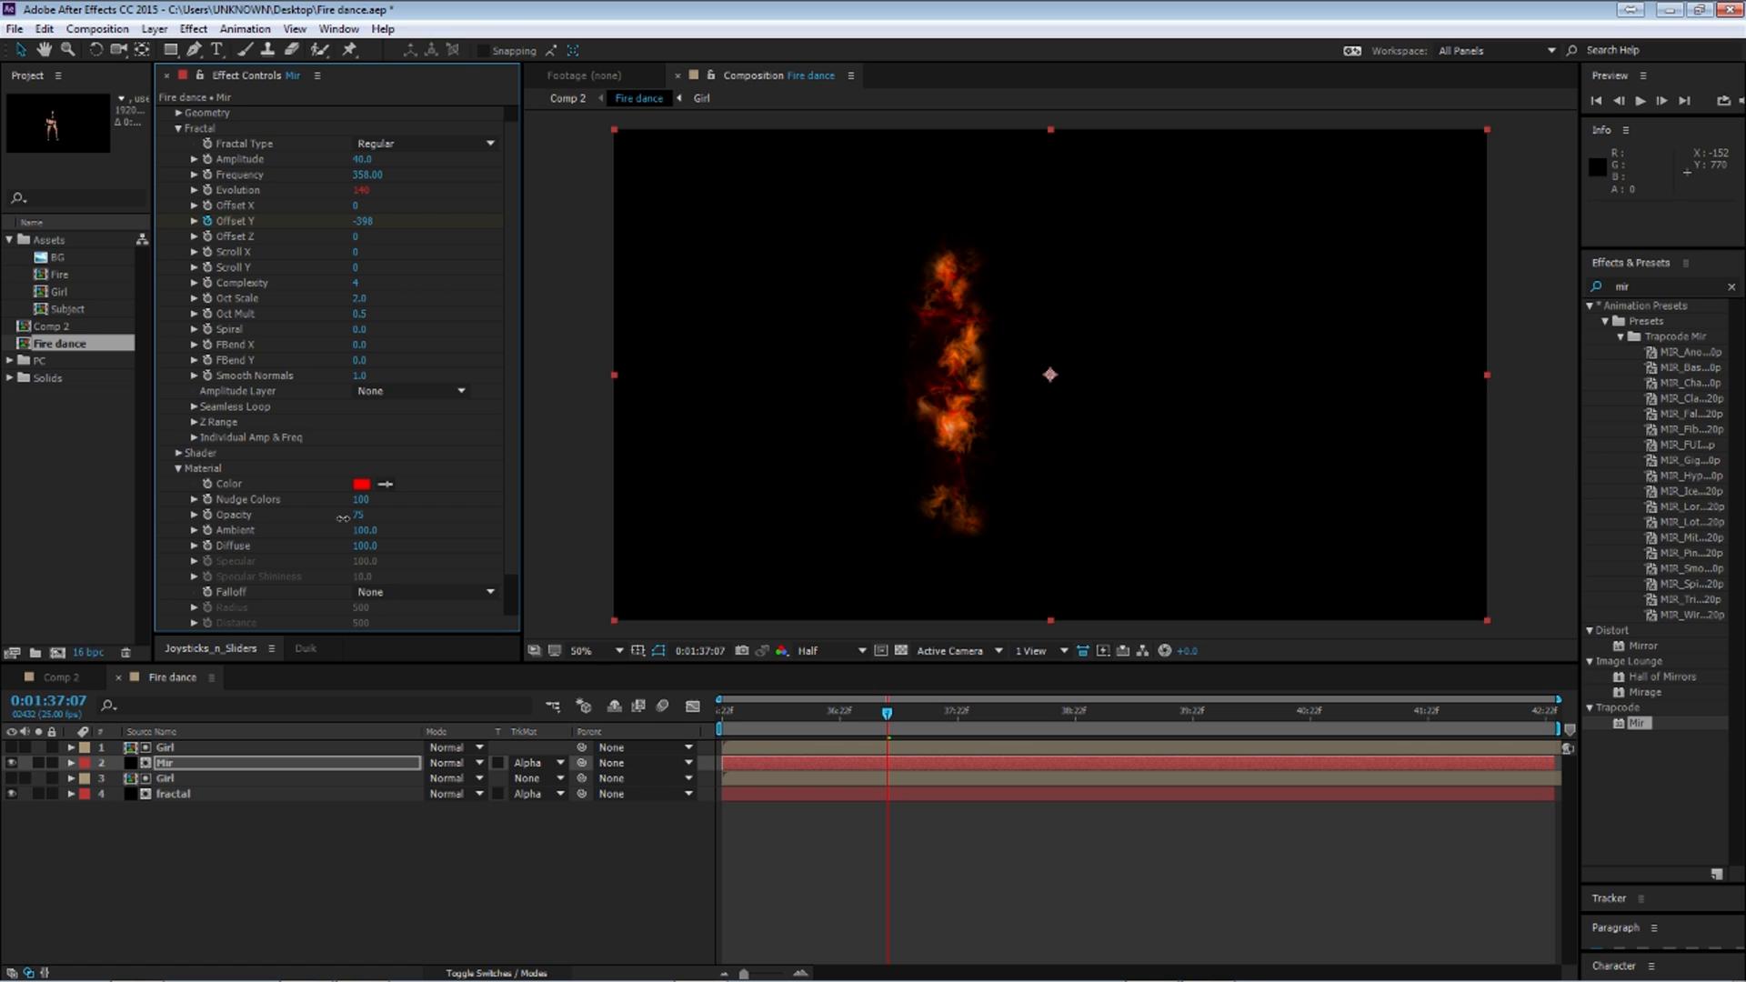
pyautogui.moveTo(350, 518); pyautogui.dragTo(423, 520)
pyautogui.press('space')
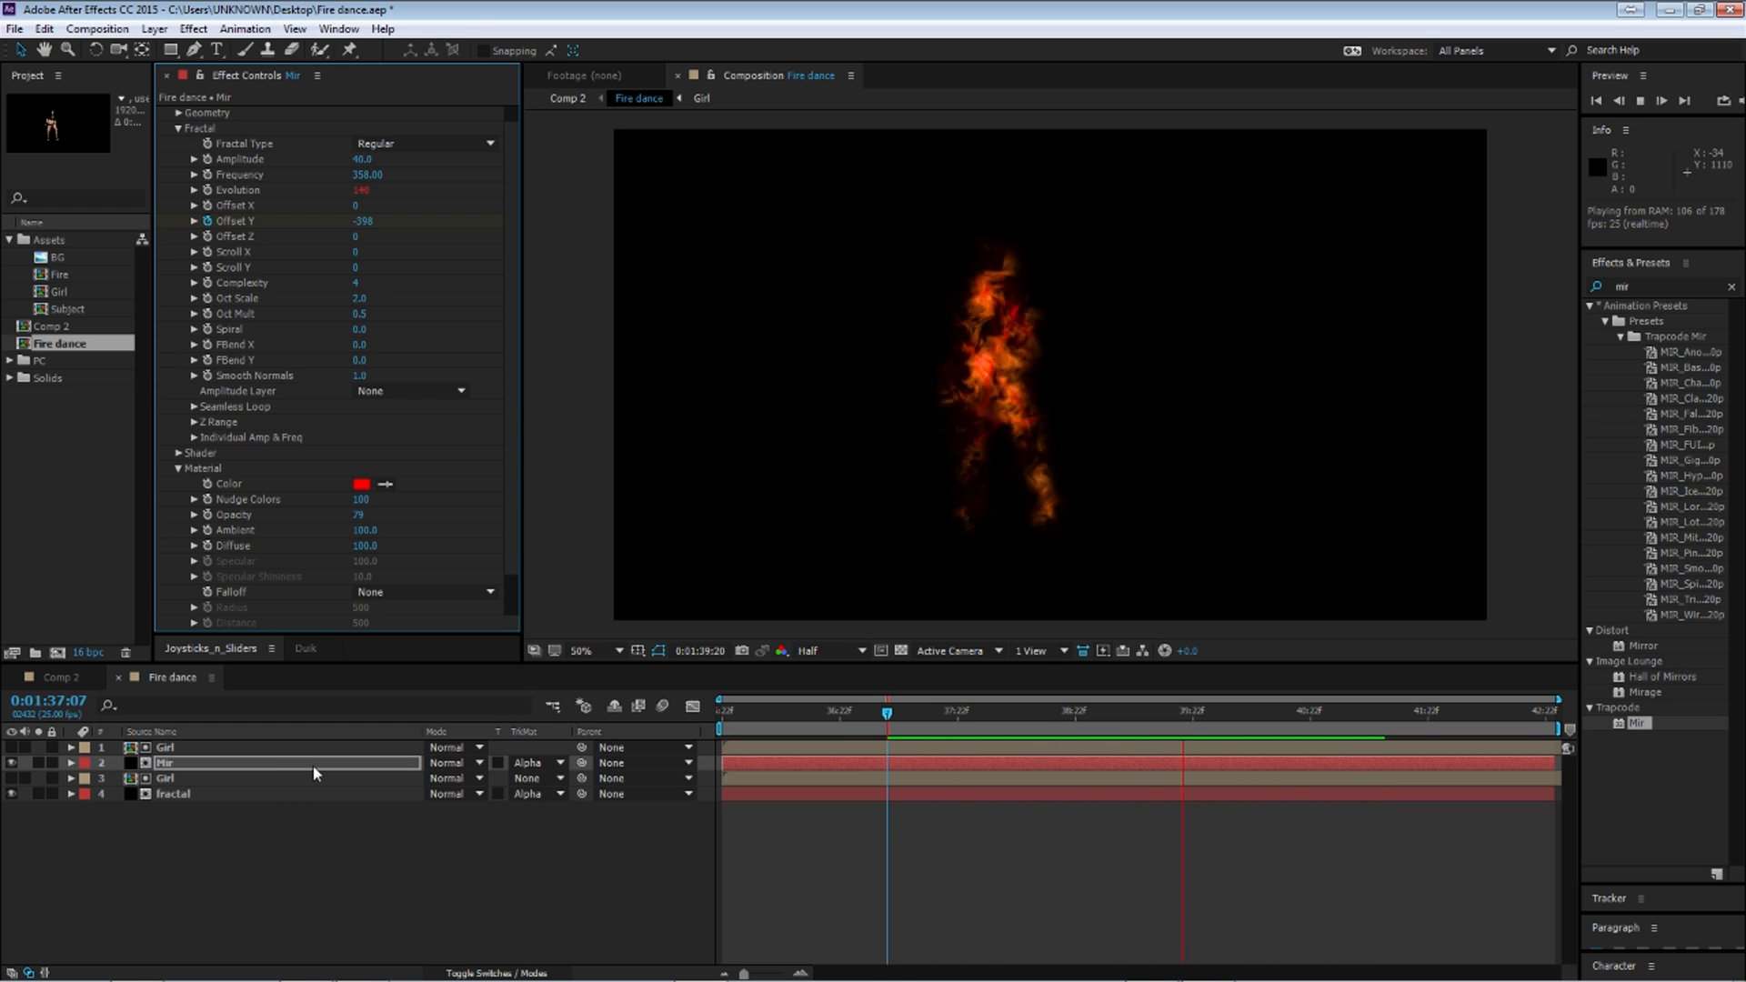
pyautogui.press('space')
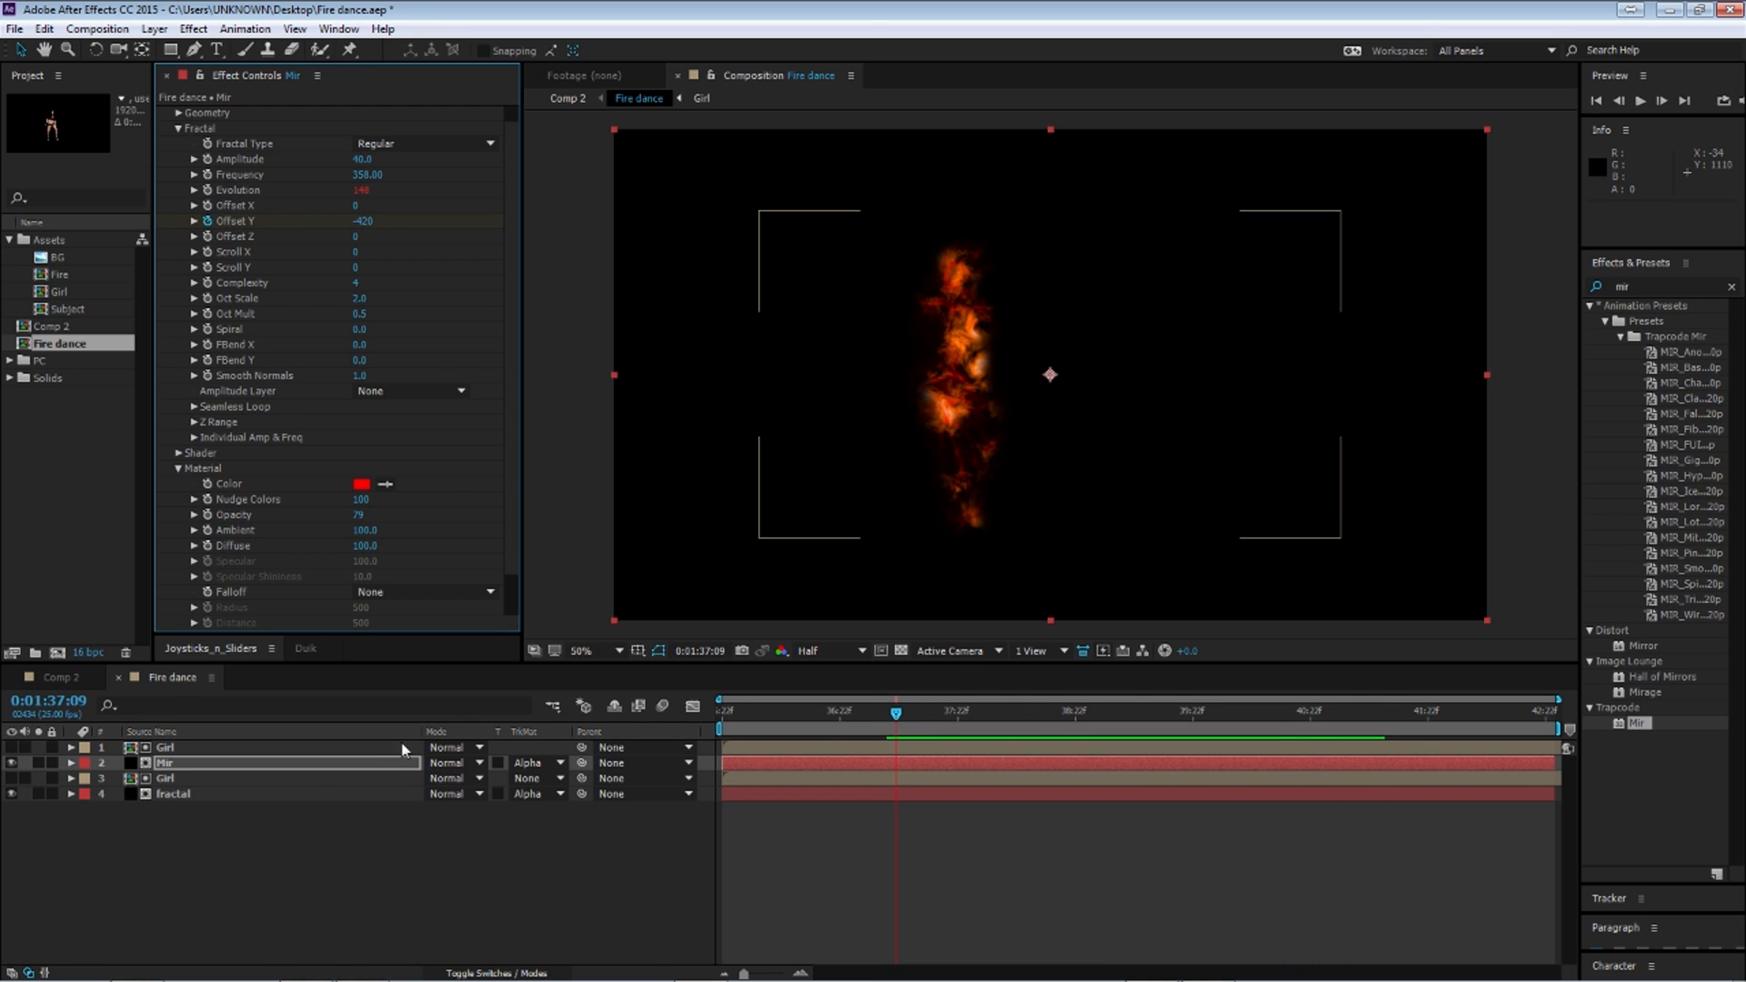
pyautogui.click(282, 873)
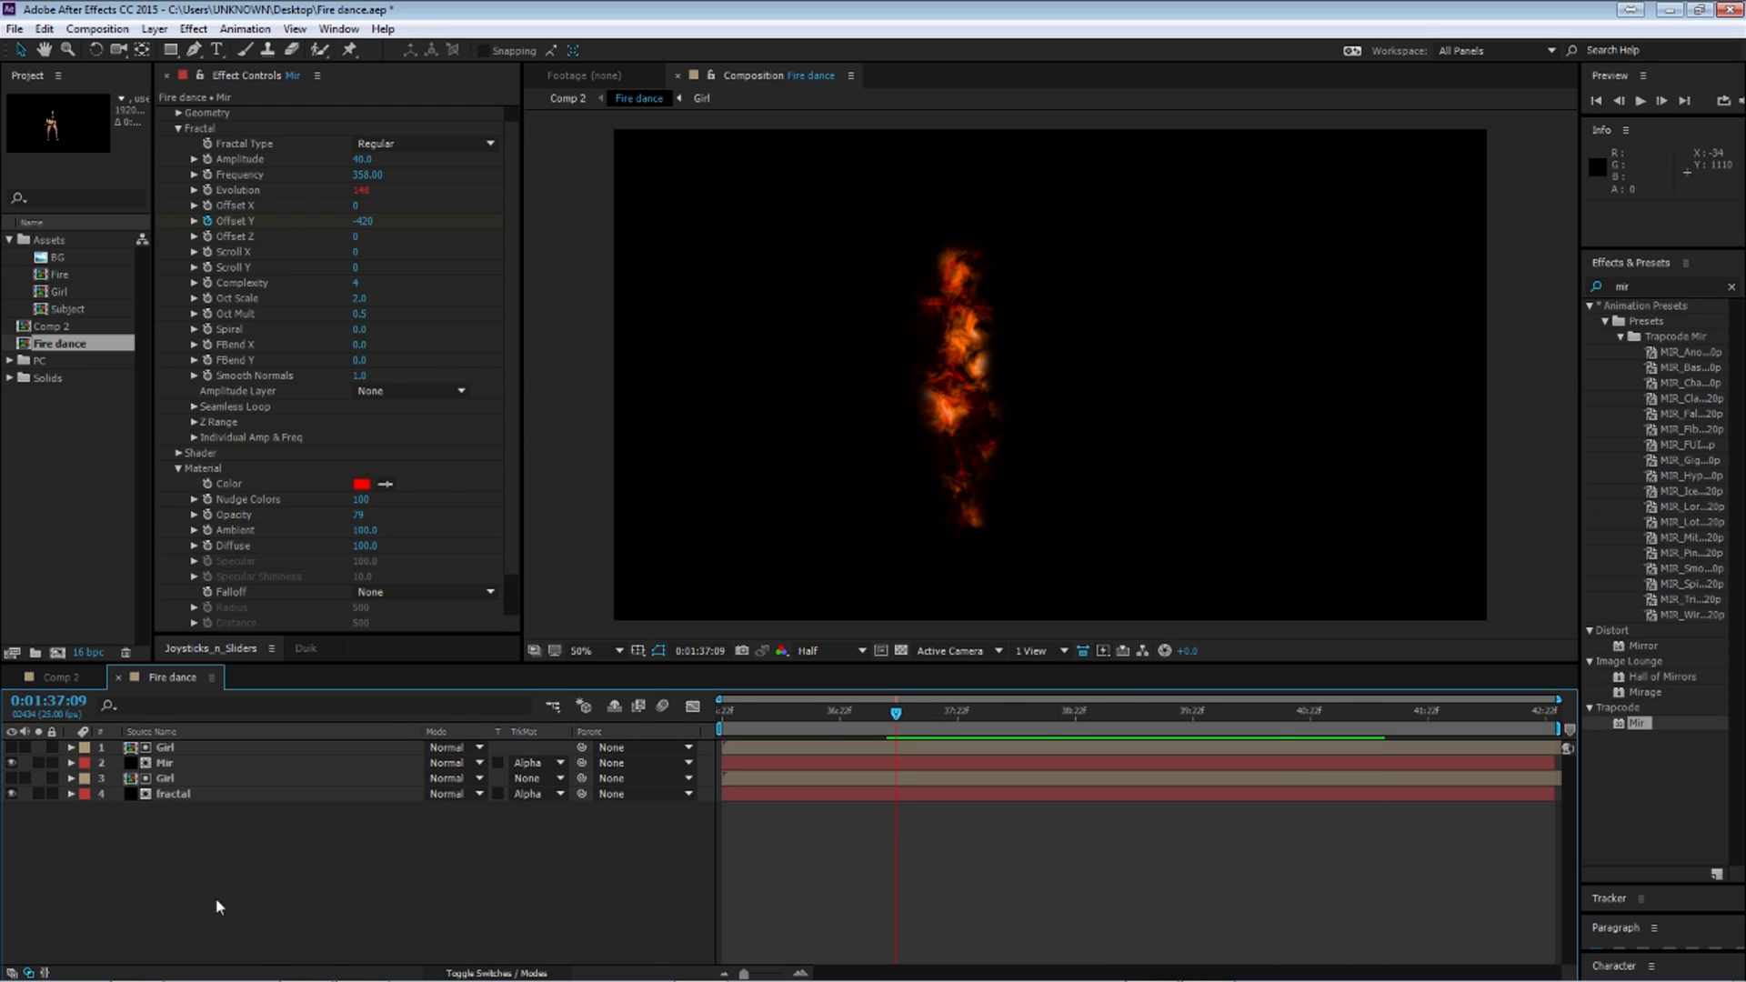
pyautogui.click(173, 748)
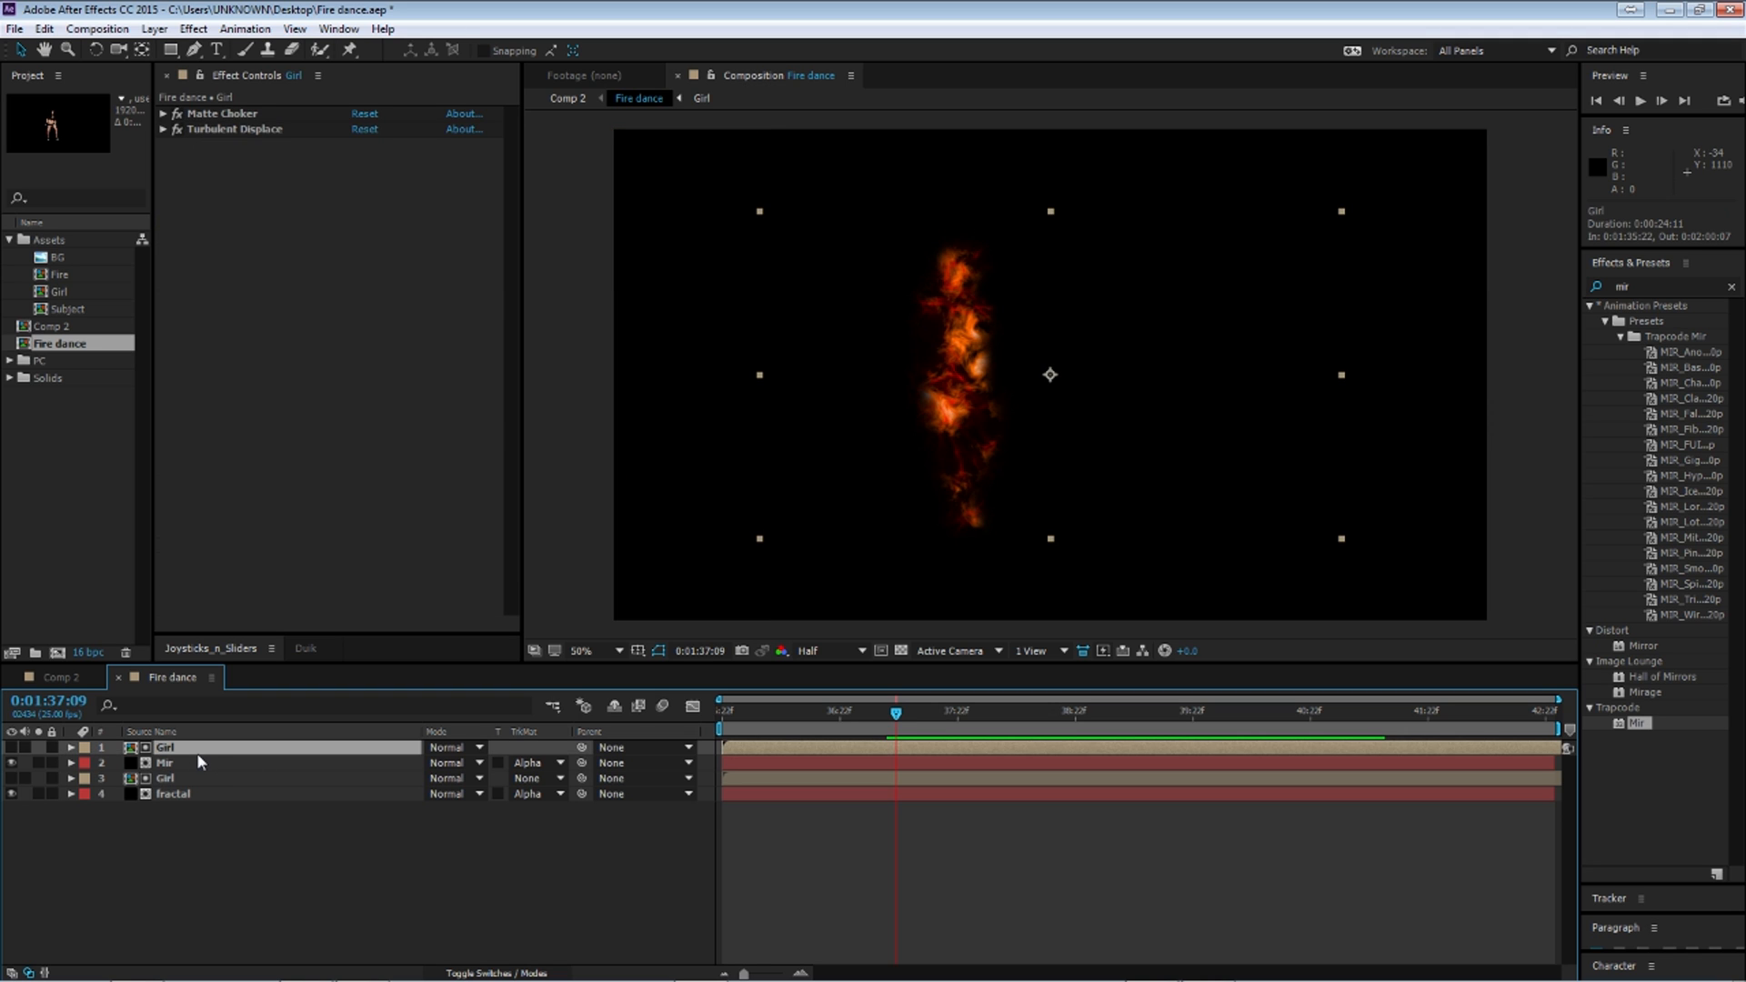
pyautogui.hotkey('ctrl', 'd')
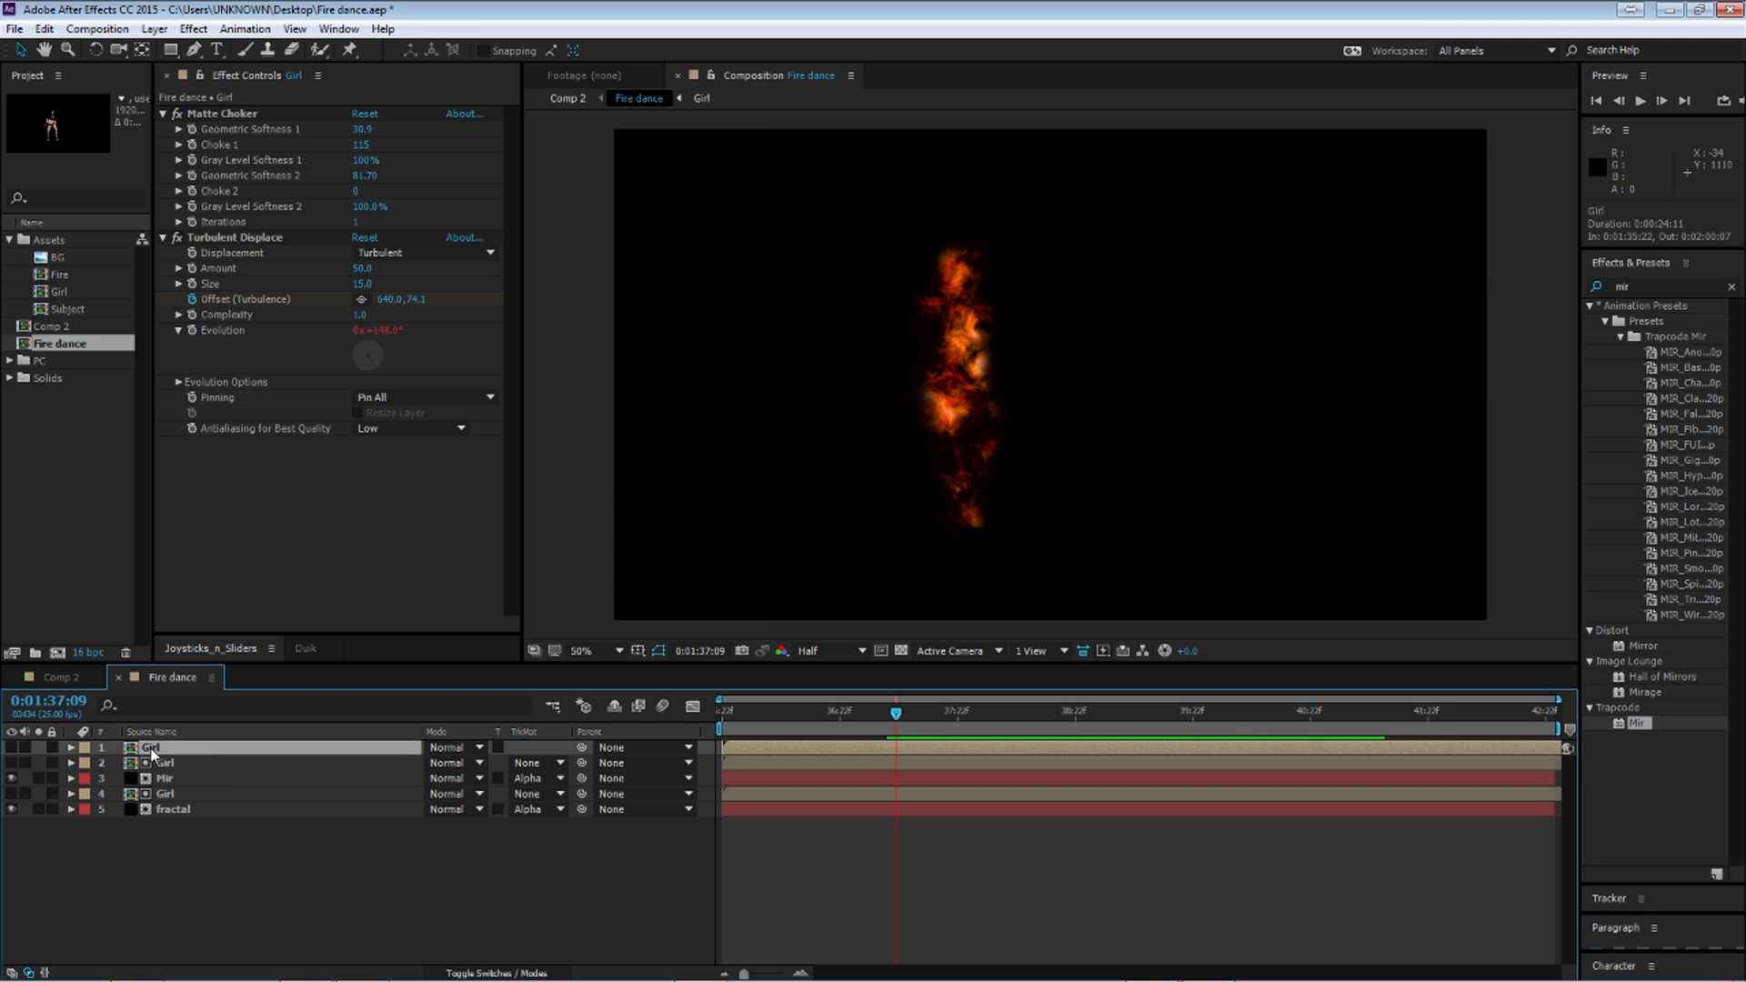
pyautogui.press('Delete')
# Step: Duplicate the fractal layer, place the copy above all other layers and hide it
pyautogui.click(165, 794)
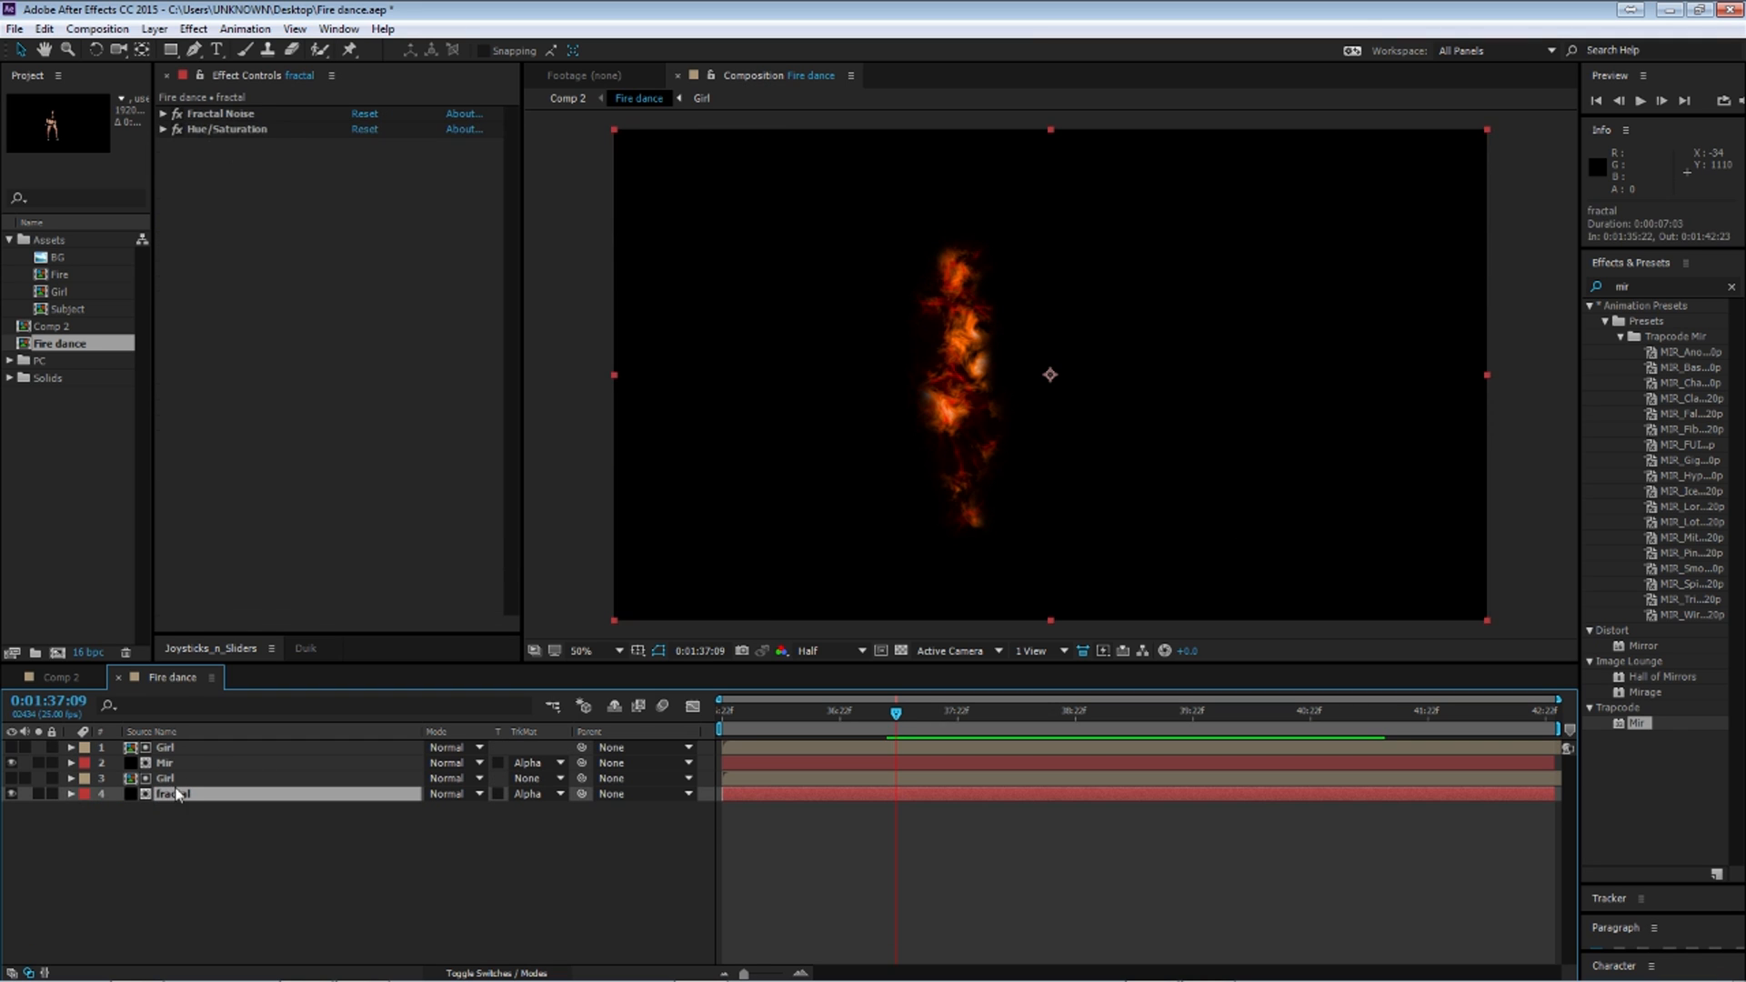
pyautogui.hotkey('ctrl', 'd')
pyautogui.moveTo(159, 779); pyautogui.dragTo(159, 741)
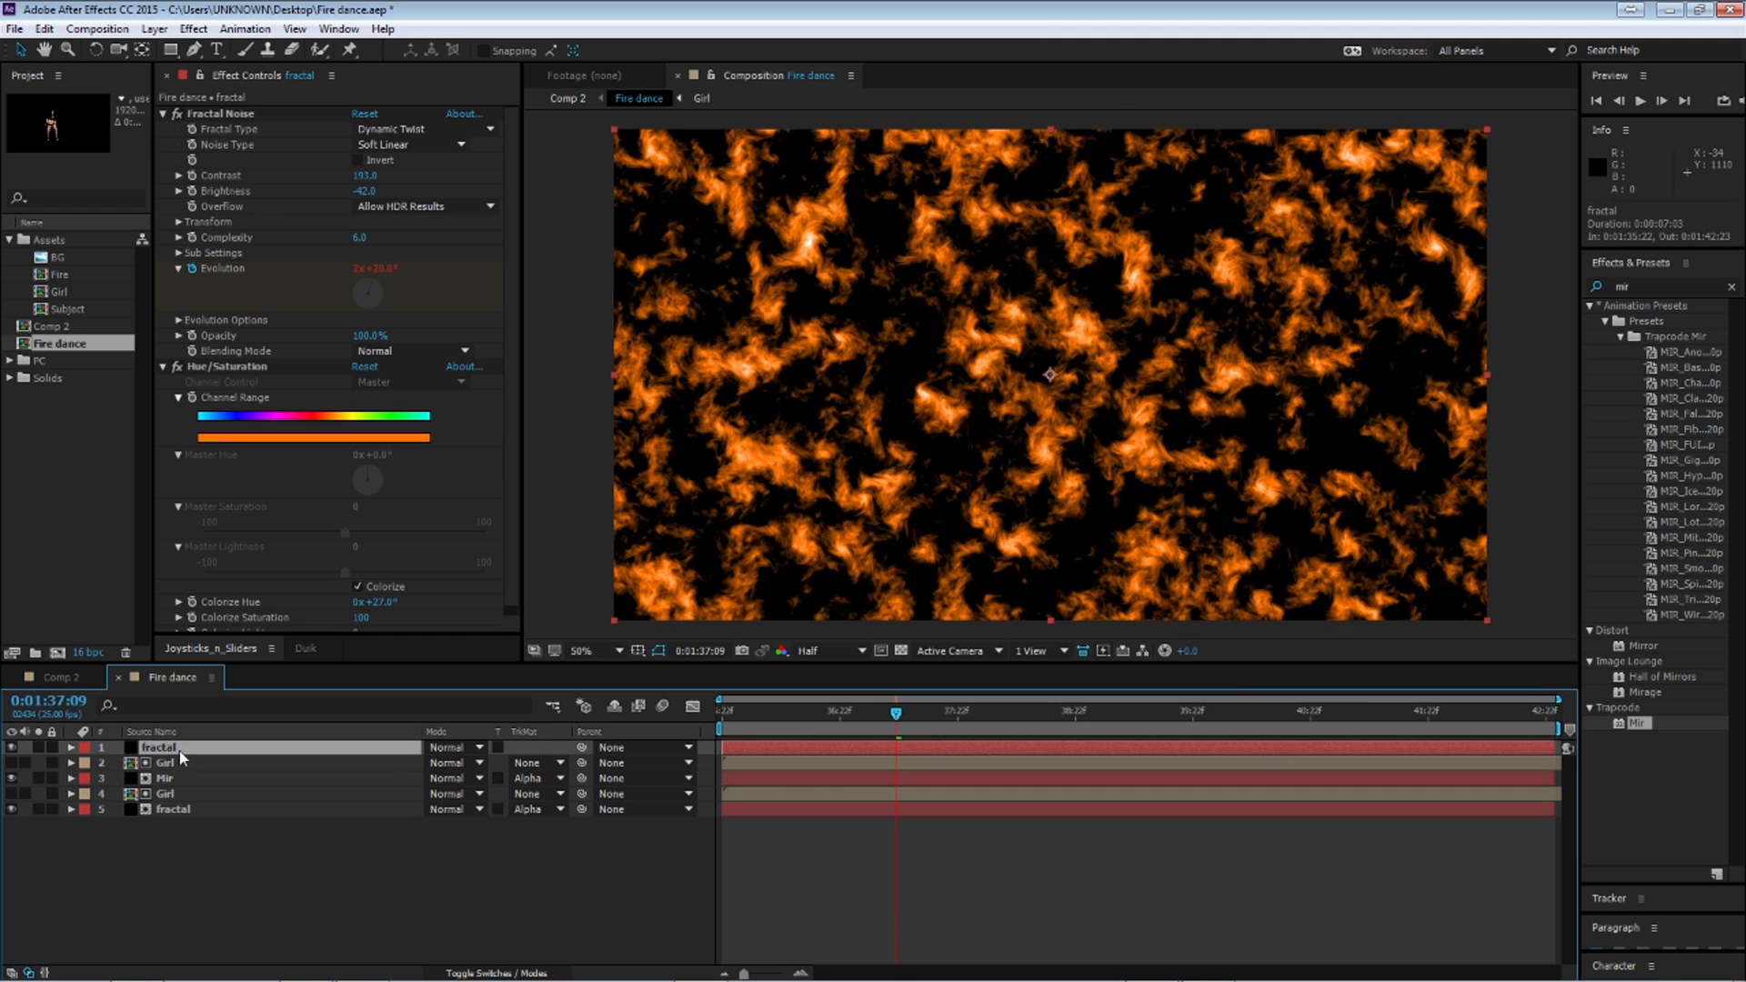
pyautogui.click(12, 748)
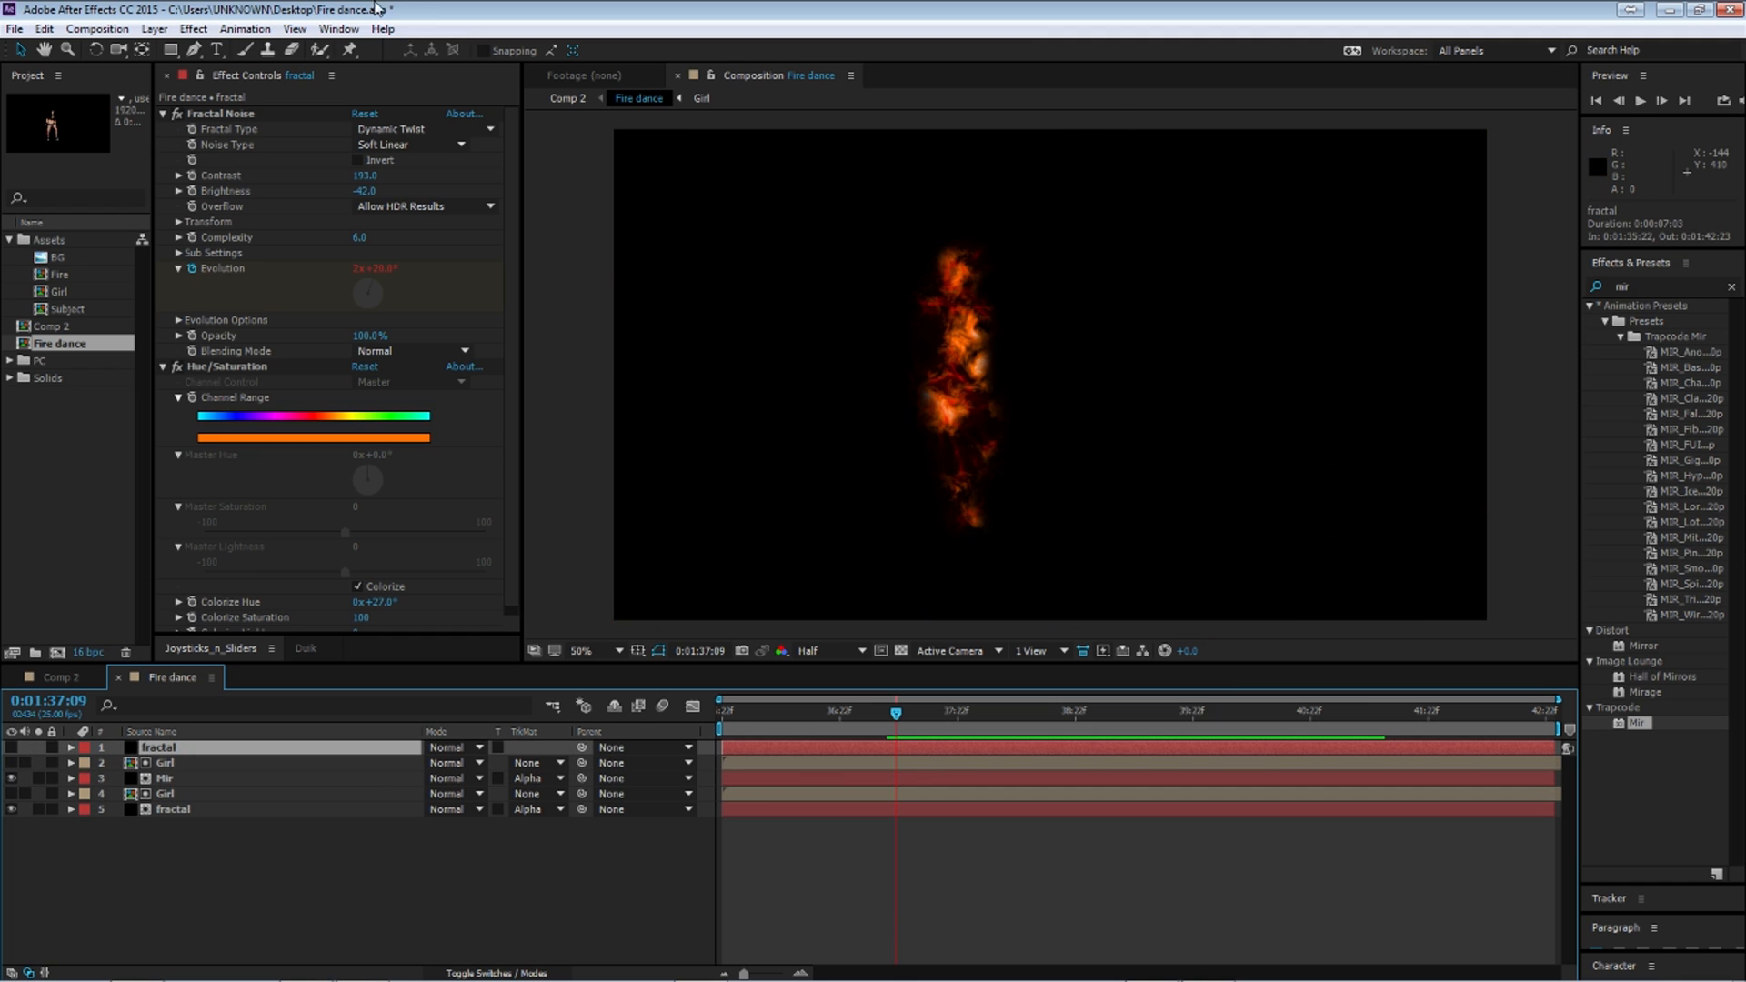
# Step: Draw a closed, narrow flame-shaped mask on the fractal copy beside the dancer's upper body with the Pen tool
pyautogui.click(192, 50)
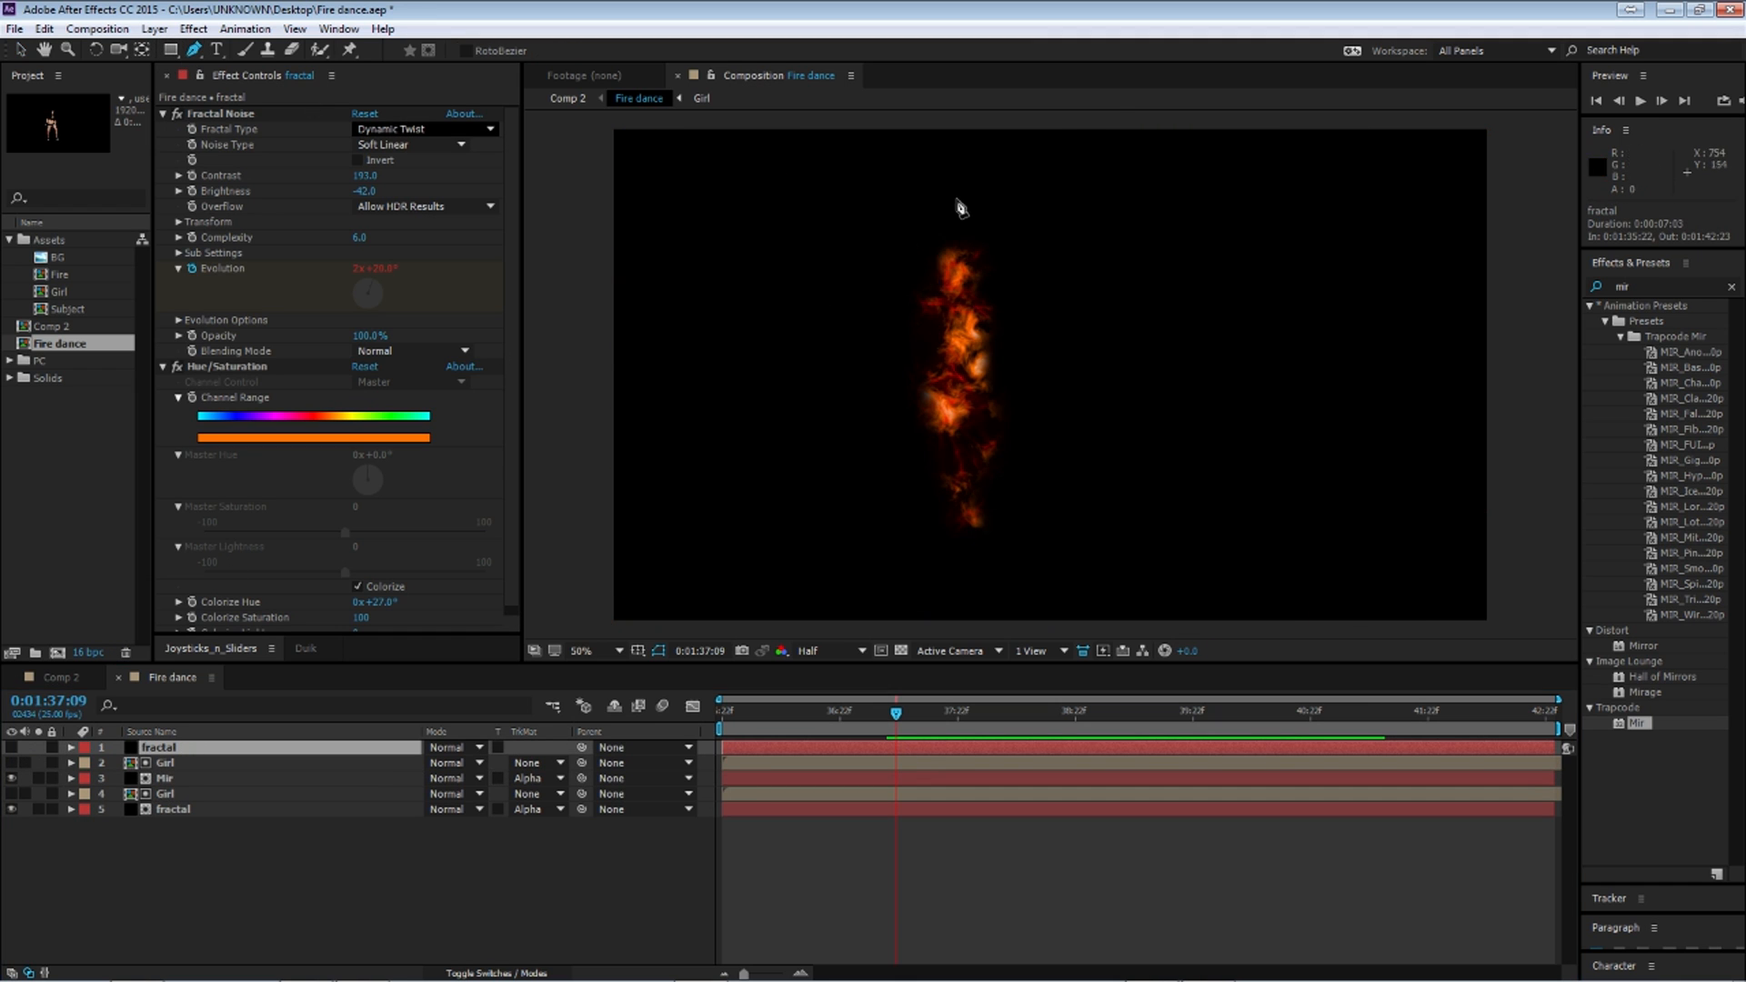
pyautogui.click(1032, 242)
pyautogui.click(1015, 269)
pyautogui.click(1016, 308)
pyautogui.click(1009, 333)
pyautogui.click(1023, 357)
pyautogui.click(1044, 300)
pyautogui.click(1050, 273)
pyautogui.click(1050, 258)
pyautogui.click(1032, 242)
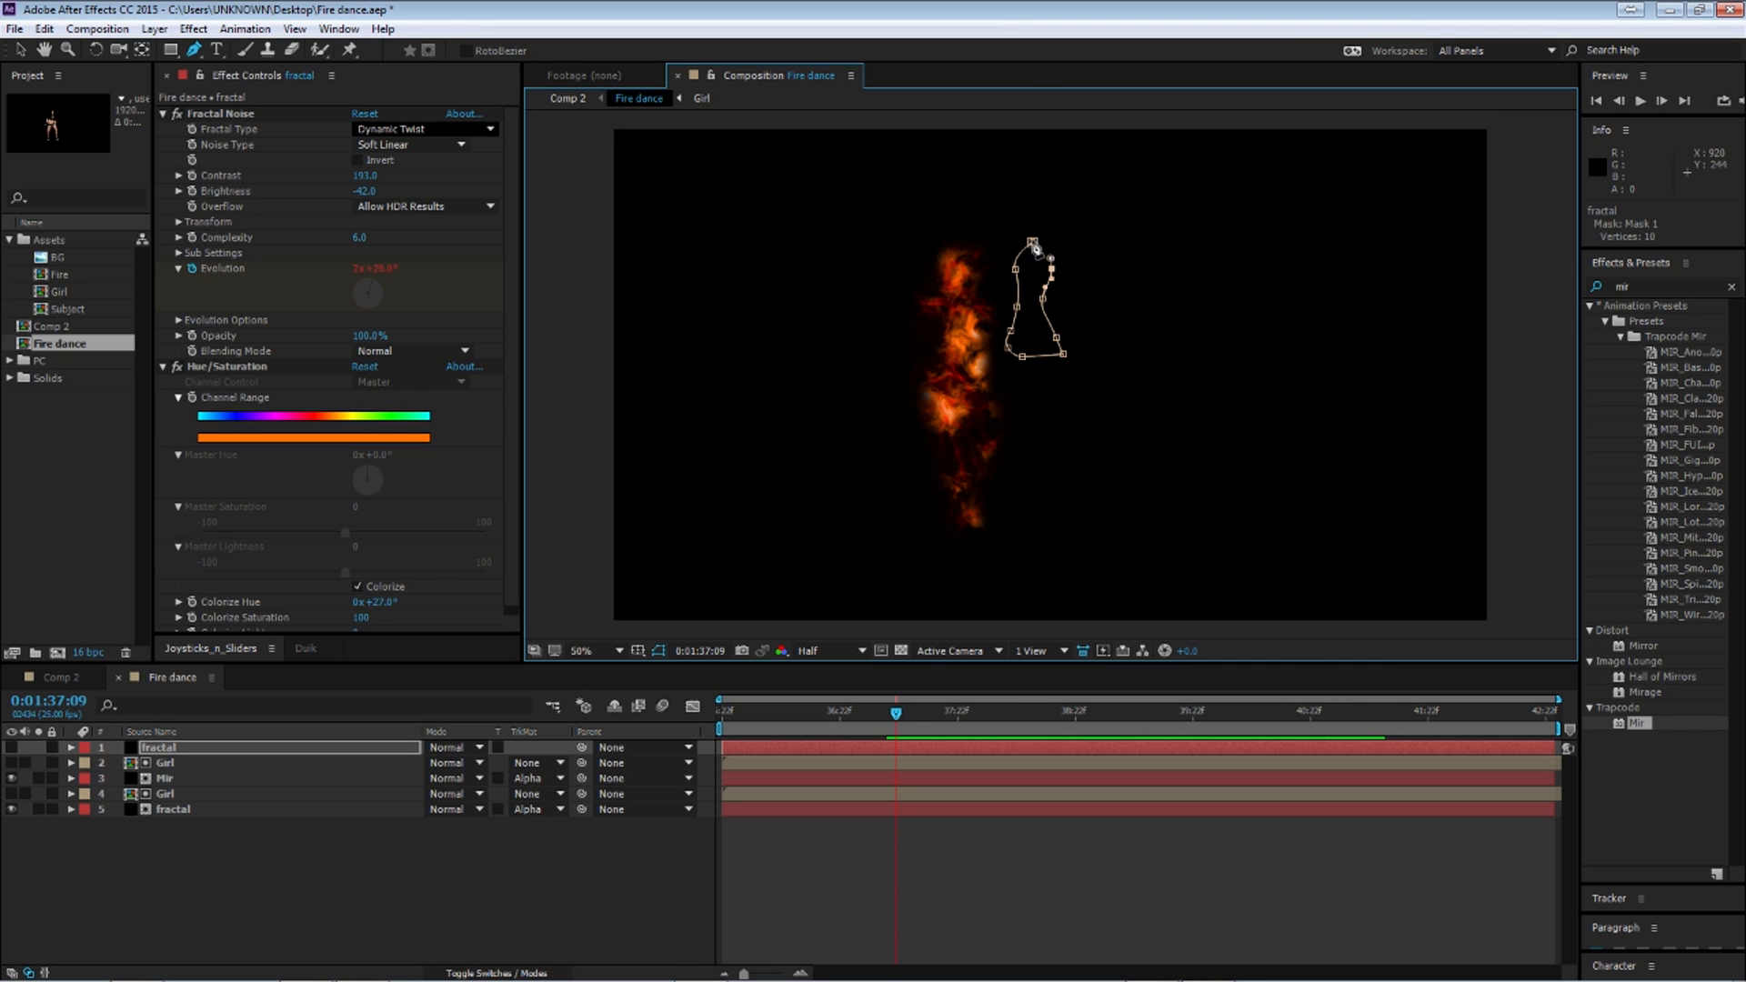
pyautogui.moveTo(1033, 242)
pyautogui.mouseDown()
pyautogui.moveTo(1029, 229)
pyautogui.moveTo(1019, 270)
pyautogui.moveTo(1048, 270)
pyautogui.moveTo(1052, 312)
pyautogui.moveTo(1034, 242)
pyautogui.mouseUp()
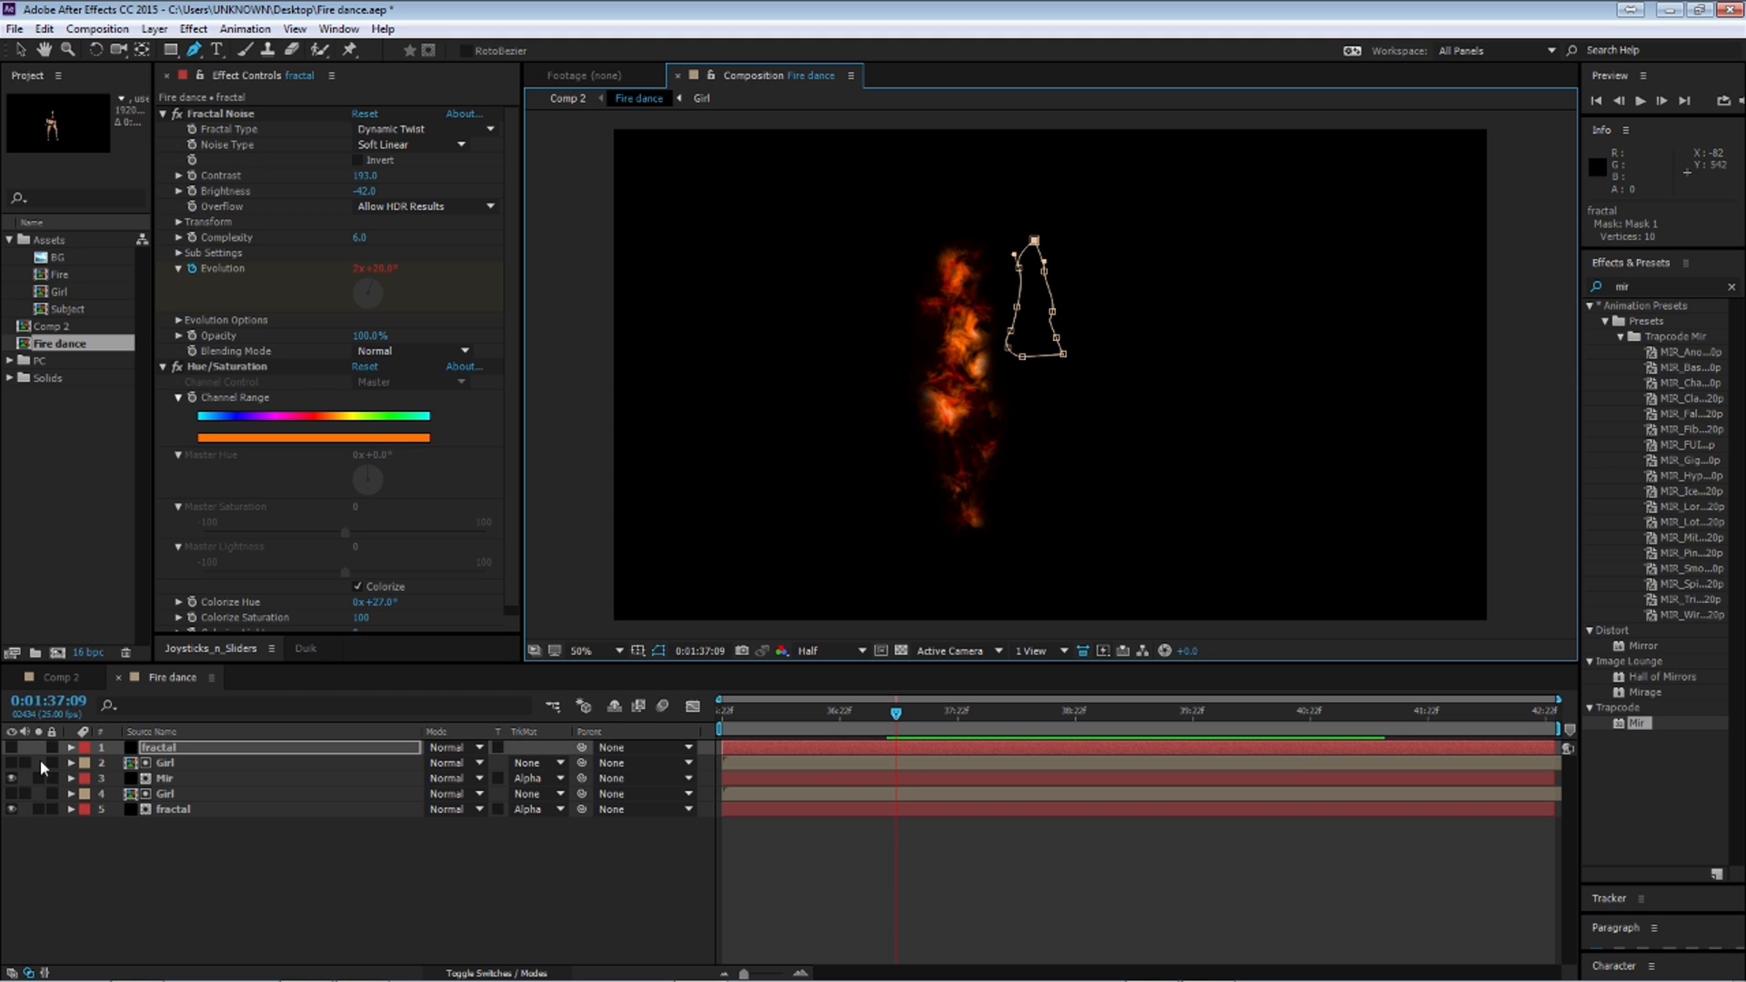
# Step: Set the Mask Feather of the fractal copy's mask to 50 pixels
pyautogui.press('f')
pyautogui.click(451, 778)
pyautogui.write('50')
pyautogui.press('Return')
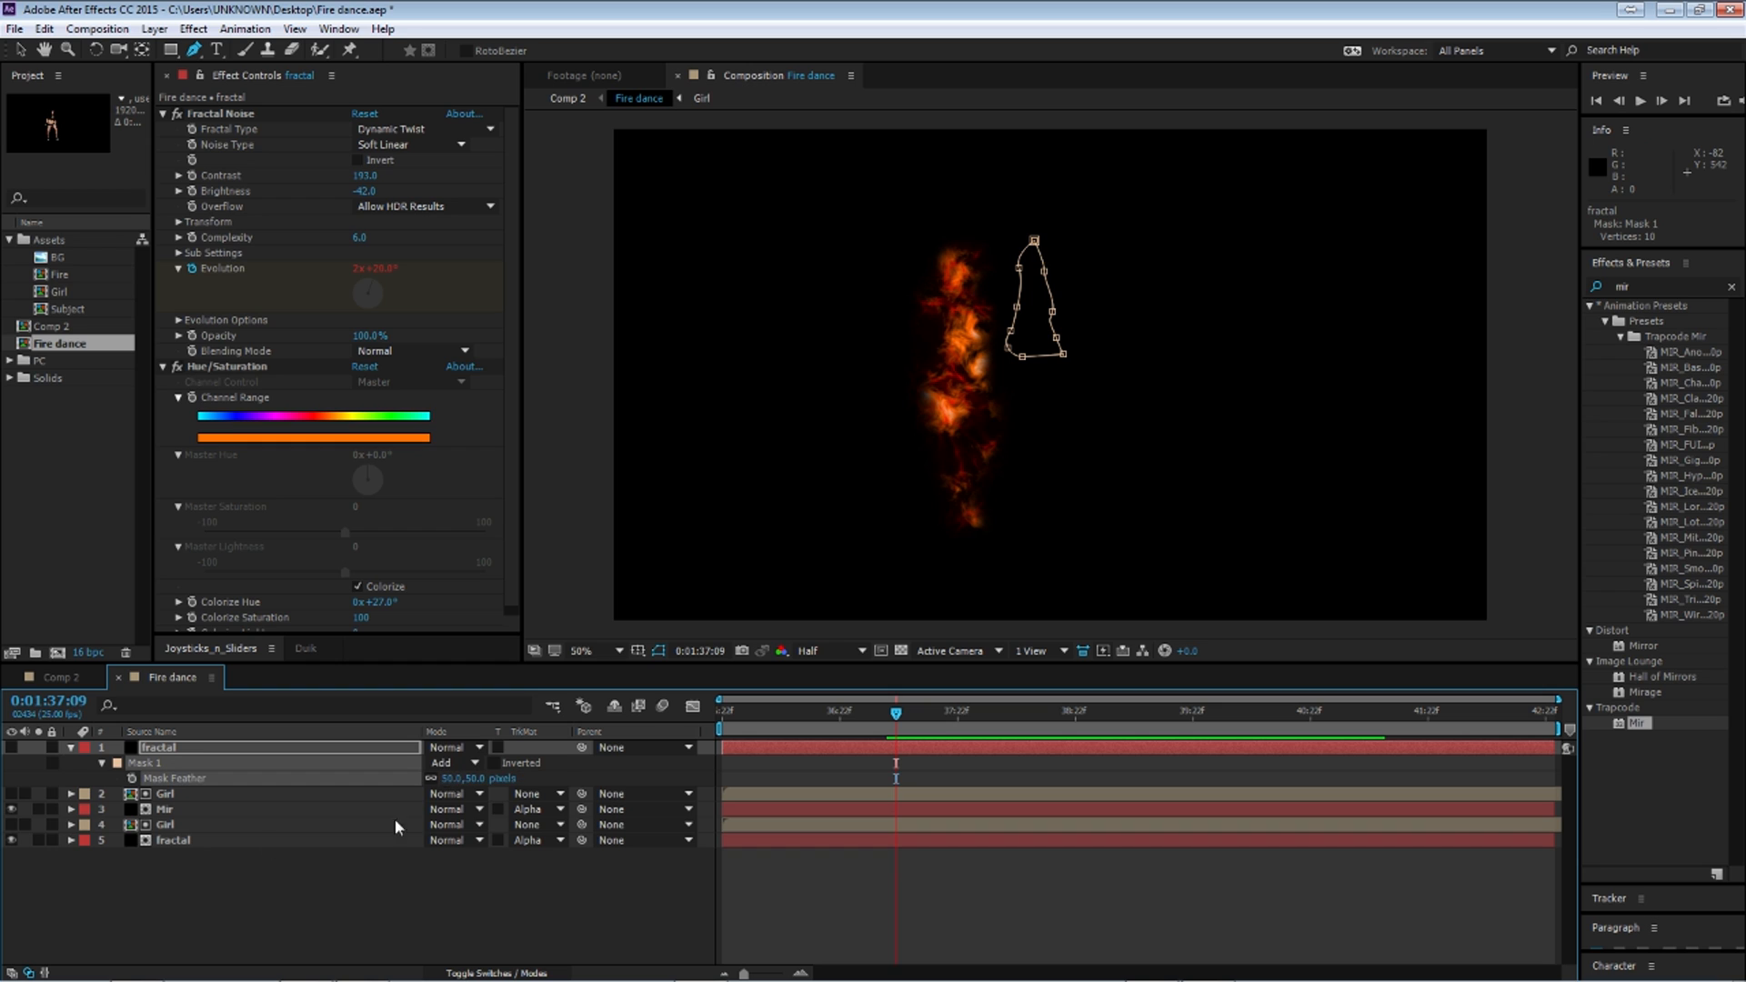
# Step: Make the masked fractal copy visible and lower its Fractal Noise Brightness to -61
pyautogui.click(11, 747)
pyautogui.click(246, 860)
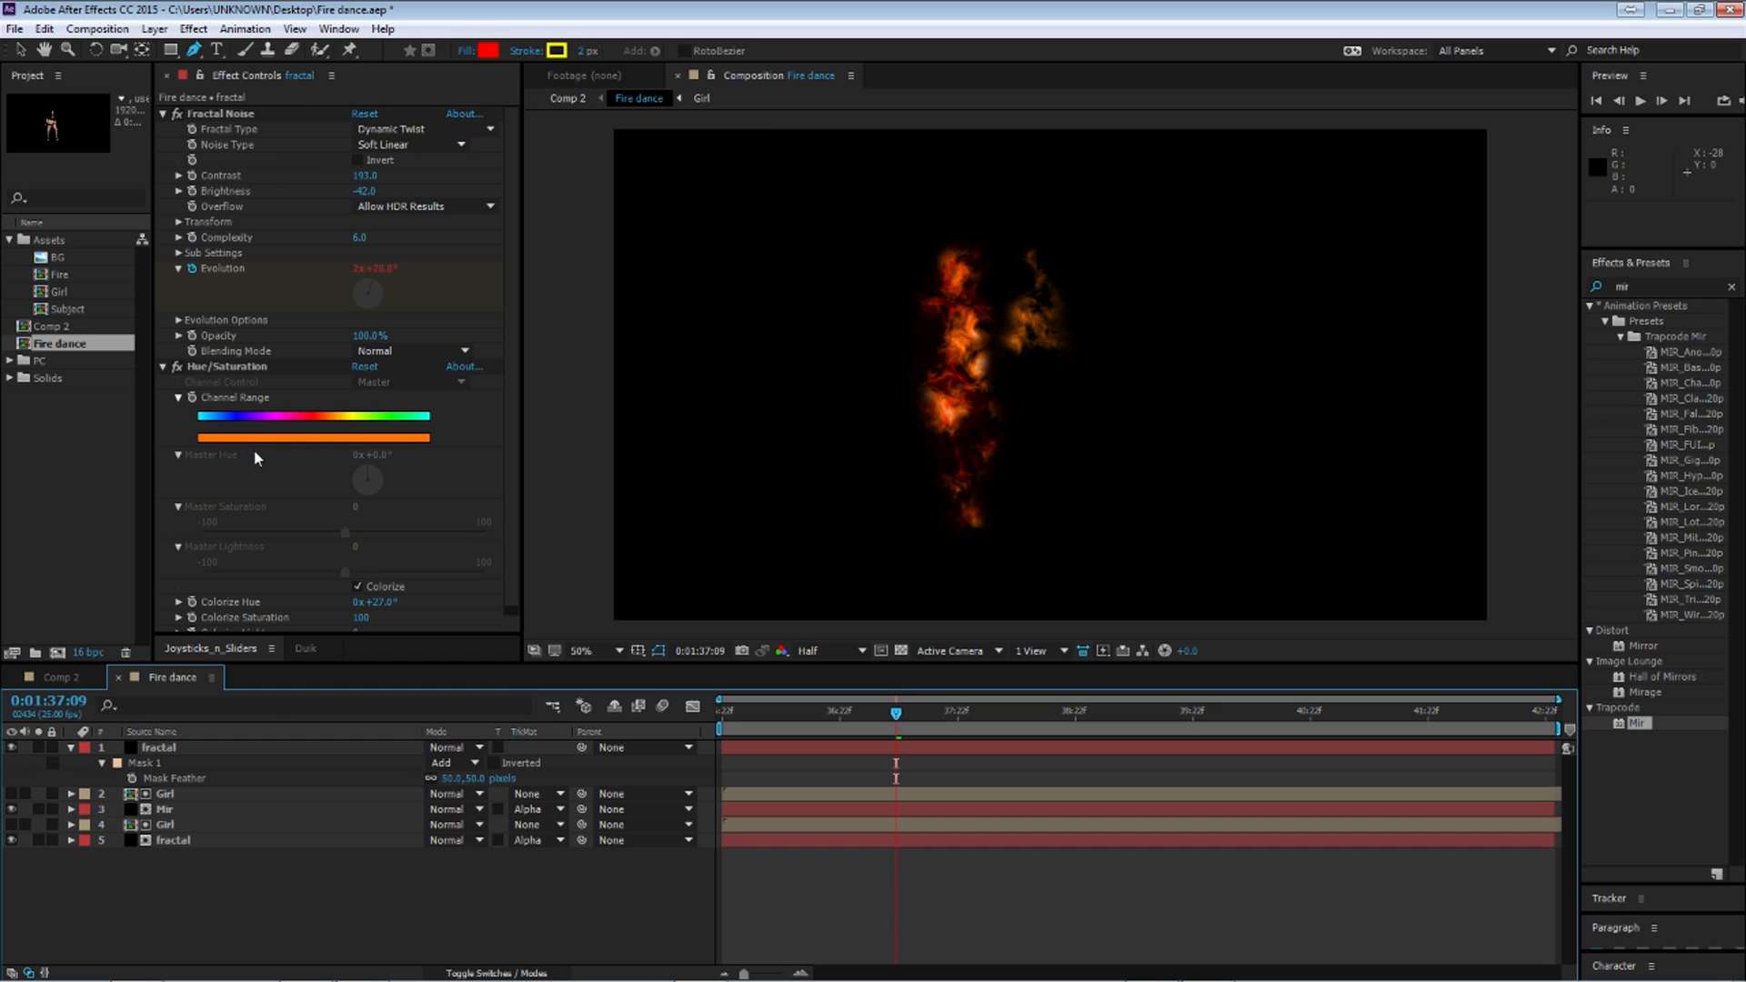
pyautogui.moveTo(363, 193); pyautogui.dragTo(350, 191)
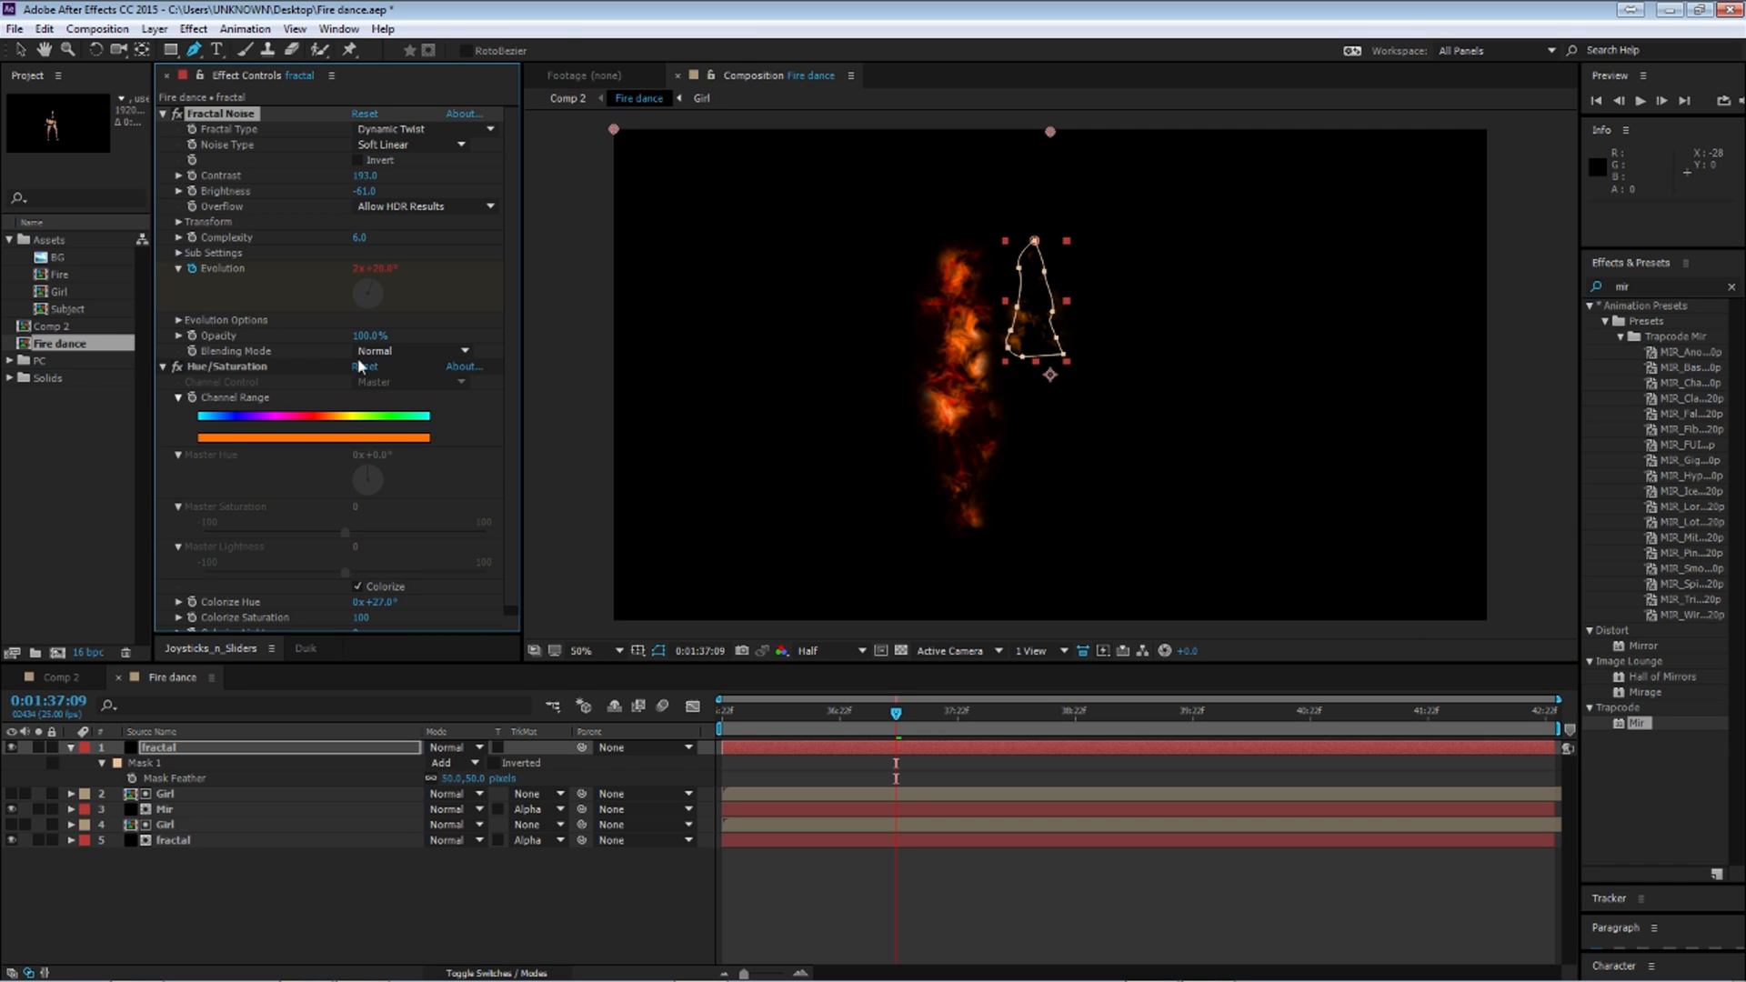
pyautogui.click(331, 913)
# Step: At 0:01:35:22, move the masked fractal copy above the dancer's head, to position 498, 346
pyautogui.moveTo(760, 710); pyautogui.dragTo(664, 720)
pyautogui.press('v')
pyautogui.click(264, 750)
pyautogui.moveTo(1039, 337); pyautogui.dragTo(828, 252)
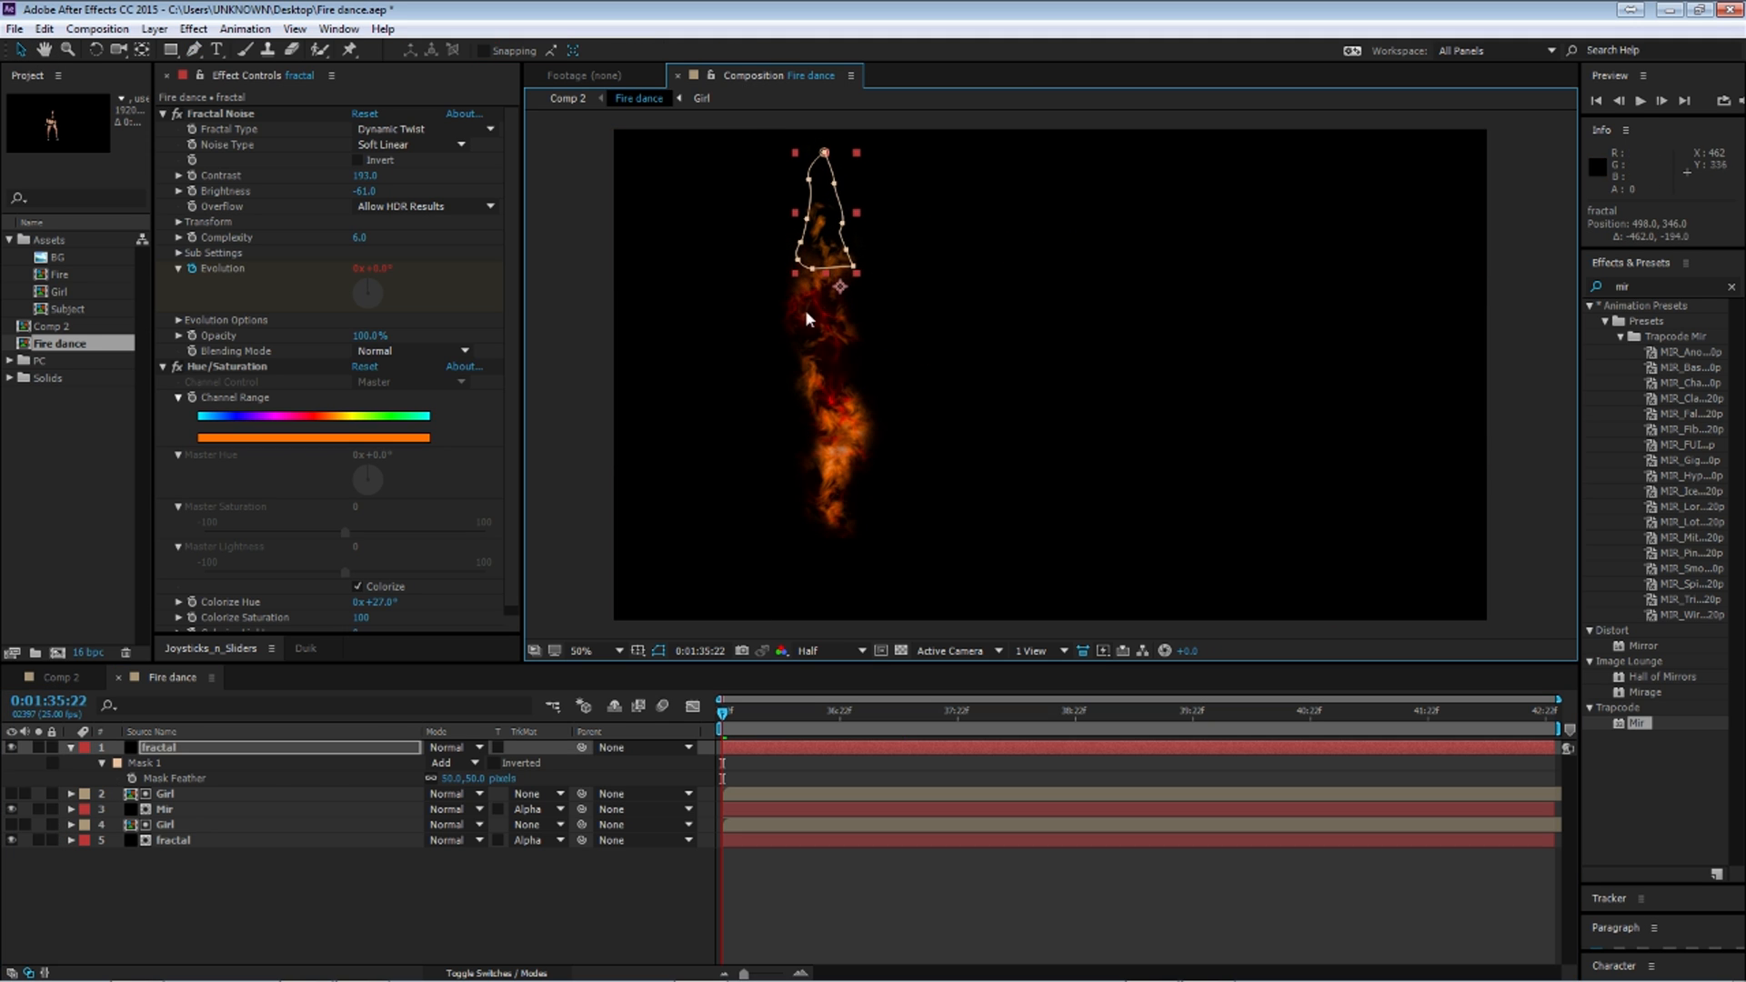
# Step: Set the masked fractal copy's blending mode to Screen and reveal its Position property
pyautogui.click(461, 753)
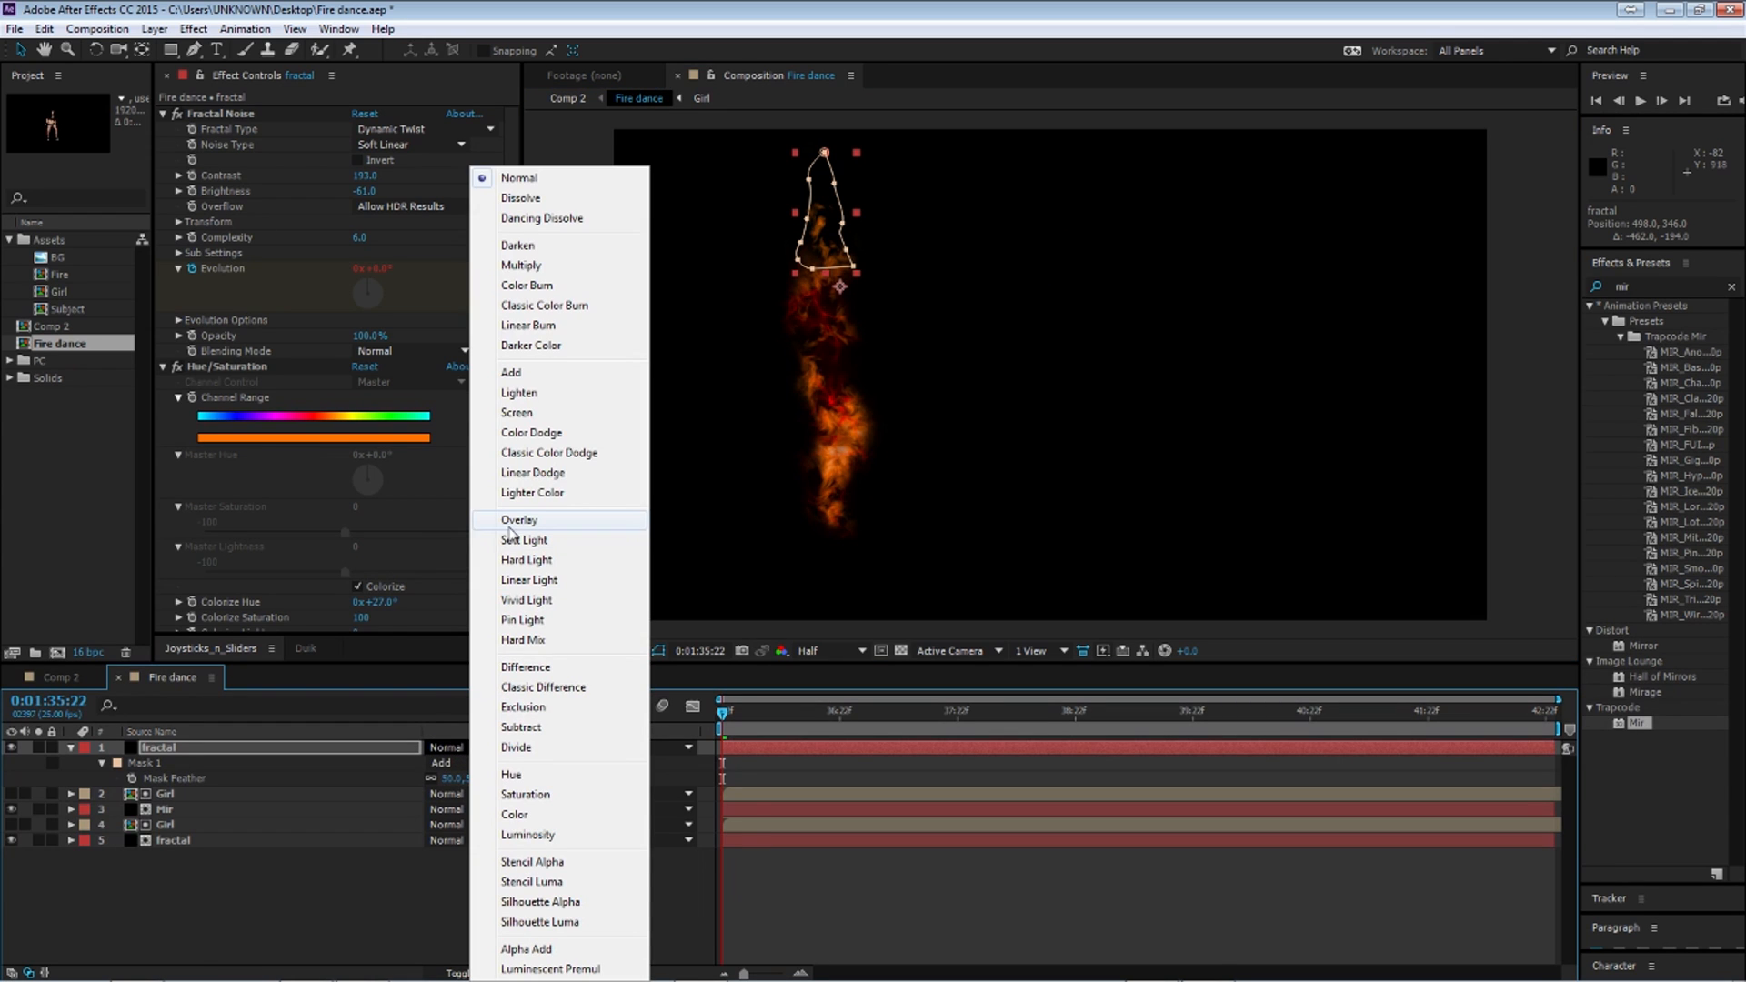
pyautogui.click(535, 414)
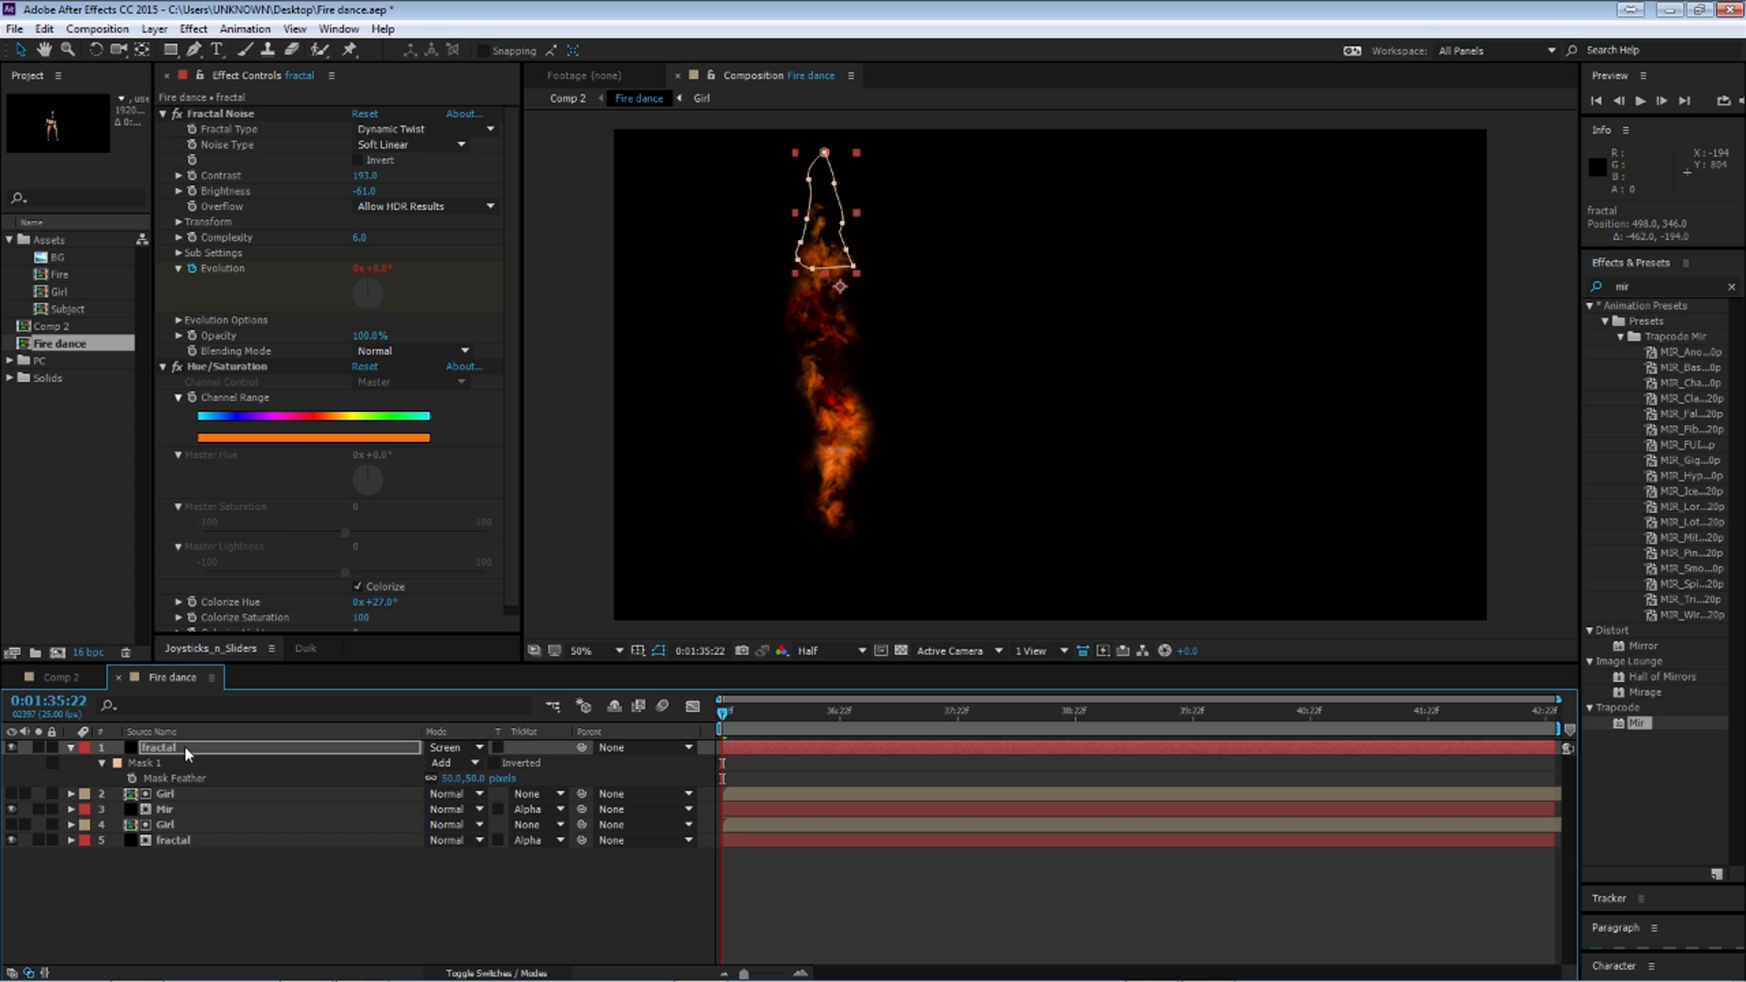
pyautogui.press('p')
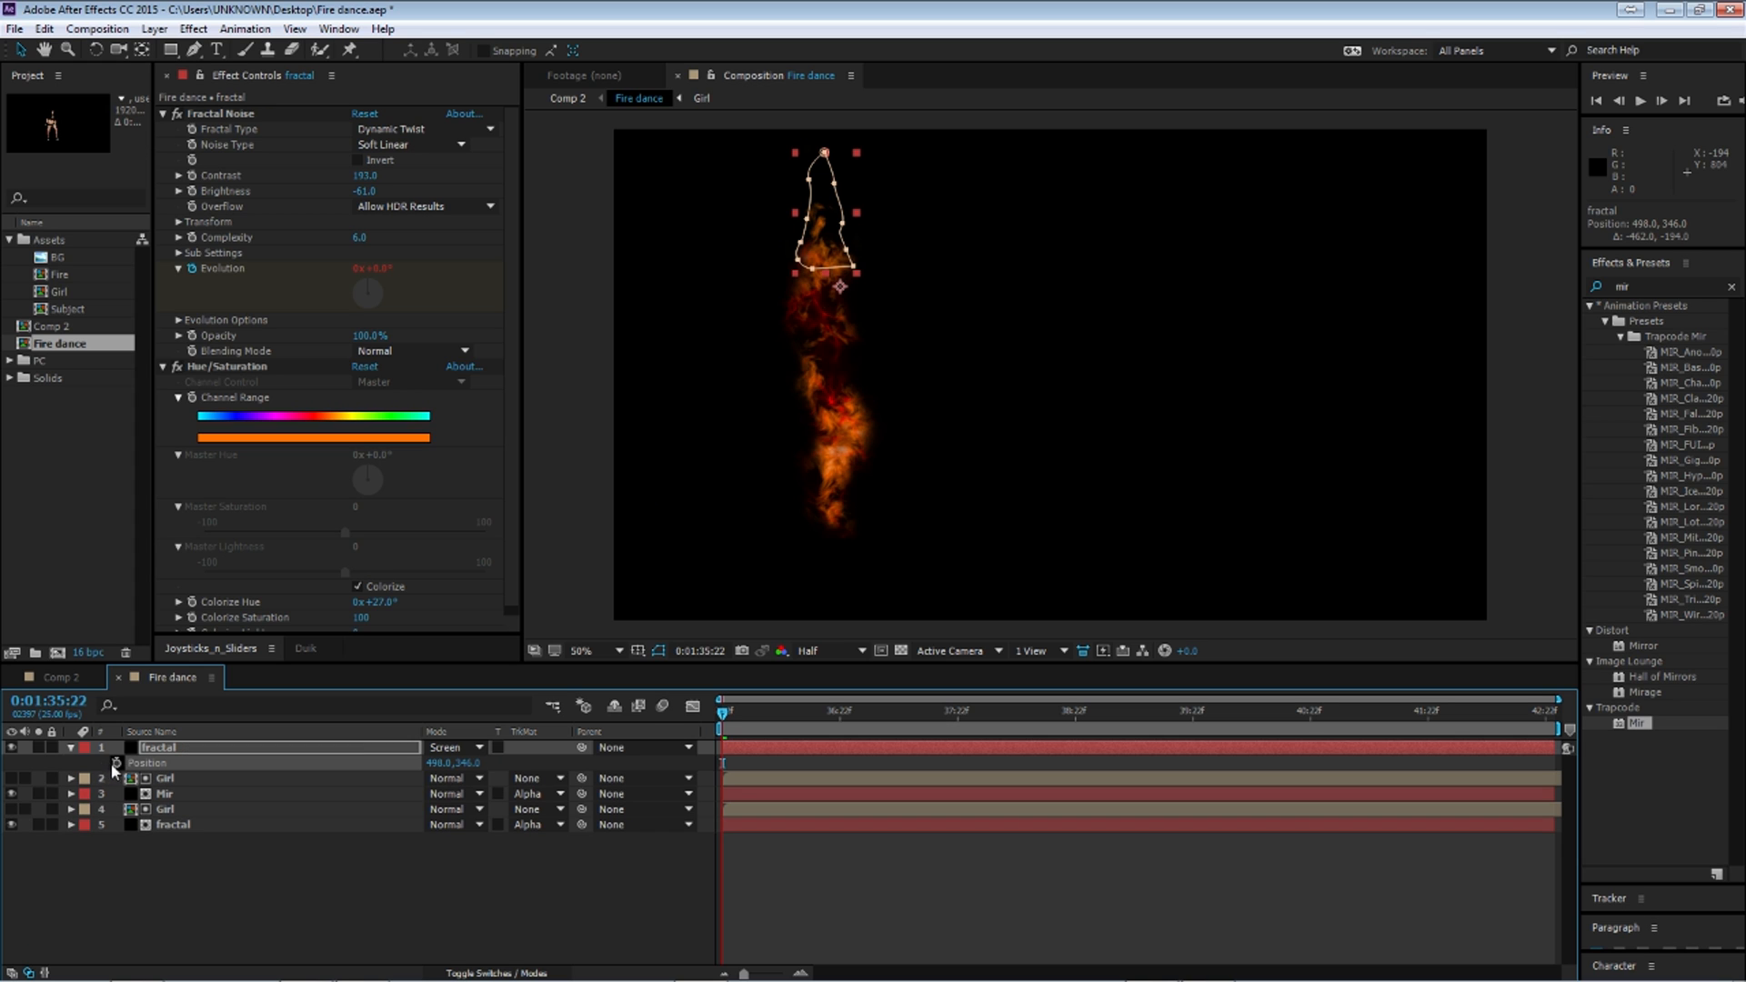
# Step: Start Position keyframes for the masked flames at 0:01:35:22, keeping them above the dancer's head at 0:01:39:08, 0:01:42:00 (896.4, 378) and 0:01:42:23
pyautogui.moveTo(723, 717); pyautogui.dragTo(1551, 712)
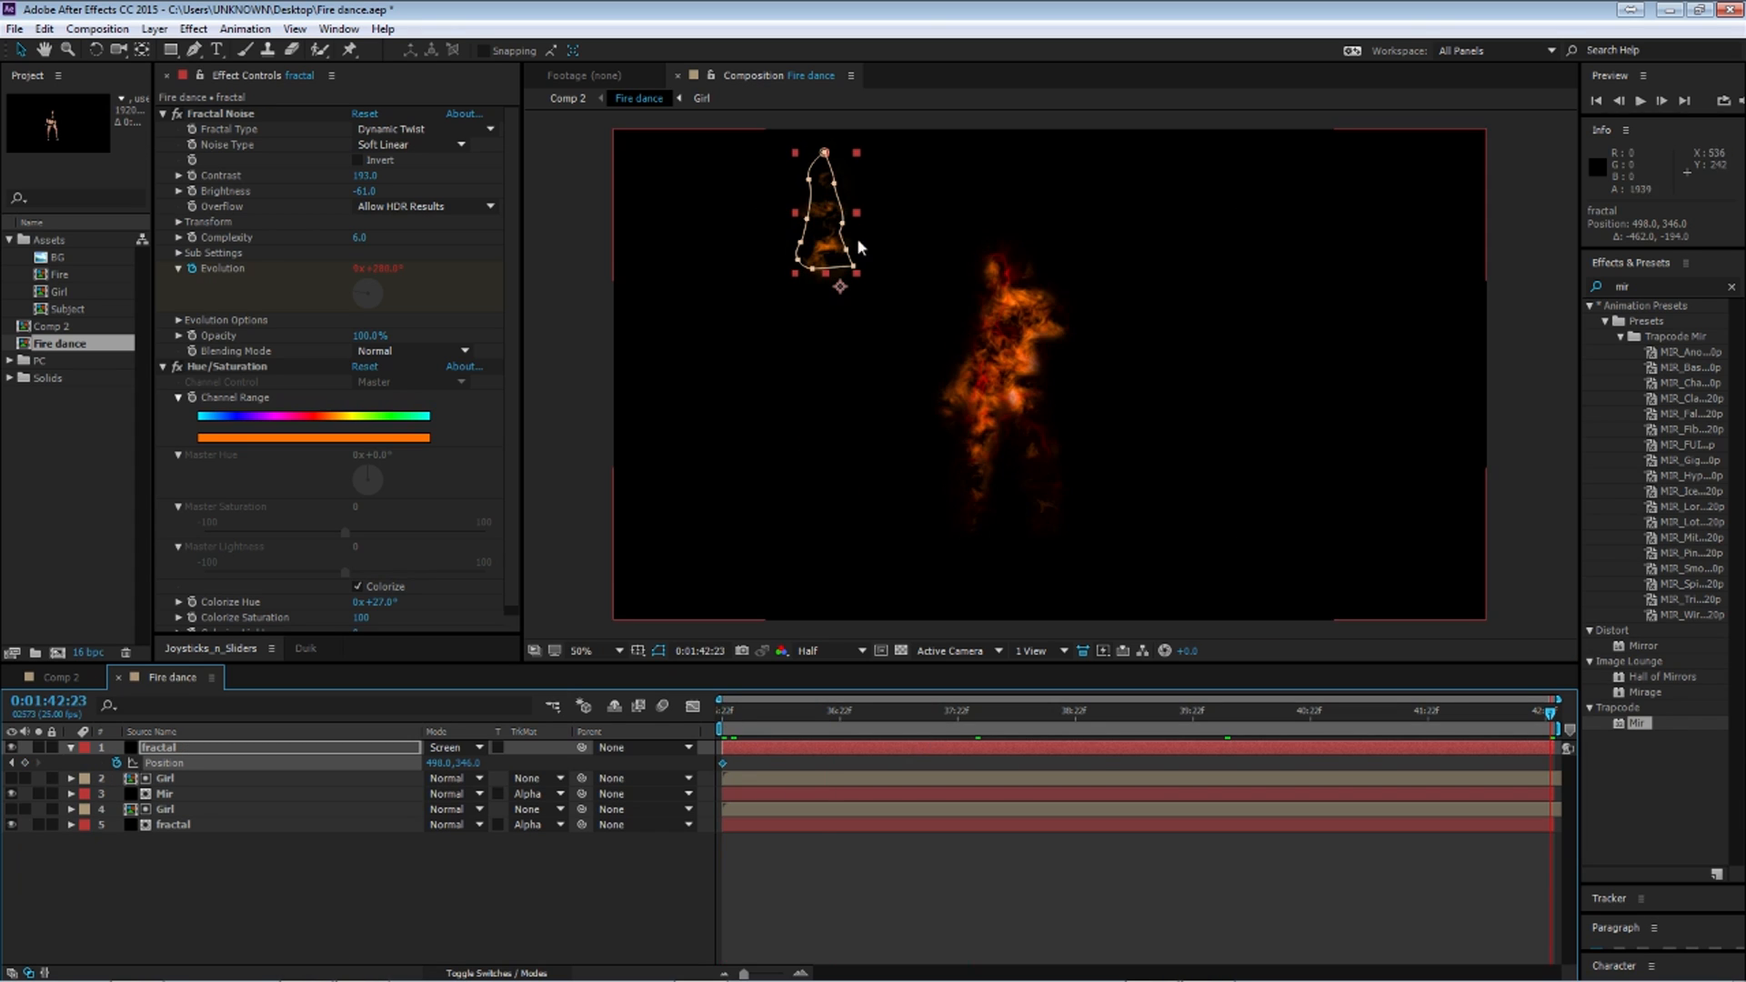
pyautogui.moveTo(827, 244); pyautogui.dragTo(1004, 265)
pyautogui.click(1128, 712)
pyautogui.click(1338, 711)
pyautogui.click(1442, 712)
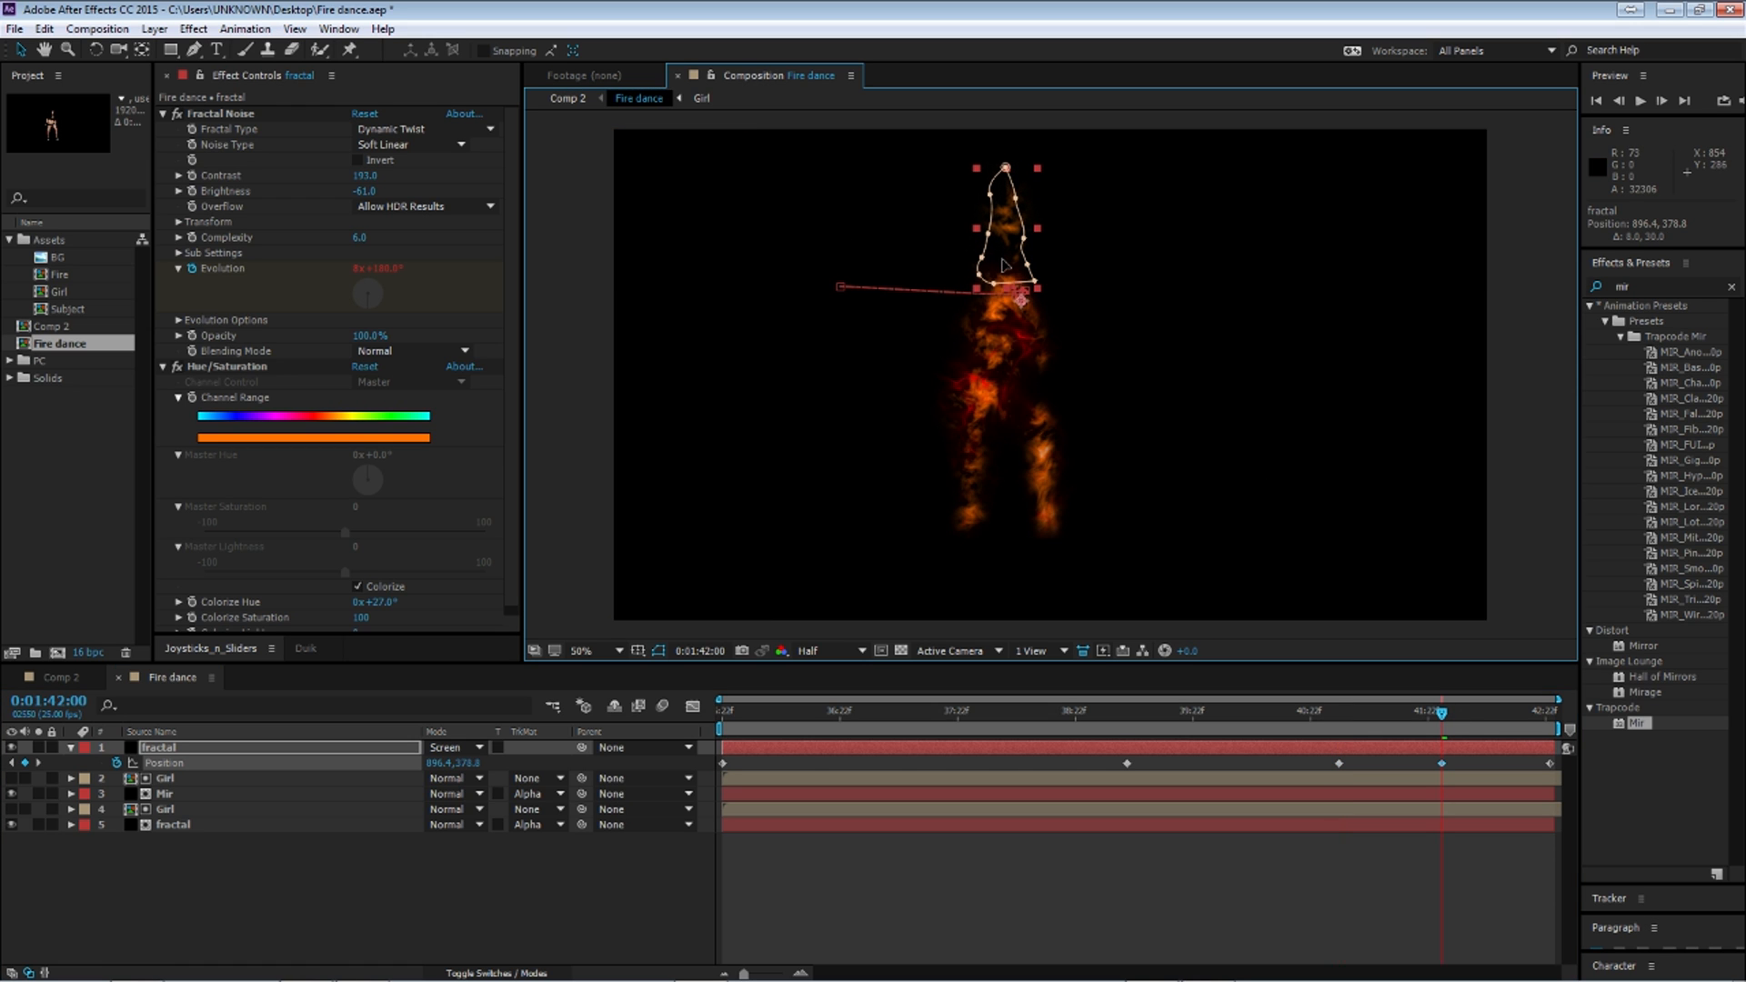
# Step: Correct the masked flames' path with Position keyframes at 0:01:40:05 (886.5, 341), 0:01:40:18 (900.9, 397.5) and midway between 0:01:39:08 and 0:01:40:05
pyautogui.click(1233, 714)
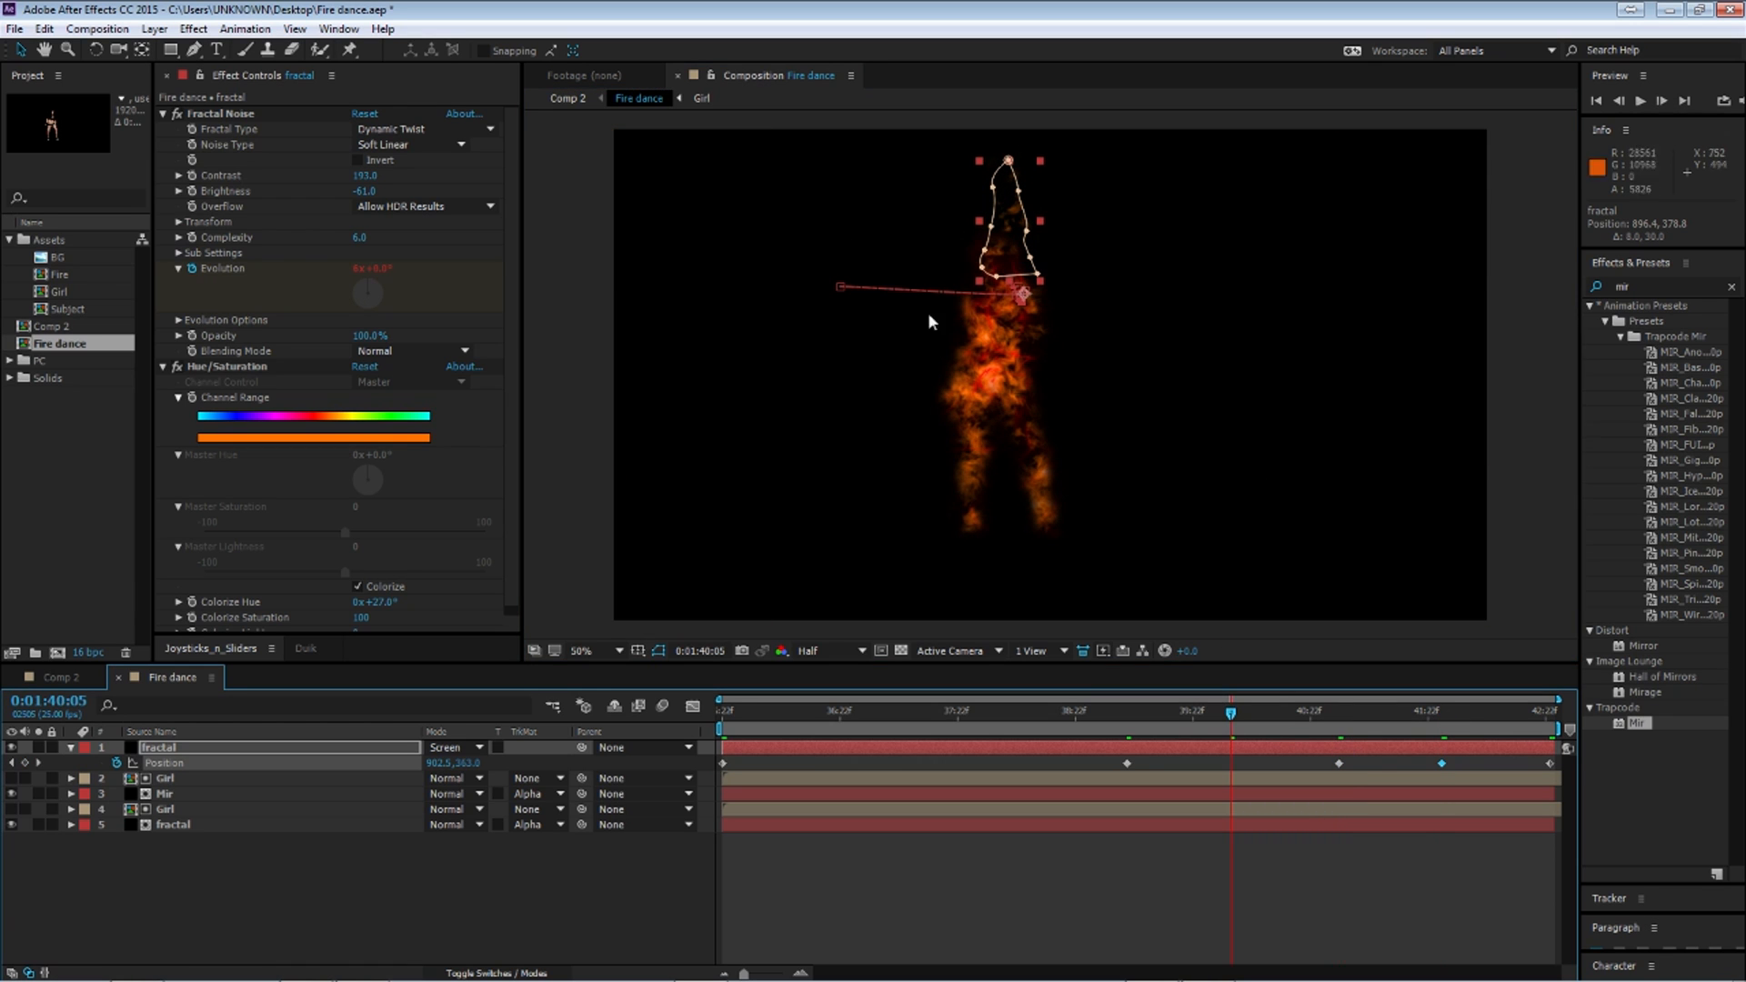
pyautogui.moveTo(1000, 254); pyautogui.dragTo(993, 243)
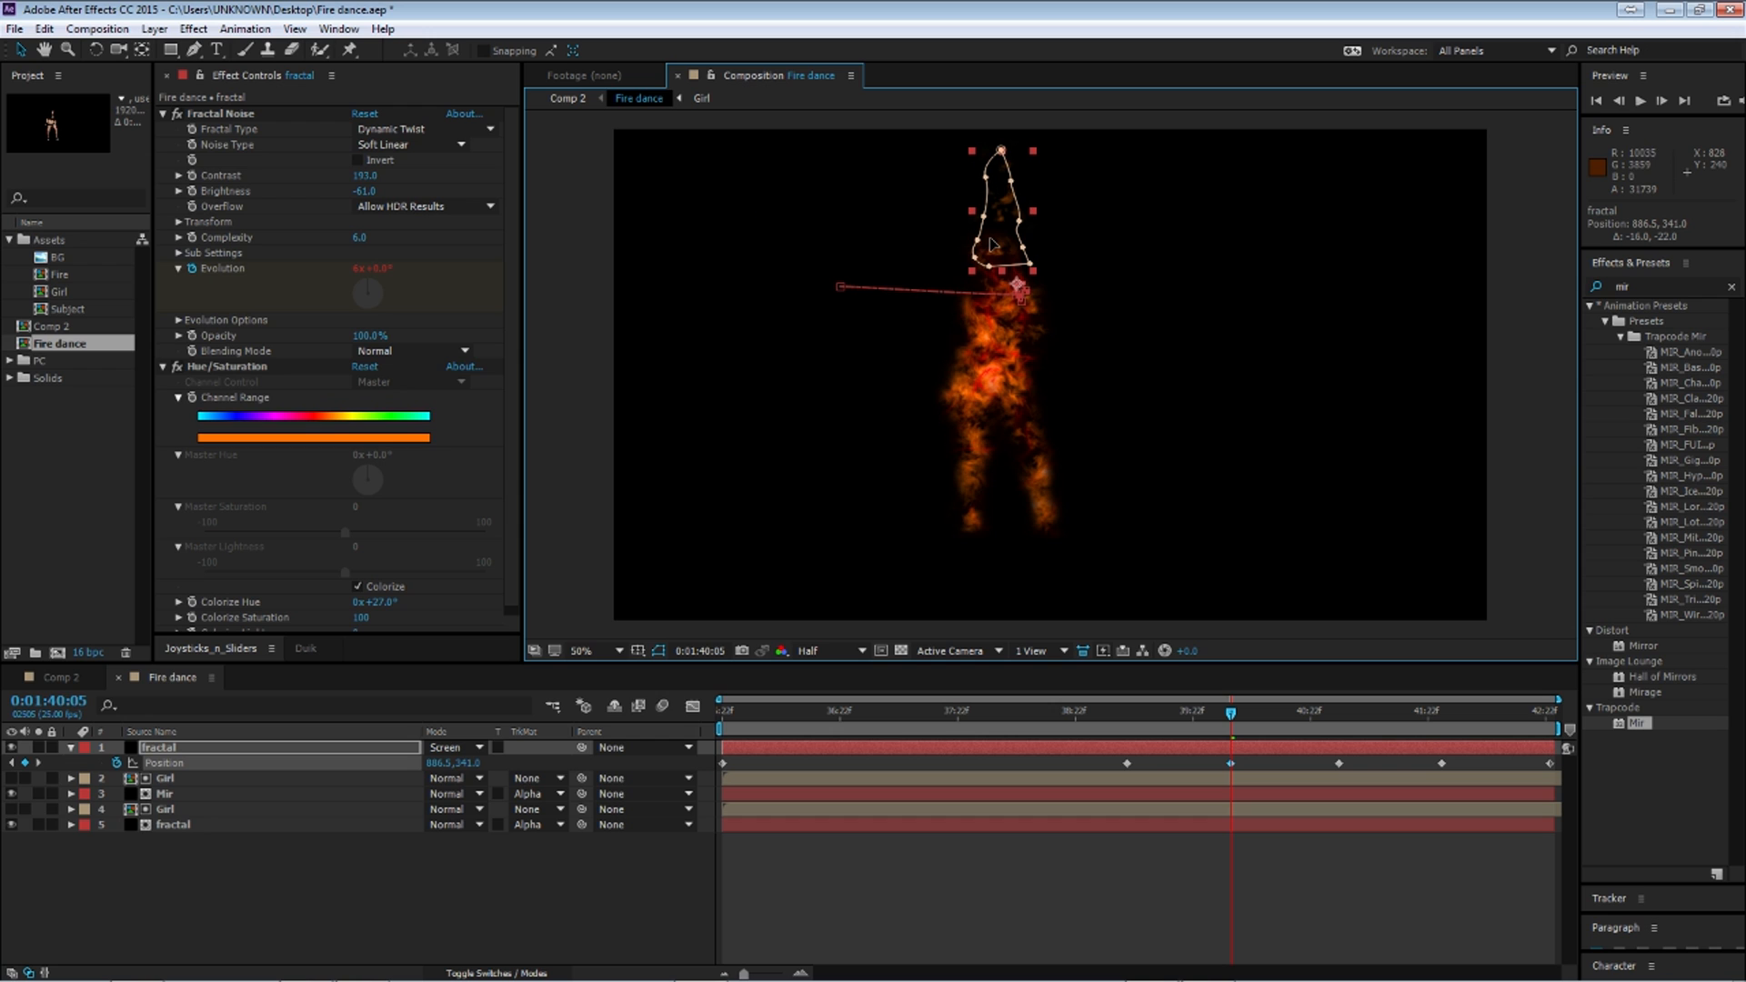
pyautogui.click(1179, 714)
pyautogui.moveTo(1006, 258); pyautogui.dragTo(1011, 279)
pyautogui.click(1292, 714)
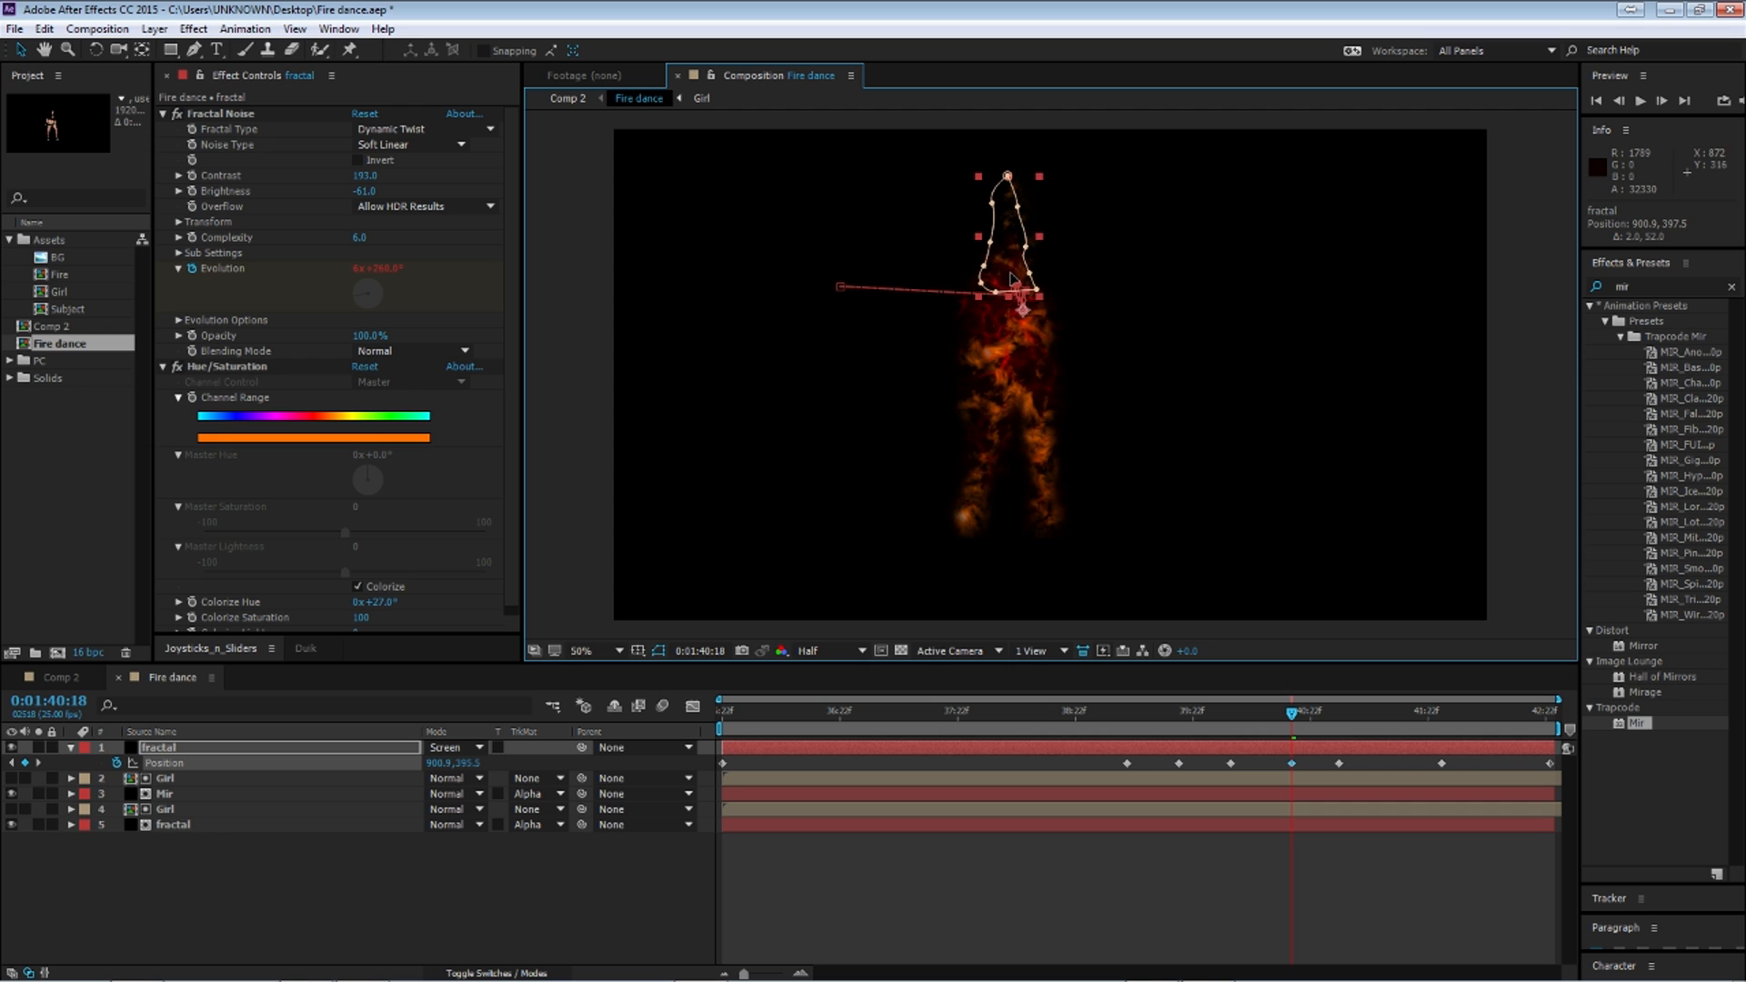
# Step: Add Position keyframes on either side of 0:01:42:00, including 0:01:42:10, so the masked flames follow the dancer's head
pyautogui.click(1391, 714)
pyautogui.moveTo(1018, 252); pyautogui.dragTo(996, 254)
pyautogui.click(1489, 714)
pyautogui.moveTo(1001, 171); pyautogui.dragTo(991, 211)
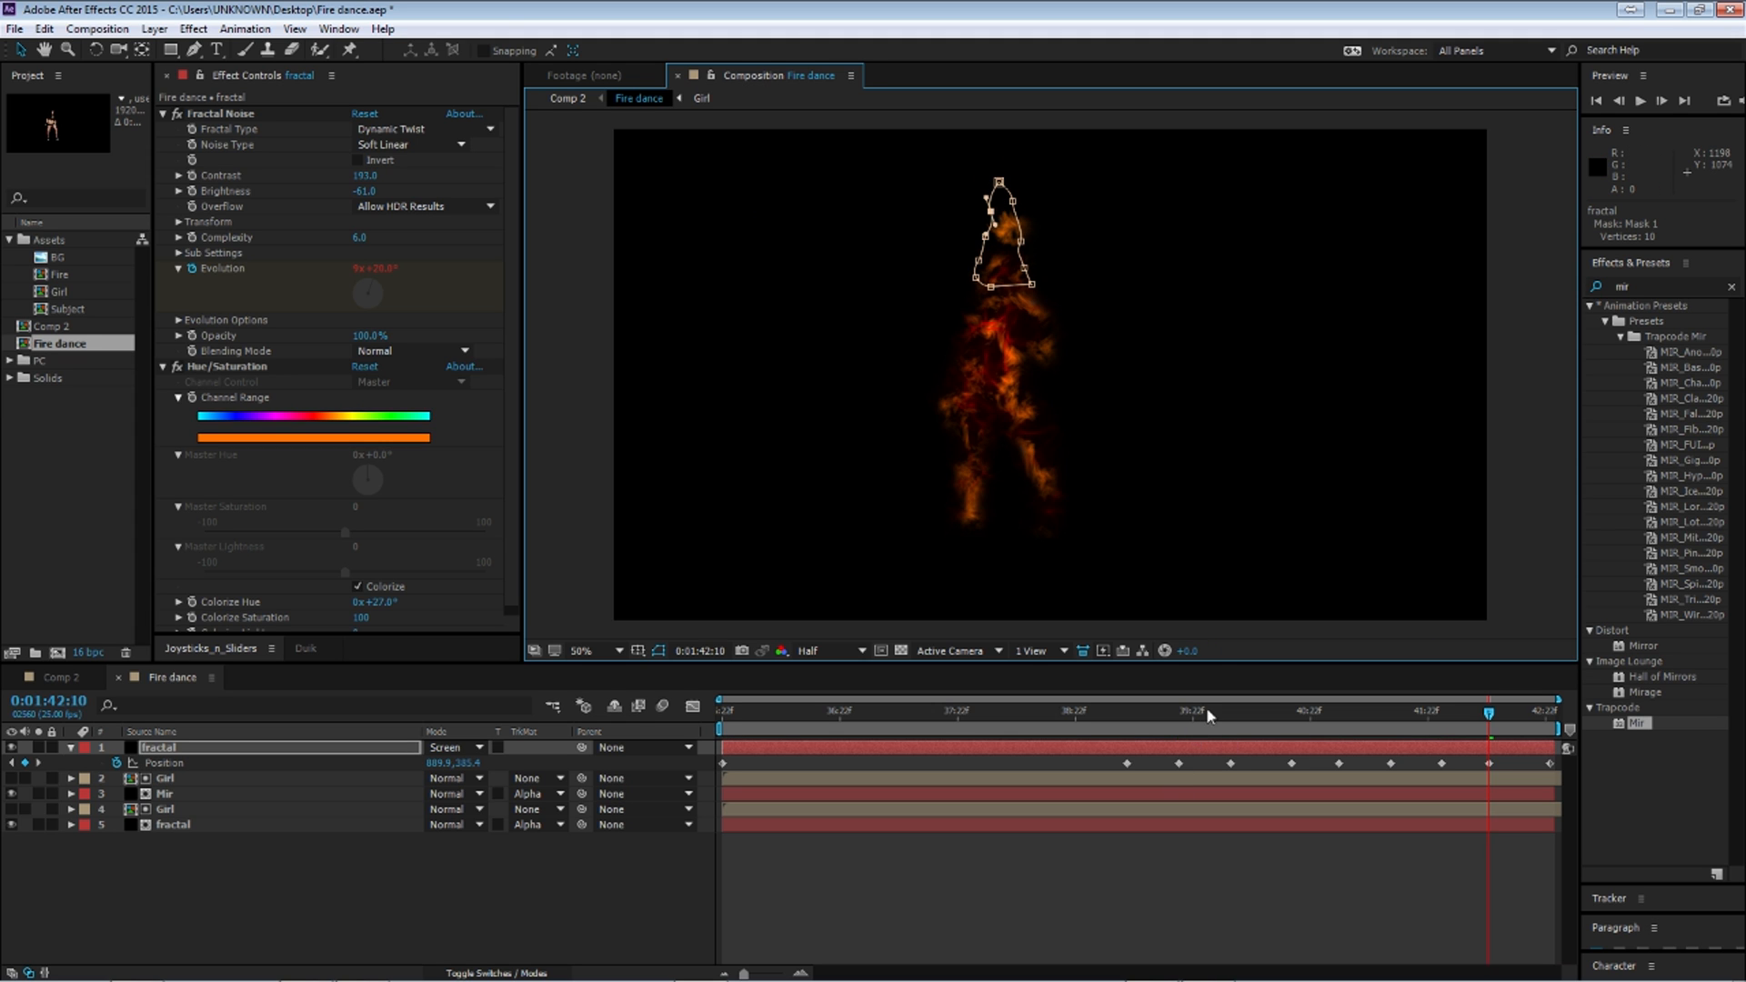
# Step: Preview the head flames, and at 0:01:37:12 move them over the dancer's head to position 805.8, 341.2
pyautogui.press('space')
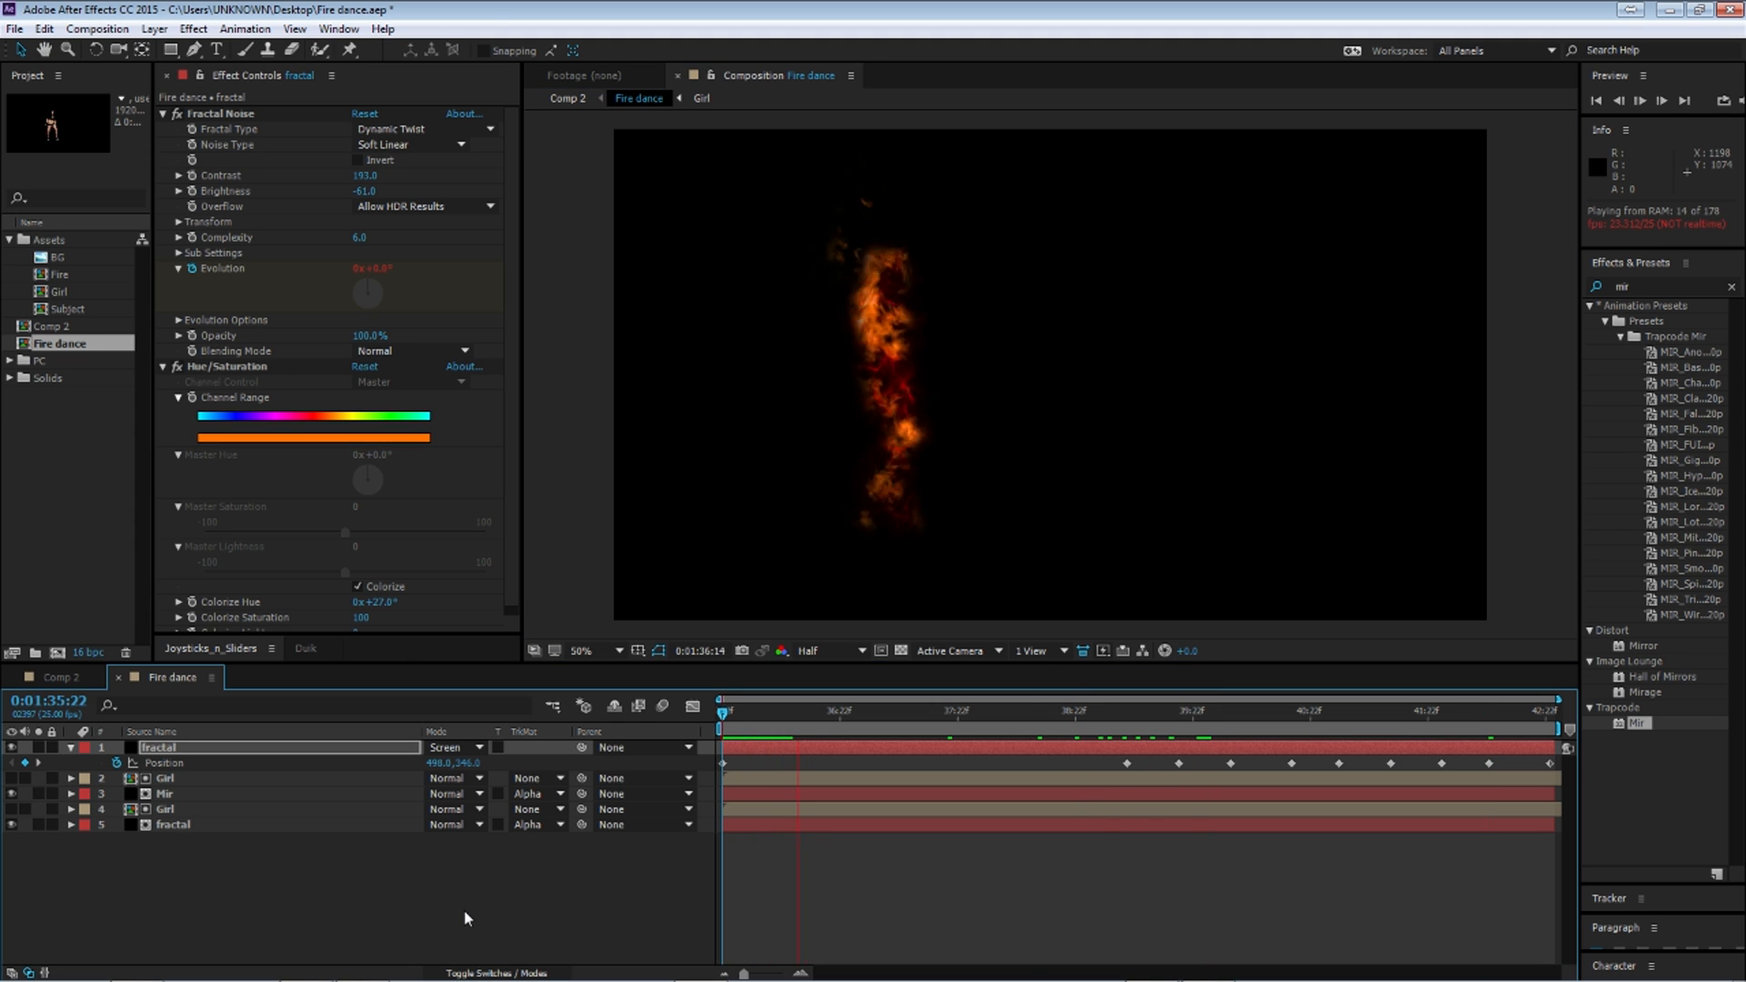
pyautogui.moveTo(902, 714); pyautogui.dragTo(912, 719)
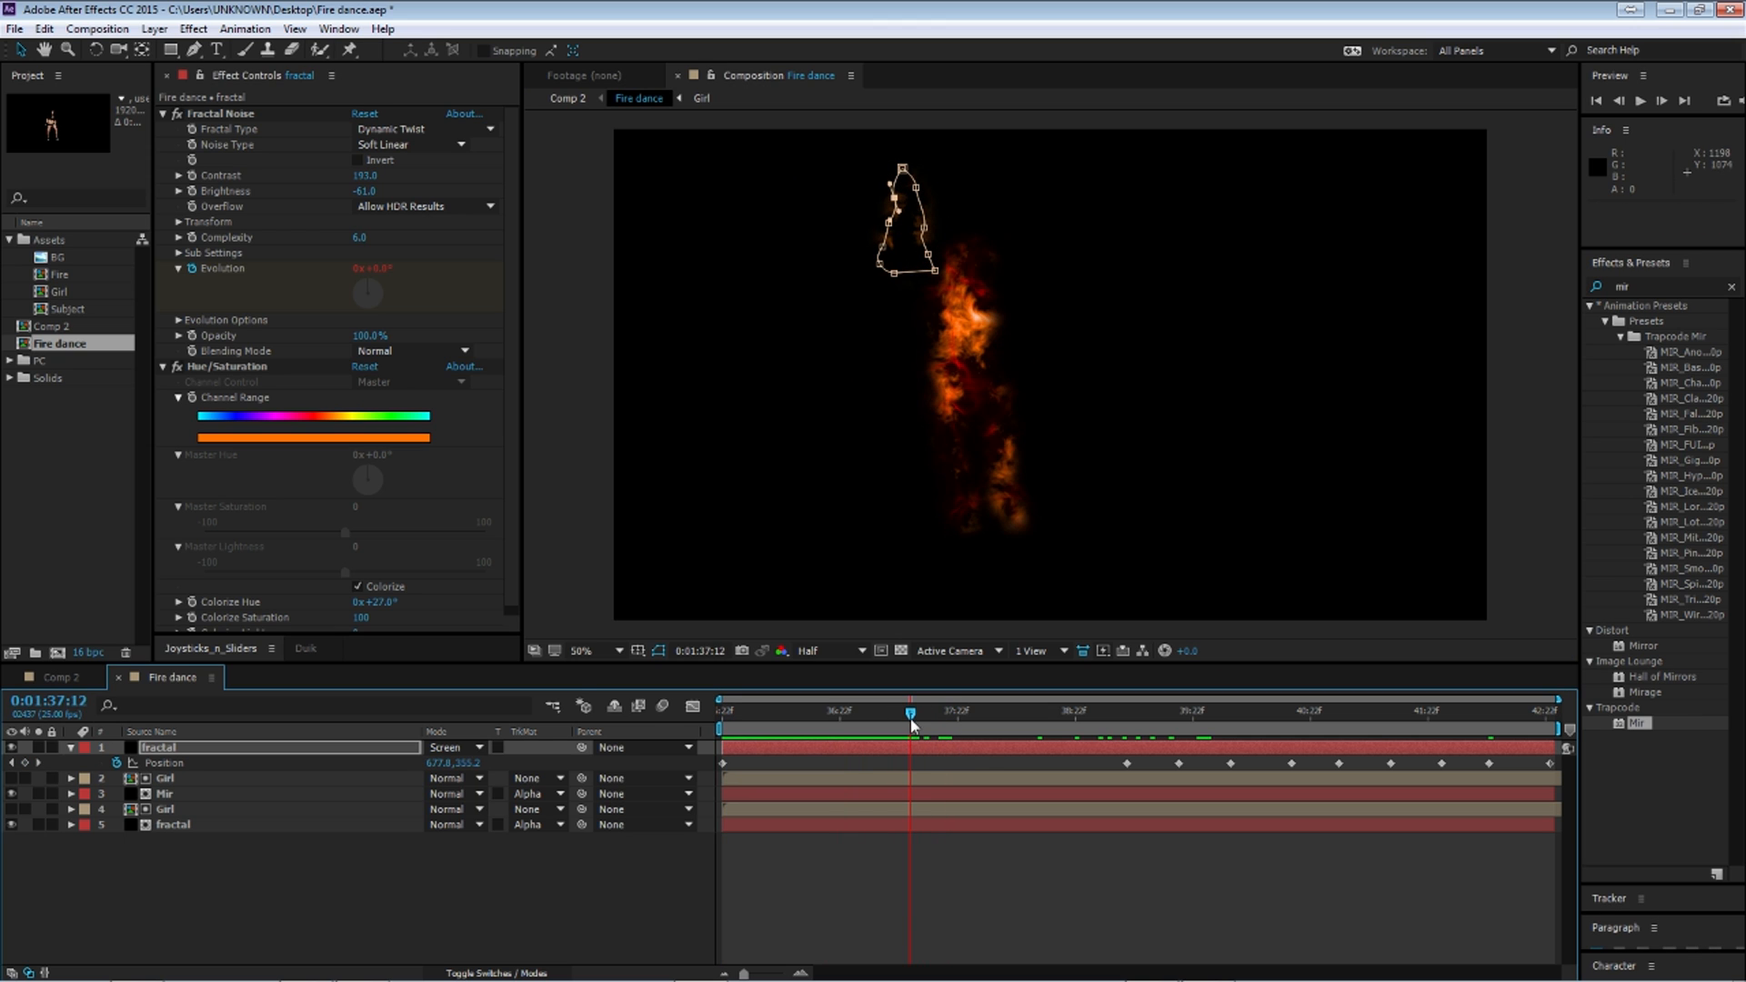
pyautogui.moveTo(897, 250); pyautogui.dragTo(966, 252)
pyautogui.click(149, 897)
pyautogui.click(165, 763)
# Step: Keyframe the head flames' position to 917.5, 347.5 at 0:01:38:11 and 661.9, 337.2 at 0:01:36:17, and preview the motion
pyautogui.click(1023, 712)
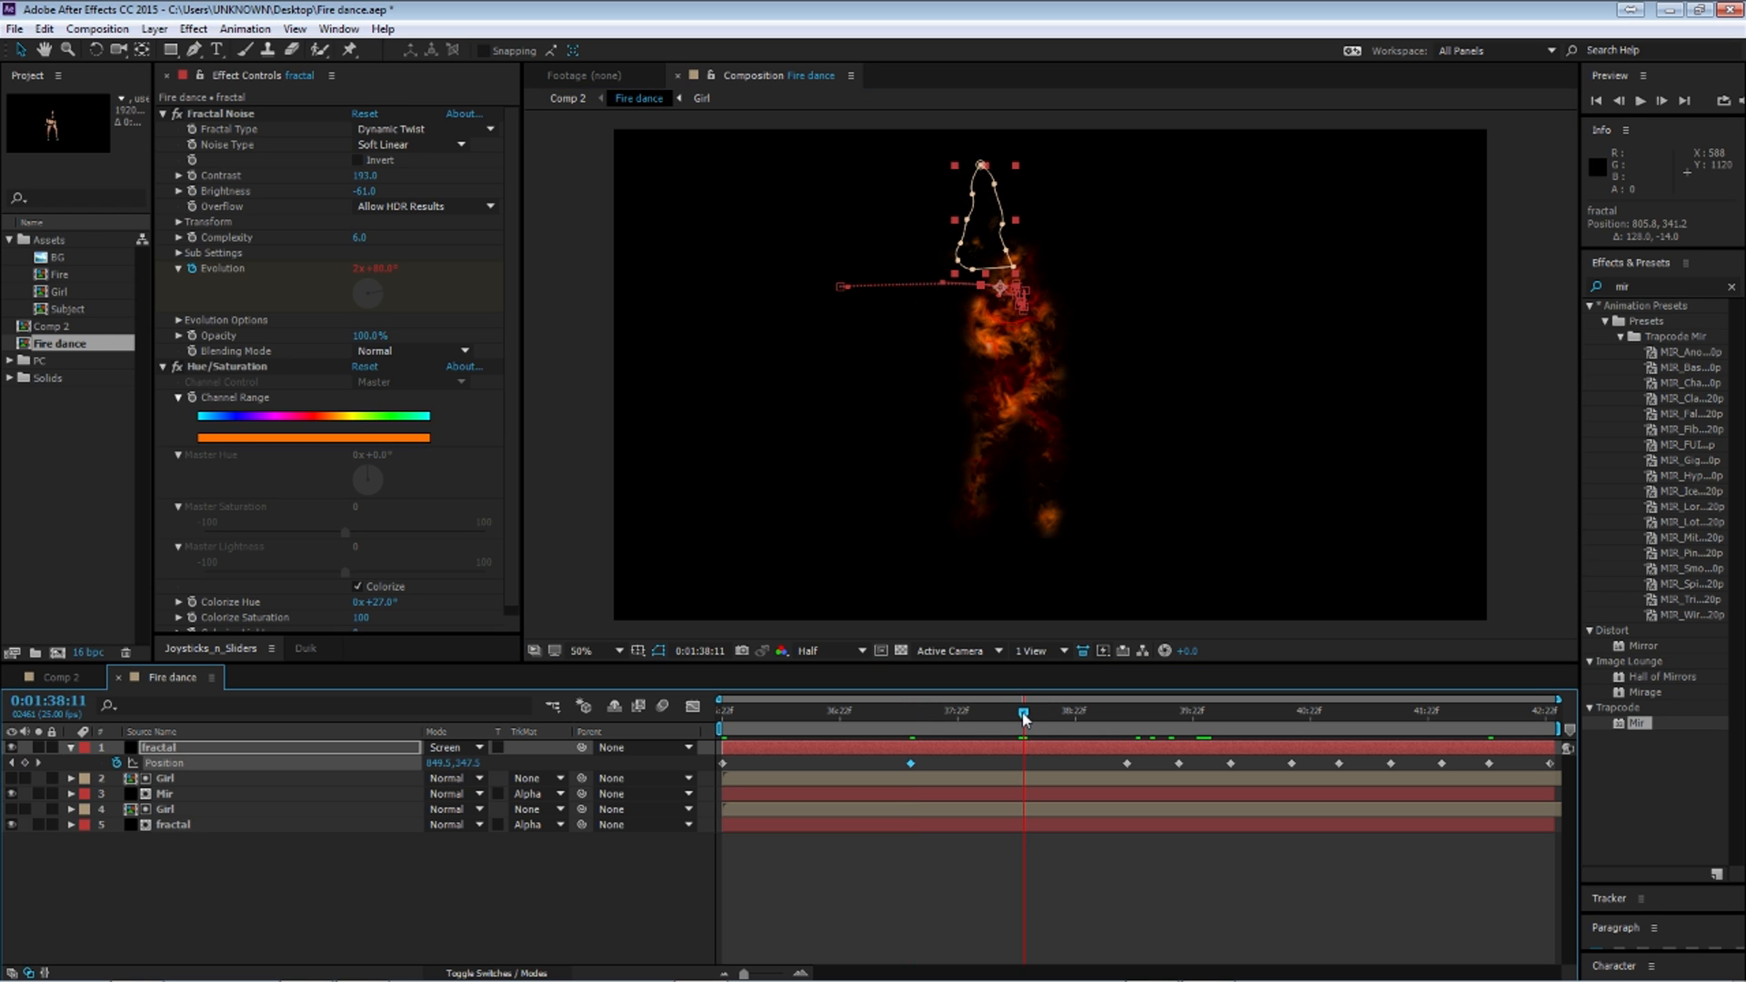
pyautogui.moveTo(987, 252); pyautogui.dragTo(1018, 251)
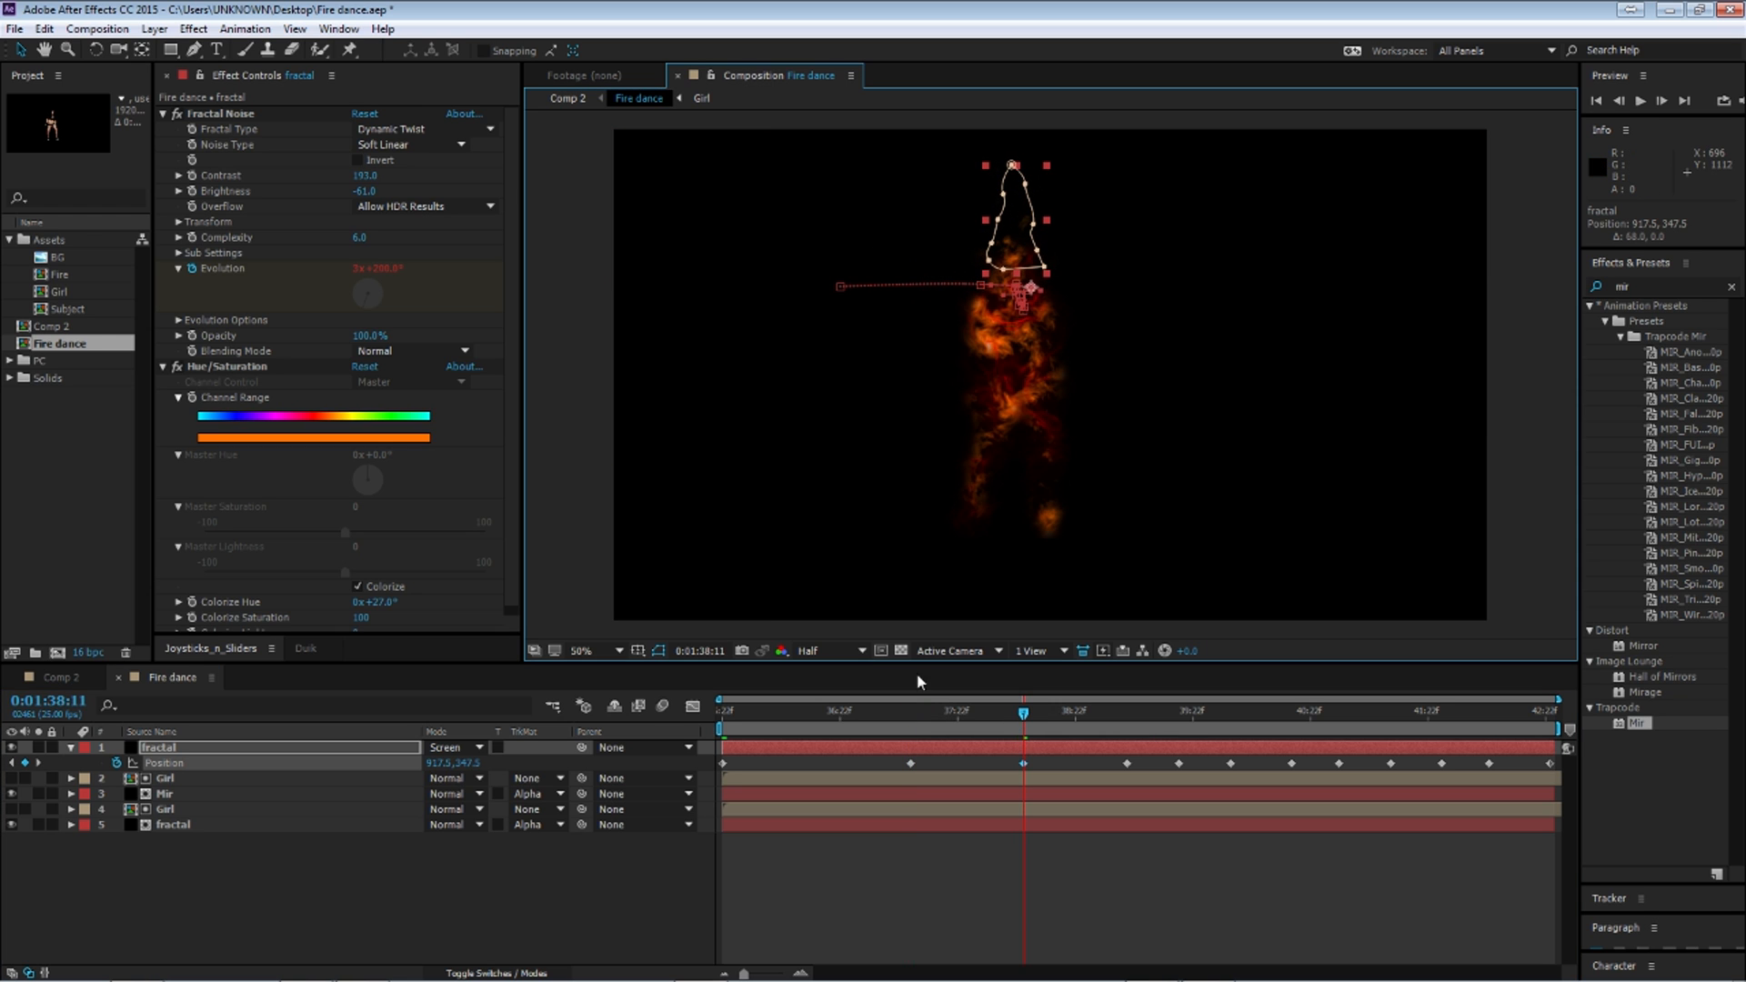
pyautogui.click(816, 712)
pyautogui.moveTo(910, 542); pyautogui.dragTo(914, 540)
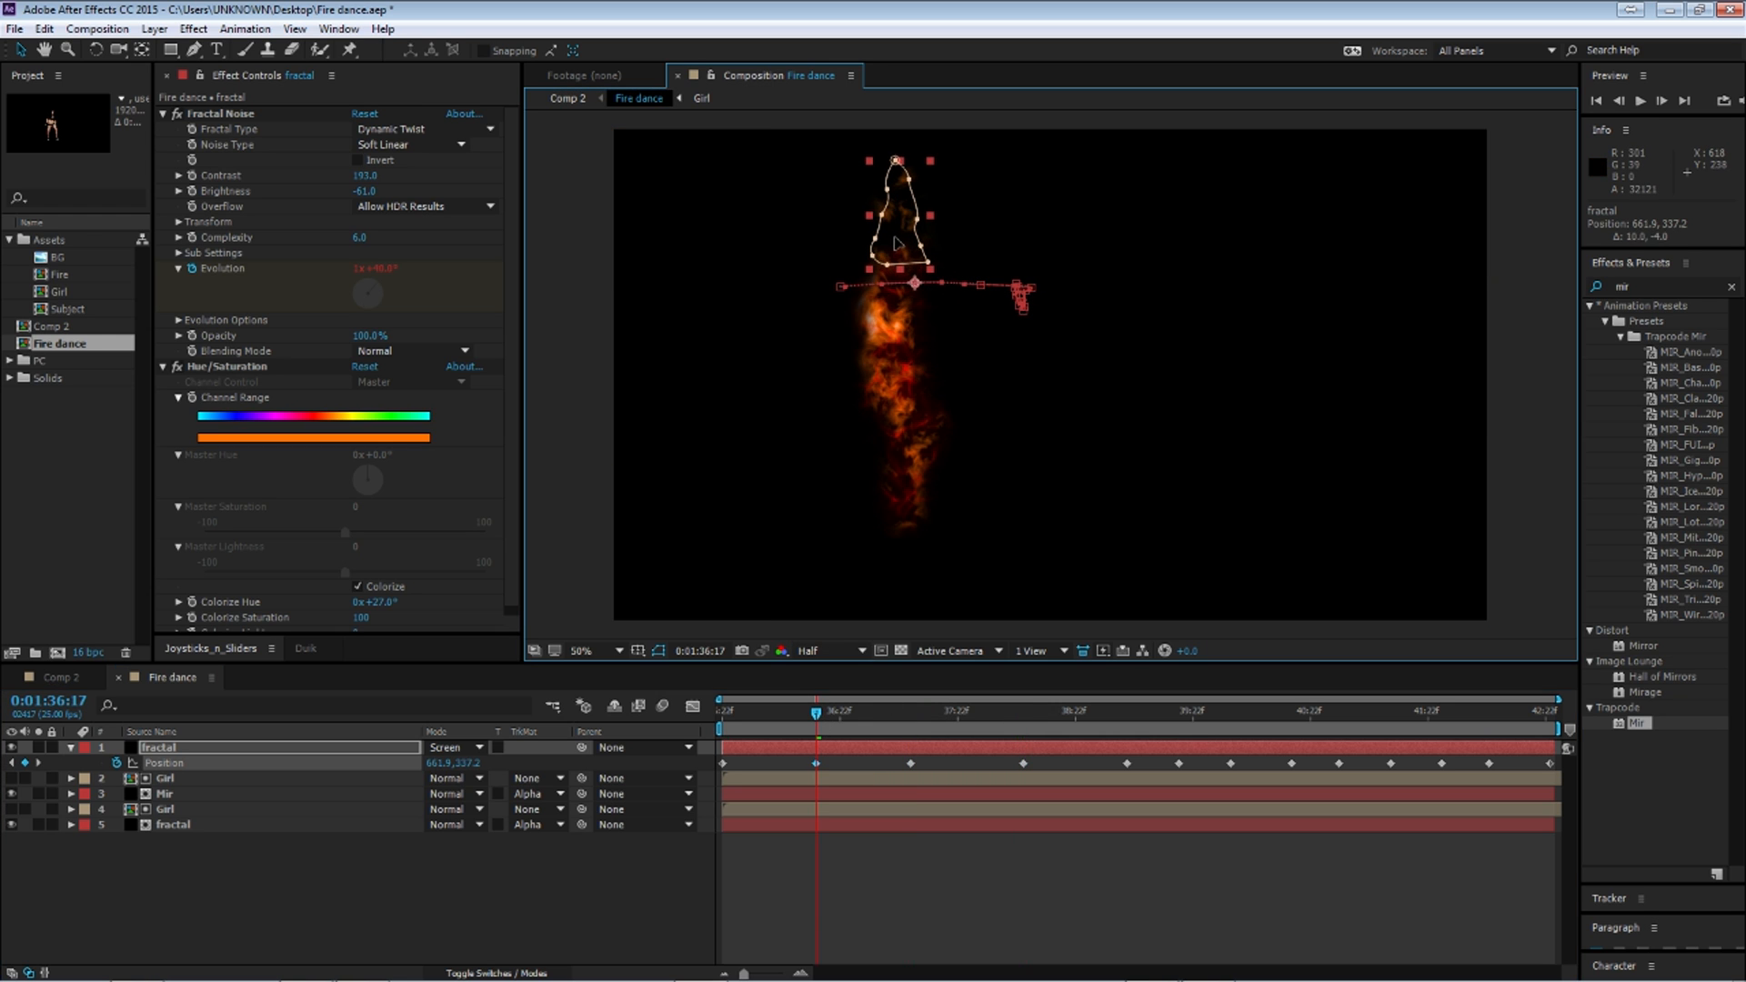
pyautogui.moveTo(865, 715); pyautogui.dragTo(1079, 739)
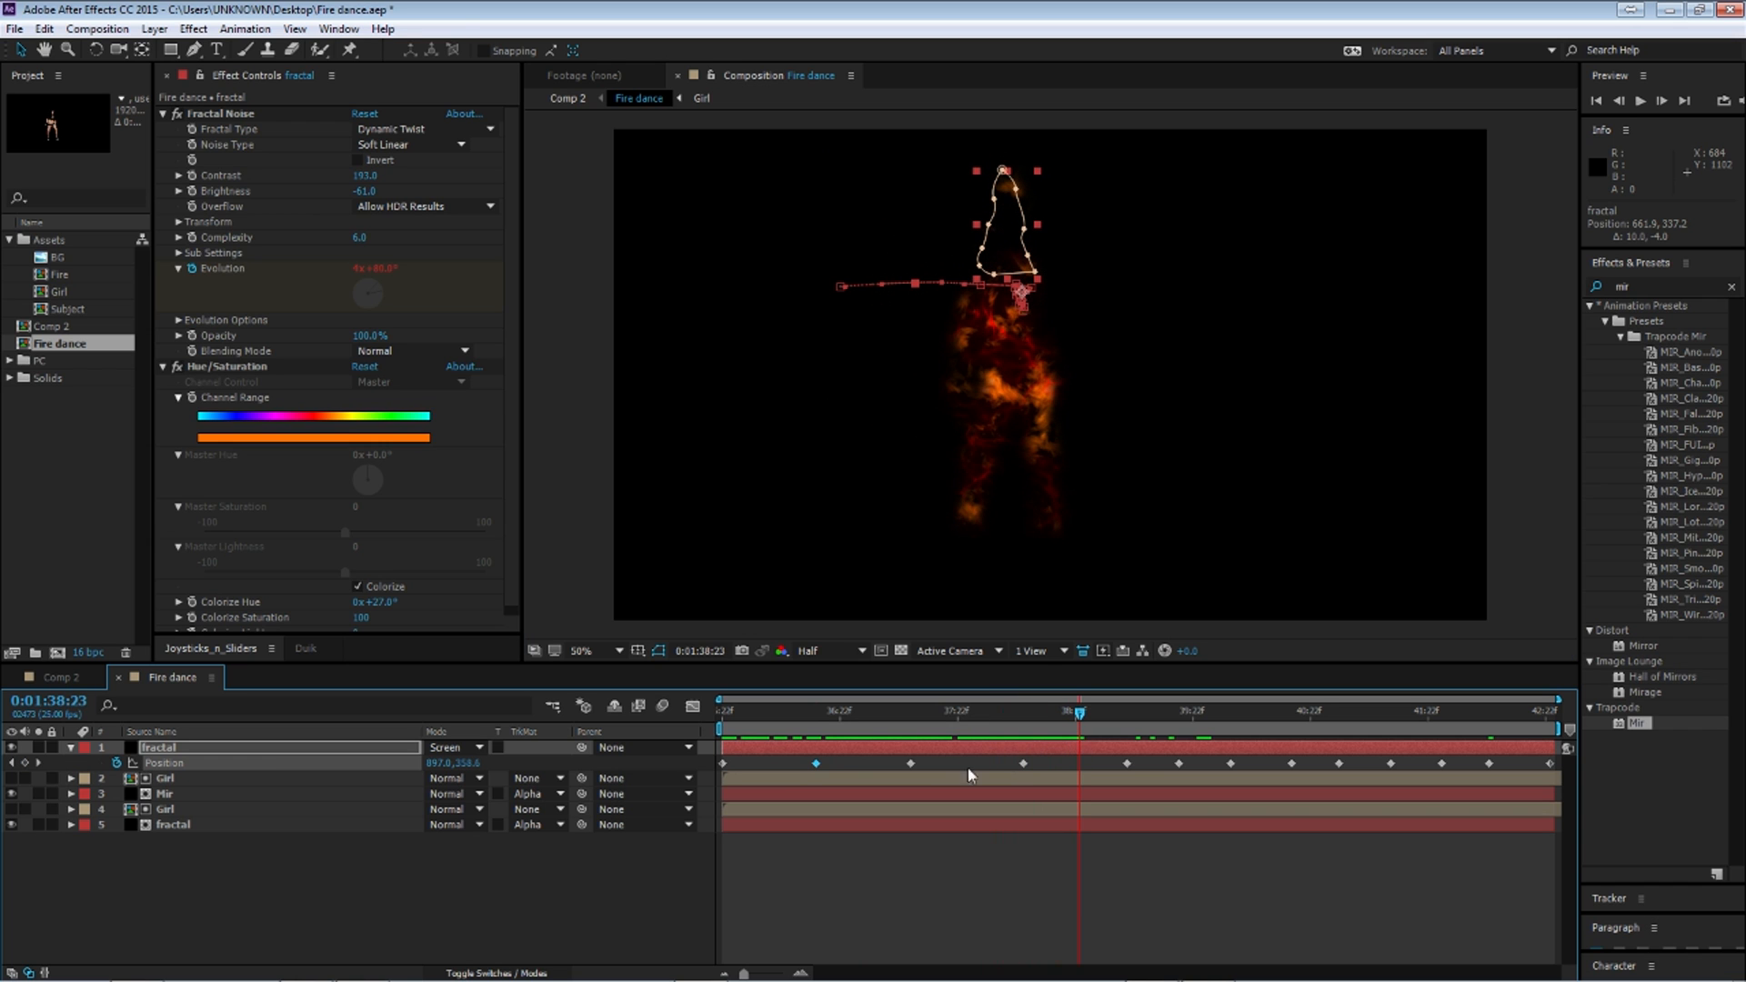
pyautogui.click(651, 901)
pyautogui.press('space')
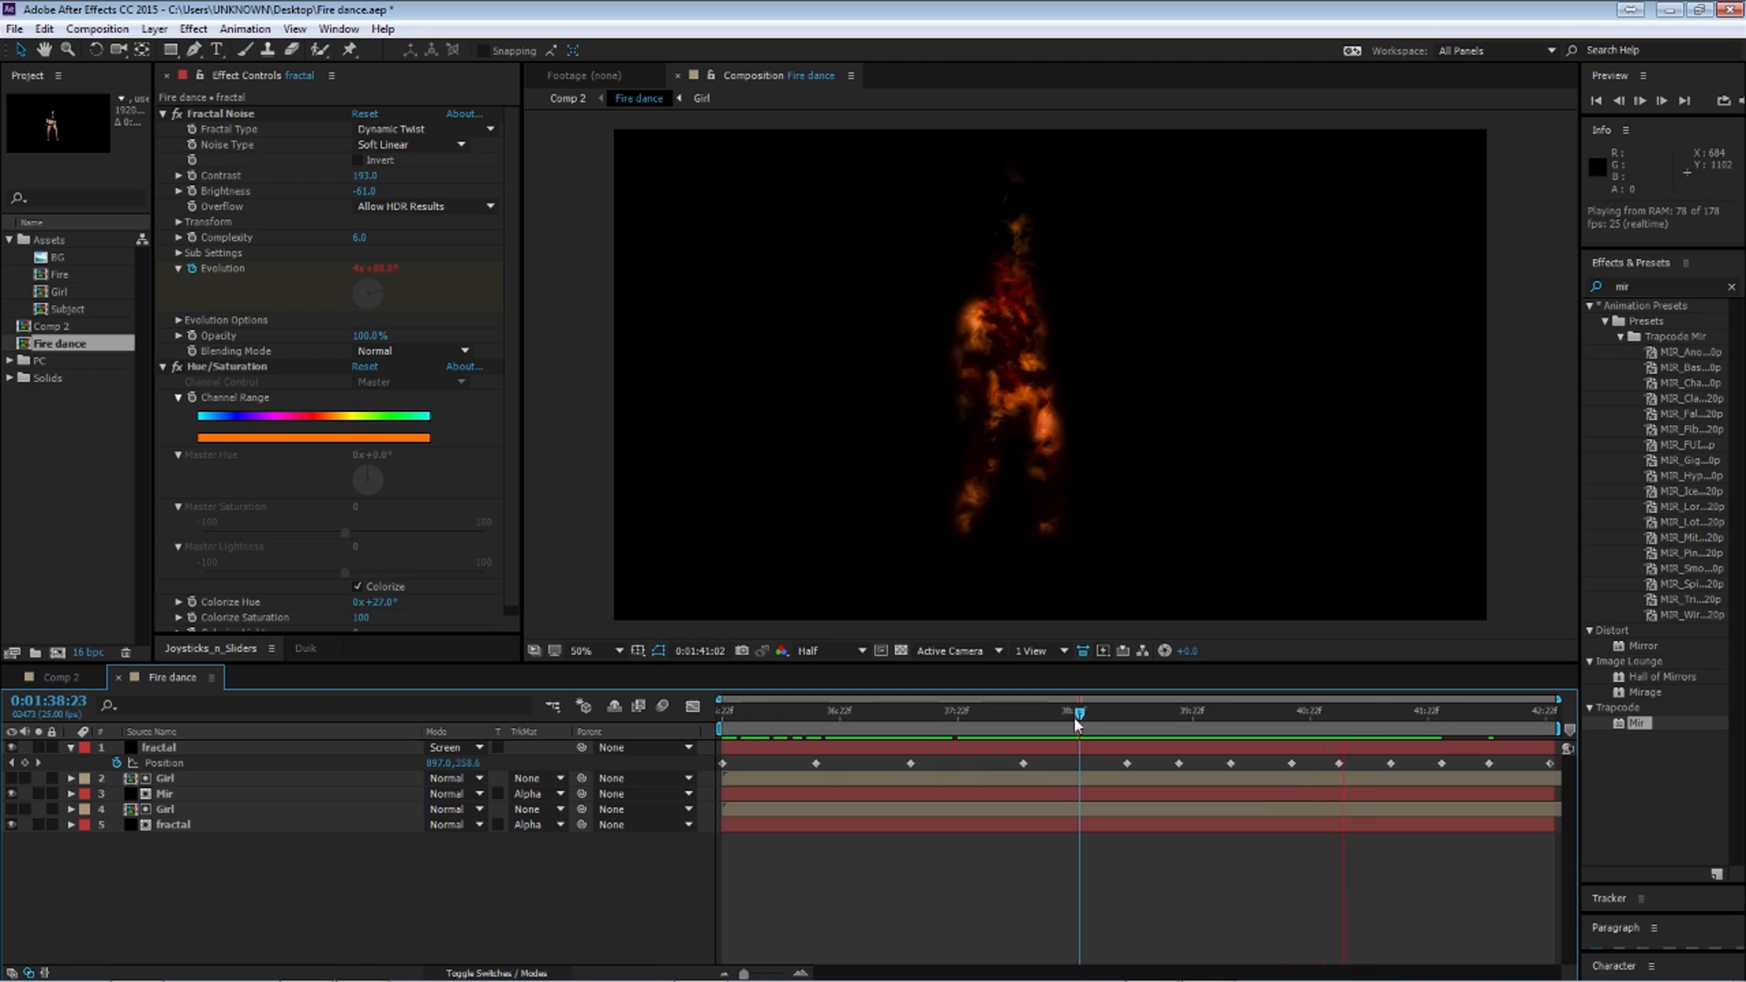
# Step: Lower the head flames' Fractal Noise Contrast to 136, raise their Mask Feather to 79 pixels, and preview the result
pyautogui.moveTo(1080, 714); pyautogui.dragTo(1128, 726)
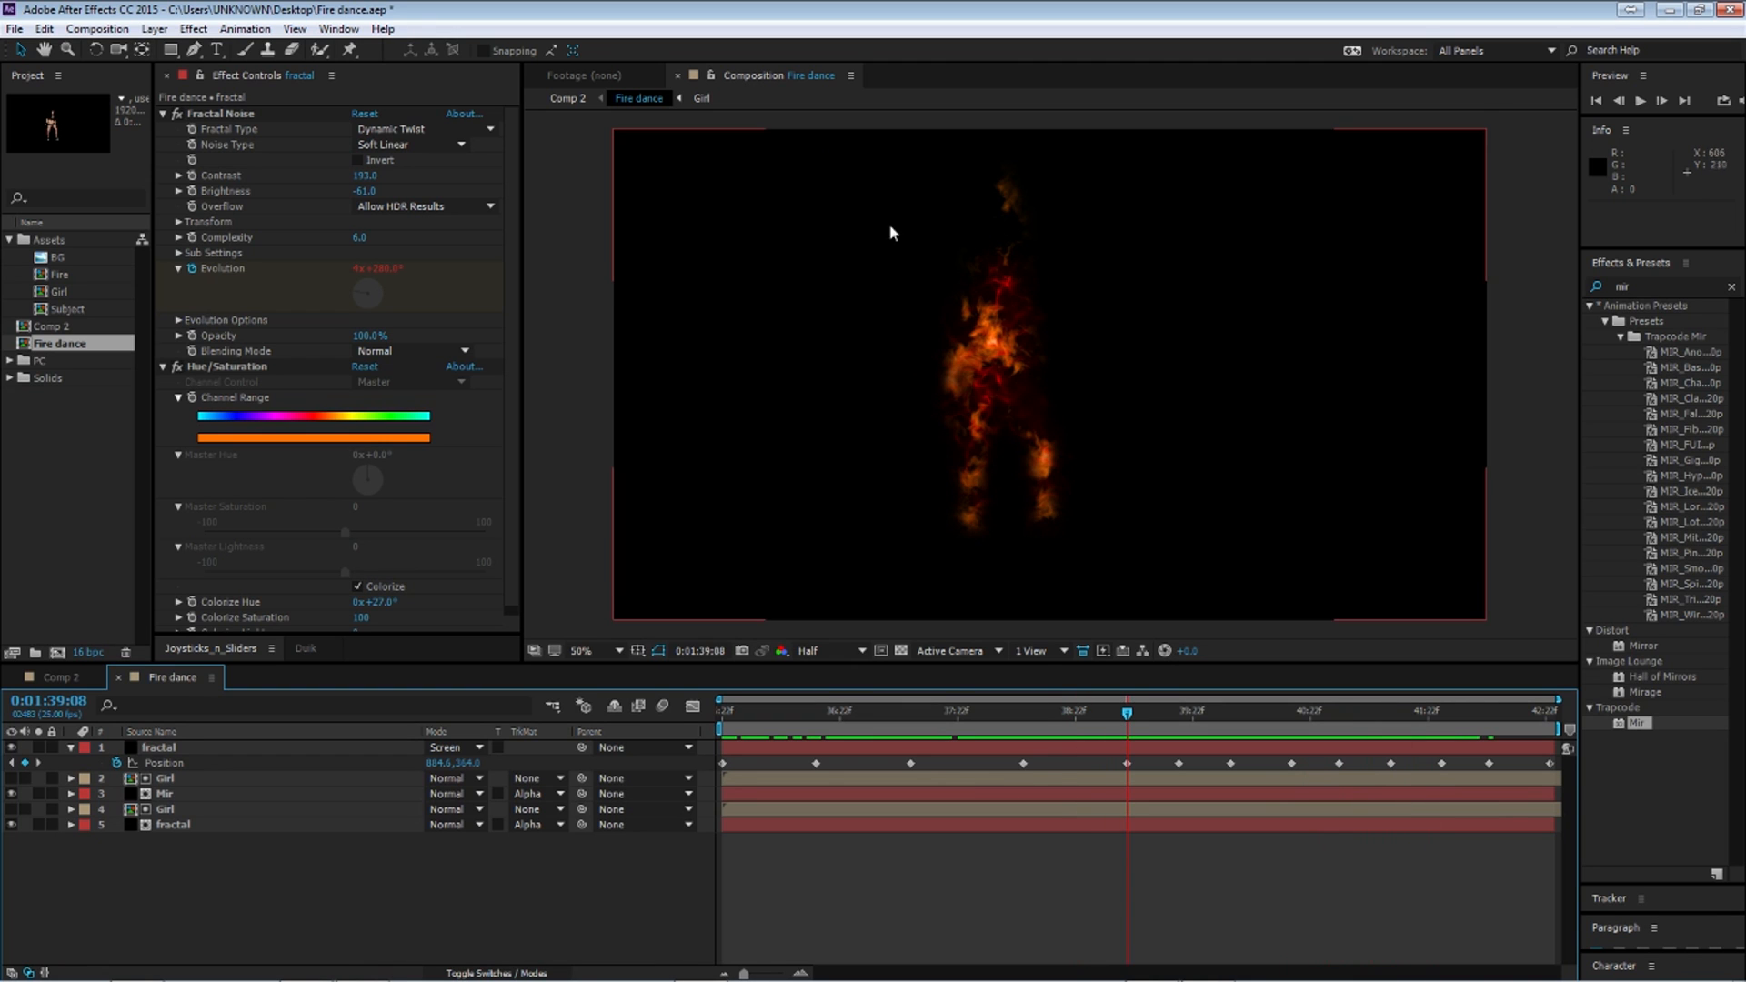
pyautogui.click(164, 747)
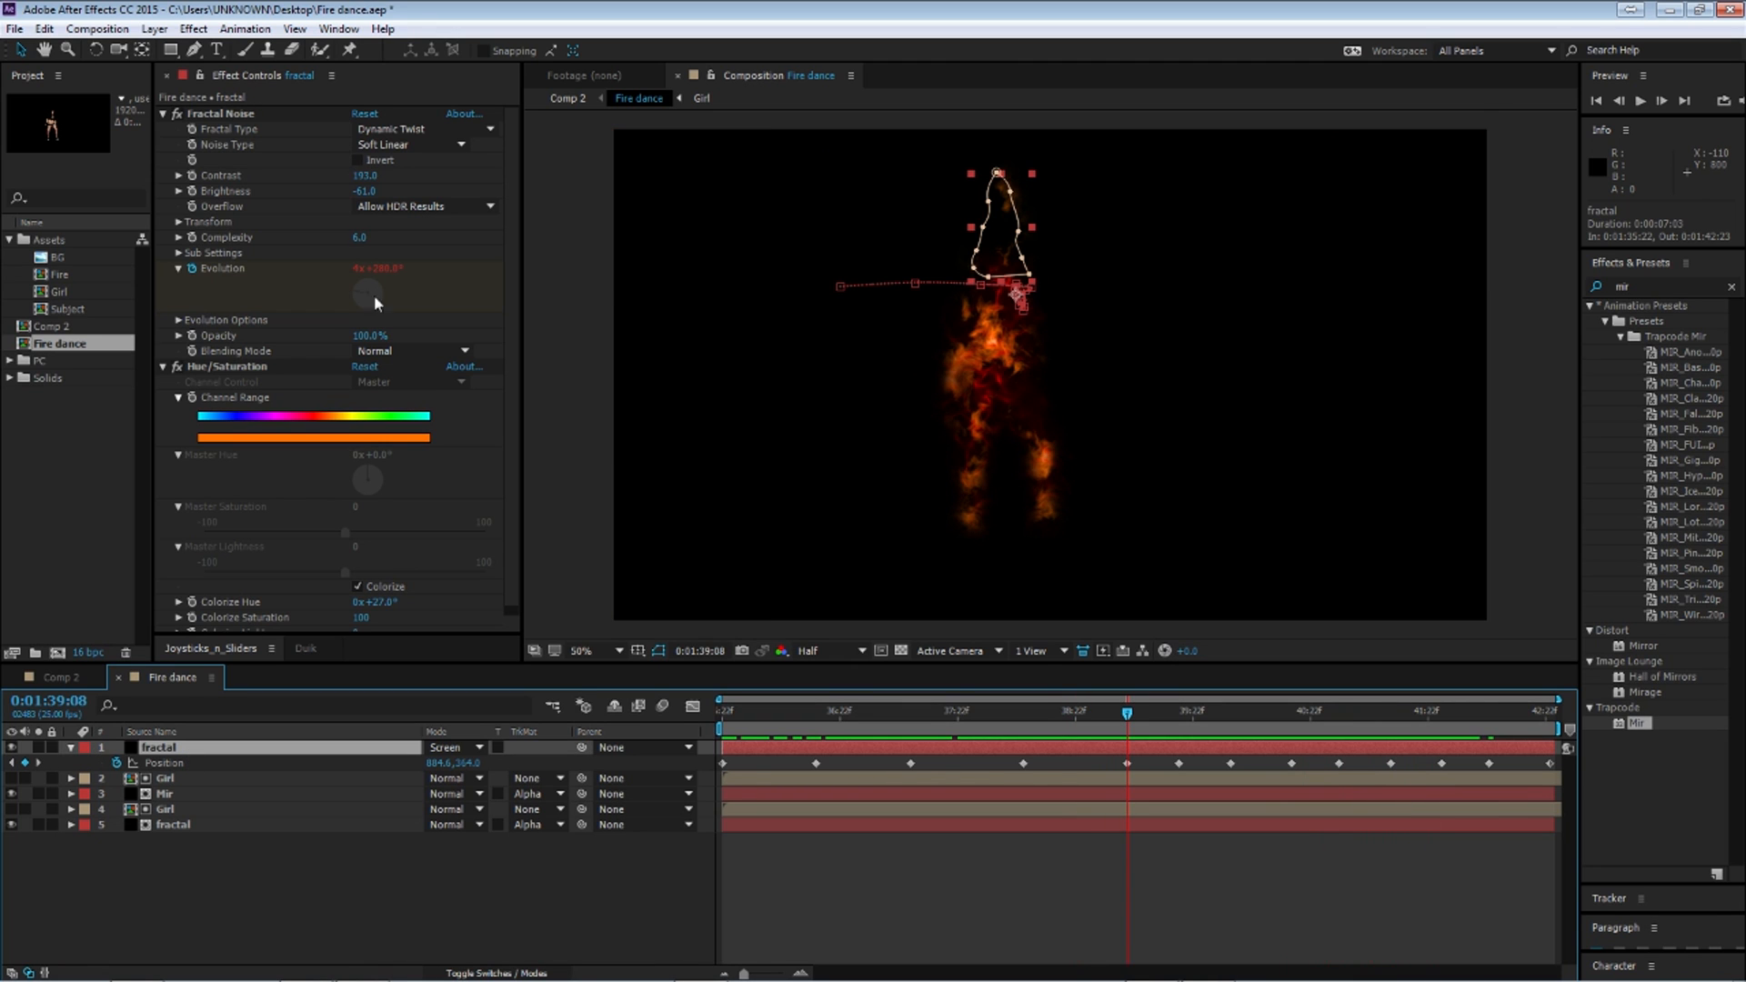
pyautogui.moveTo(369, 178); pyautogui.dragTo(386, 174)
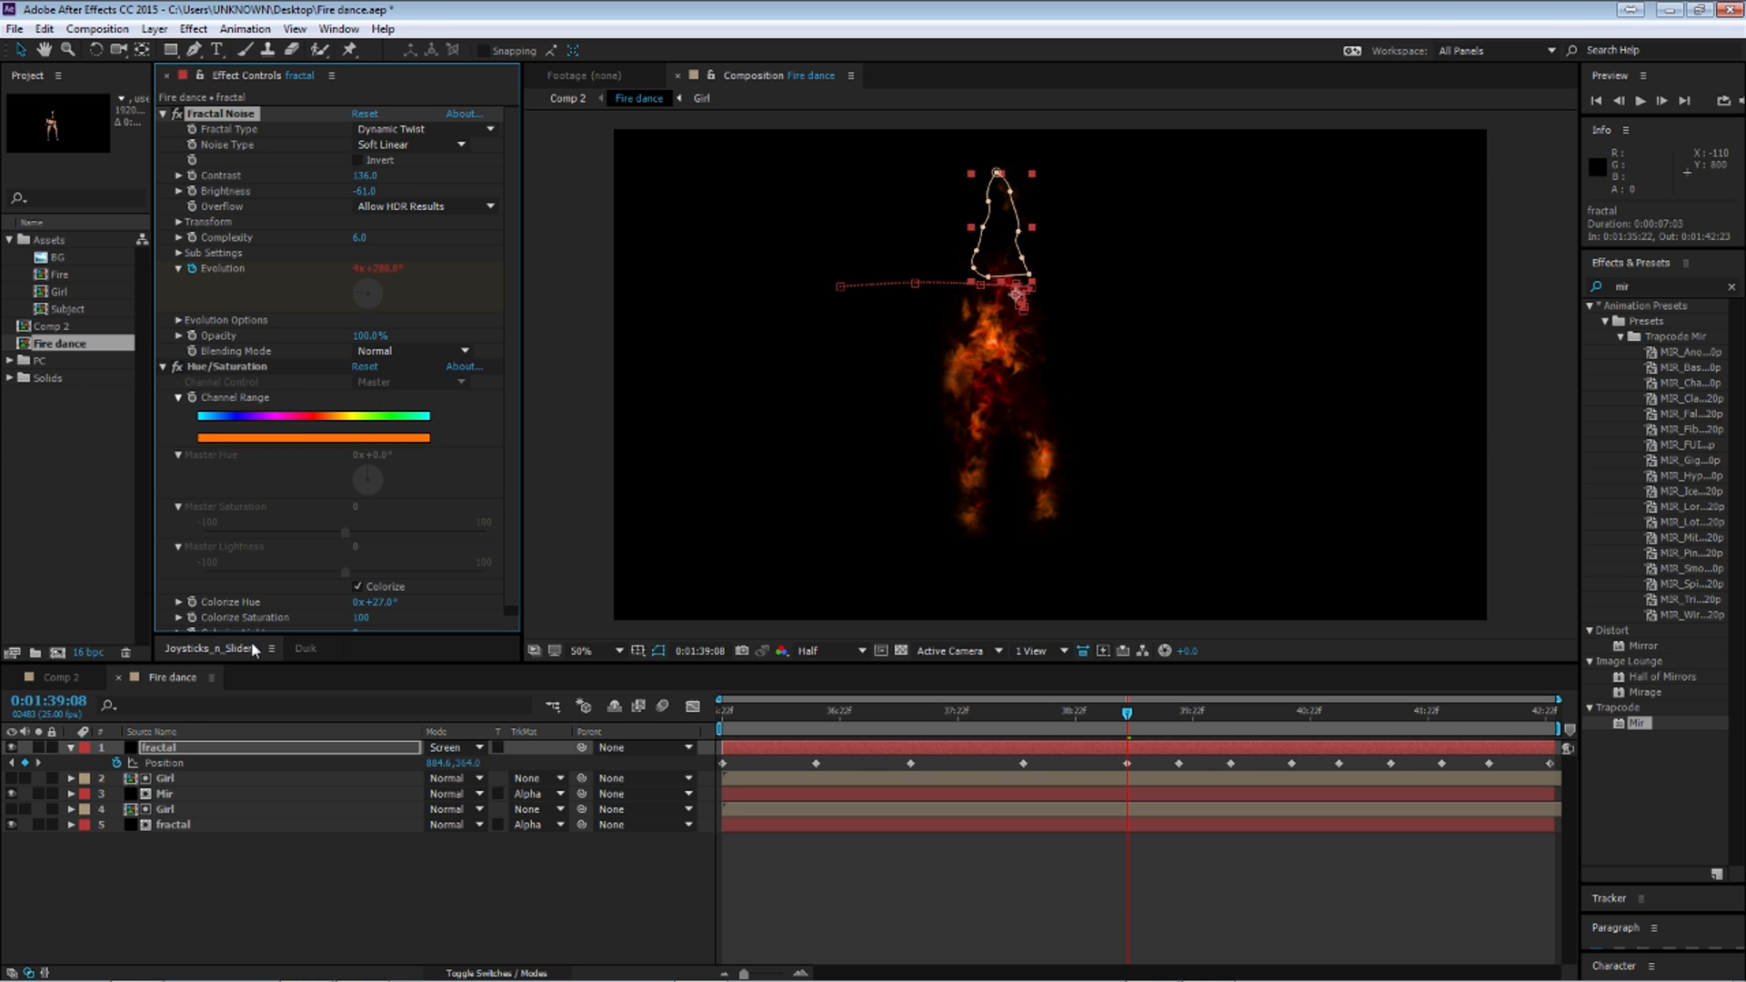
pyautogui.press('f')
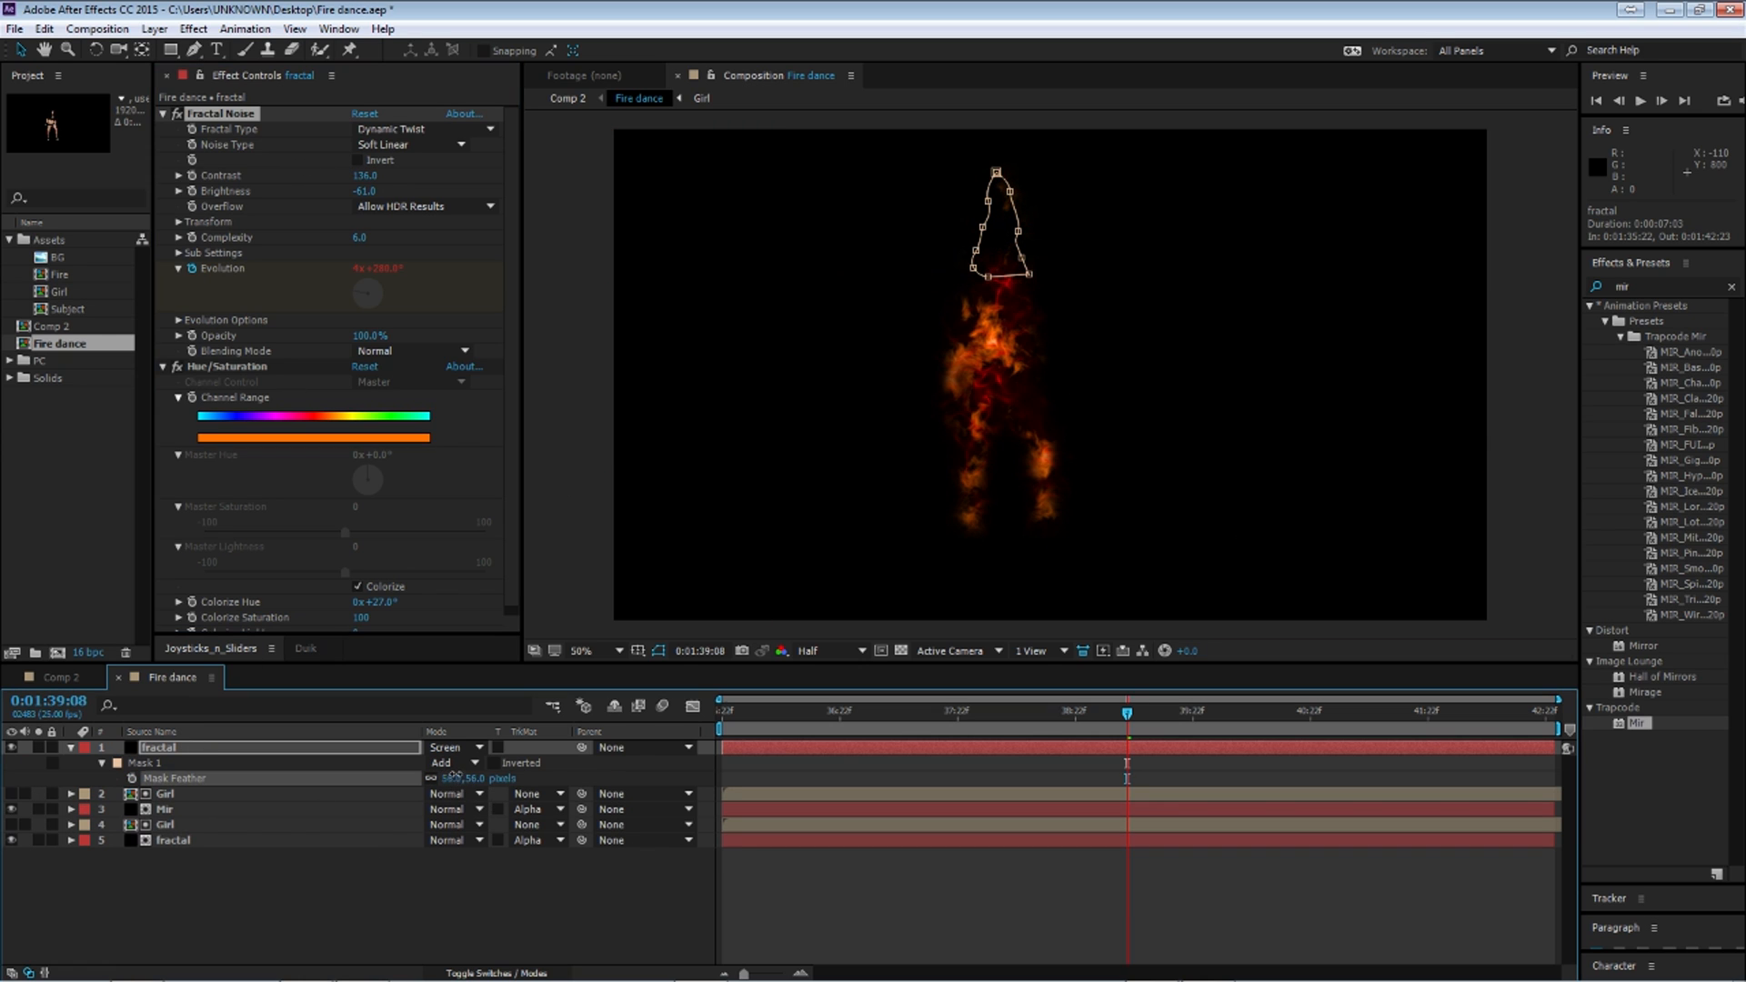
pyautogui.click(425, 913)
pyautogui.press('space')
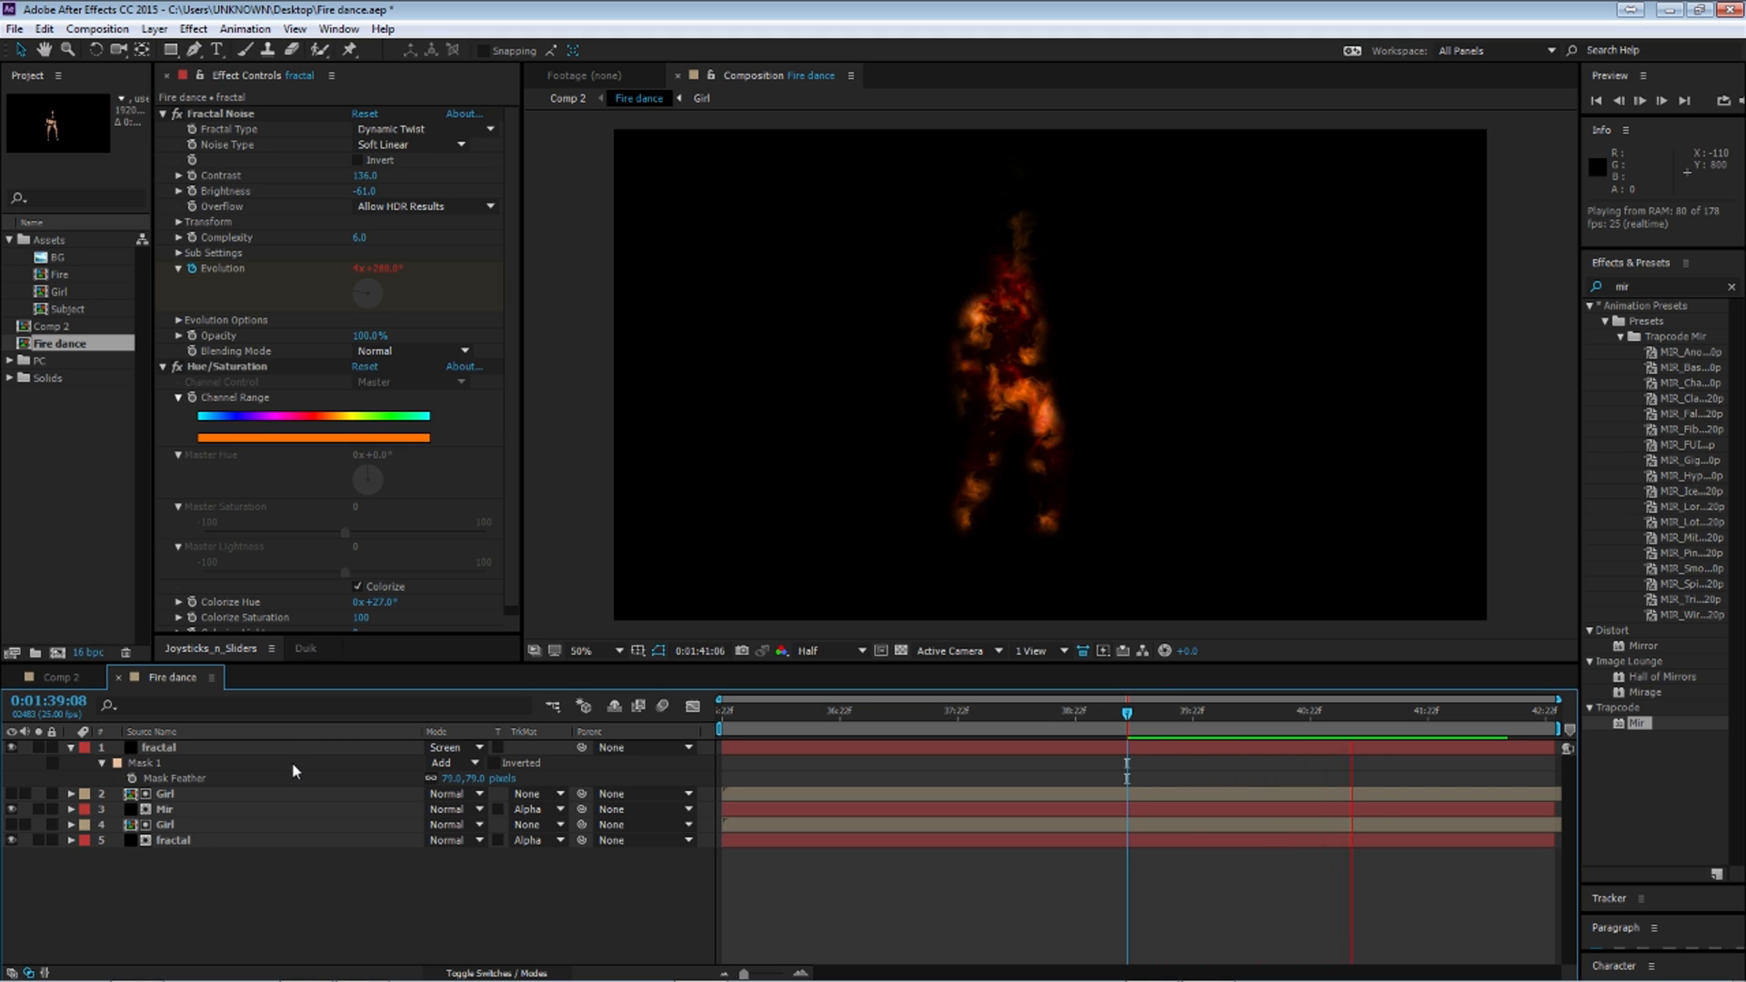
# Step: Duplicate the Girl layer directly below the head flames and move the copy to the top of the layer stack
pyautogui.click(71, 748)
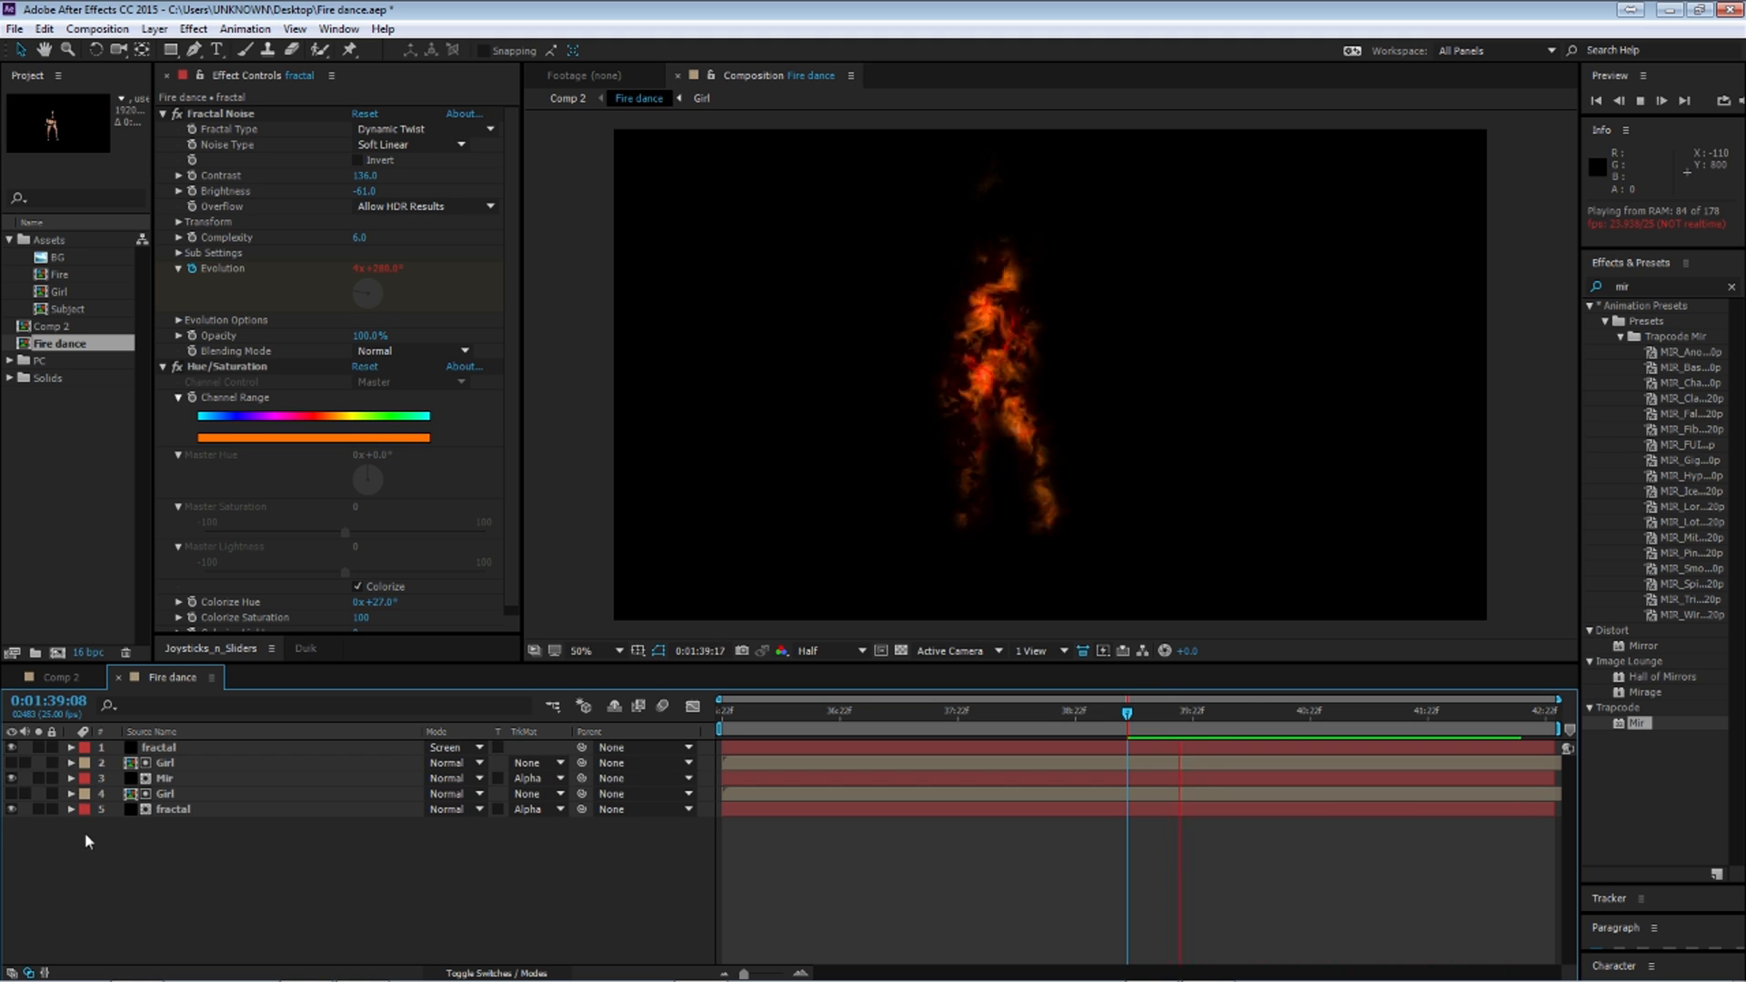
pyautogui.click(180, 768)
pyautogui.hotkey('ctrl', 'd')
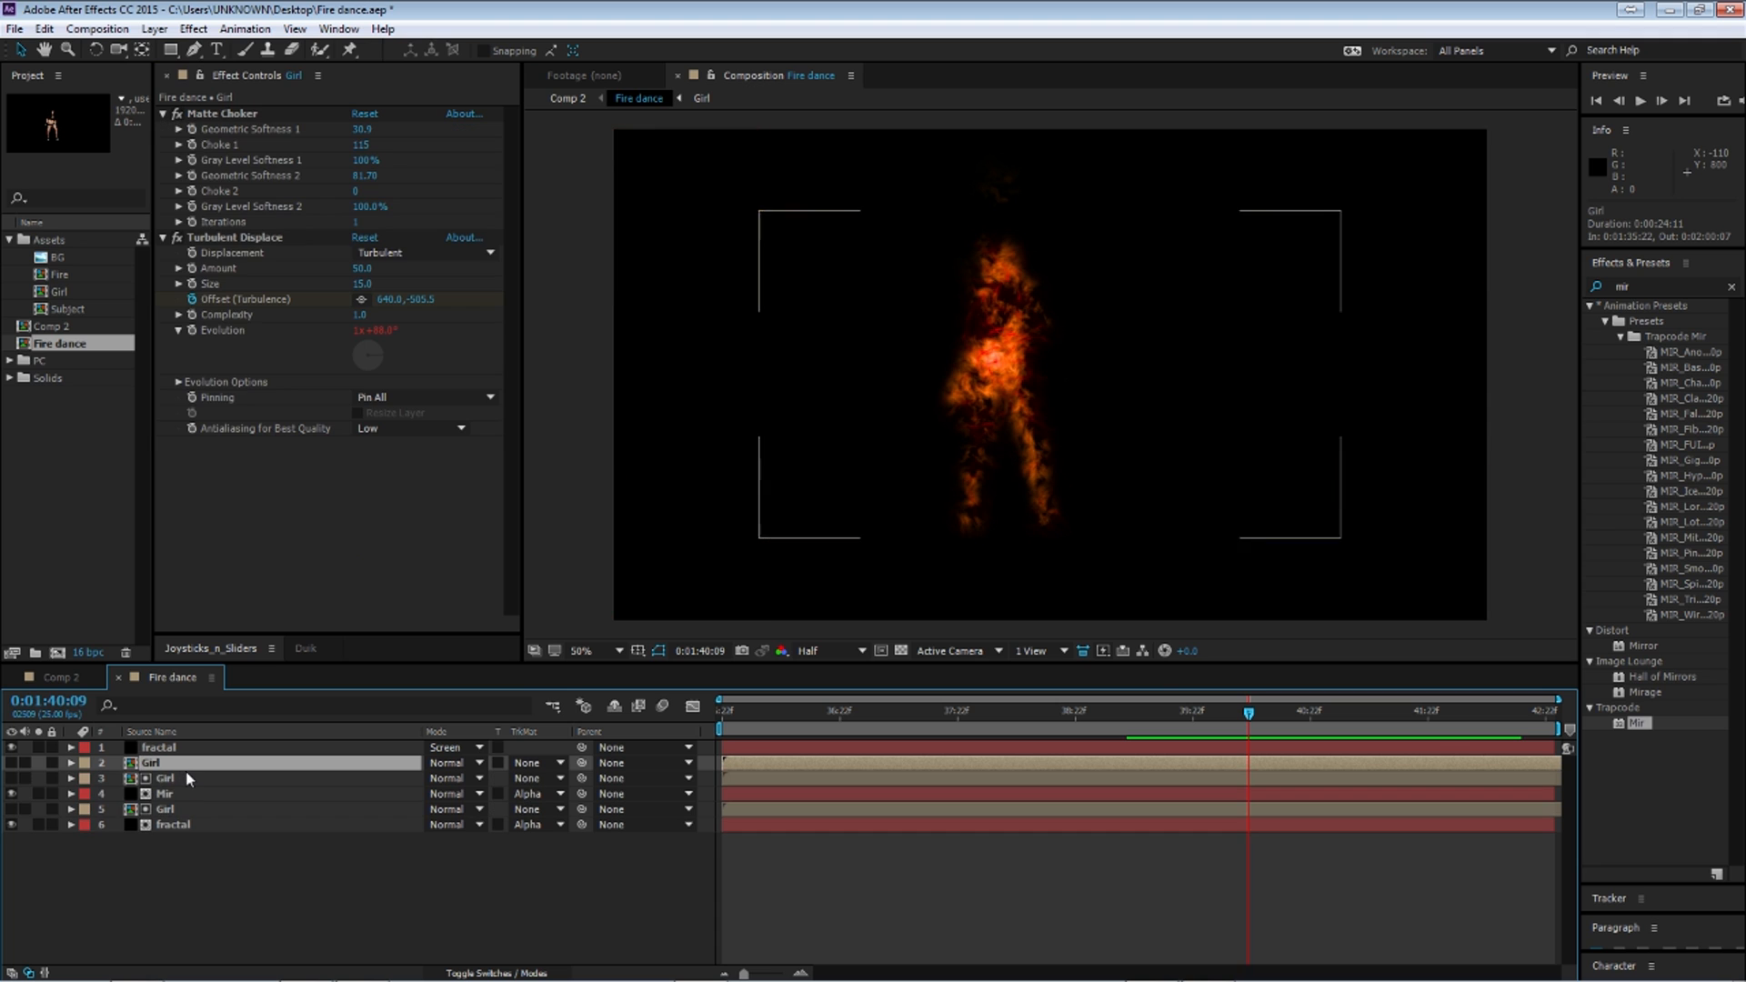
pyautogui.moveTo(182, 764); pyautogui.dragTo(187, 746)
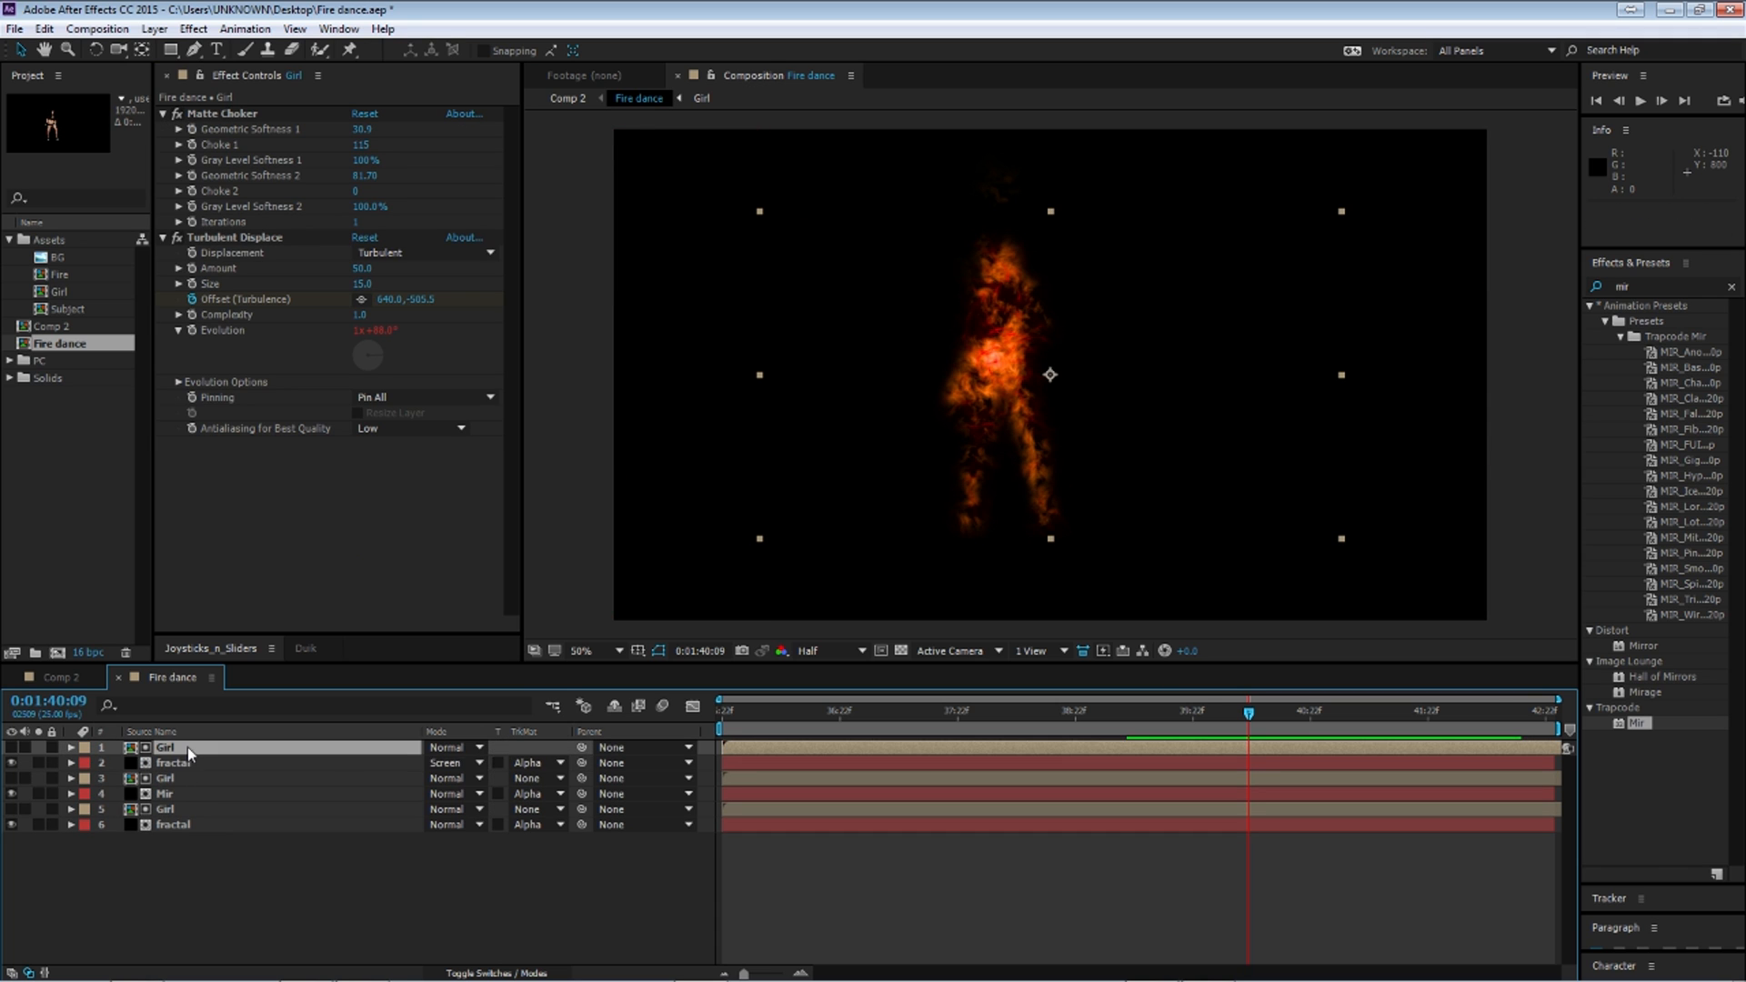
# Step: Display the layer switches and make the hidden top Girl copy a 3D layer
pyautogui.click(497, 973)
pyautogui.click(527, 748)
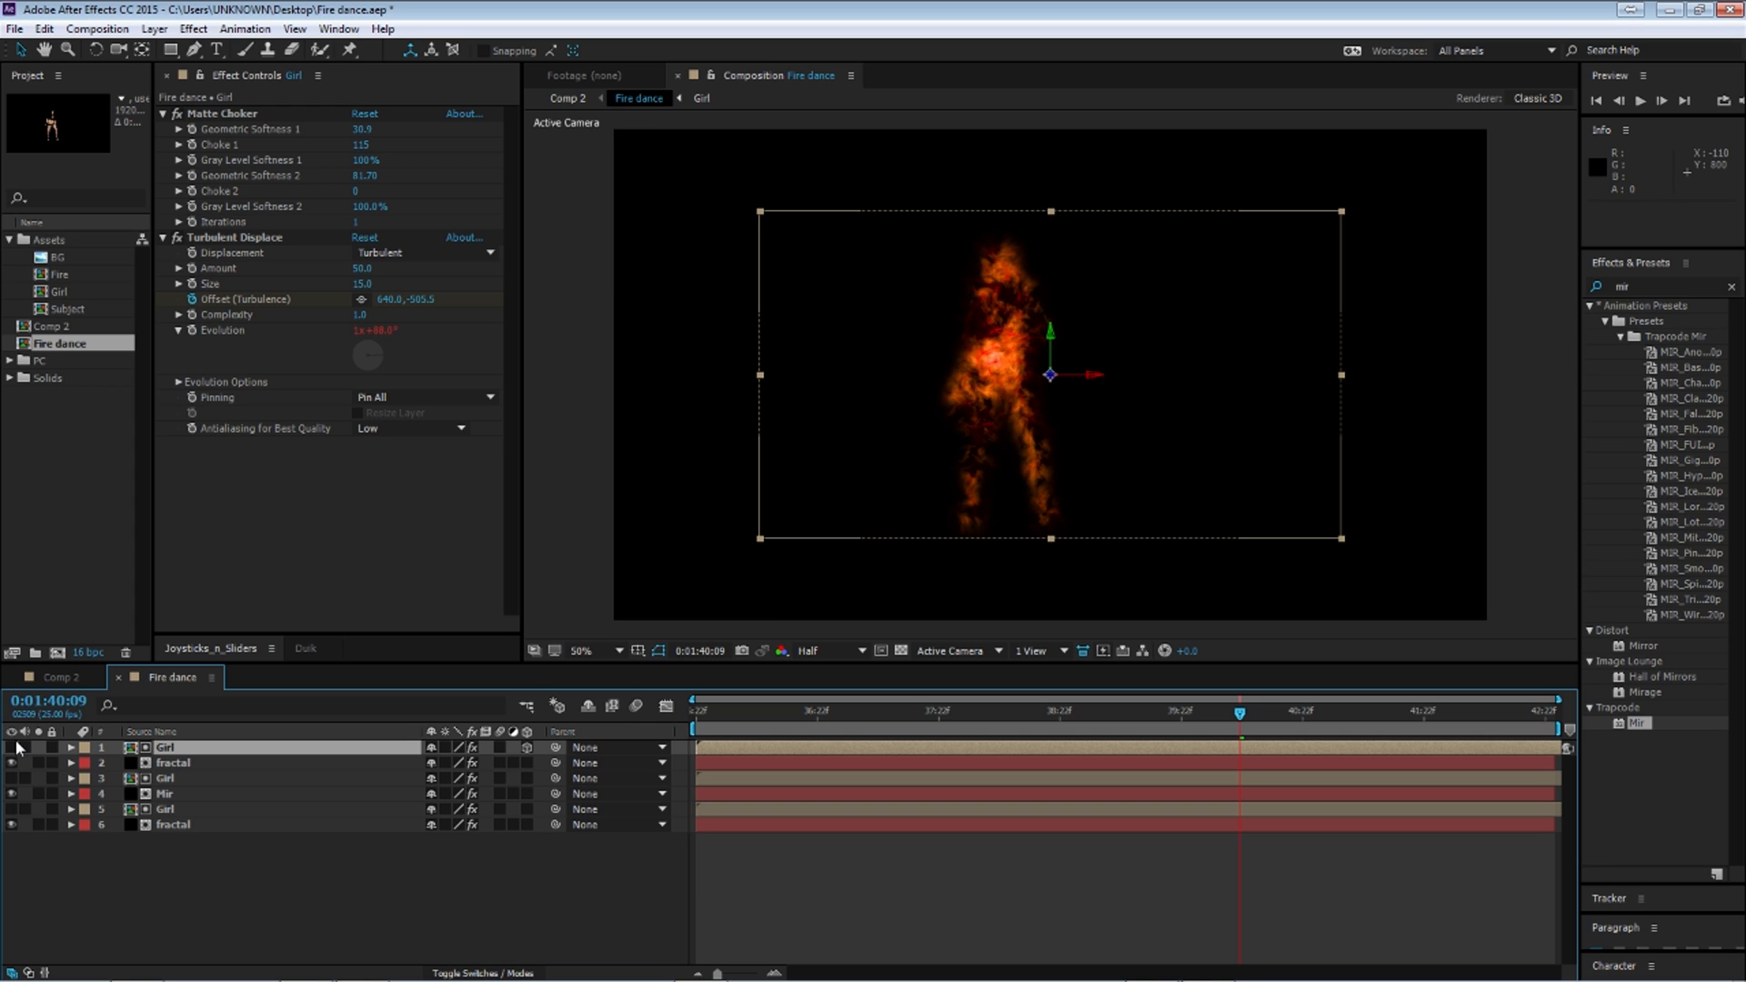
pyautogui.click(12, 748)
# Step: Create a new 1920 x 1080 black solid named Particles
pyautogui.click(1645, 289)
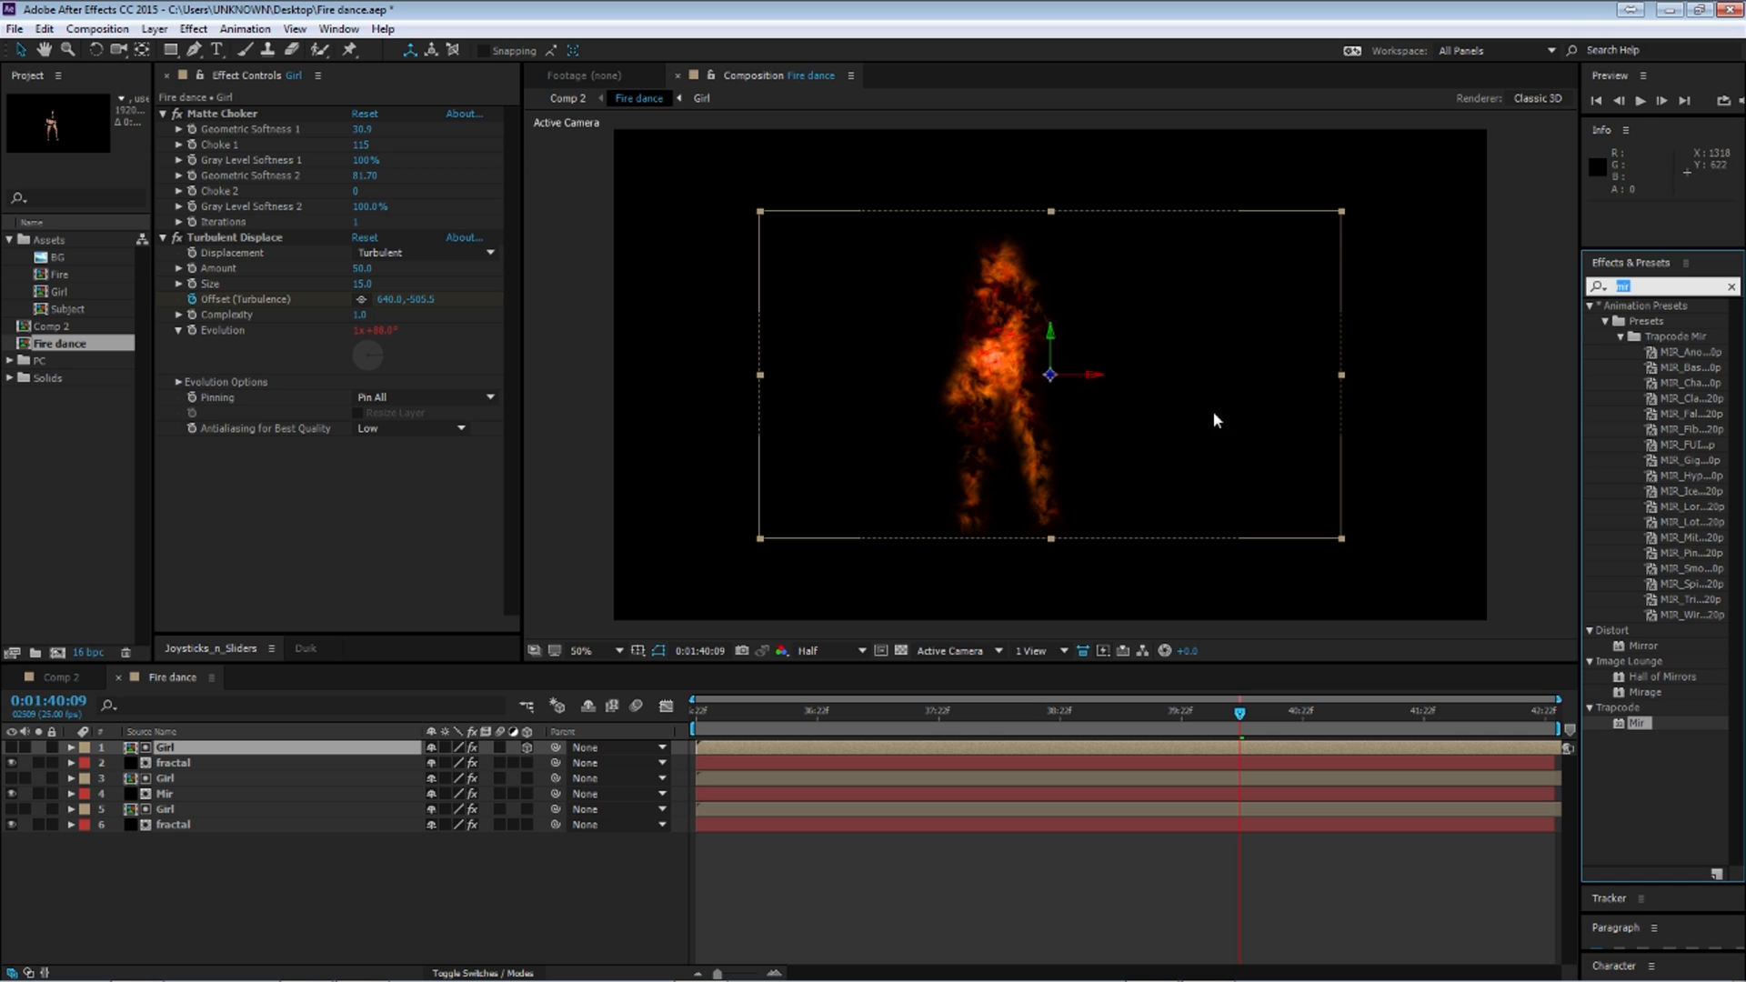
pyautogui.click(93, 887)
pyautogui.hotkey('ctrl', 'y')
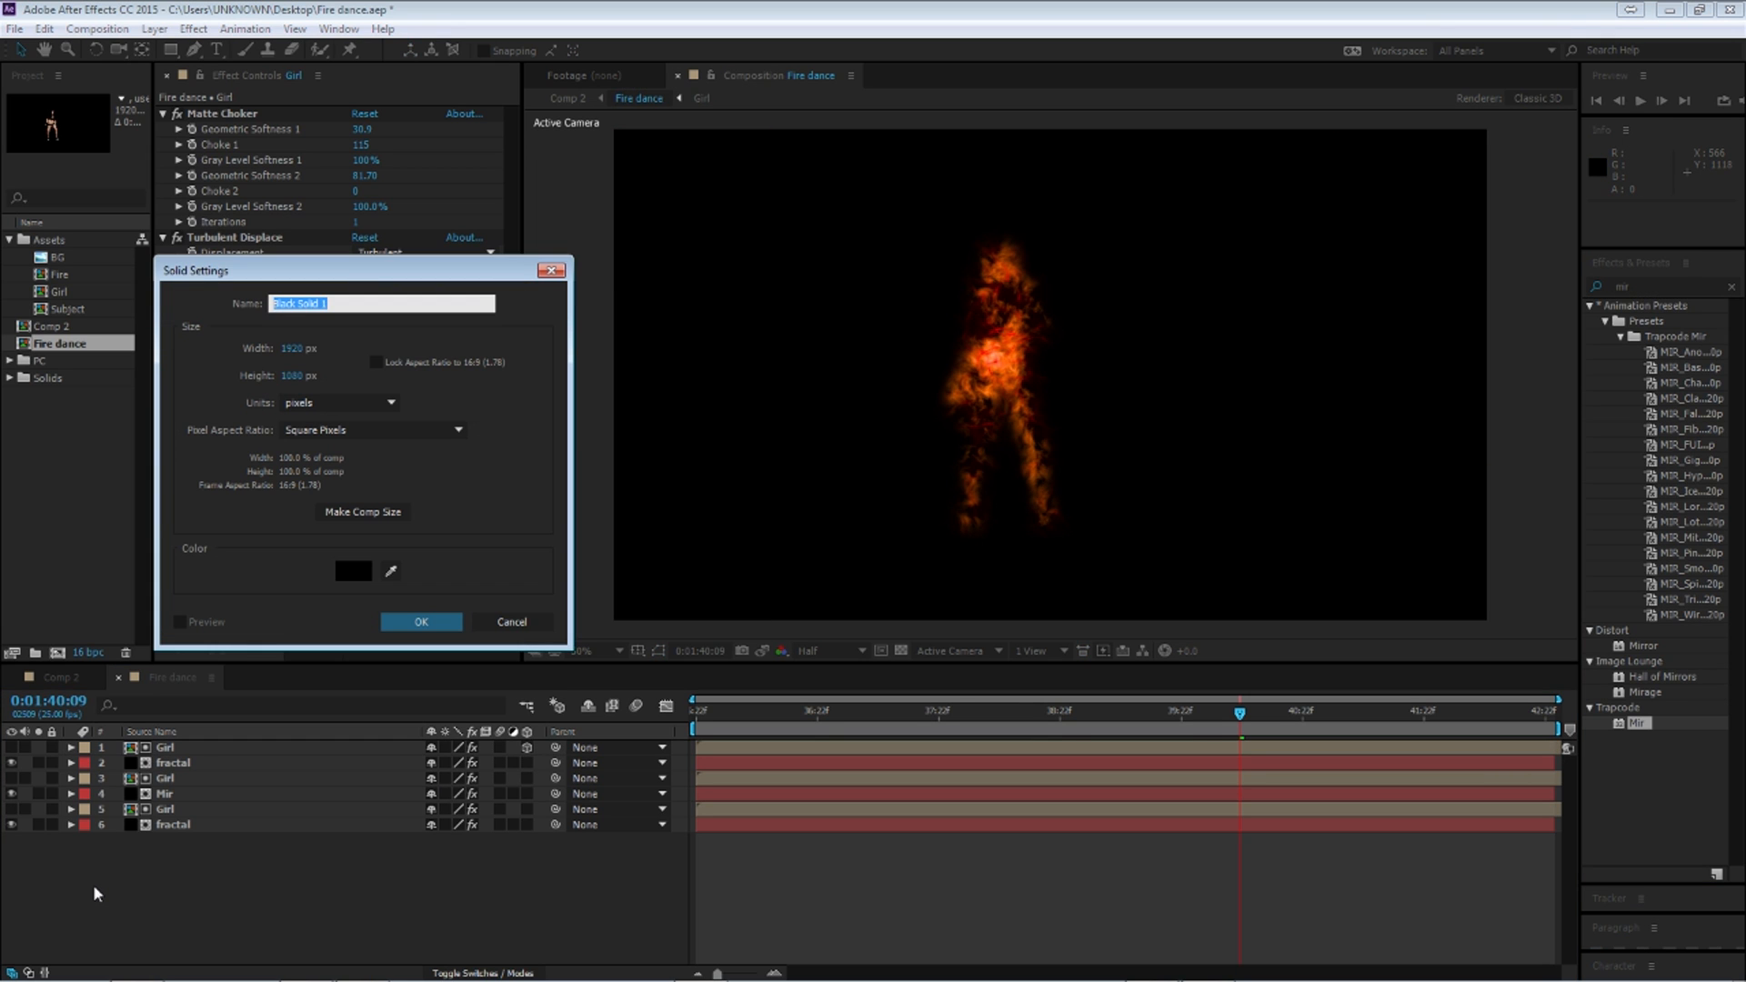
pyautogui.write('Particles')
pyautogui.press('Return')
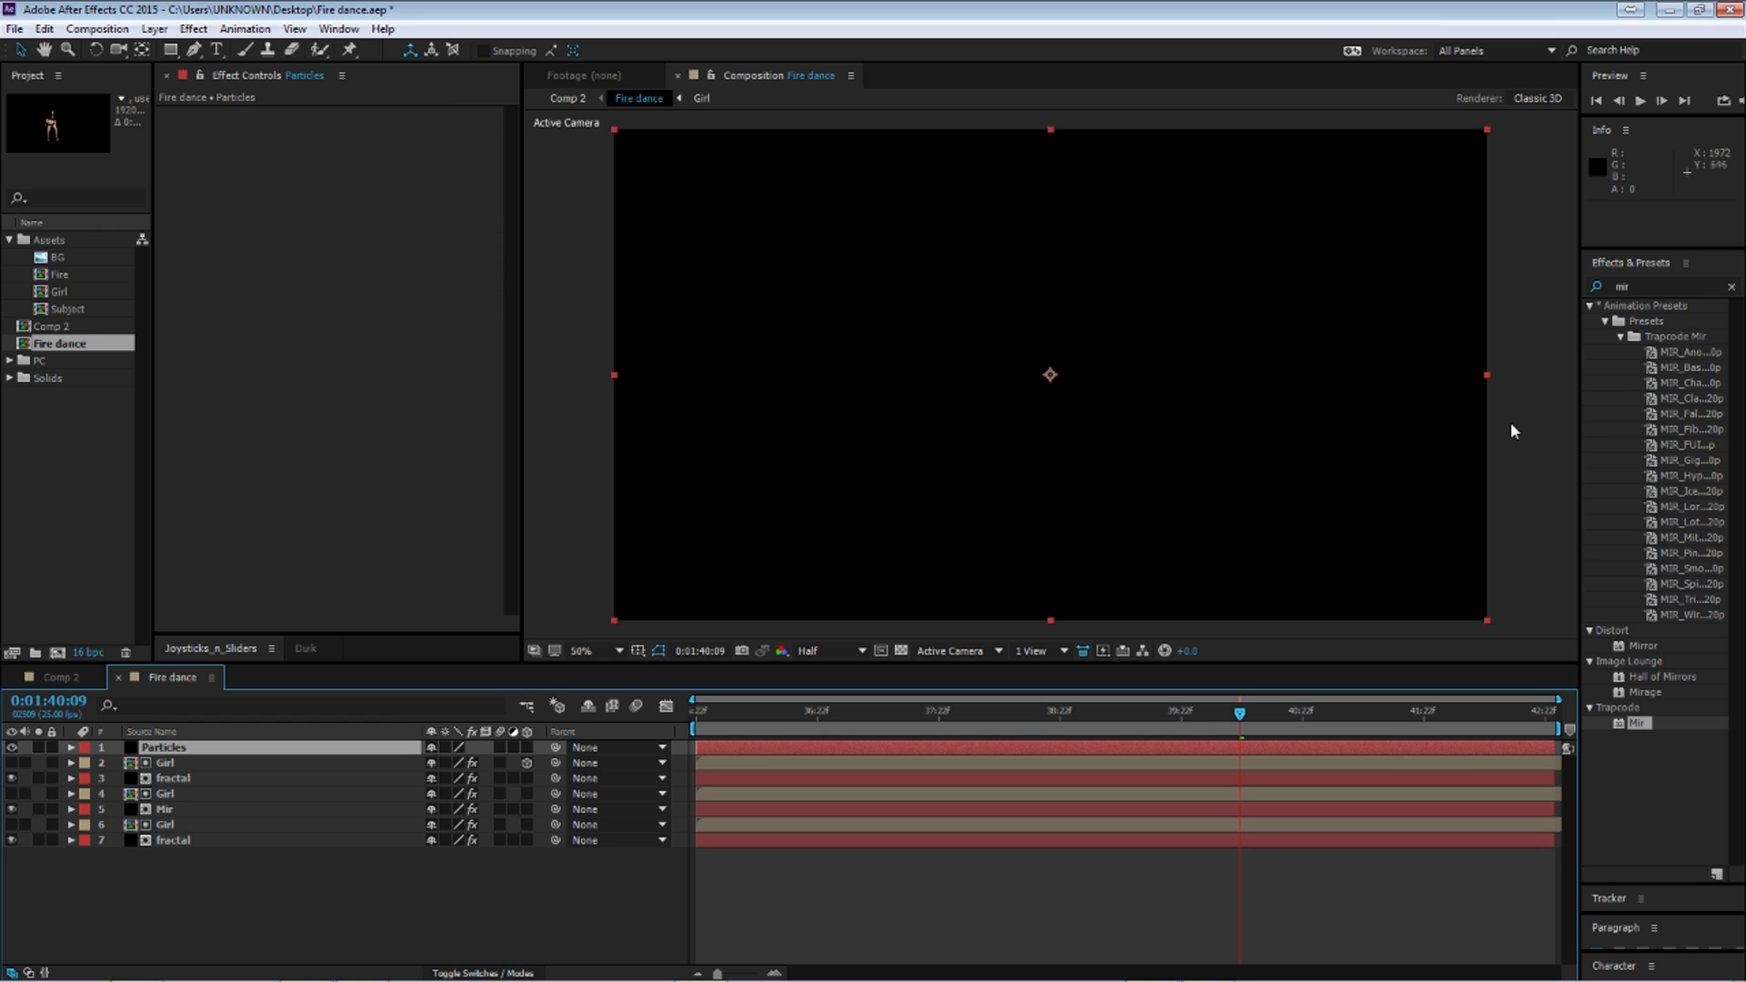
# Step: Apply the Trapcode Particular effect to the Particles solid and set Particles/sec to 500
pyautogui.click(1644, 286)
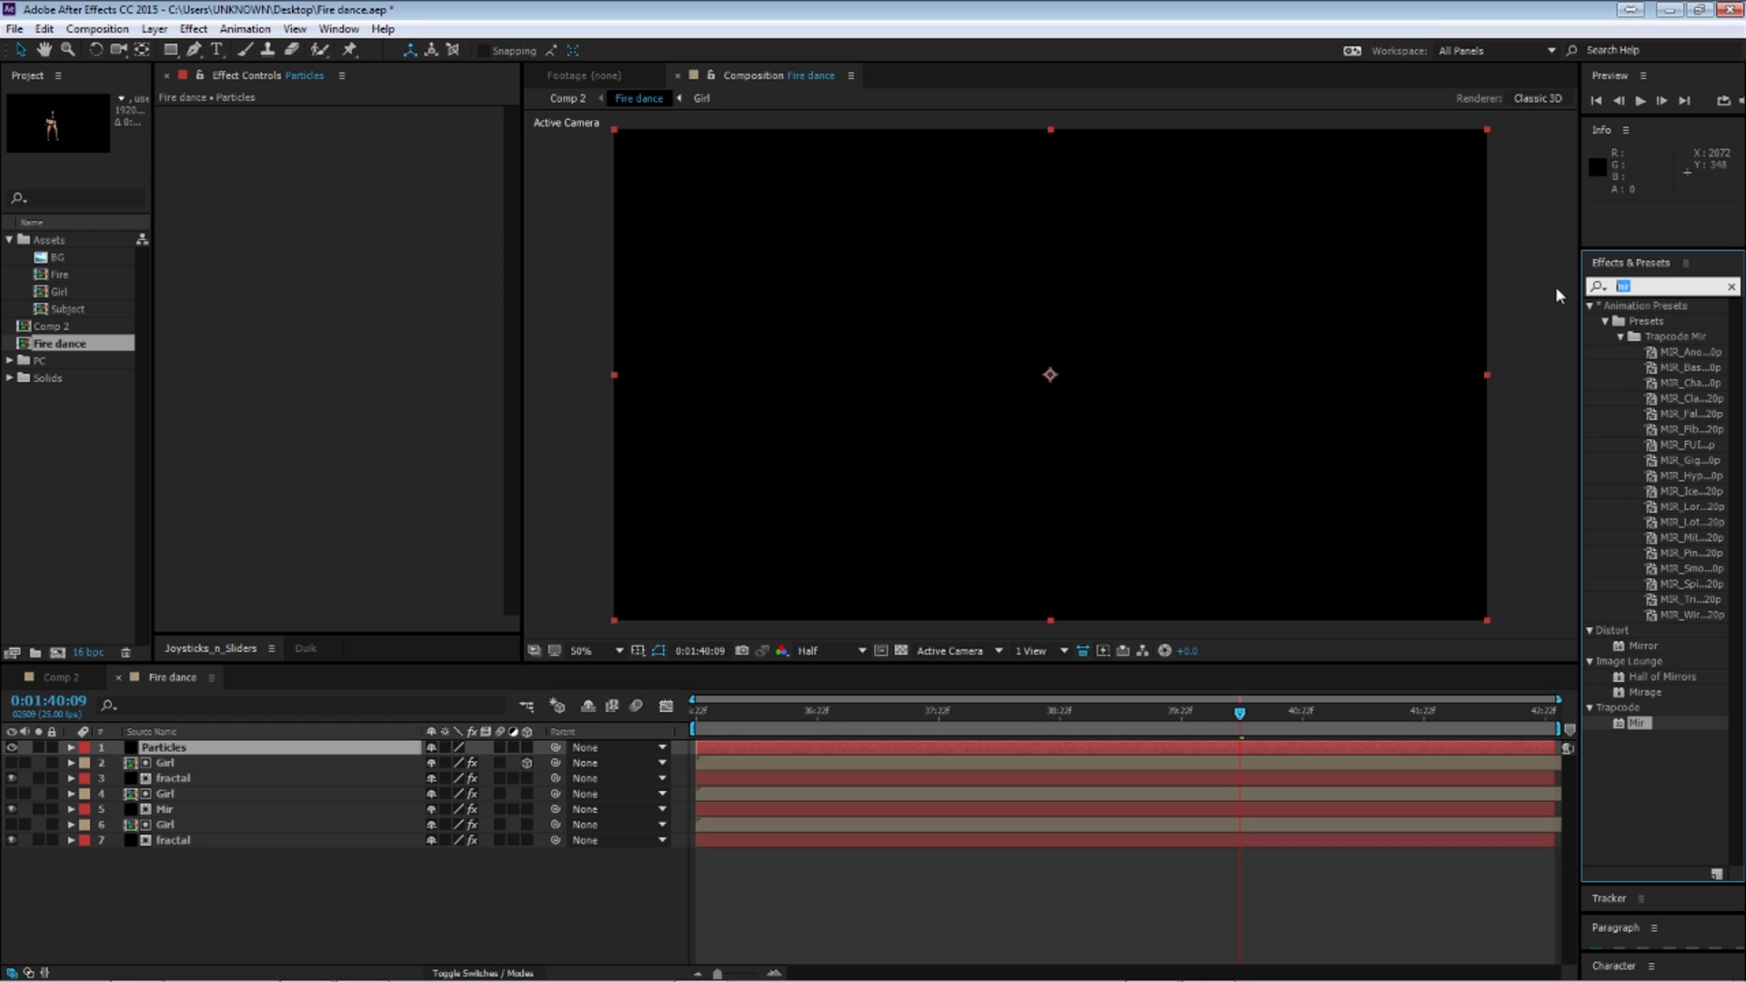
pyautogui.write('part')
pyautogui.moveTo(1650, 537); pyautogui.dragTo(264, 748)
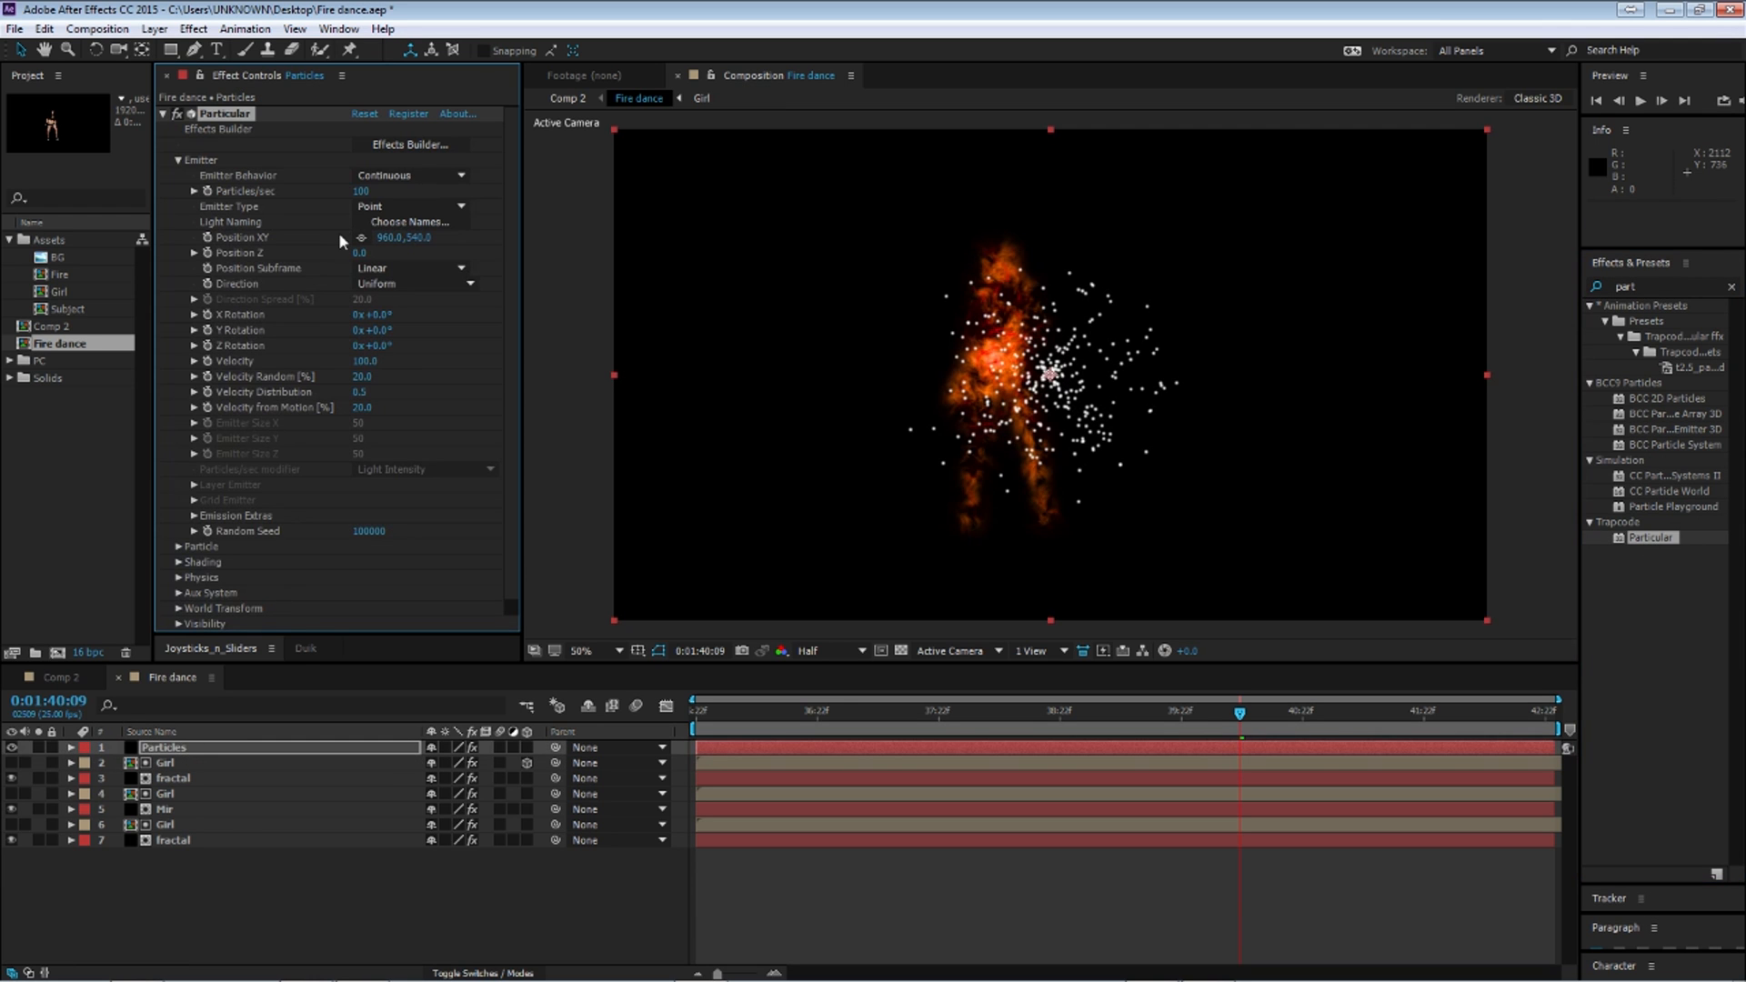
pyautogui.click(362, 191)
pyautogui.press('Return')
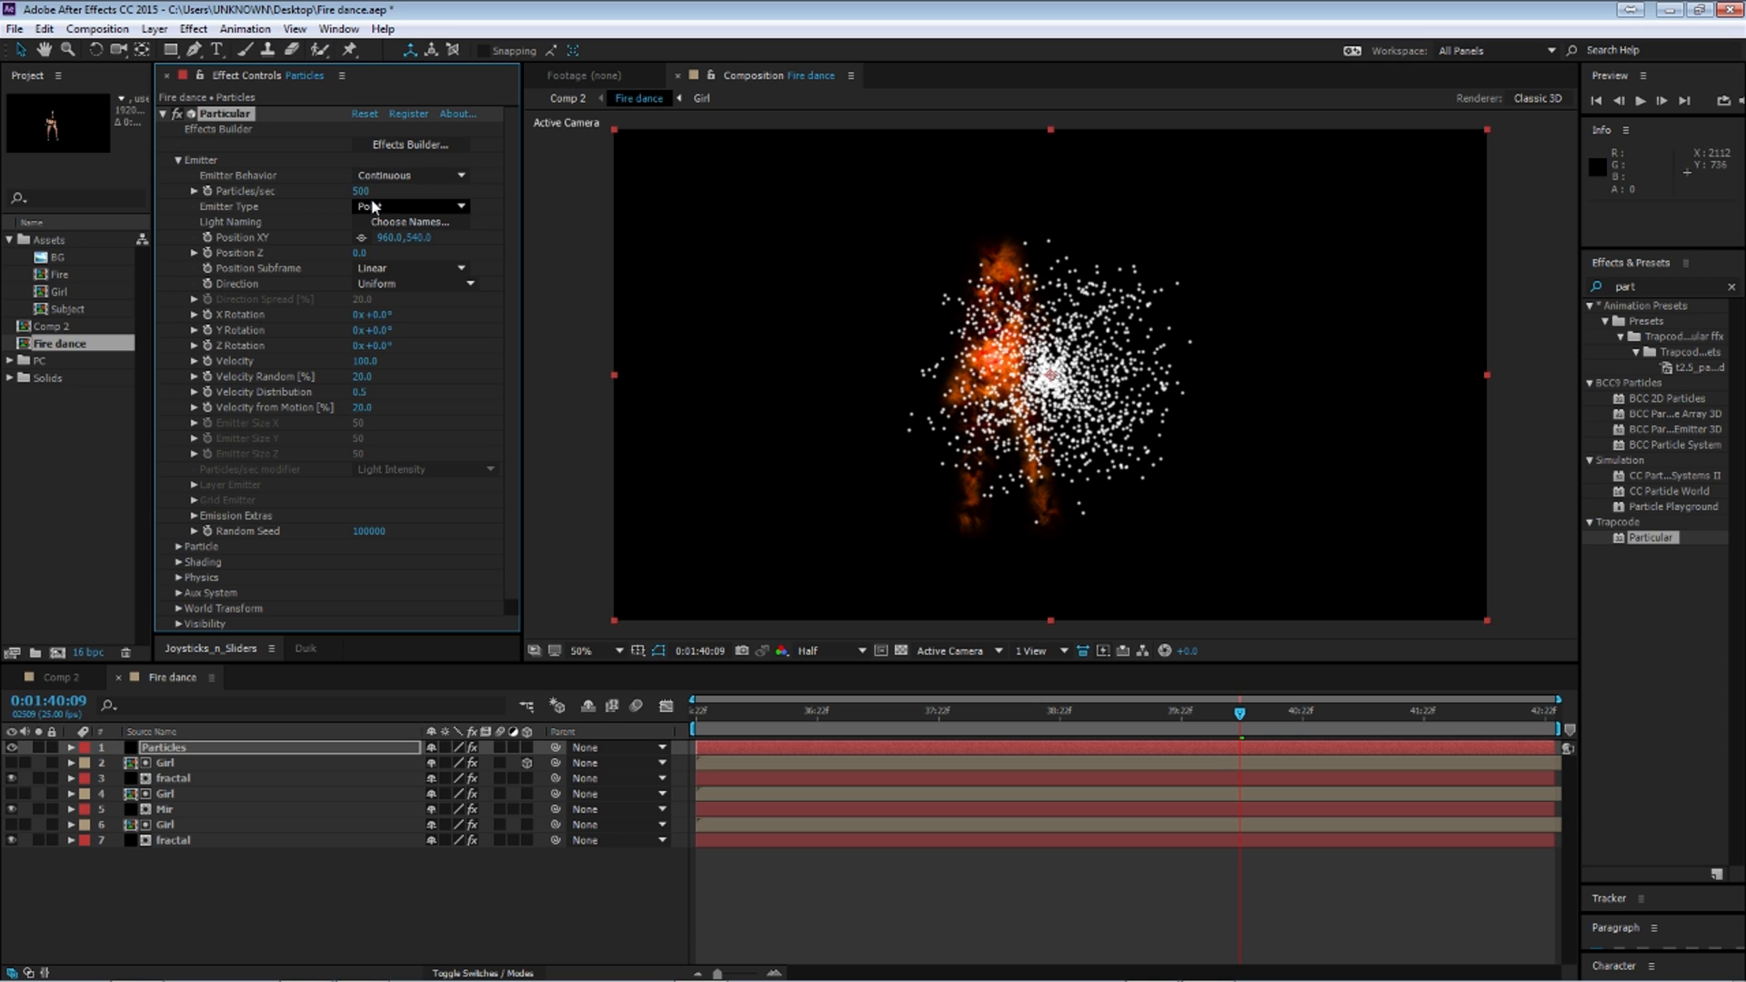
# Step: Set the Particular emitter's Velocity to 50 and Velocity Random to 100%
pyautogui.click(363, 362)
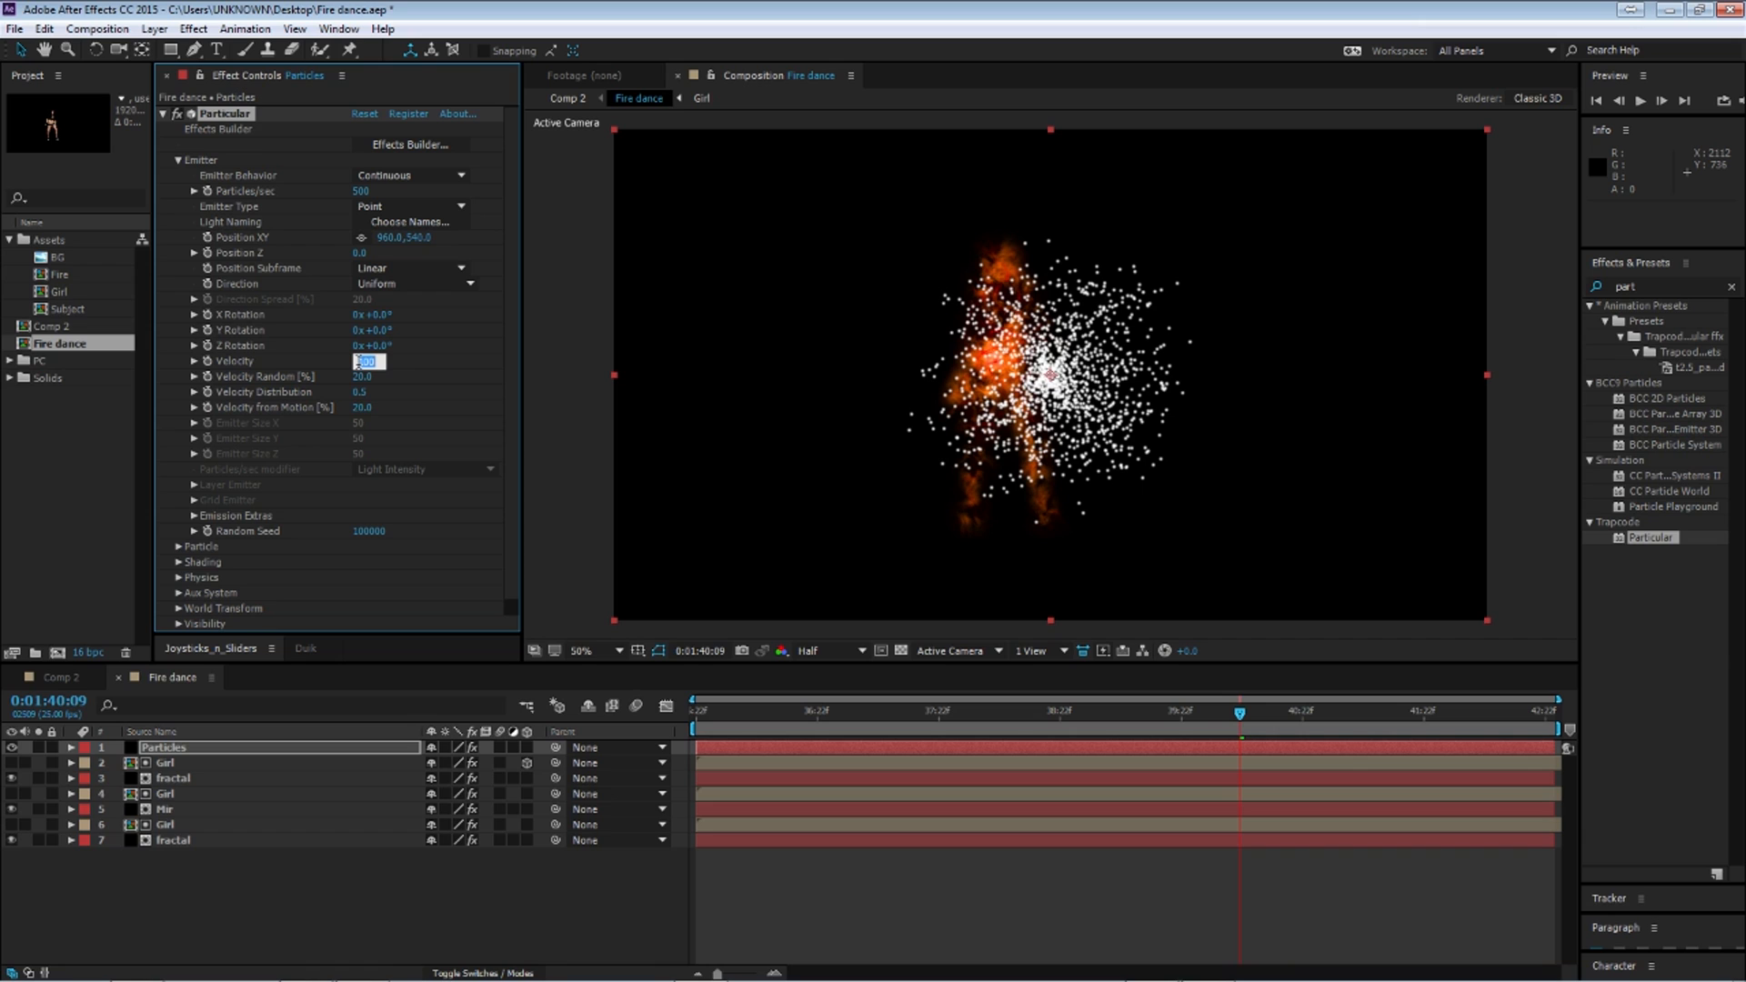
pyautogui.write('50')
pyautogui.press('Return')
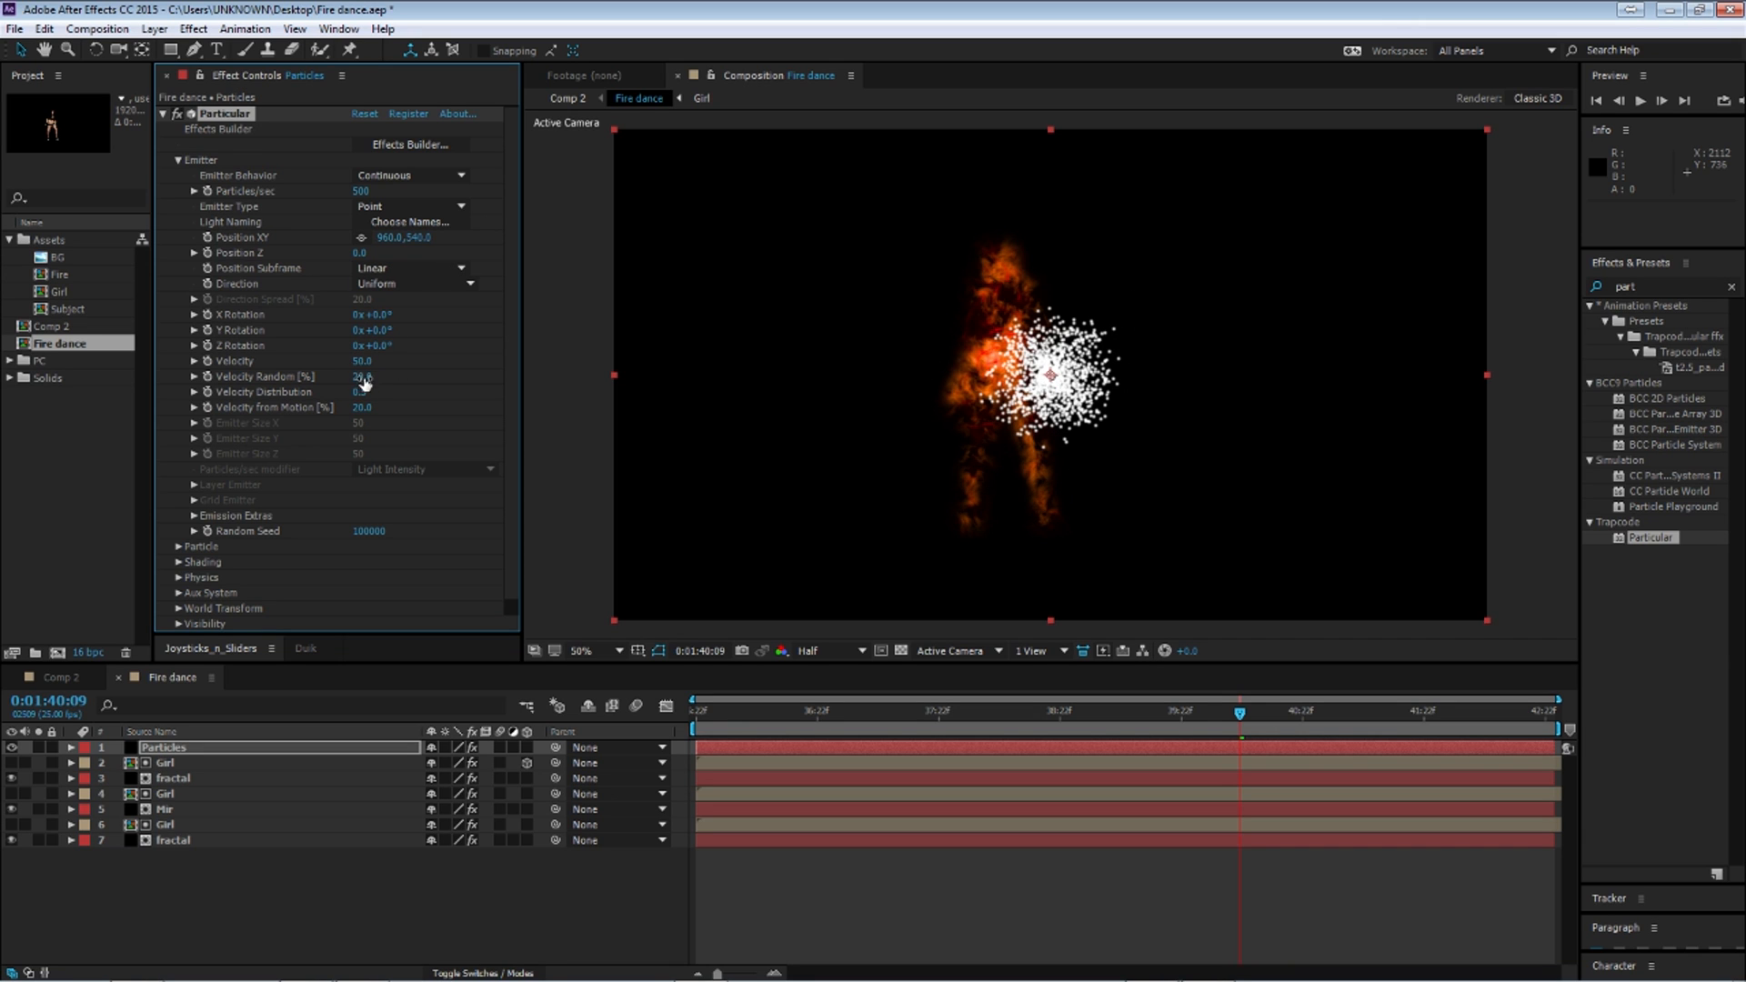
pyautogui.click(362, 377)
pyautogui.press('Return')
# Step: Set the emitter's Velocity Distribution and Velocity from Motion to 0
pyautogui.click(375, 266)
pyautogui.click(403, 262)
pyautogui.moveTo(362, 393); pyautogui.dragTo(300, 392)
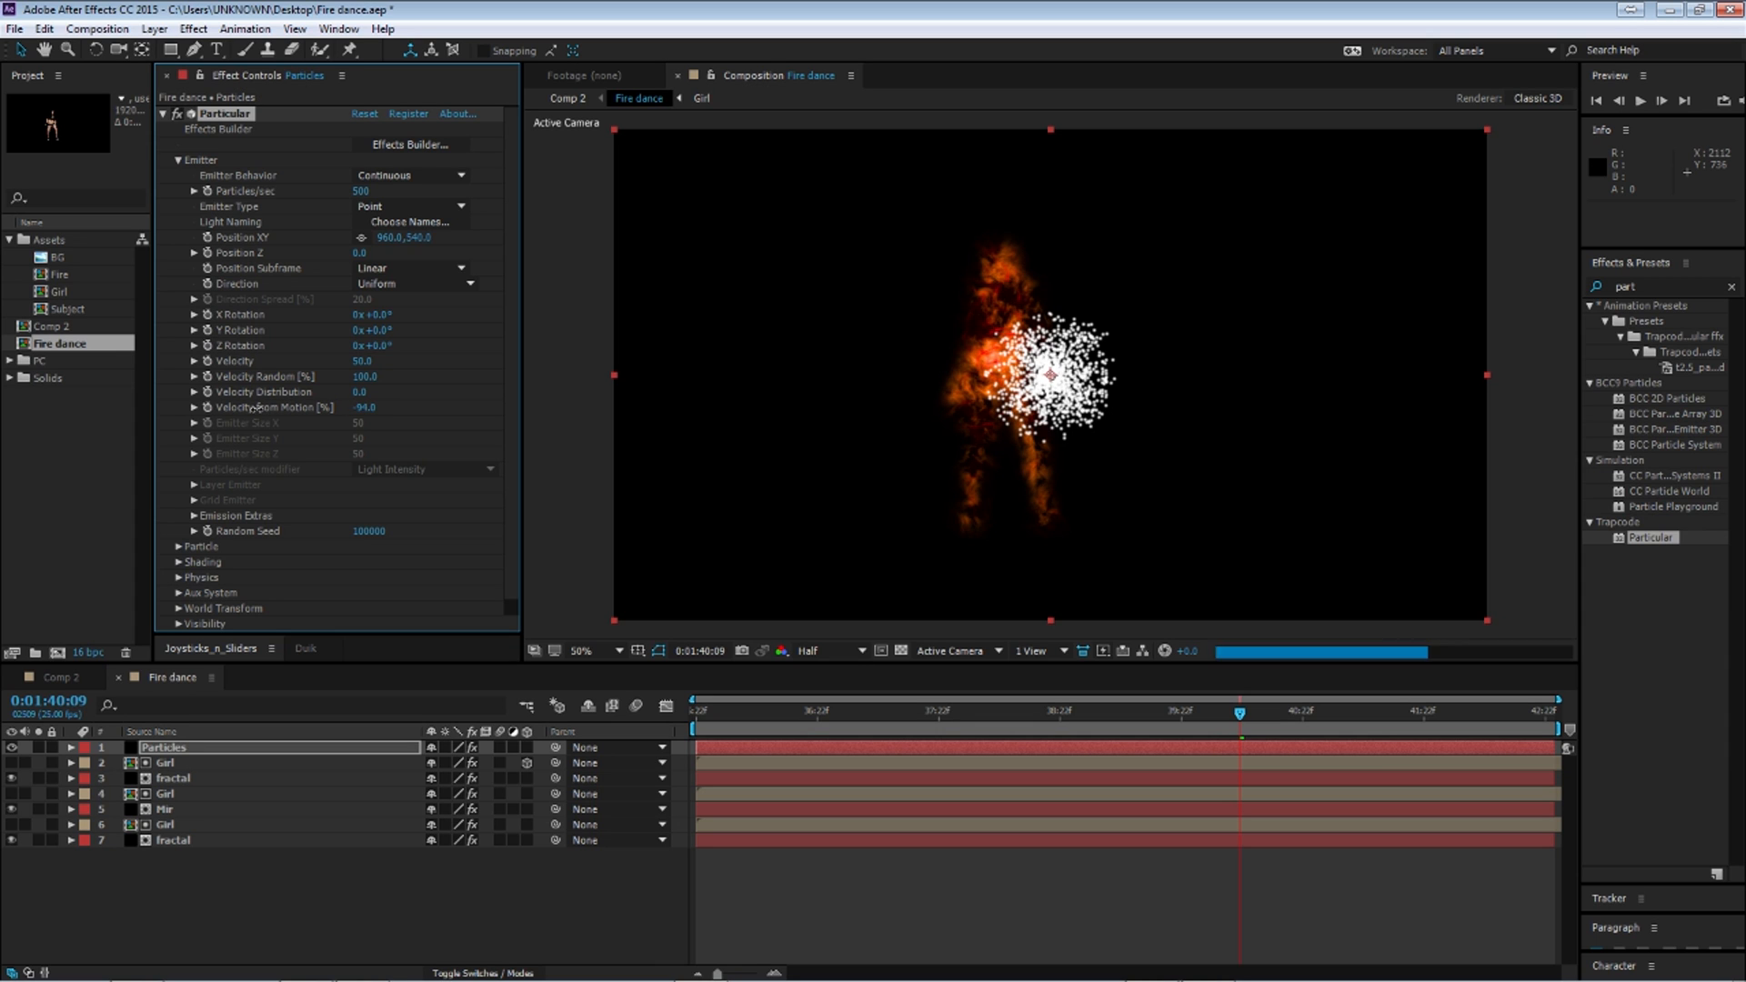
pyautogui.click(365, 408)
pyautogui.press('Return')
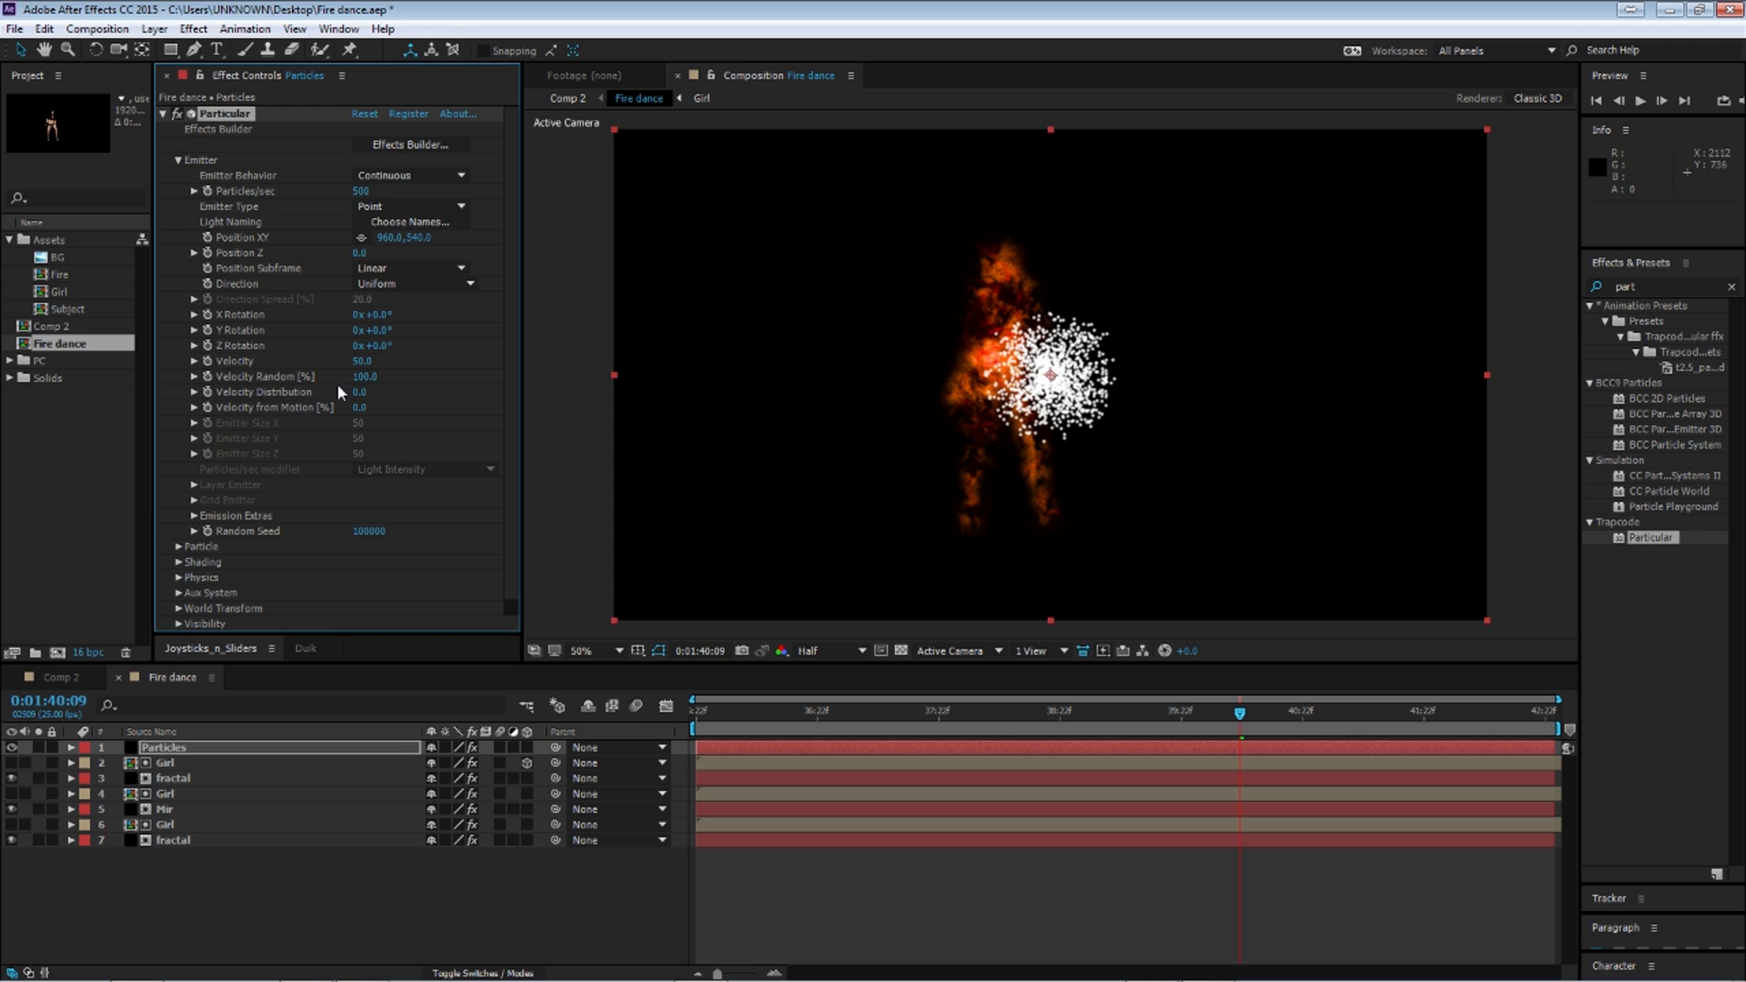
# Step: Set the Particular Emitter Type to Layer and select the 3D Girl layer below the Particles solid
pyautogui.click(403, 208)
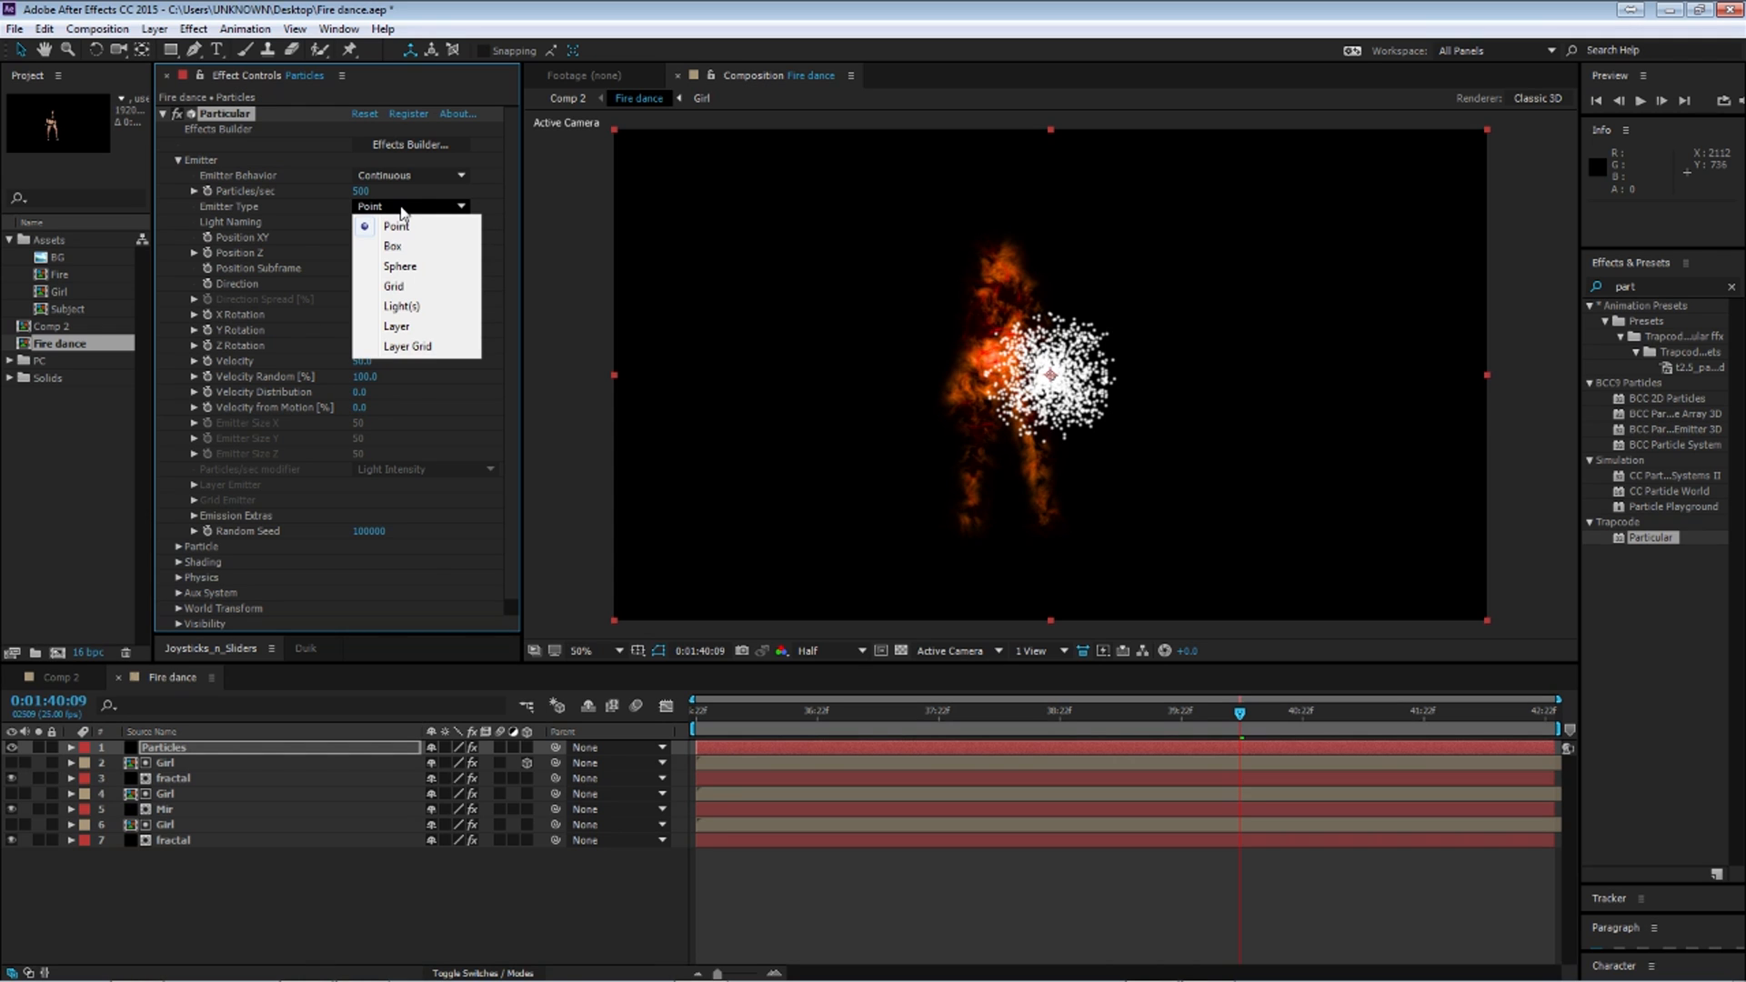
pyautogui.click(396, 326)
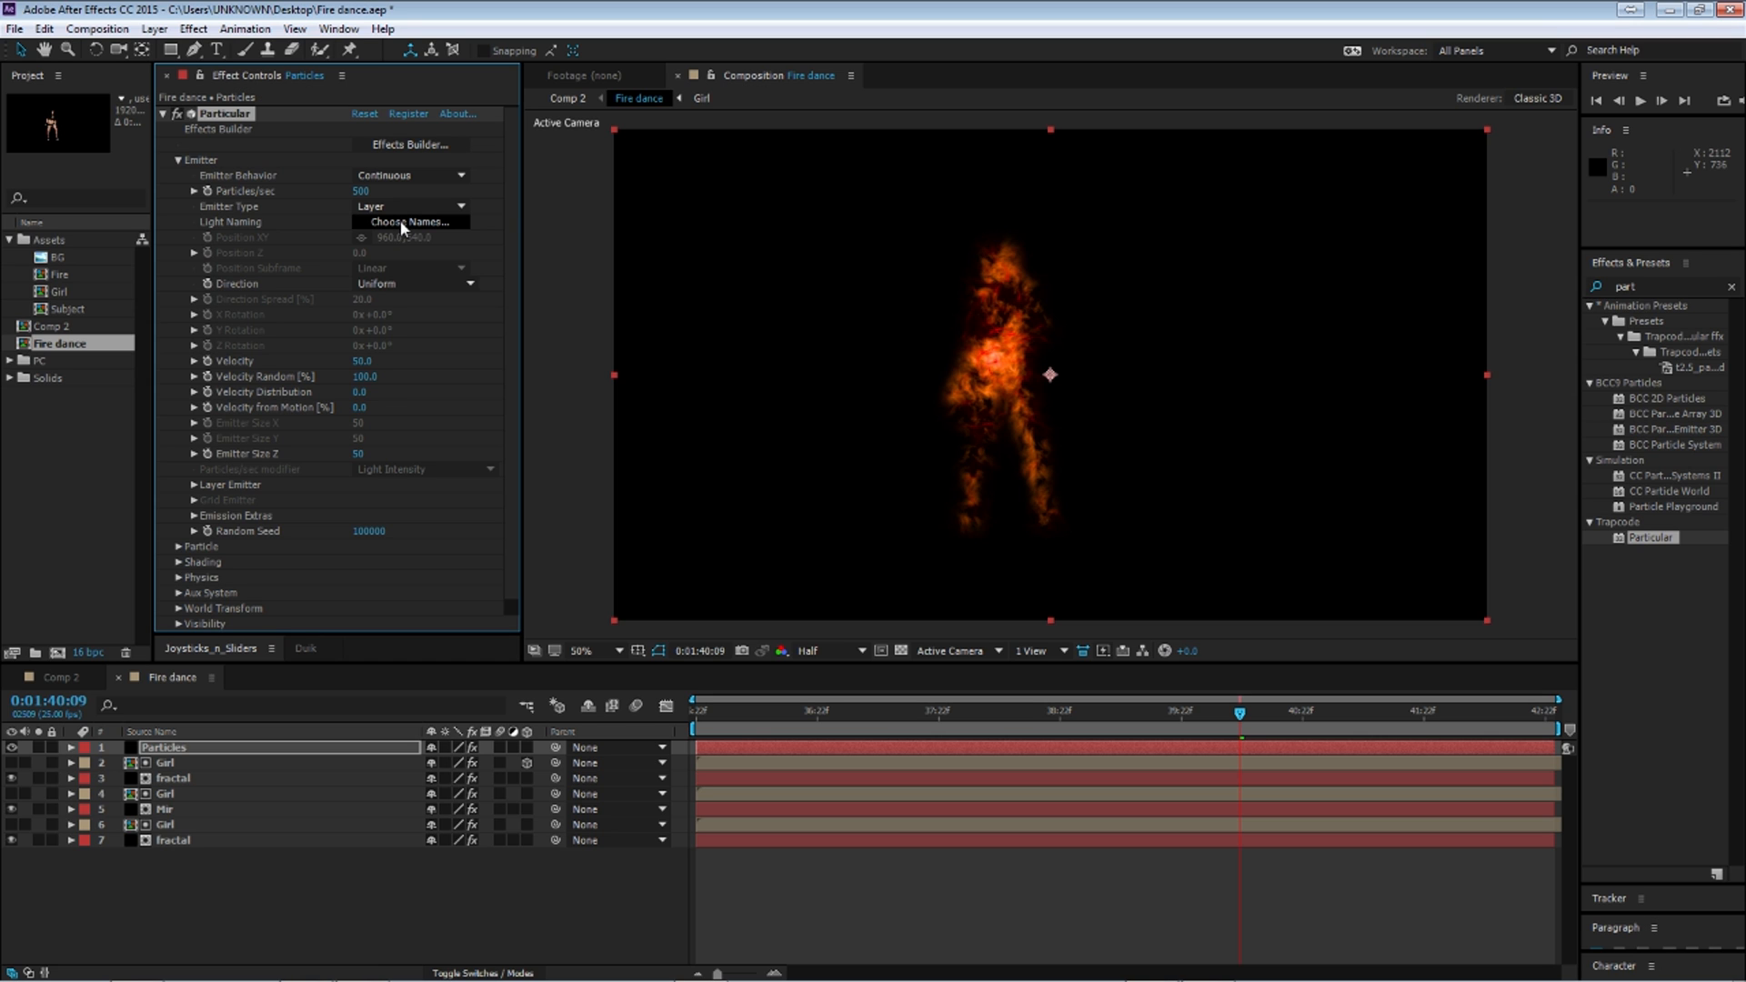
pyautogui.click(173, 762)
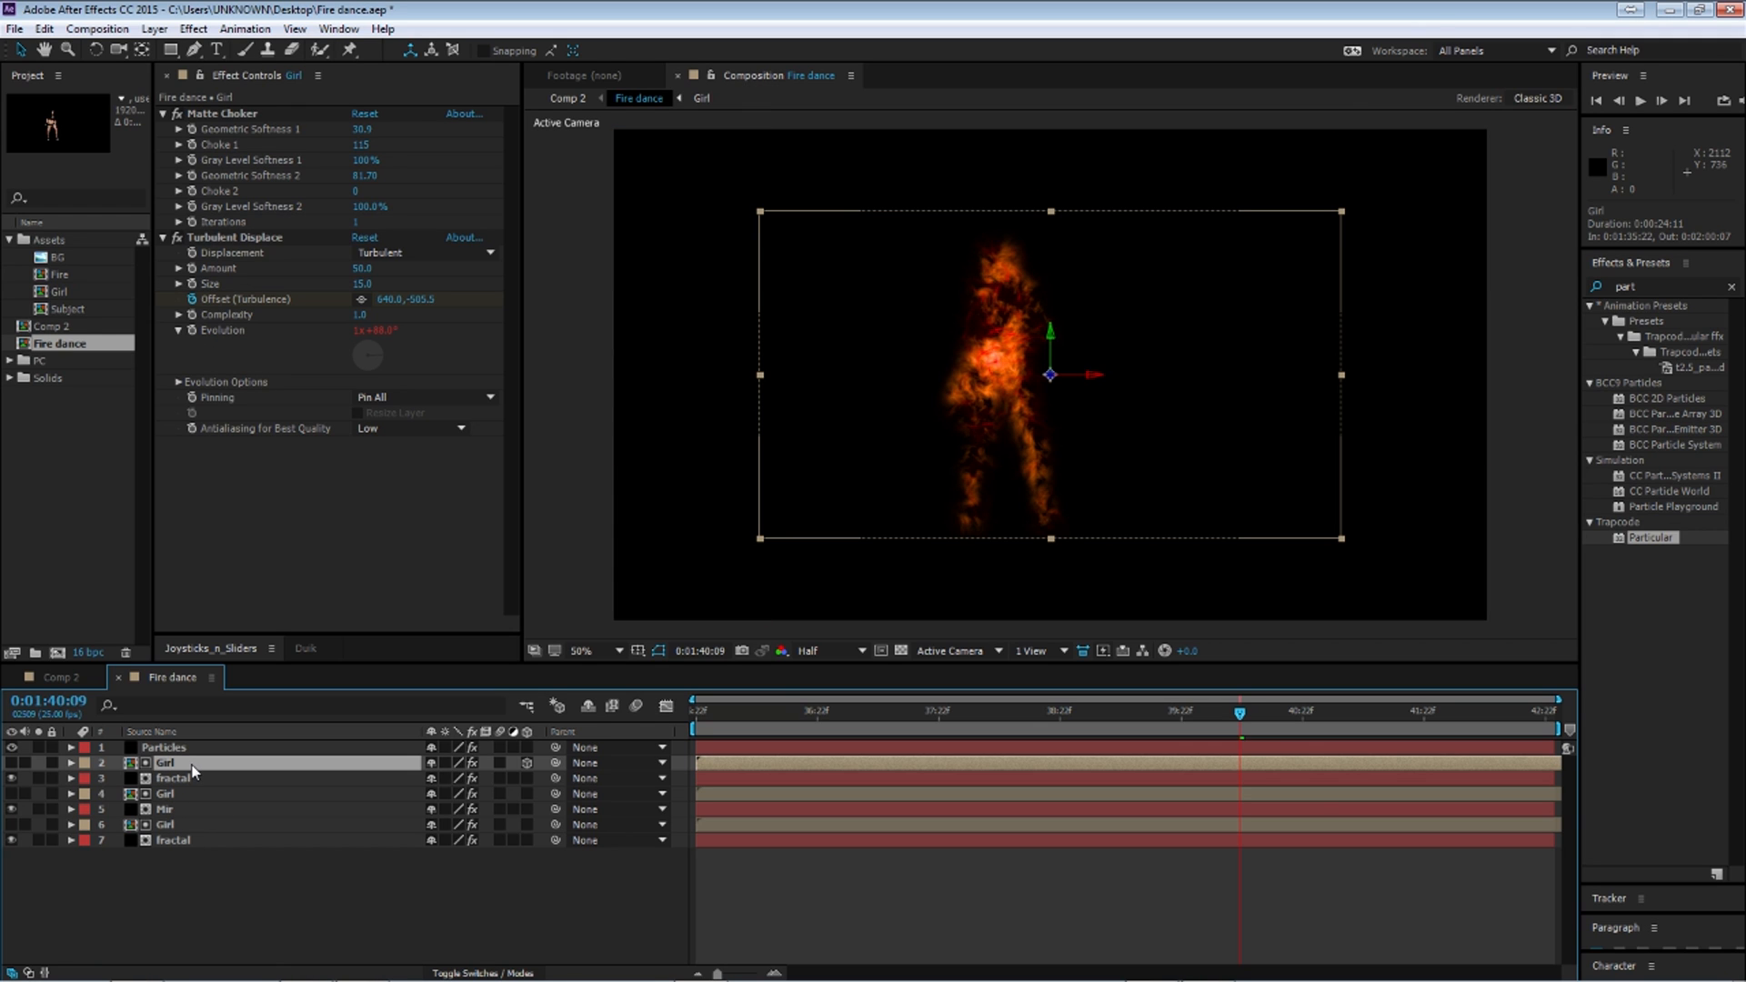
# Step: Clear the alpha track matte from the fractal layer below the top Girl layer, and keep that Girl layer 3D
pyautogui.click(526, 762)
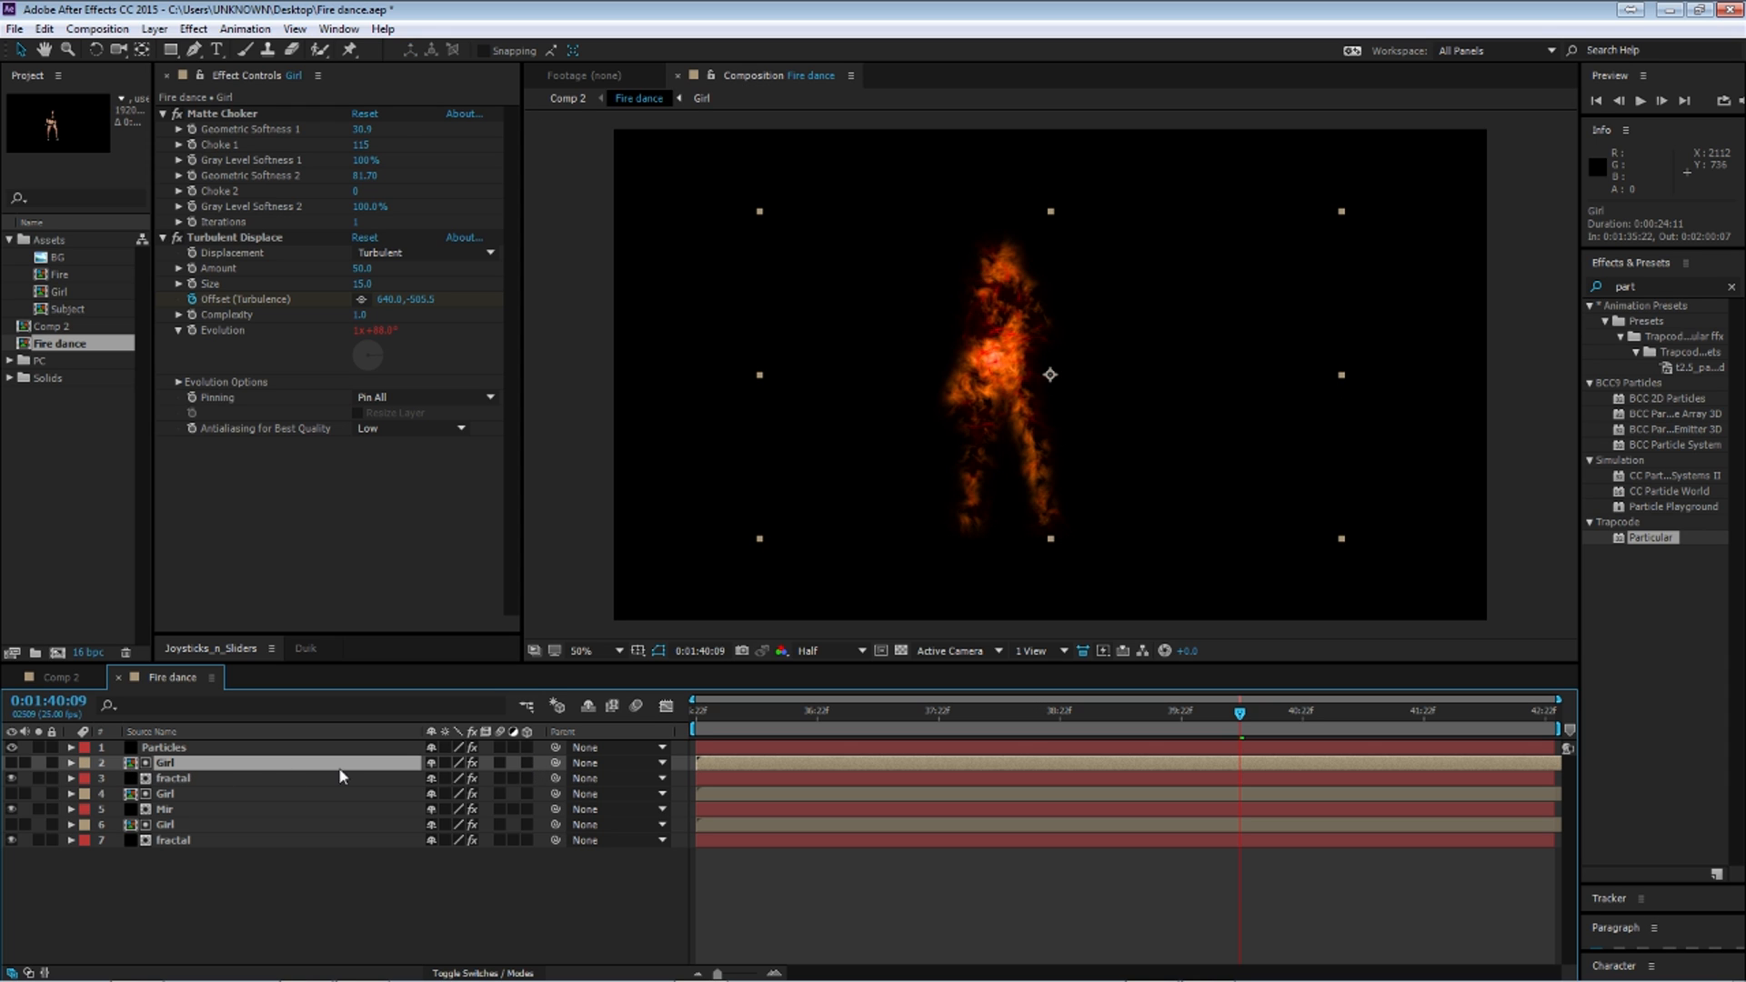
pyautogui.click(291, 780)
pyautogui.click(475, 966)
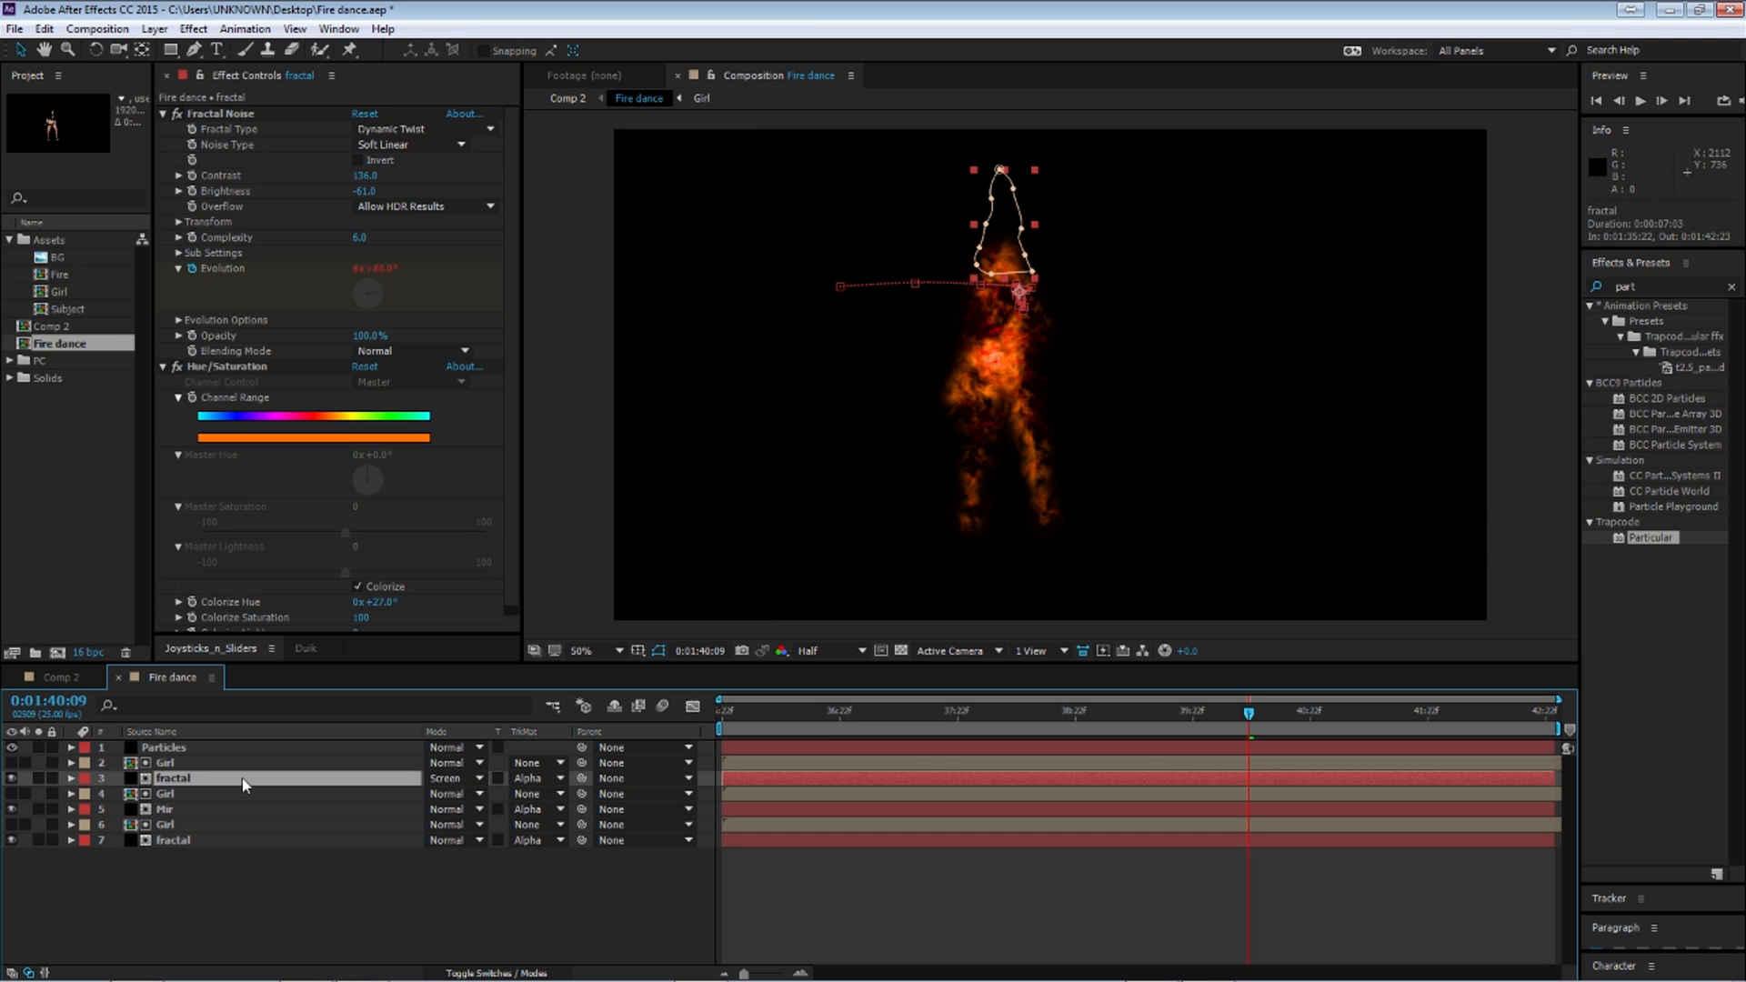
pyautogui.click(219, 764)
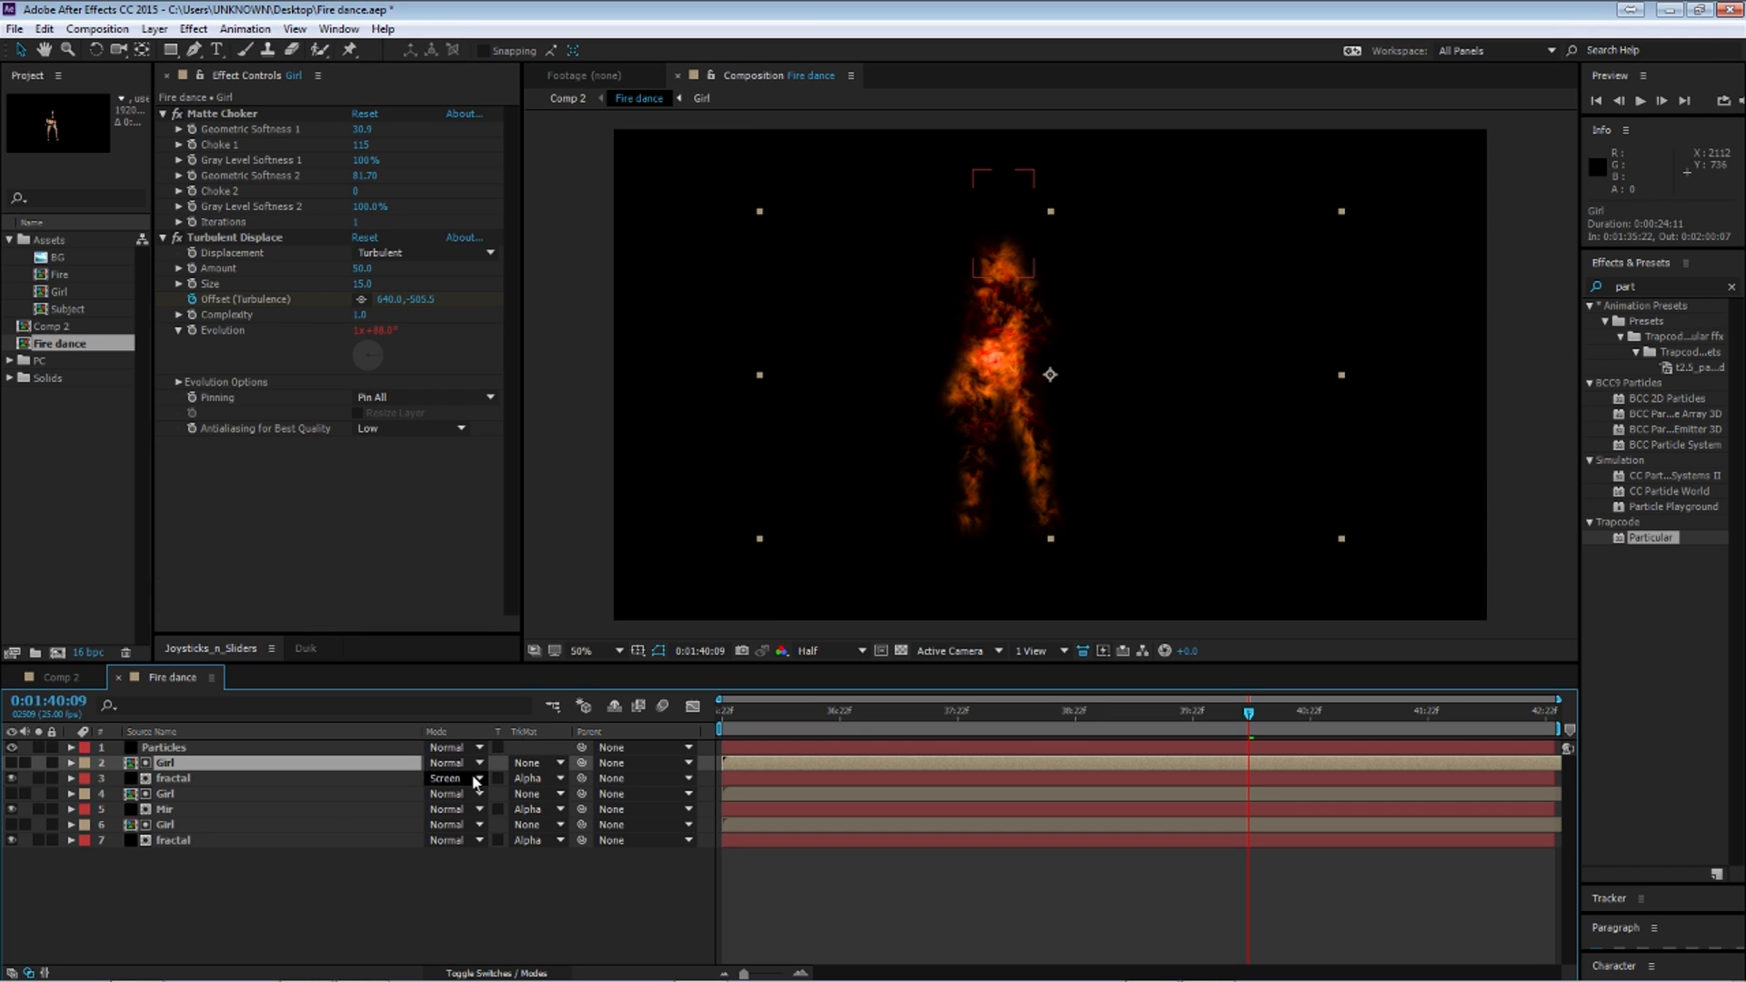
pyautogui.click(540, 779)
pyautogui.click(576, 801)
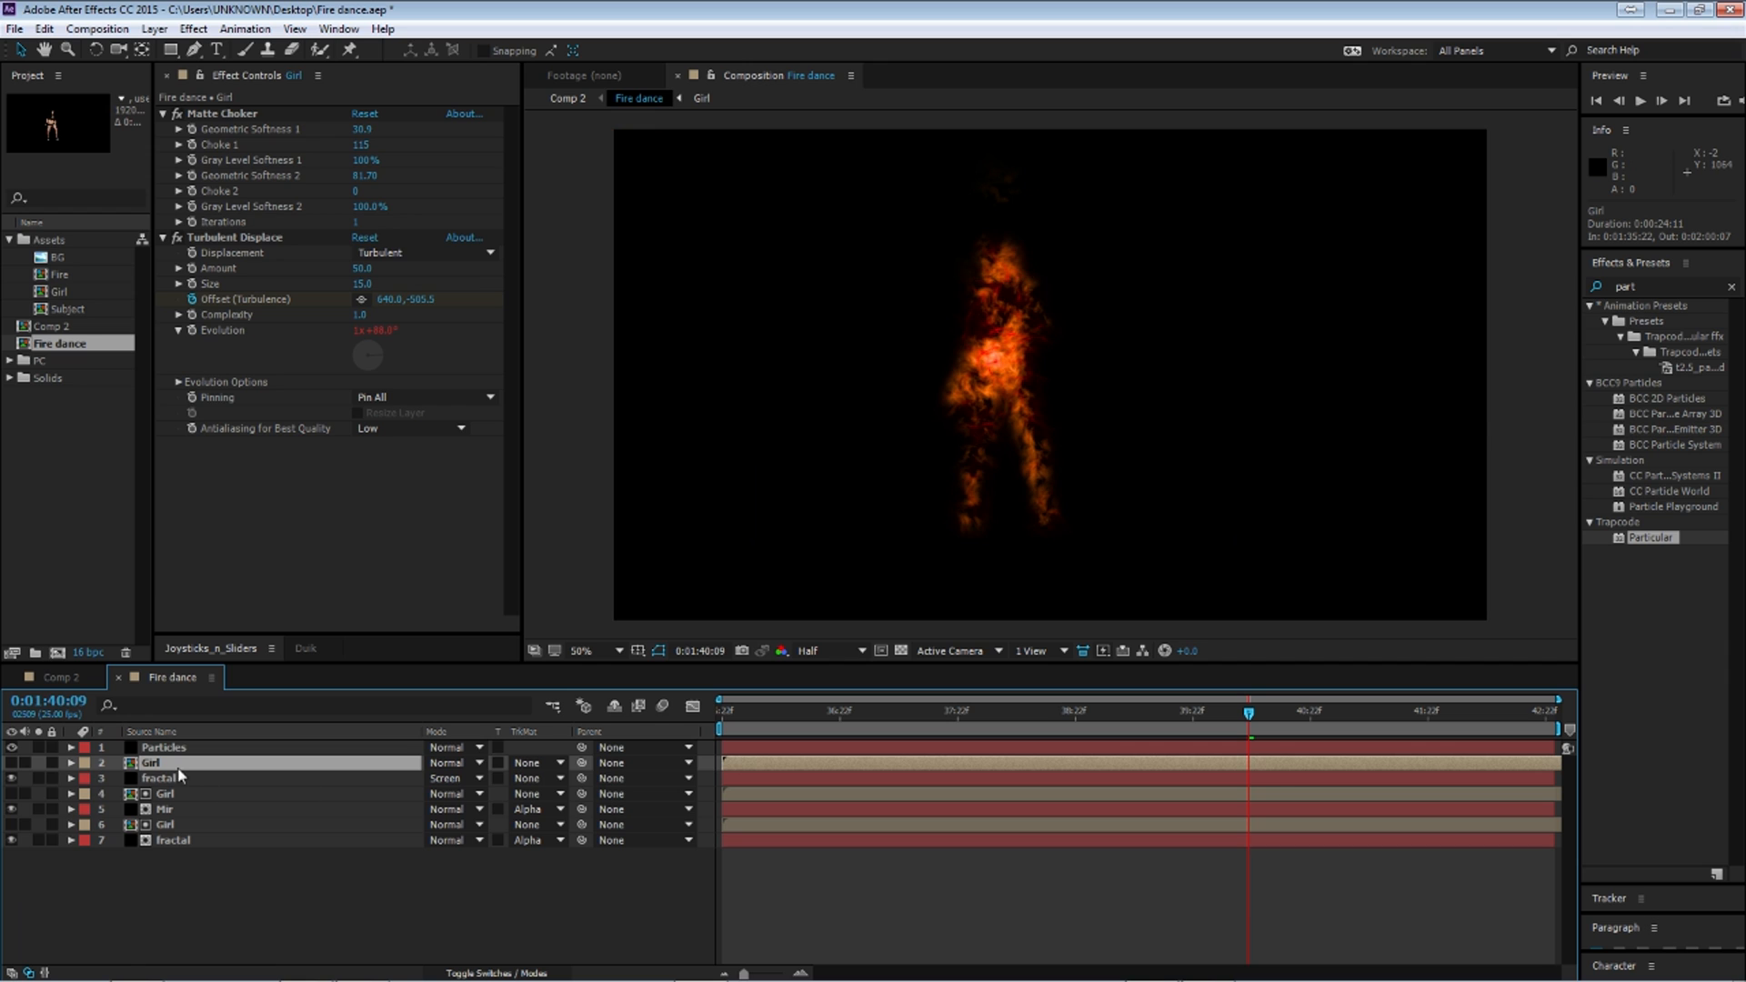
pyautogui.click(489, 972)
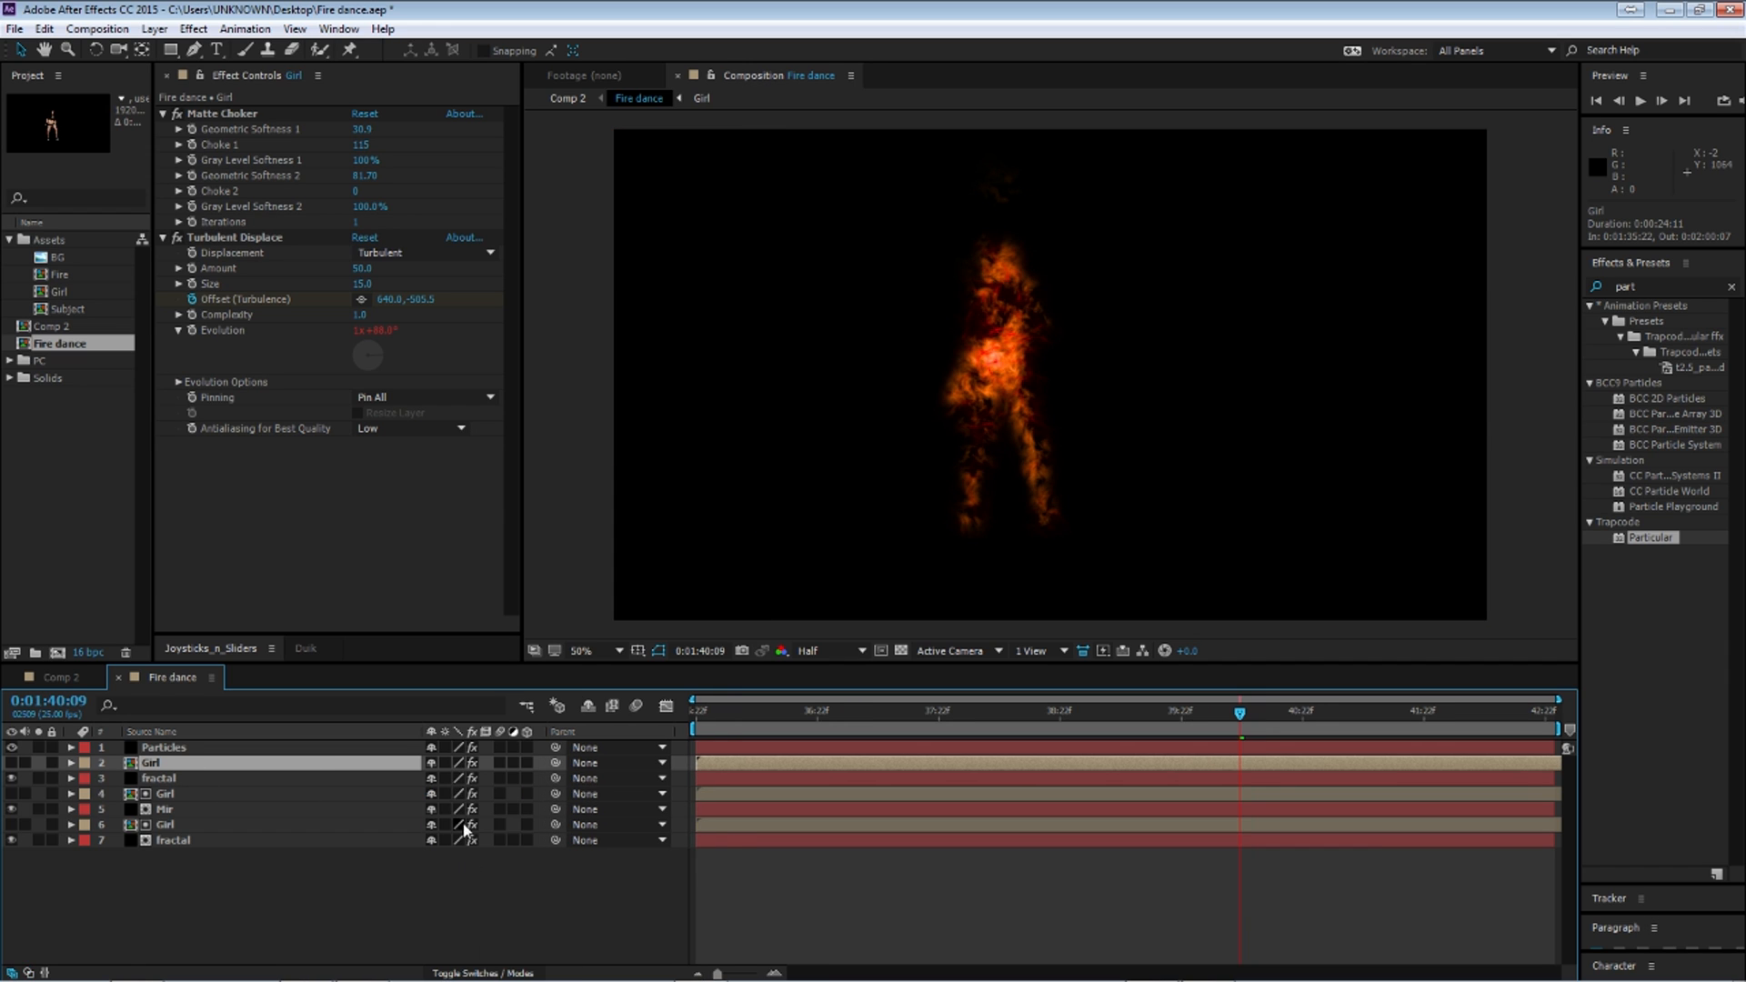
pyautogui.click(528, 764)
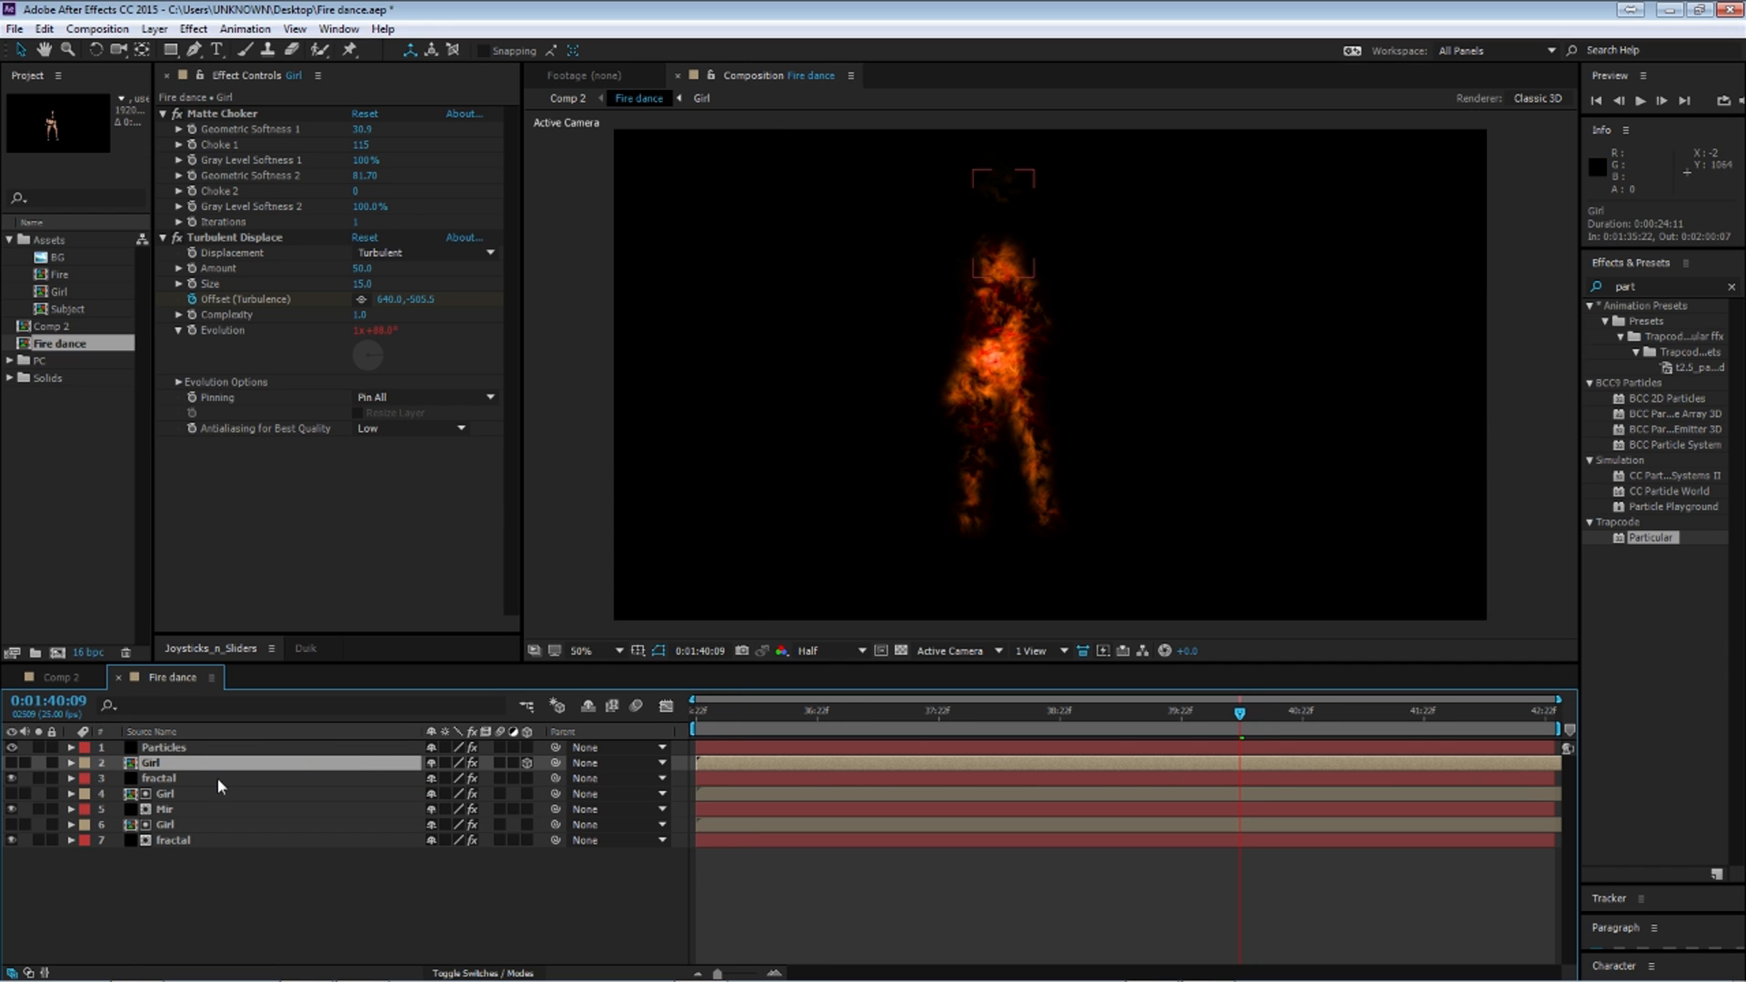
# Step: Check Particular's Emitter Type on the Particles solid and inspect the source layers available in the Layer Emitter settings
pyautogui.click(168, 748)
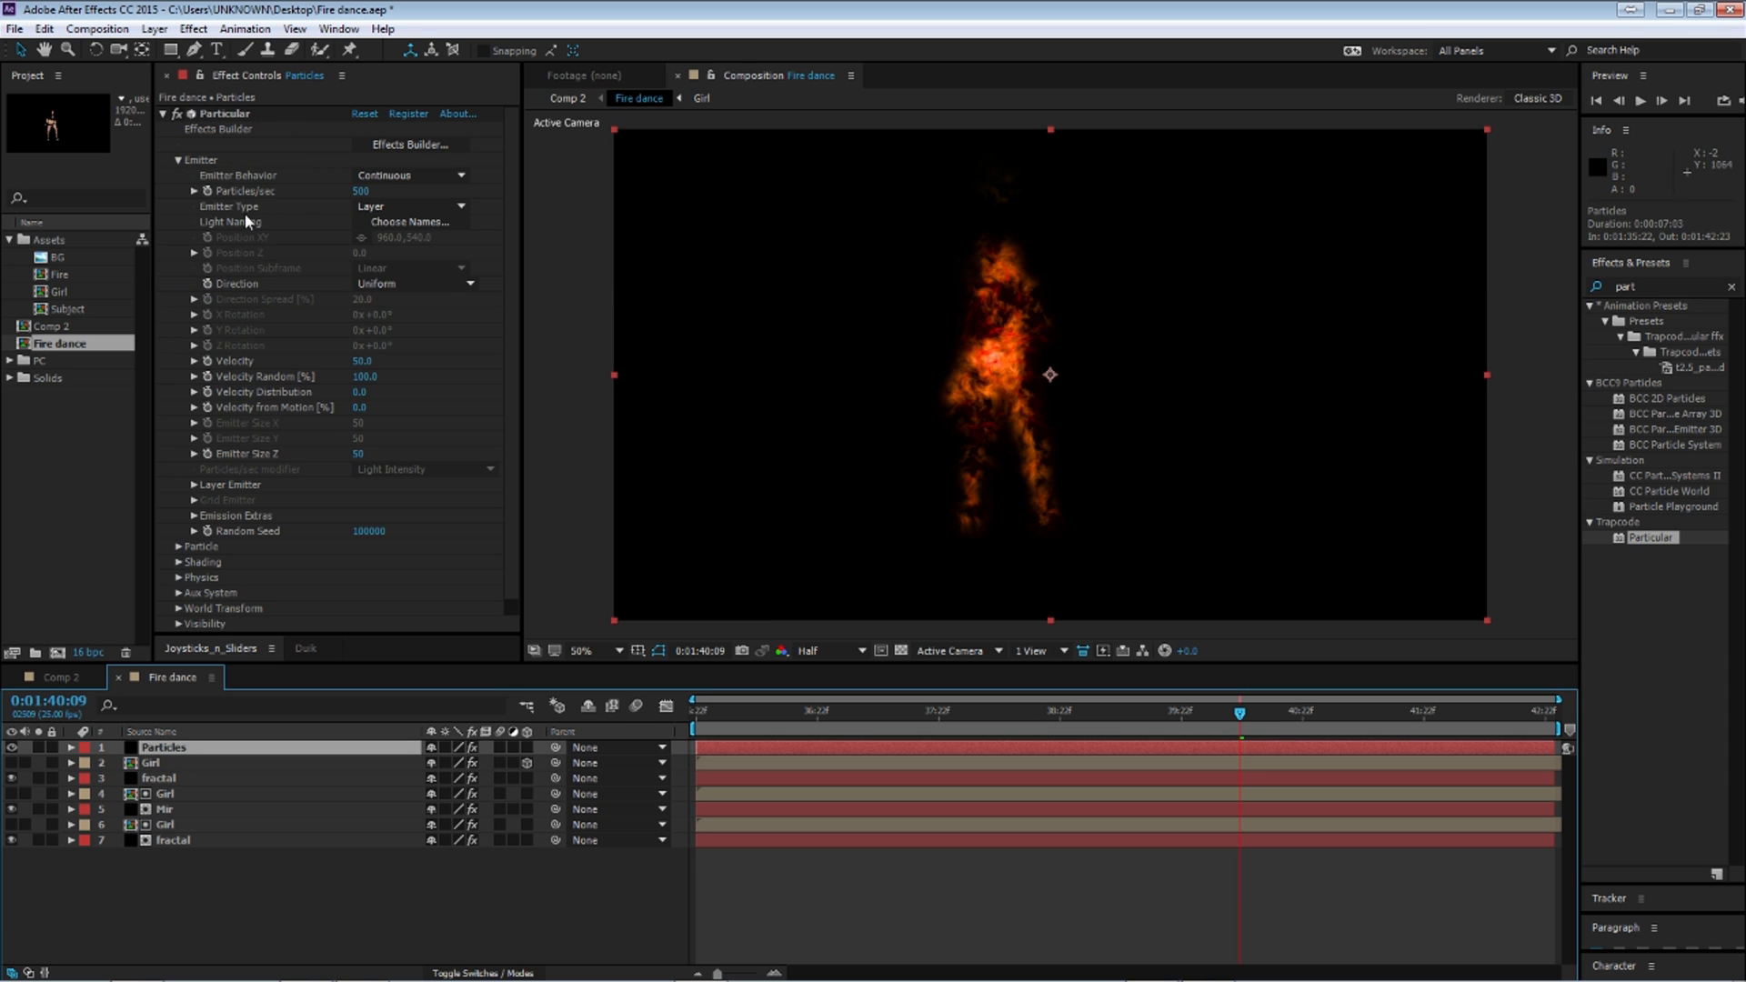
pyautogui.click(423, 208)
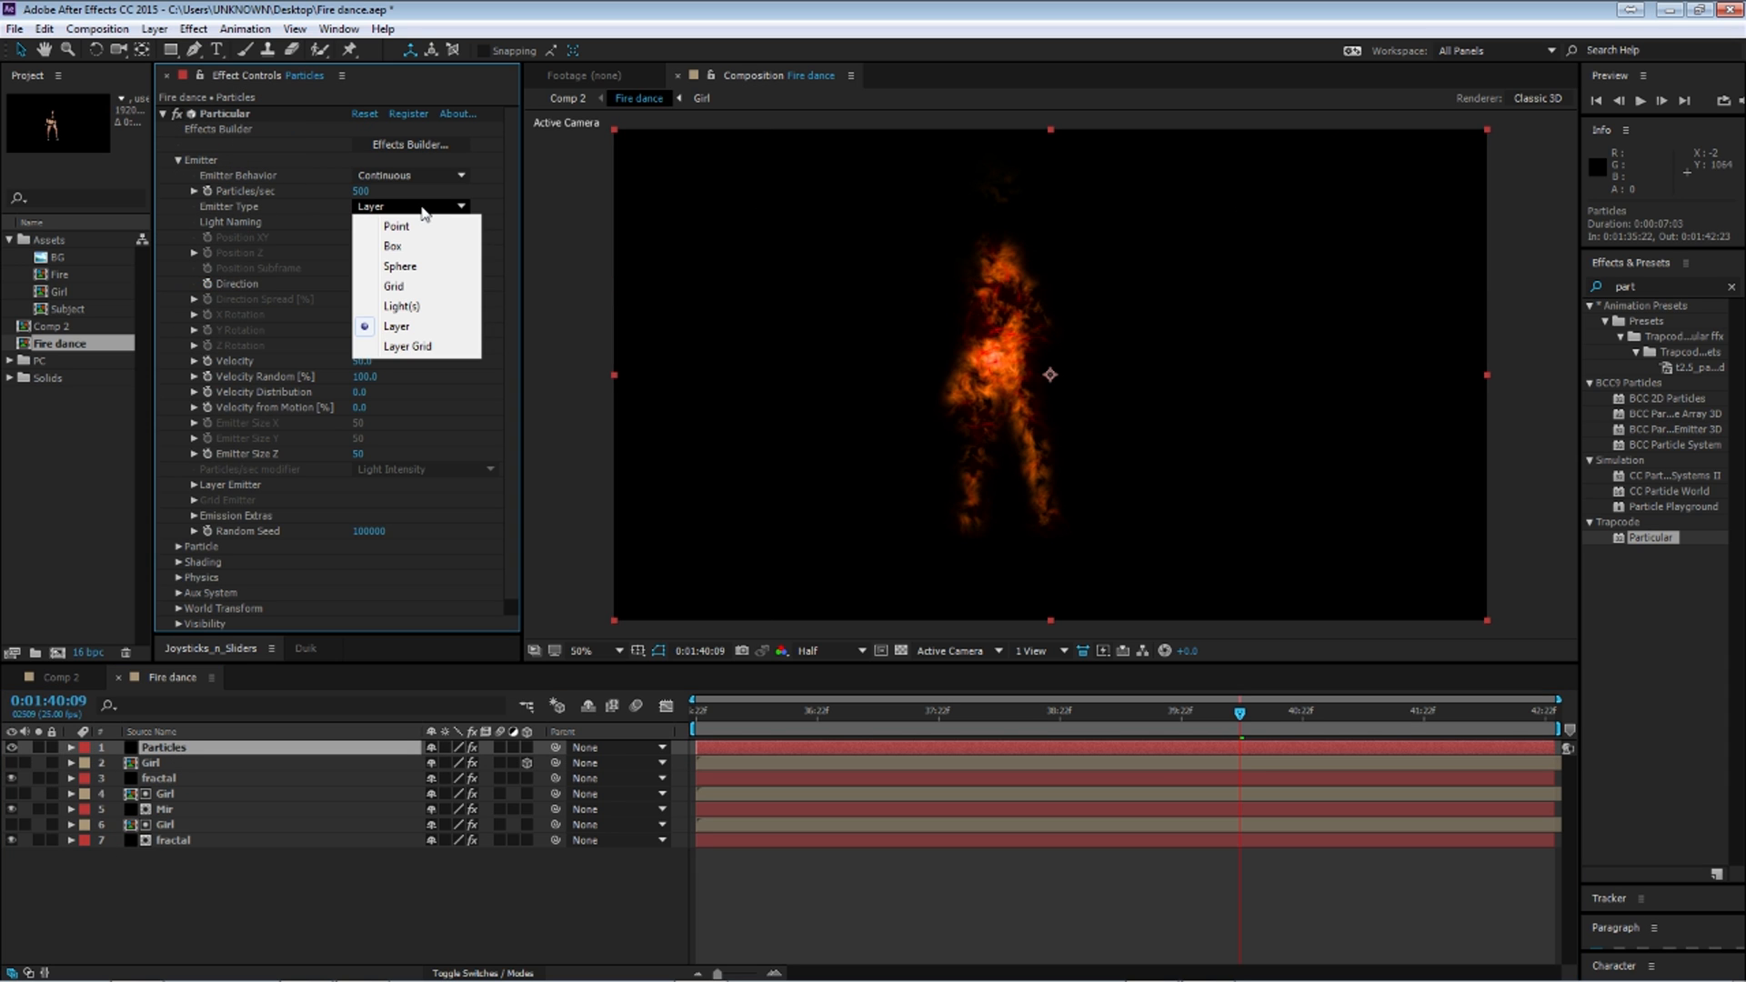
pyautogui.click(421, 327)
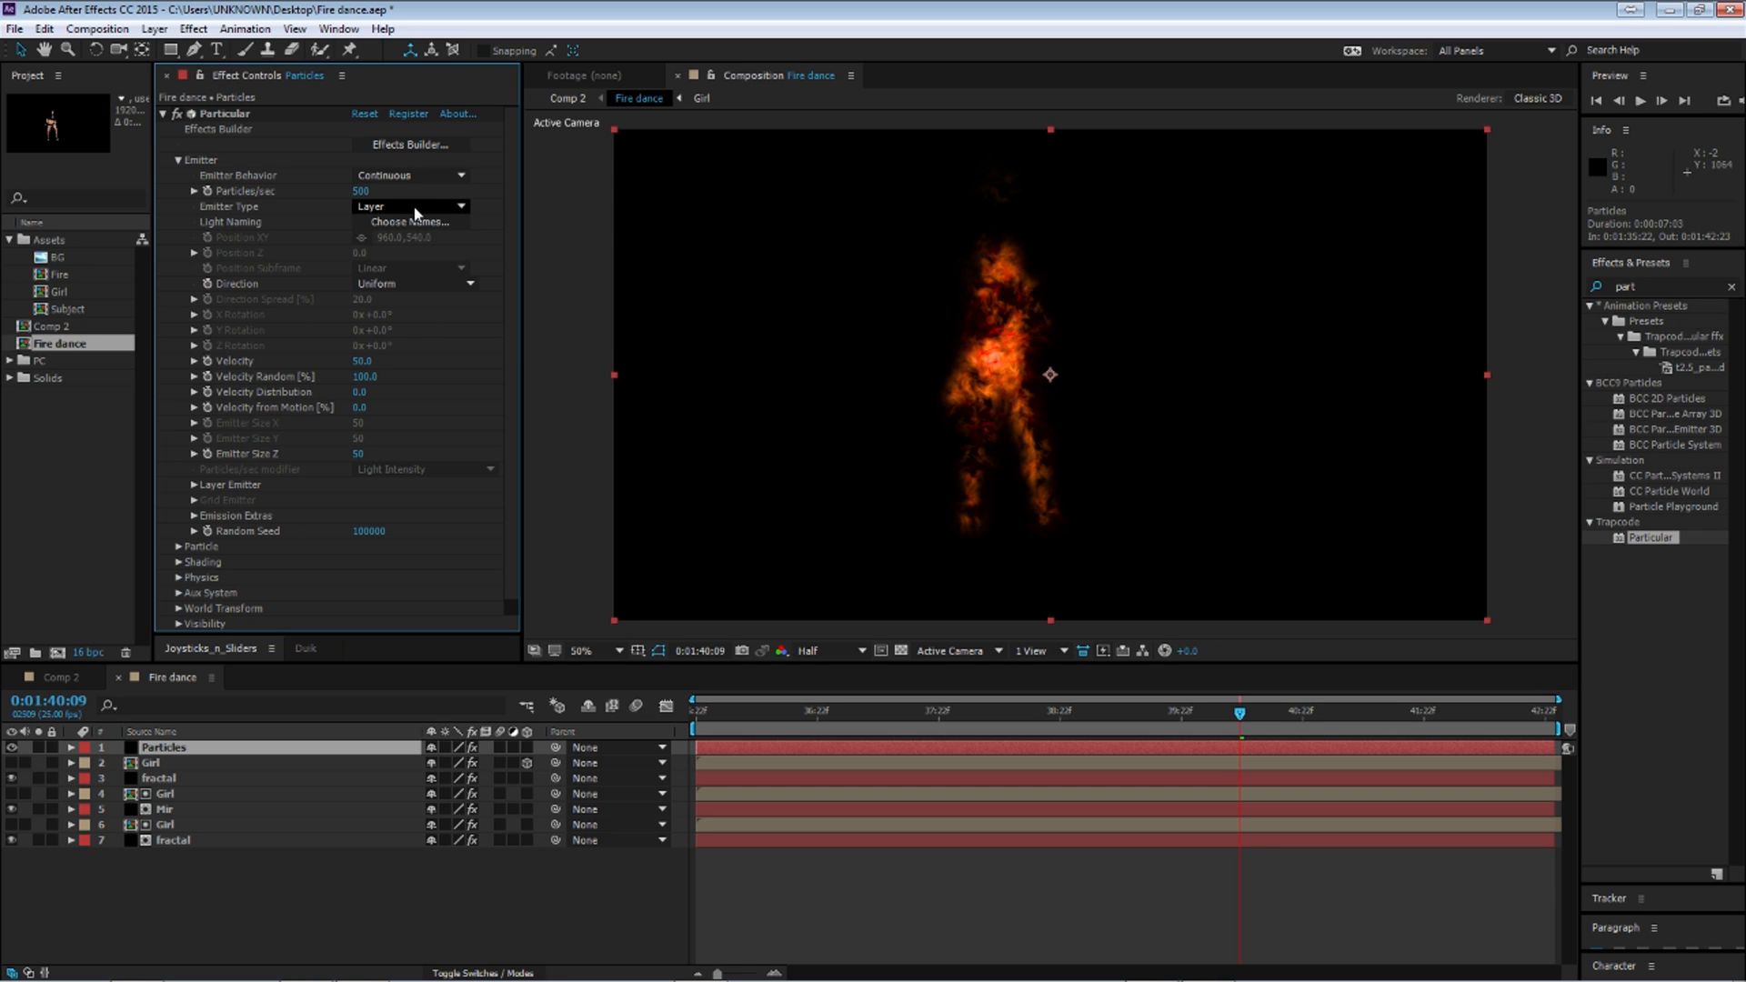
pyautogui.click(193, 484)
pyautogui.click(431, 500)
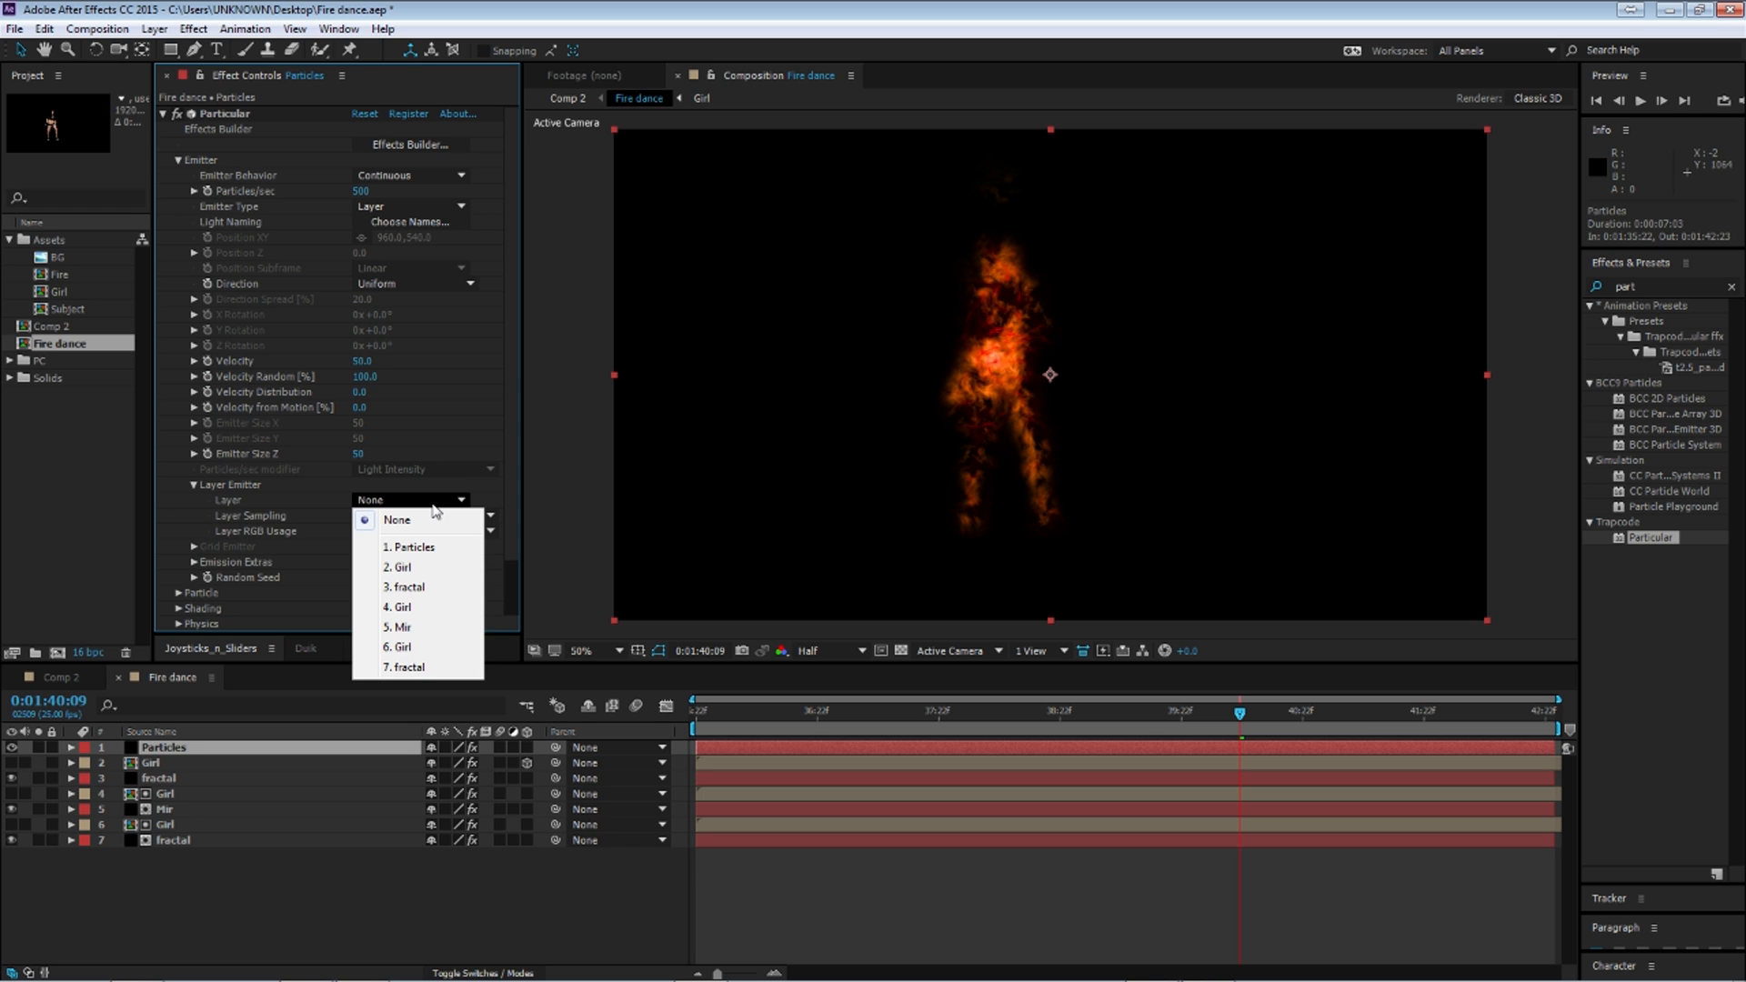
pyautogui.click(196, 924)
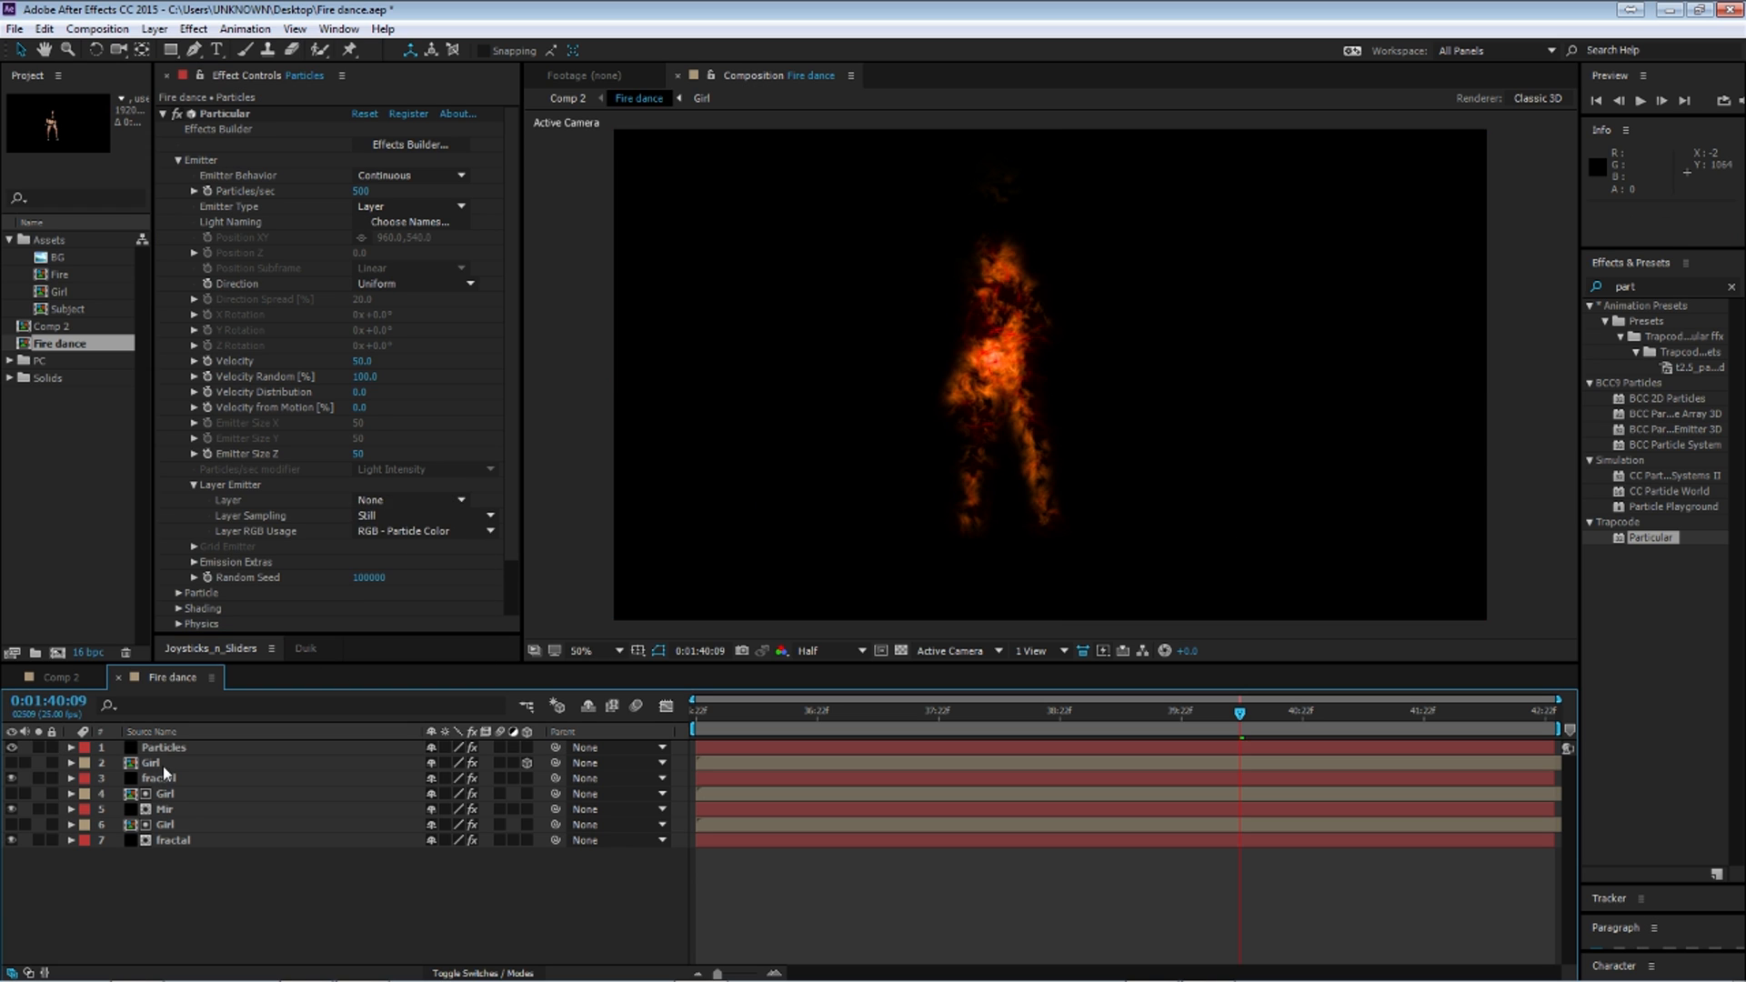
# Step: Rename the 3D Girl layer below the Particles solid as Emitter
pyautogui.click(166, 764)
pyautogui.press('Return')
pyautogui.write('L')
pyautogui.write('mitter')
pyautogui.press('Return')
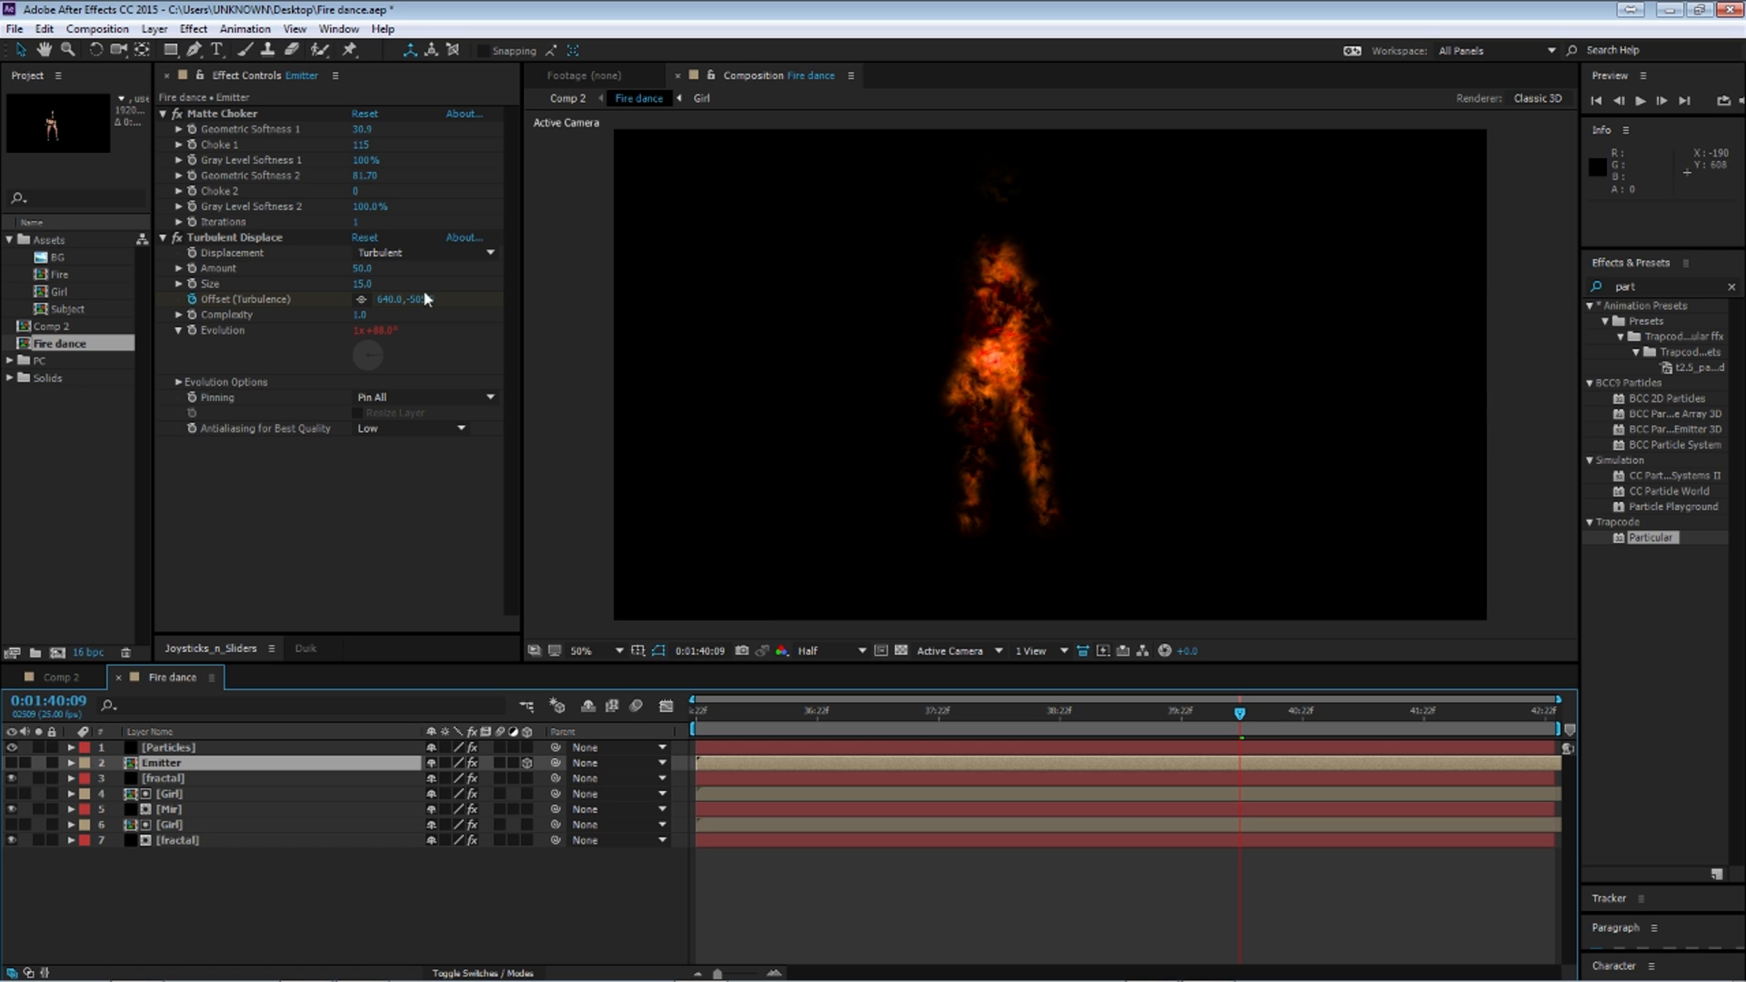
# Step: Assign the Emitter layer as Particular's Layer Emitter source and set Layer RGB Usage to None
pyautogui.click(174, 749)
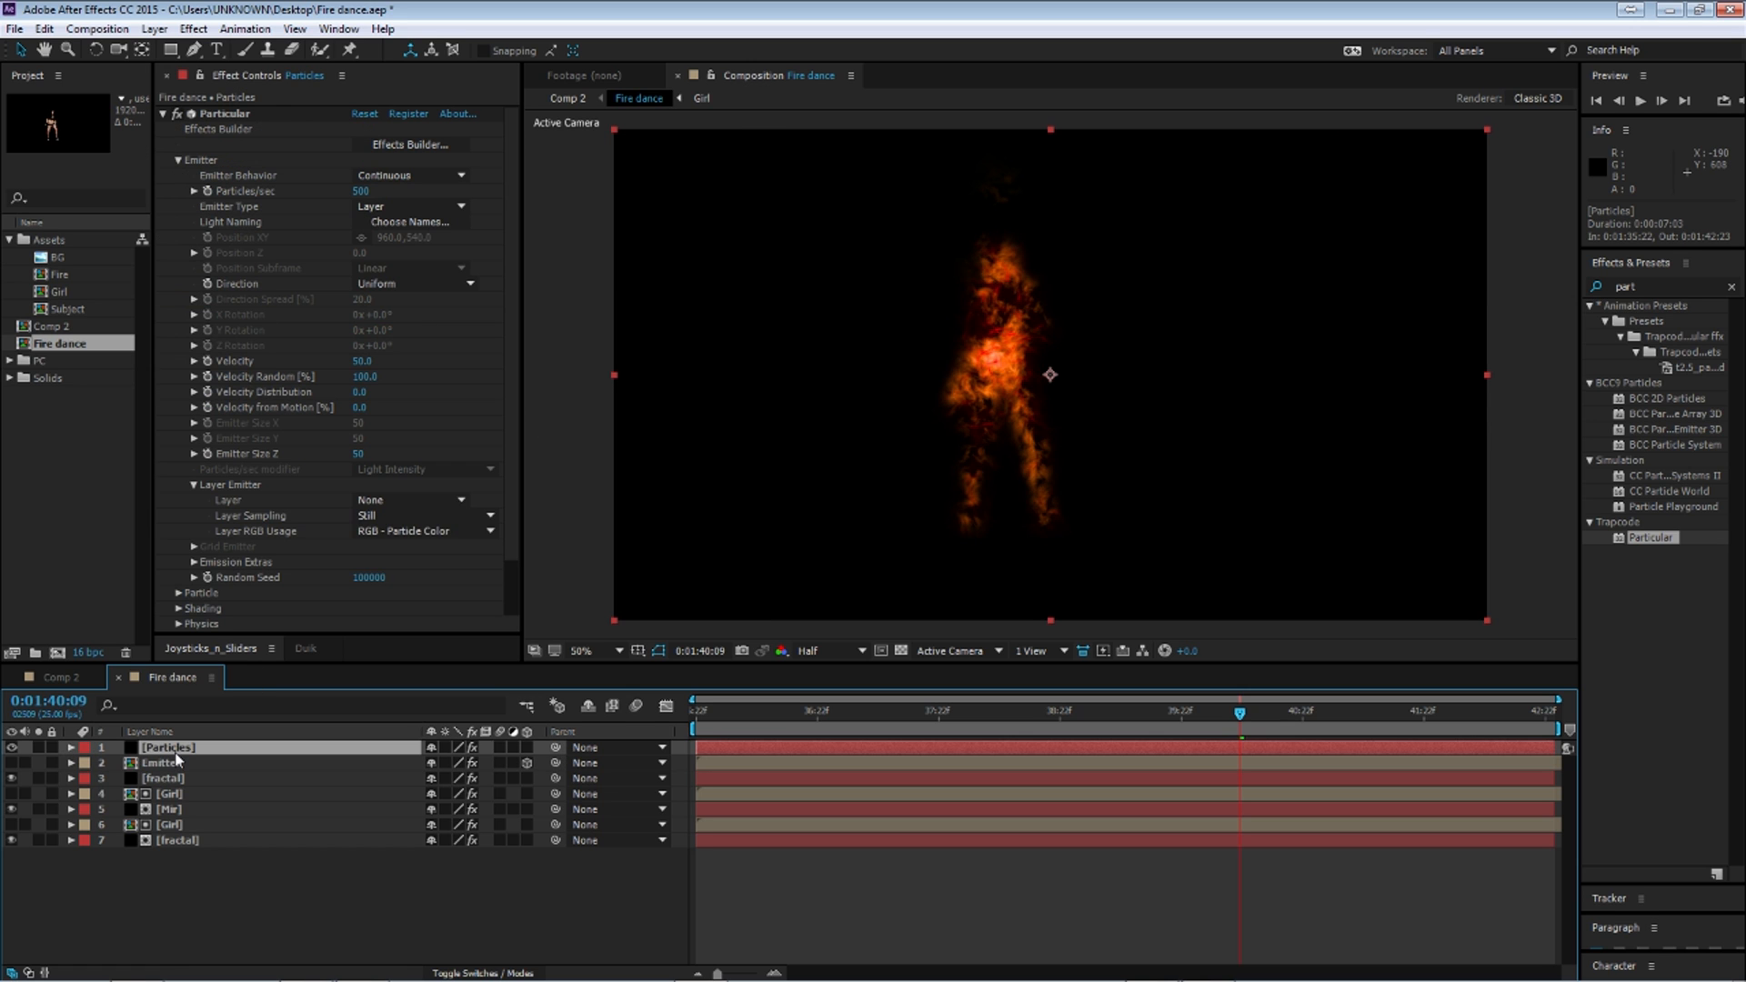
pyautogui.click(392, 504)
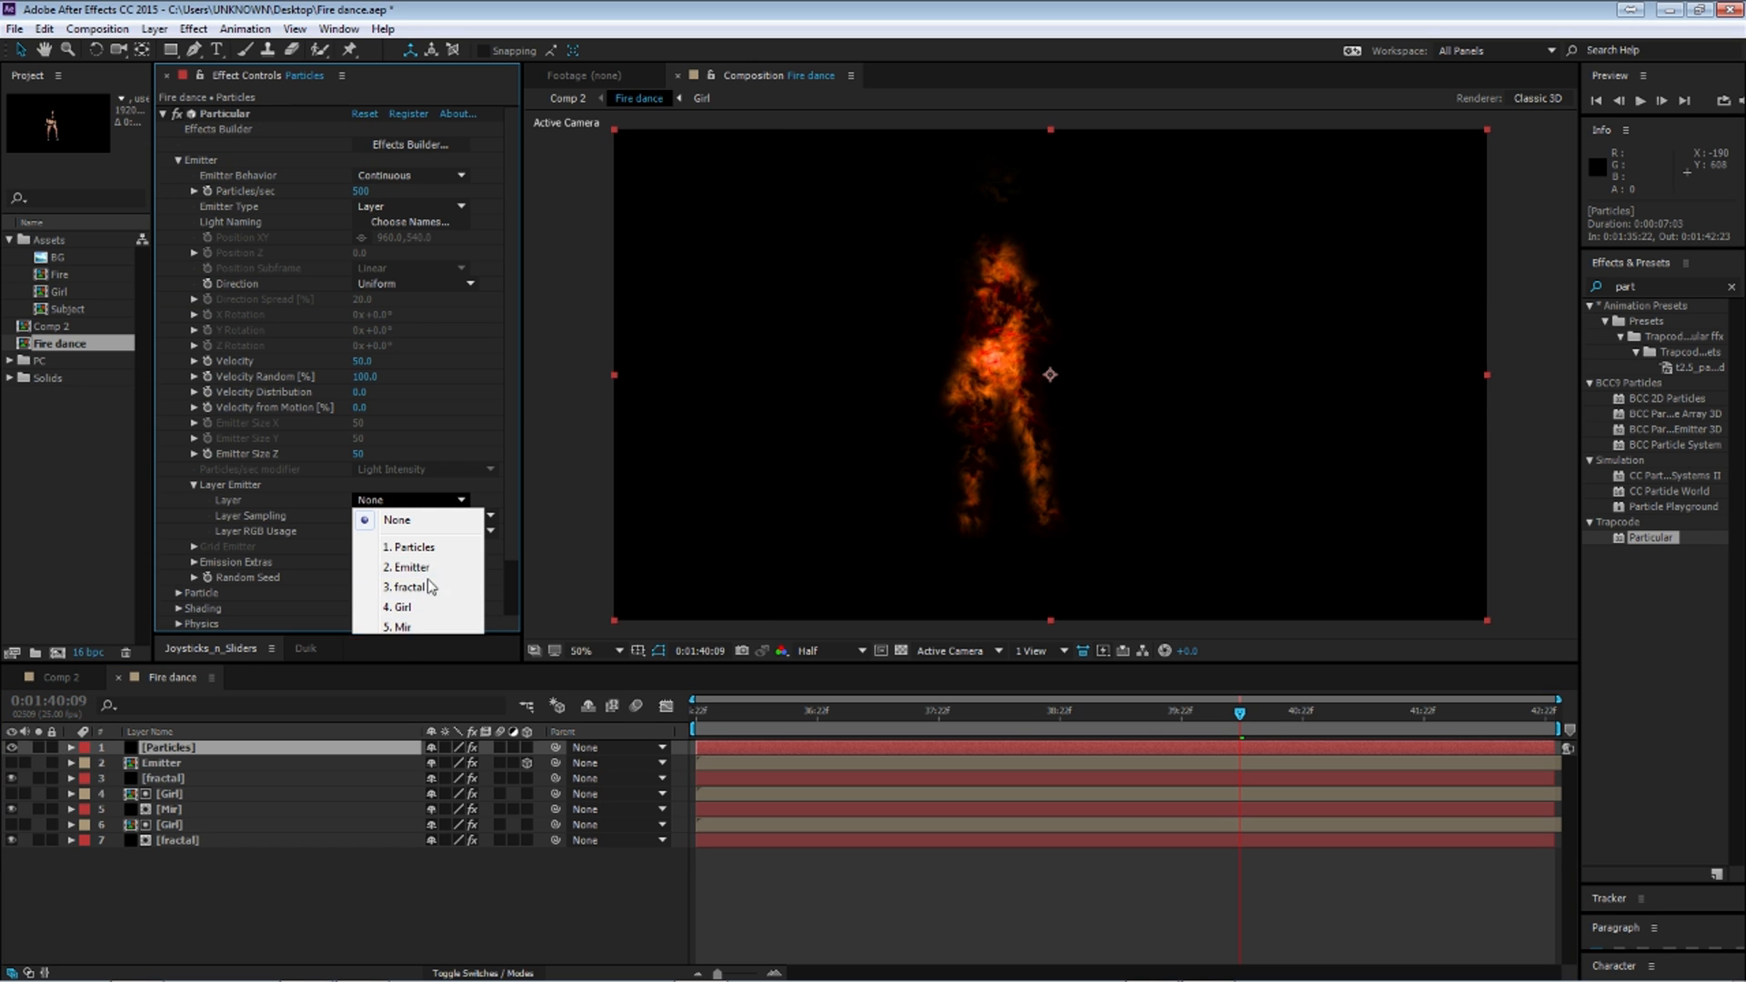
pyautogui.click(400, 564)
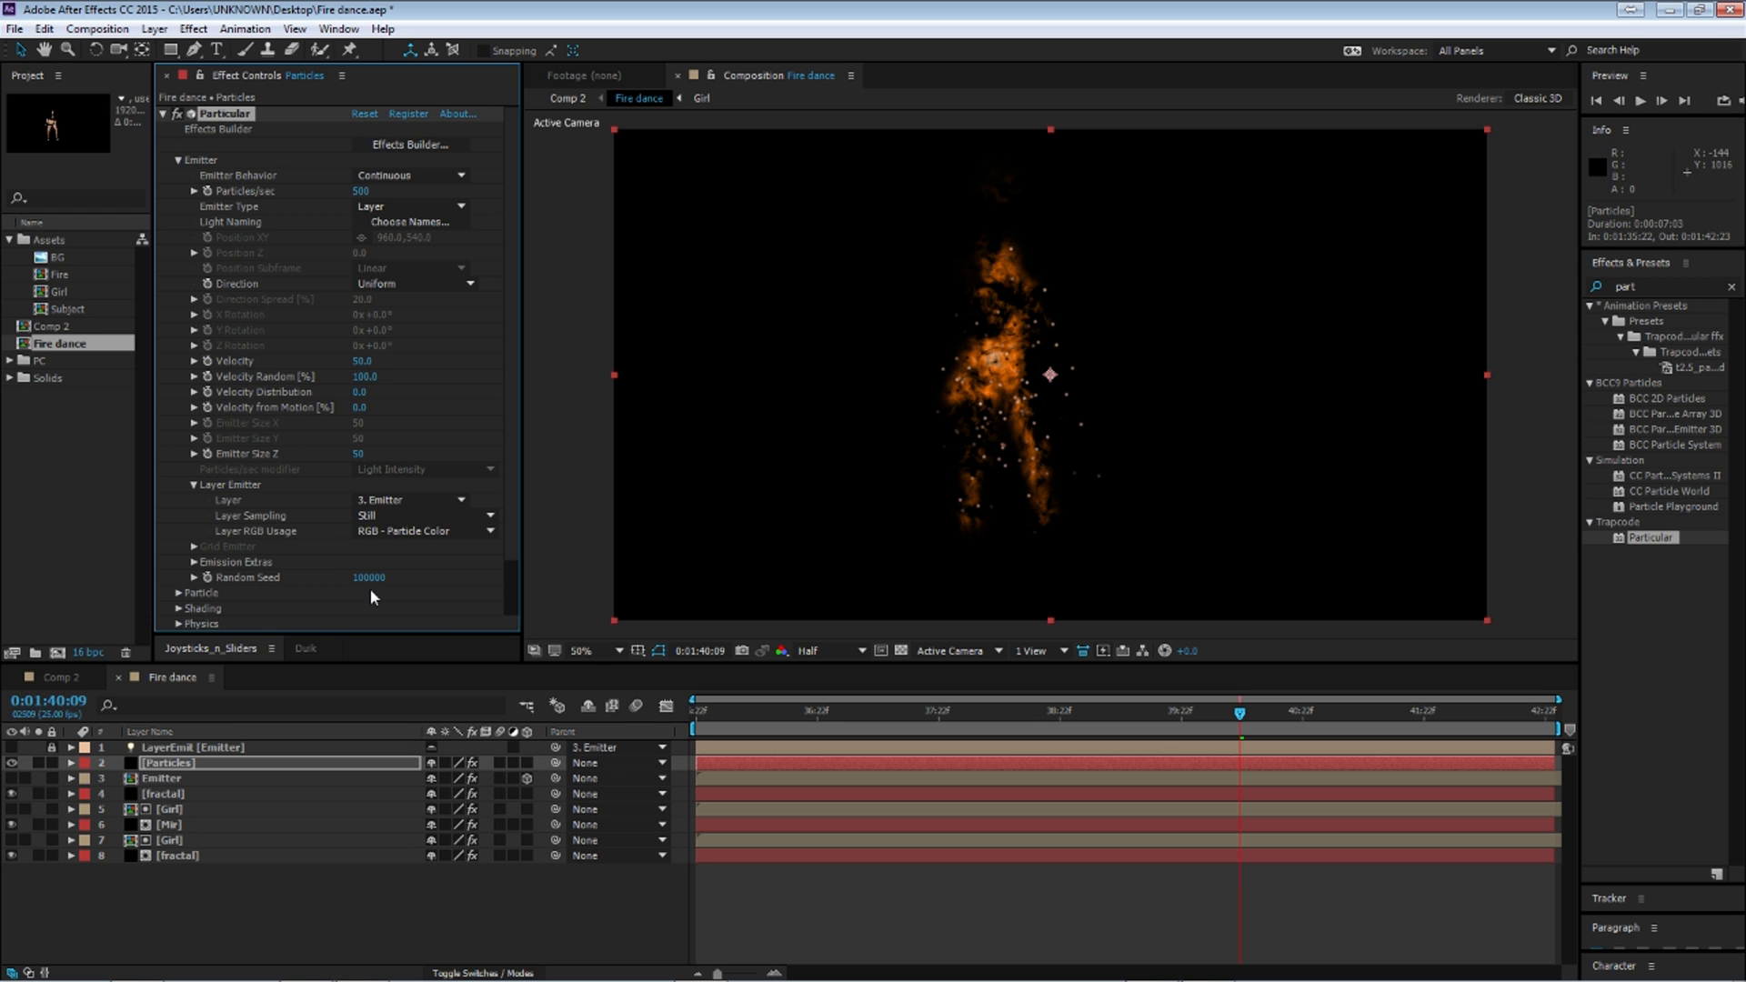
pyautogui.click(414, 532)
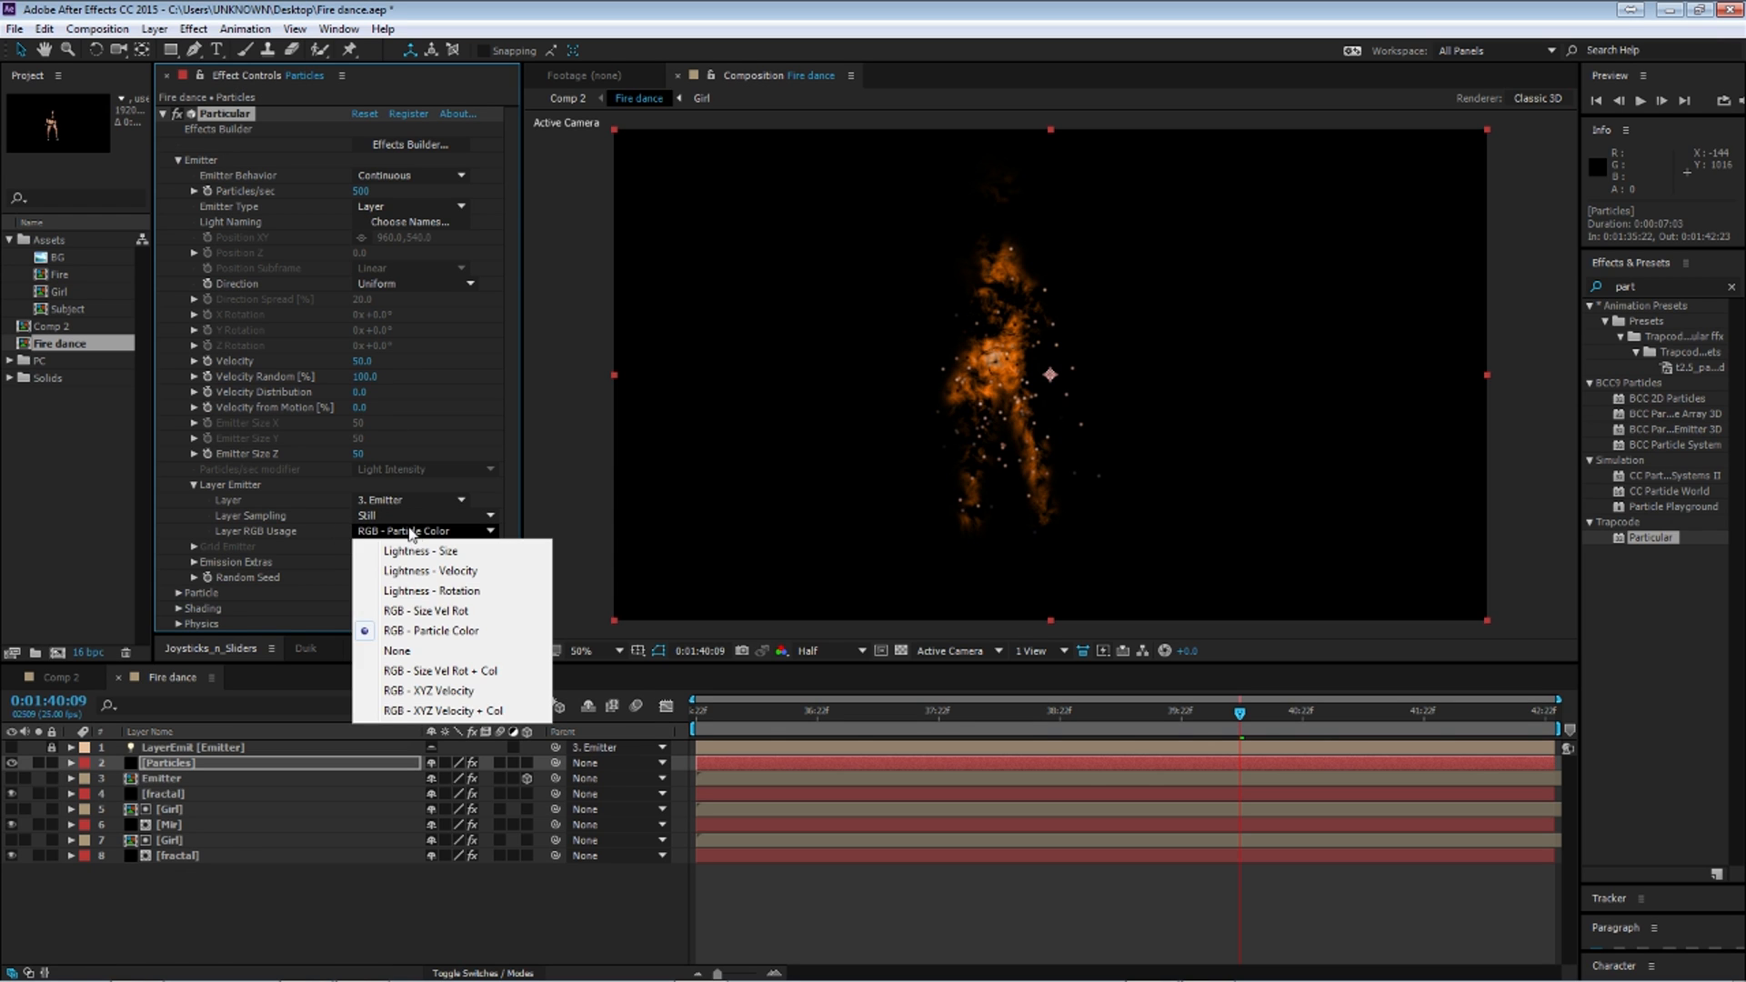
pyautogui.click(432, 652)
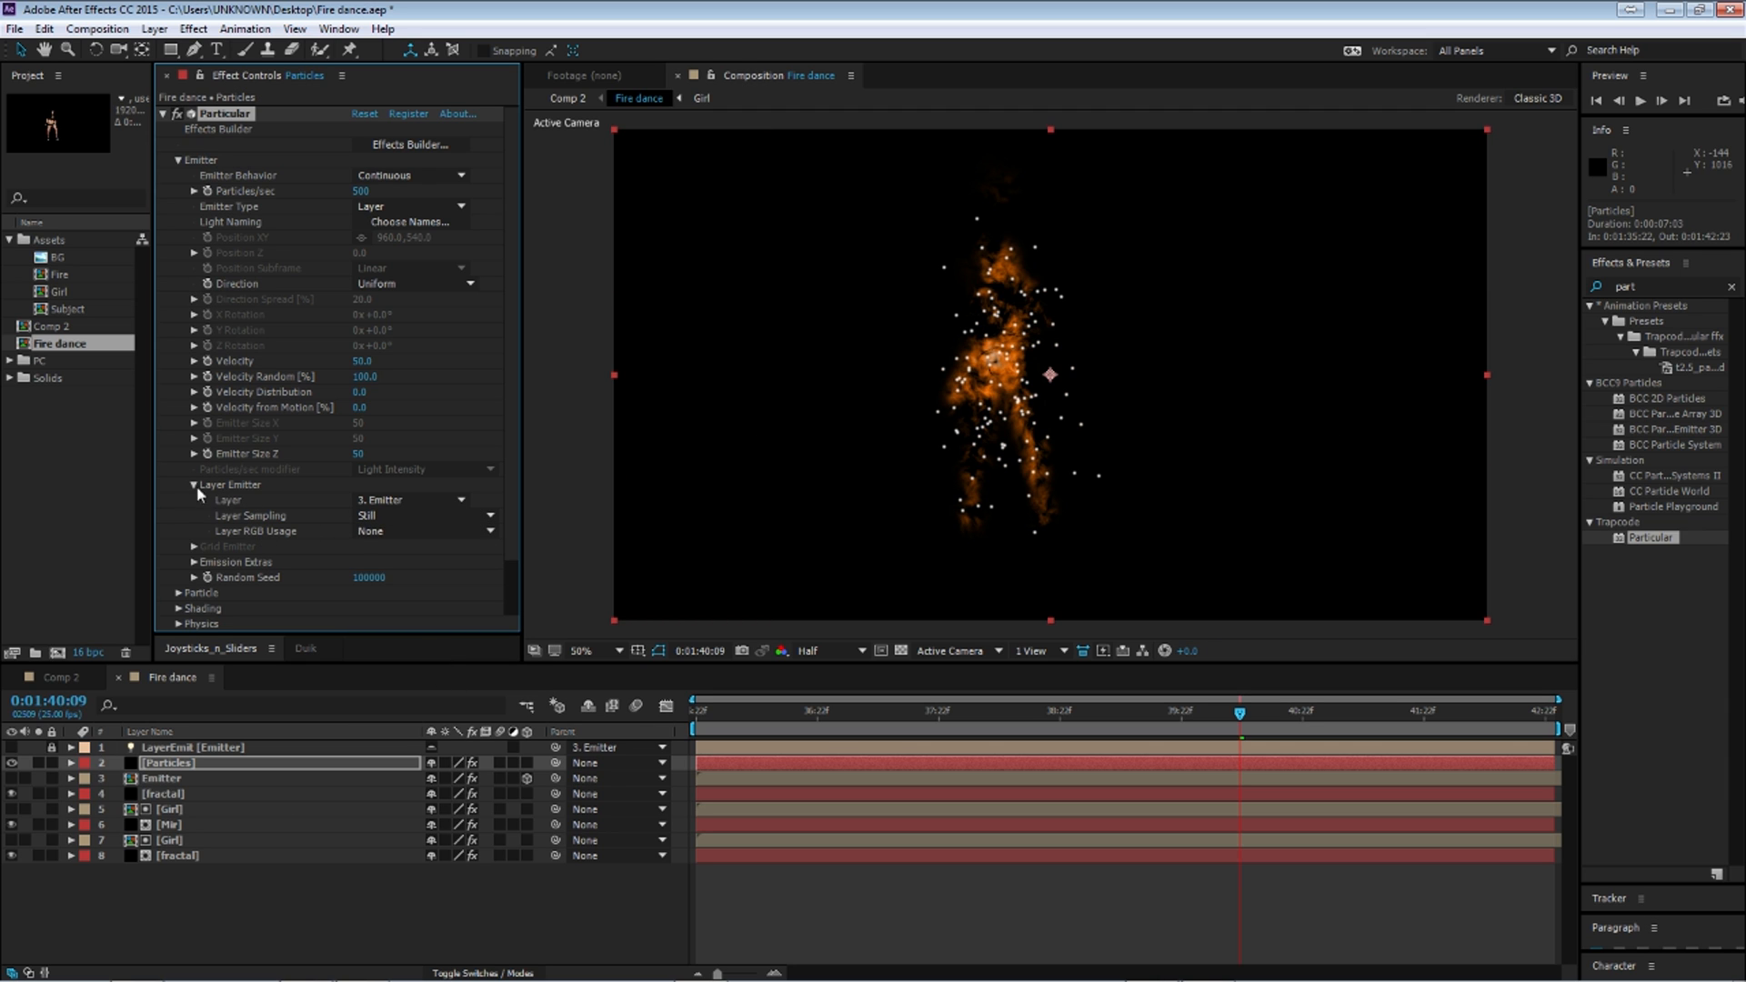
pyautogui.click(379, 535)
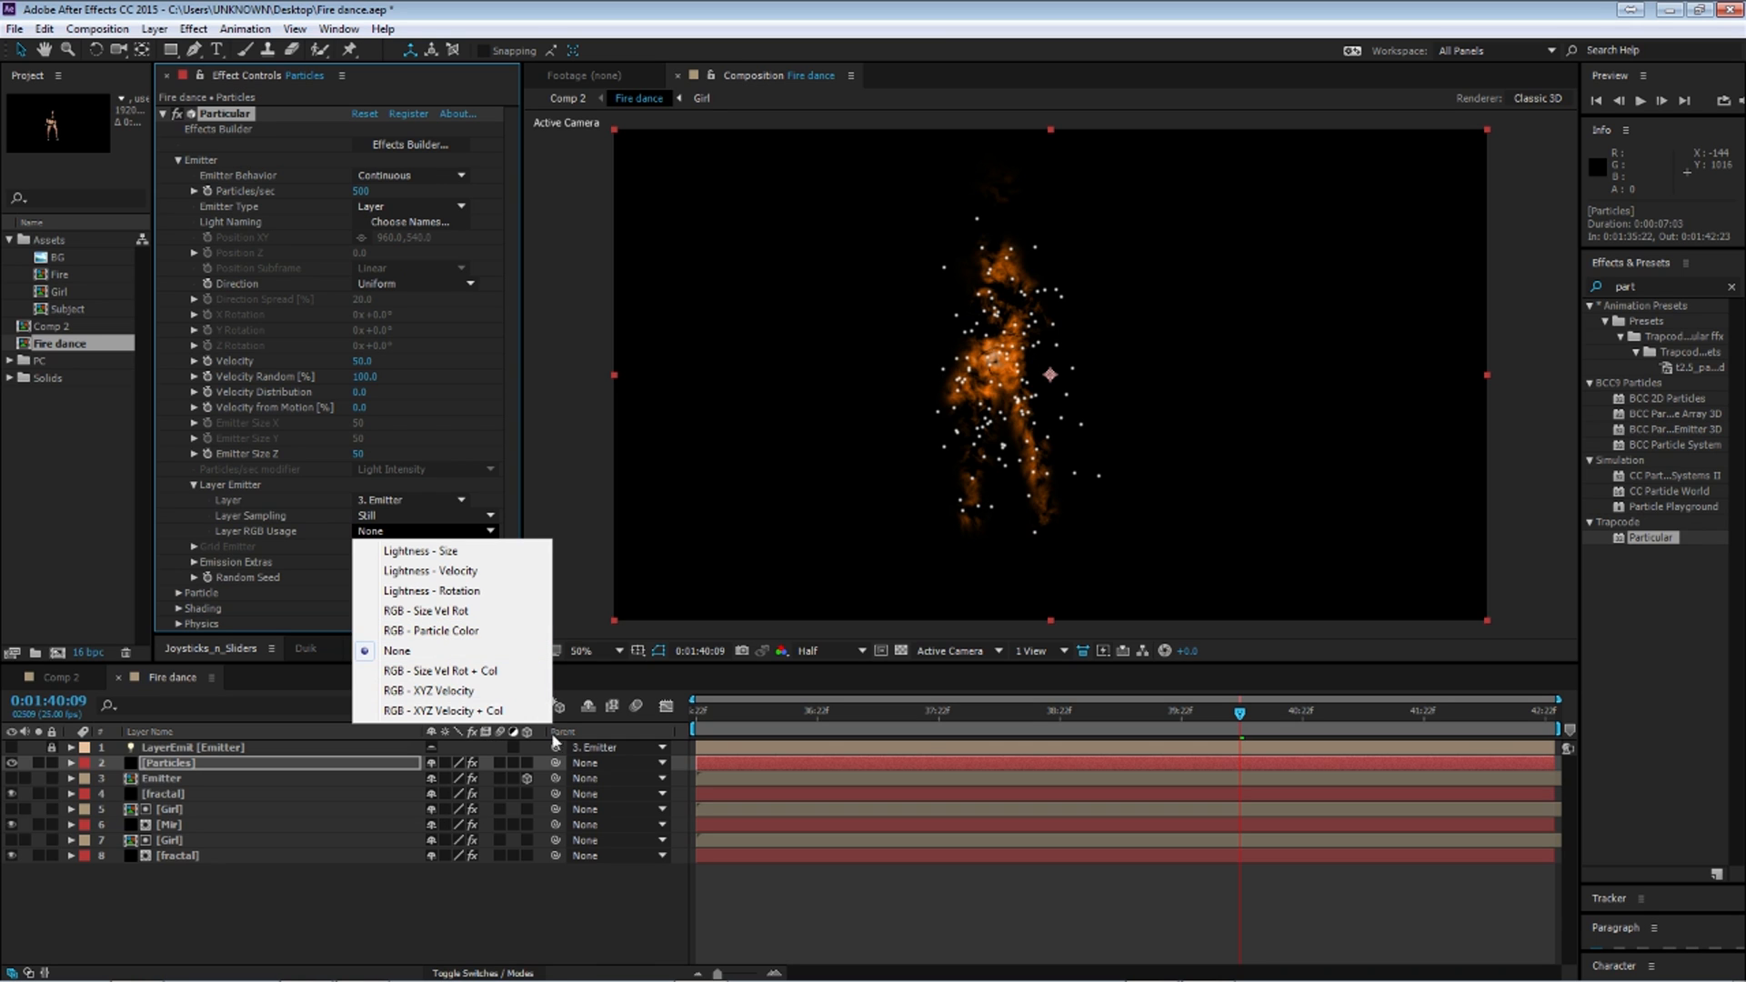
pyautogui.click(266, 901)
pyautogui.click(266, 904)
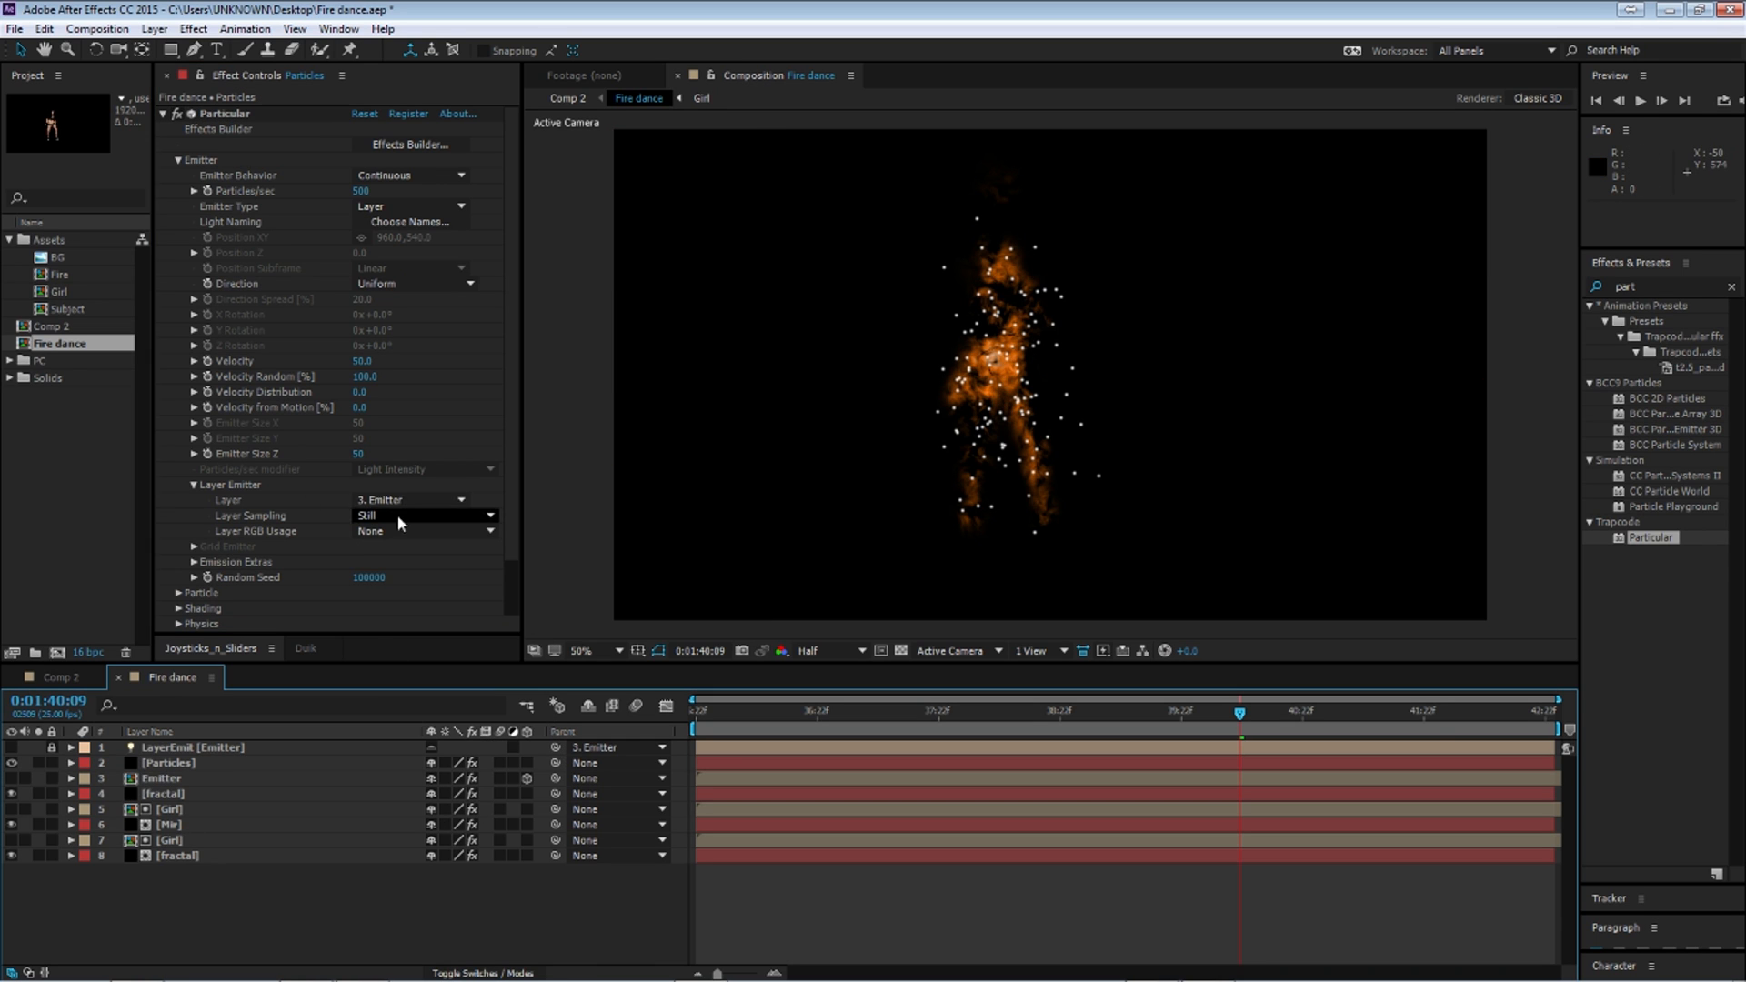
# Step: Set the Particular particle color to yellow, F0FF00
pyautogui.scroll(-3, 191, 364)
pyautogui.click(186, 530)
pyautogui.scroll(-5, 397, 450)
pyautogui.scroll(-1, 397, 450)
pyautogui.click(362, 474)
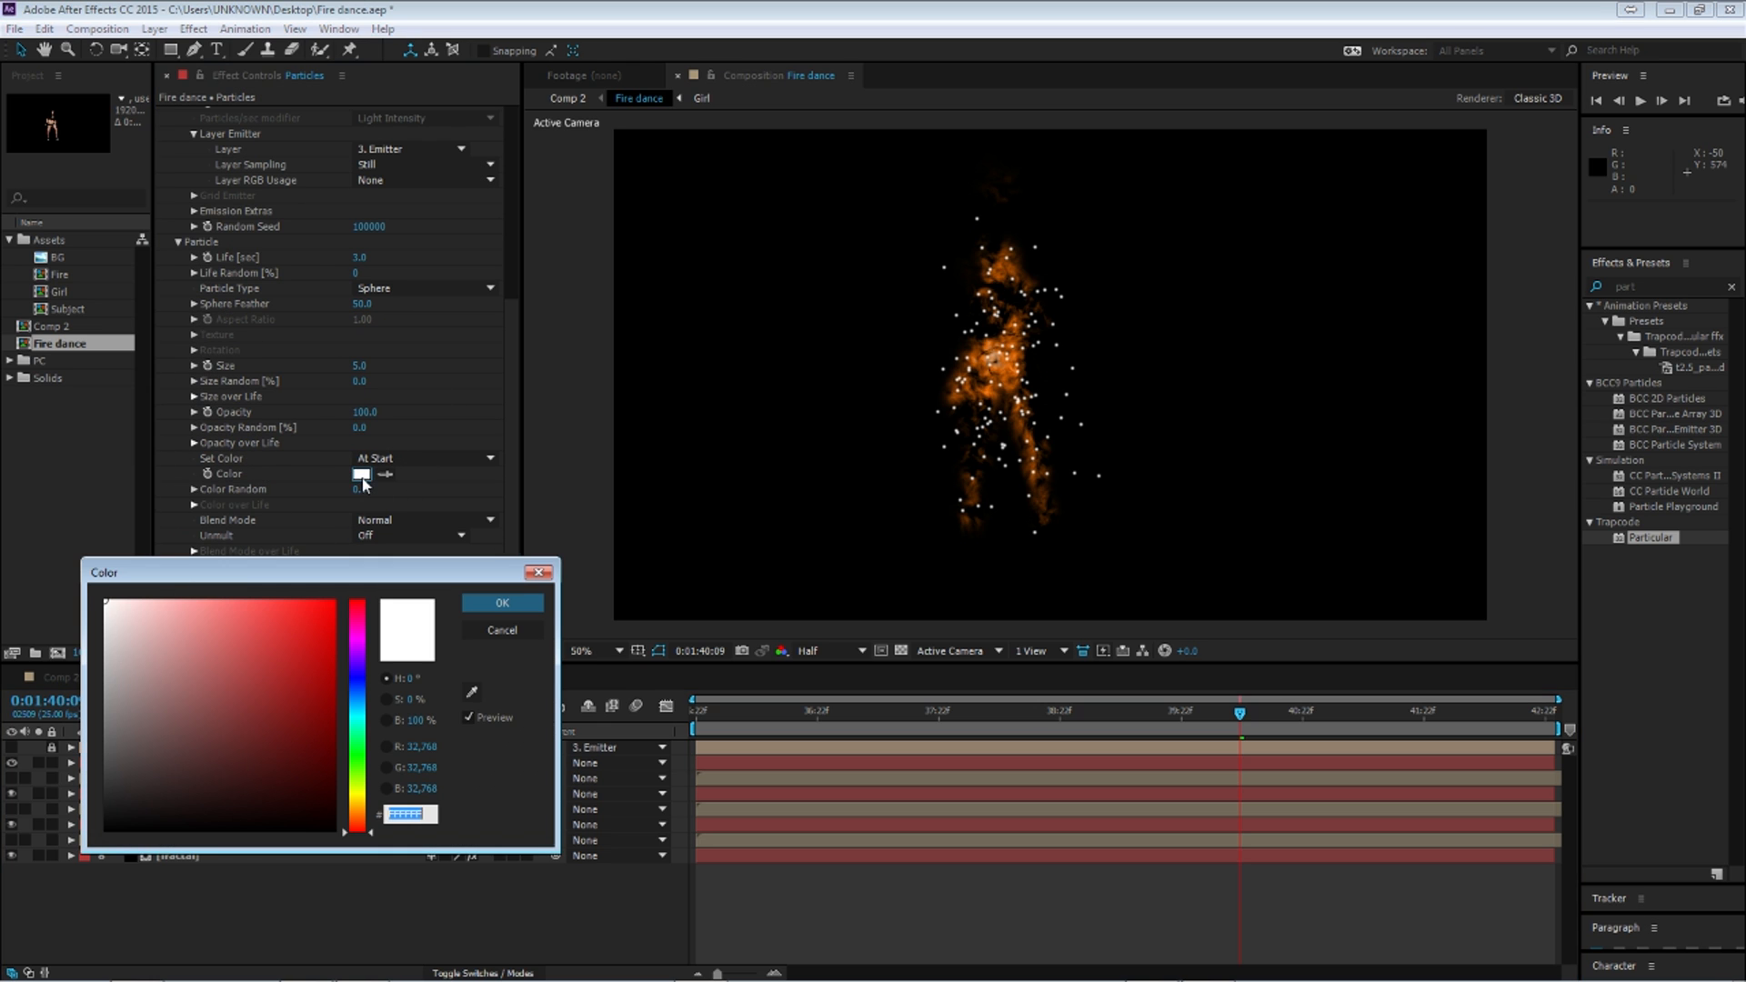
pyautogui.click(346, 789)
pyautogui.moveTo(279, 735); pyautogui.dragTo(379, 560)
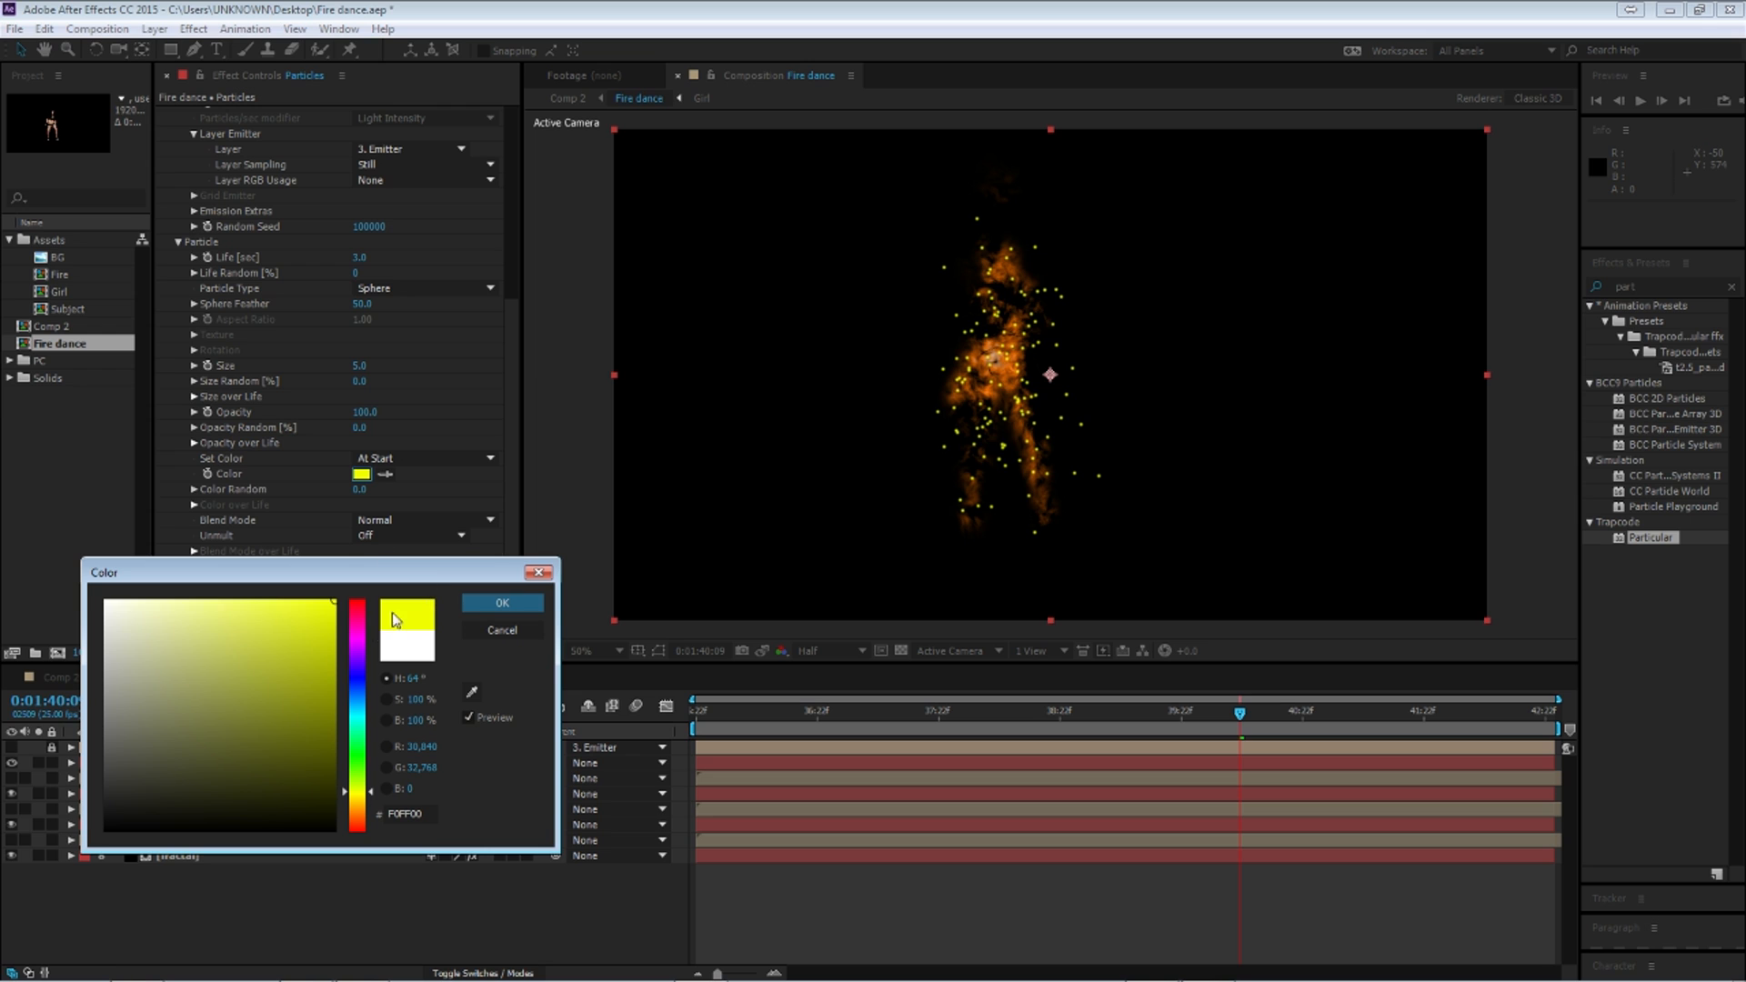
pyautogui.click(501, 603)
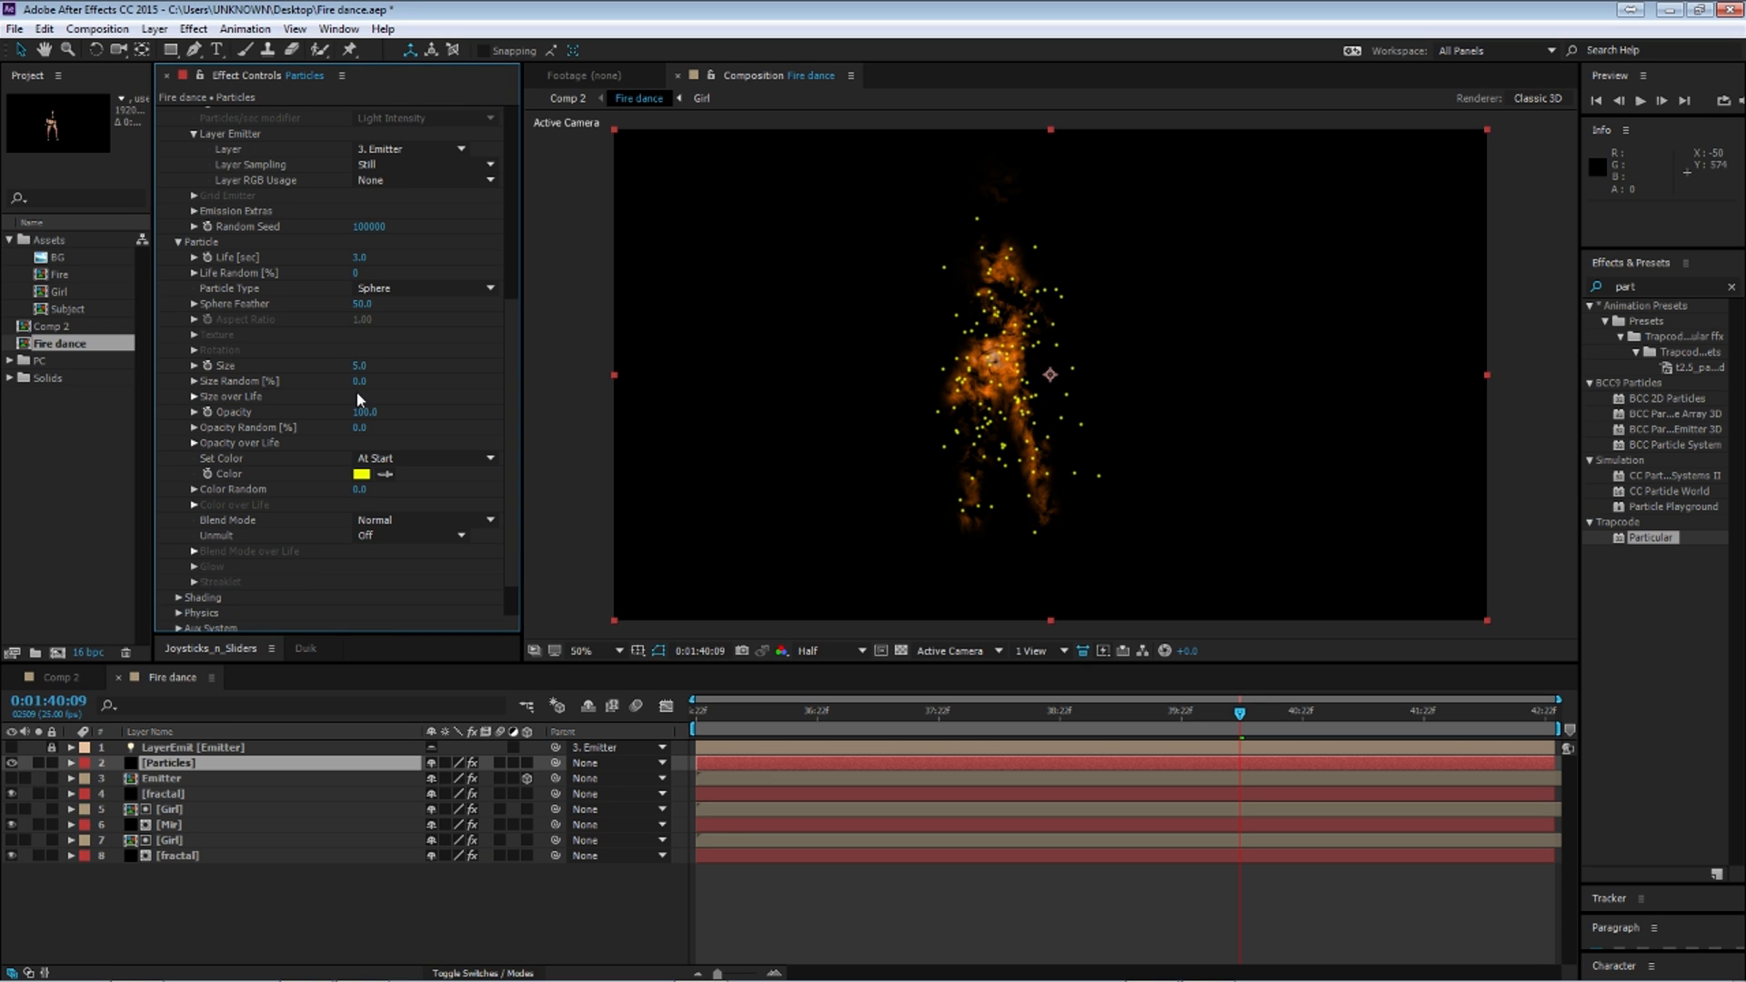
# Step: Set the particle Size to 2 and Size Random to 100%, leaving Life Random at 0
pyautogui.click(360, 367)
pyautogui.write('2')
pyautogui.press('Return')
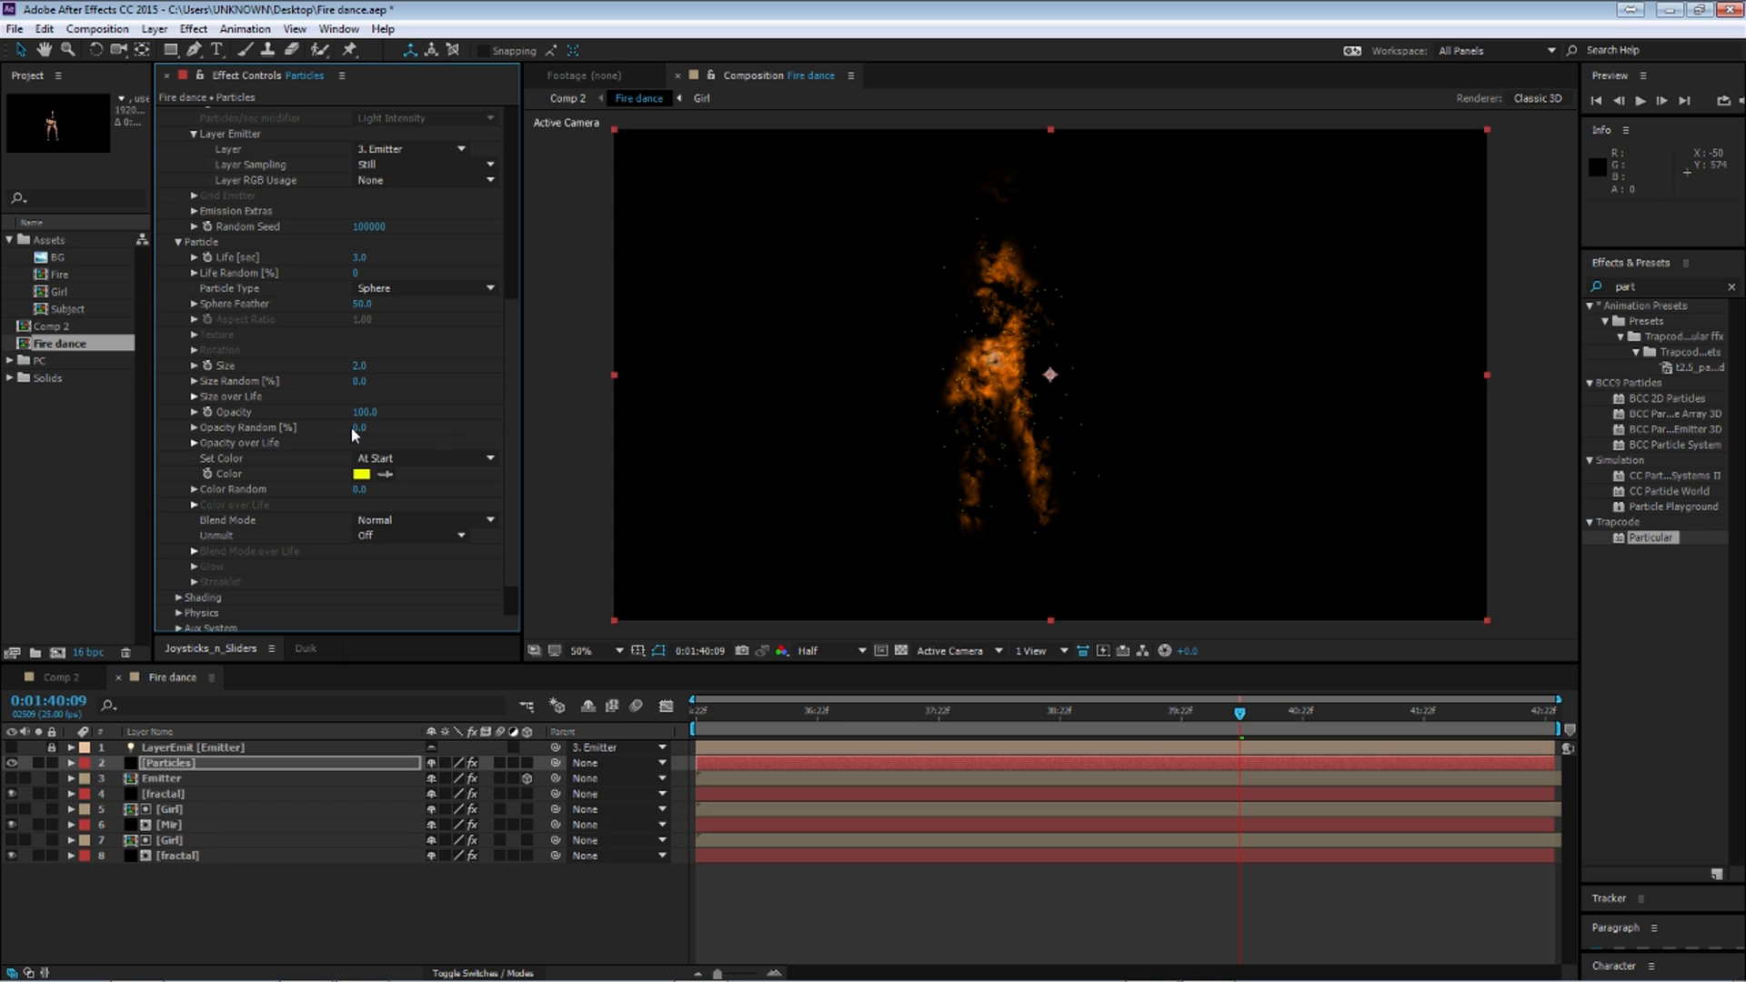
pyautogui.moveTo(359, 381); pyautogui.dragTo(598, 370)
pyautogui.moveTo(356, 273)
pyautogui.mouseDown()
pyautogui.moveTo(372, 273)
pyautogui.moveTo(337, 271)
pyautogui.mouseUp()
# Step: Set Particular's Physics Gravity to -50 and preview the particles from 0:01:37:17
pyautogui.click(179, 612)
pyautogui.click(359, 576)
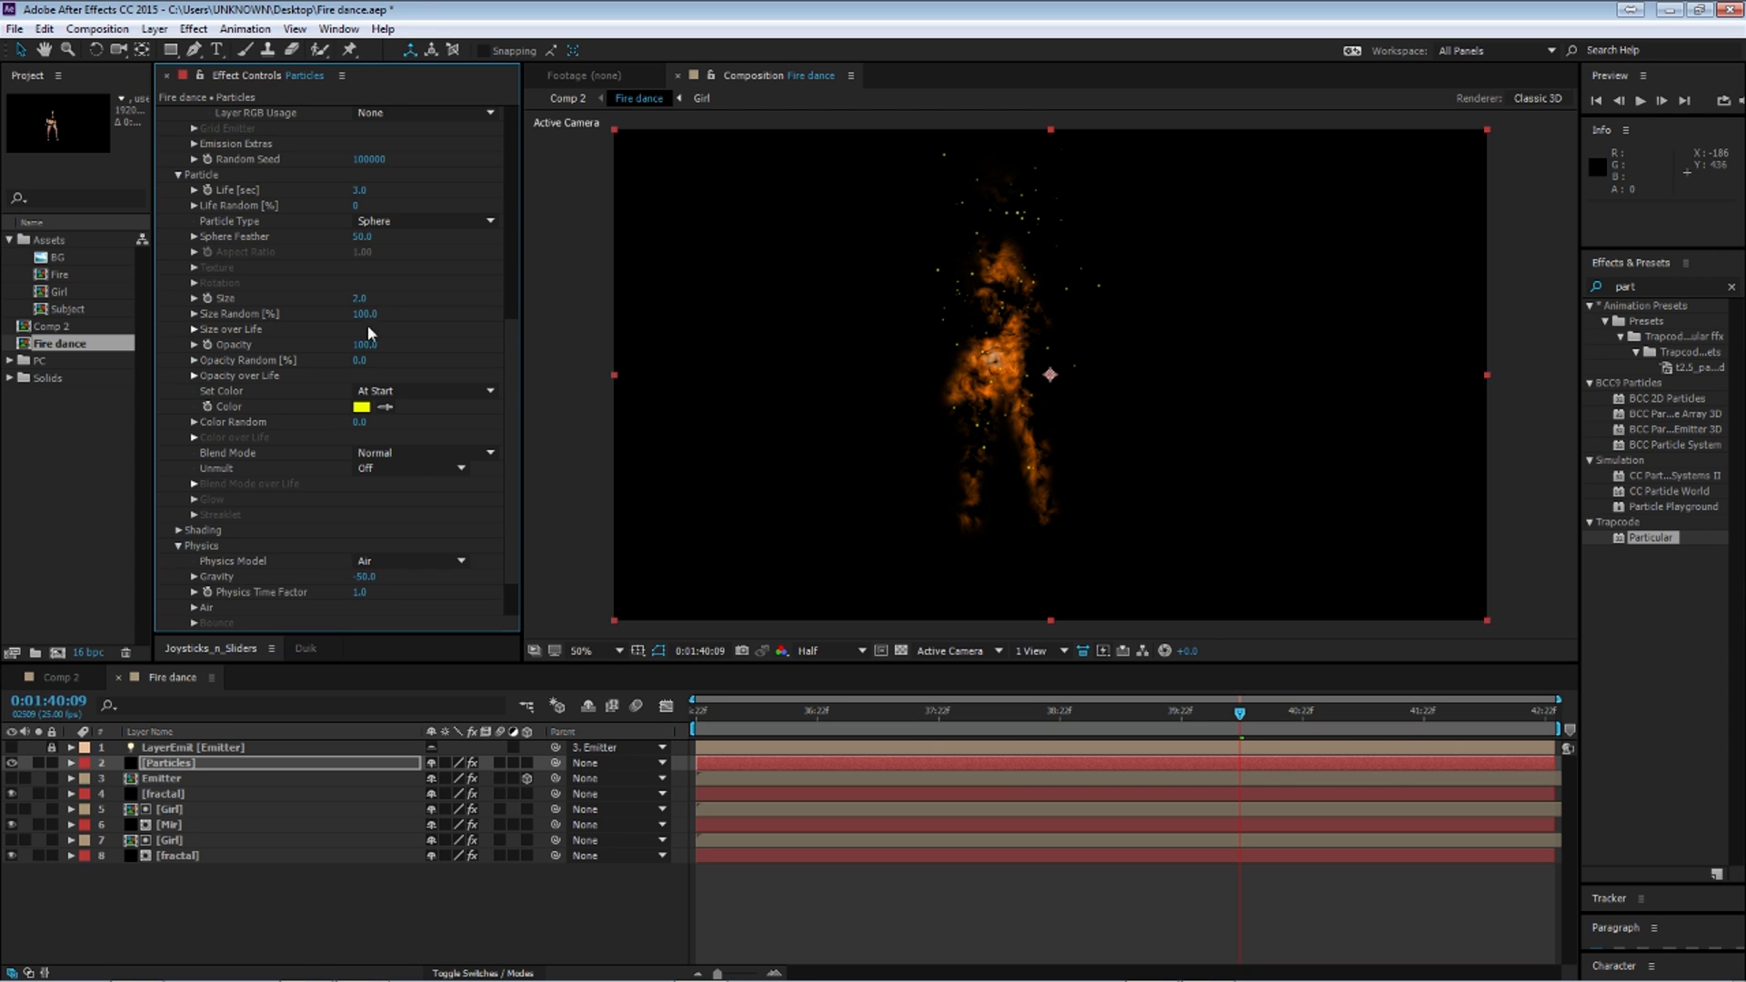
pyautogui.click(1031, 704)
pyautogui.click(914, 710)
pyautogui.press('space')
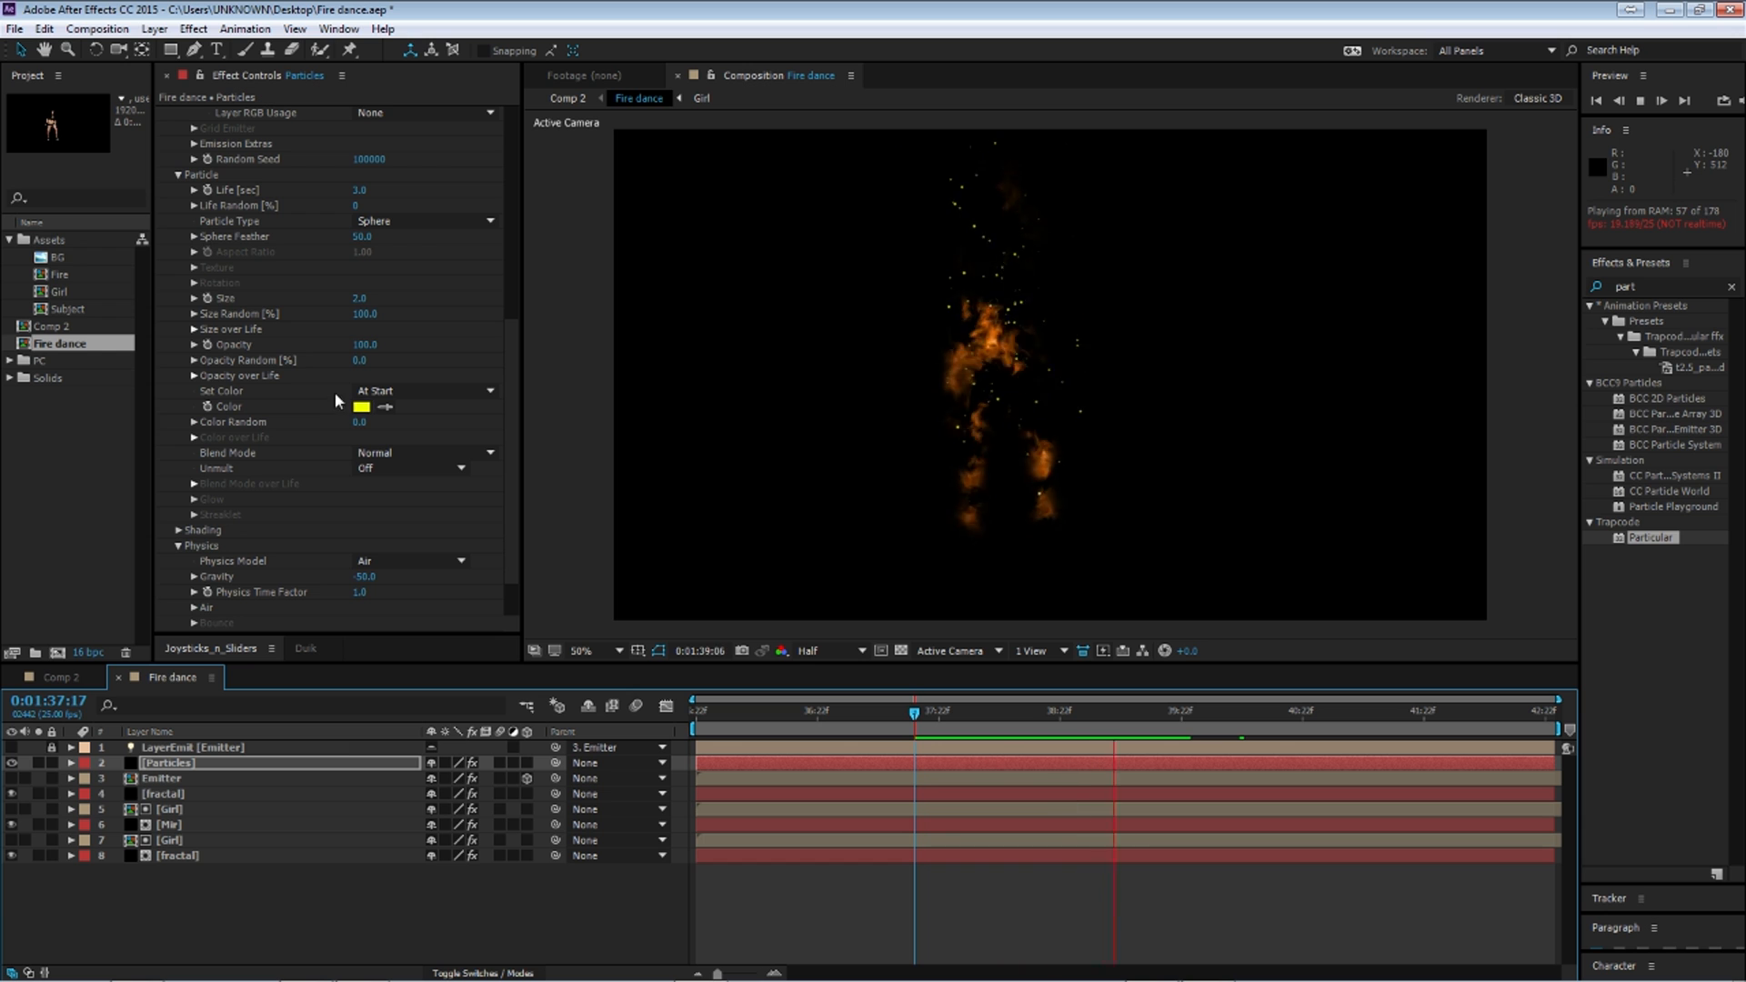
# Step: Set the Air physics Spin Amplitude to 160 and stop the preview
pyautogui.scroll(-2, 306, 575)
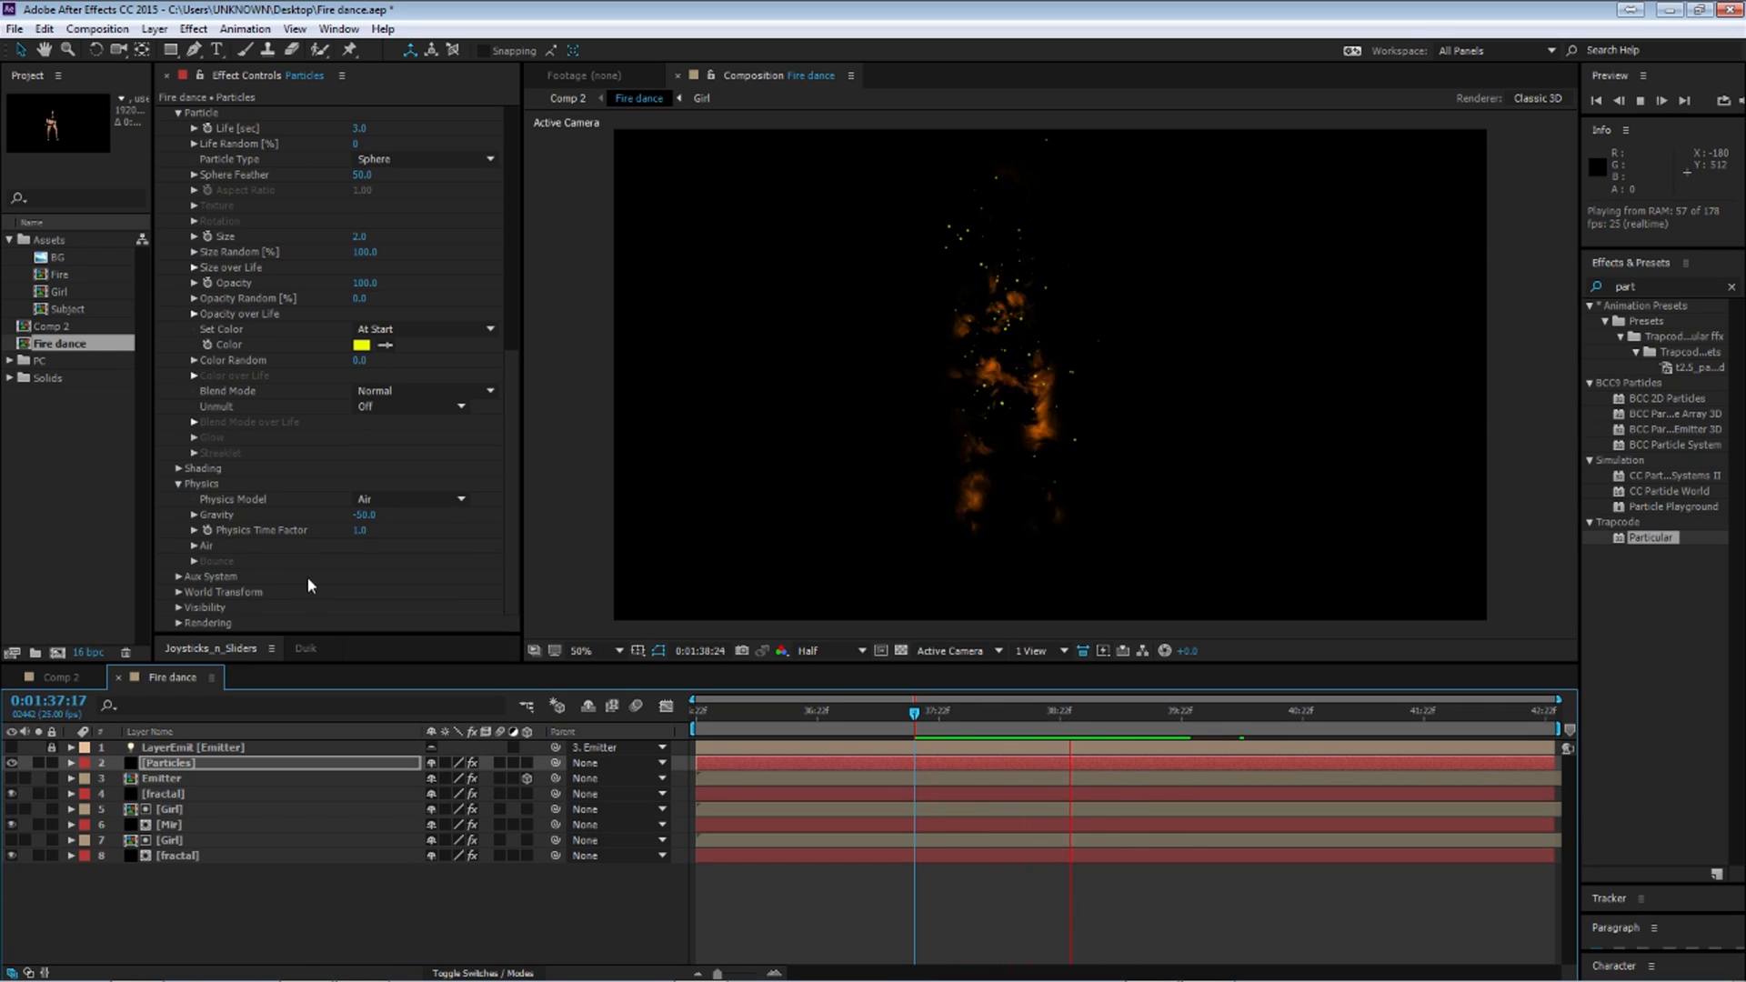
pyautogui.click(193, 546)
pyautogui.scroll(-3, 191, 545)
pyautogui.moveTo(362, 501); pyautogui.dragTo(585, 557)
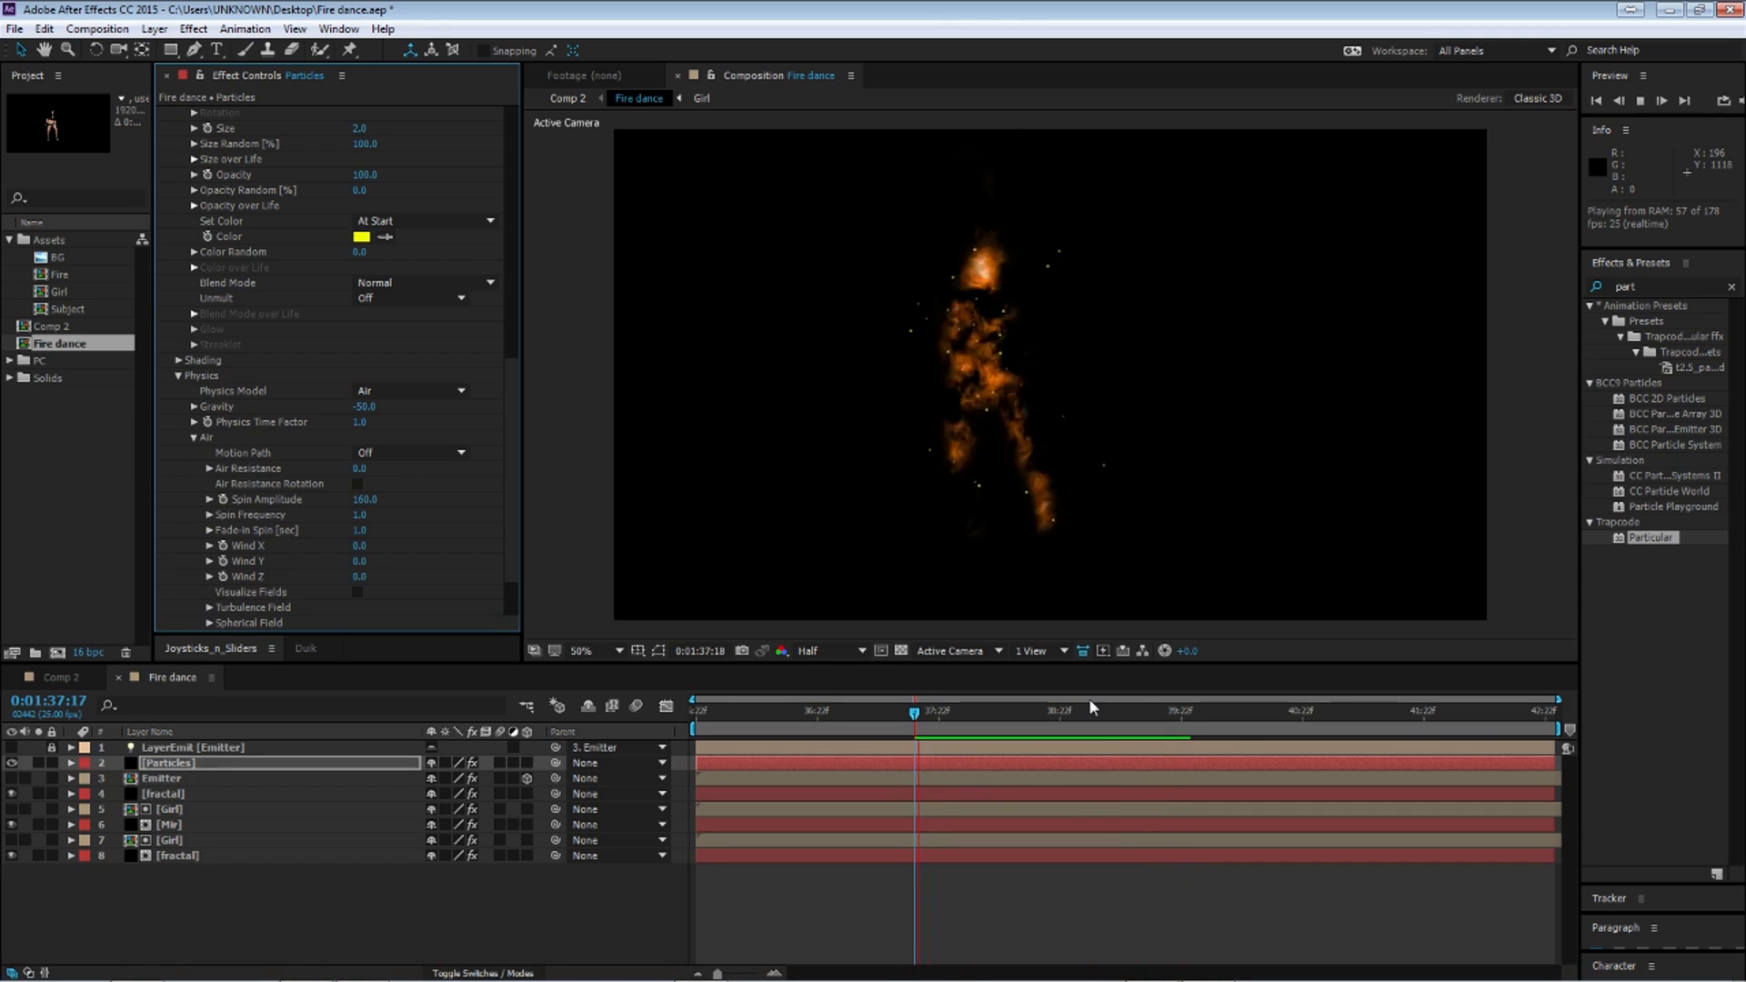
pyautogui.press('space')
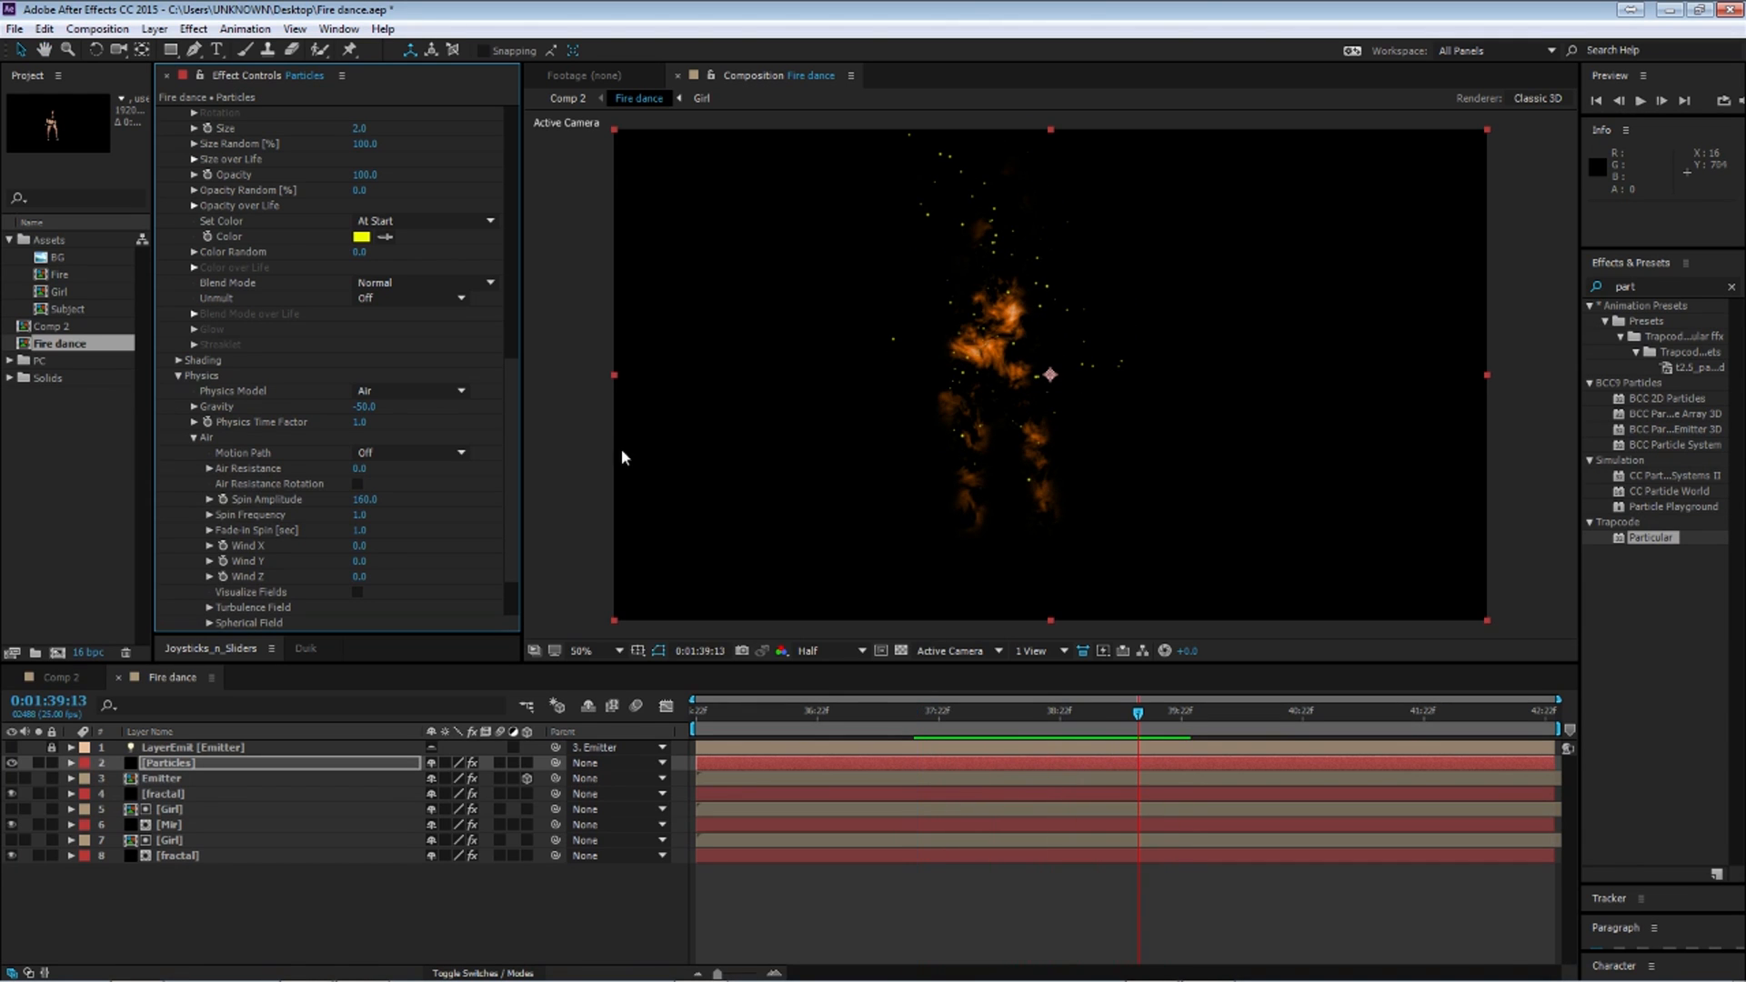
# Step: Draw an Opacity over Life curve that falls off at the end of the particles' life, and smooth it
pyautogui.scroll(10, 263, 435)
pyautogui.scroll(-1, 354, 526)
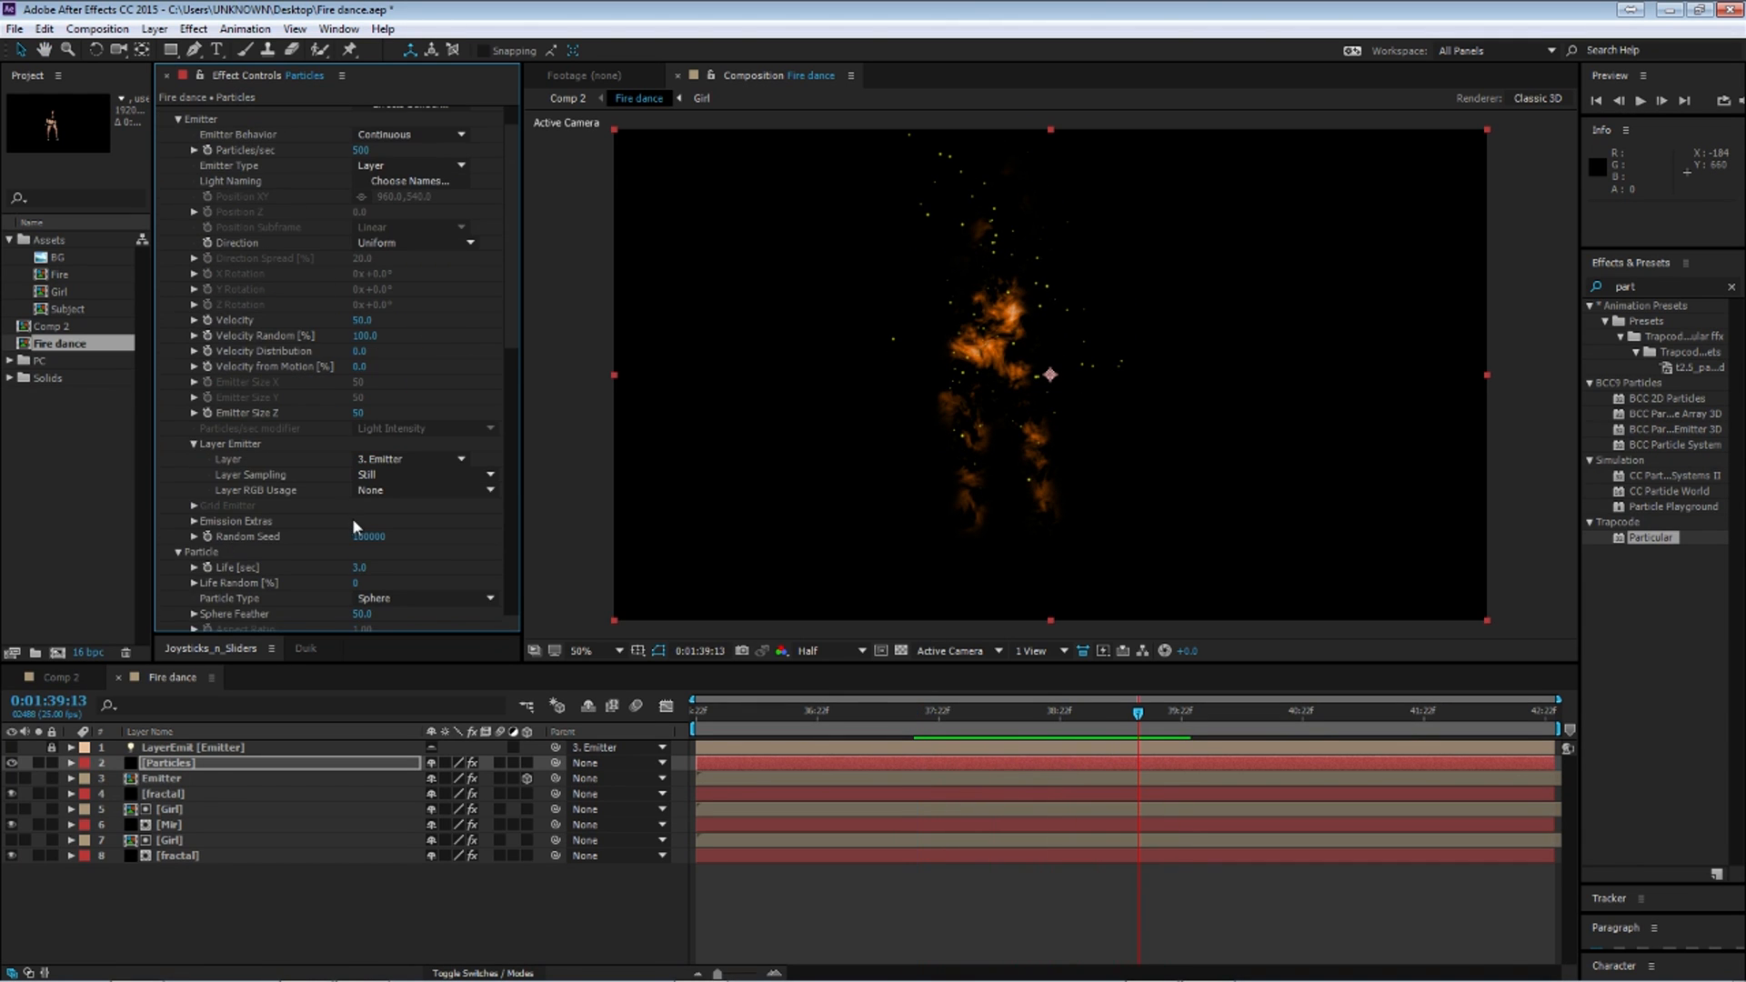
pyautogui.click(178, 119)
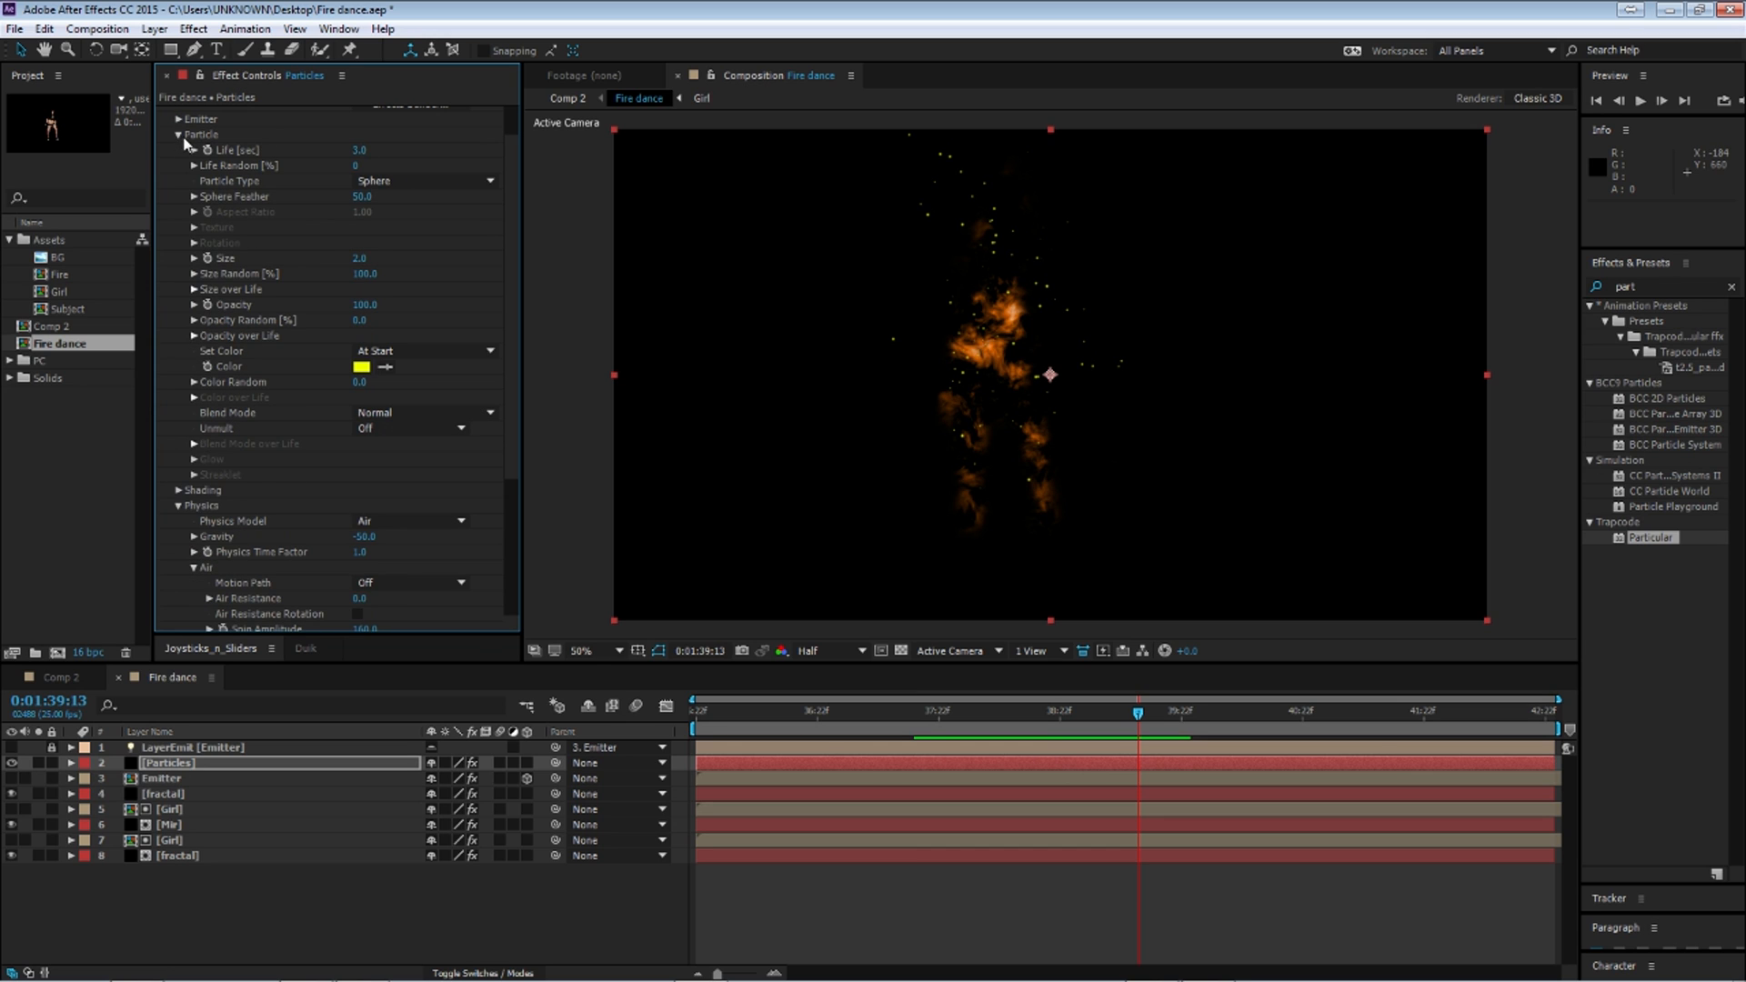
pyautogui.click(178, 506)
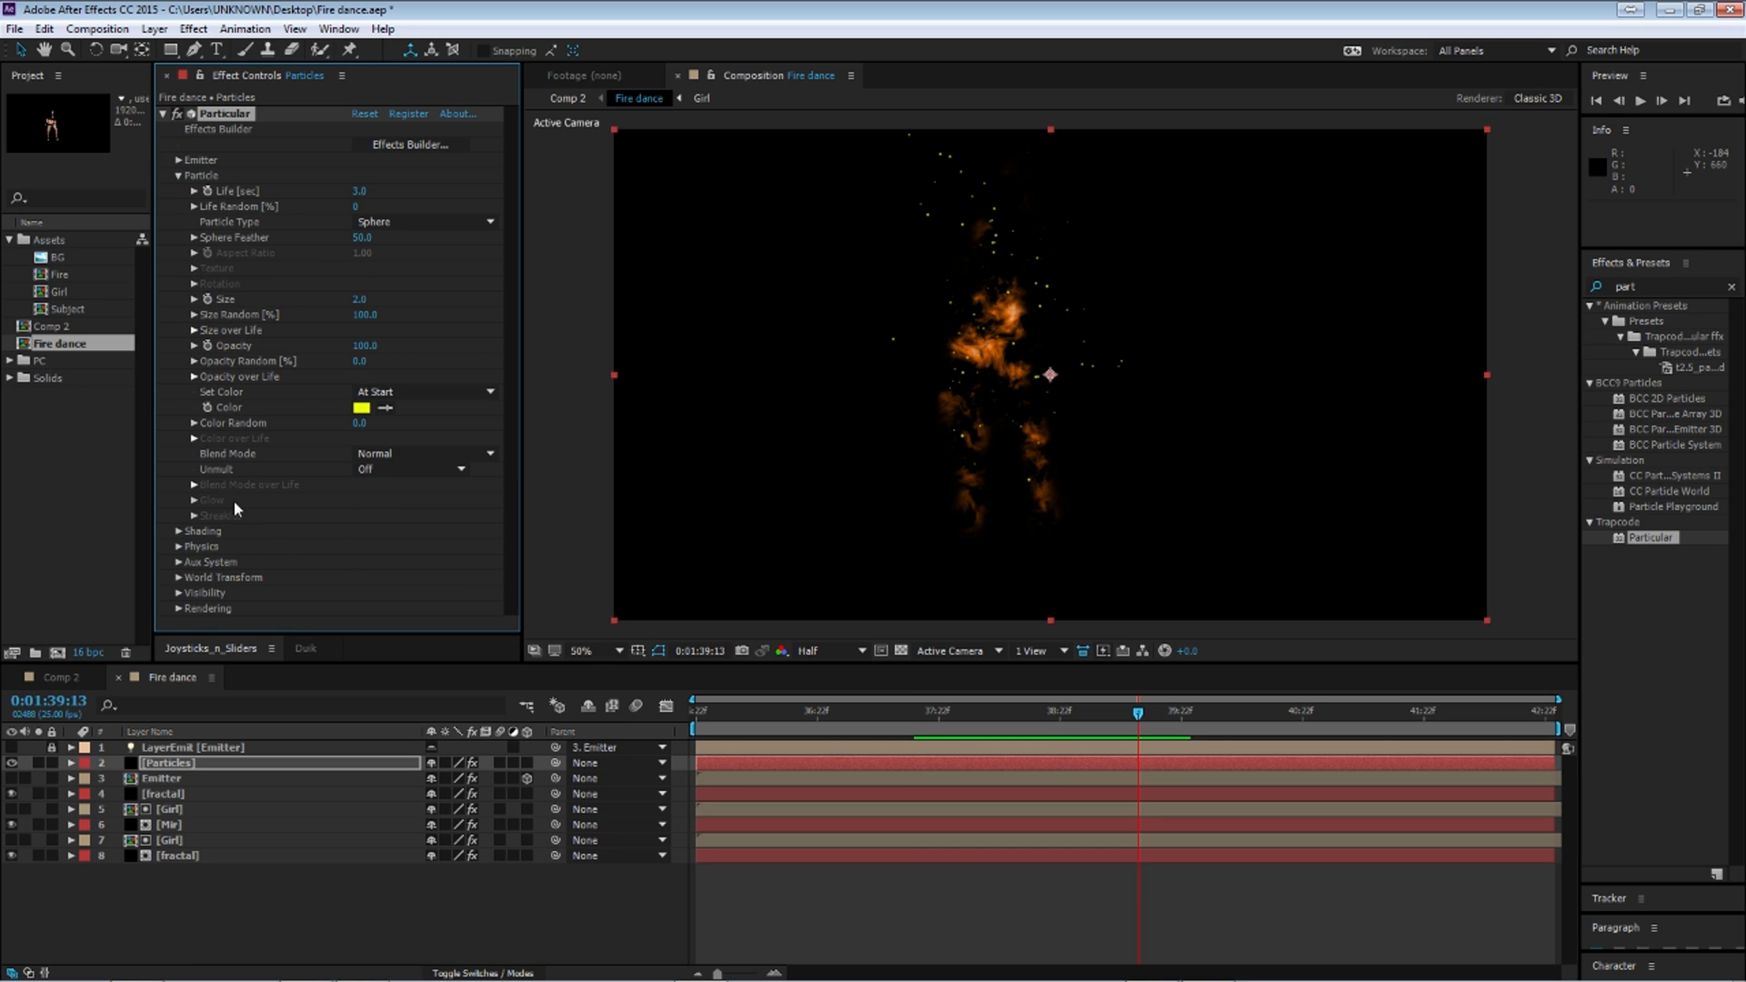
pyautogui.click(194, 377)
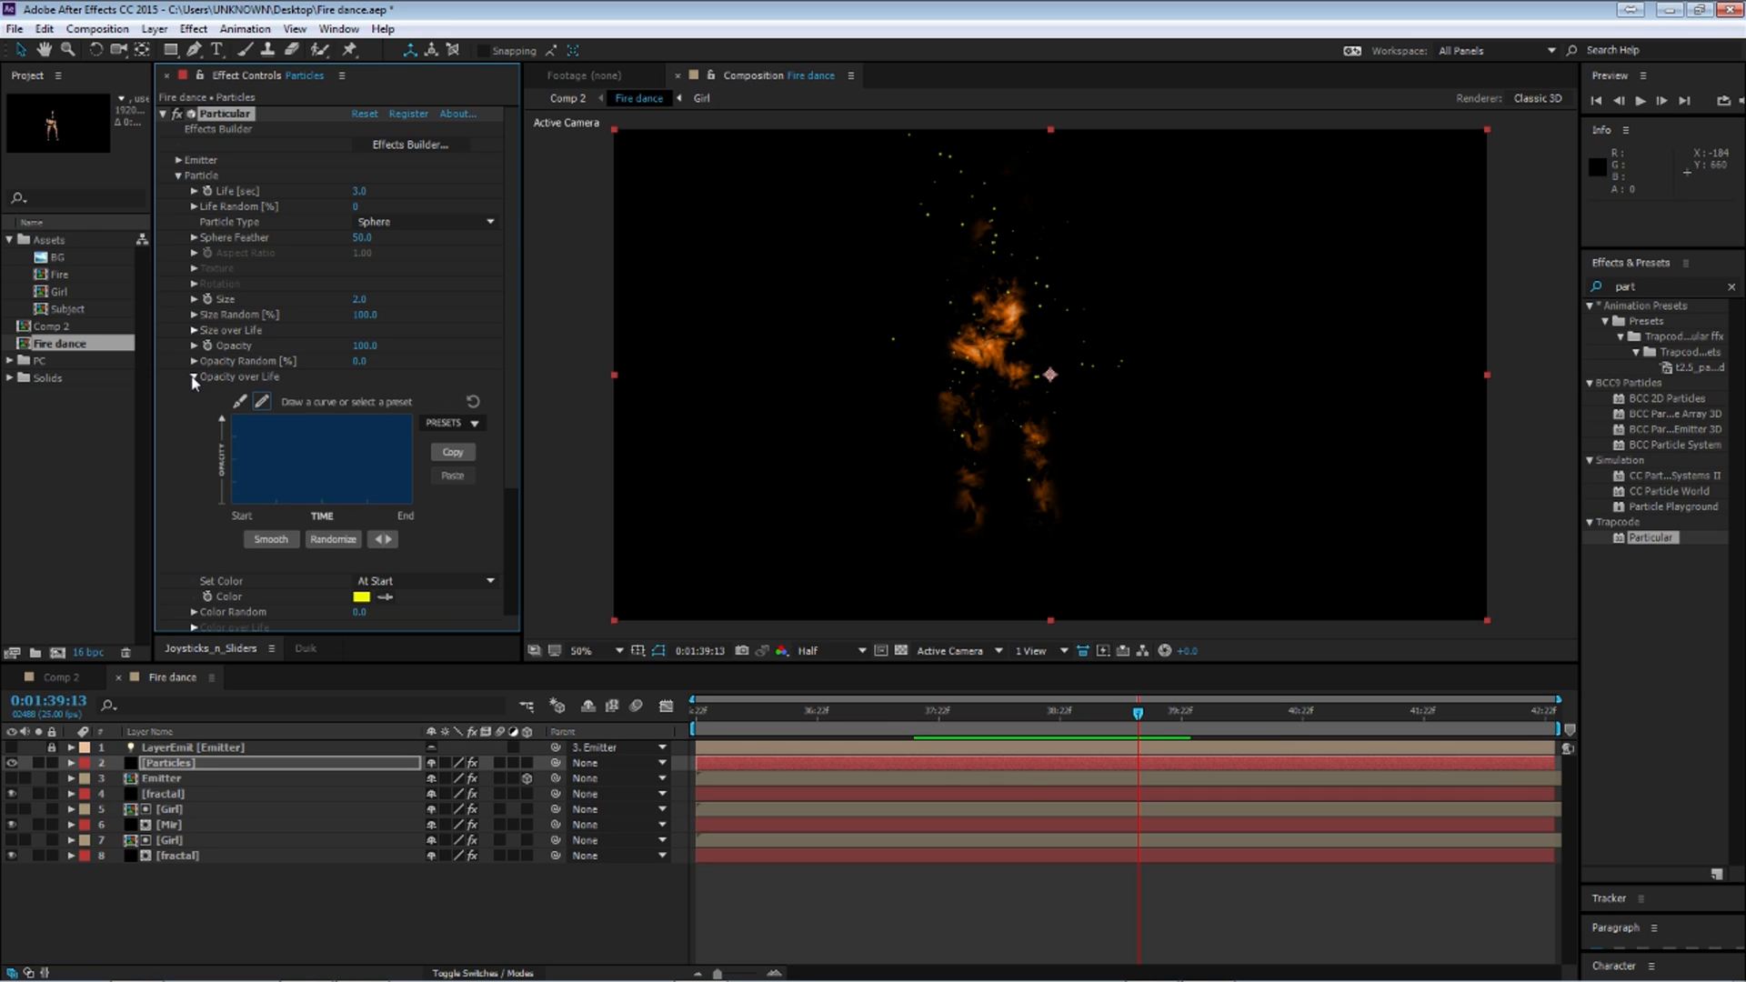
pyautogui.click(473, 425)
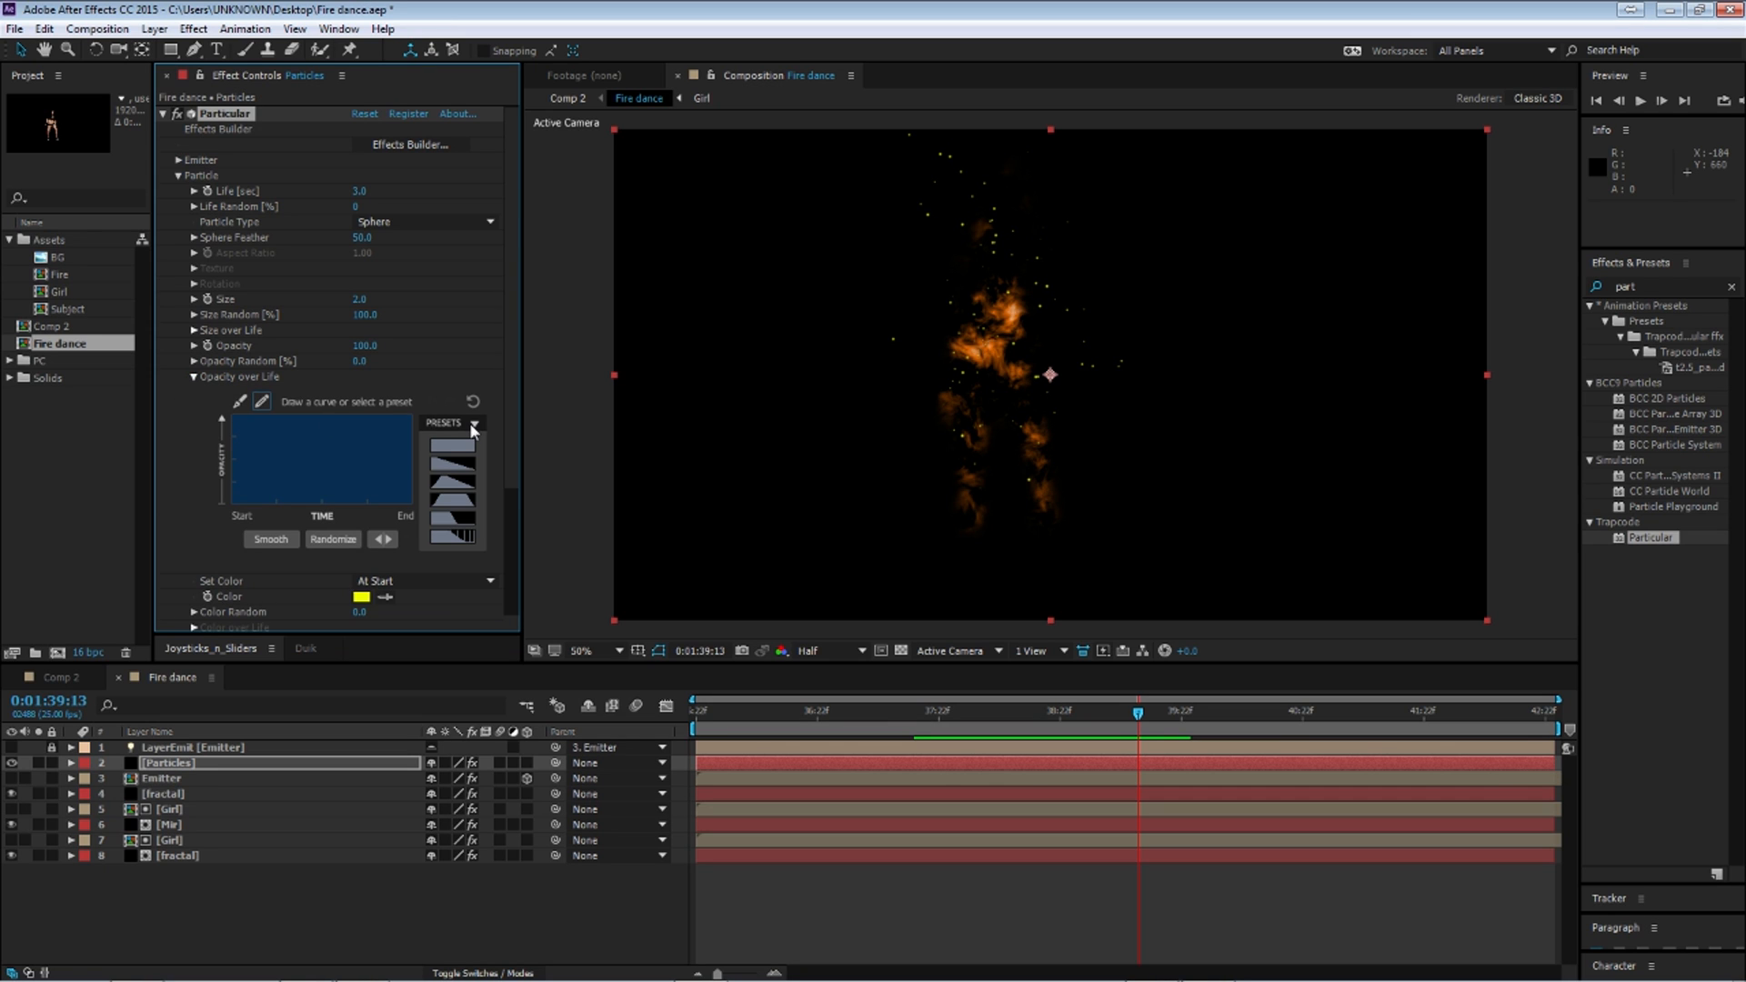
pyautogui.click(347, 412)
pyautogui.moveTo(414, 505); pyautogui.dragTo(407, 466)
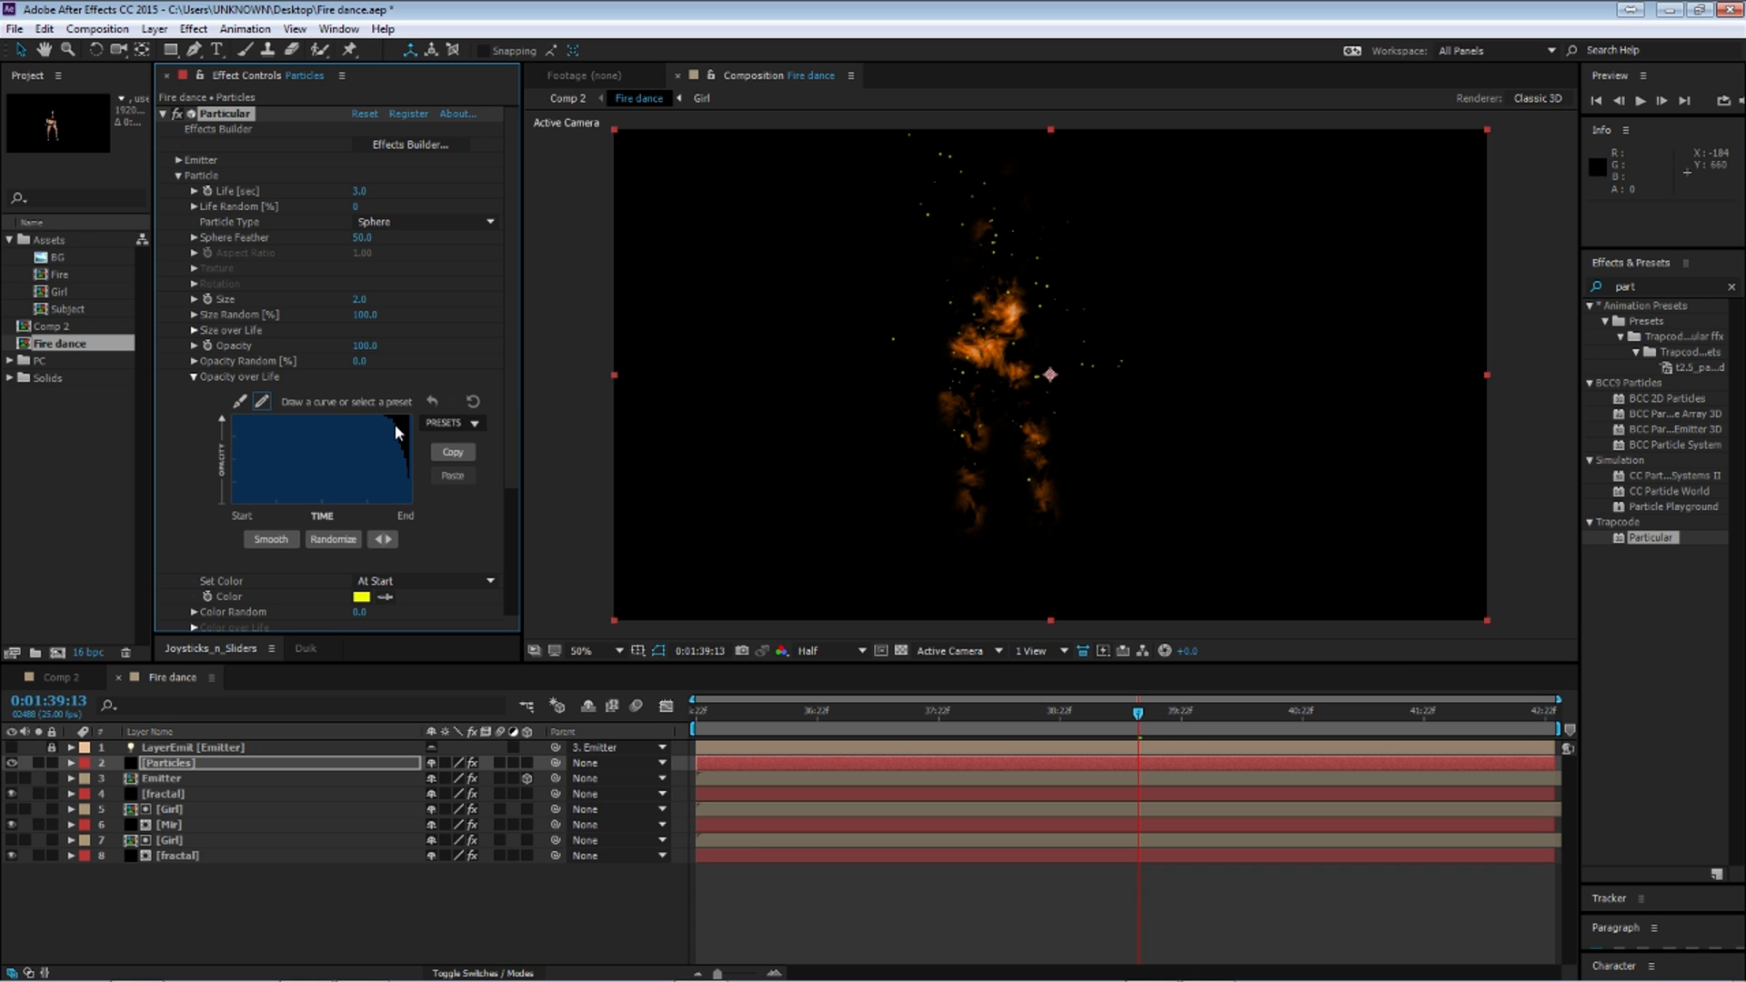
pyautogui.moveTo(369, 412)
pyautogui.mouseDown()
pyautogui.moveTo(420, 456)
pyautogui.moveTo(414, 509)
pyautogui.moveTo(389, 416)
pyautogui.mouseUp()
pyautogui.click(281, 542)
pyautogui.click(193, 380)
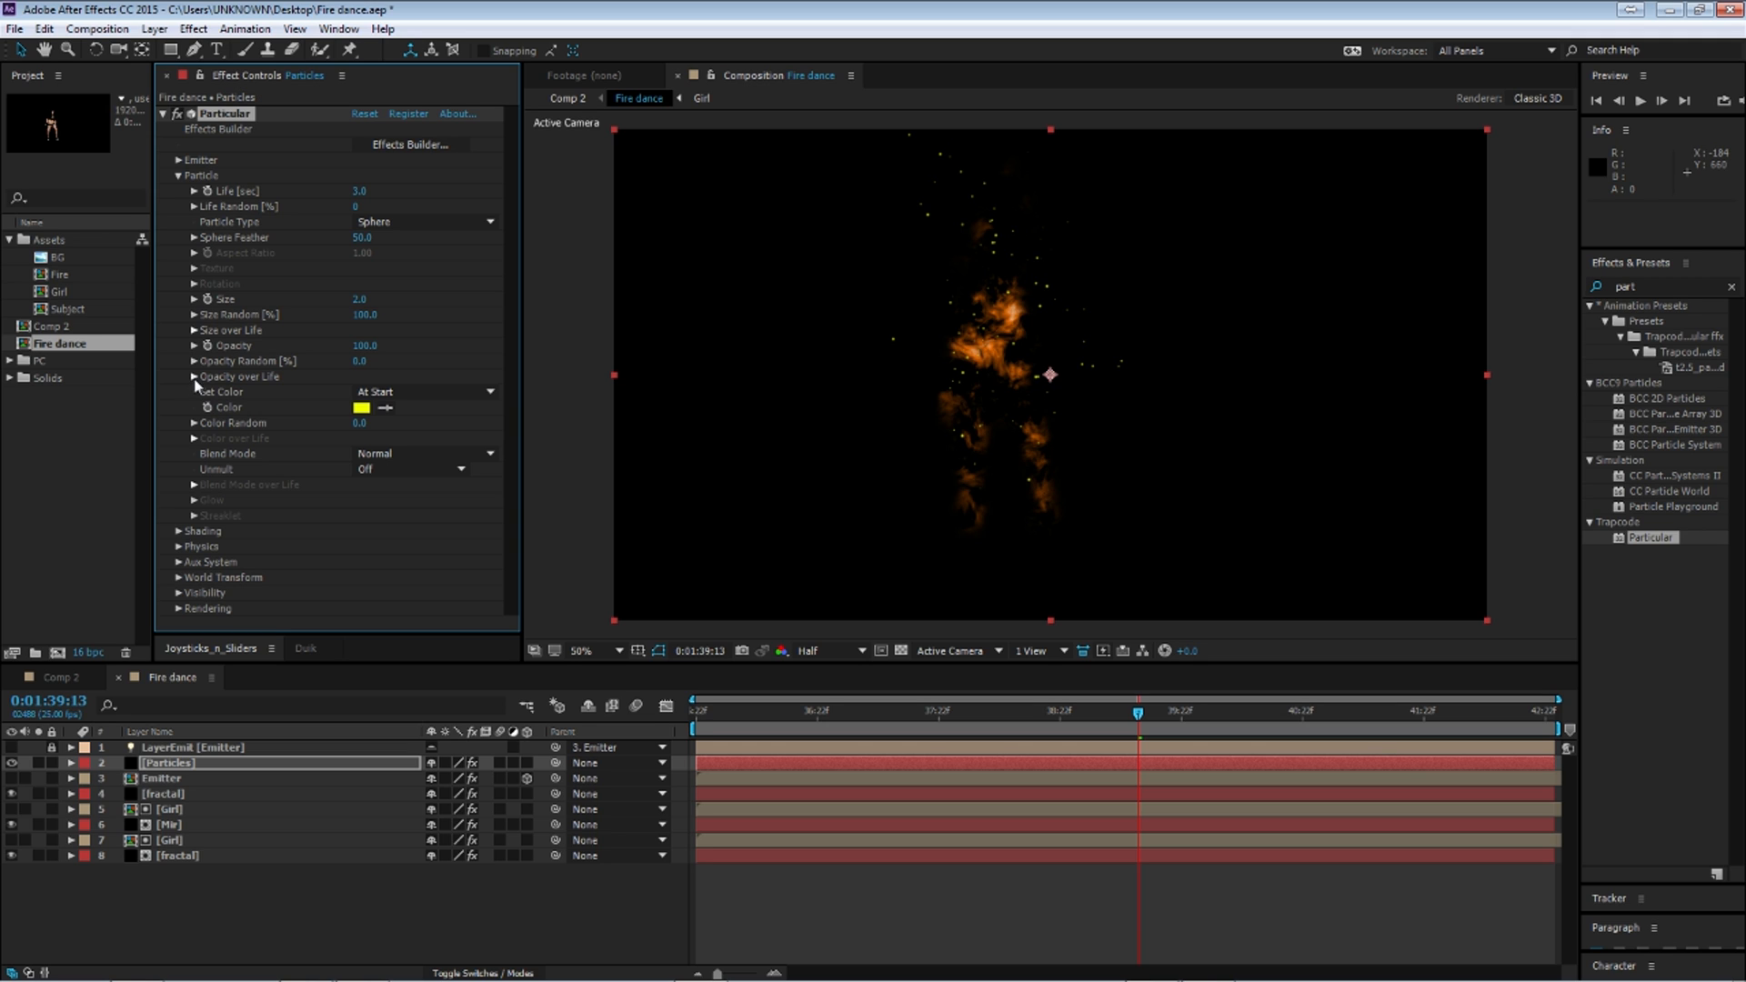
# Step: Shift the Particles layer earlier in time, extend its end to the composition's end, and preview the sparks from the first frame
pyautogui.click(194, 331)
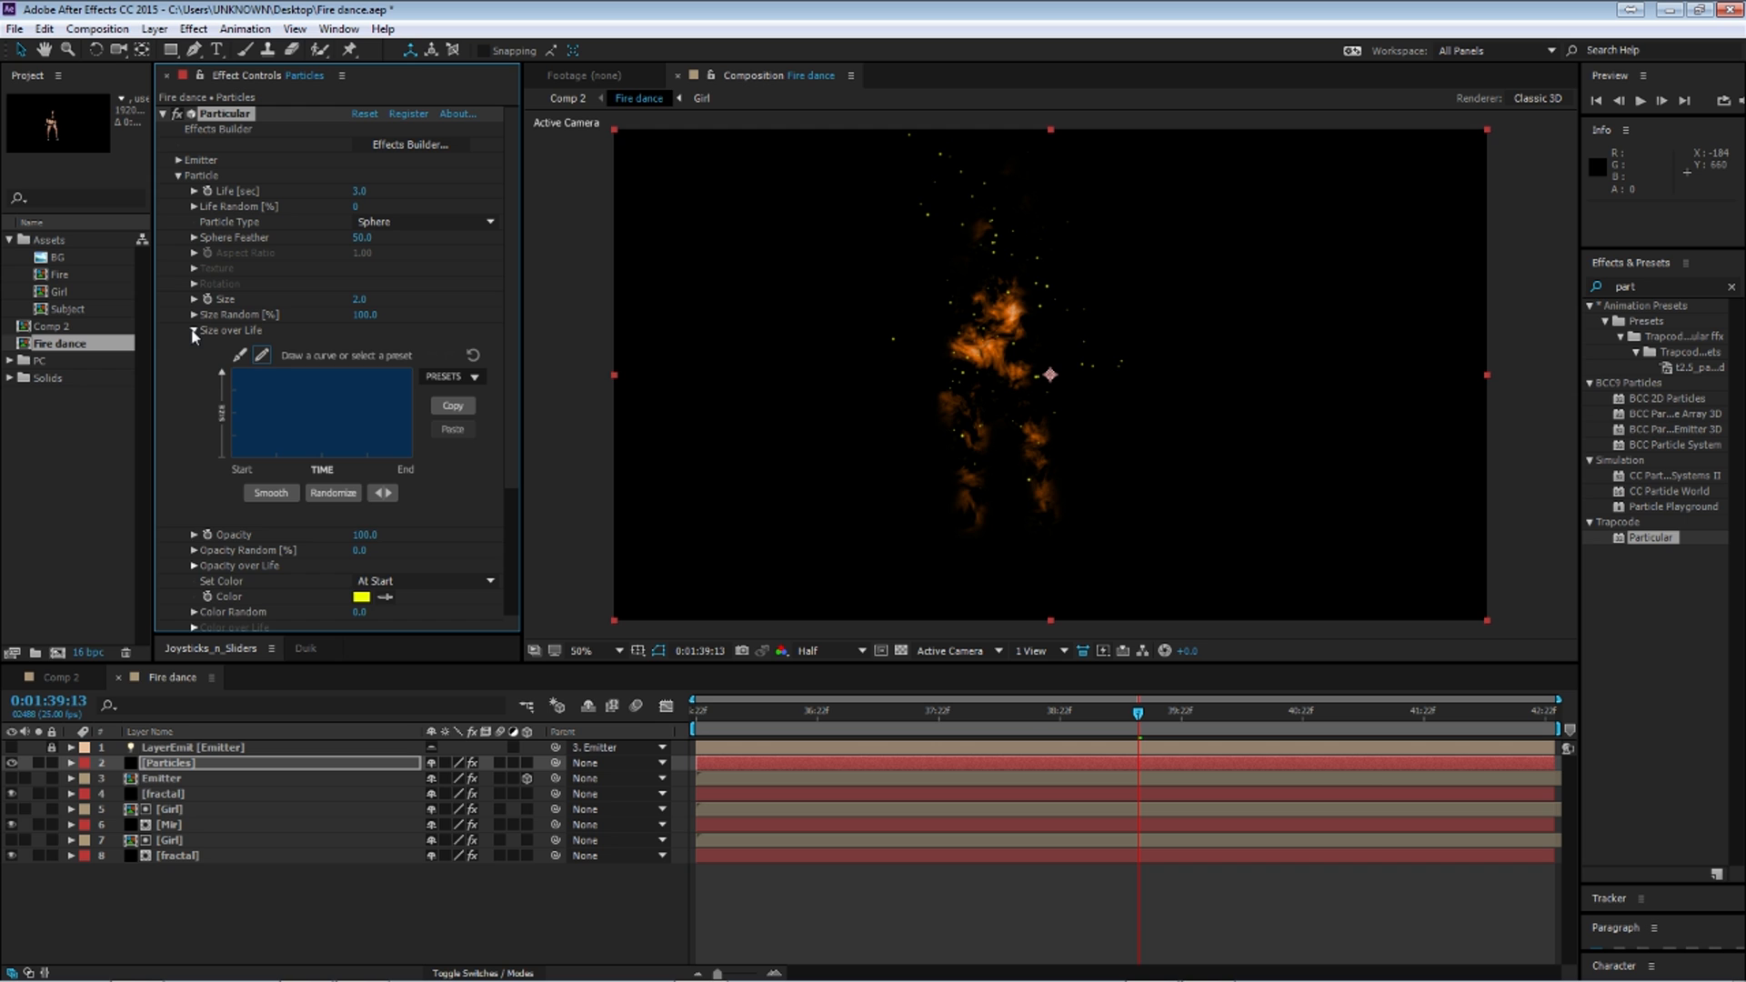
pyautogui.click(193, 331)
pyautogui.moveTo(895, 733); pyautogui.dragTo(664, 718)
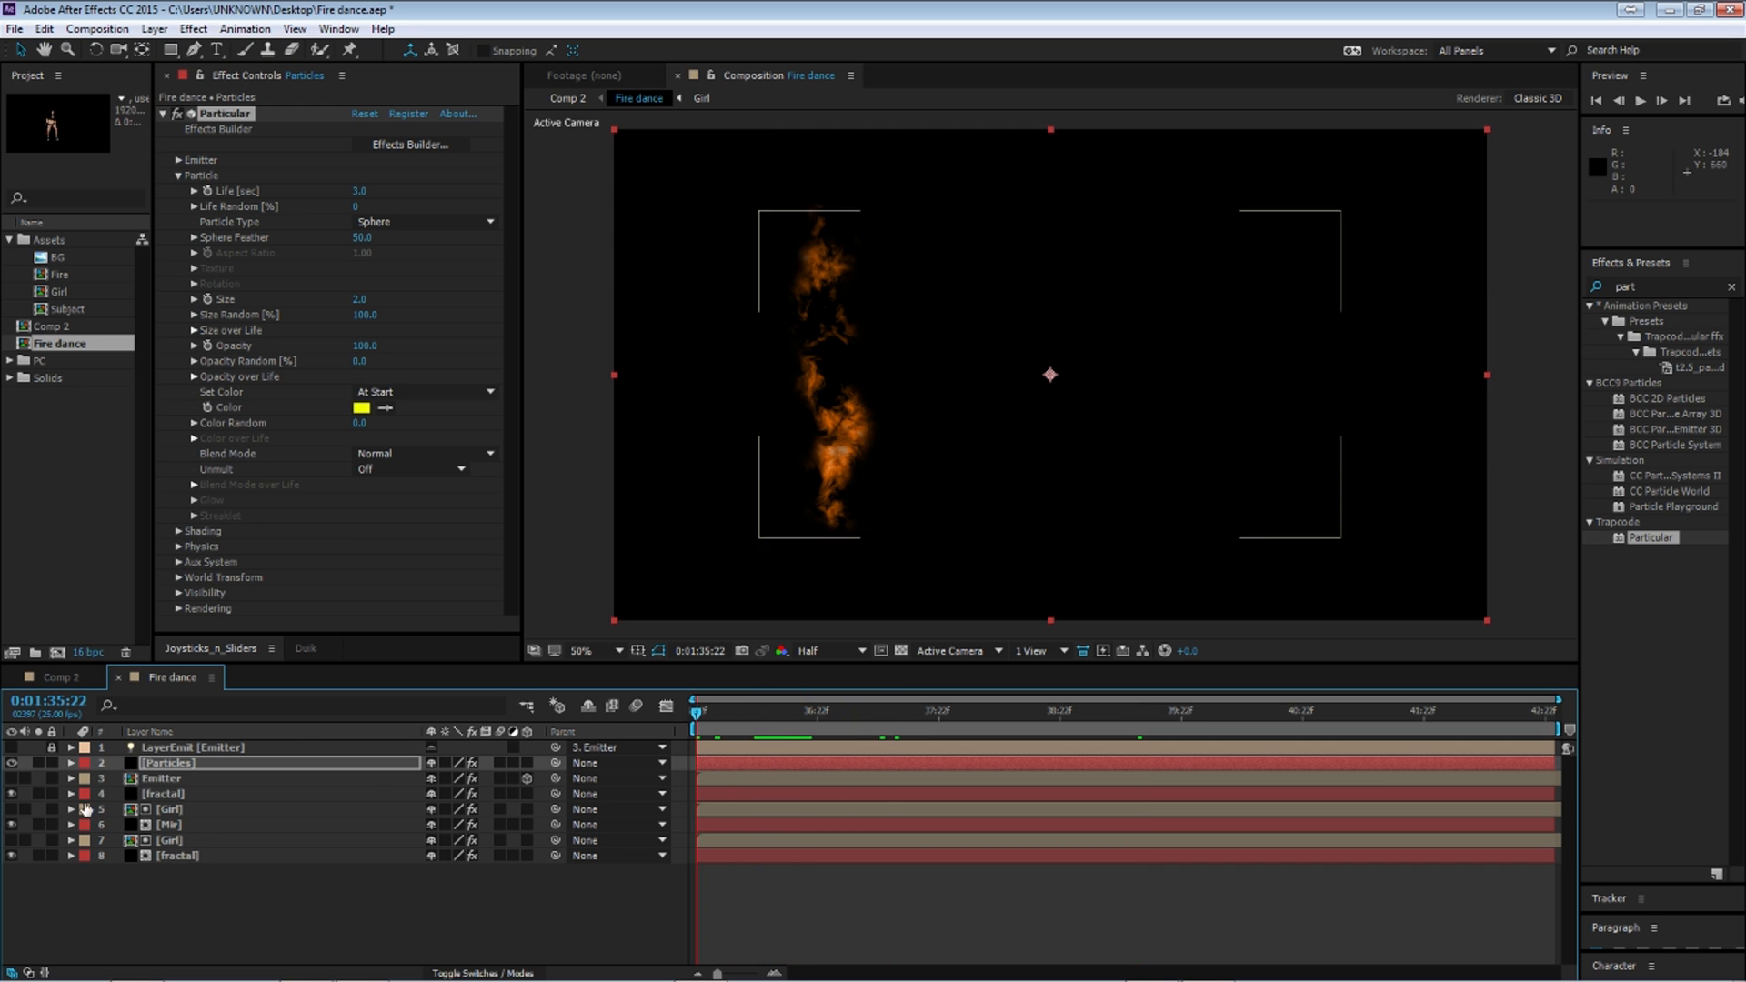
pyautogui.moveTo(728, 761); pyautogui.dragTo(1046, 772)
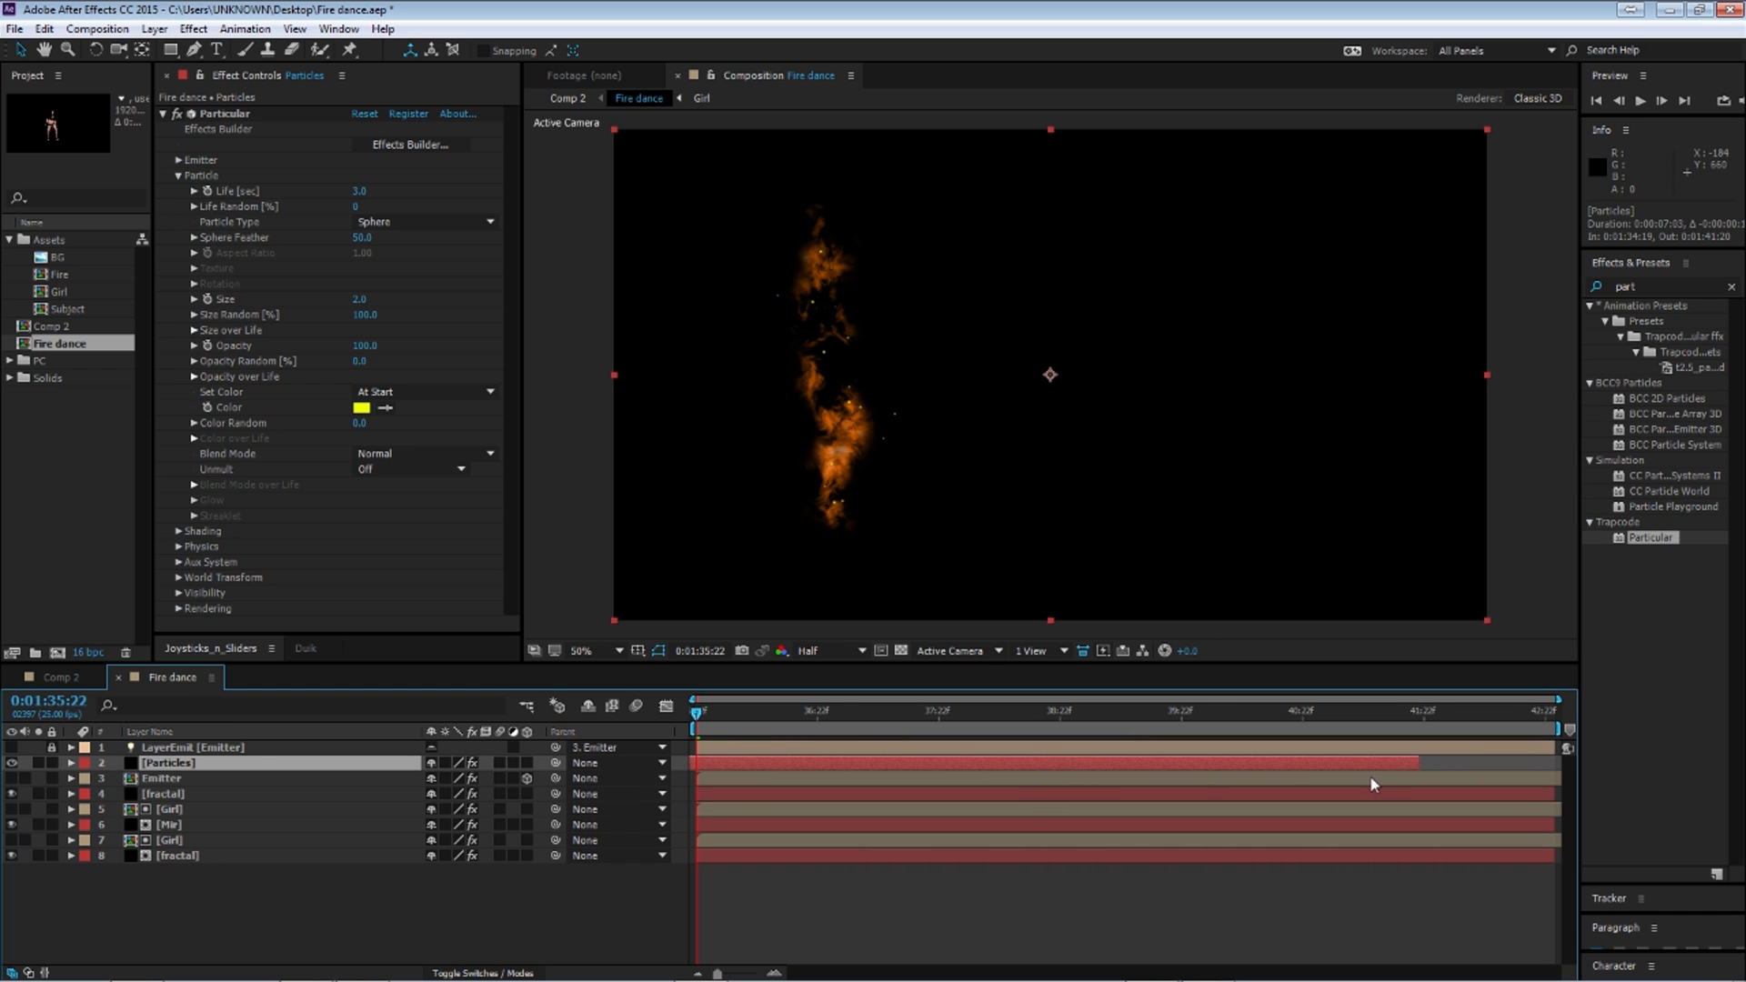
pyautogui.moveTo(1415, 771); pyautogui.dragTo(1555, 773)
pyautogui.press('space')
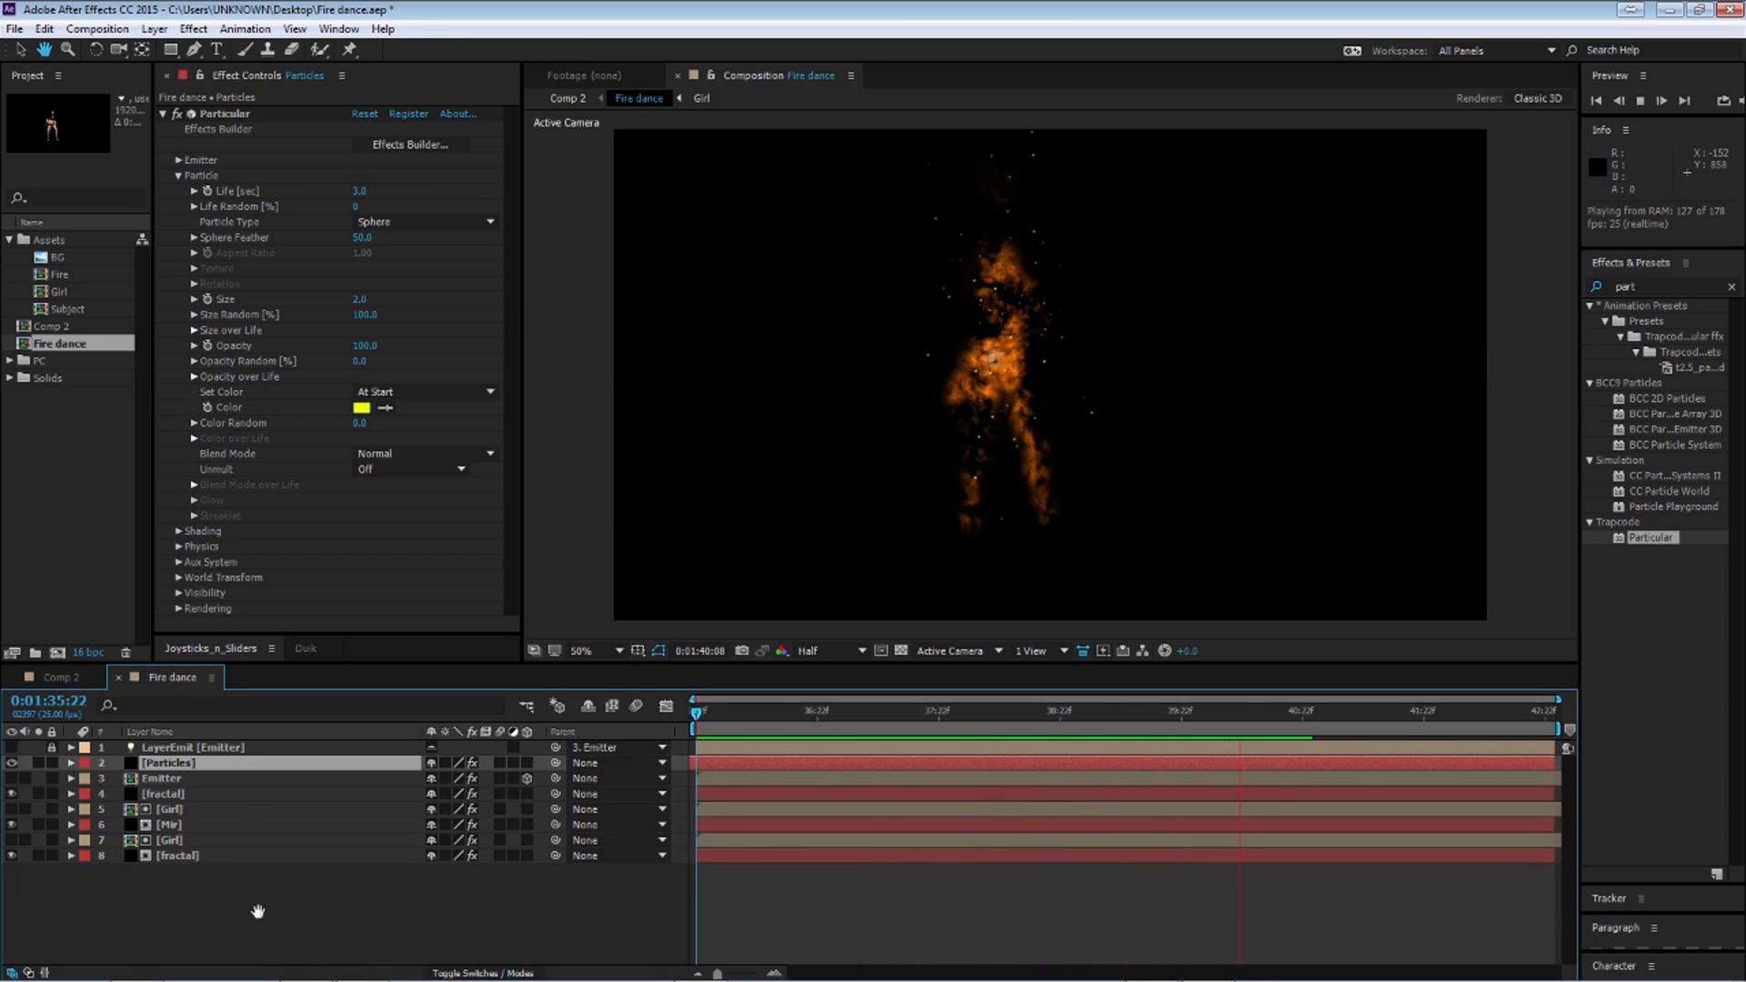
pyautogui.press('space')
# Step: In Comp 2, go to 0:00:02:18 and set the Fire dance layer's blending mode to Add
pyautogui.click(60, 677)
pyautogui.click(1014, 727)
pyautogui.moveTo(1013, 732); pyautogui.dragTo(1046, 730)
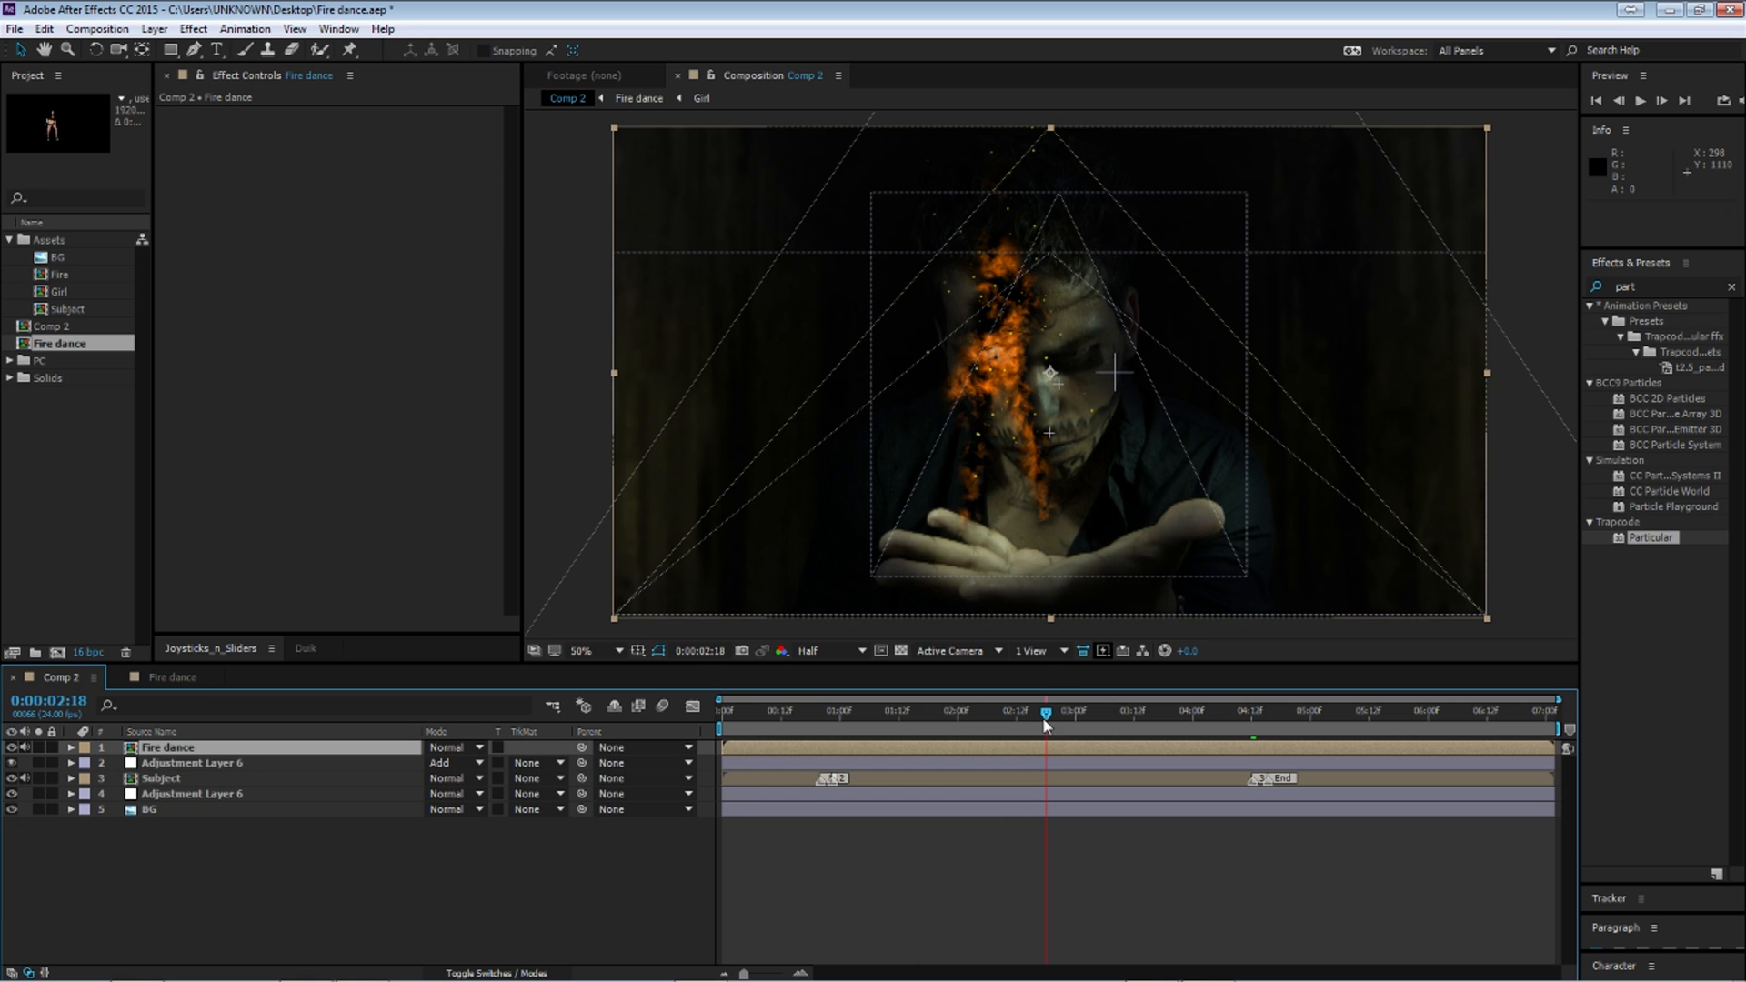
pyautogui.click(455, 747)
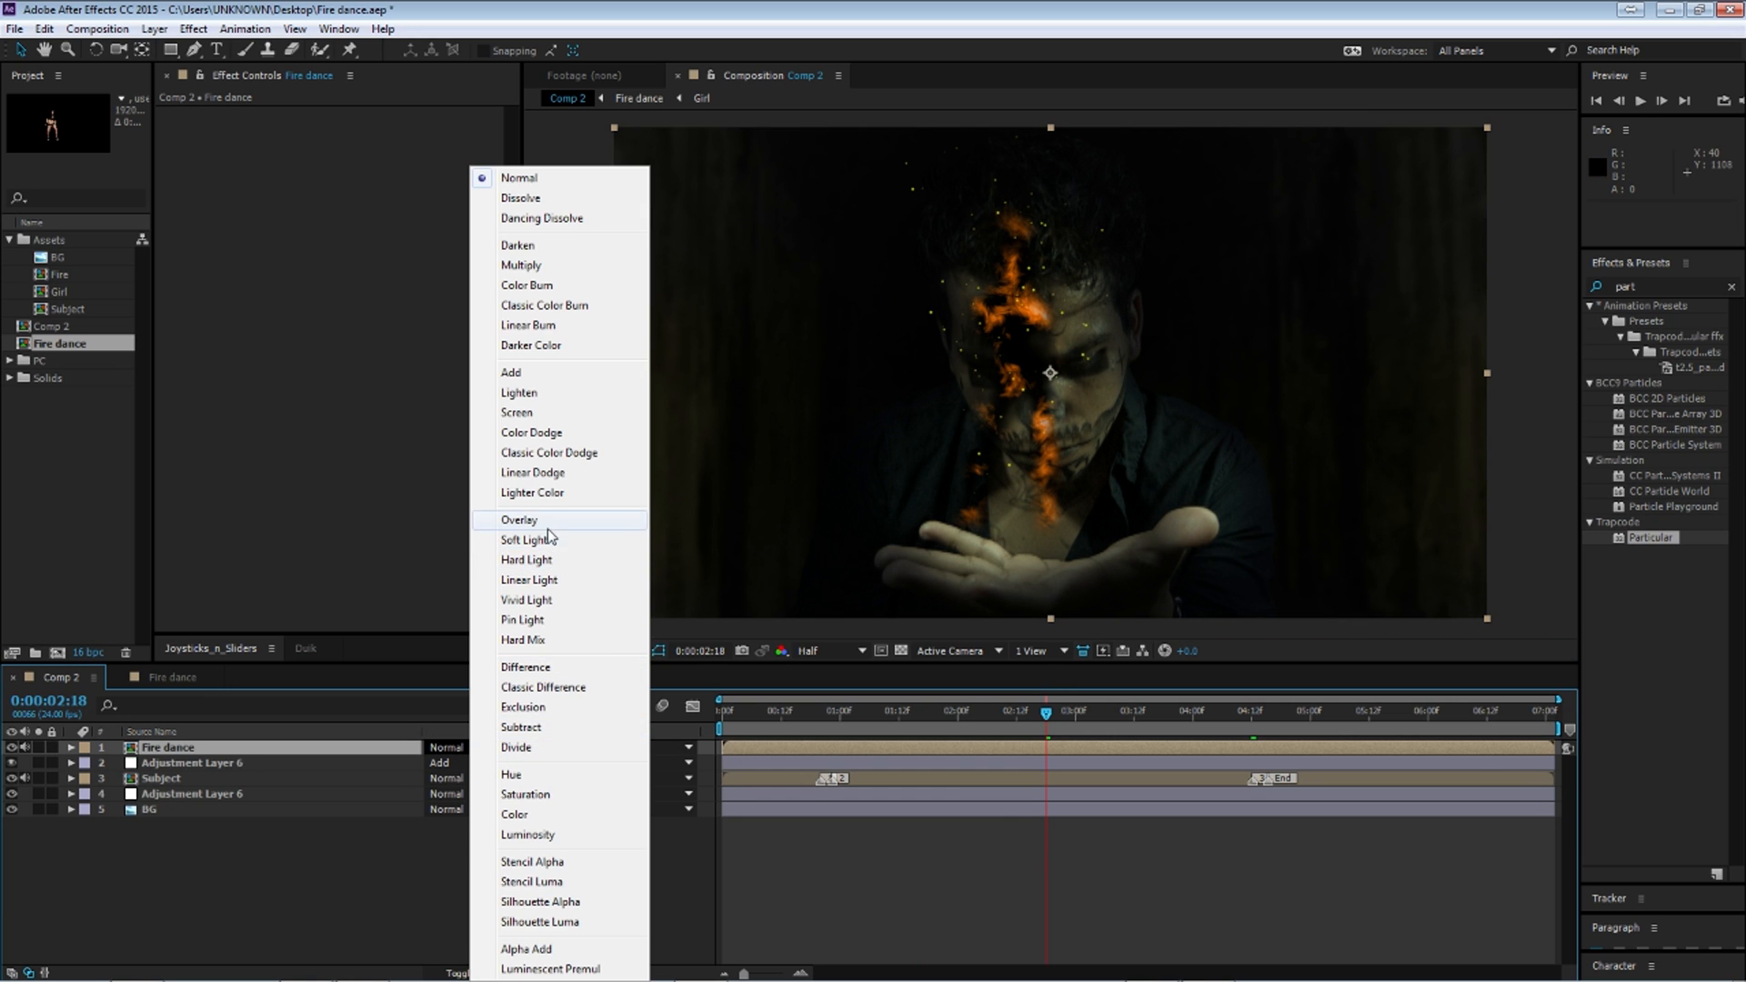
pyautogui.click(523, 373)
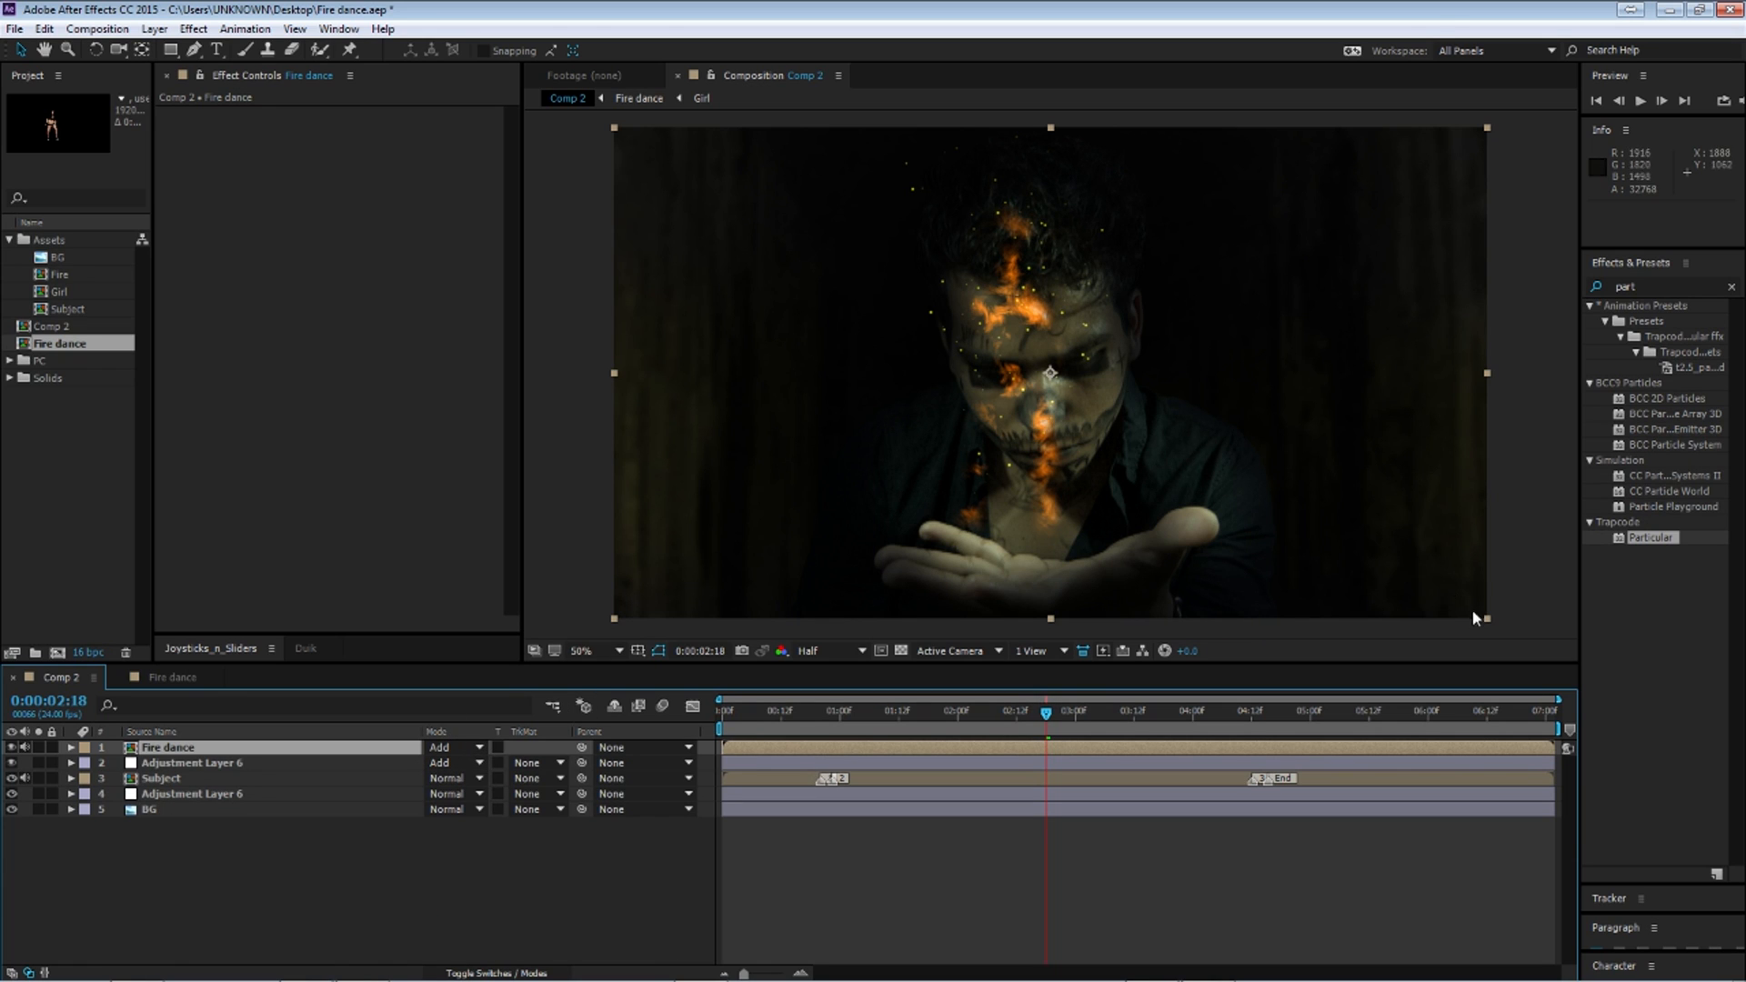
# Step: Scale the Fire dance layer down to about half size and position the burning dancer on the man's open palm
pyautogui.moveTo(1487, 619); pyautogui.dragTo(1454, 597)
pyautogui.moveTo(1347, 522); pyautogui.dragTo(1301, 502)
pyautogui.moveTo(1175, 431); pyautogui.dragTo(1205, 537)
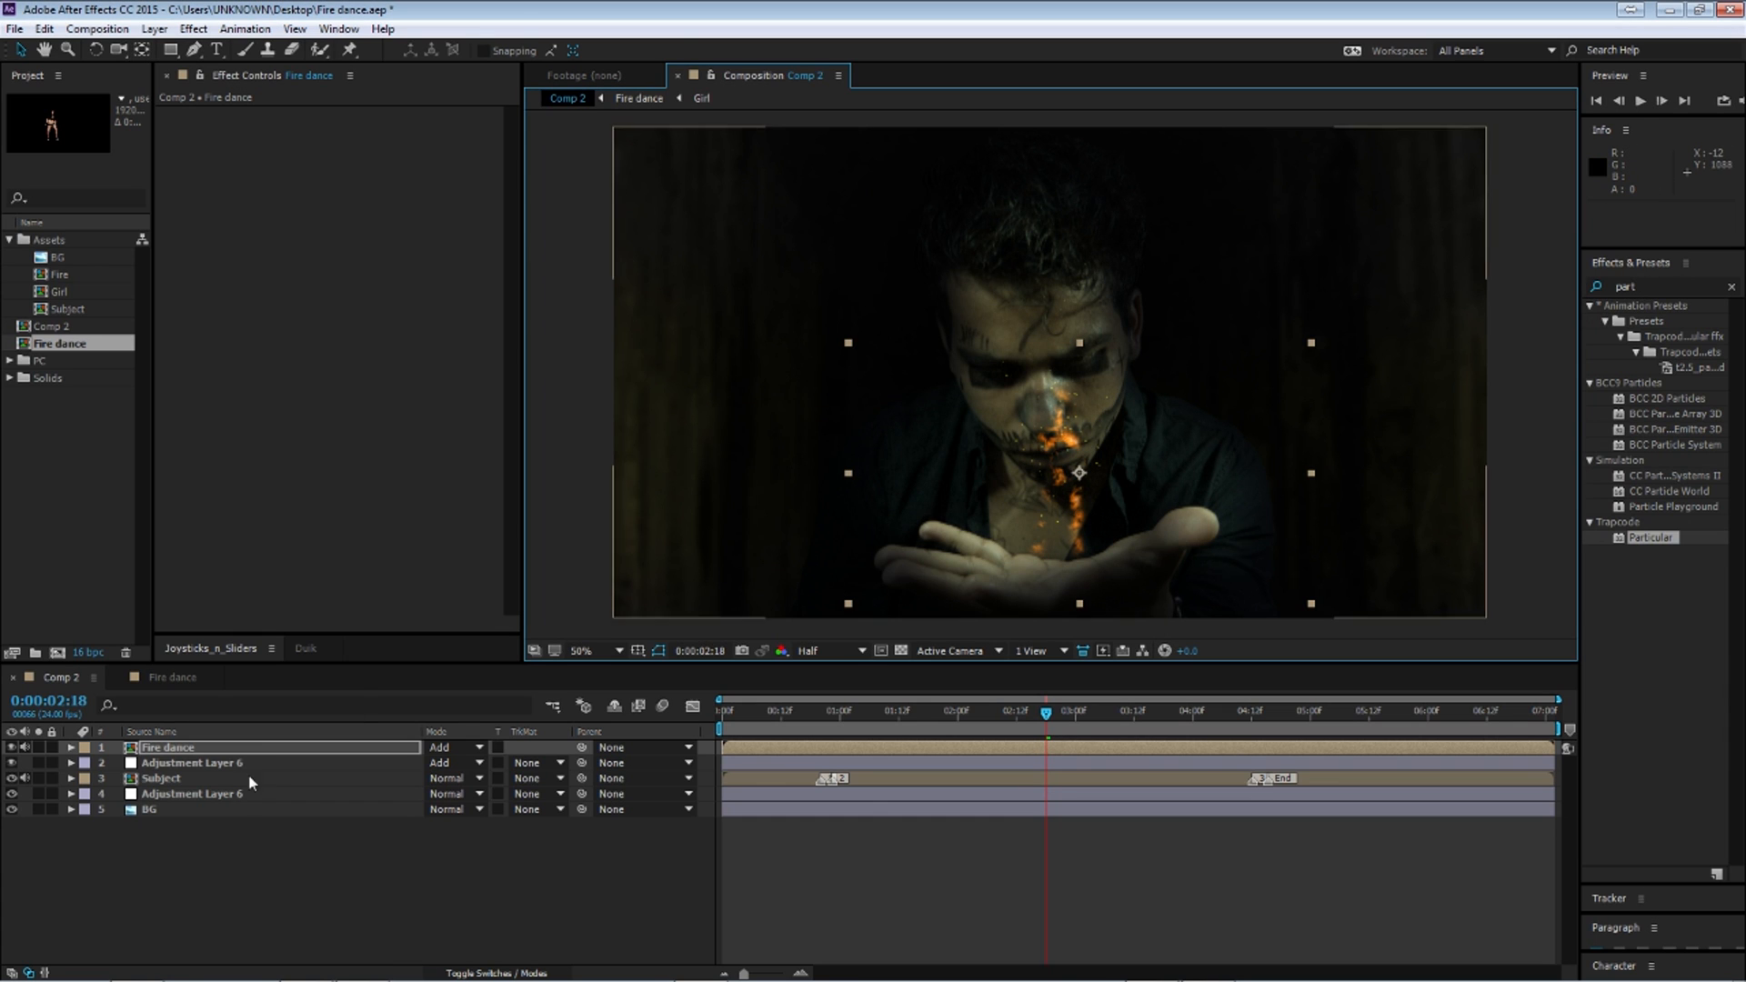
# Step: Place the Fire dance layer below the upper Adjustment Layer 6 and apply the Stylize Glow effect to it
pyautogui.hotkey('ctrl', '5')
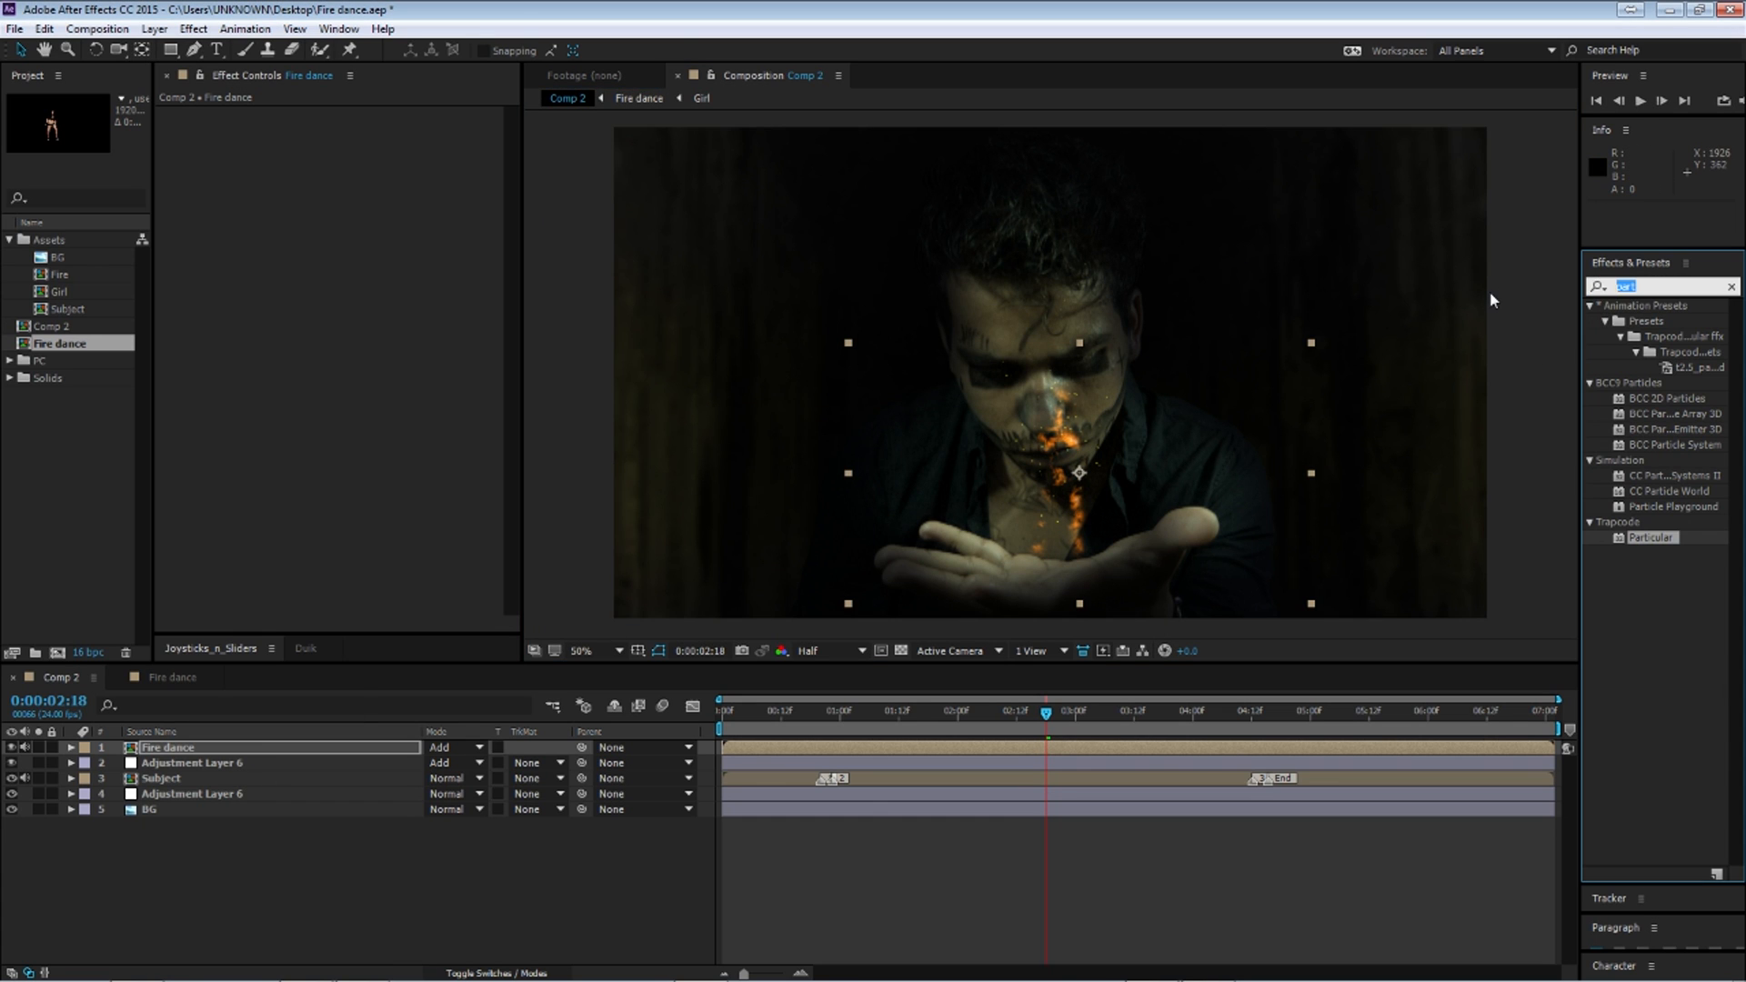
pyautogui.write('glow')
pyautogui.moveTo(1644, 835); pyautogui.dragTo(191, 773)
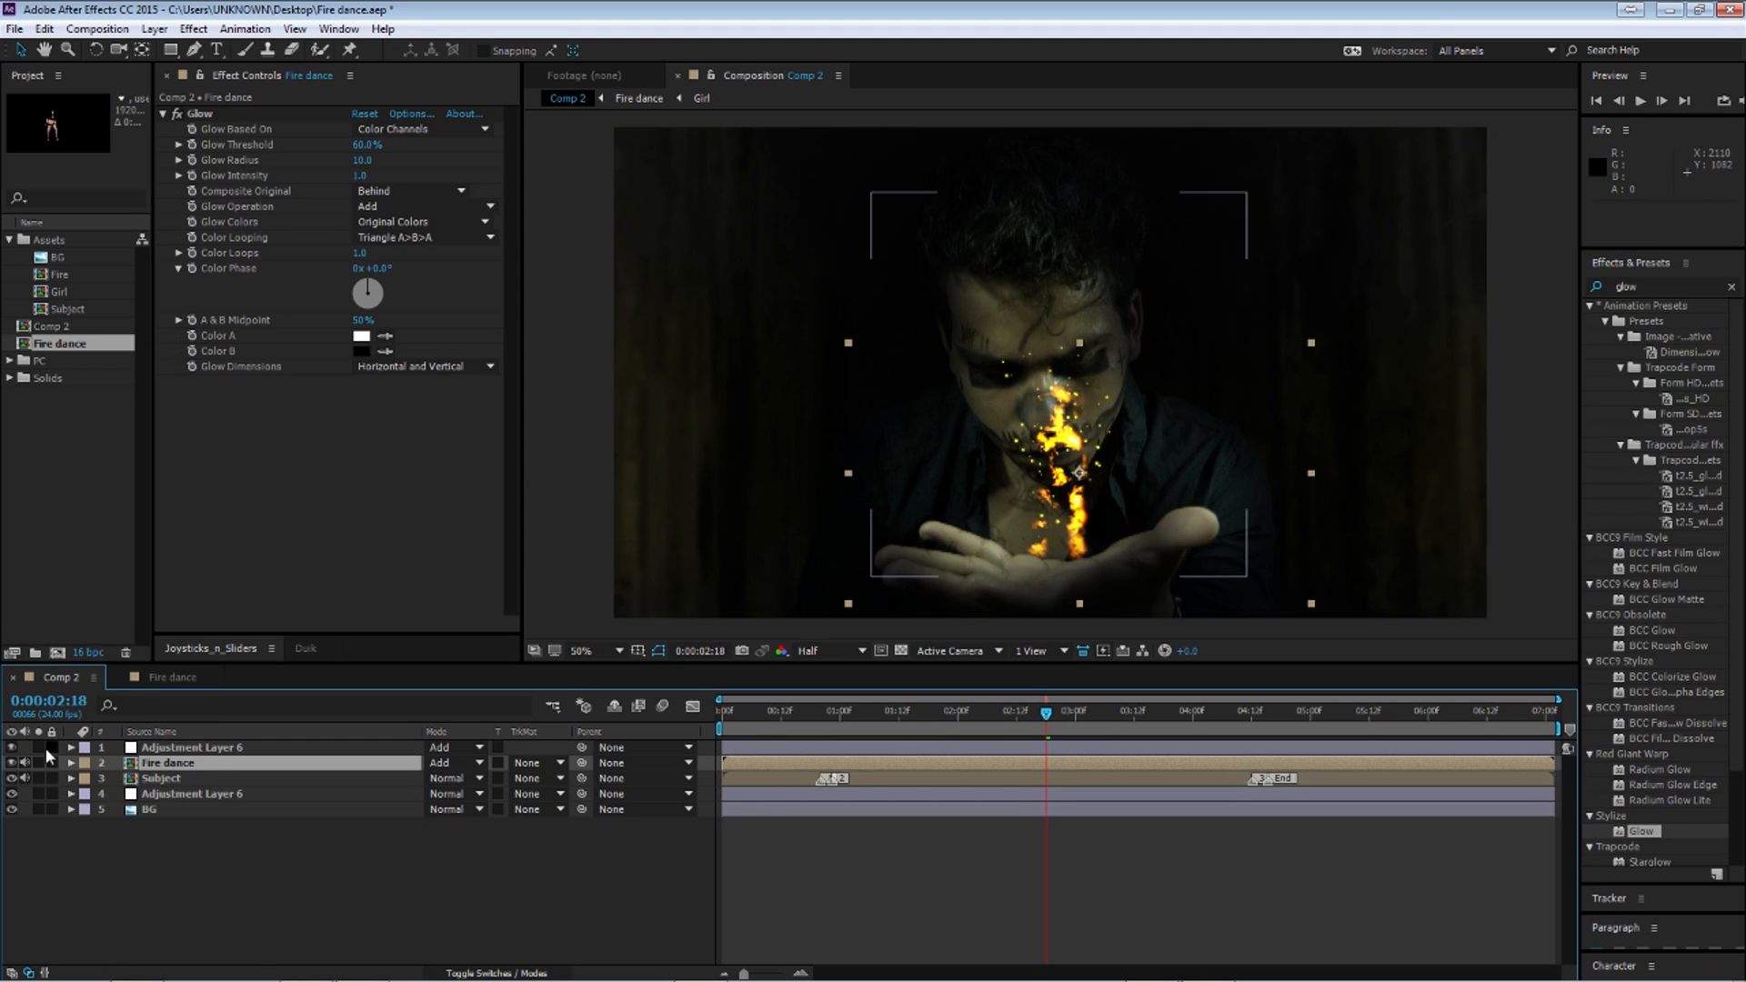
# Step: Hide the upper Adjustment Layer 6 and set the Fire dance layer's Glow Intensity to 5
pyautogui.click(11, 748)
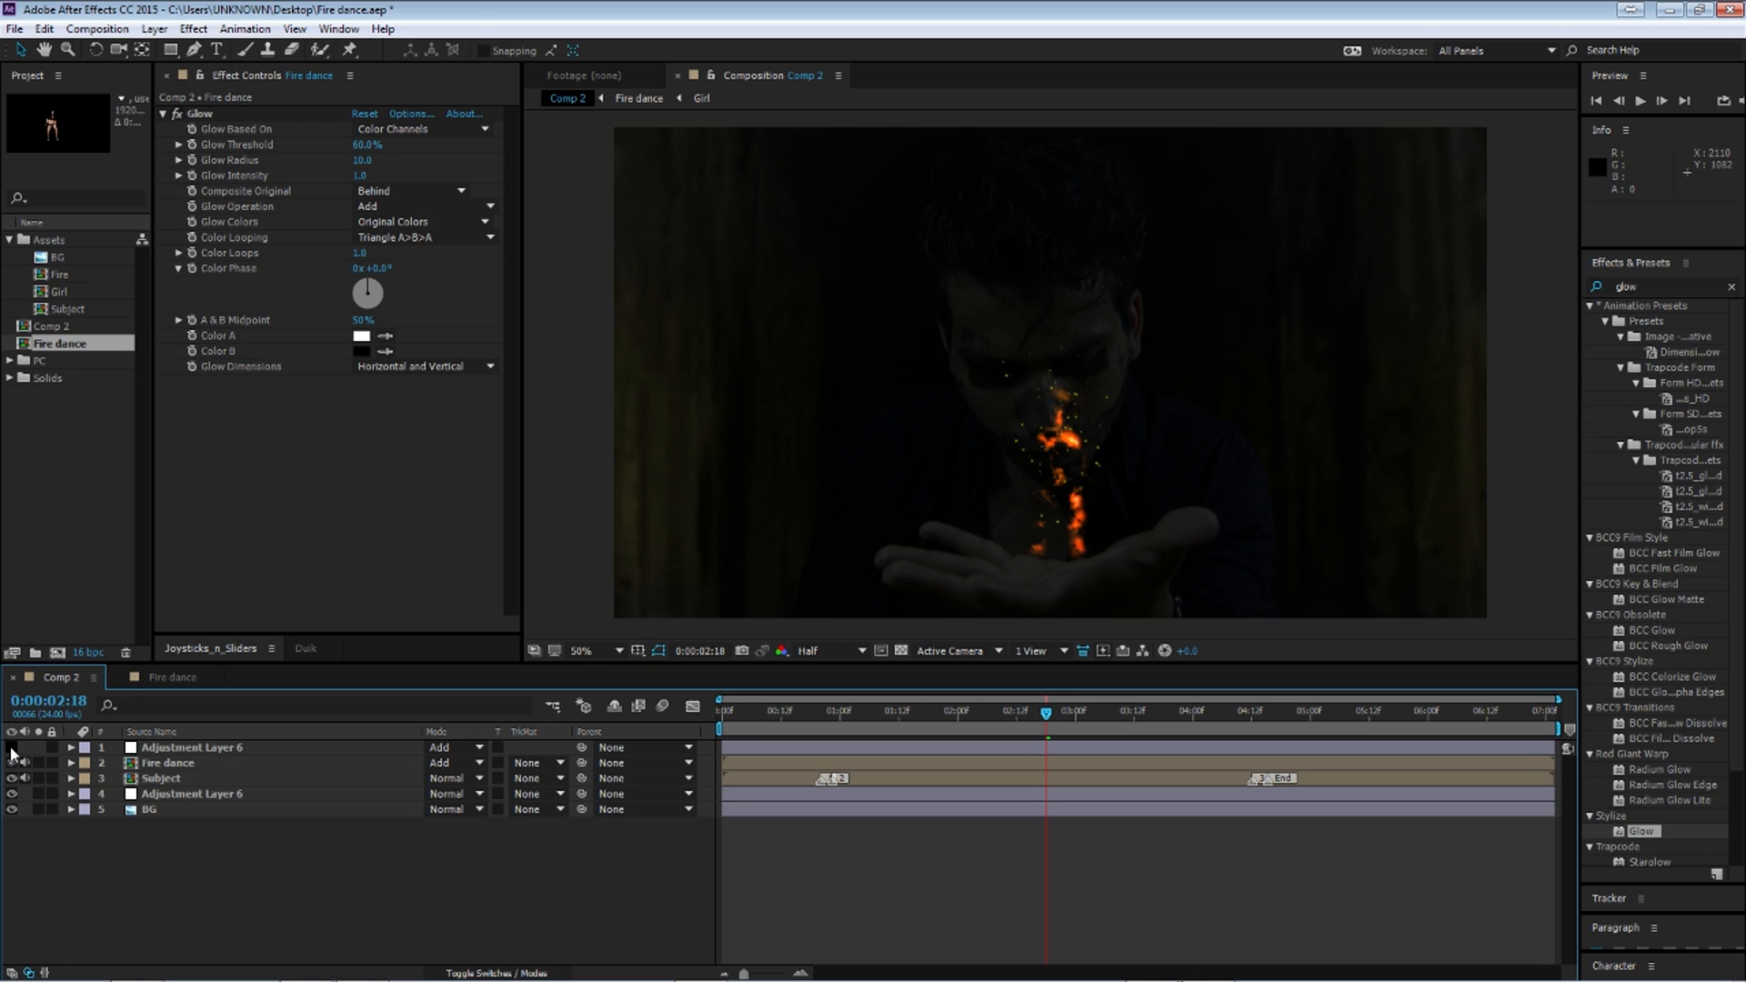
pyautogui.click(11, 748)
pyautogui.moveTo(168, 771)
pyautogui.mouseDown()
pyautogui.moveTo(194, 750)
pyautogui.moveTo(171, 769)
pyautogui.mouseUp()
pyautogui.click(11, 748)
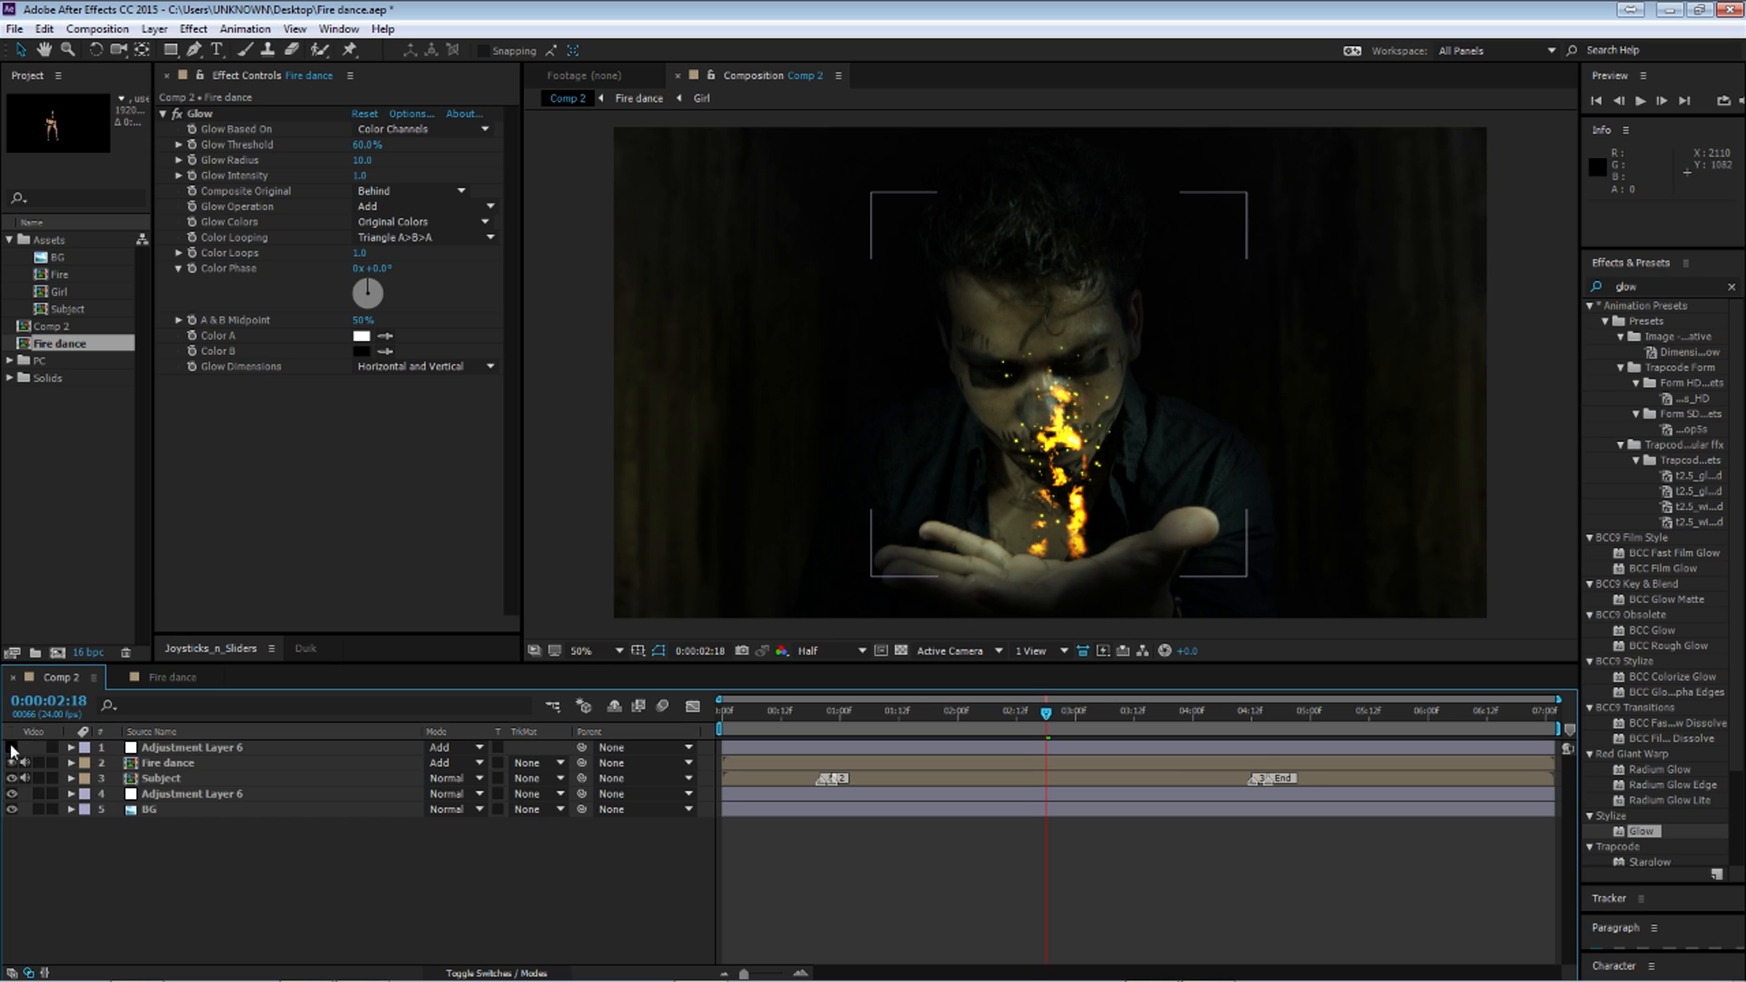
pyautogui.click(190, 766)
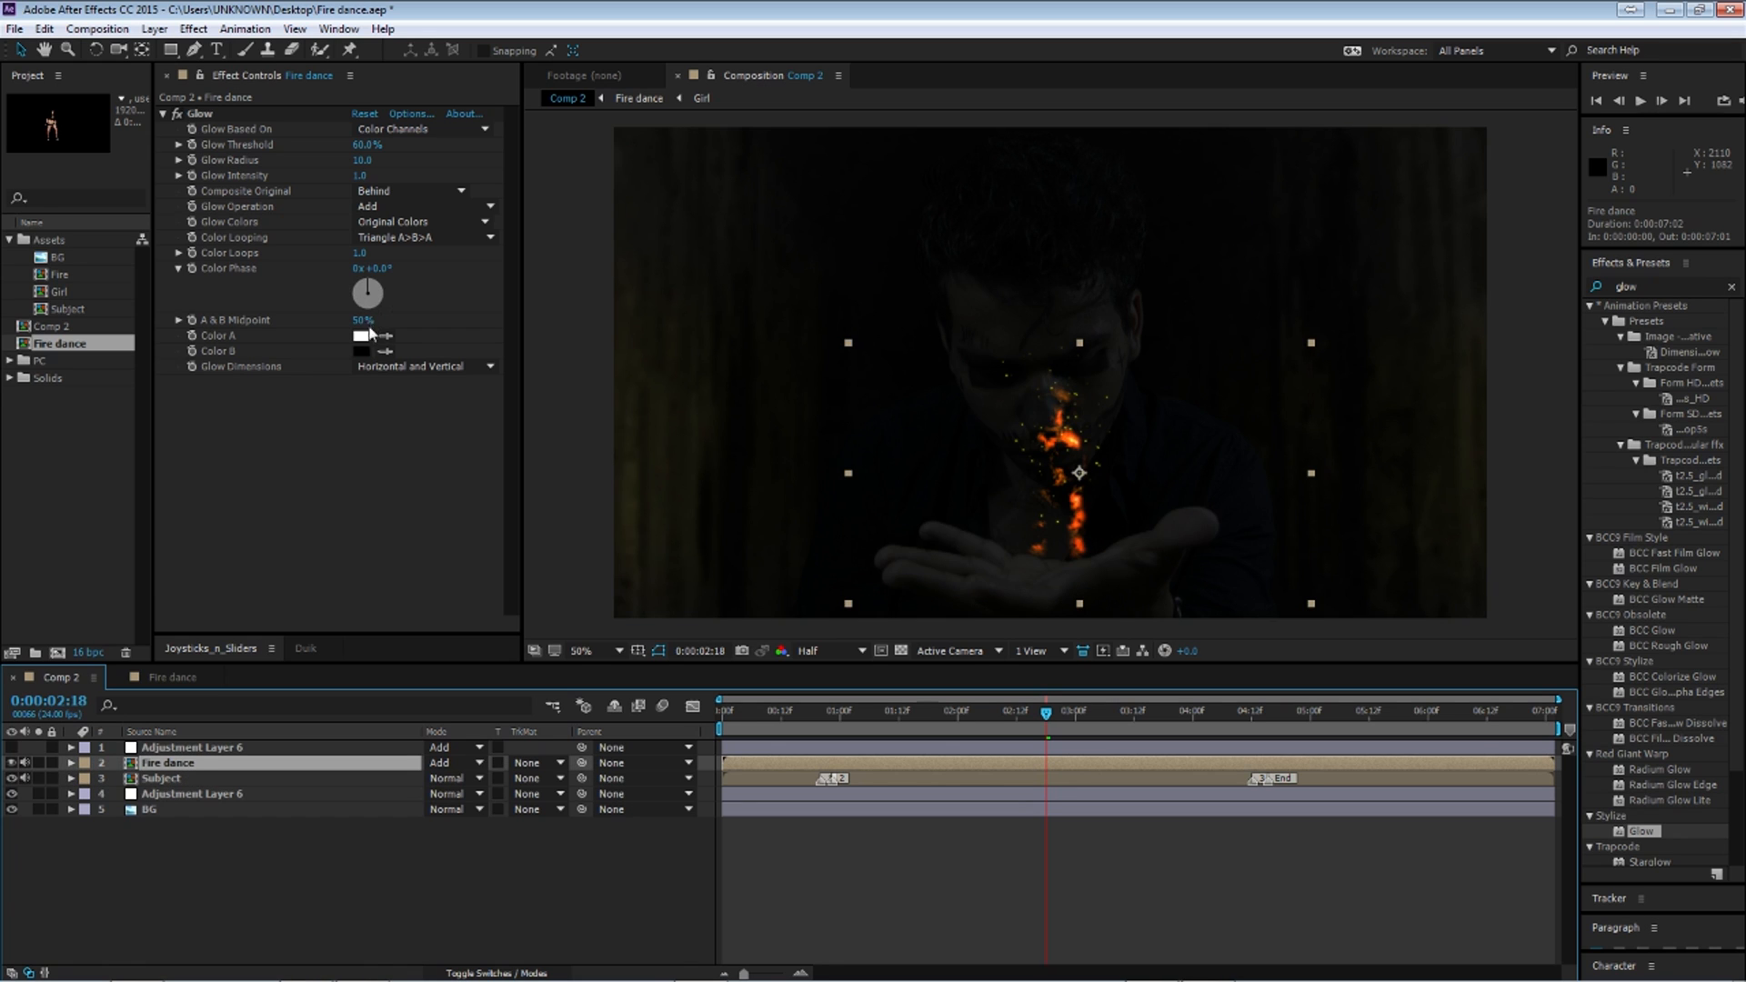
pyautogui.click(360, 175)
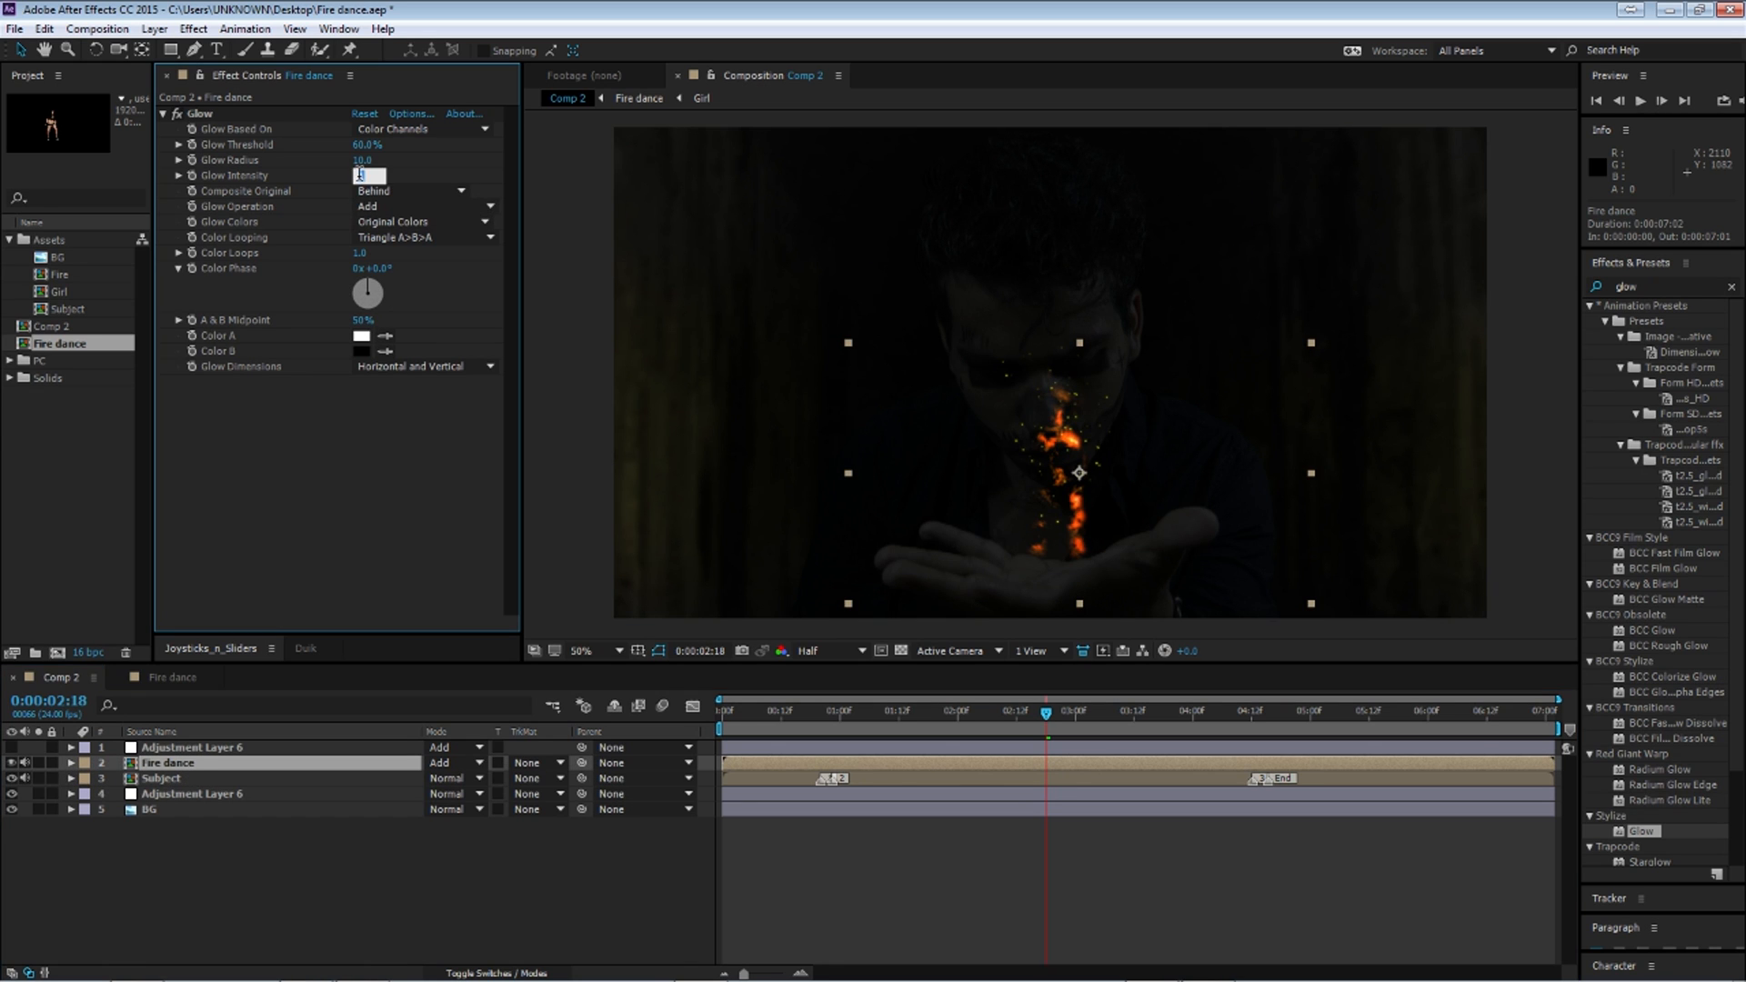
pyautogui.write('5')
pyautogui.press('Return')
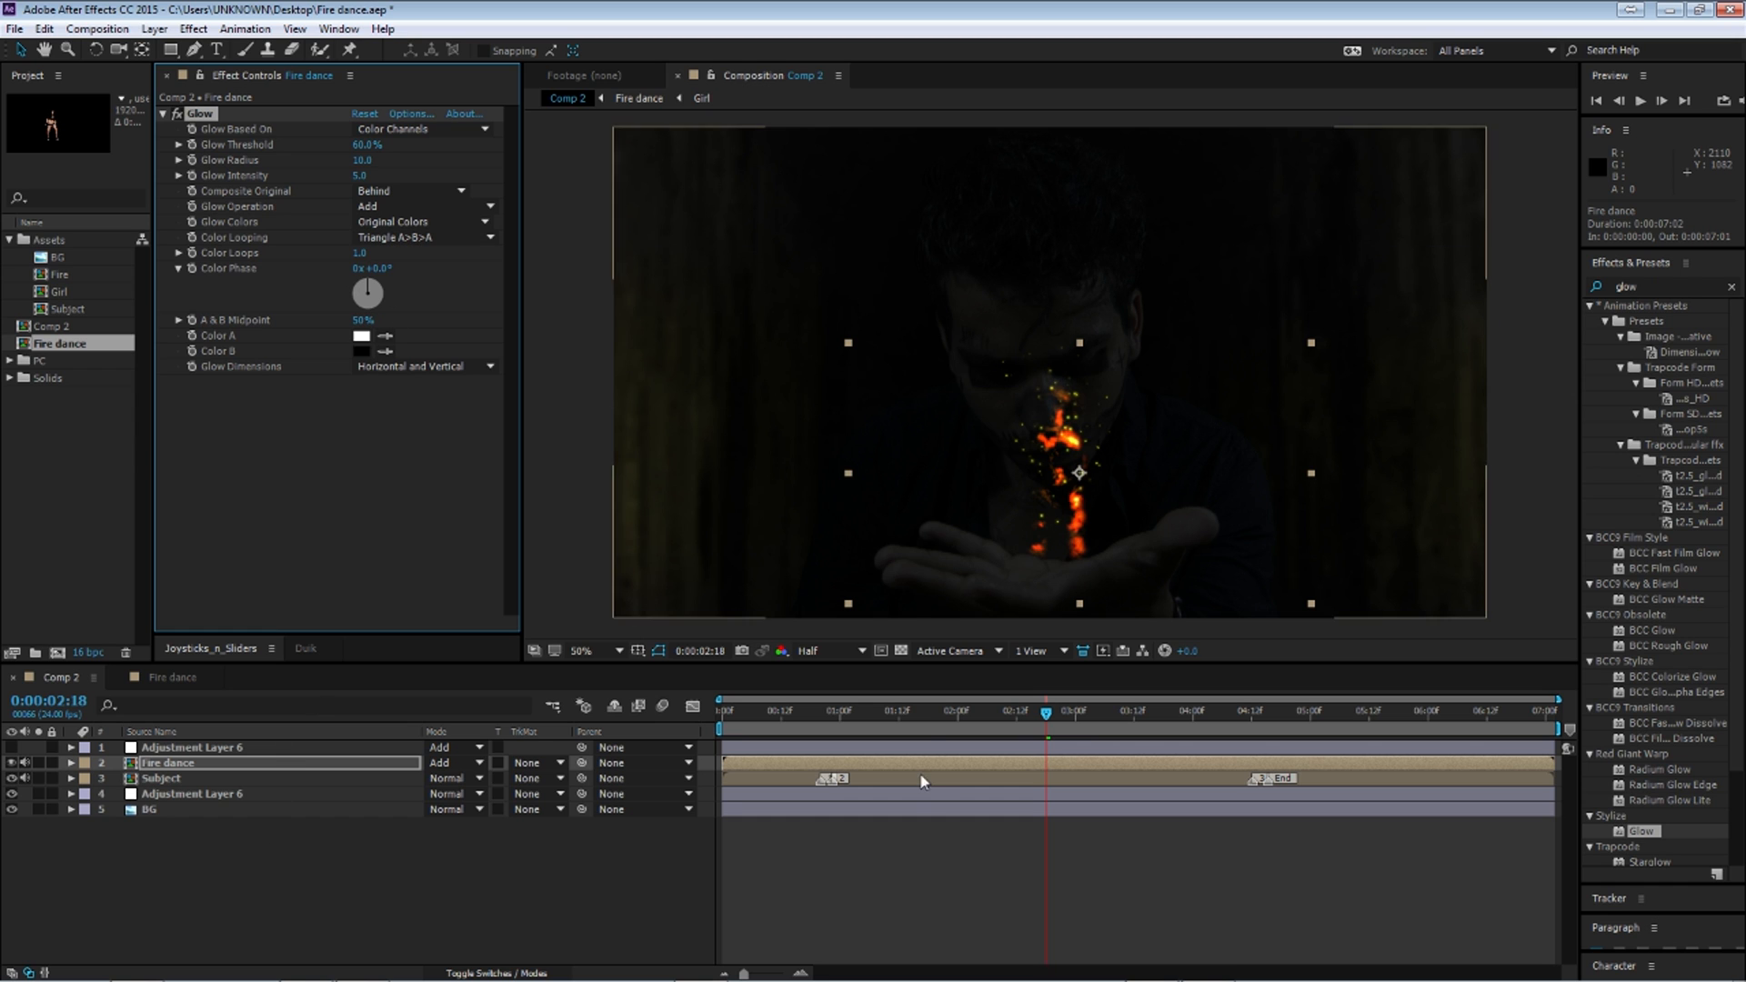
# Step: Keyframe the Fire dance layer's Opacity at 100% on 0:00:00:22 and 0% two frames earlier for a quick fade-in
pyautogui.click(835, 713)
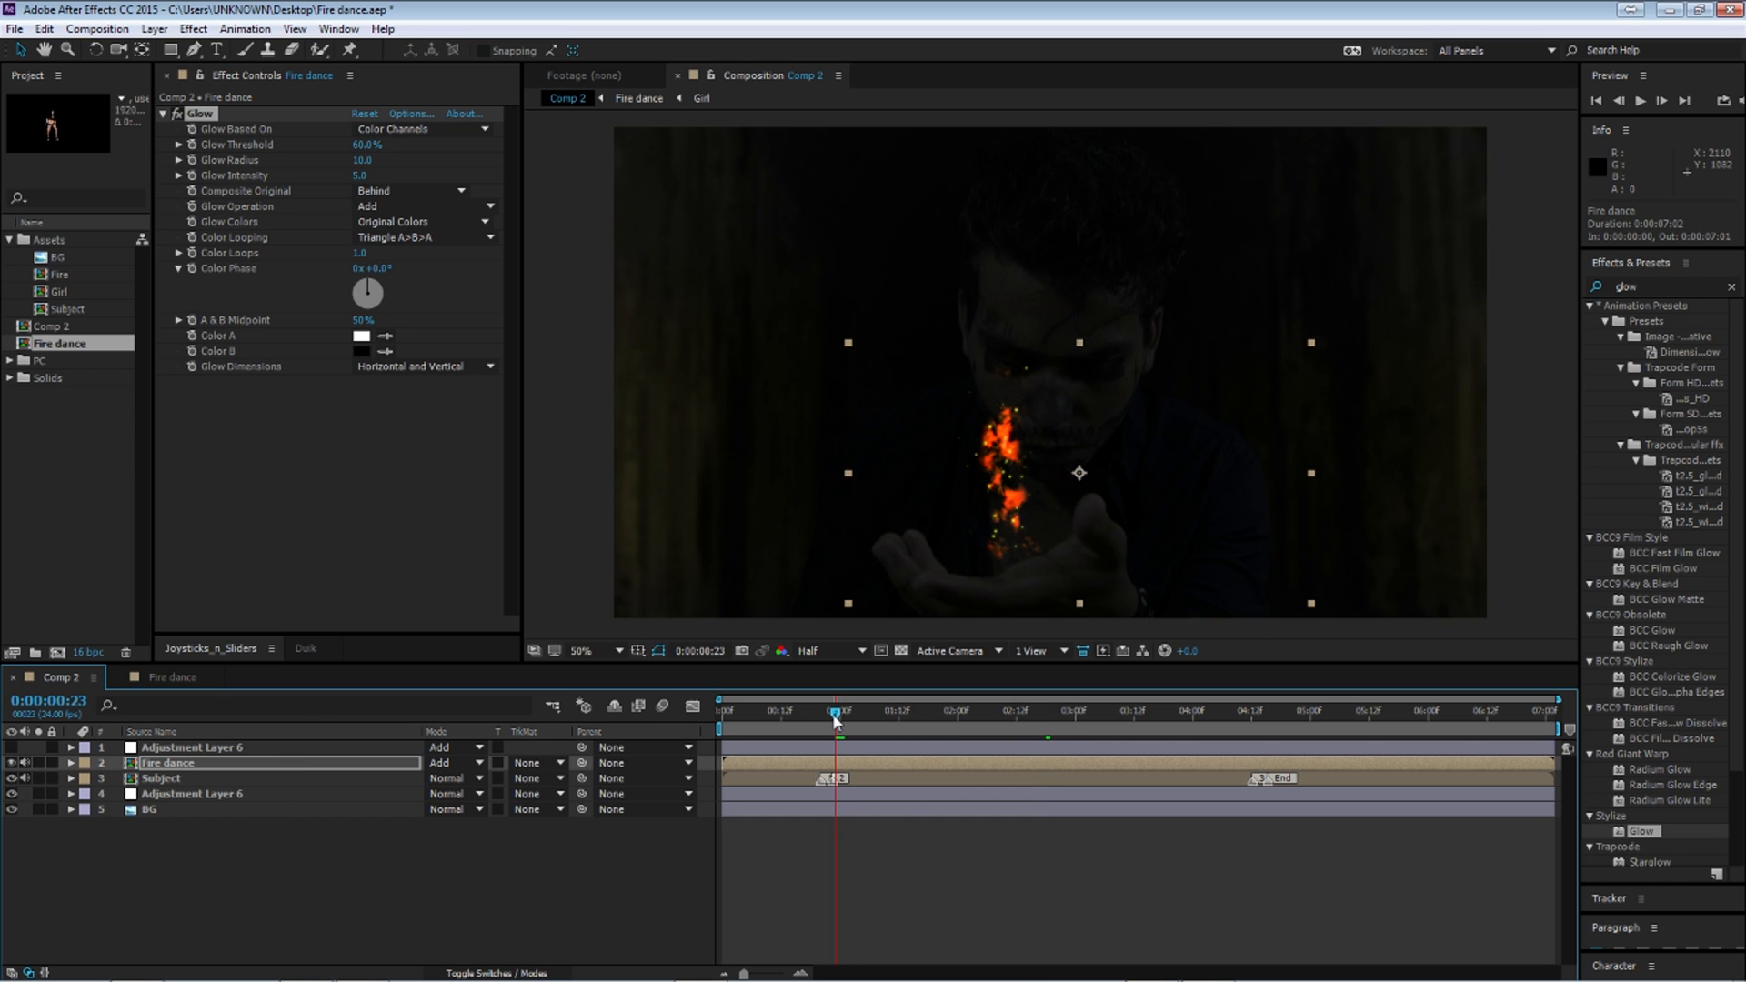
pyautogui.moveTo(835, 721); pyautogui.dragTo(833, 721)
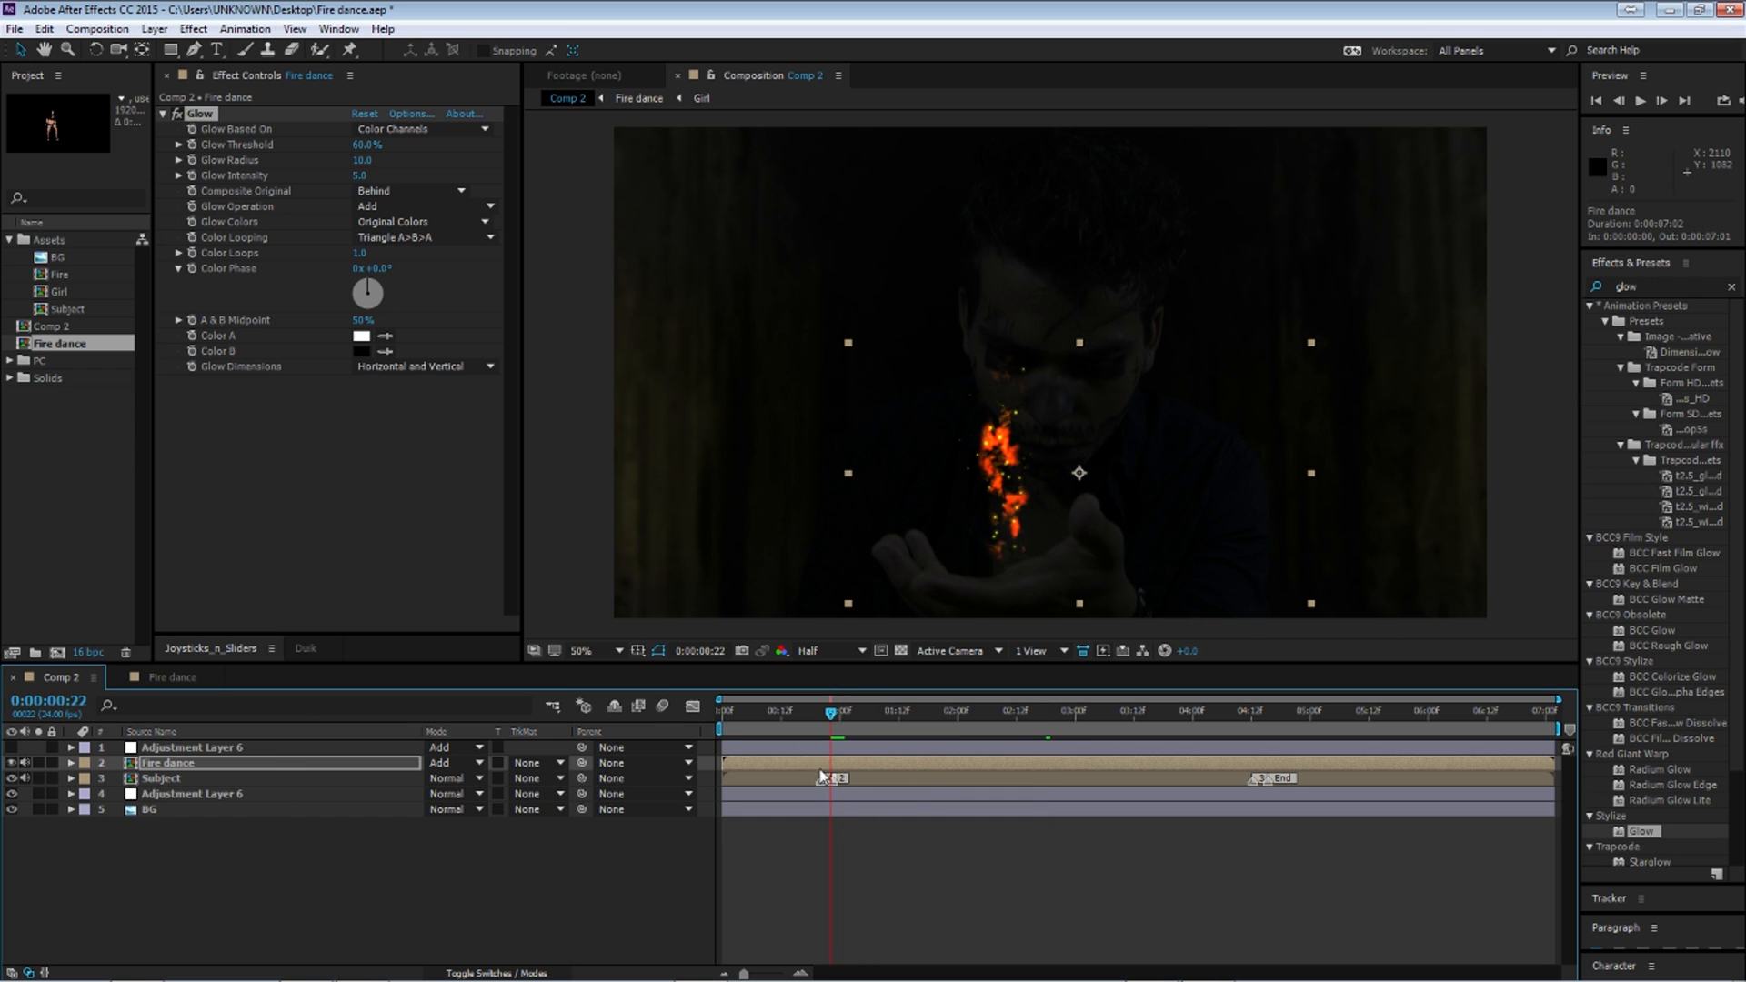
pyautogui.press('t')
pyautogui.click(117, 779)
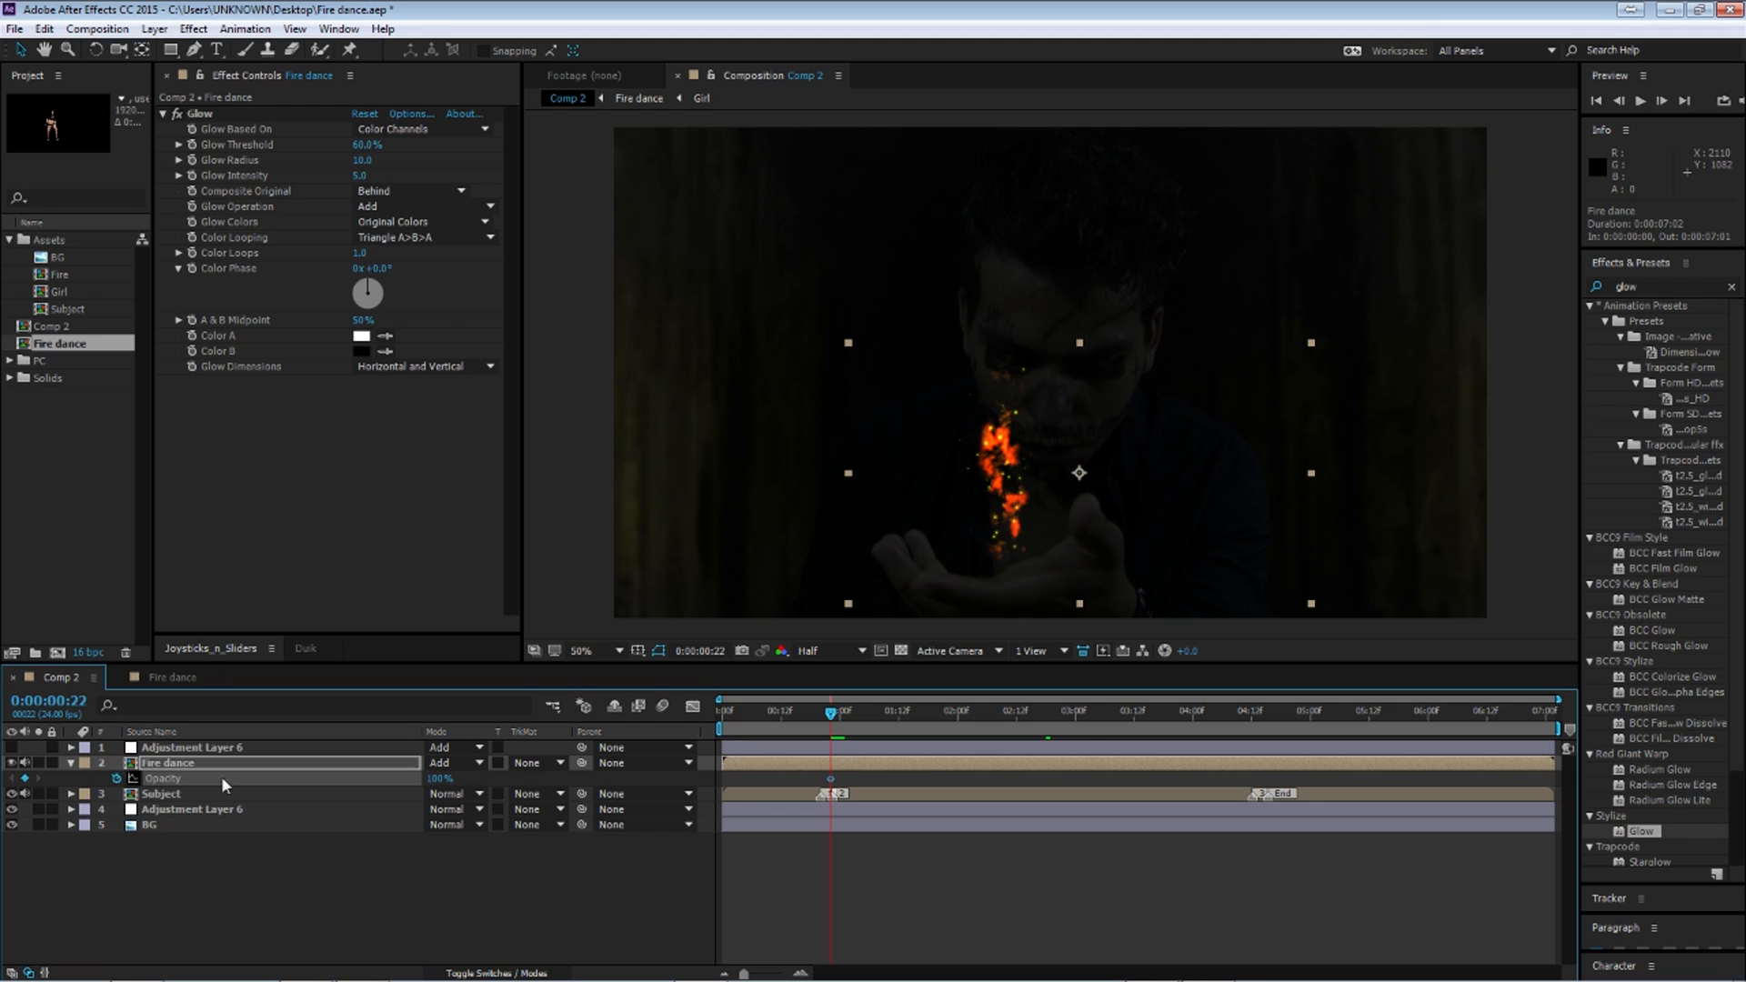
pyautogui.moveTo(827, 712); pyautogui.dragTo(821, 713)
pyautogui.moveTo(440, 779); pyautogui.dragTo(347, 780)
# Step: Keyframe the Fire dance layer's Opacity at 100% on 0:00:04:13 and 0% on 0:00:04:15 for the fade-out
pyautogui.moveTo(823, 713); pyautogui.dragTo(1248, 759)
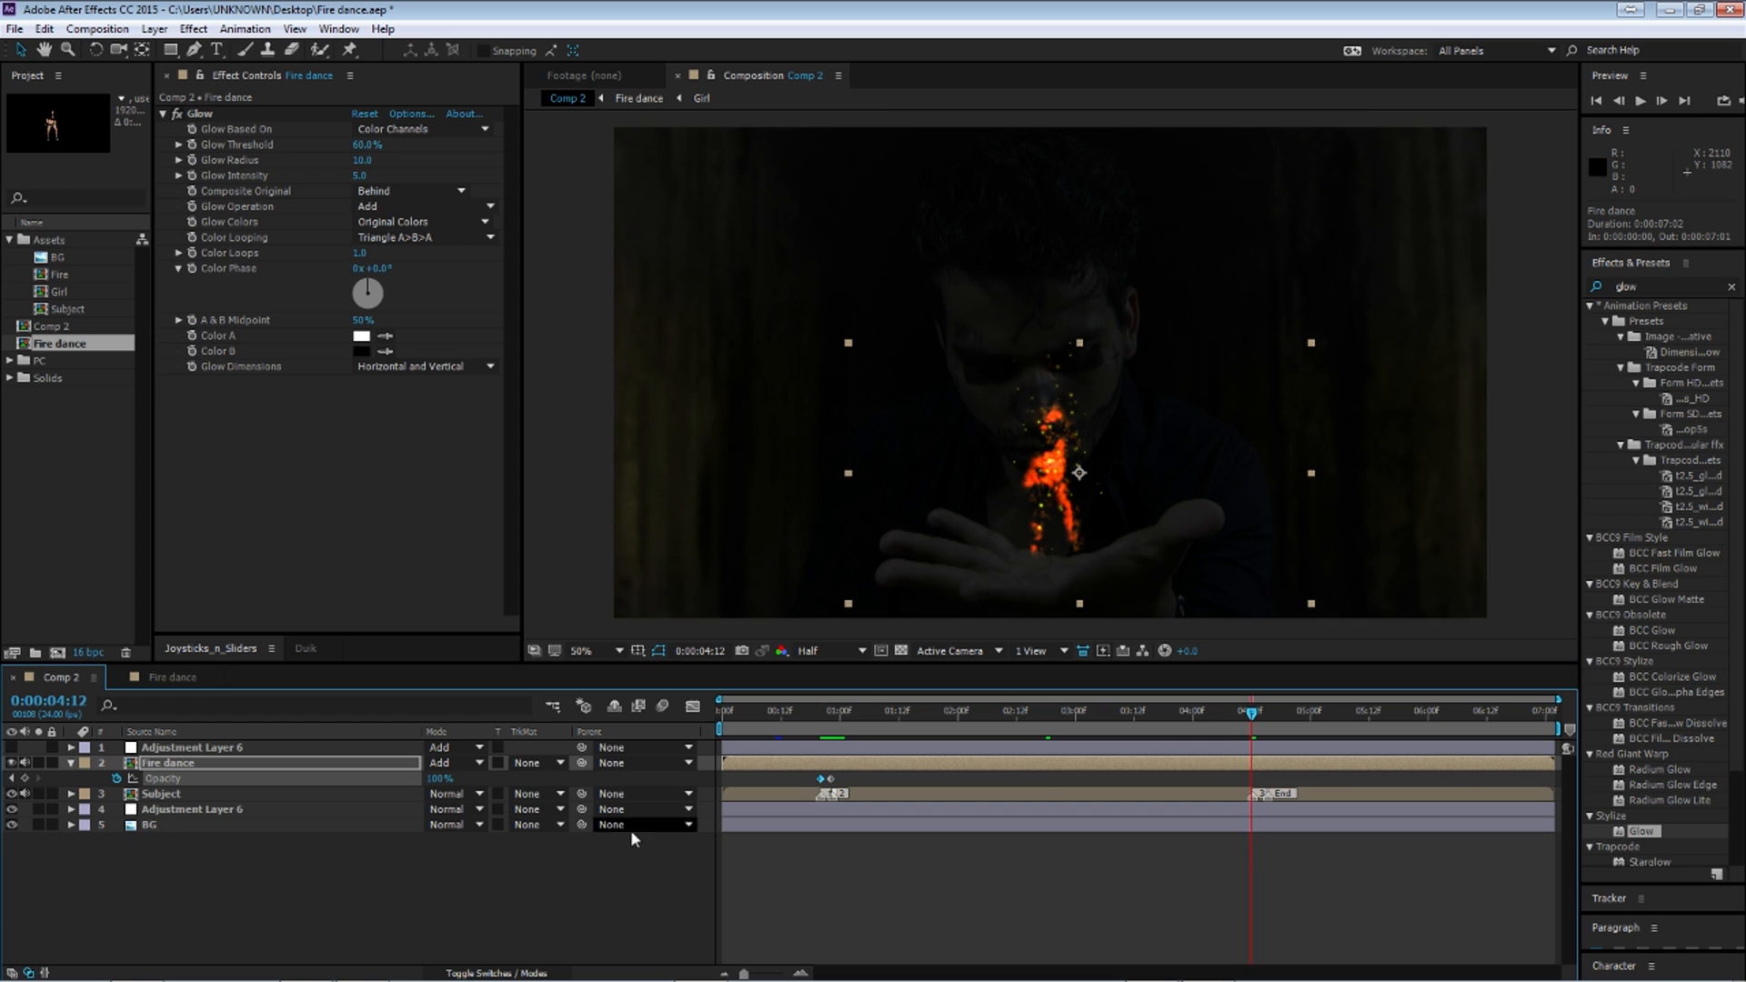
pyautogui.click(25, 773)
pyautogui.moveTo(1253, 710); pyautogui.dragTo(1267, 711)
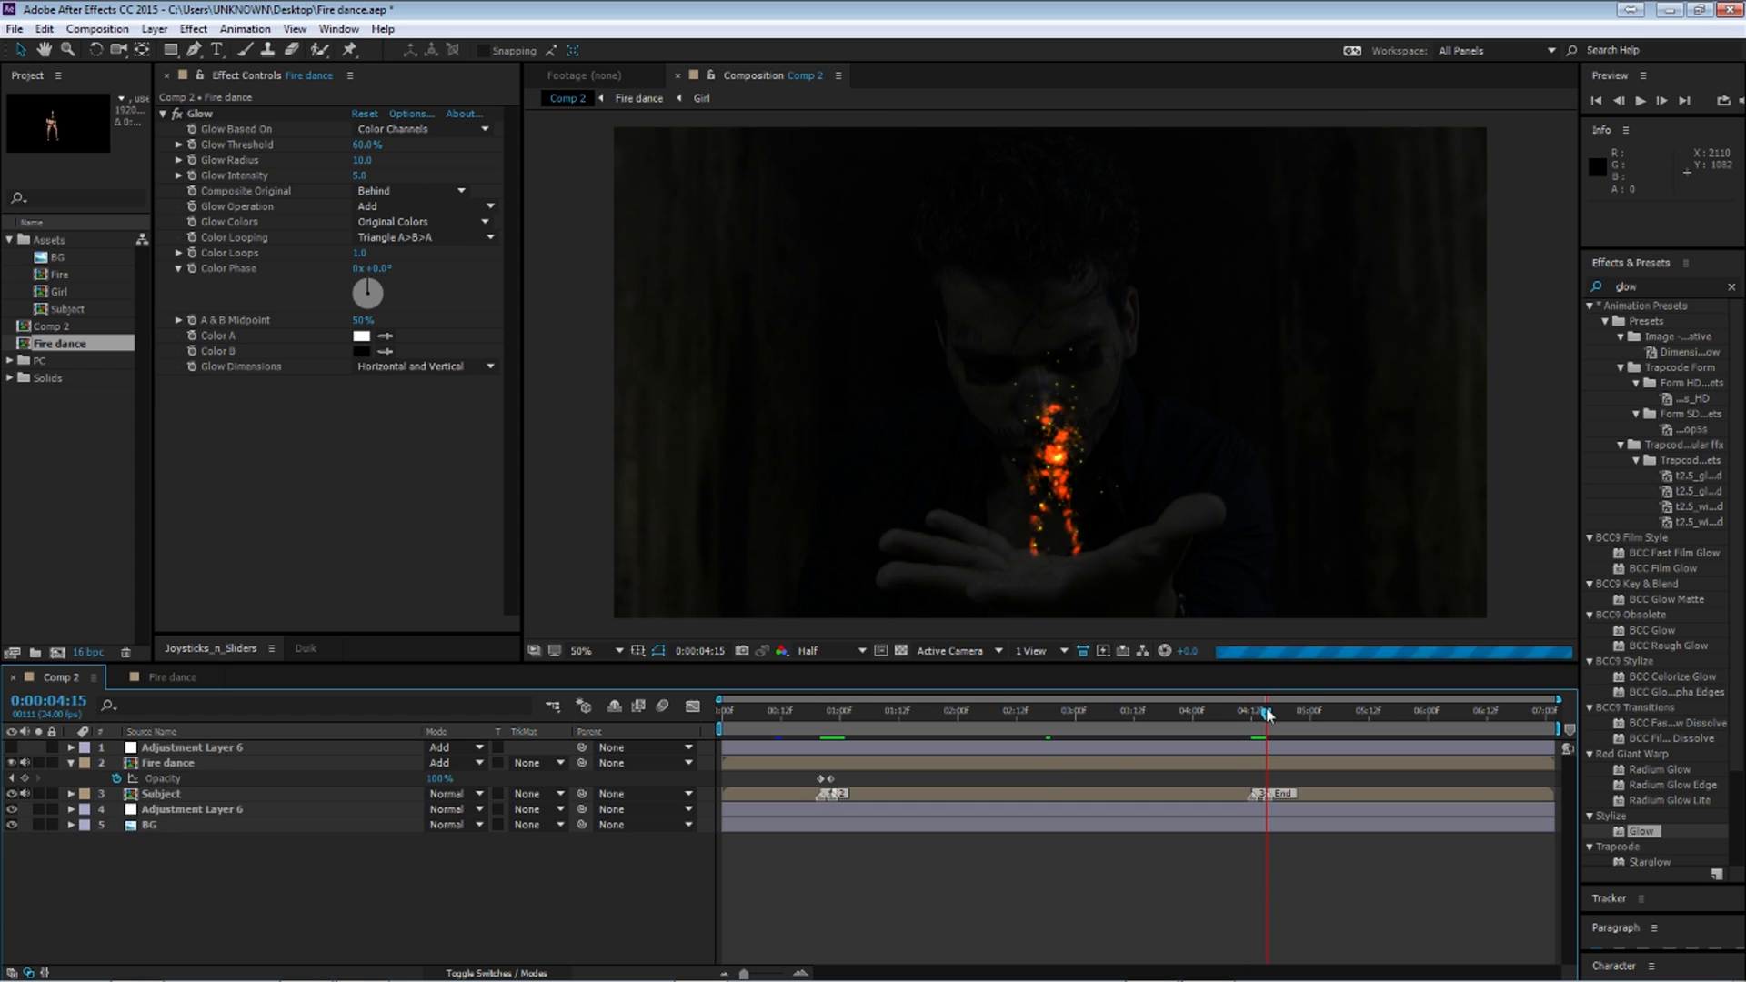
pyautogui.moveTo(437, 782); pyautogui.dragTo(347, 782)
pyautogui.moveTo(1272, 714); pyautogui.dragTo(1259, 714)
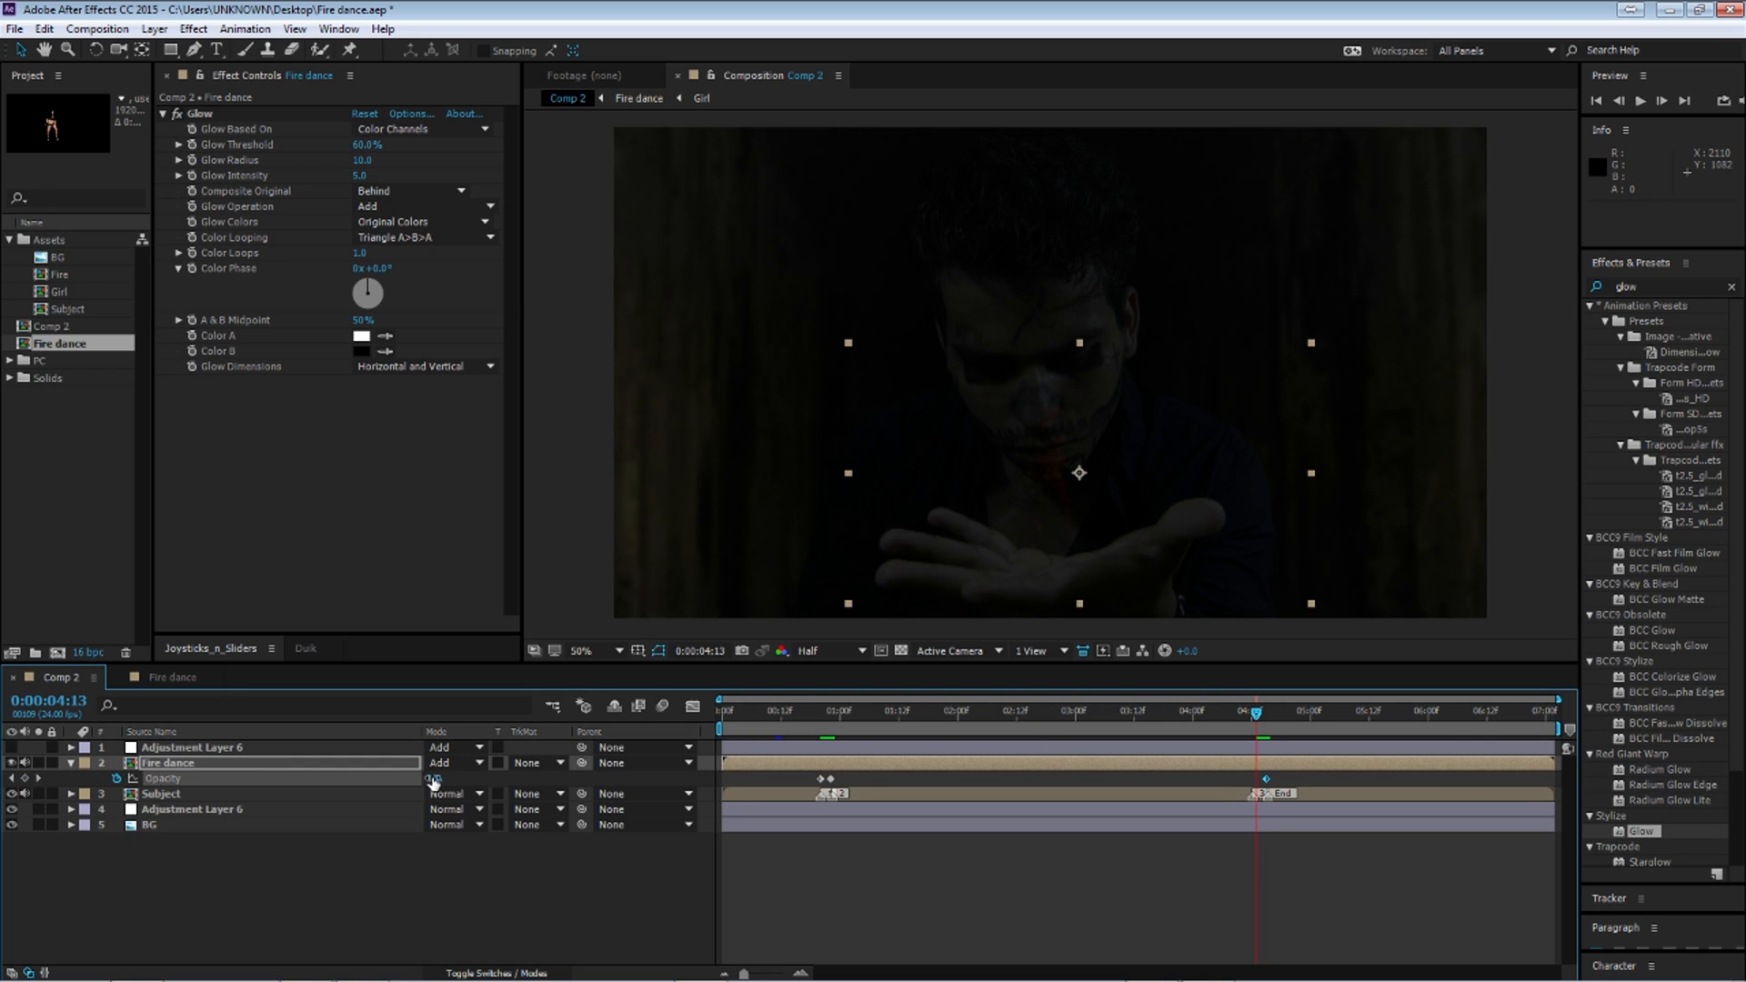
pyautogui.moveTo(434, 782); pyautogui.dragTo(982, 757)
pyautogui.moveTo(1256, 714); pyautogui.dragTo(1144, 714)
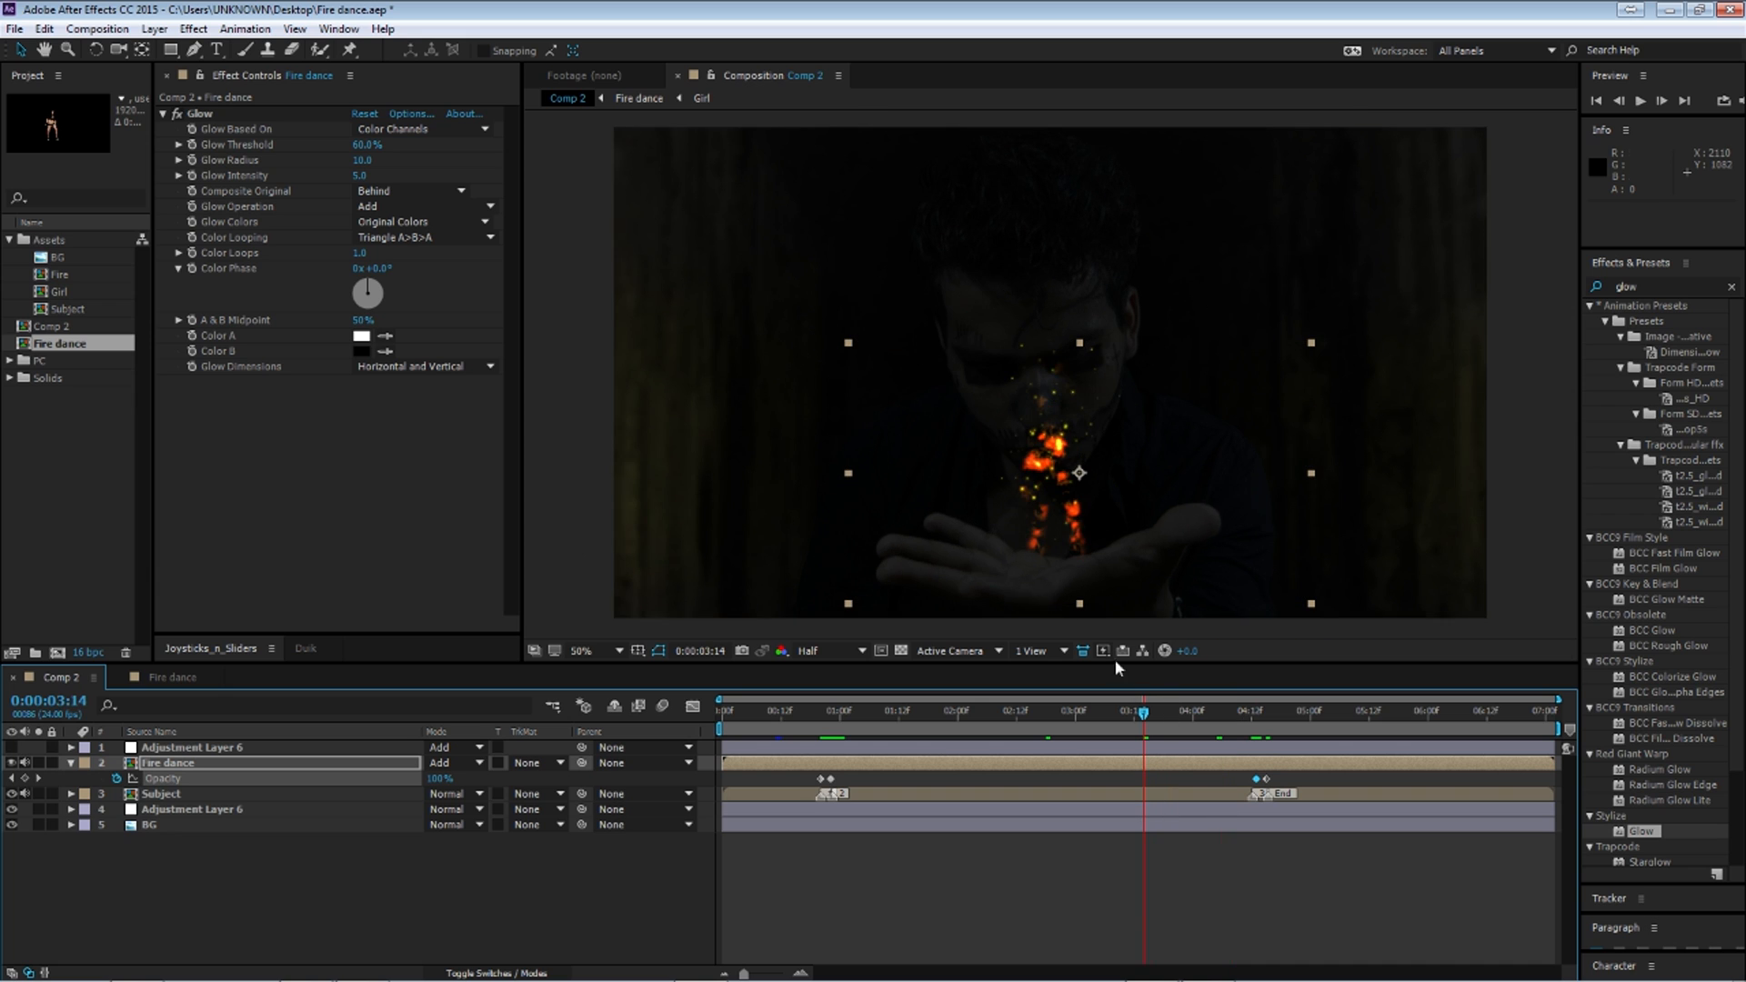
# Step: Make the upper Adjustment Layer 6 visible again and check the composite at 0:00:03:17
pyautogui.click(11, 748)
pyautogui.click(71, 762)
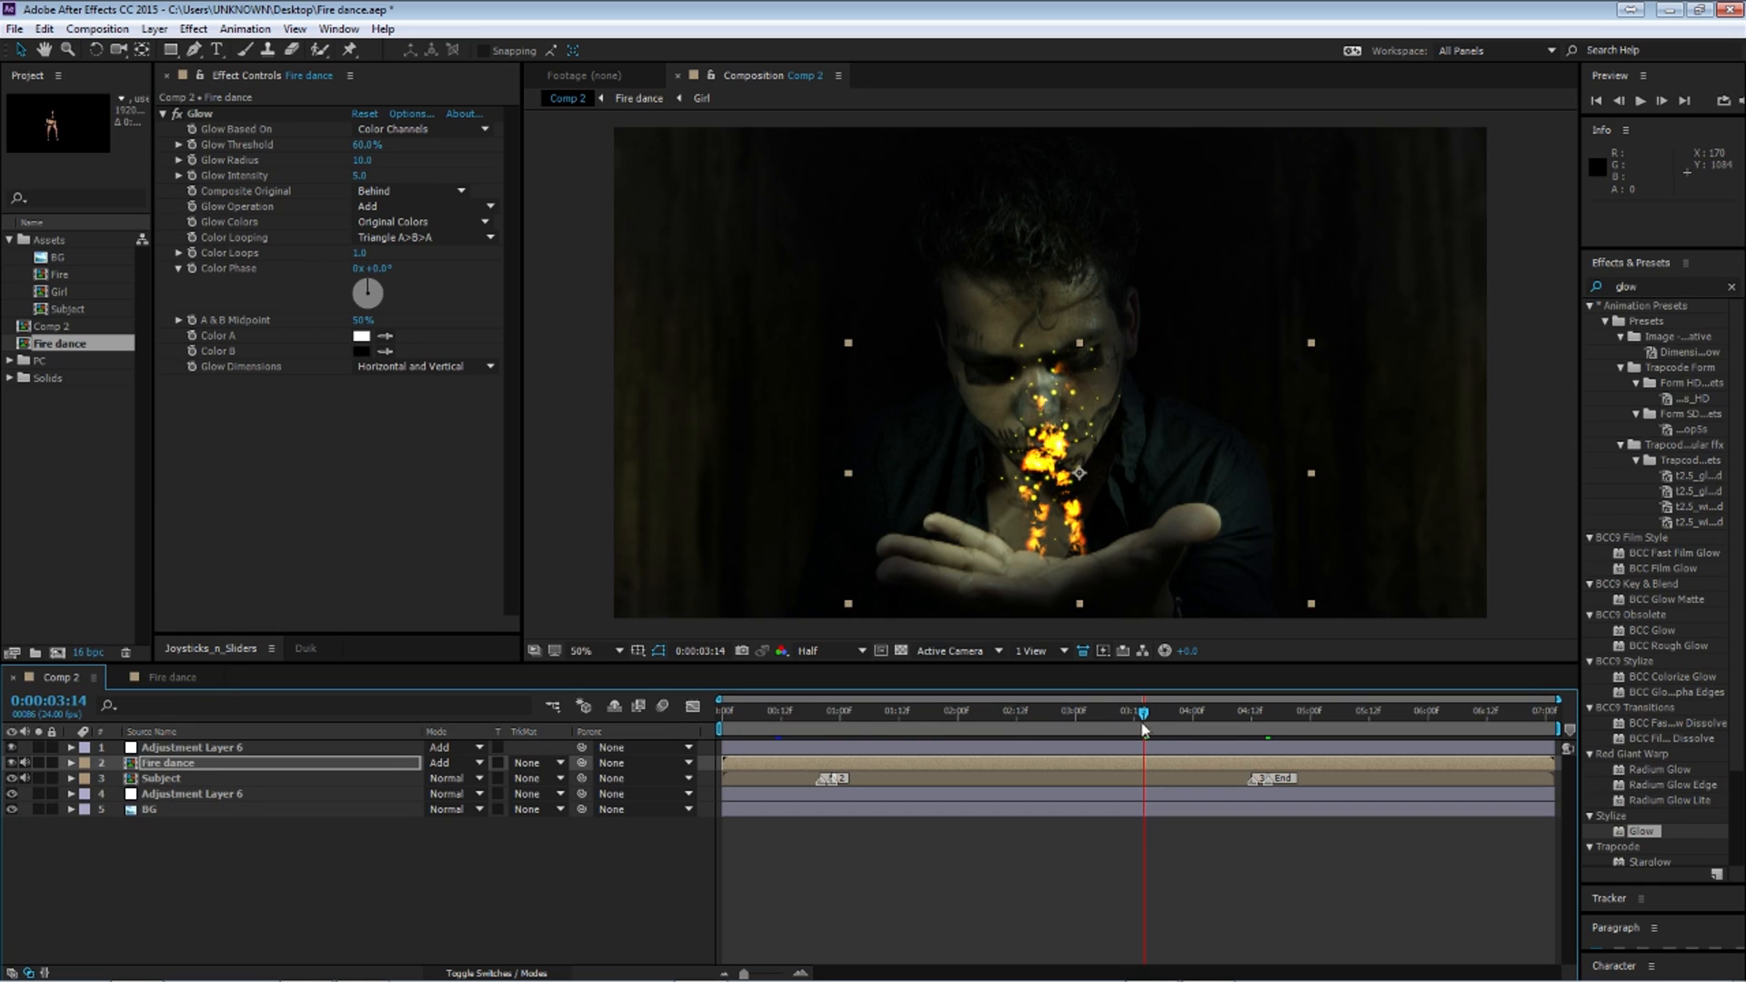
pyautogui.moveTo(1142, 719); pyautogui.dragTo(1159, 714)
pyautogui.press("'")
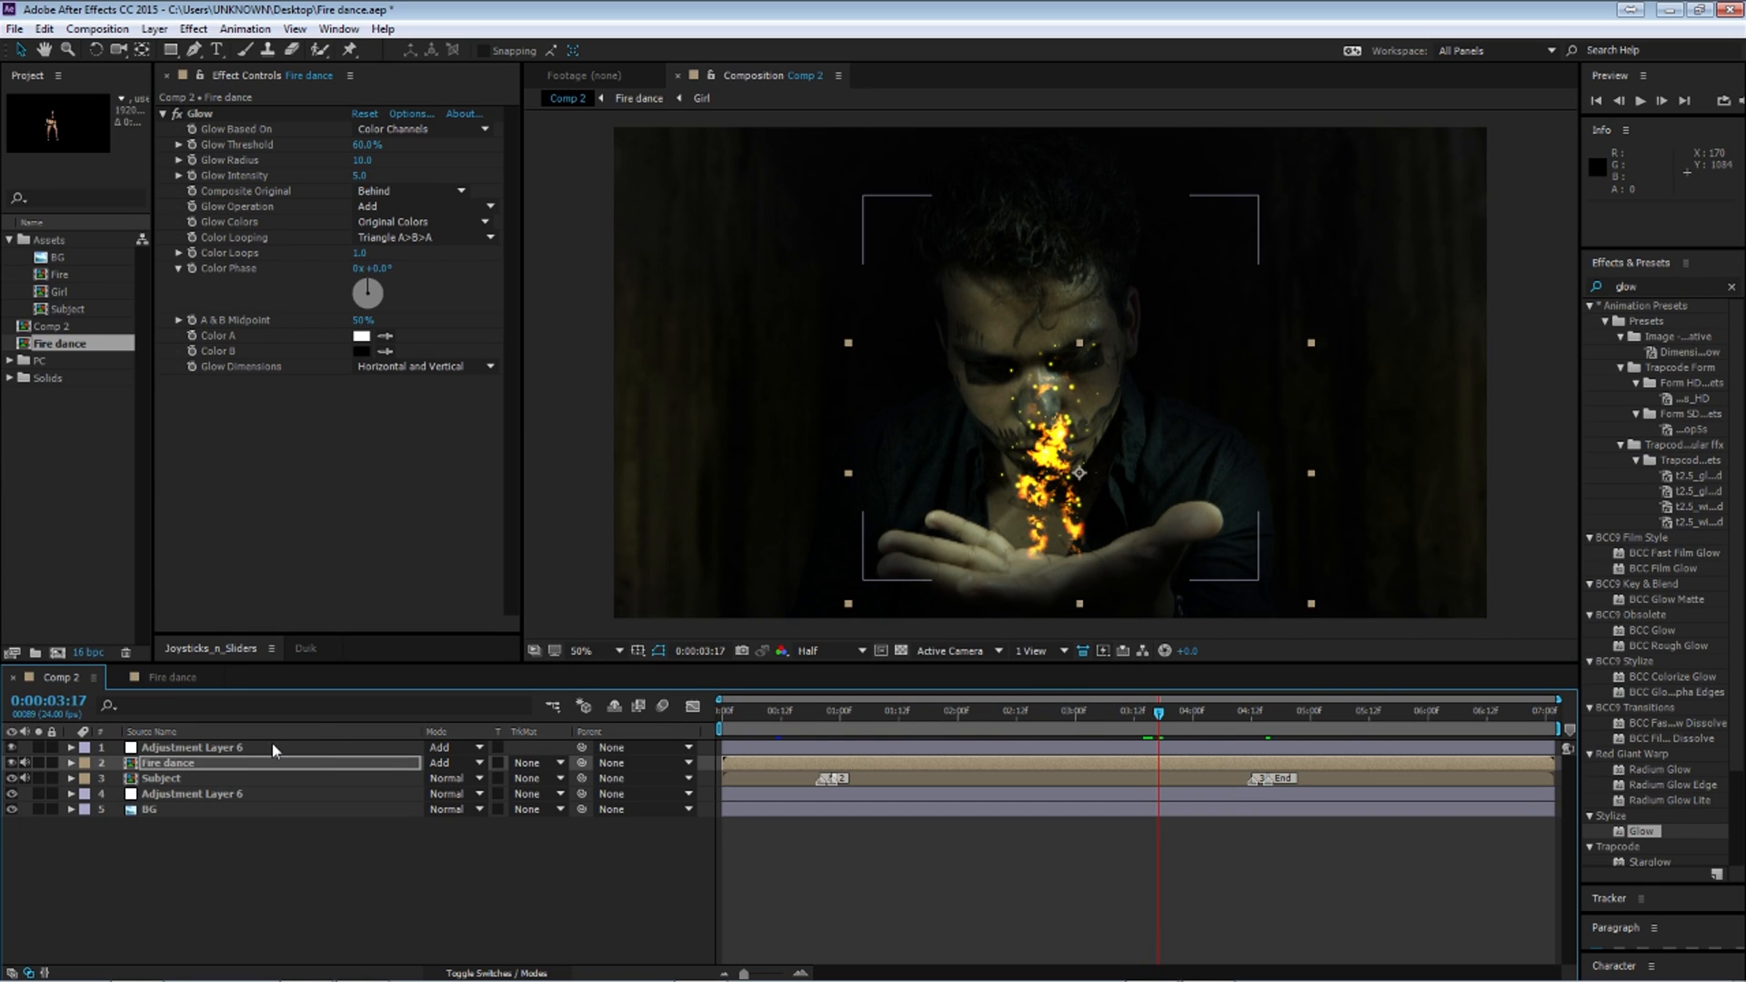
# Step: Lower the Fire dance layer's Opacity keyframes at 0:00:04:13 and 0:00:00:22 to 50%
pyautogui.press('t')
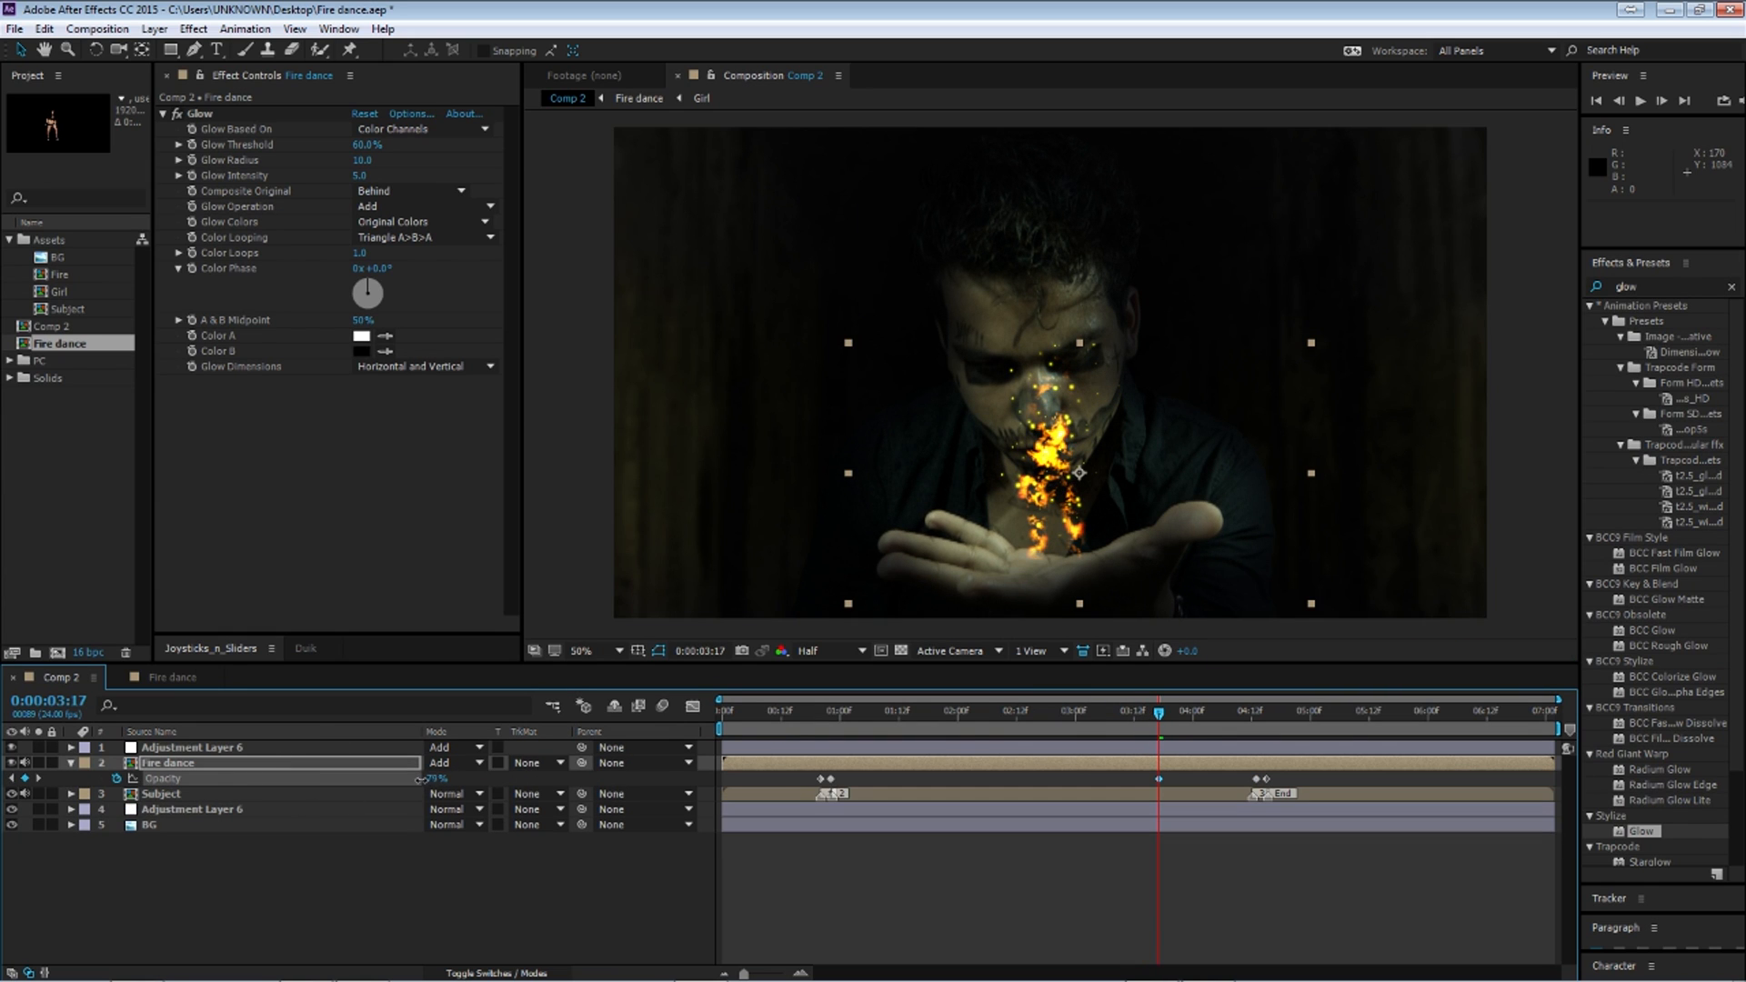
pyautogui.hotkey('ctrl', 'z')
pyautogui.moveTo(1158, 714); pyautogui.dragTo(1258, 730)
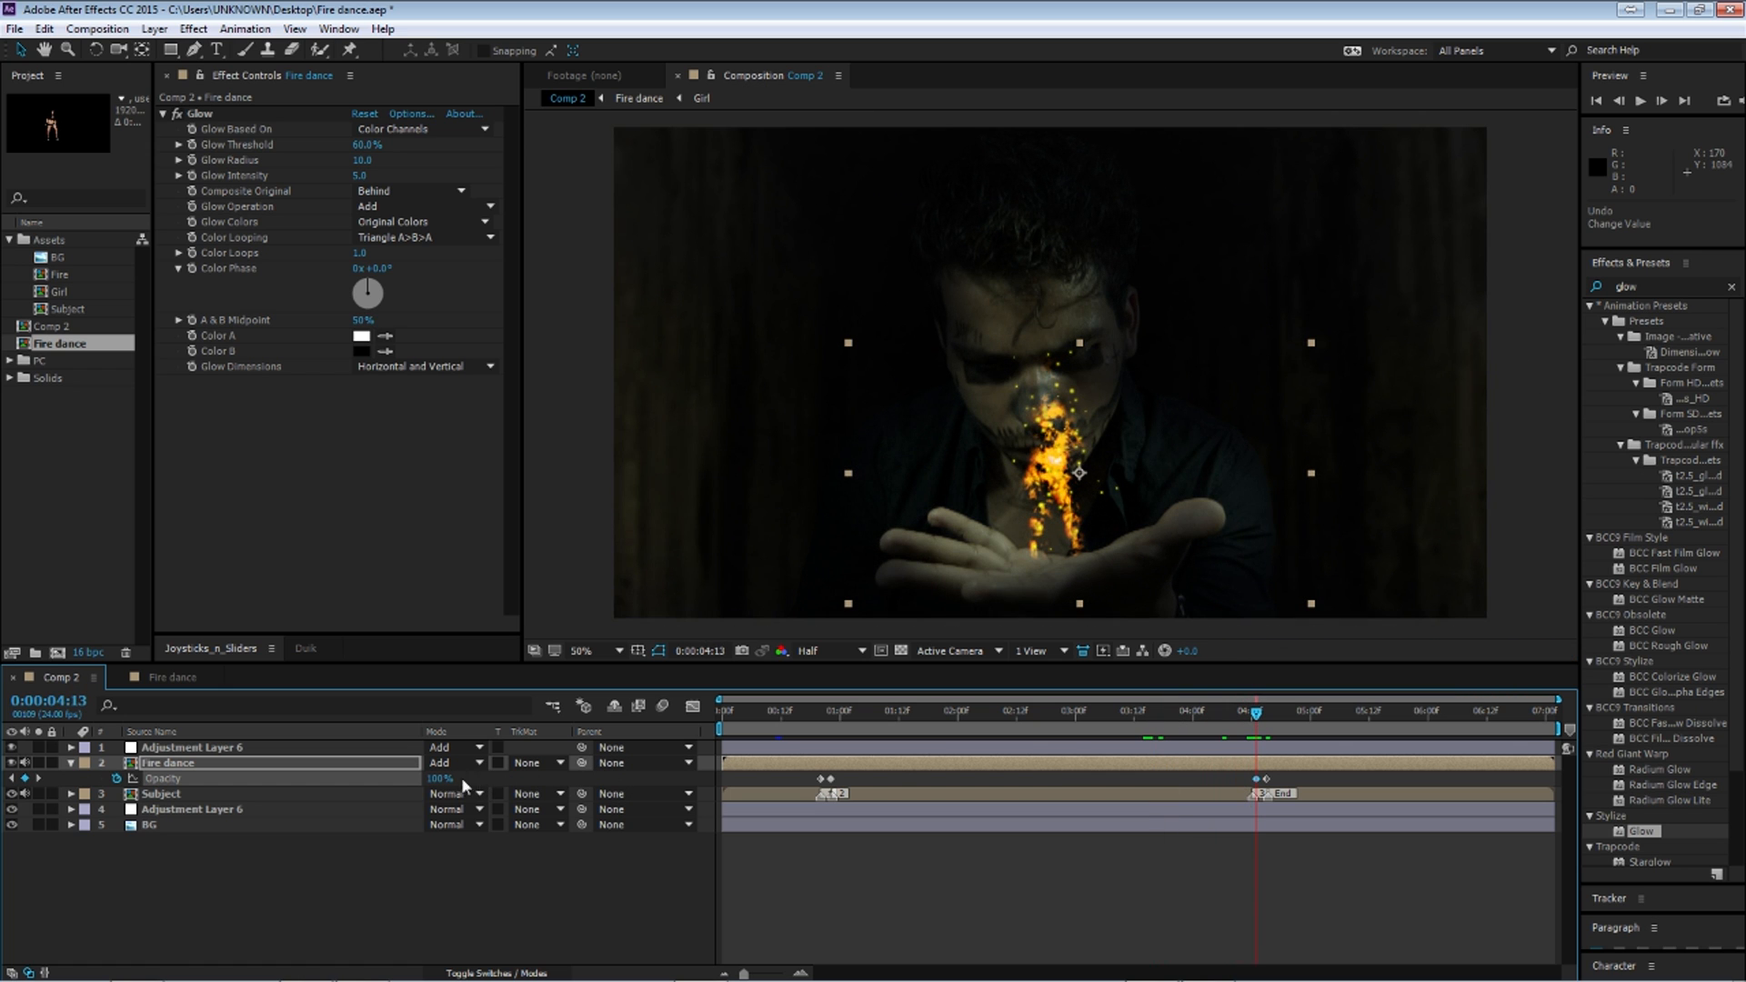
pyautogui.click(429, 781)
pyautogui.write('50')
pyautogui.press('Return')
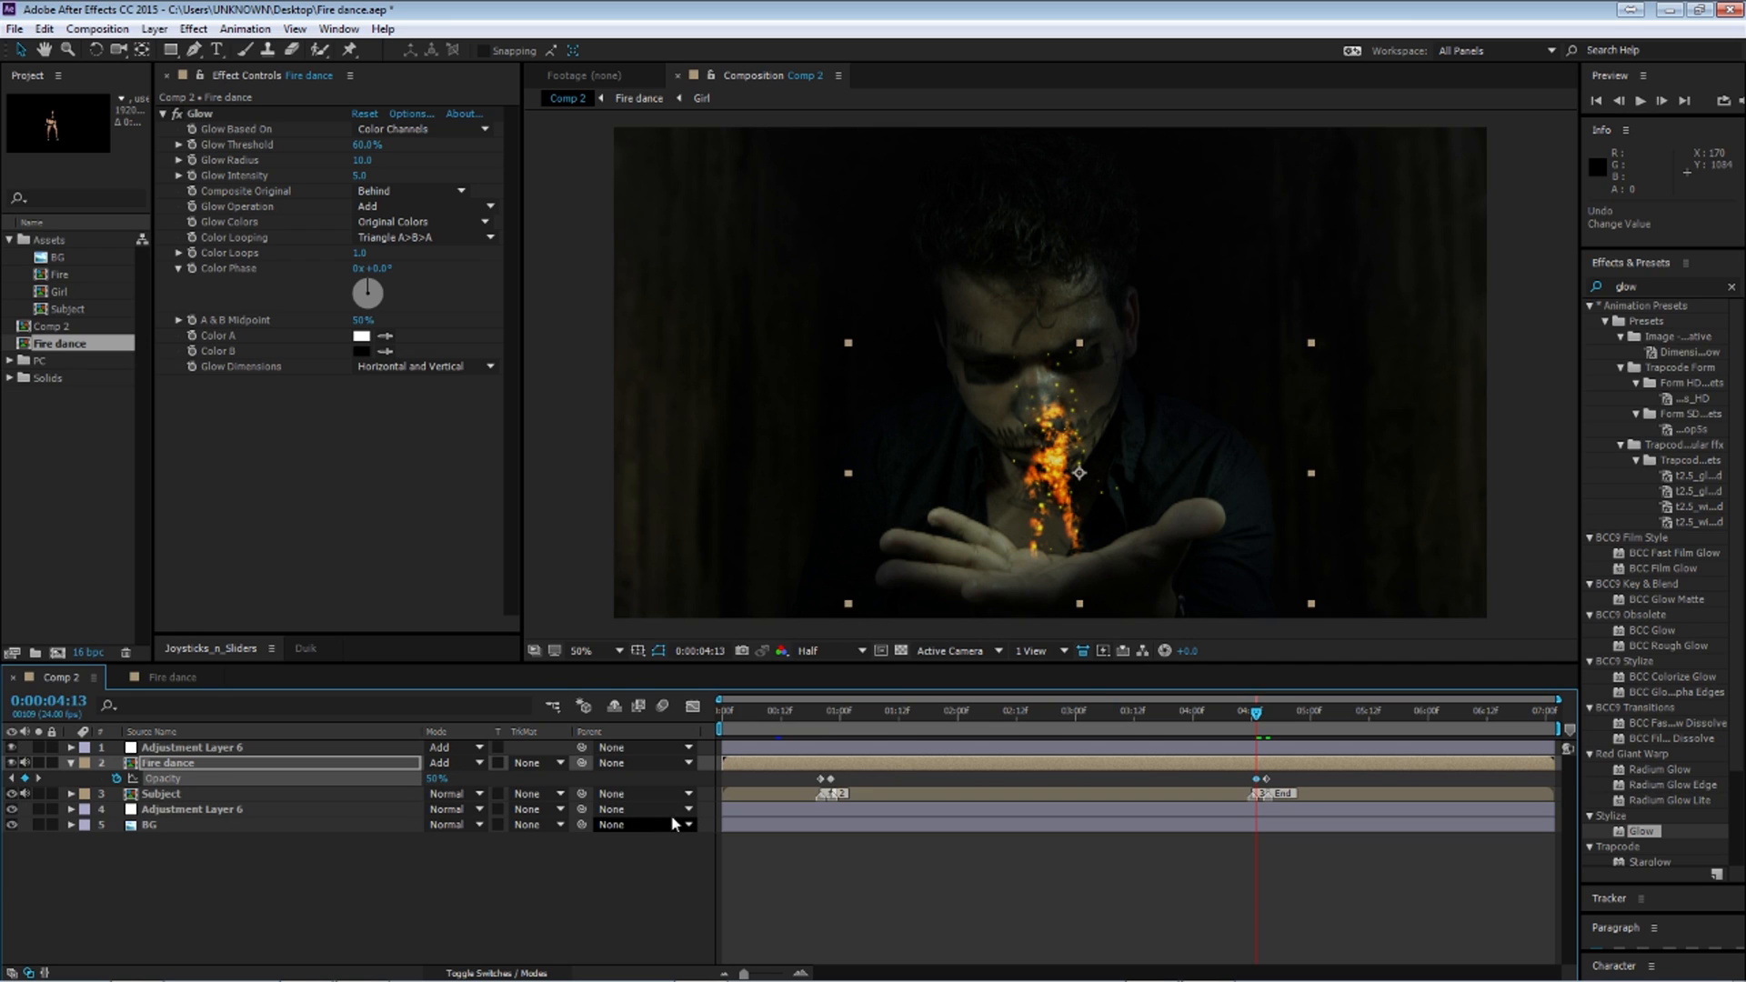
pyautogui.click(830, 714)
pyautogui.click(441, 778)
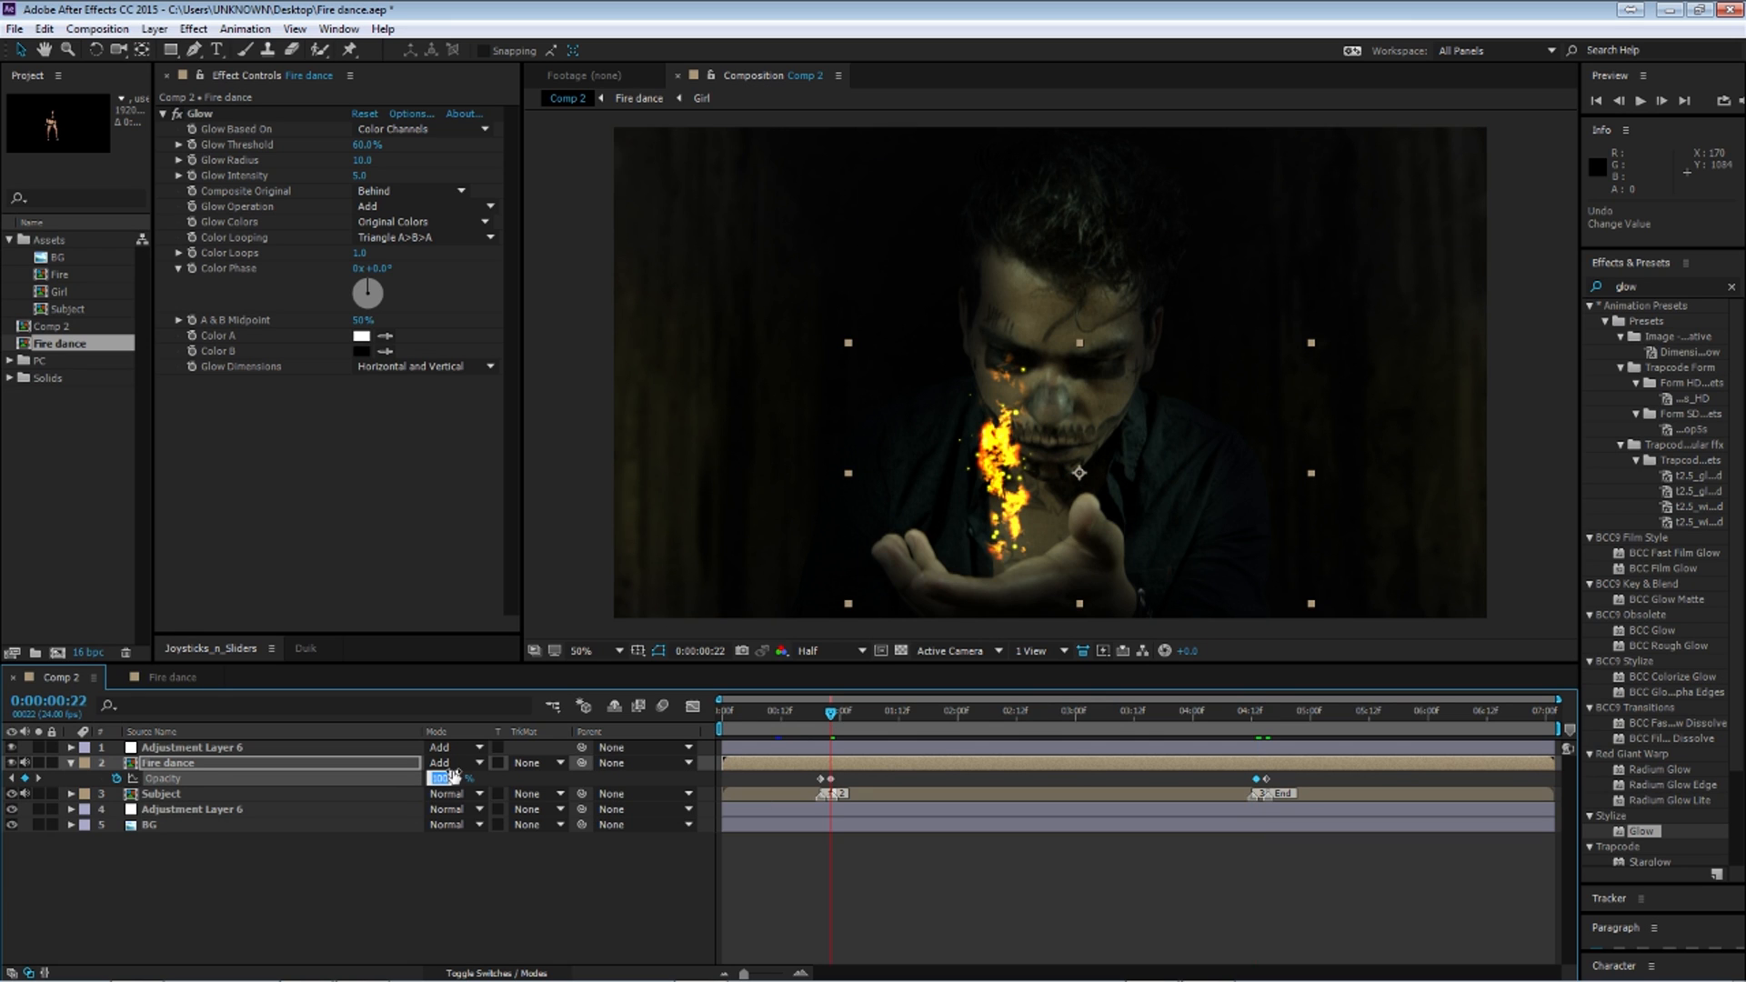
pyautogui.press('Return')
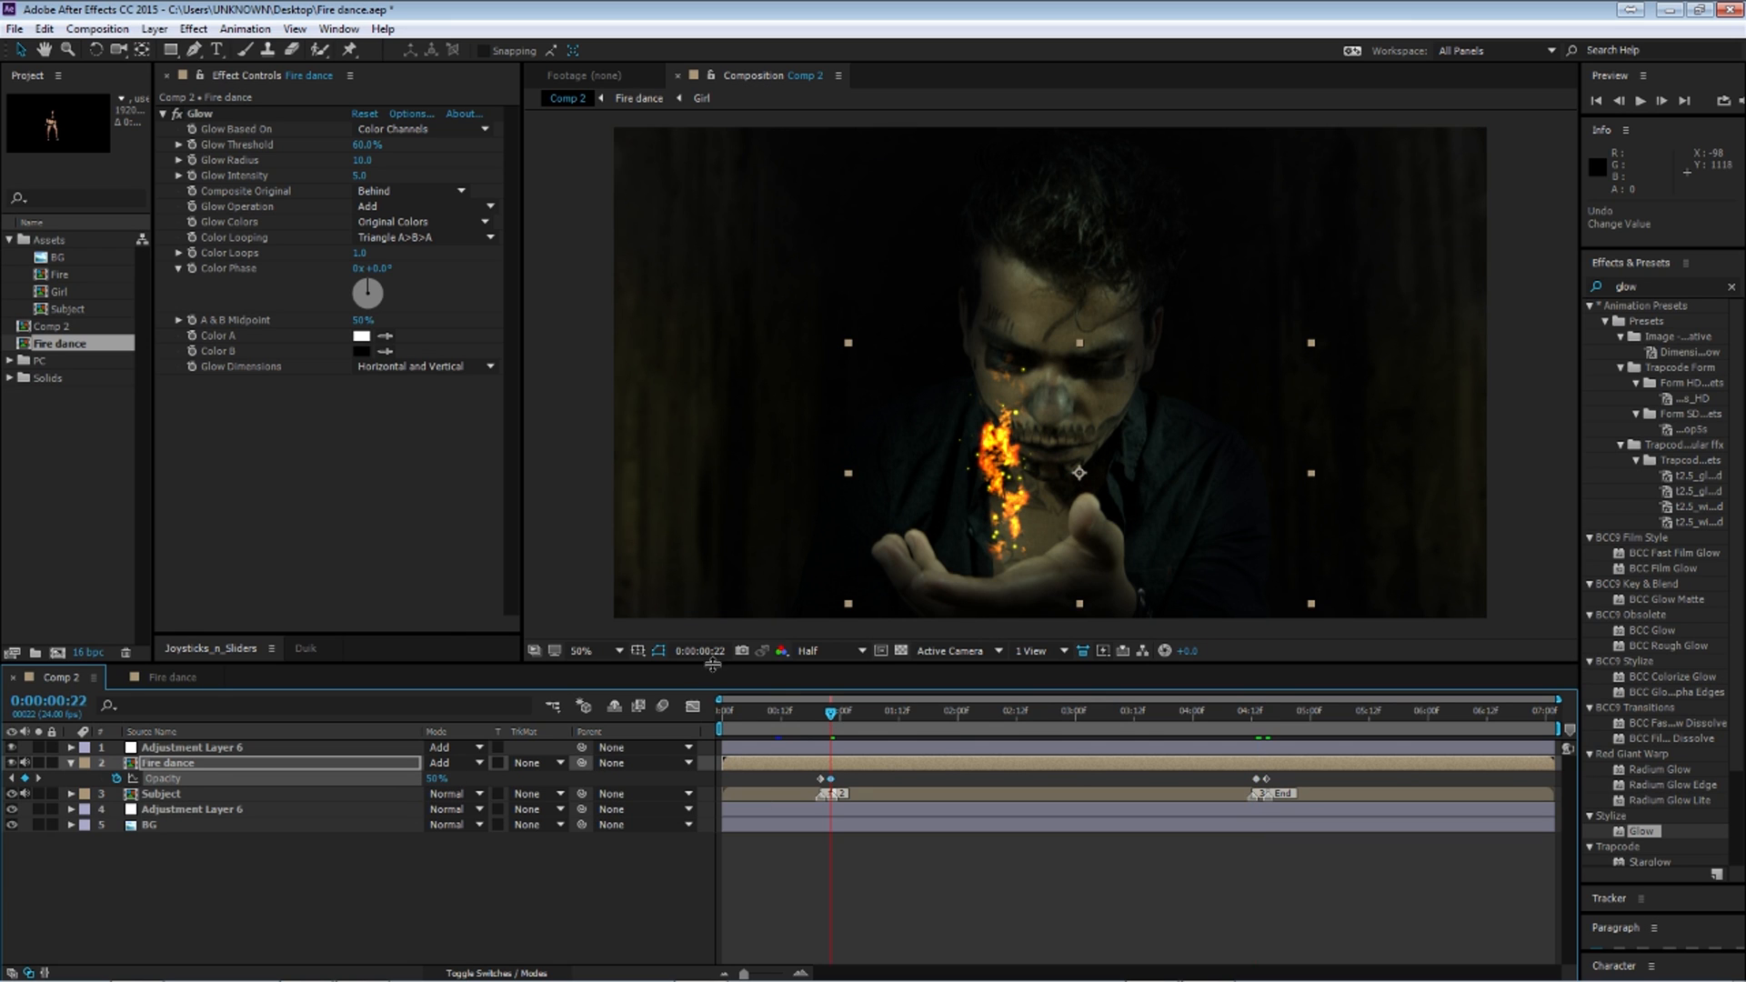
# Step: Preview the fire's fade-in on the palm from 0:00:00:14
pyautogui.click(70, 765)
pyautogui.moveTo(831, 725); pyautogui.dragTo(793, 723)
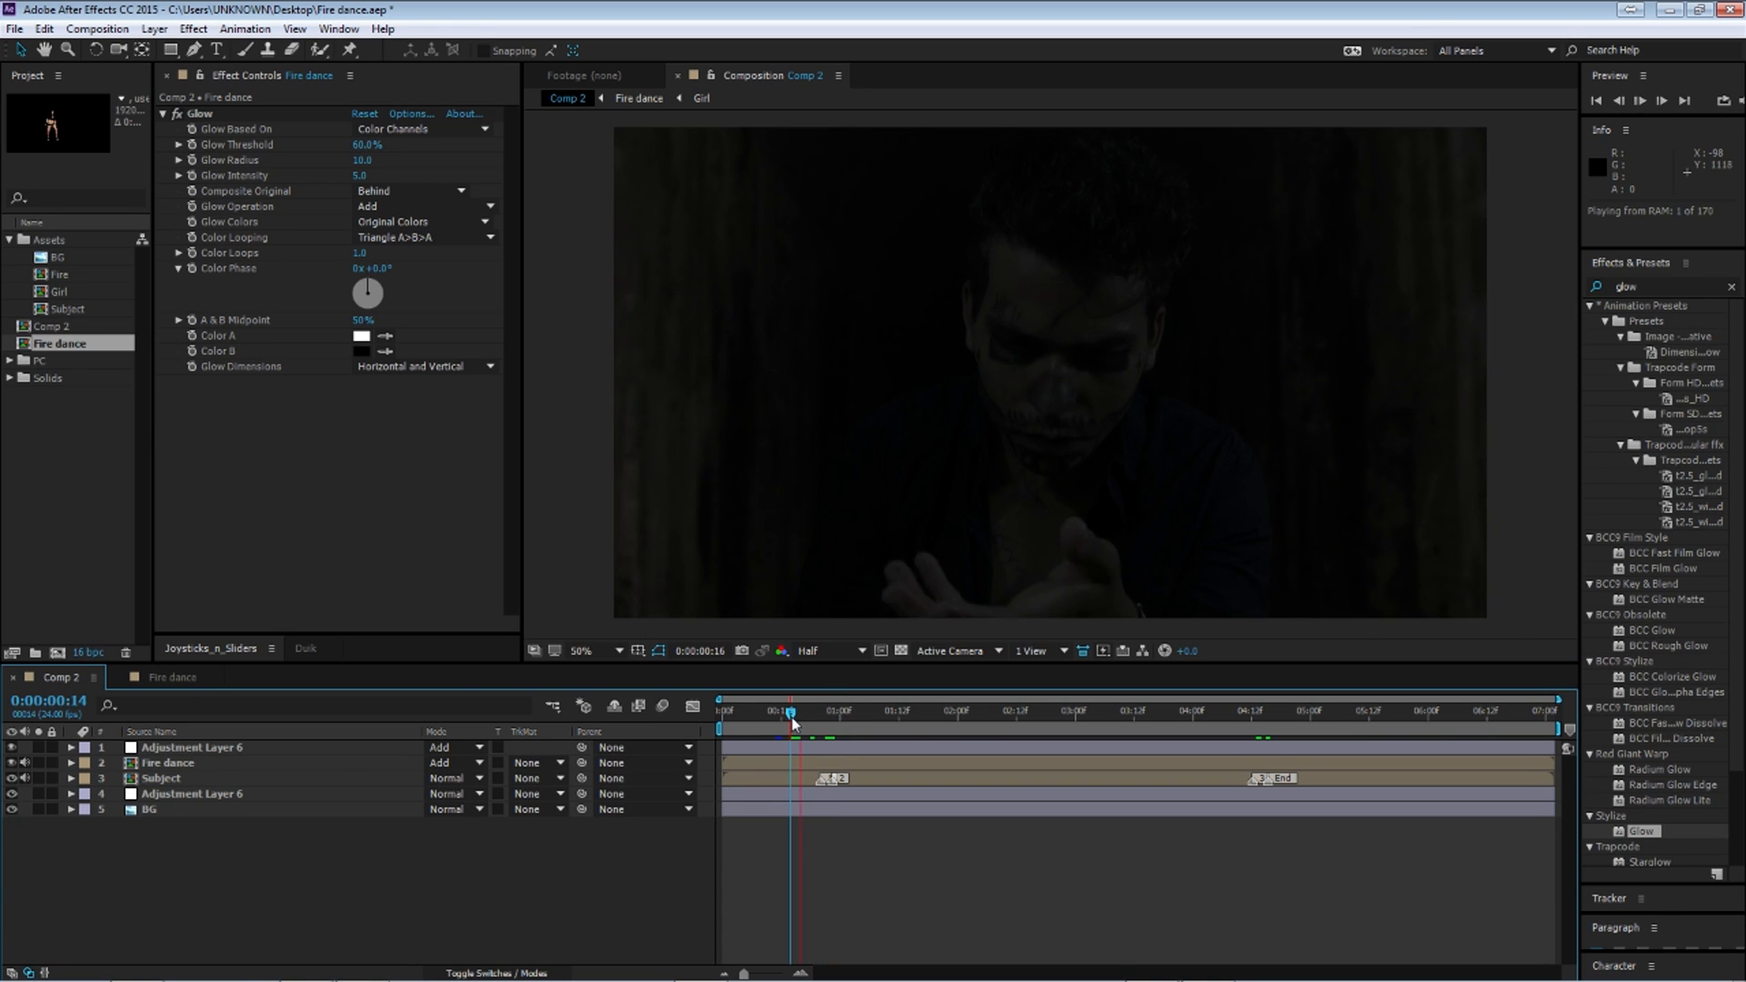
pyautogui.press('space')
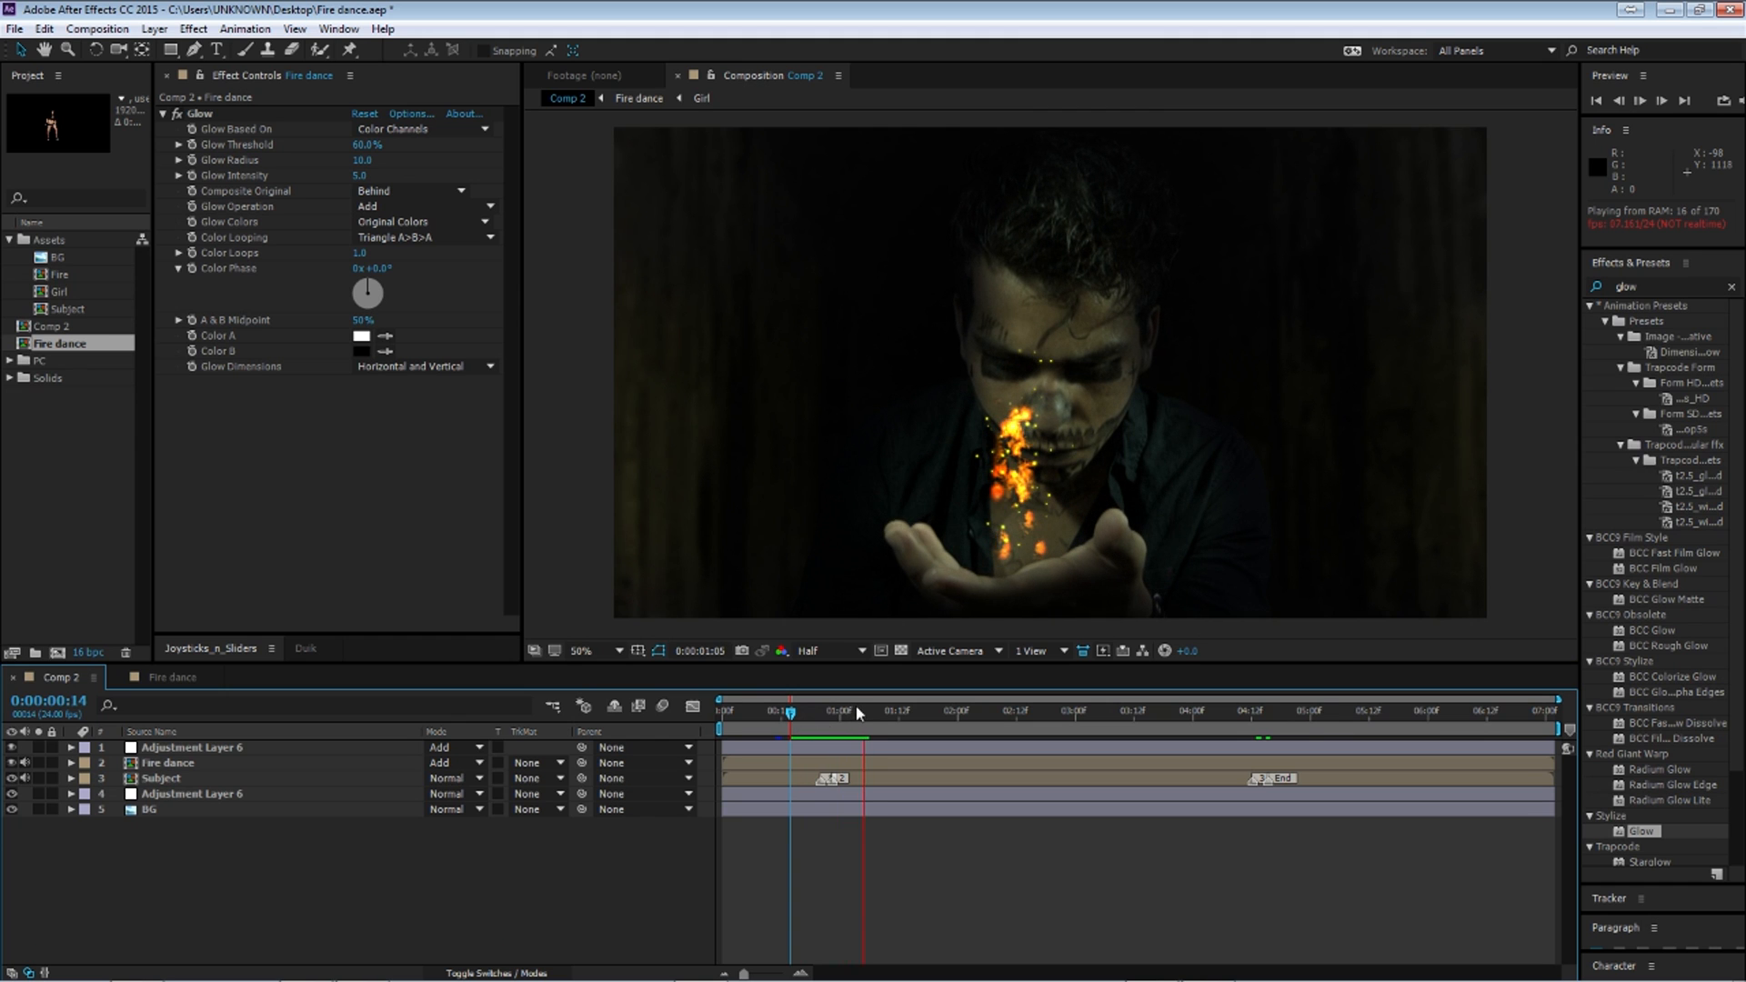
pyautogui.click(797, 719)
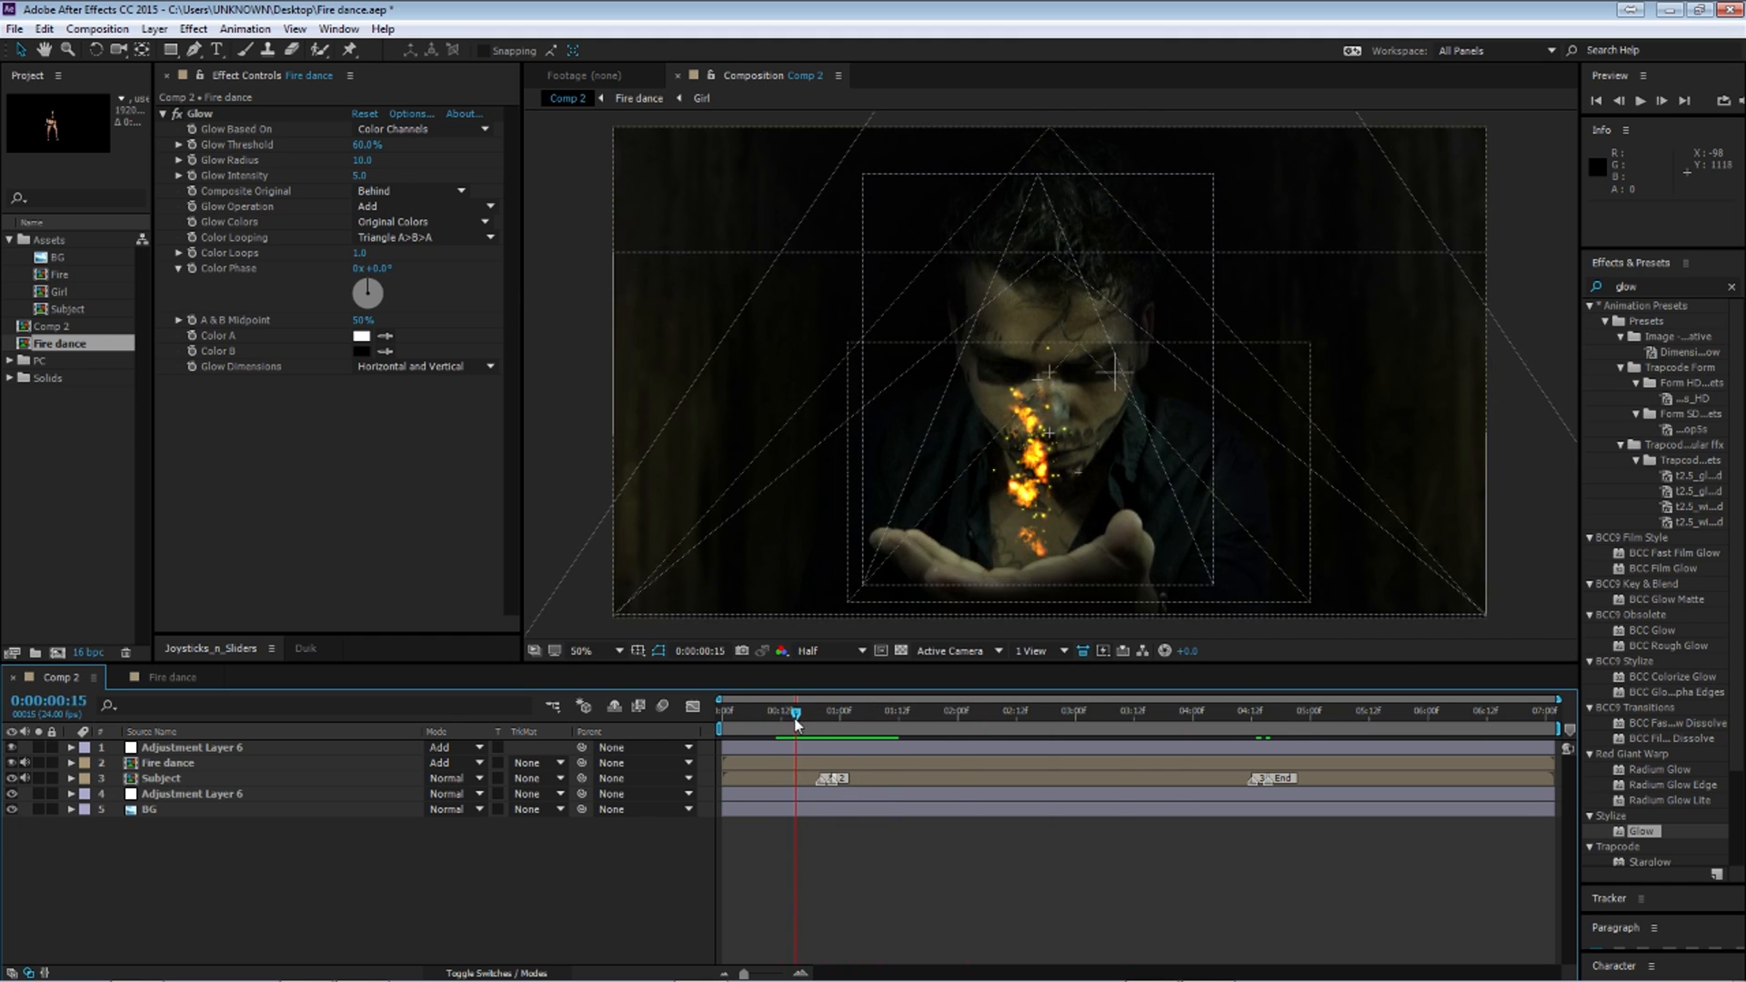
# Step: Add the expression wiggle(10,1) to the Exposure value of the upper Adjustment Layer 6
pyautogui.moveTo(797, 721); pyautogui.dragTo(830, 725)
pyautogui.click(196, 748)
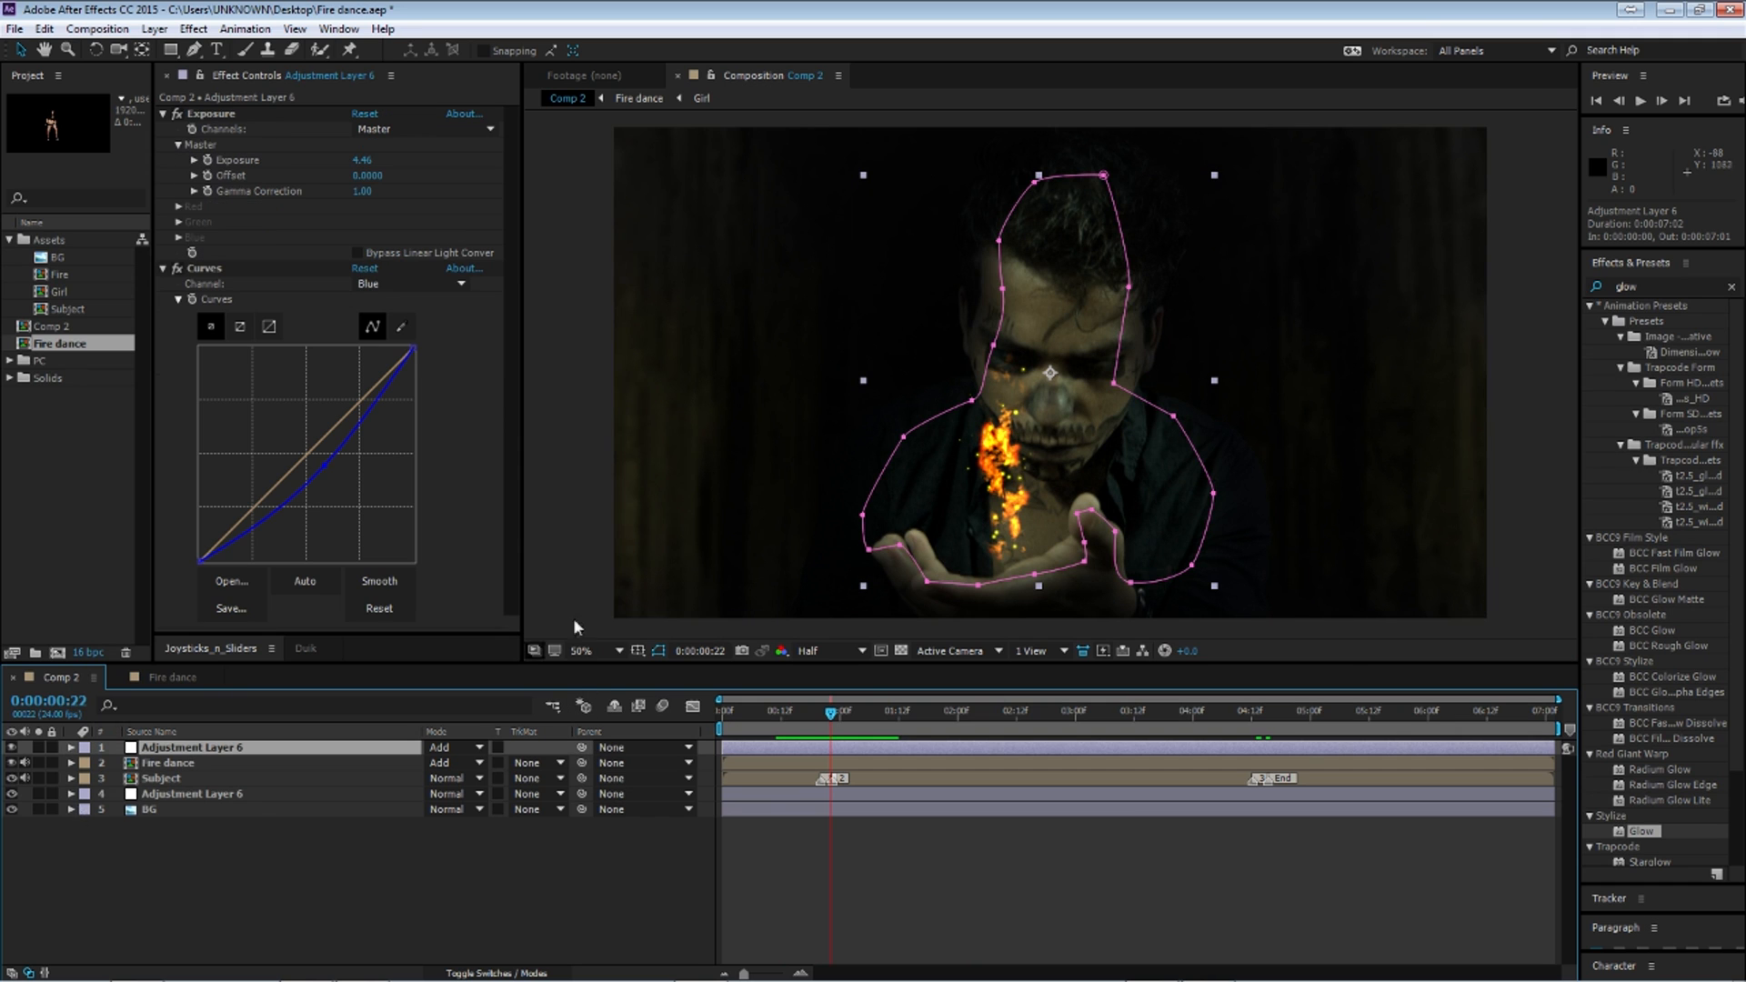
pyautogui.click(164, 114)
pyautogui.click(164, 130)
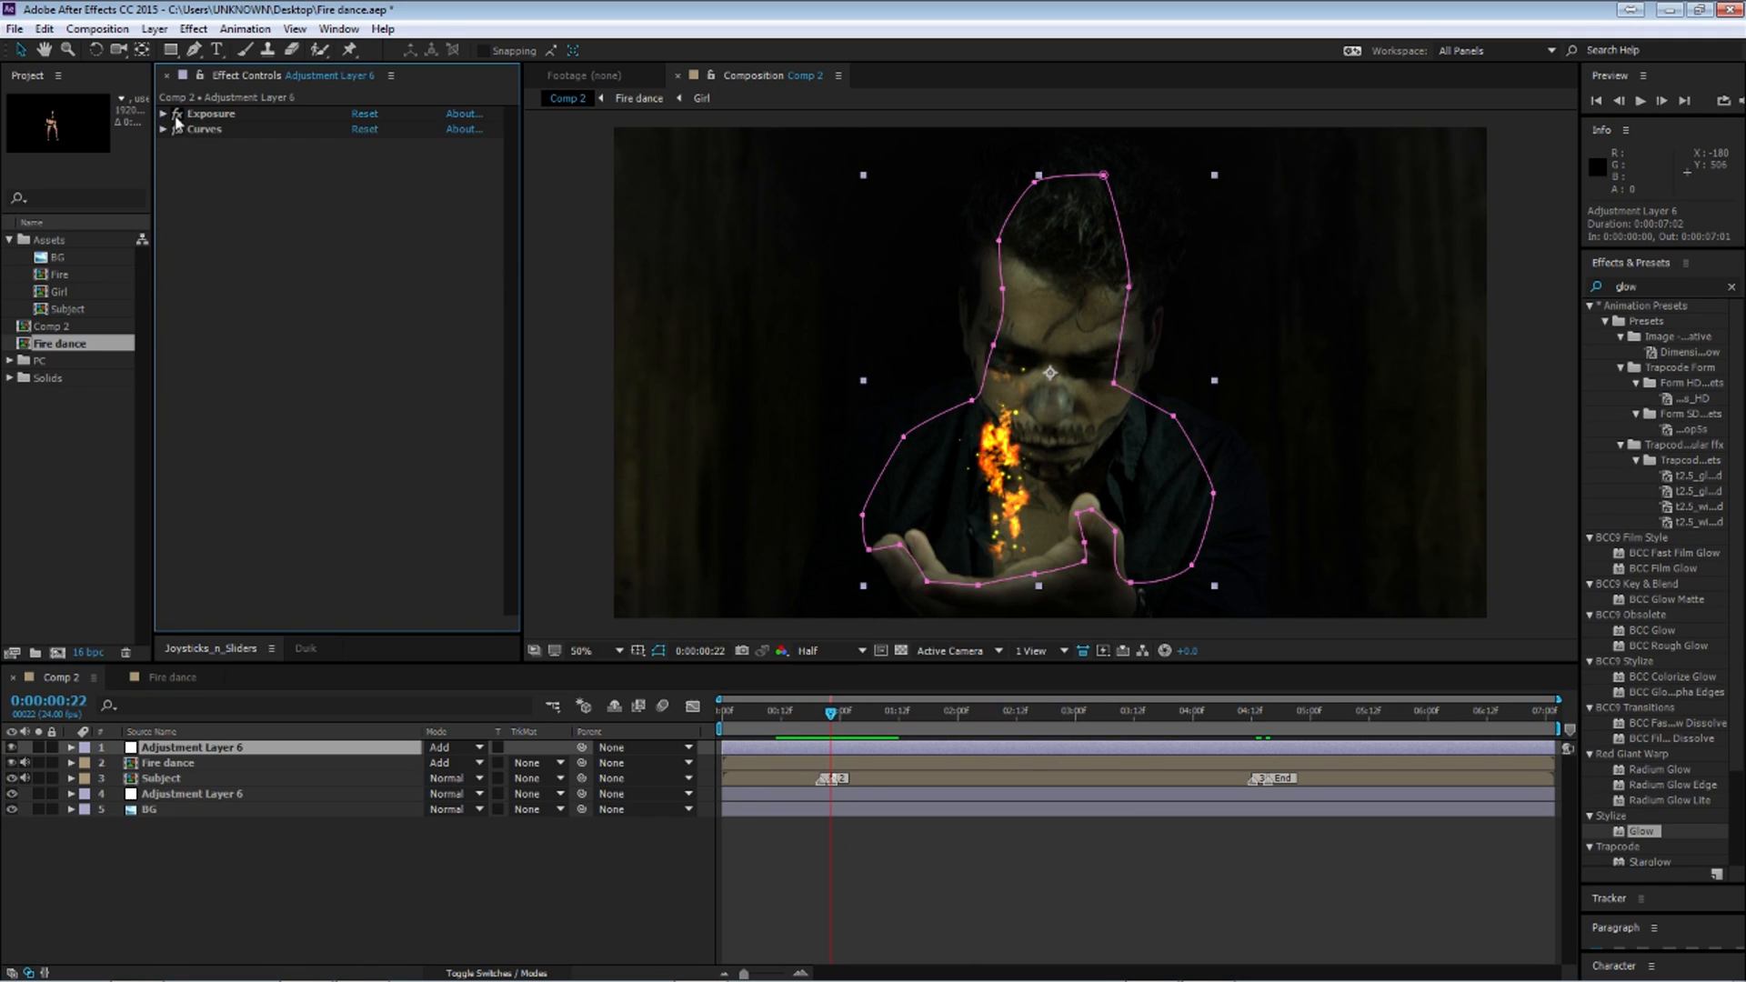
pyautogui.click(163, 114)
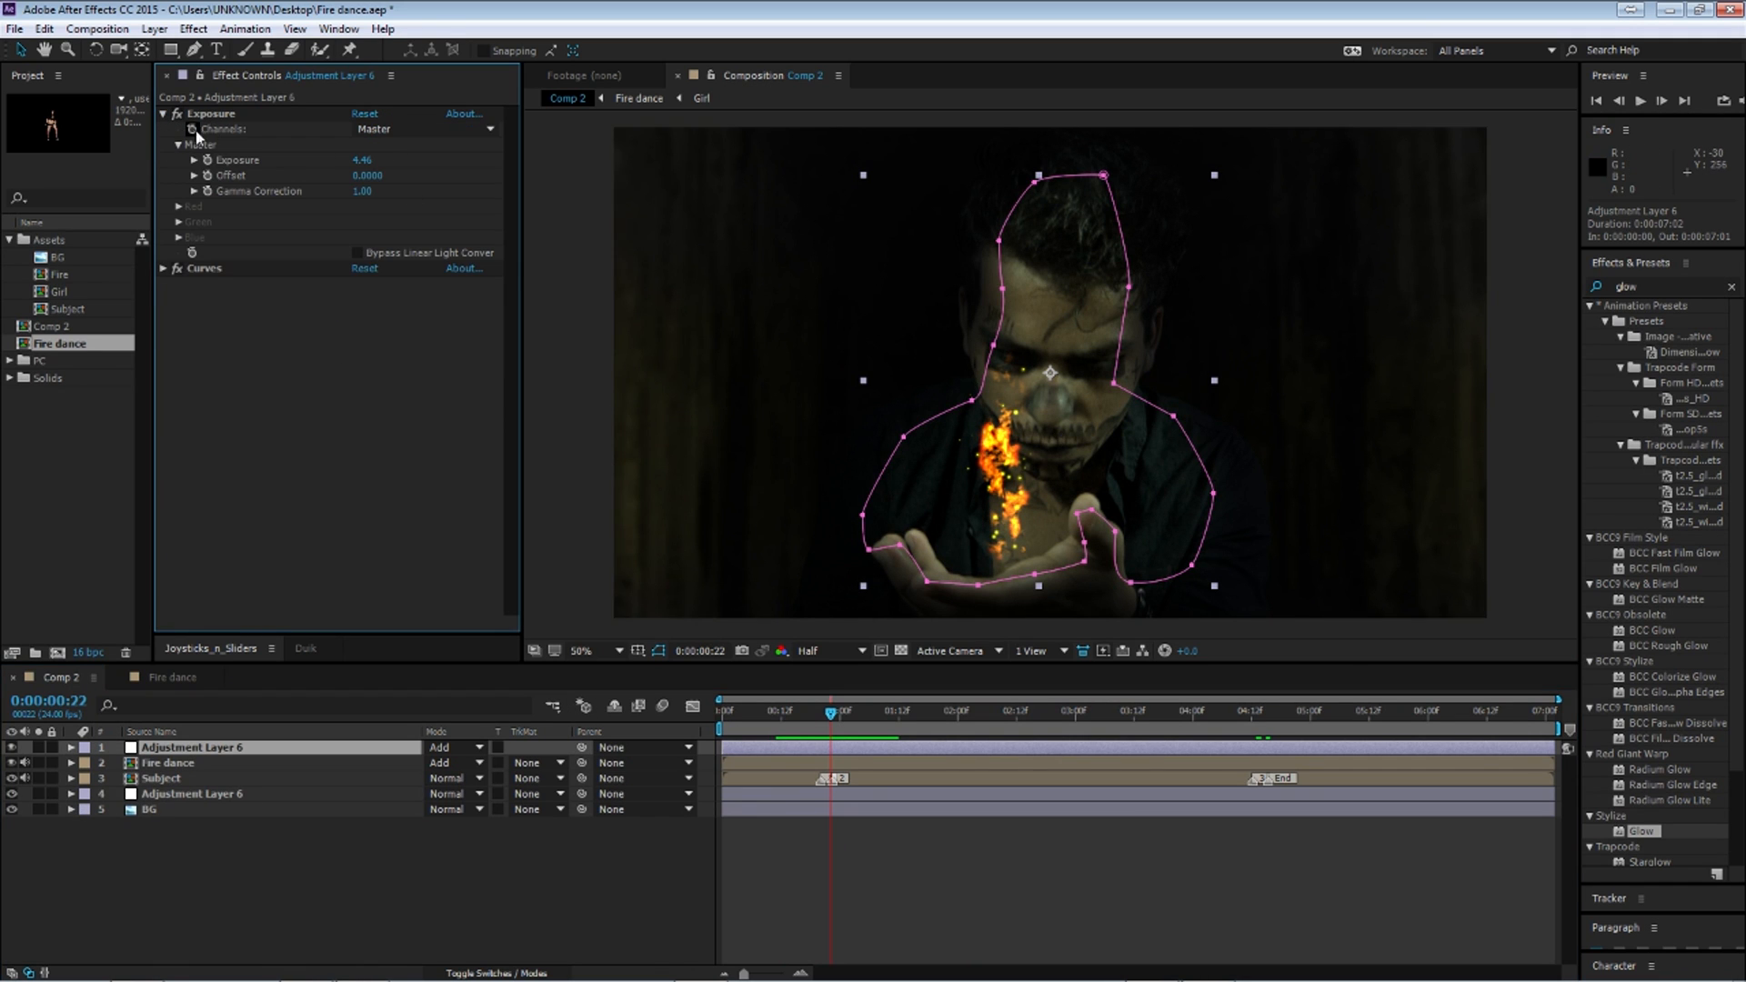
pyautogui.keyDown('alt'); pyautogui.click(207, 160); pyautogui.keyUp('alt')
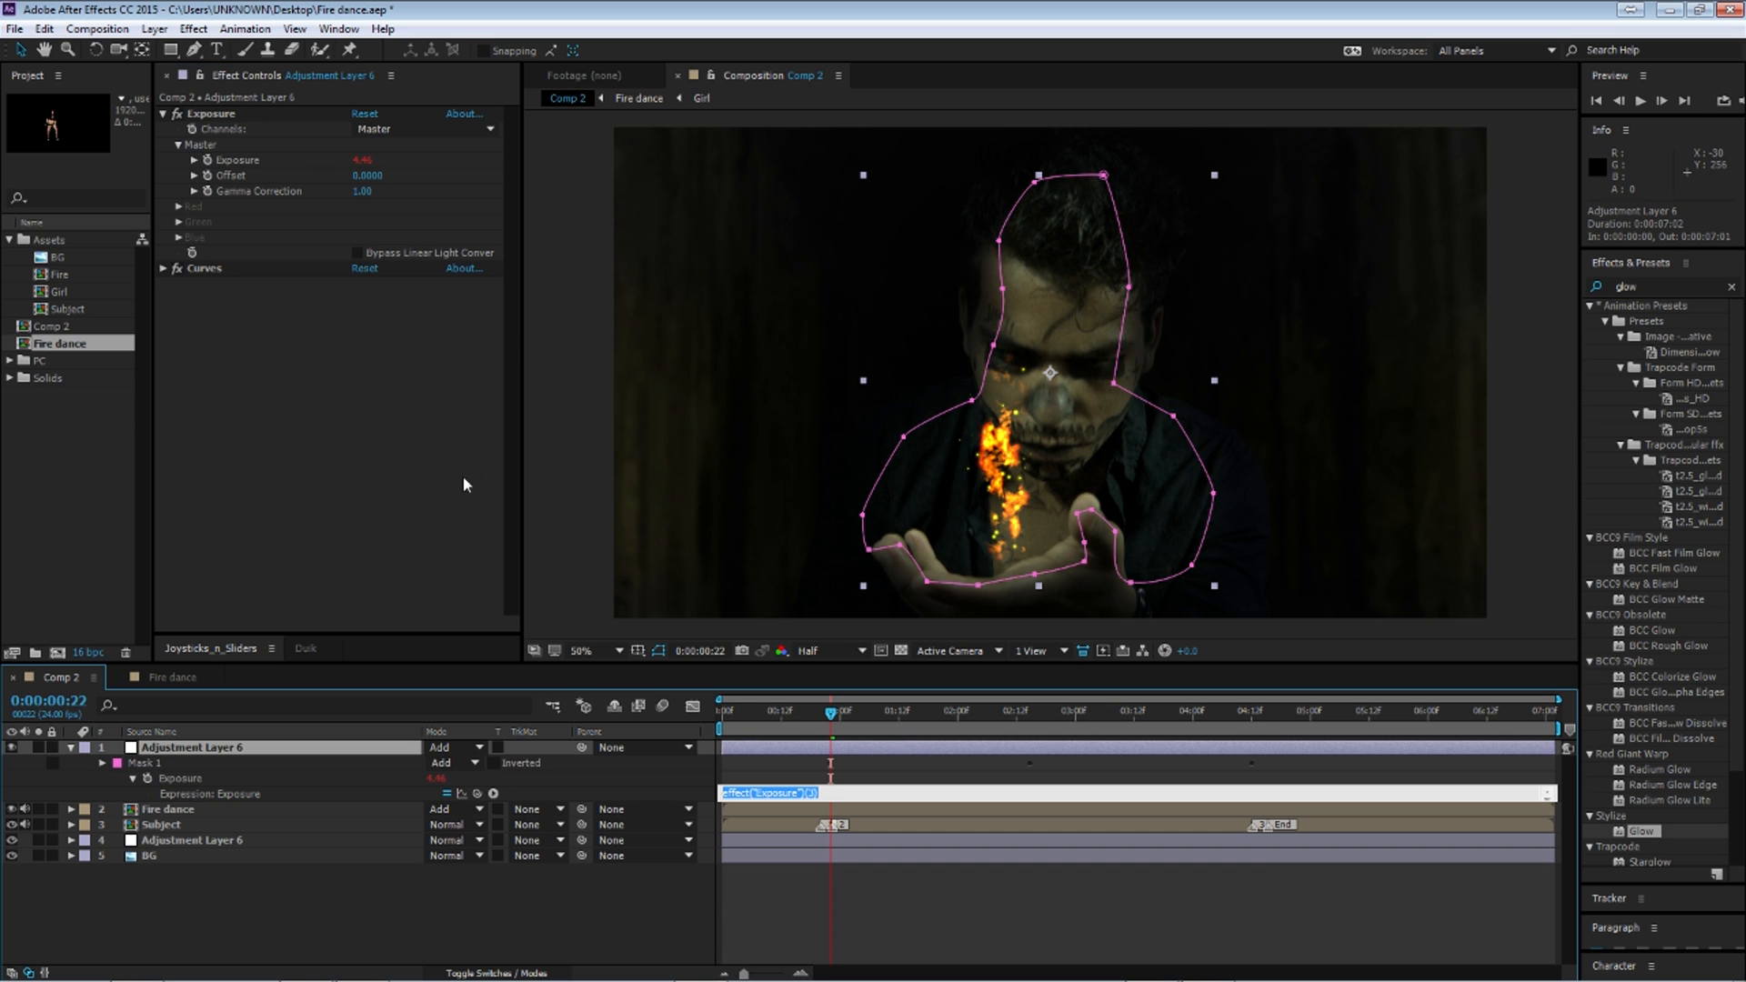
pyautogui.write('wiggle(10,1')
pyautogui.press('KP_Enter')
pyautogui.click(316, 891)
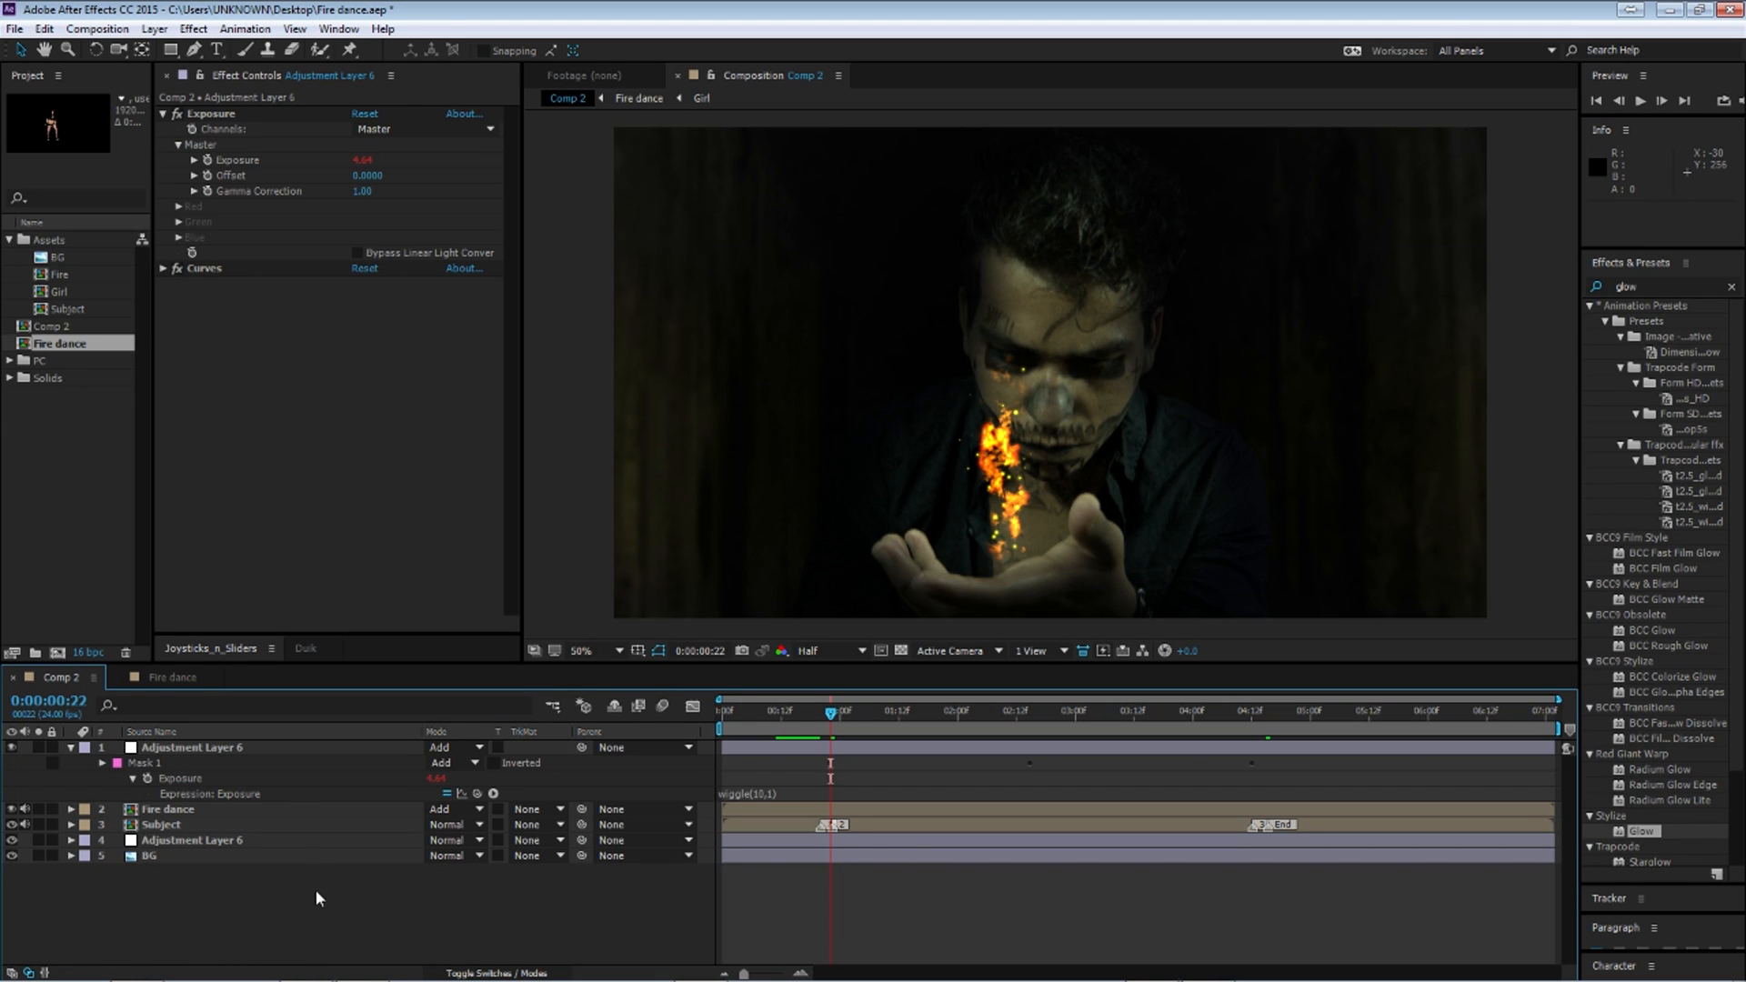
# Step: Preview the flickering light on the man from 0:00:00:22
pyautogui.press('space')
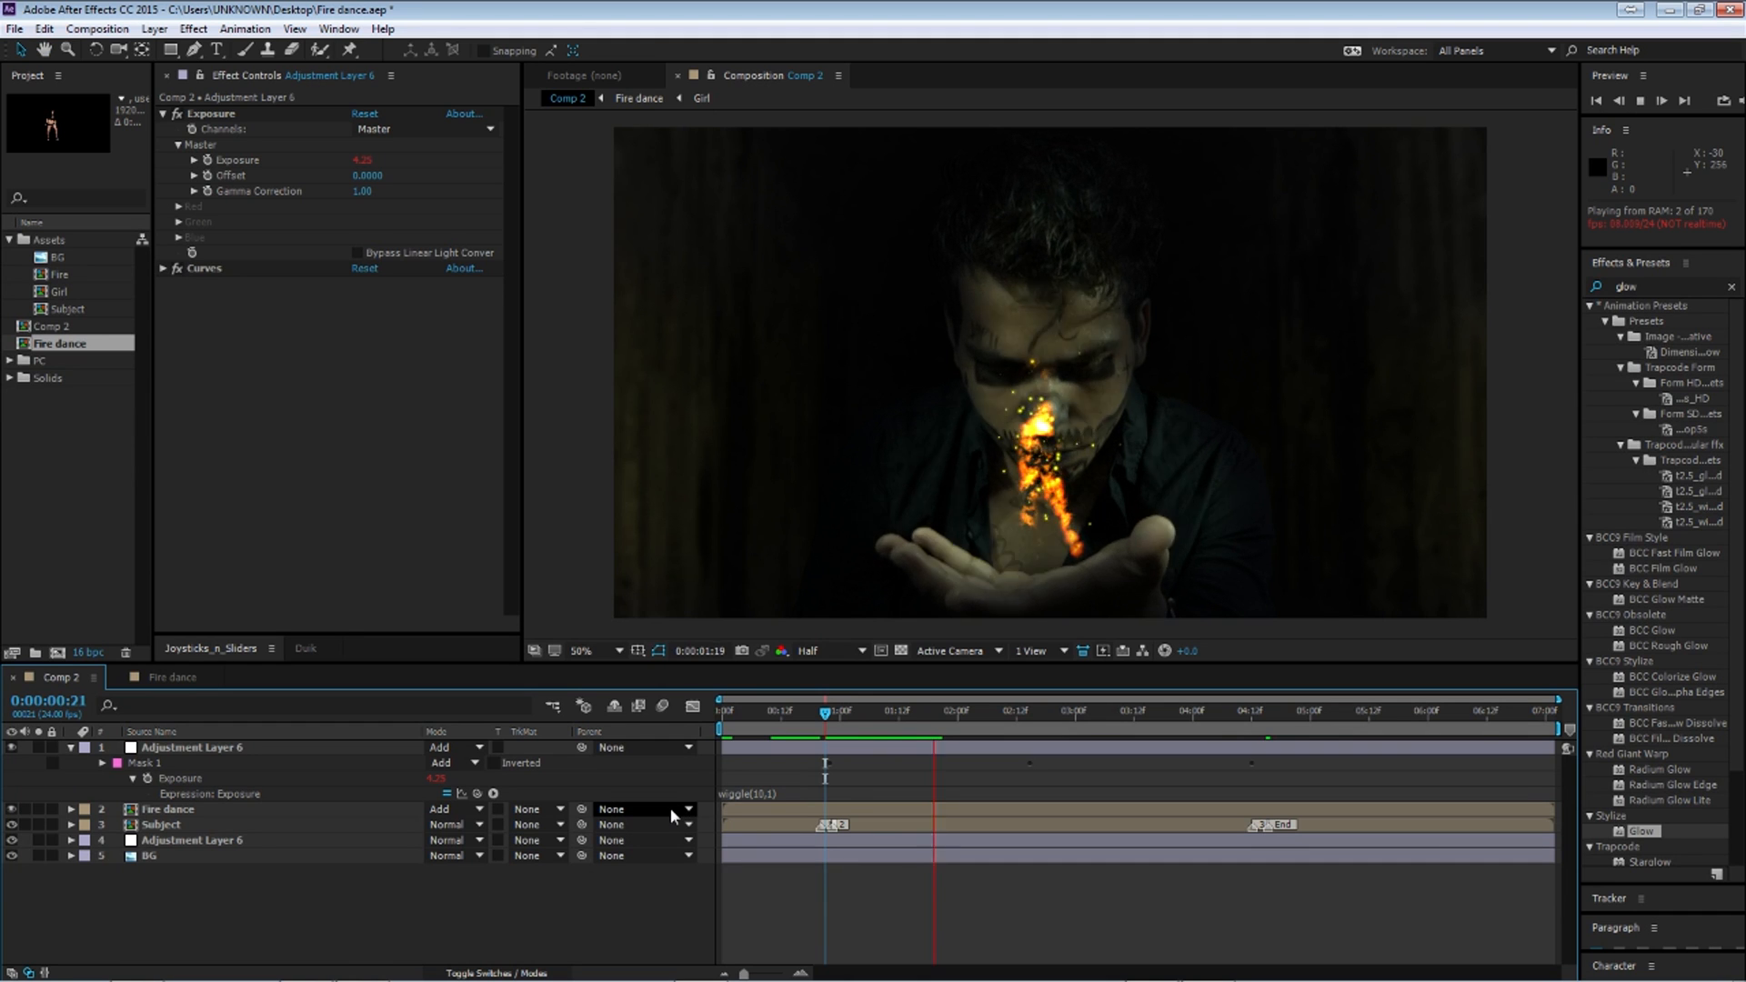
pyautogui.click(844, 714)
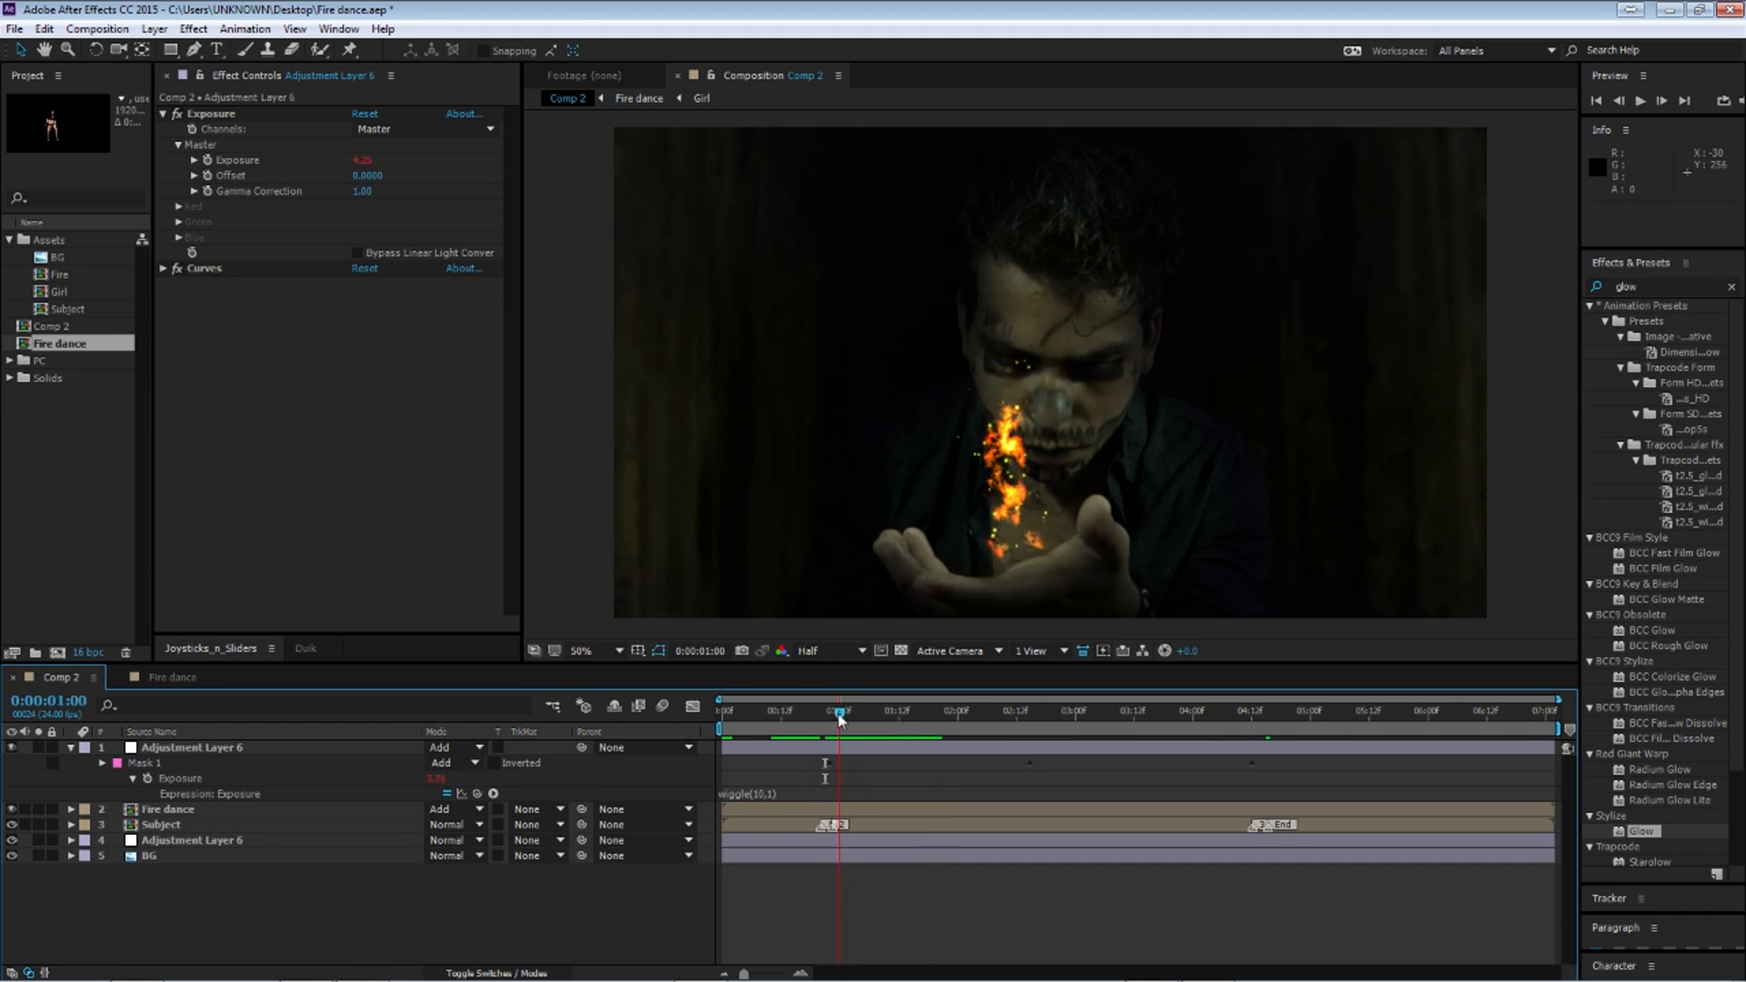
pyautogui.click(831, 715)
pyautogui.press('space')
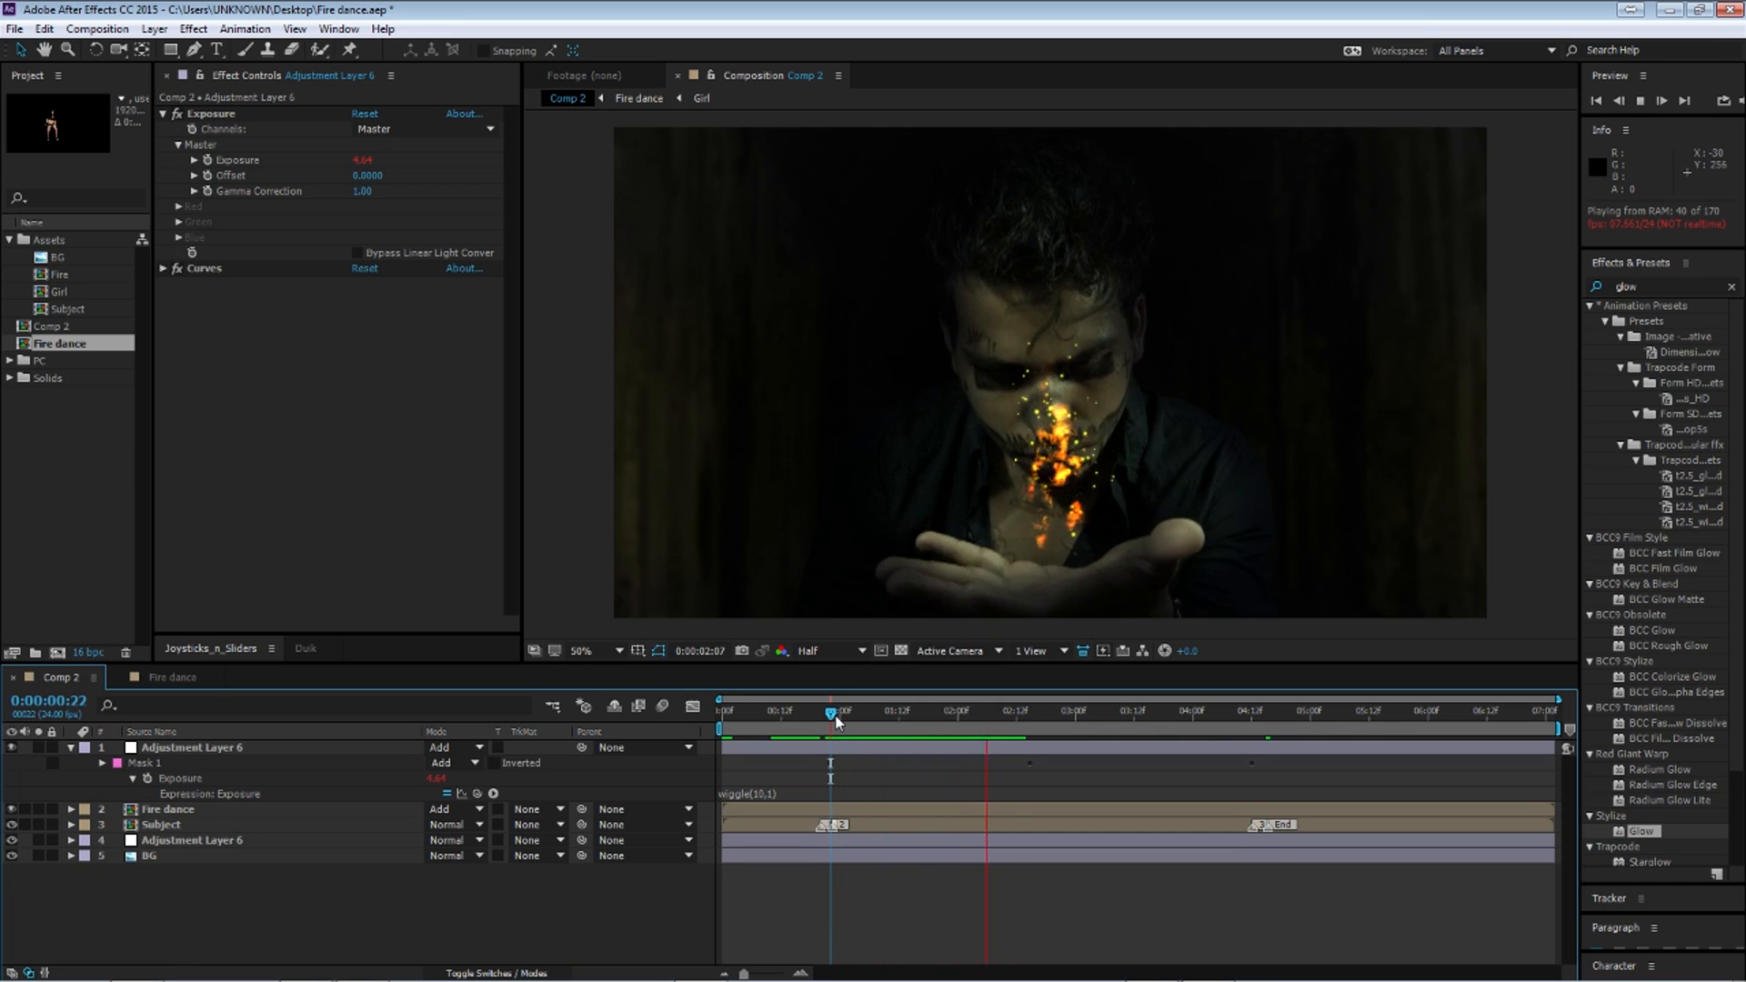
pyautogui.press('space')
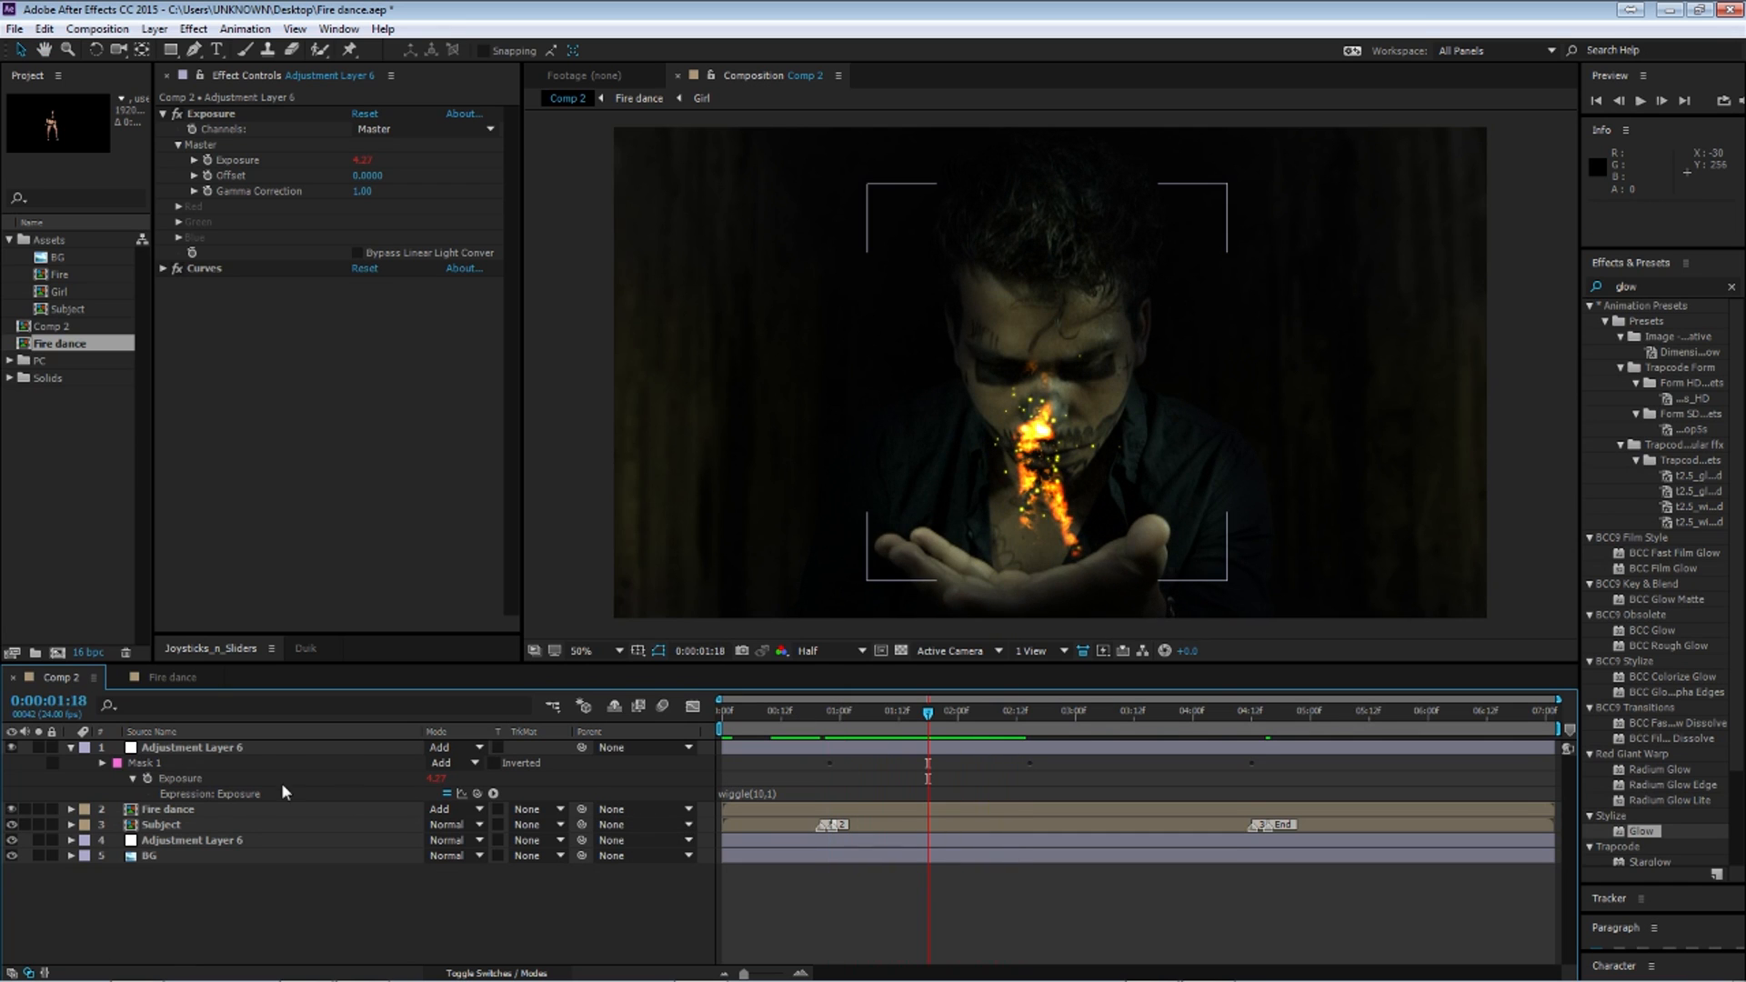
# Step: Change the upper Adjustment Layer 6's Exposure expression to wiggle(5,1) and preview the flicker from 0:00:00:22
pyautogui.click(764, 793)
pyautogui.click(772, 794)
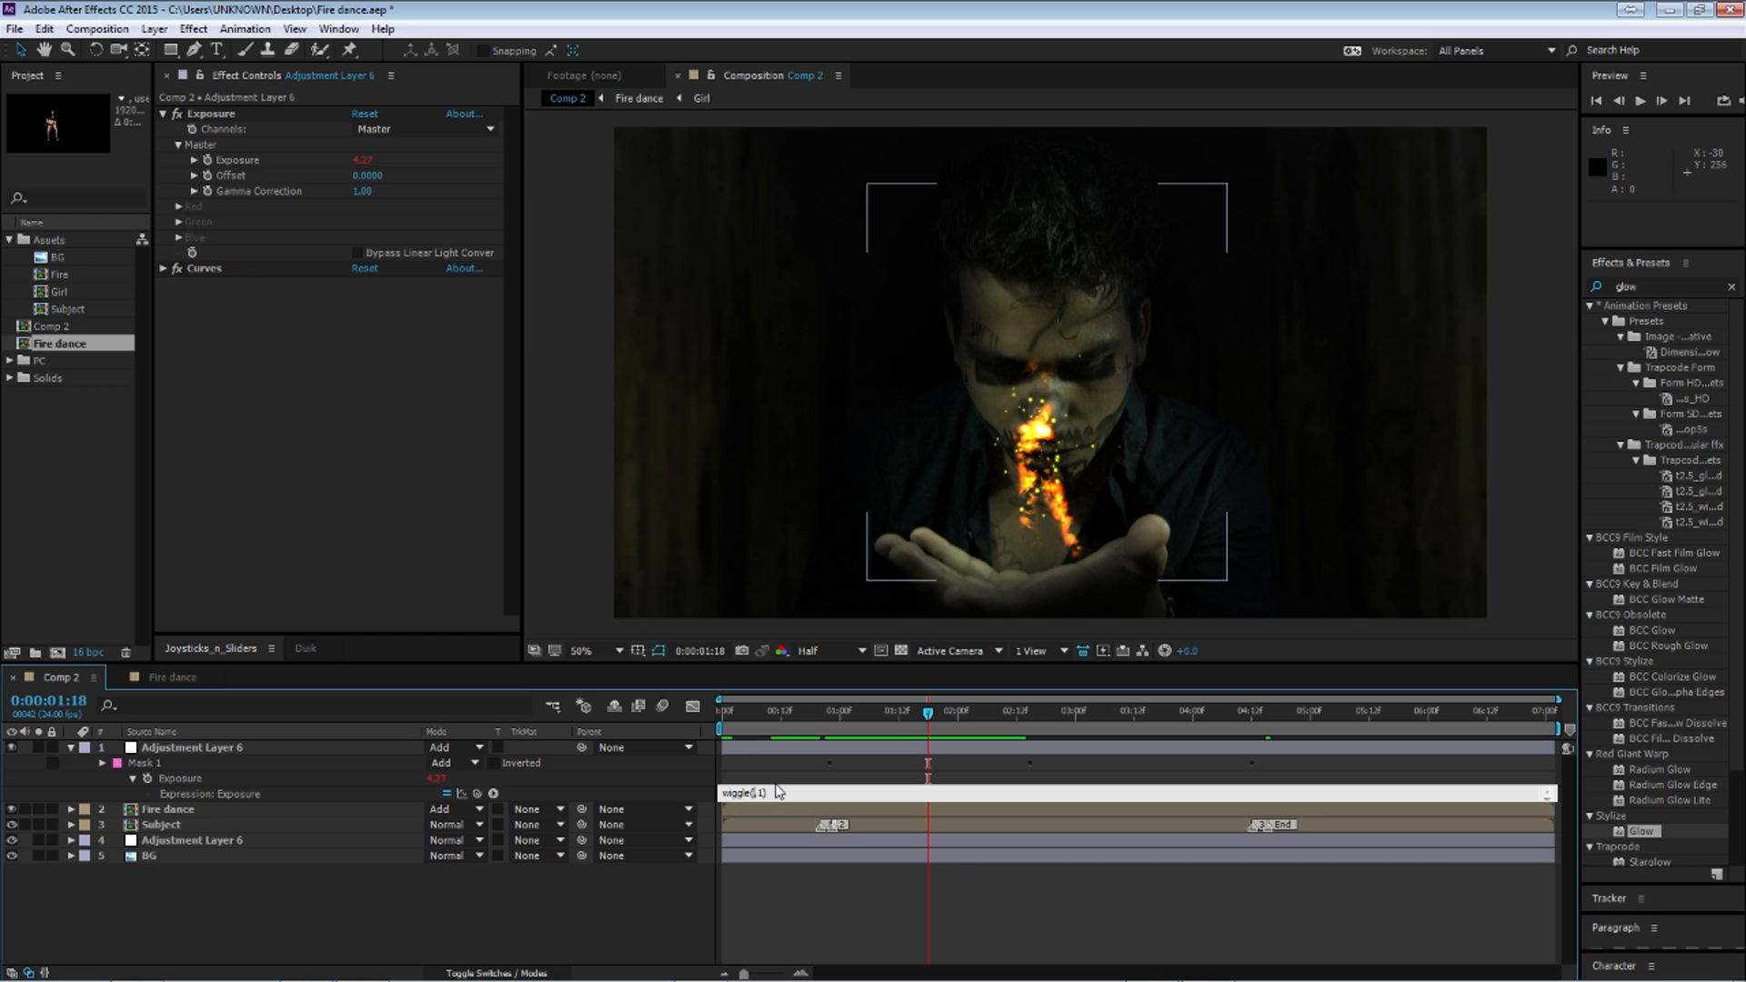
pyautogui.click(631, 869)
pyautogui.click(833, 712)
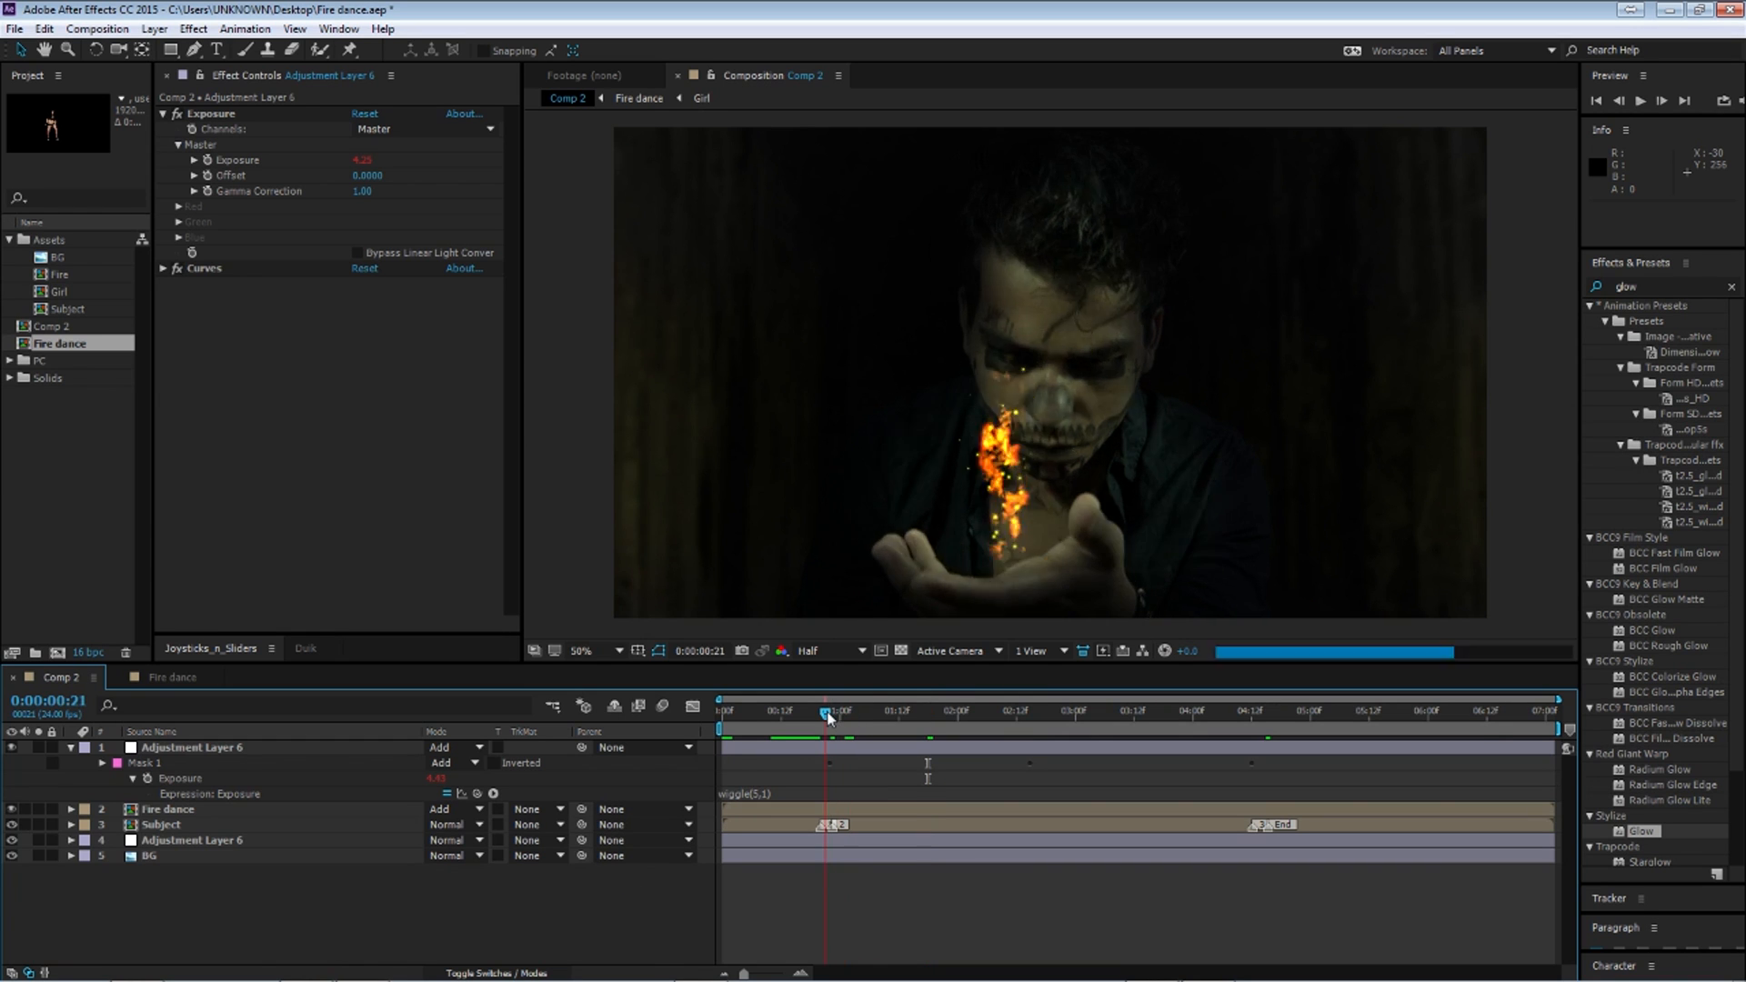
pyautogui.press('space')
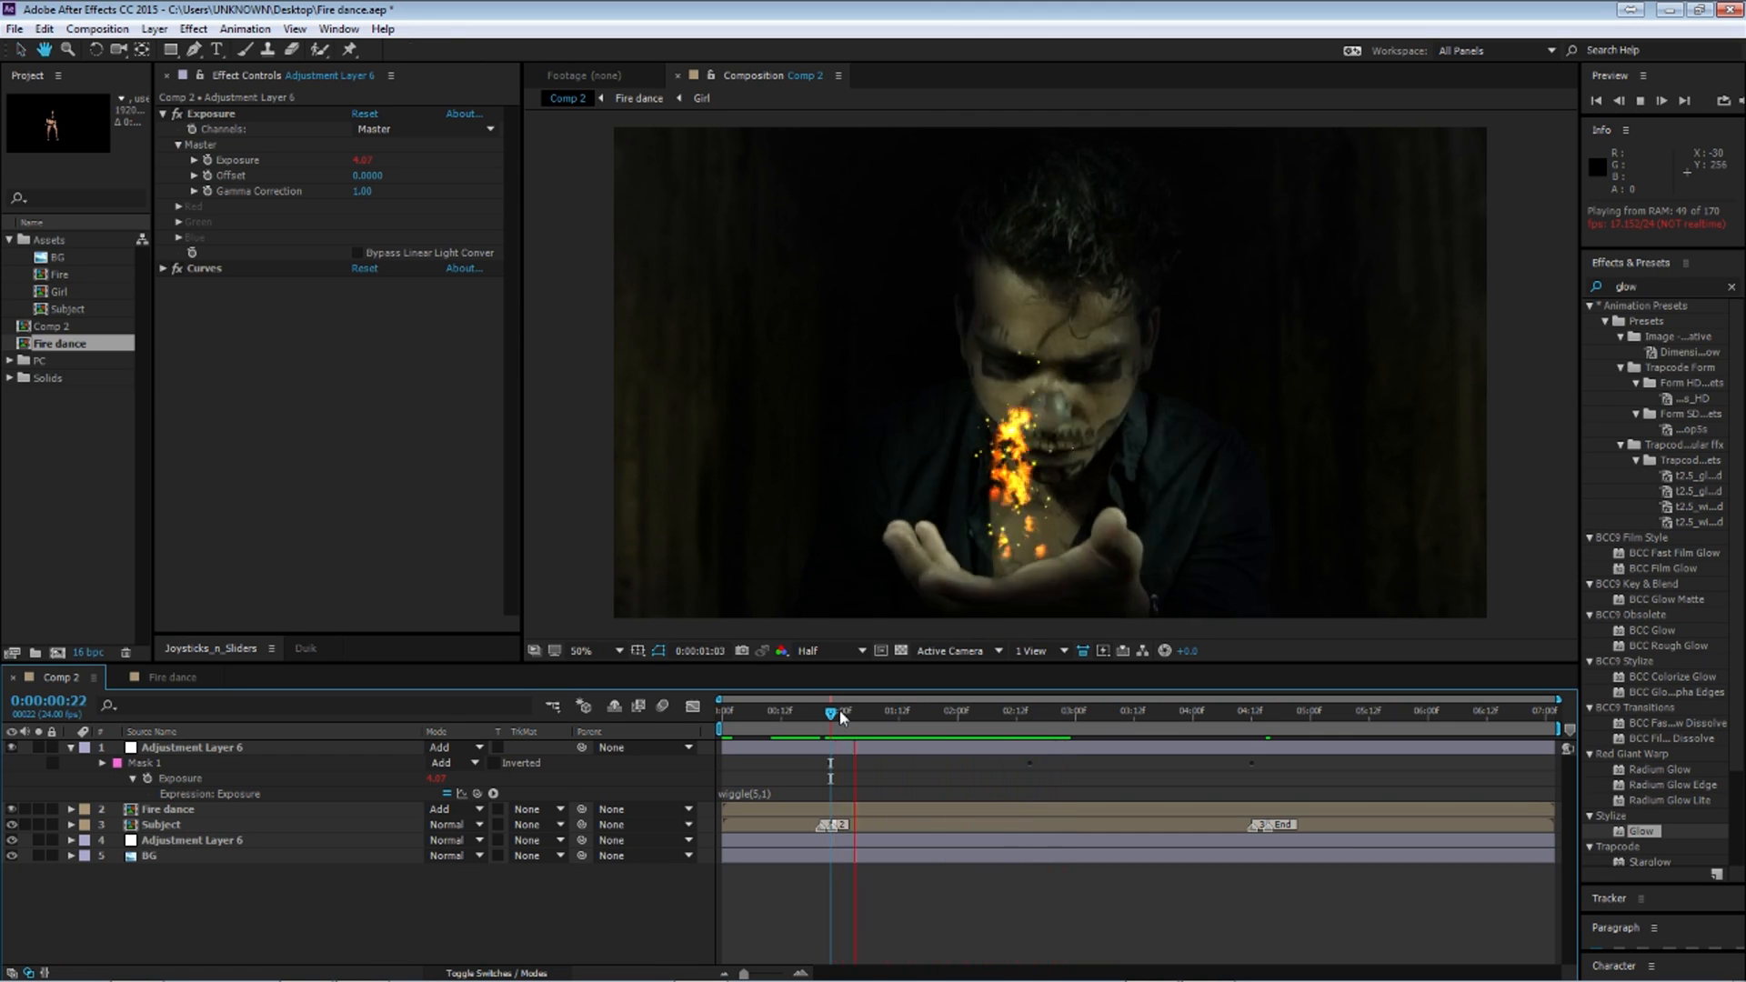
pyautogui.press('space')
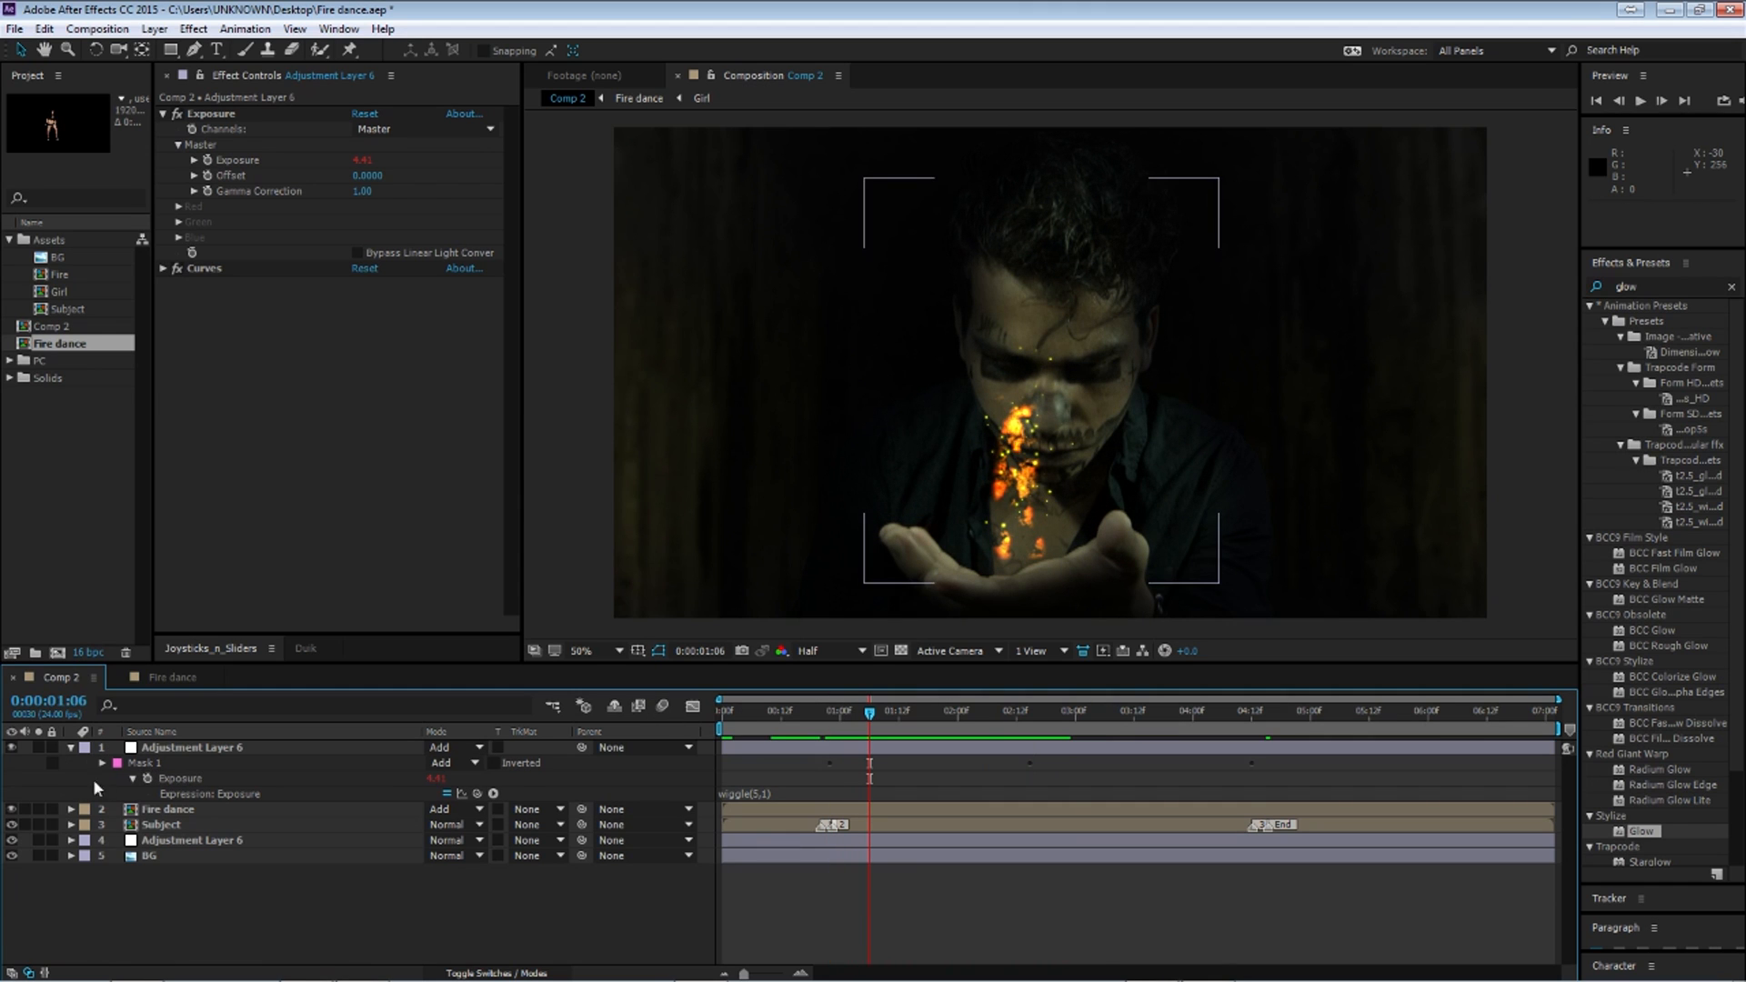
# Step: Copy the wiggle expression to the lower Adjustment Layer 6's Exposure and set it to wiggle(5,0.5)
pyautogui.click(156, 842)
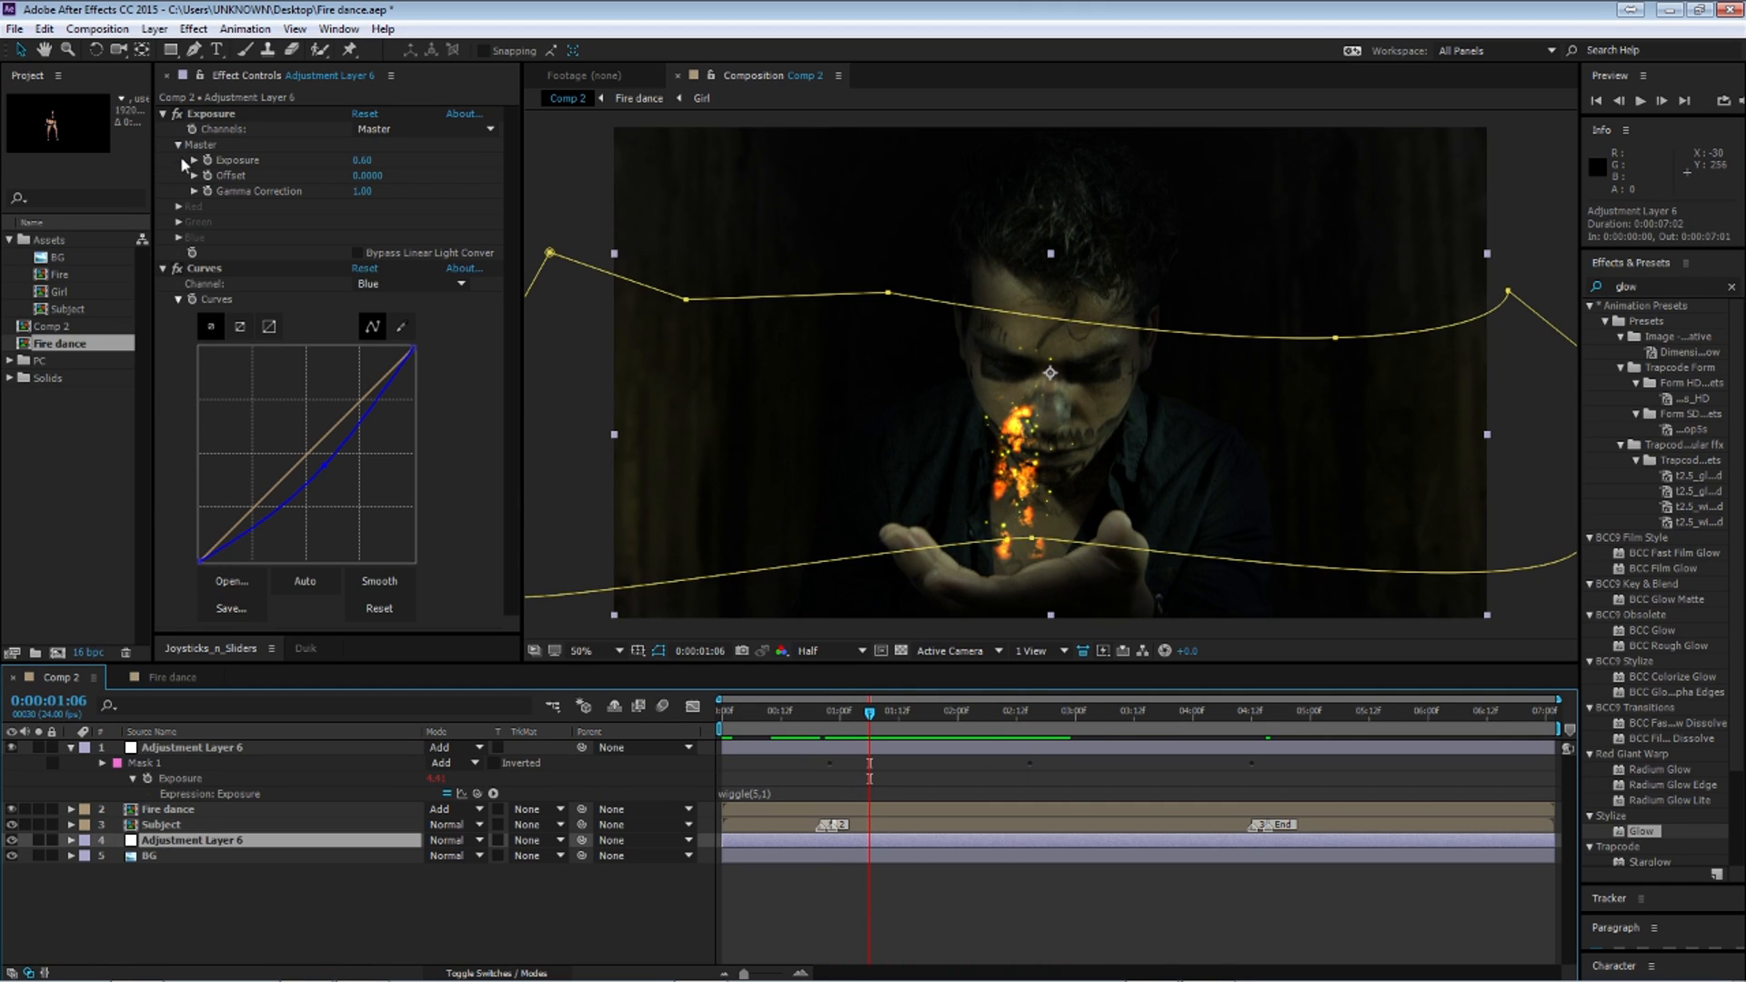
pyautogui.keyDown('alt'); pyautogui.click(207, 160); pyautogui.keyUp('alt')
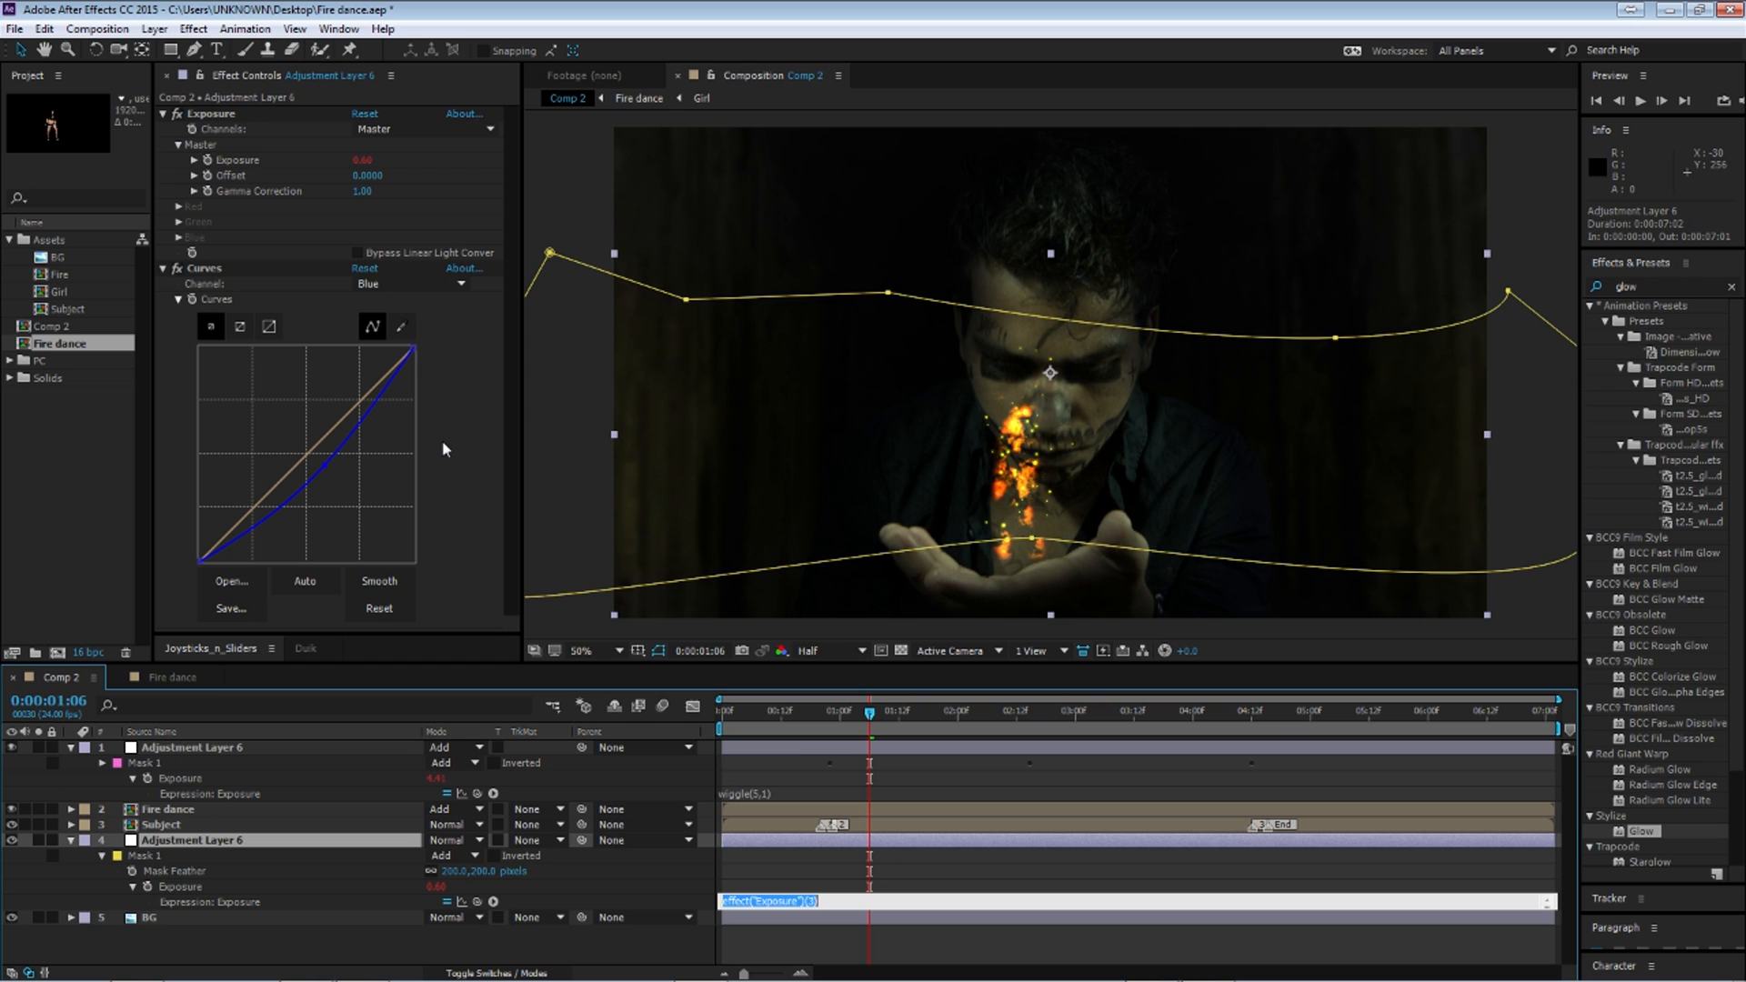
pyautogui.click(762, 793)
pyautogui.hotkey('ctrl', 'c')
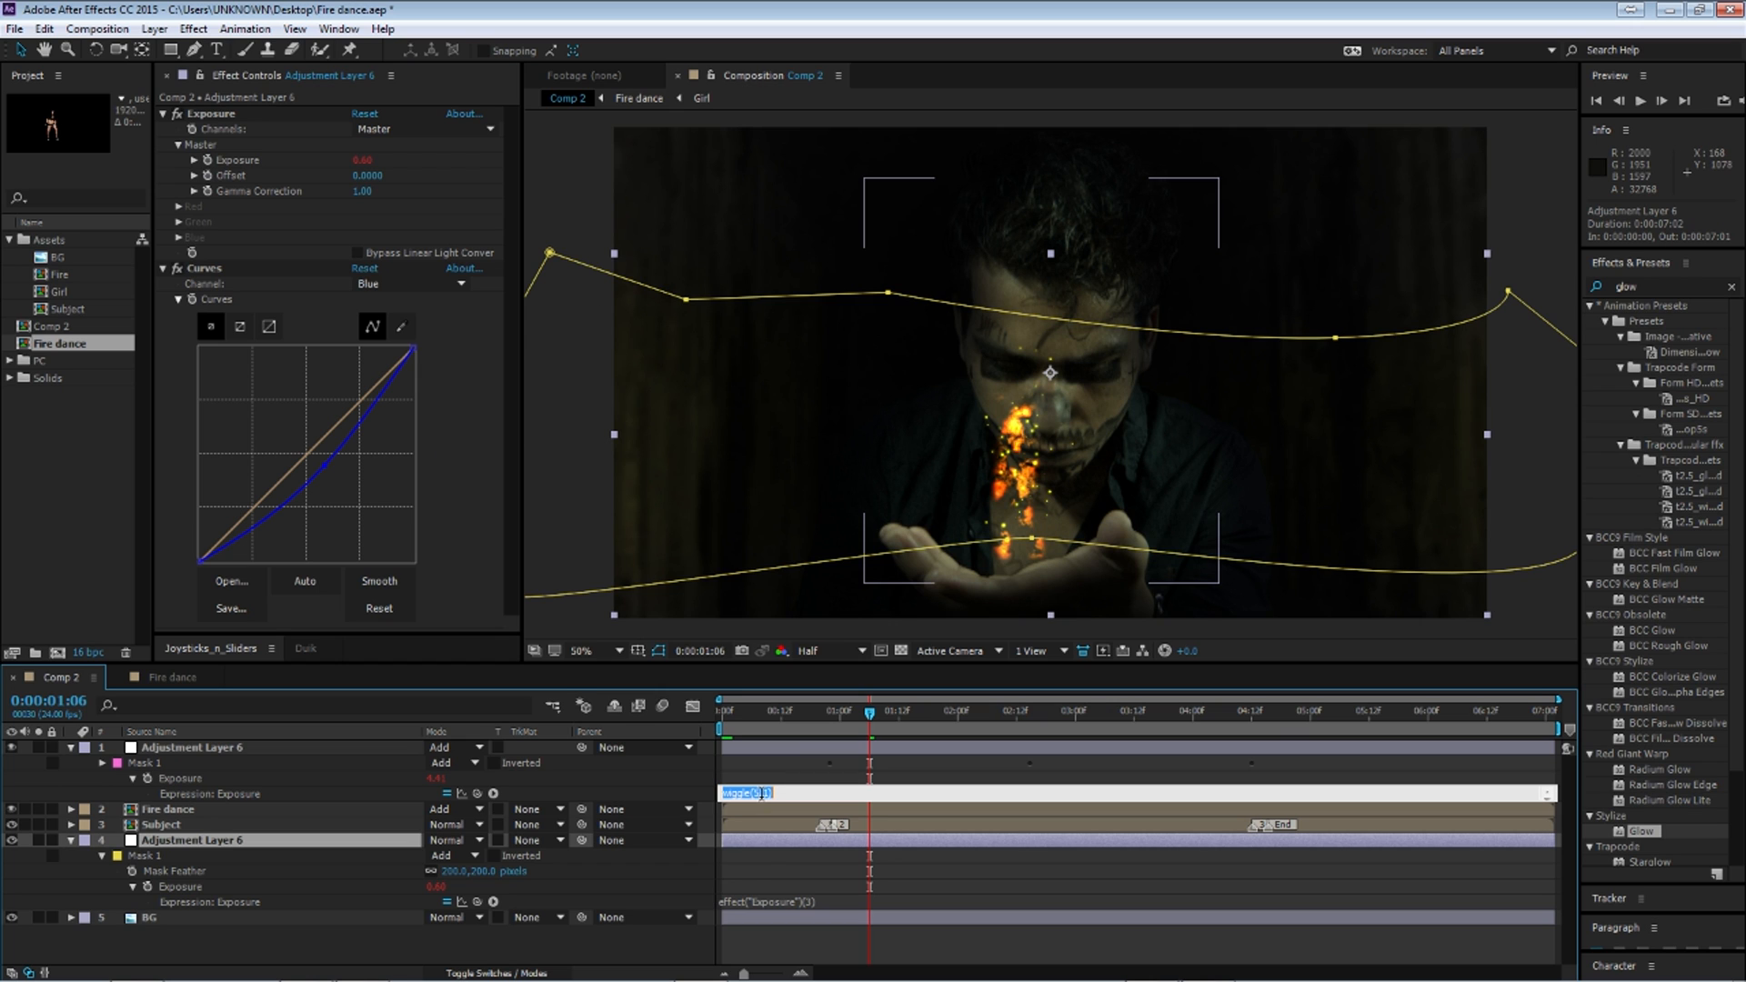
pyautogui.click(762, 903)
pyautogui.hotkey('ctrl', 'v')
pyautogui.press('Left')
pyautogui.press('BackSpace')
pyautogui.write('0.5')
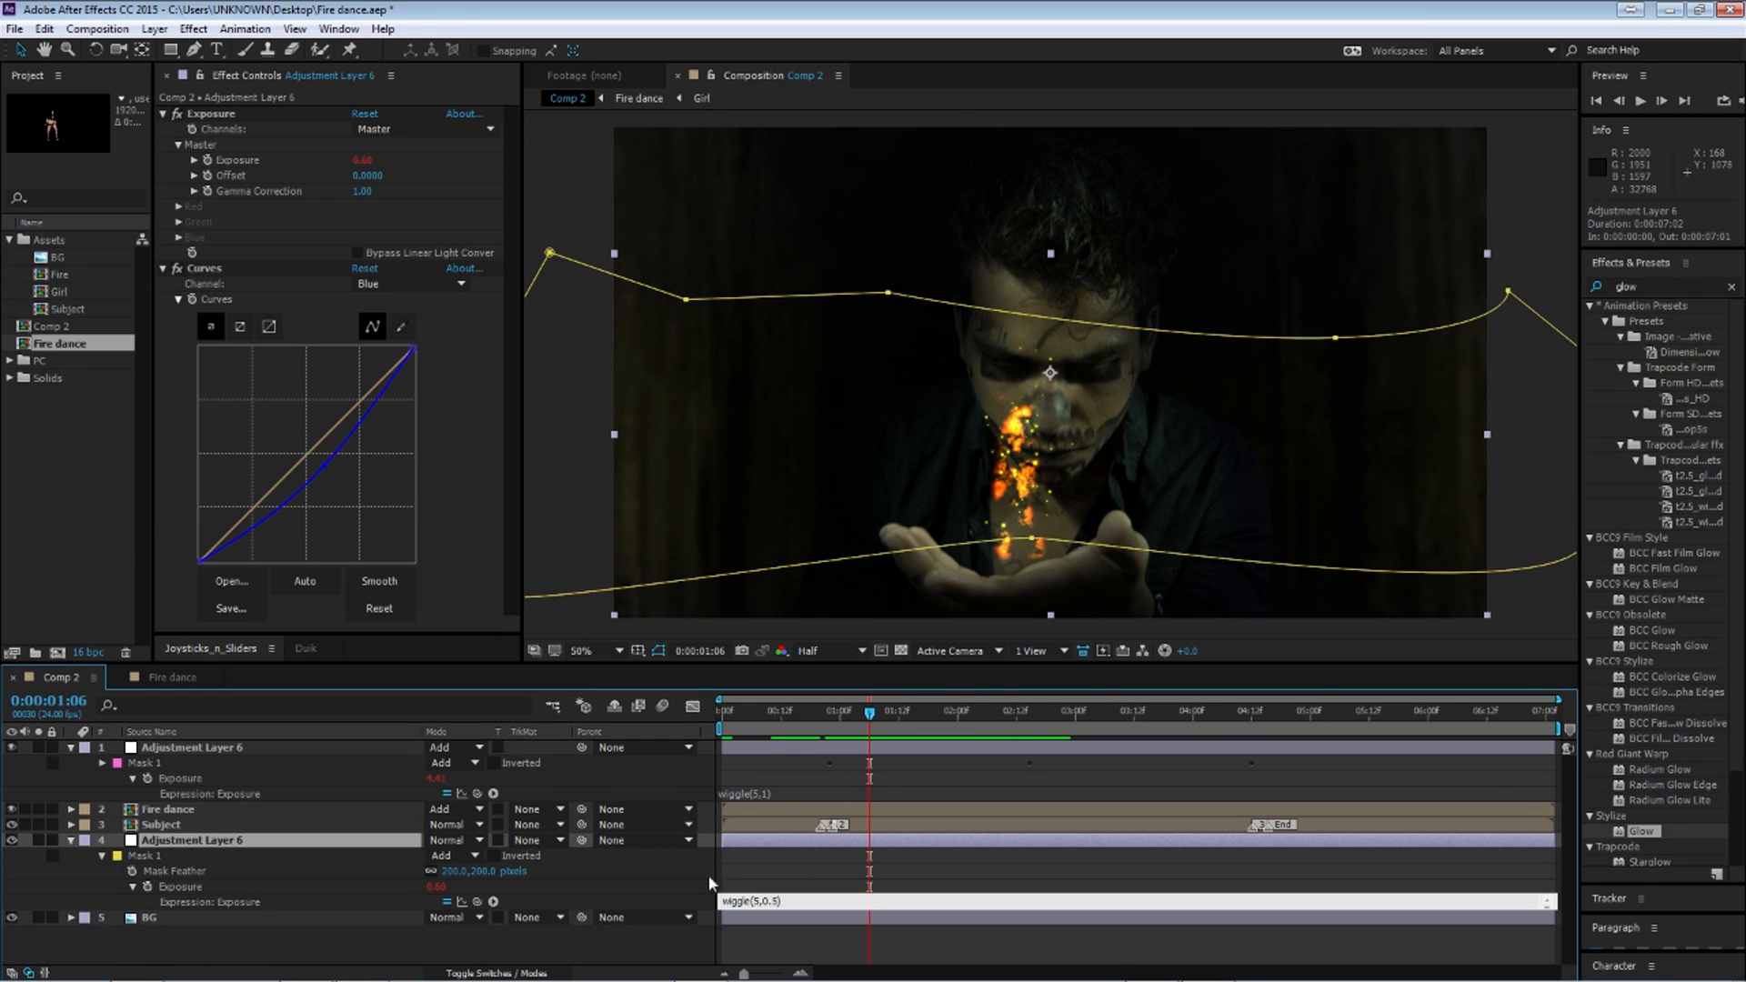
pyautogui.click(669, 937)
# Step: Preview the combined flicker of both adjustment layers from 0:00:00:18 and again from 0:00:01:04
pyautogui.click(809, 719)
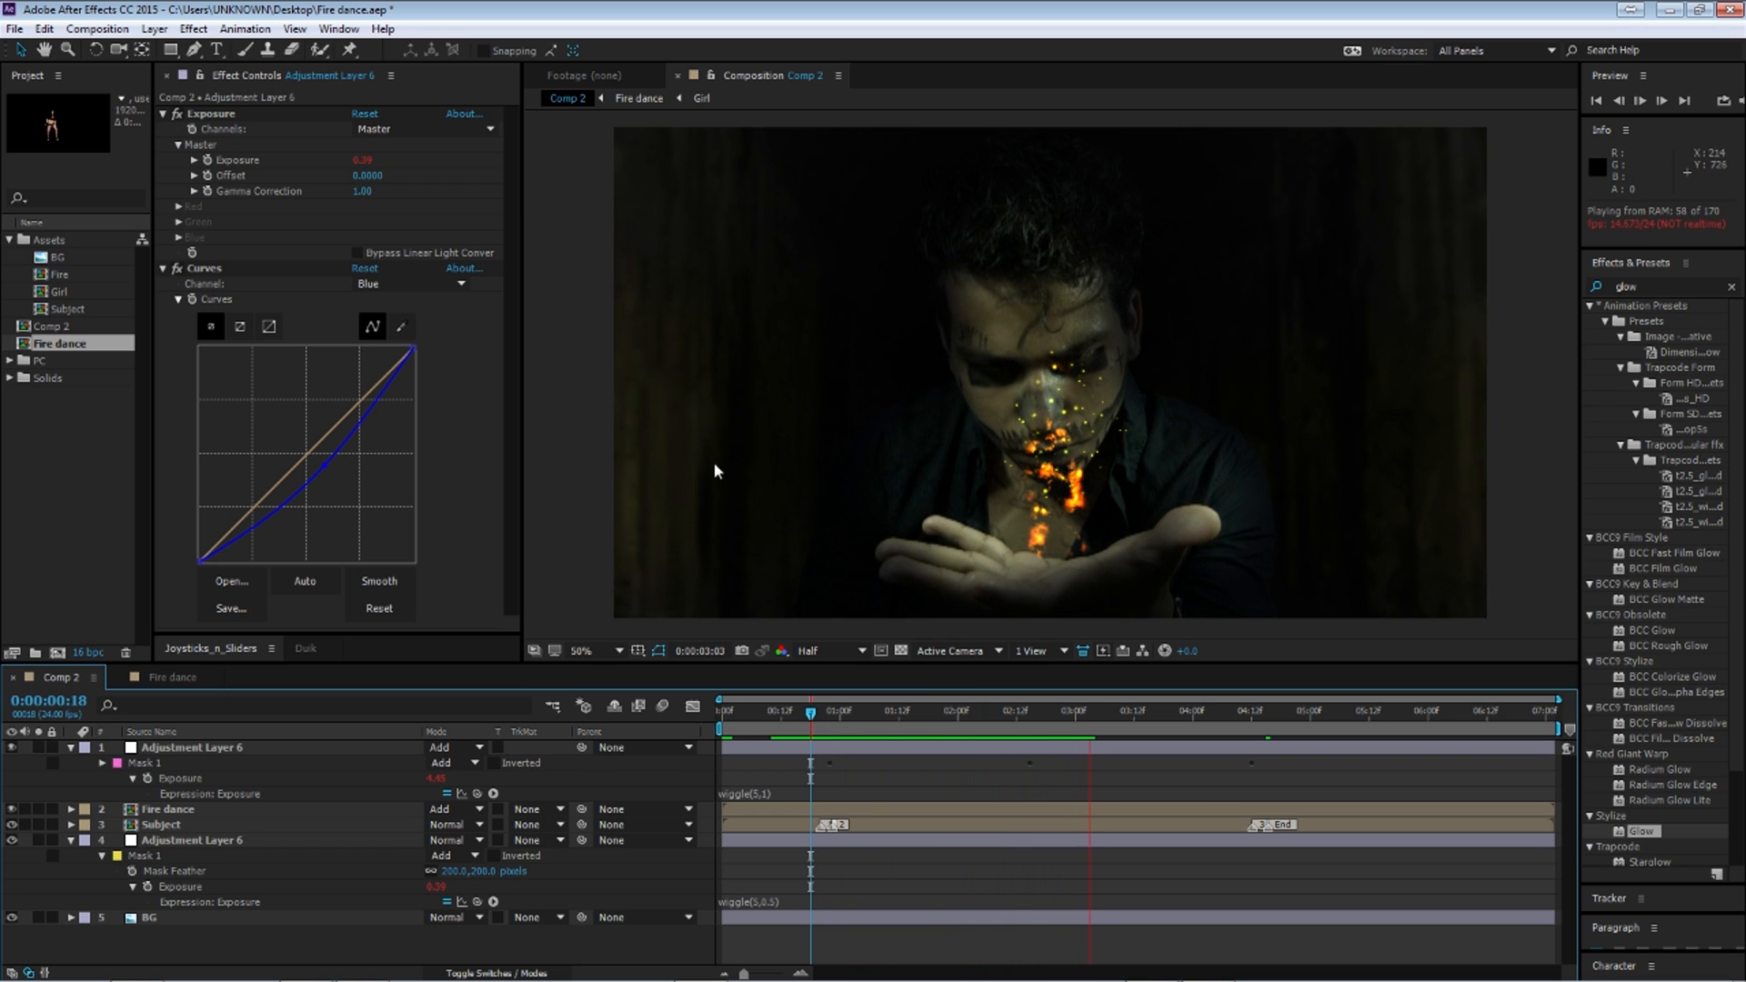
pyautogui.moveTo(810, 713); pyautogui.dragTo(860, 731)
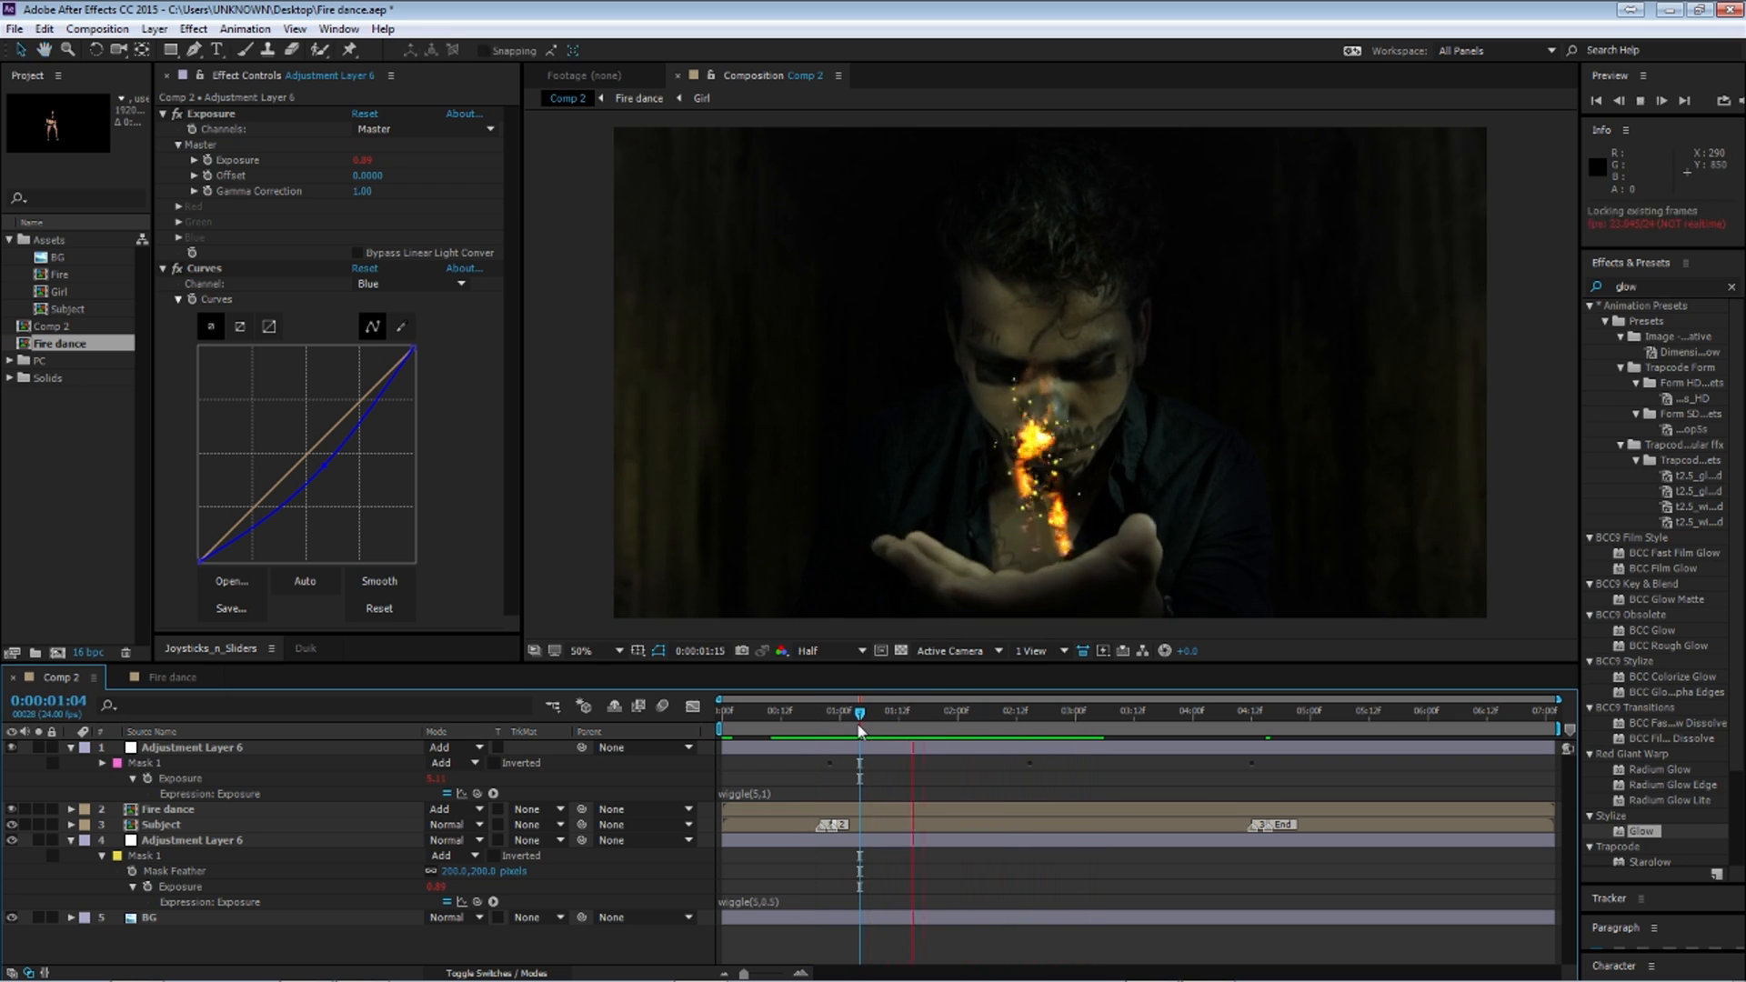
pyautogui.press('space')
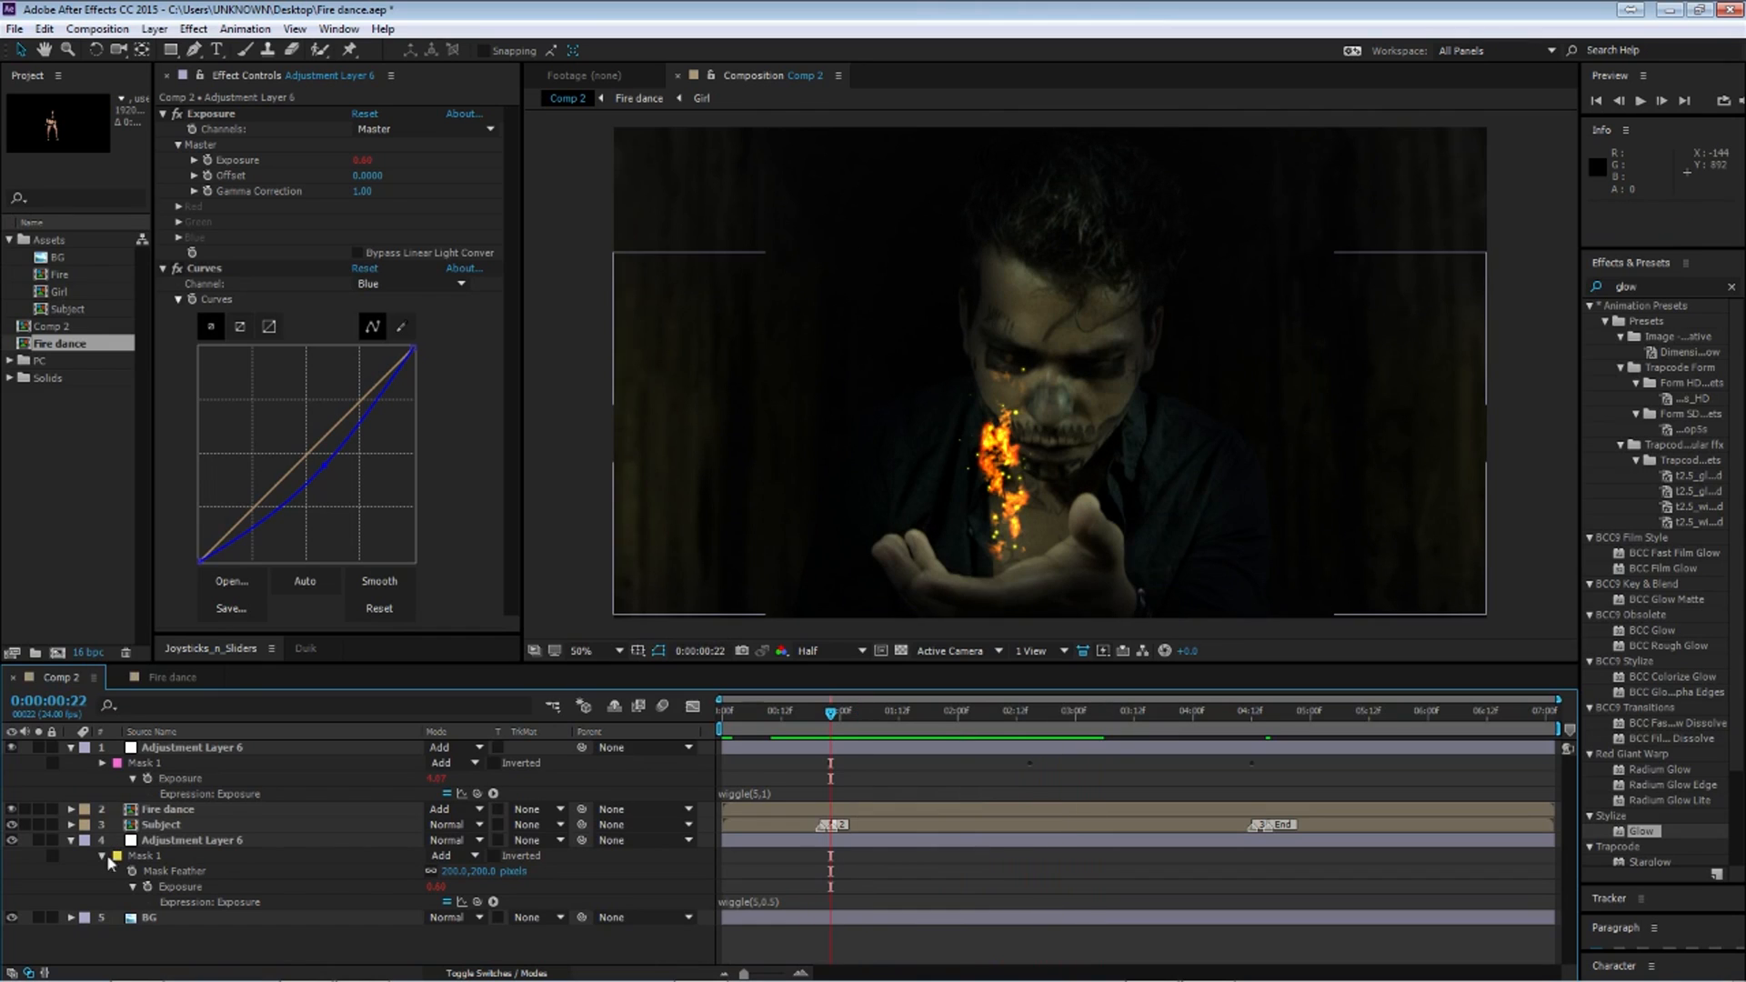
# Step: Collapse both Adjustment Layer 6 layers and the lower one's Exposure and Curves effects, with the current time at 0:00:00:09
pyautogui.click(70, 840)
pyautogui.click(71, 748)
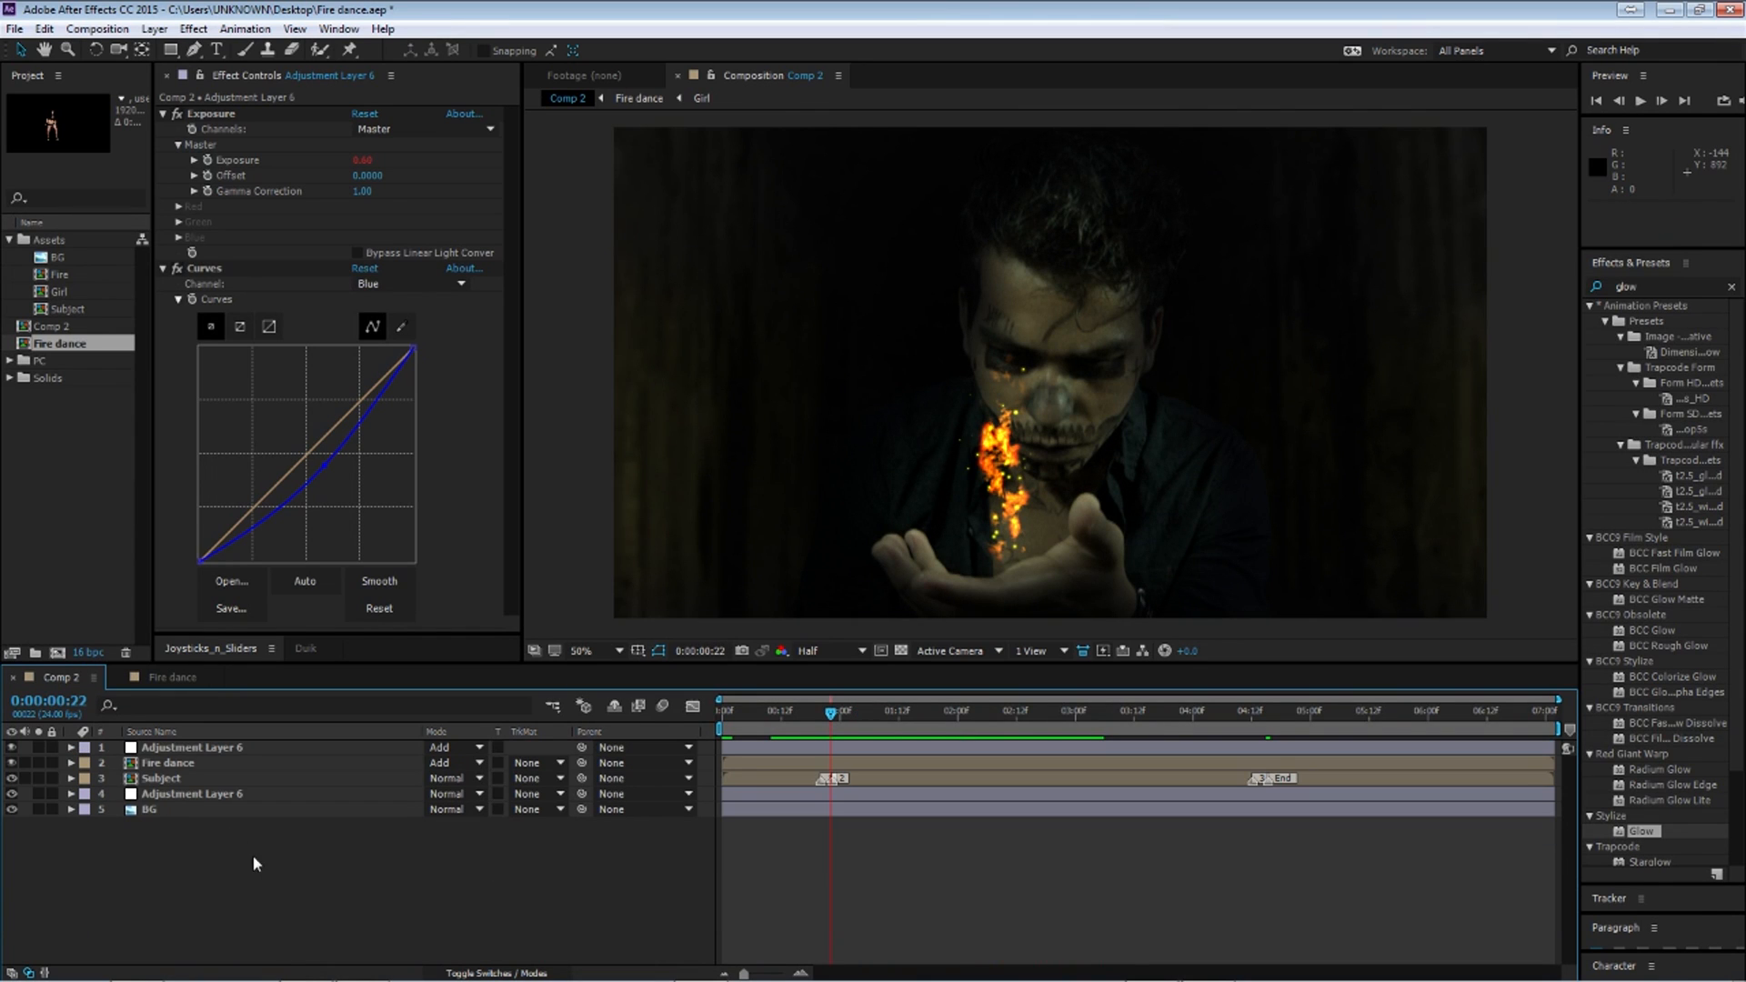
pyautogui.moveTo(834, 715); pyautogui.dragTo(766, 715)
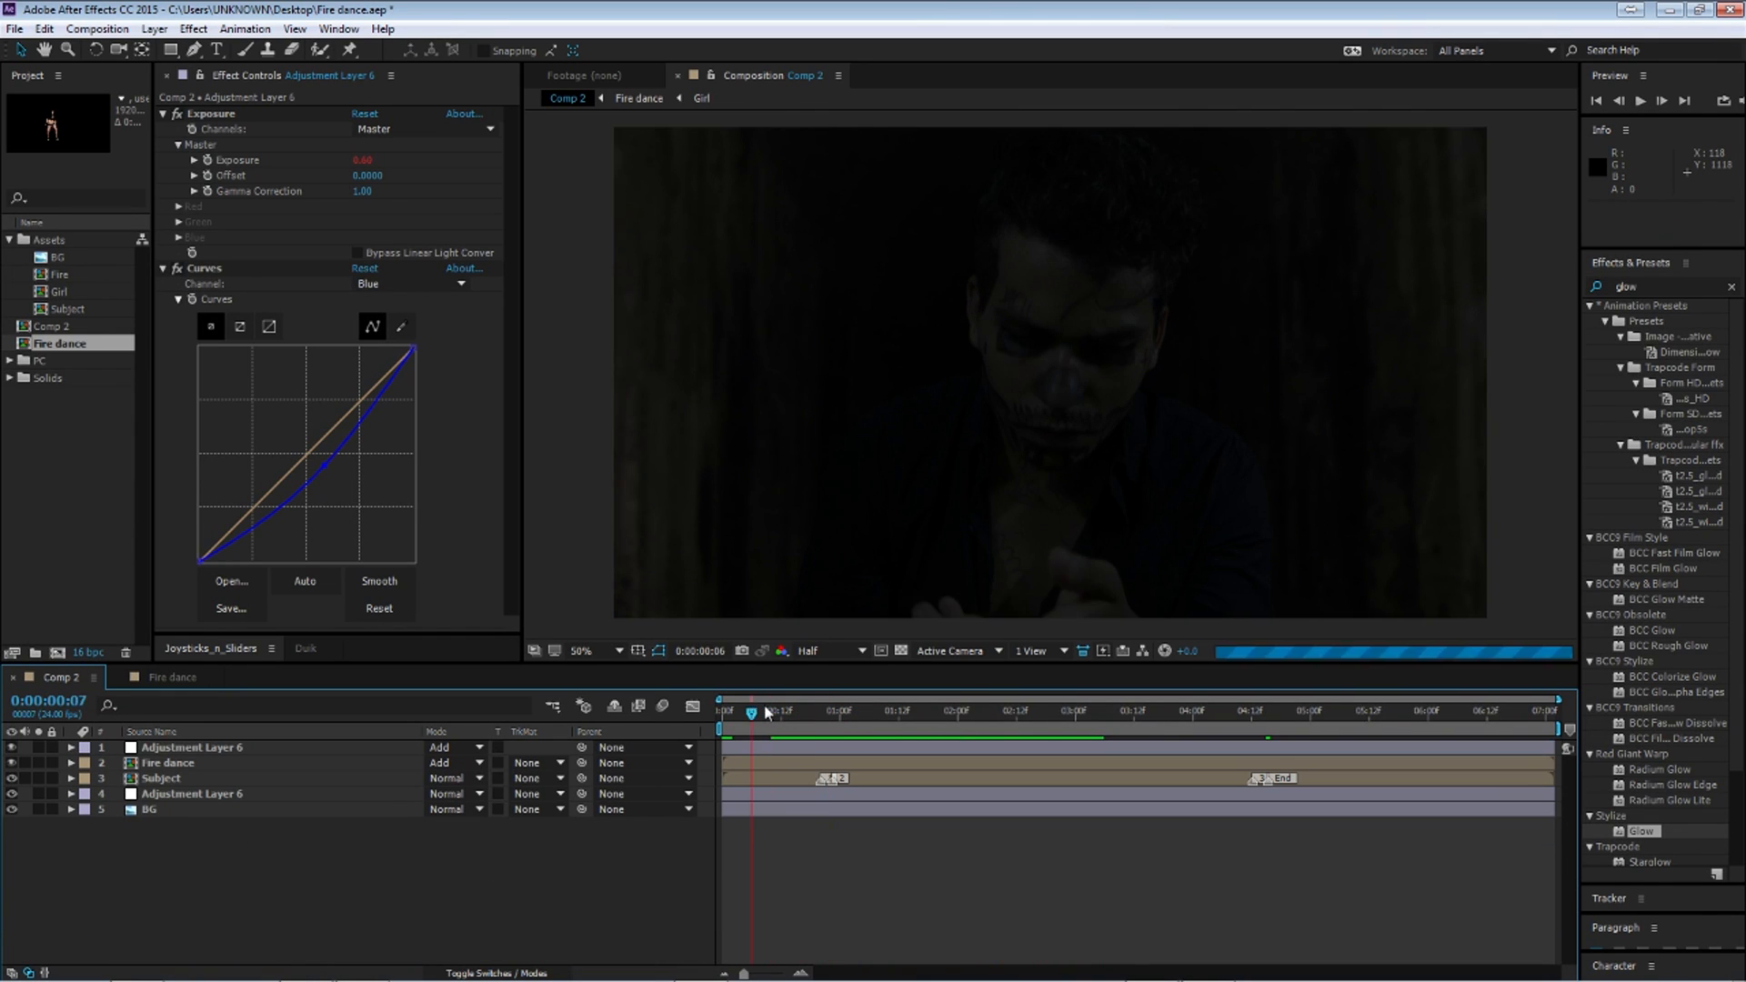
pyautogui.click(158, 220)
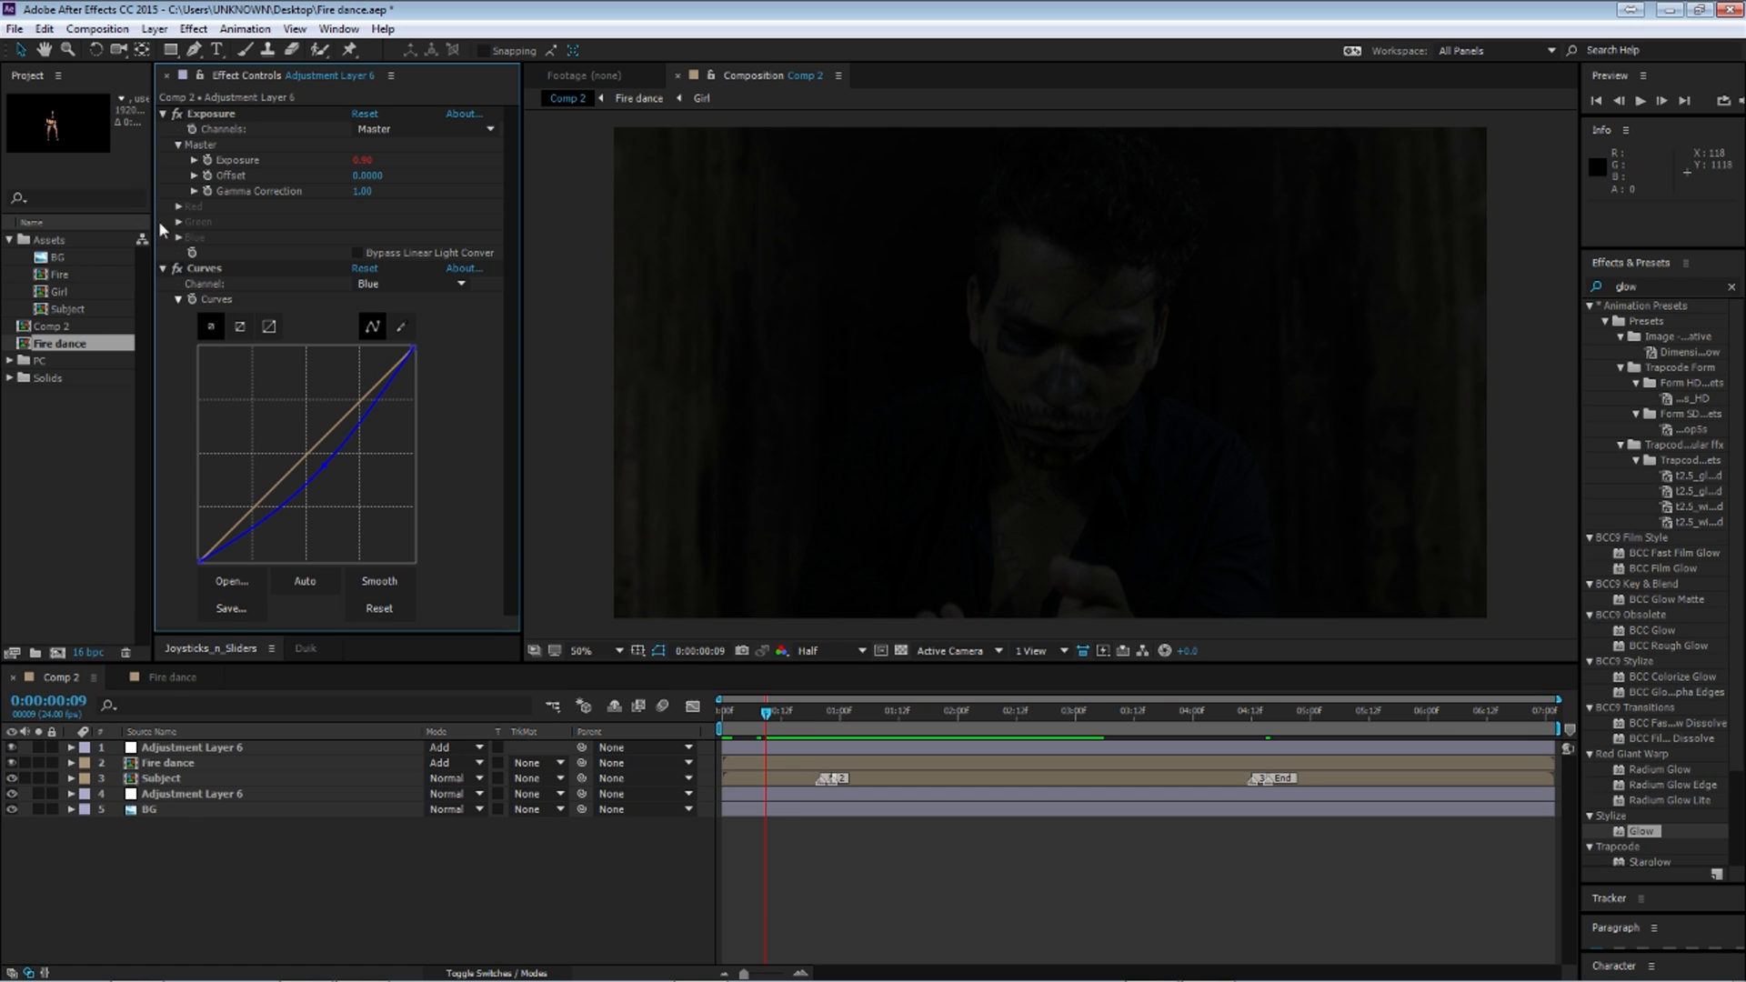
pyautogui.click(161, 113)
pyautogui.click(163, 129)
pyautogui.click(267, 848)
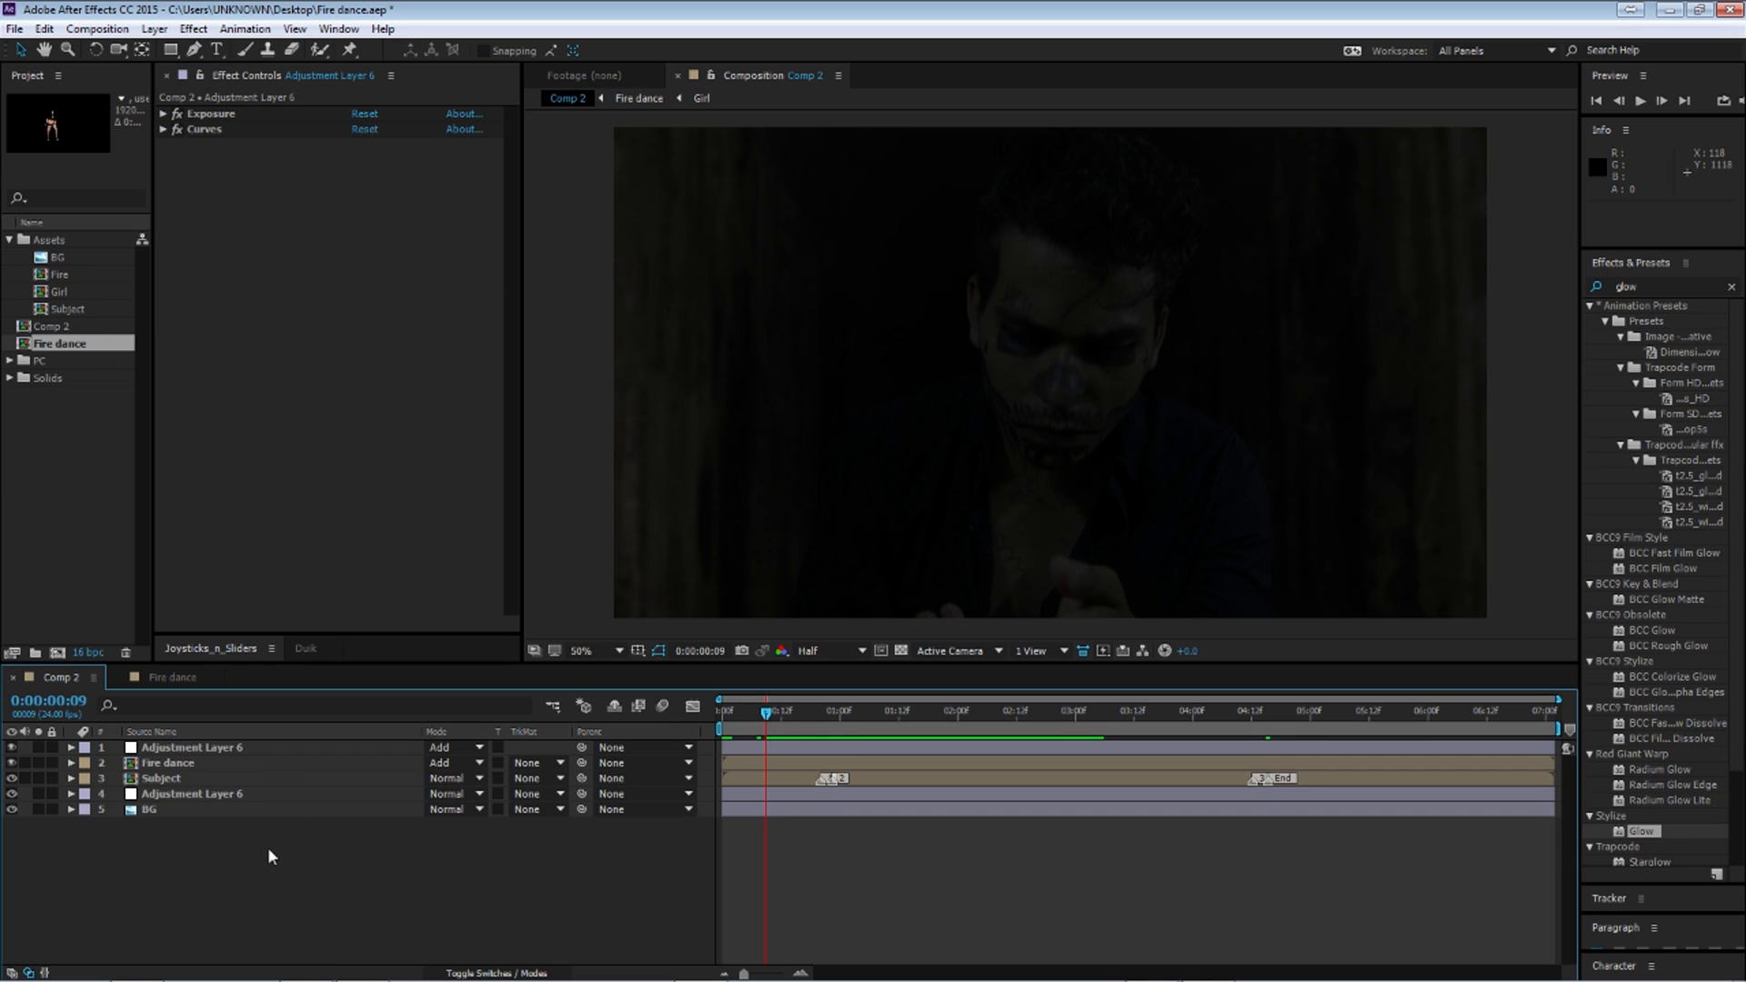
# Step: Create a new adjustment layer above all other layers and name it CC
pyautogui.hotkey('ctrl', 'alt', 'y')
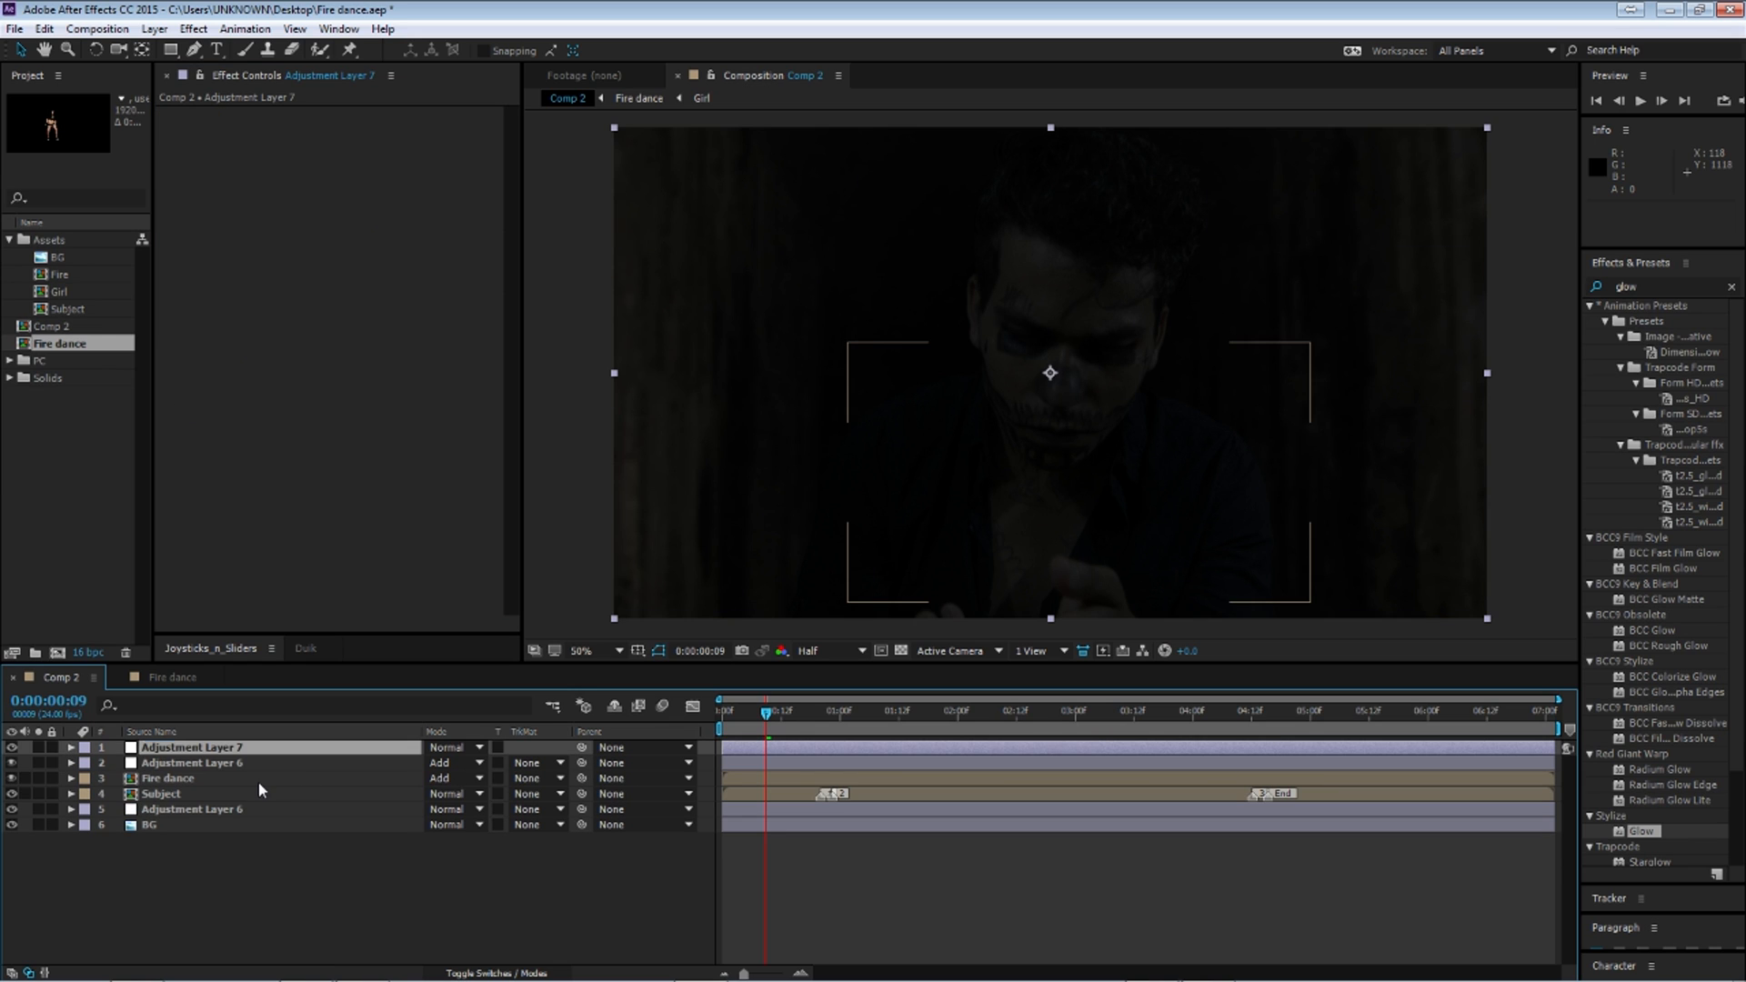
pyautogui.press('Return')
pyautogui.write('CC')
pyautogui.press('Return')
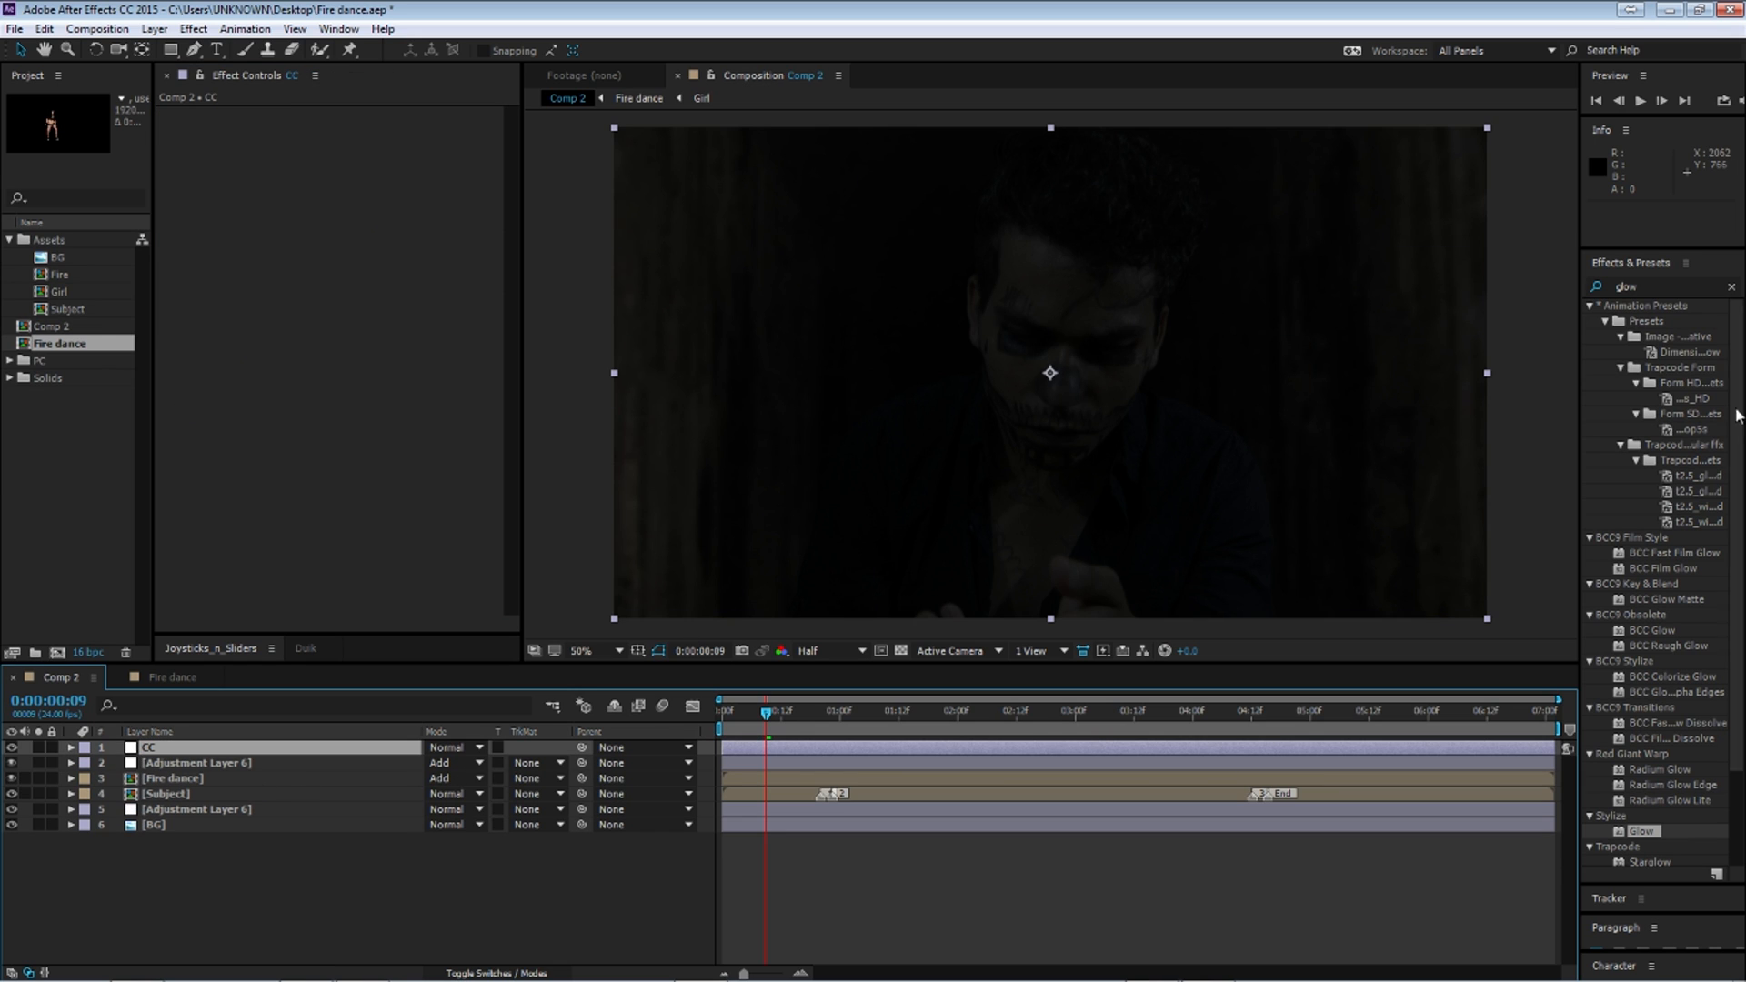
# Step: Apply Curves to the CC layer and shape the RGB curve into a slight S by lowering the shadows and raising the highlights
pyautogui.click(1655, 285)
pyautogui.write('curve')
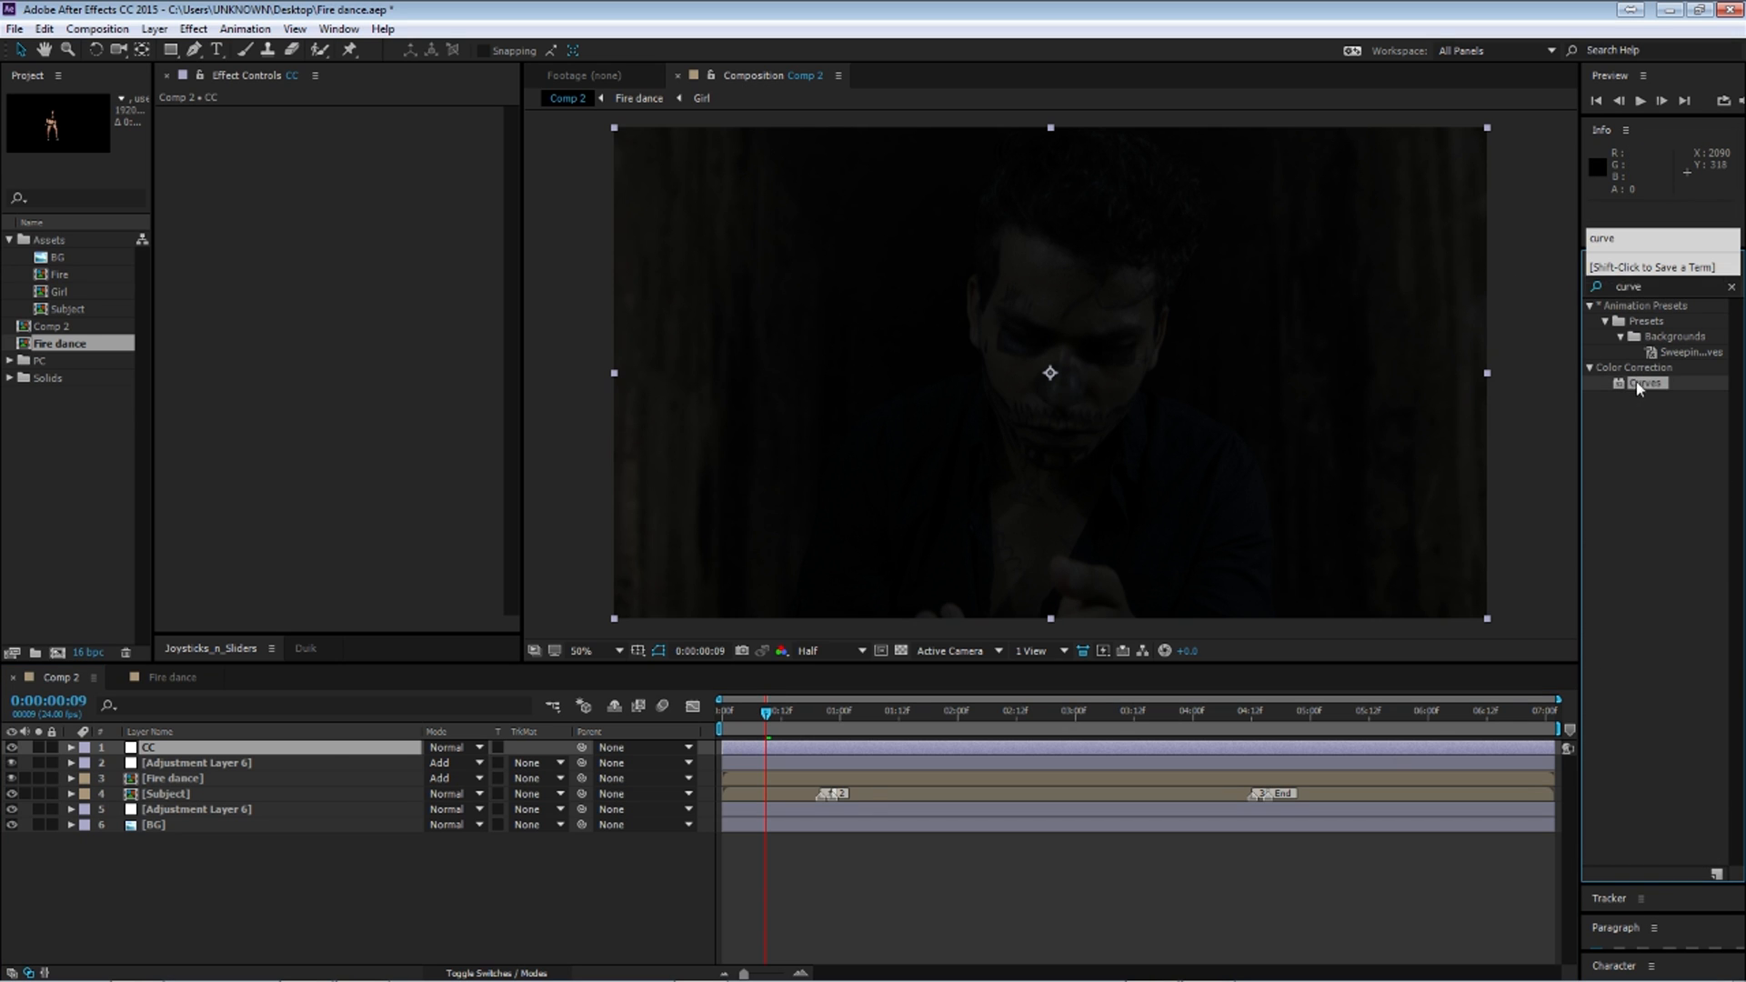
pyautogui.moveTo(1636, 382); pyautogui.dragTo(314, 747)
pyautogui.moveTo(238, 367); pyautogui.dragTo(244, 382)
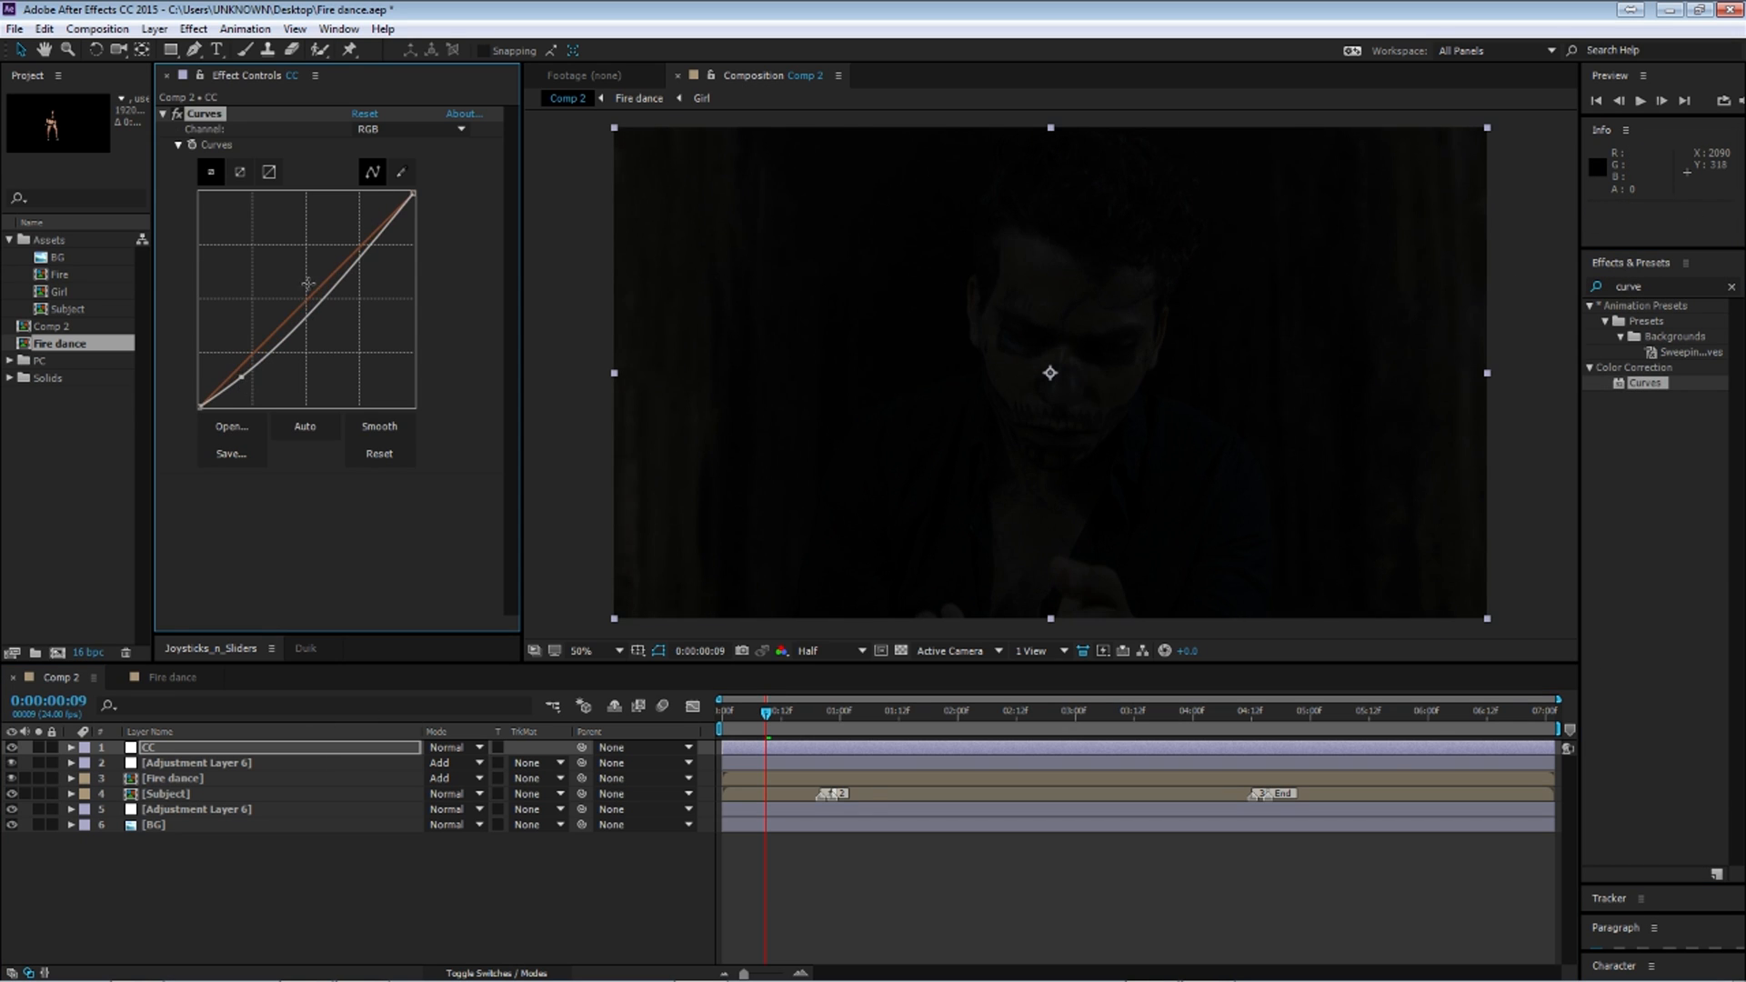
pyautogui.moveTo(372, 240); pyautogui.dragTo(365, 226)
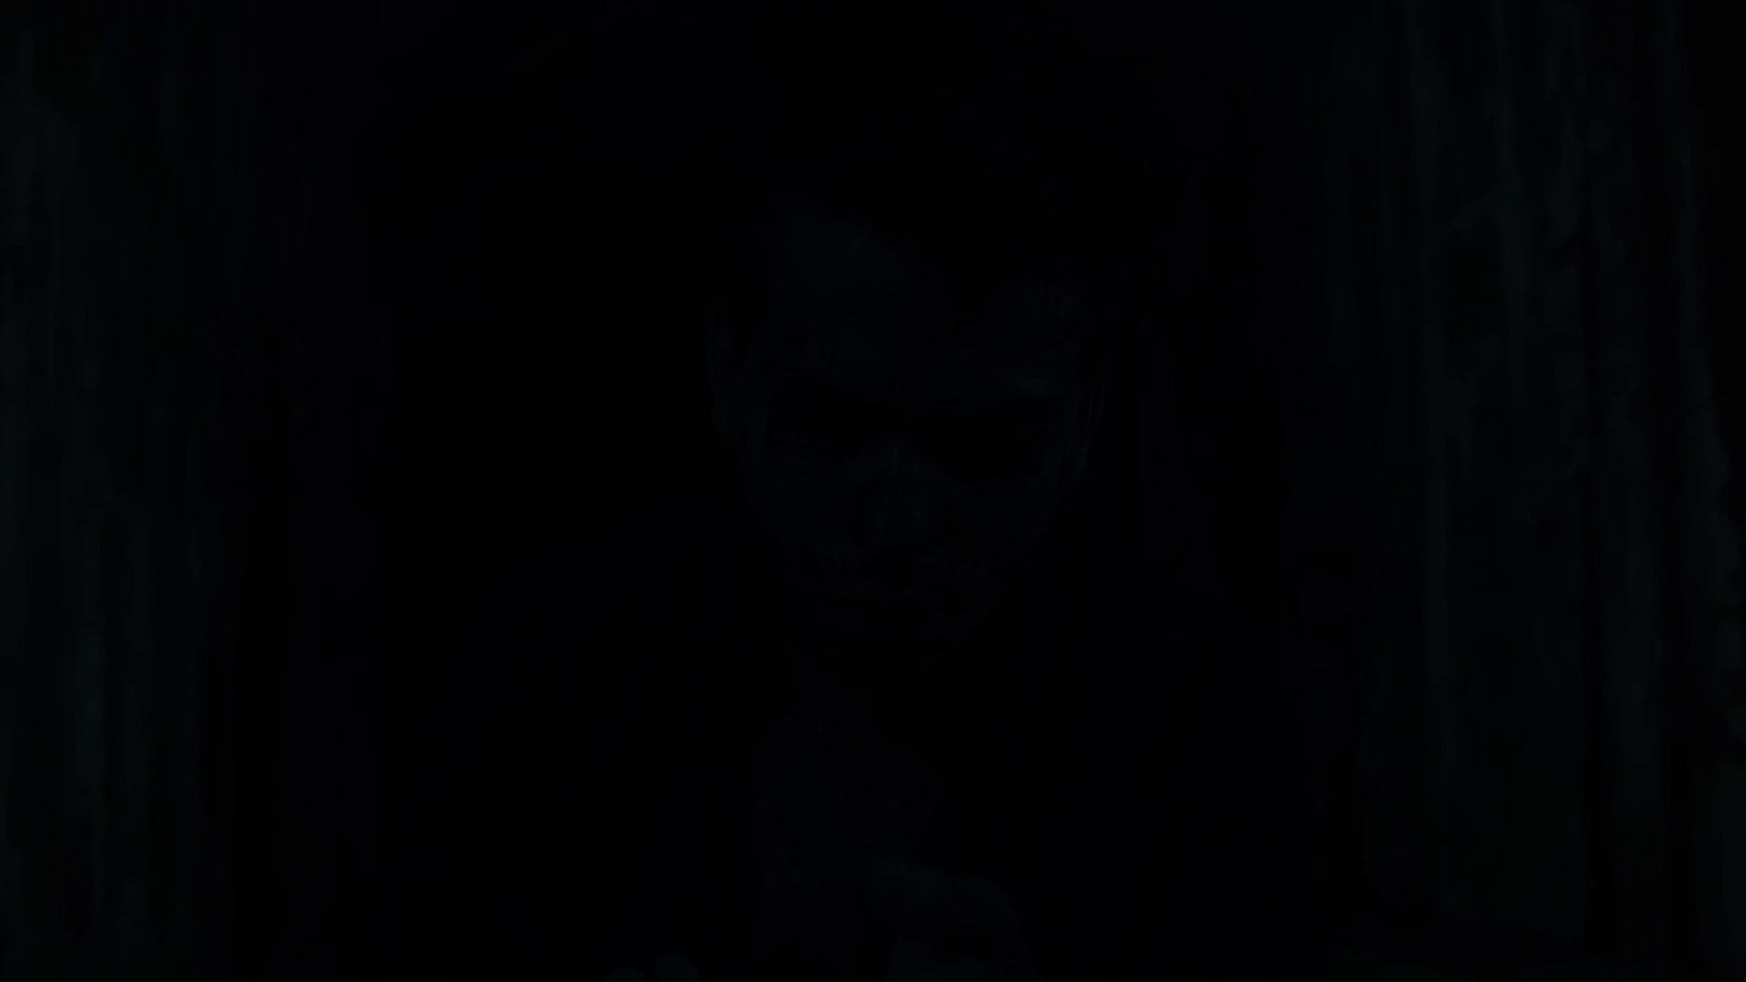